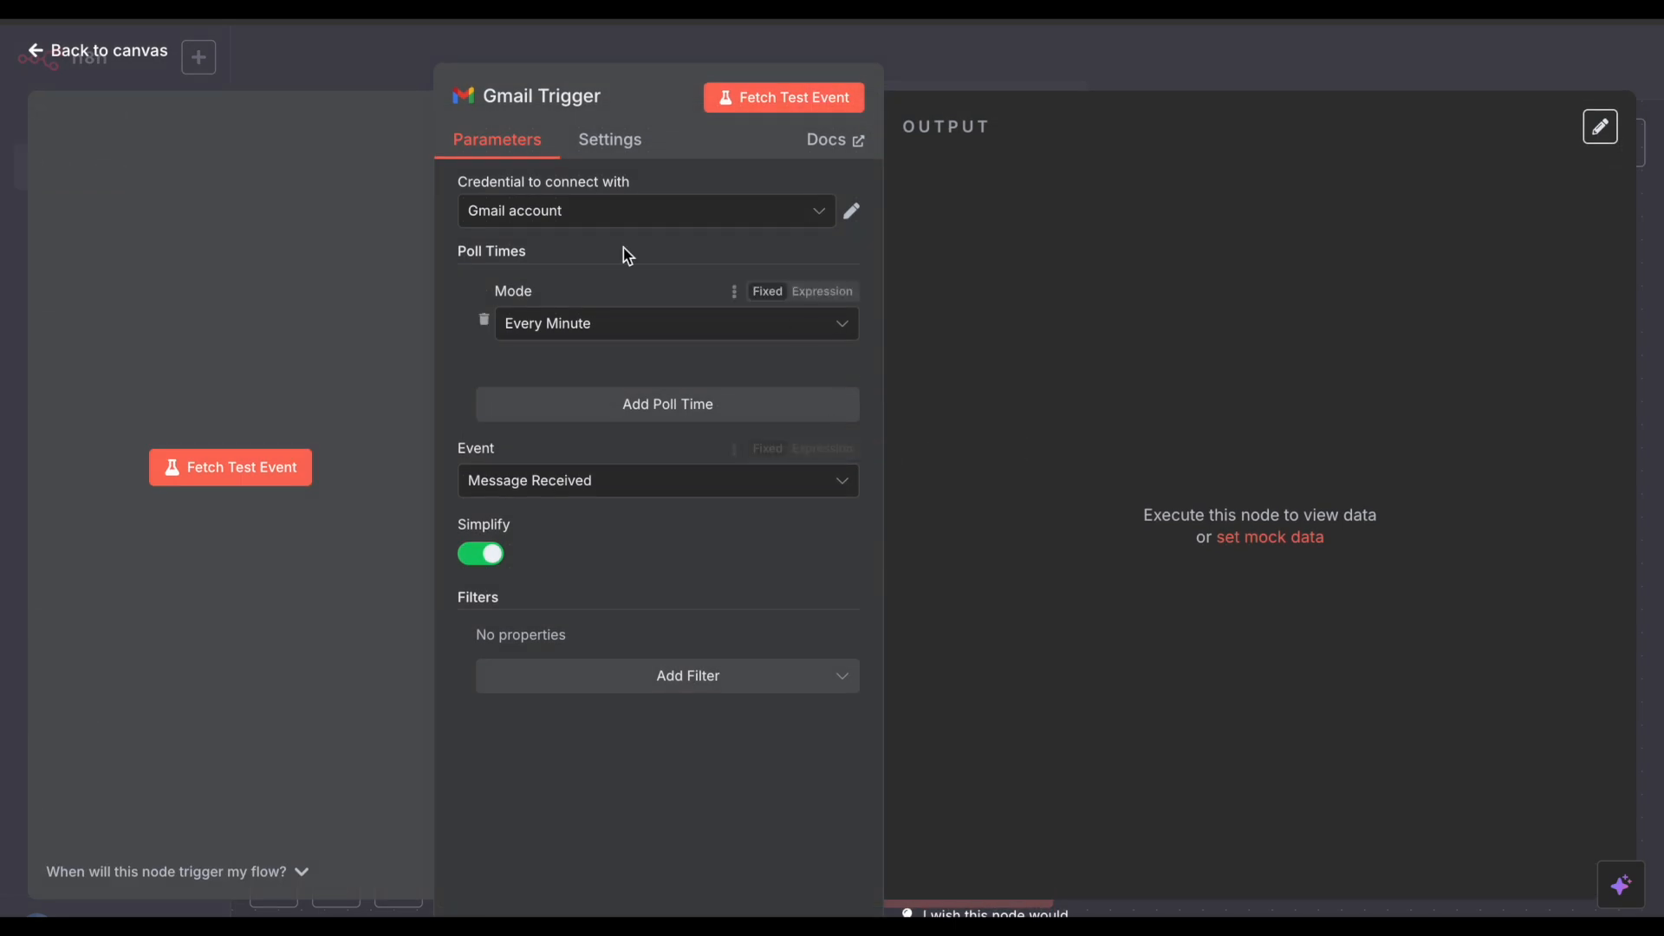
# Step: Create a new Gmail OAuth2 credential, 'Gmail account 2', for the Gmail Trigger
pyautogui.click(554, 213)
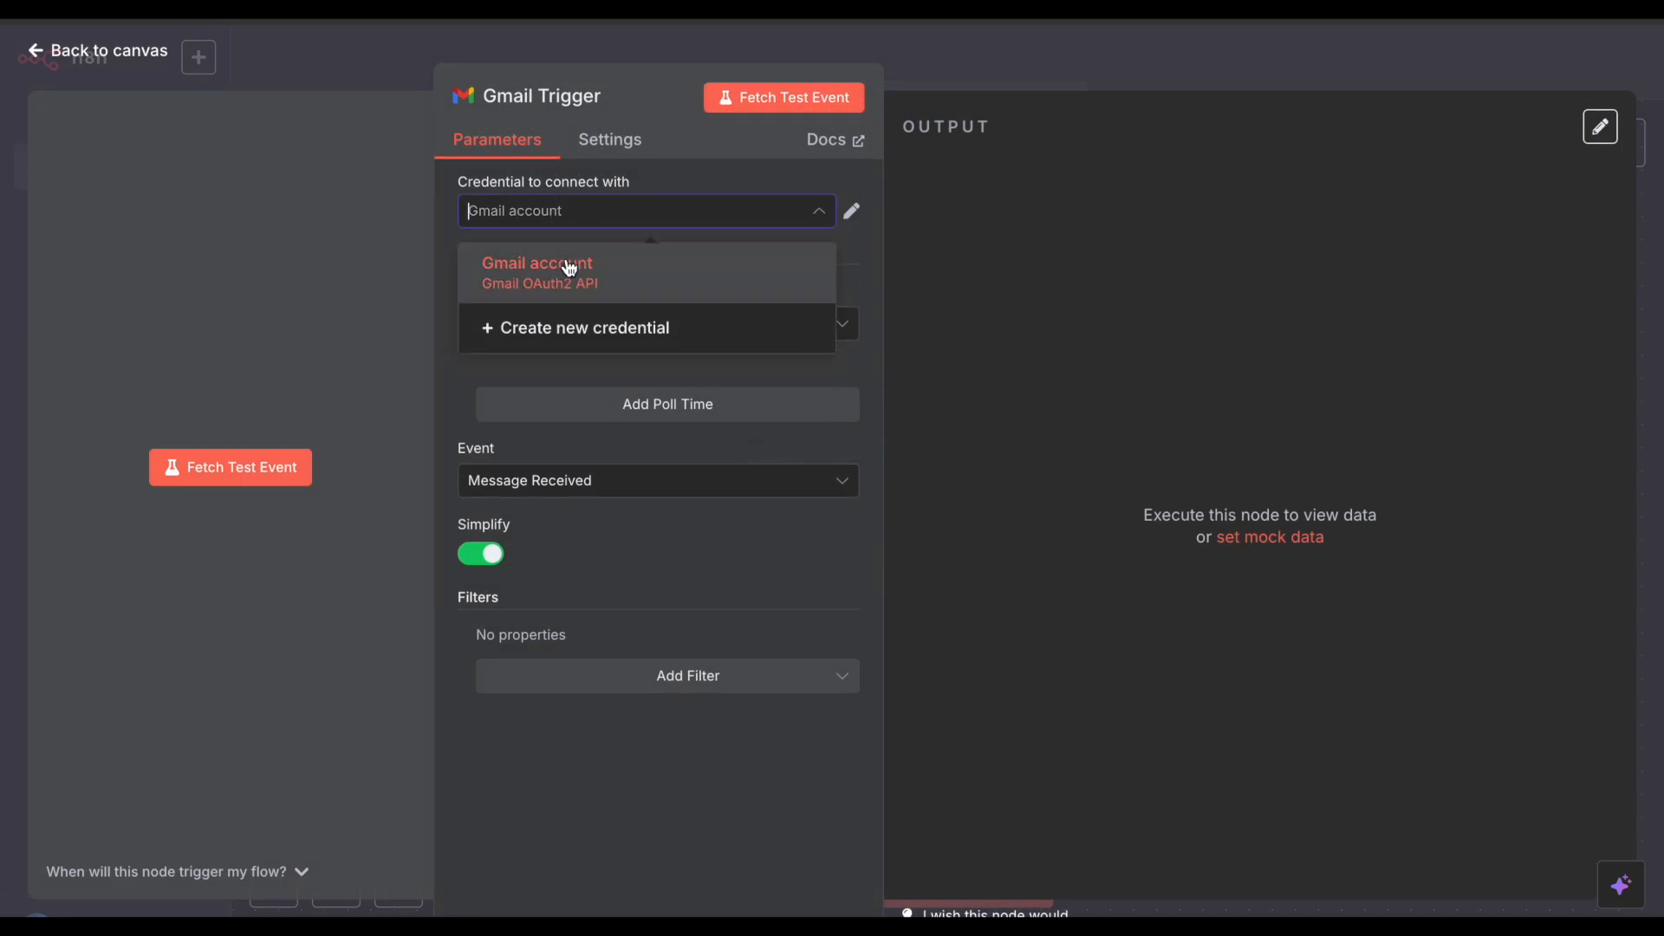
pyautogui.click(569, 266)
pyautogui.click(575, 215)
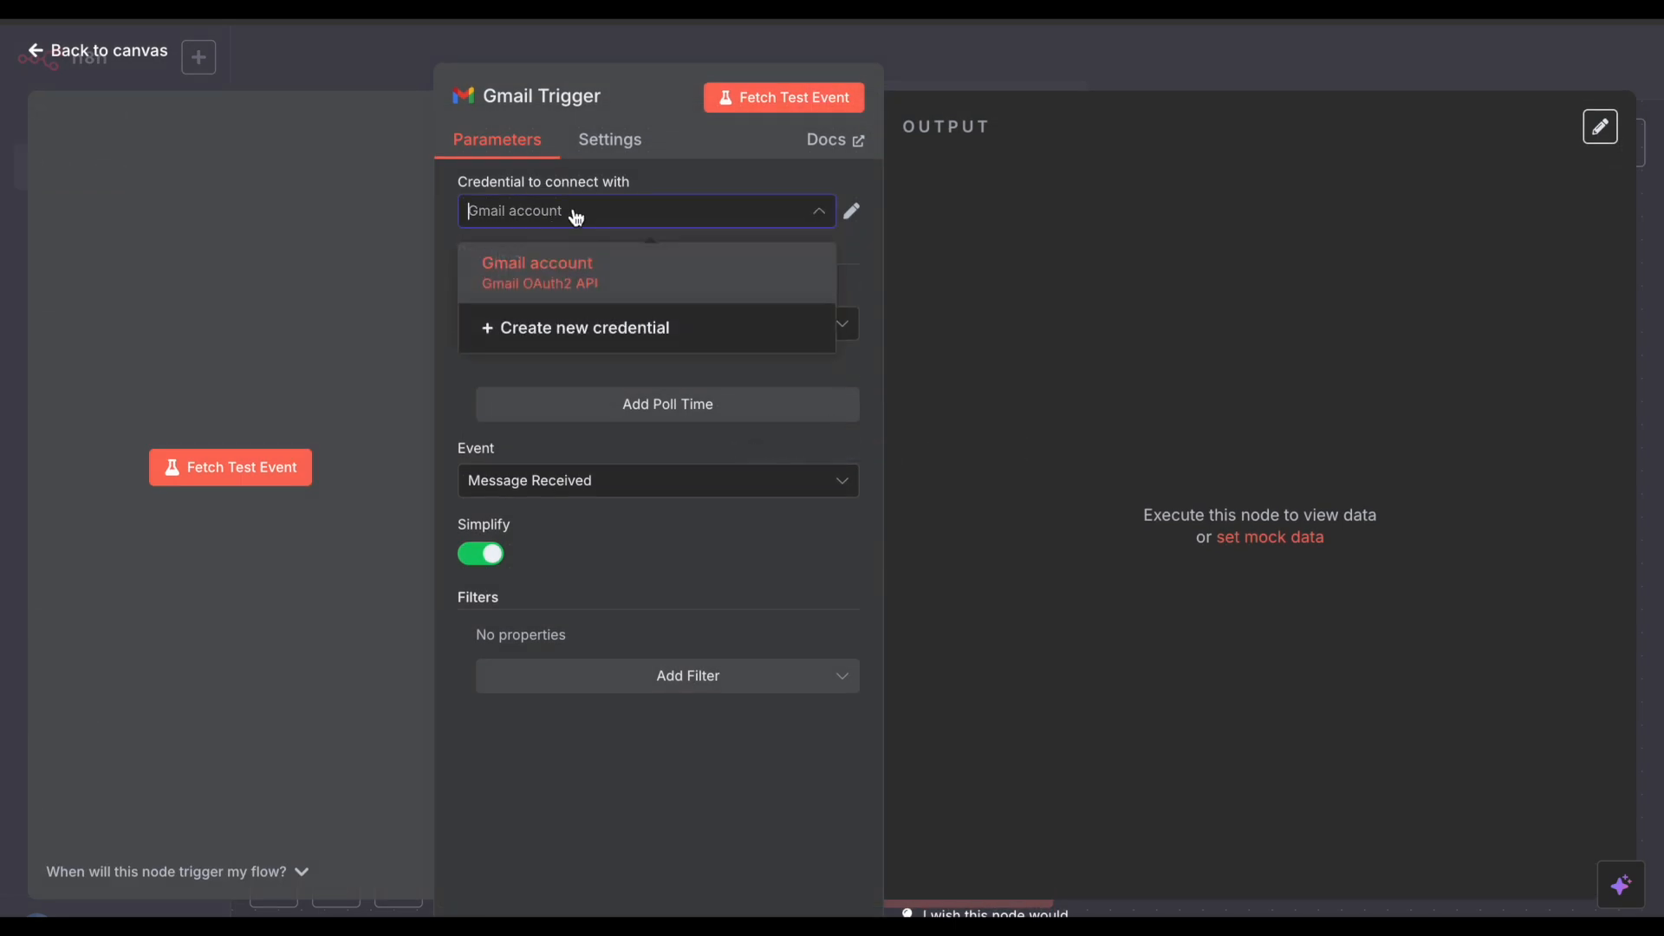
pyautogui.click(584, 340)
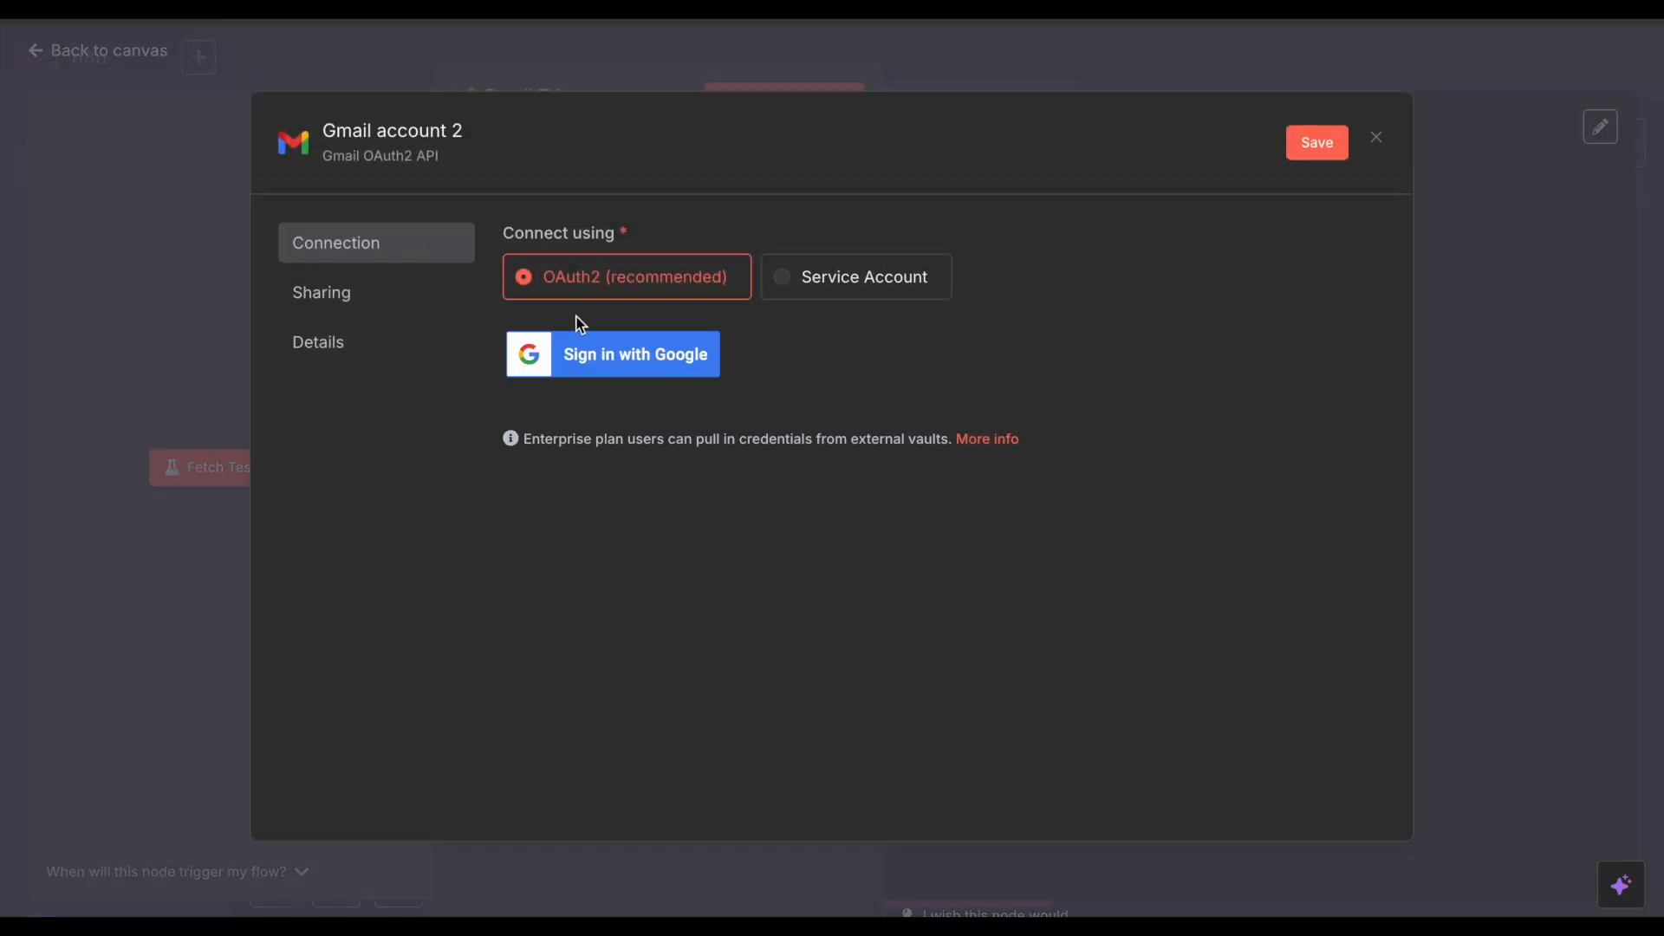
# Step: Sign in with Google and go to Enabled APIs and services in Google Cloud Console
pyautogui.click(632, 351)
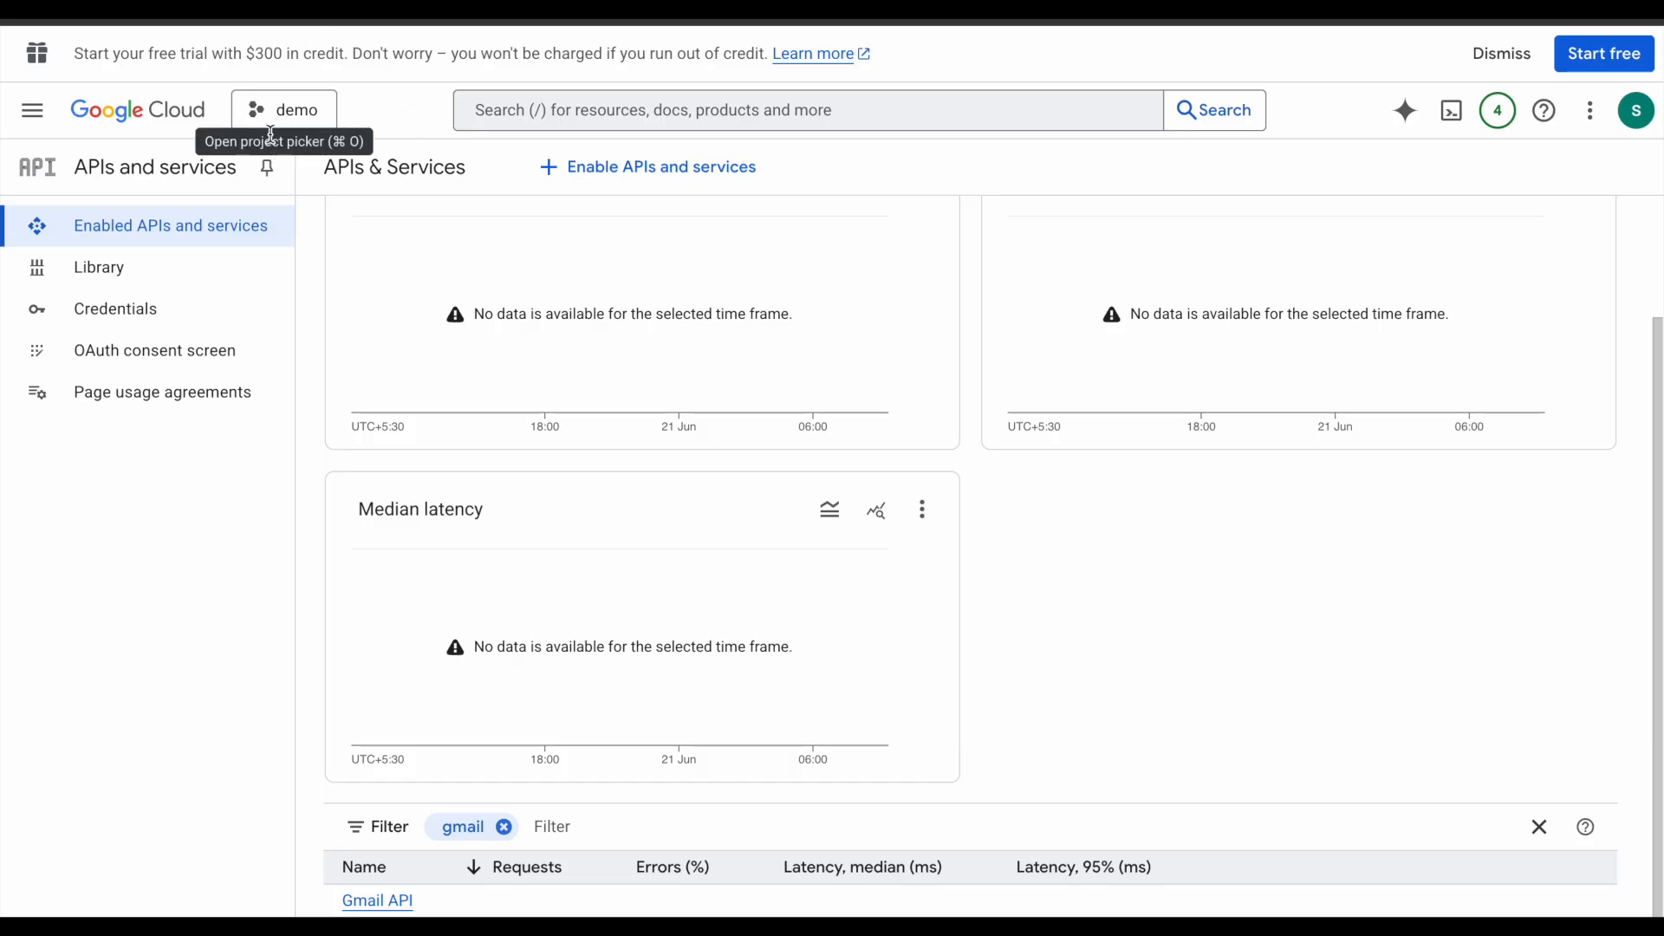
pyautogui.click(130, 128)
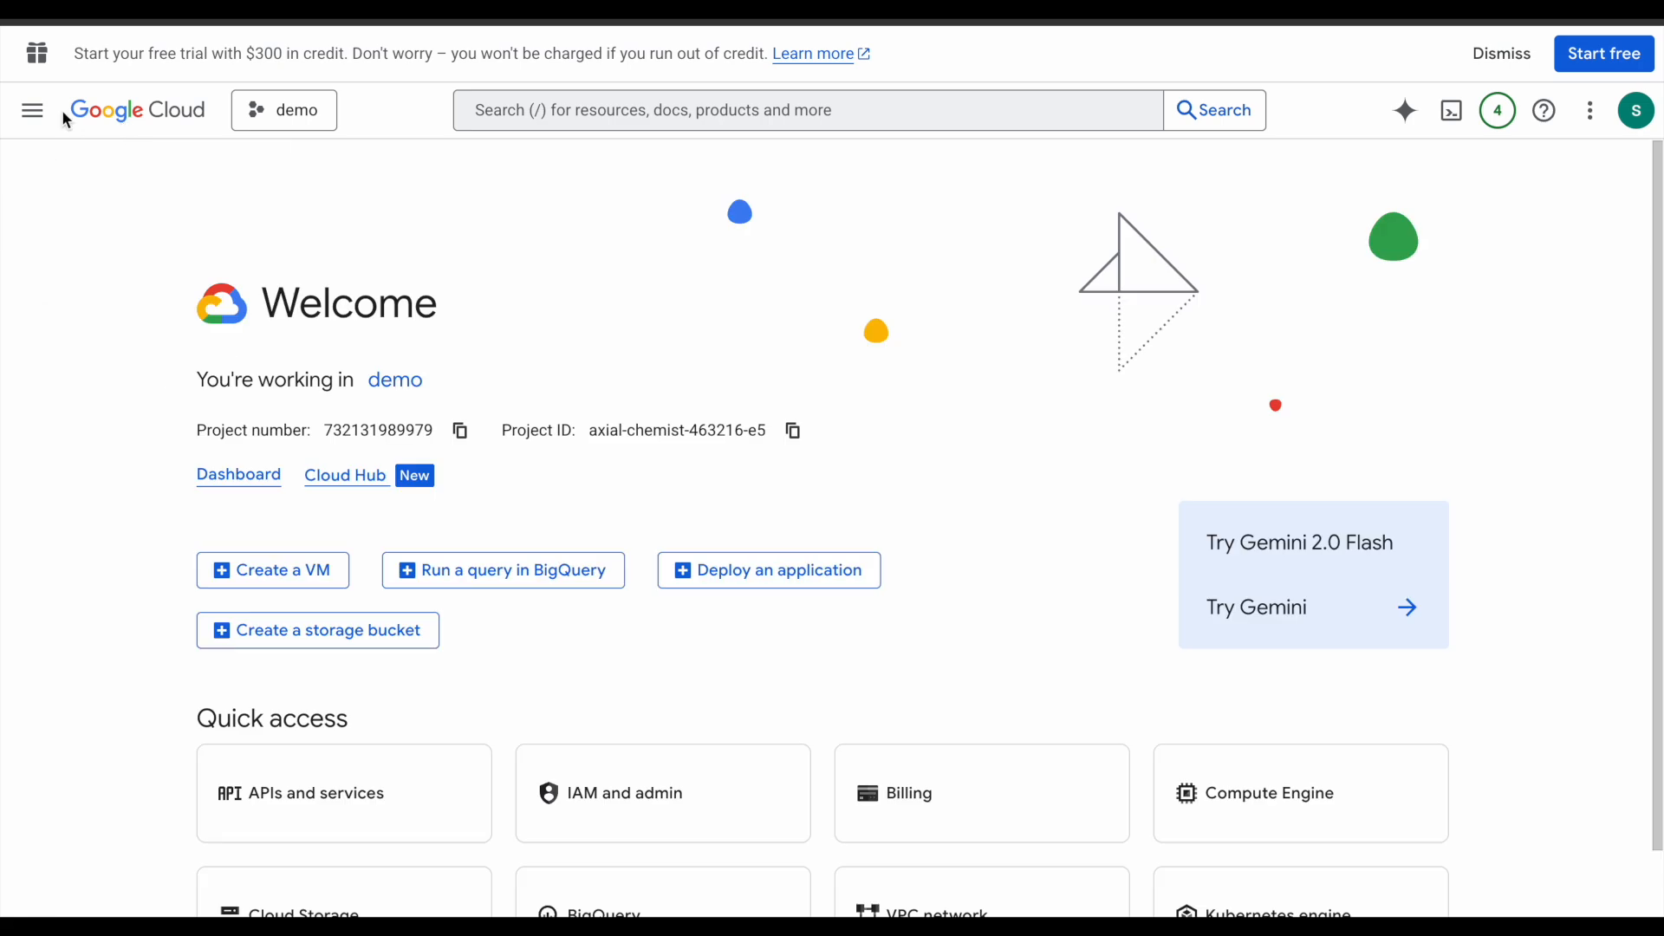
pyautogui.click(32, 110)
pyautogui.moveTo(120, 592)
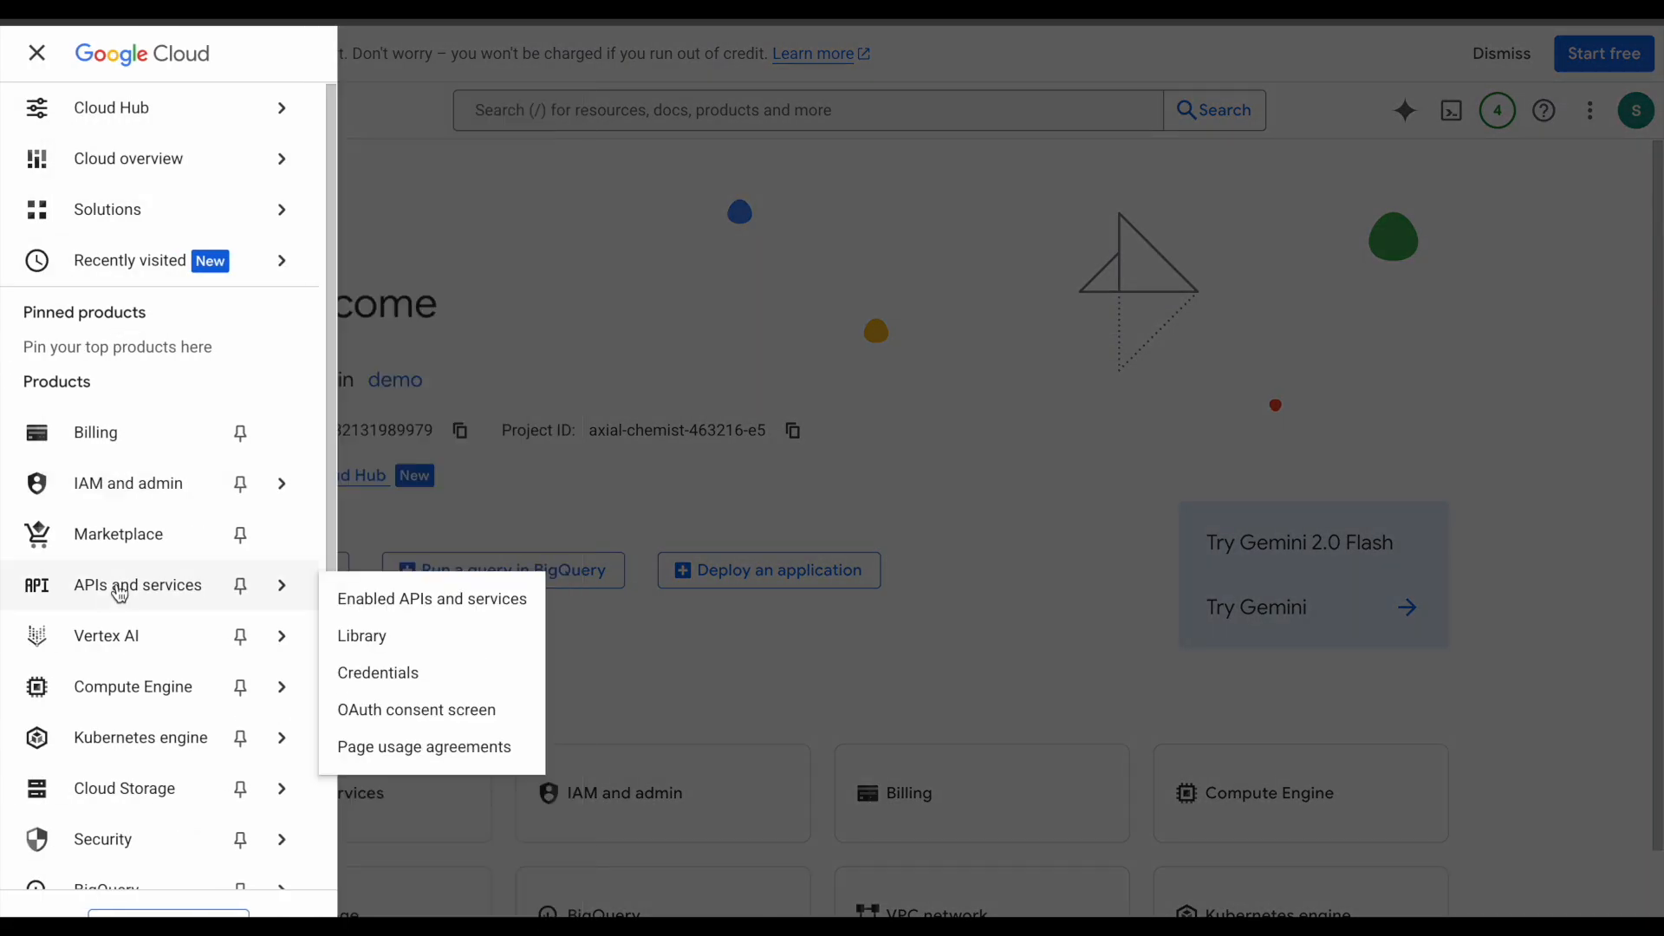
pyautogui.click(371, 602)
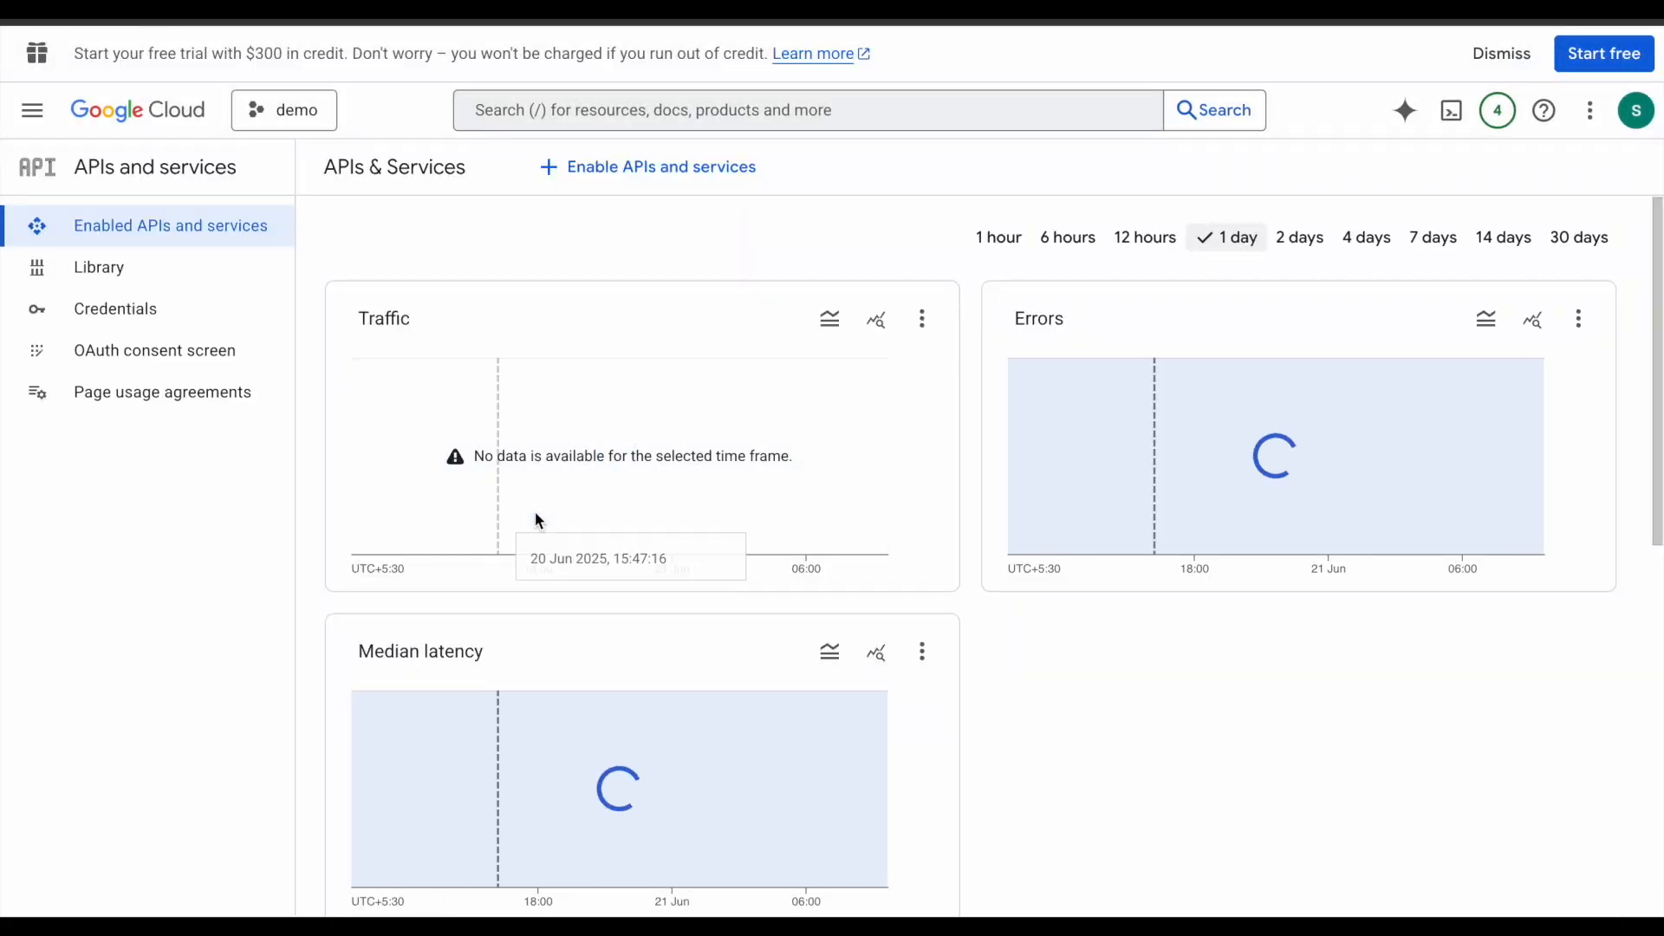
pyautogui.scroll(-8, 1011, 691)
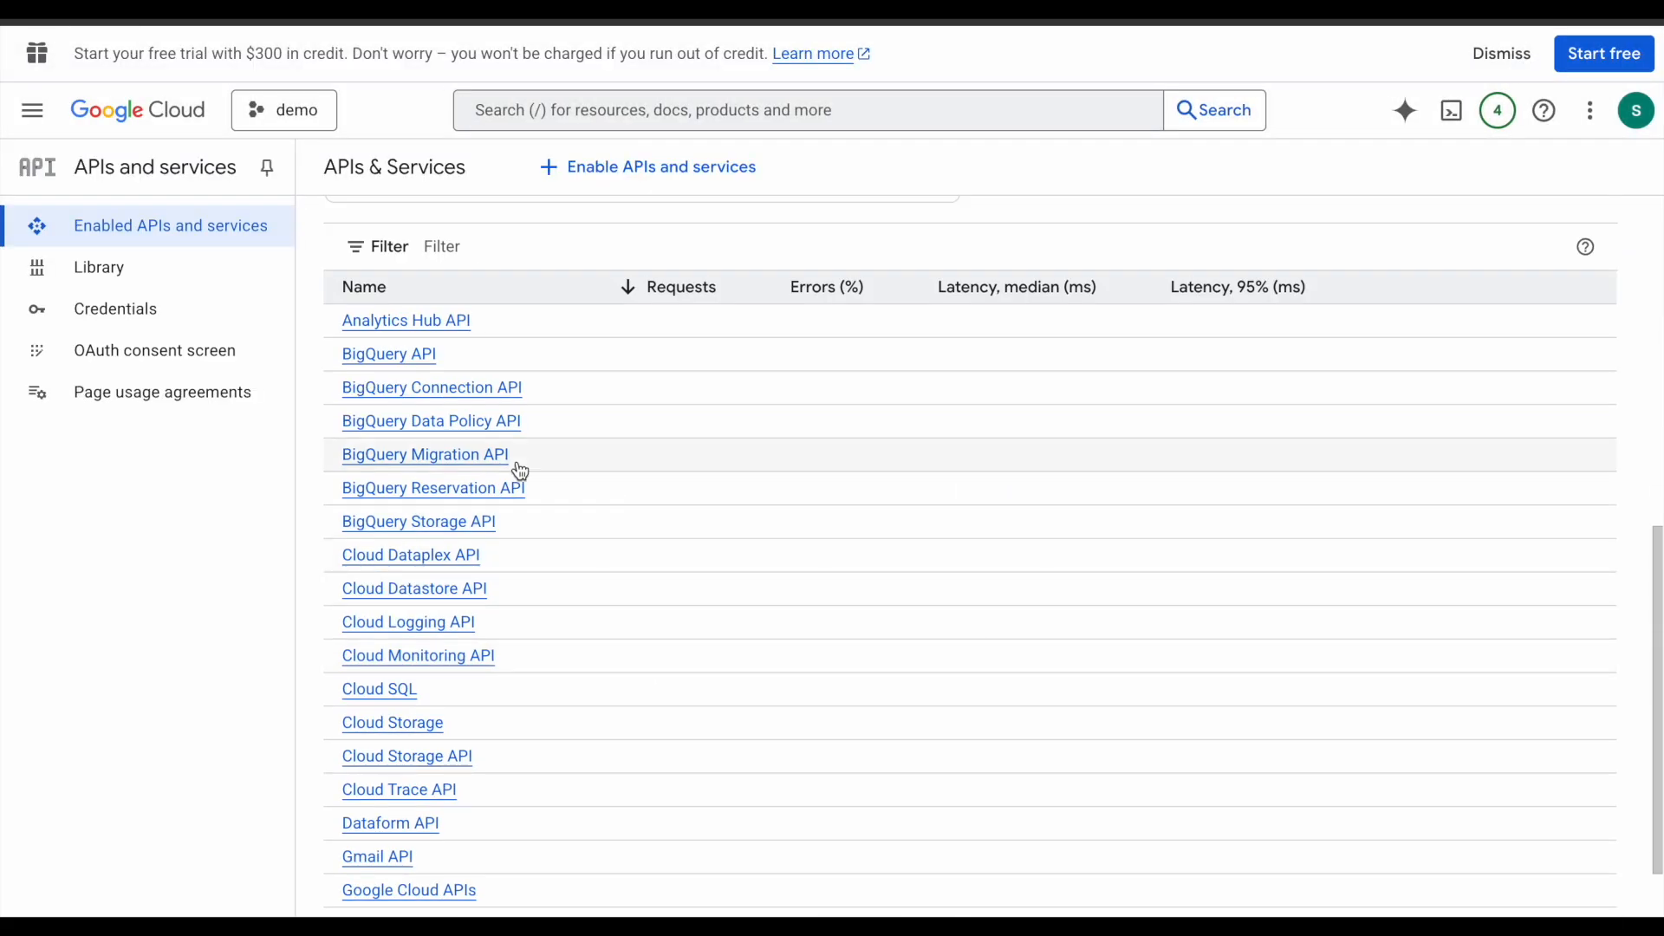
pyautogui.scroll(2, 520, 471)
# Step: Filter the APIs by 'gmail', confirm Gmail API is Enabled, and go to OAuth consent screen
pyautogui.click(451, 405)
pyautogui.write('gmail')
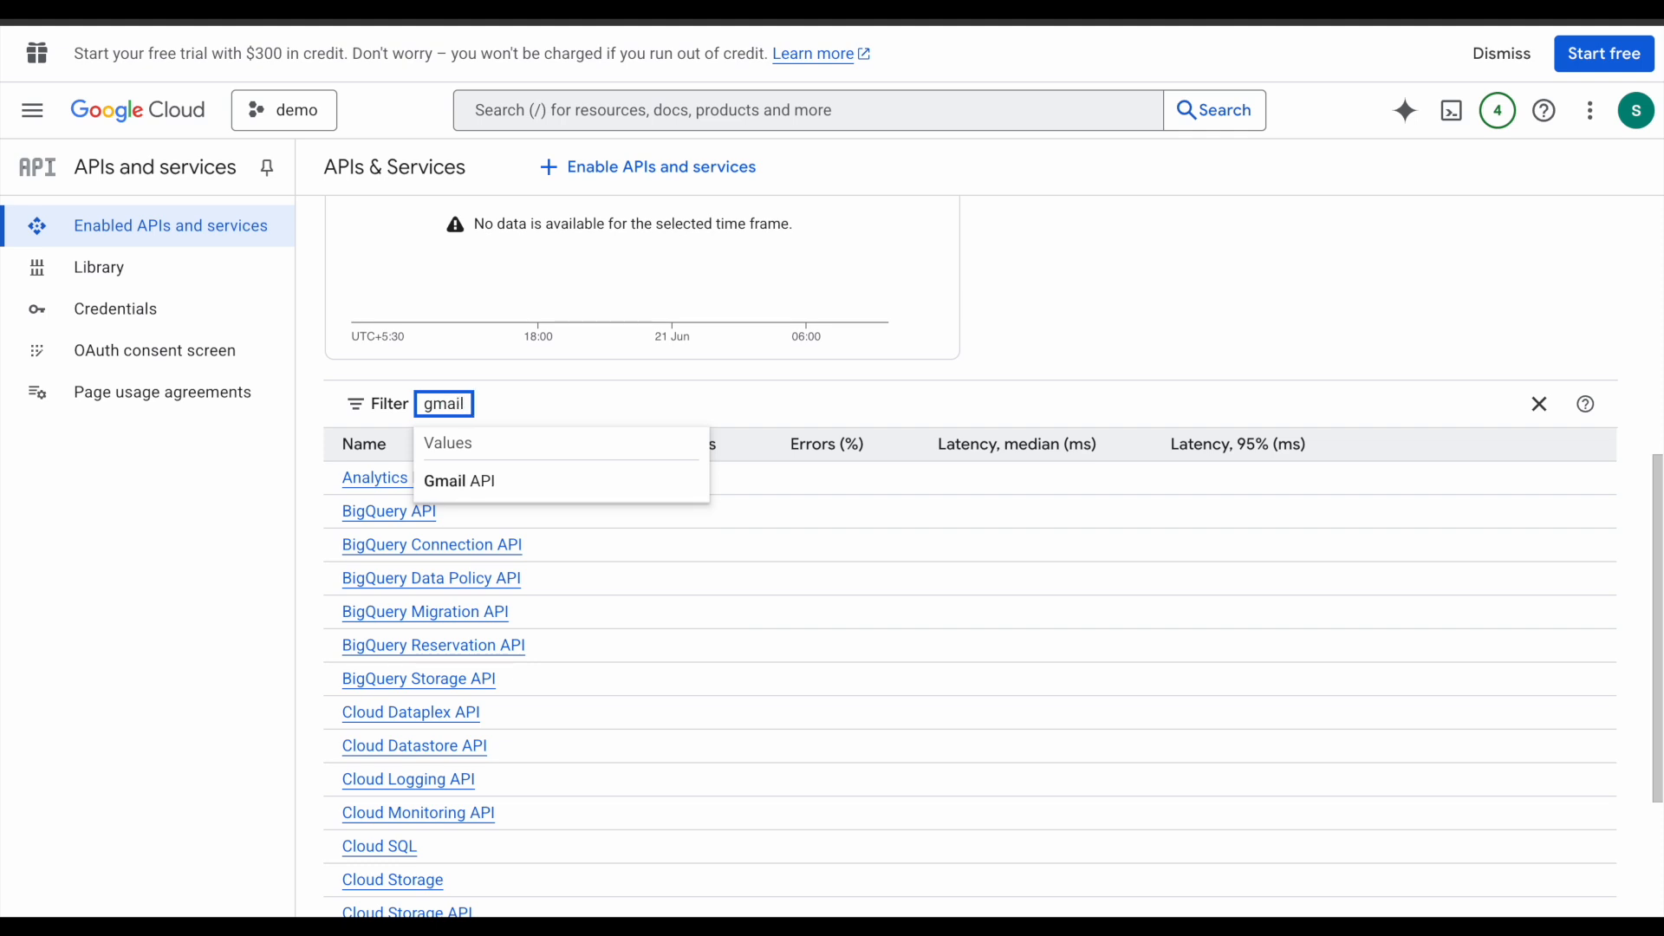
pyautogui.press('Return')
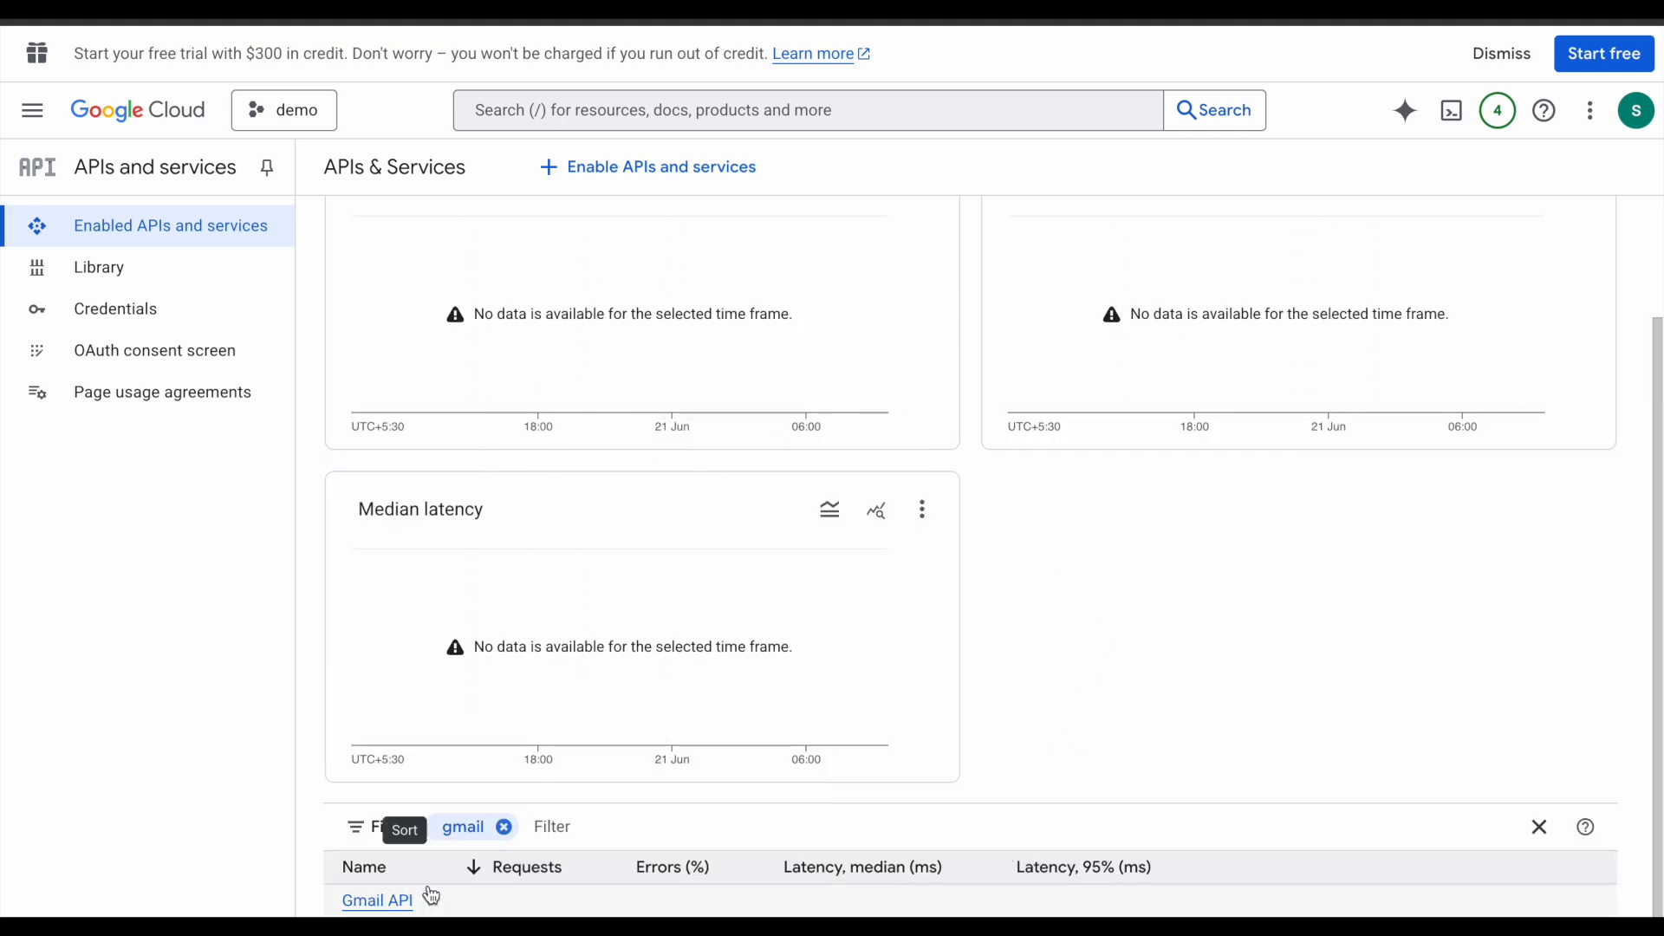
pyautogui.click(377, 900)
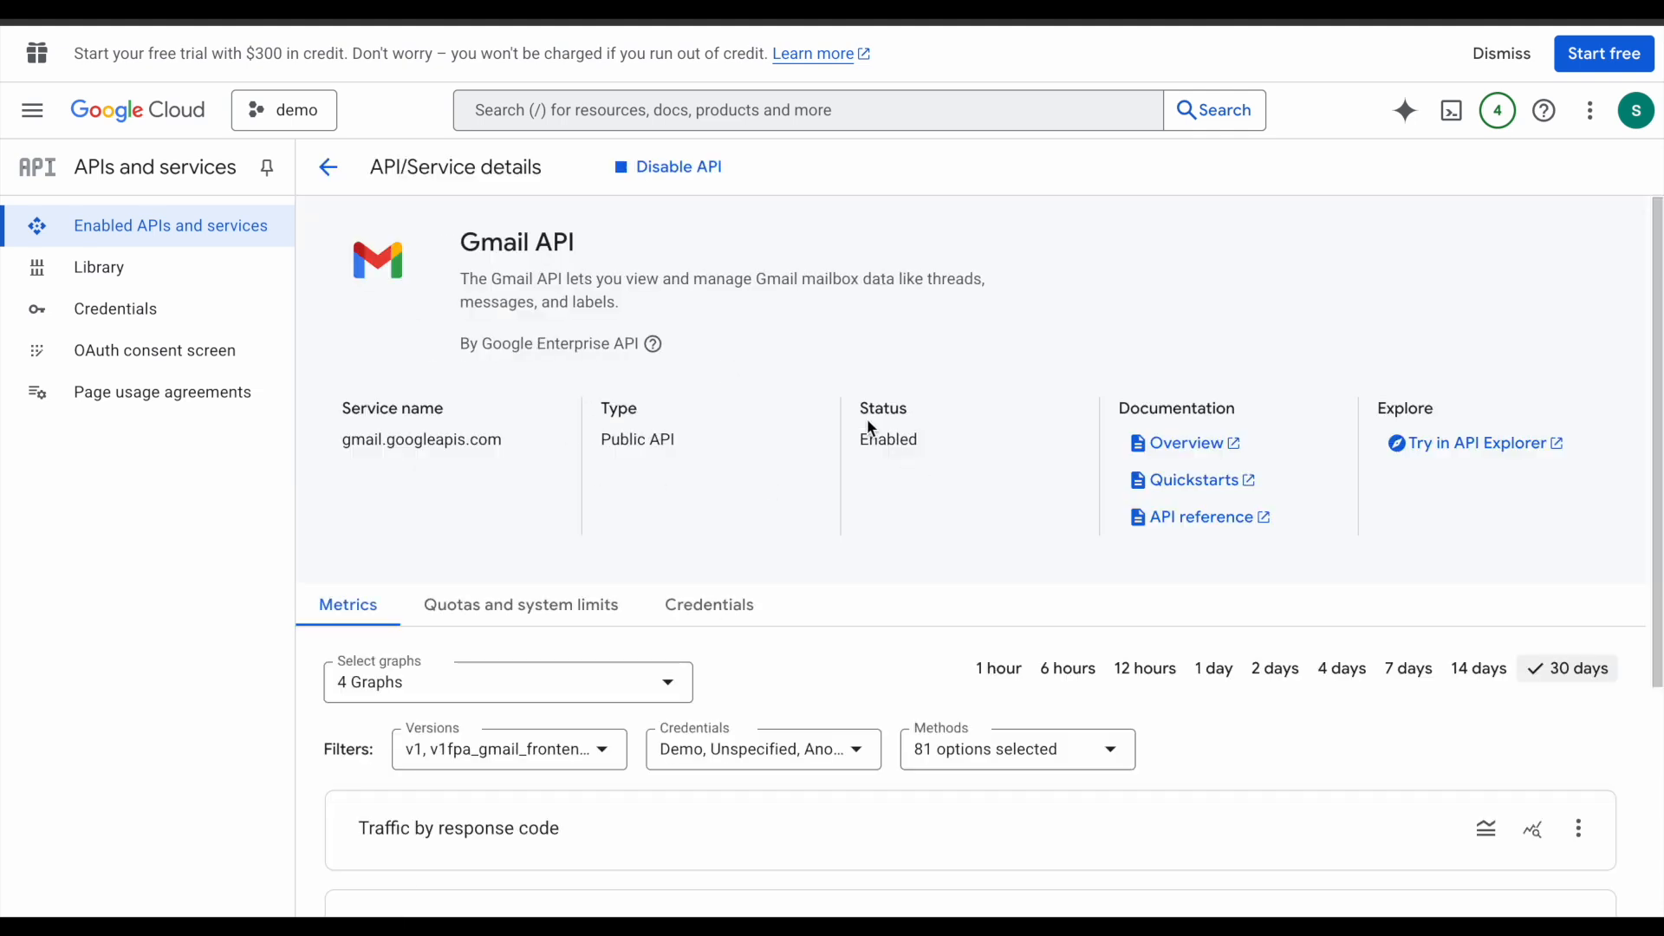
pyautogui.moveTo(859, 446); pyautogui.dragTo(955, 441)
pyautogui.click(956, 441)
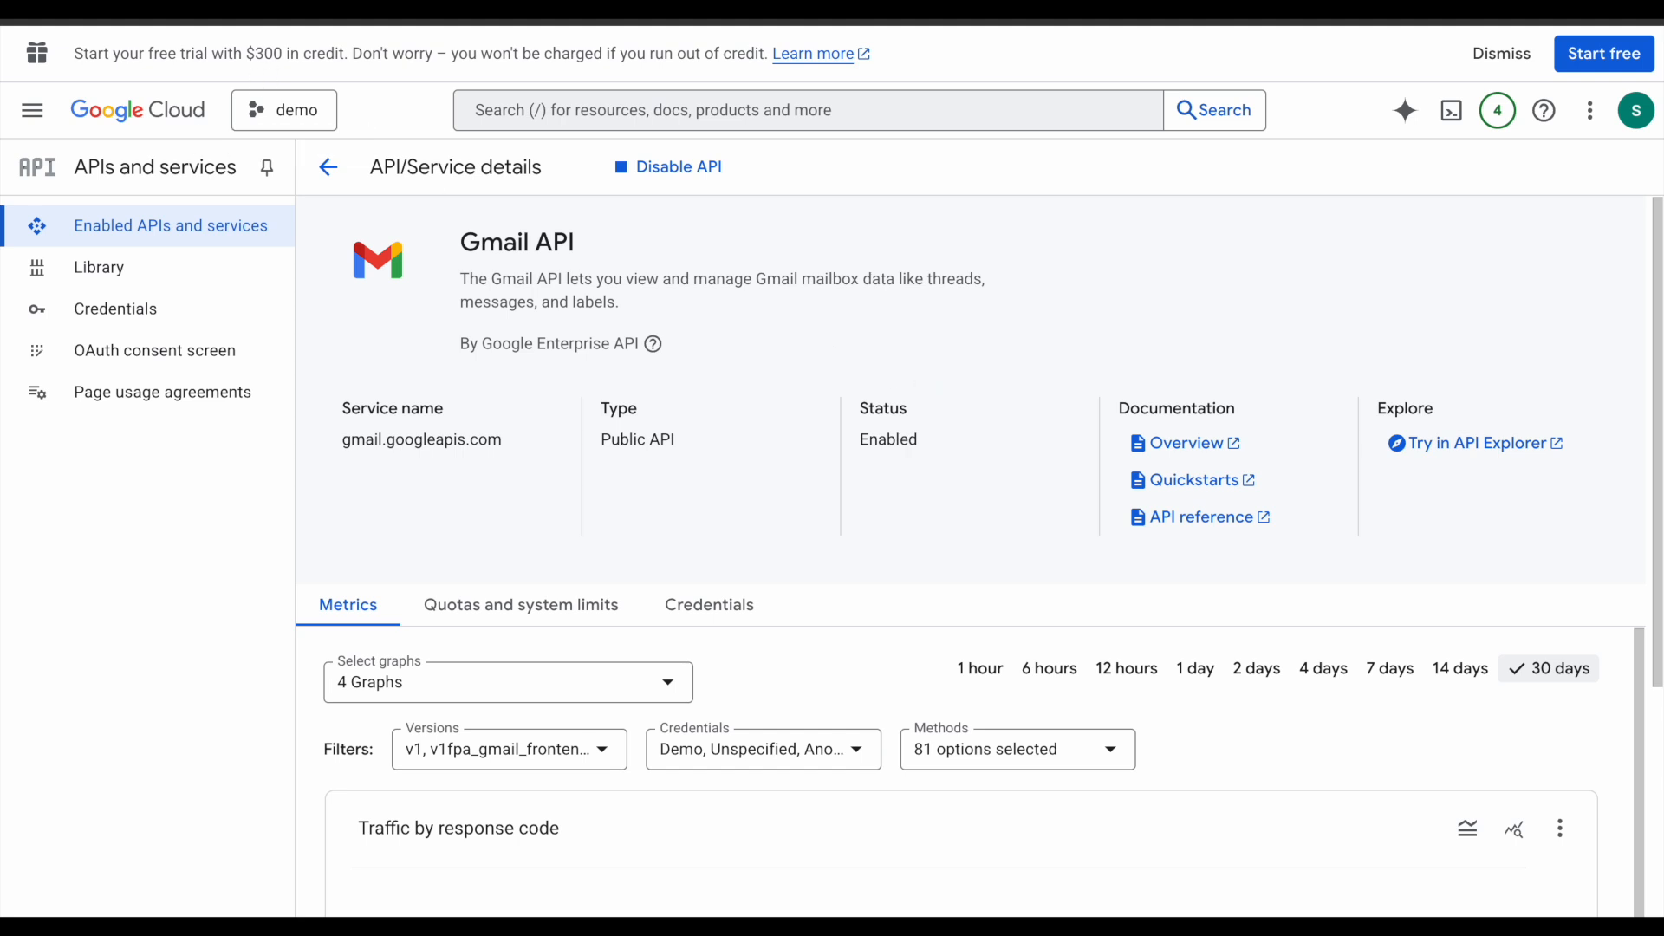
pyautogui.click(144, 358)
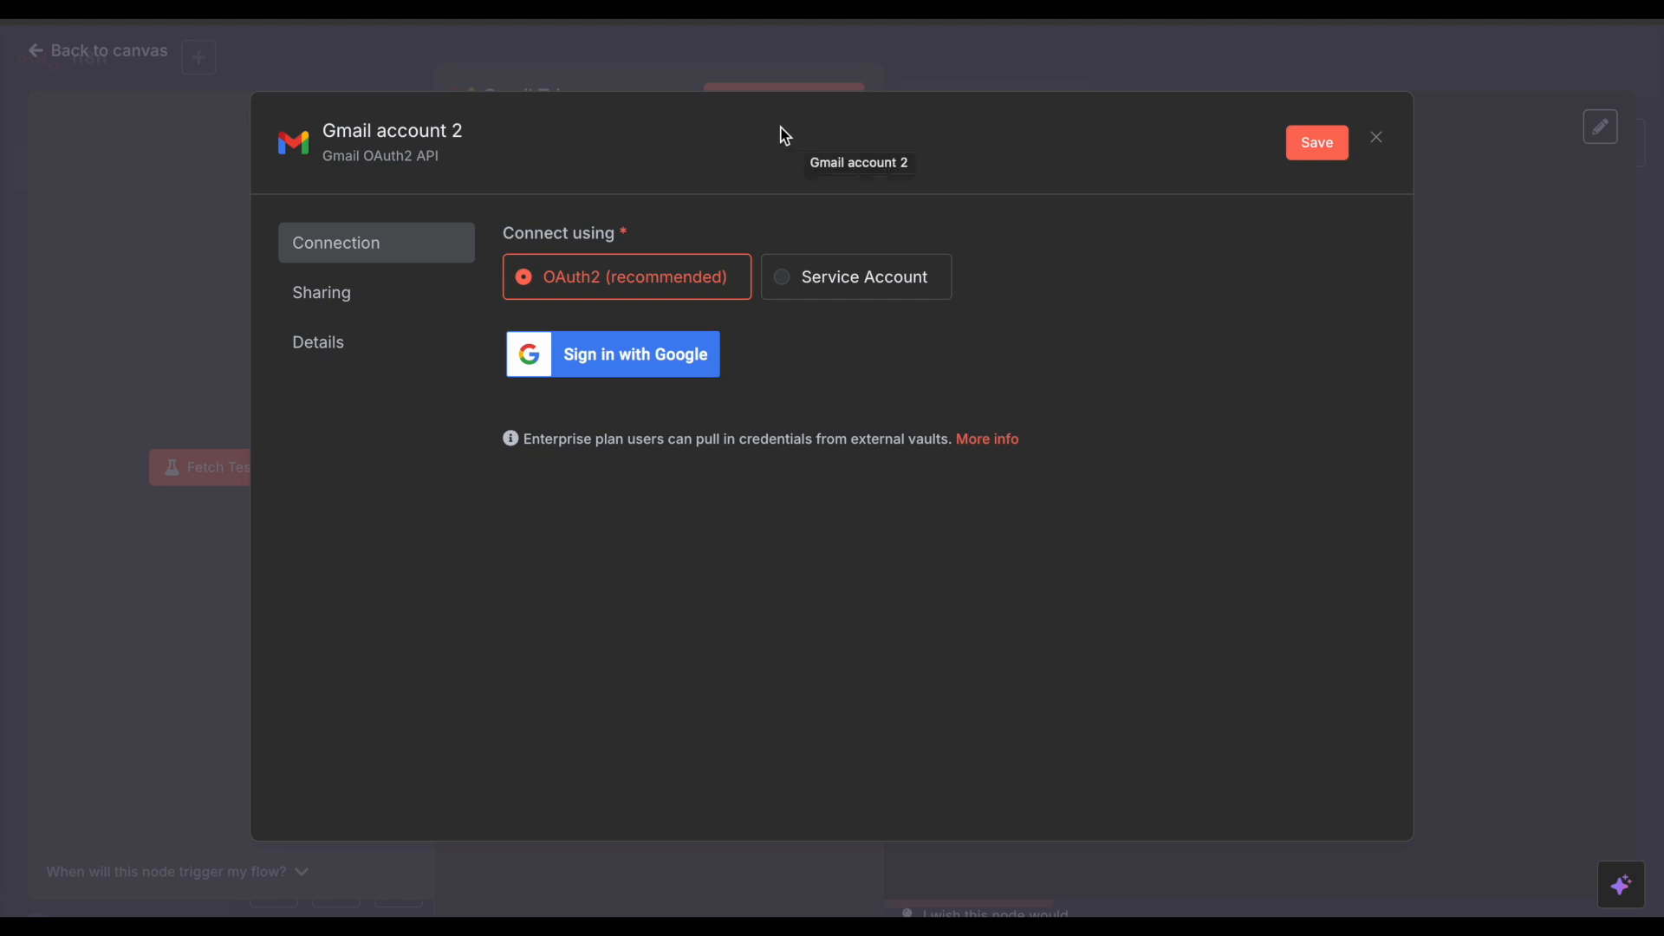
# Step: Save the Gmail account 2 credential and close its setup without connecting
pyautogui.click(1316, 144)
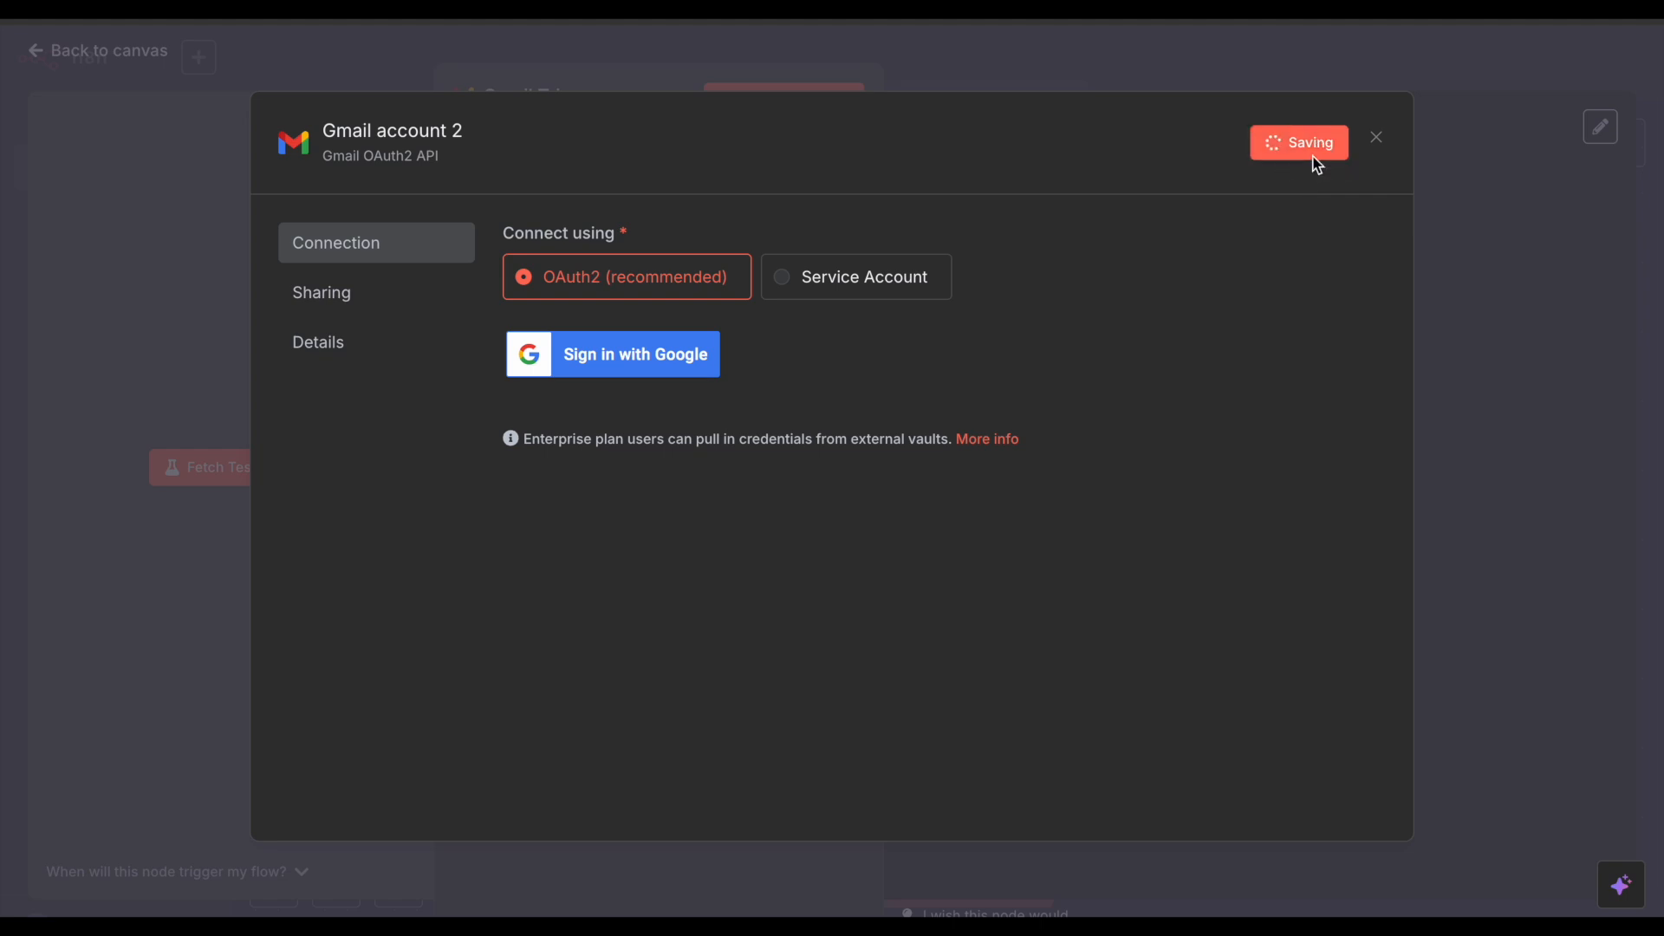
pyautogui.click(1378, 138)
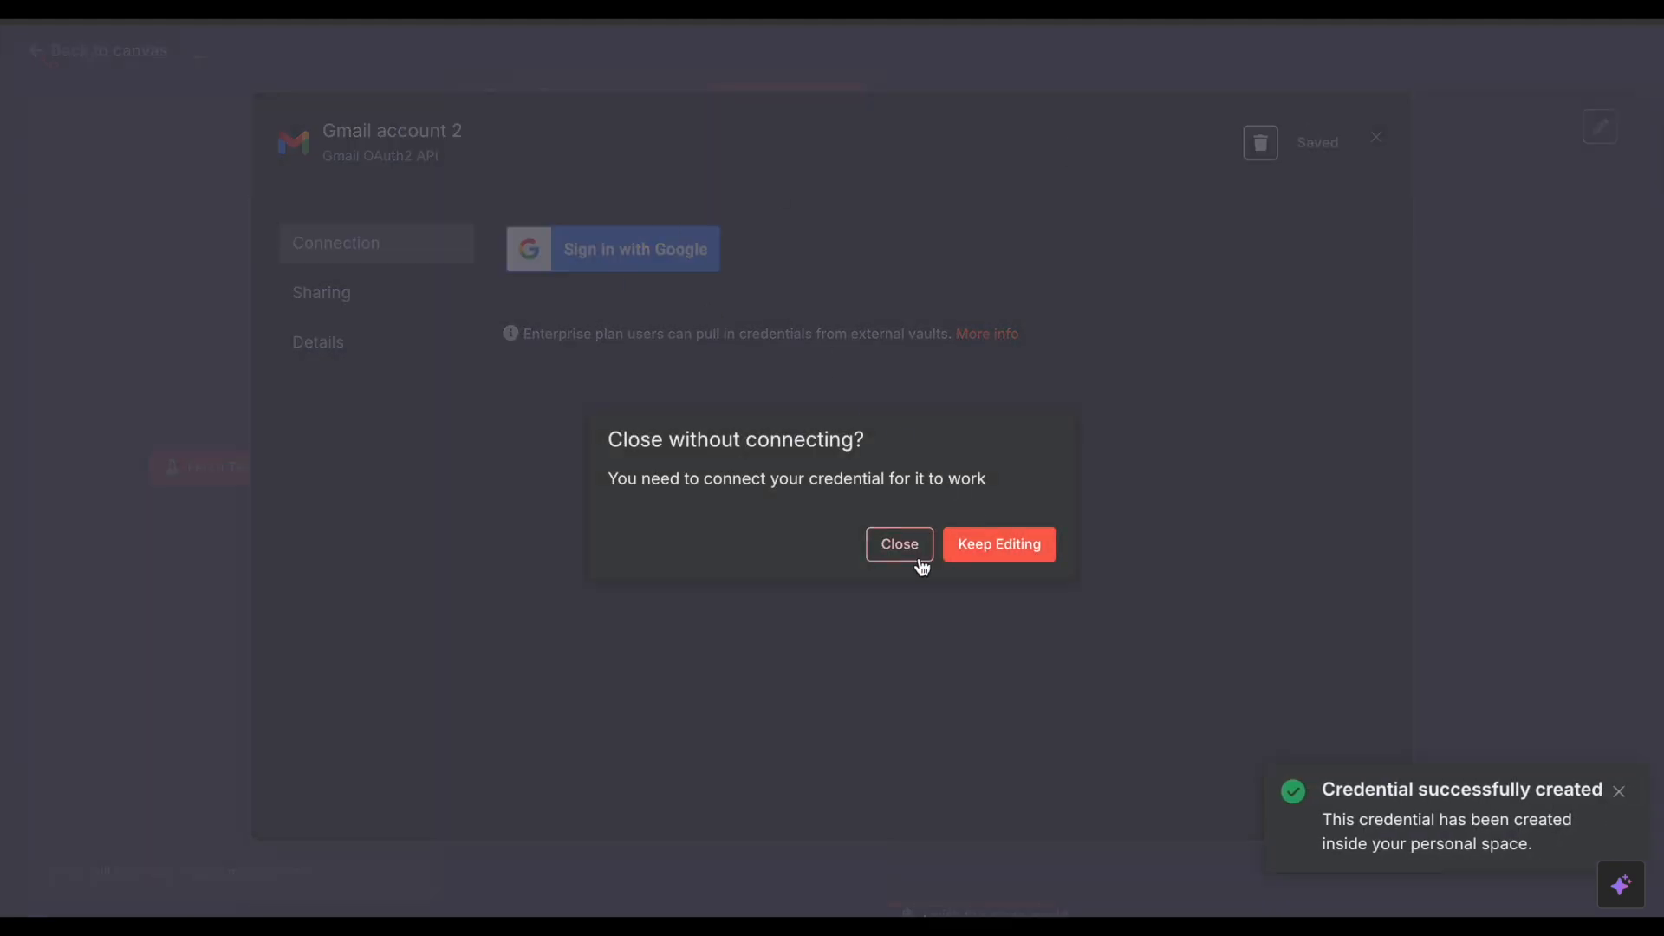
pyautogui.click(994, 549)
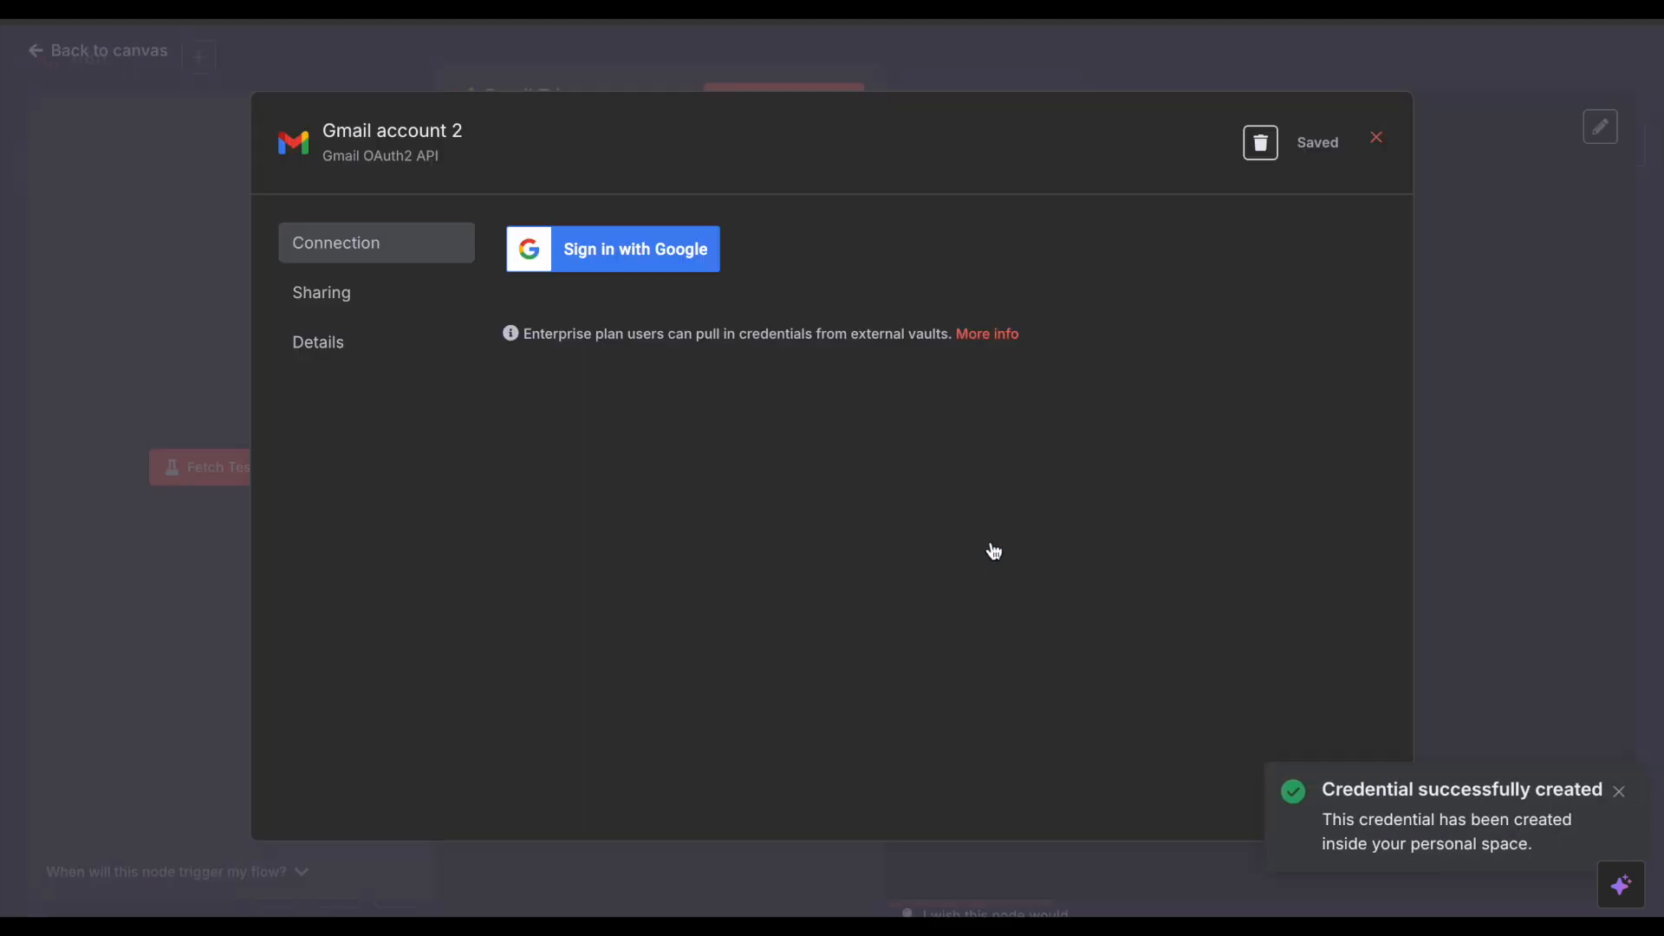
pyautogui.click(1359, 139)
pyautogui.click(902, 544)
# Step: Keep the trigger event as Message Received and switch off Simplify
pyautogui.click(537, 490)
pyautogui.click(546, 538)
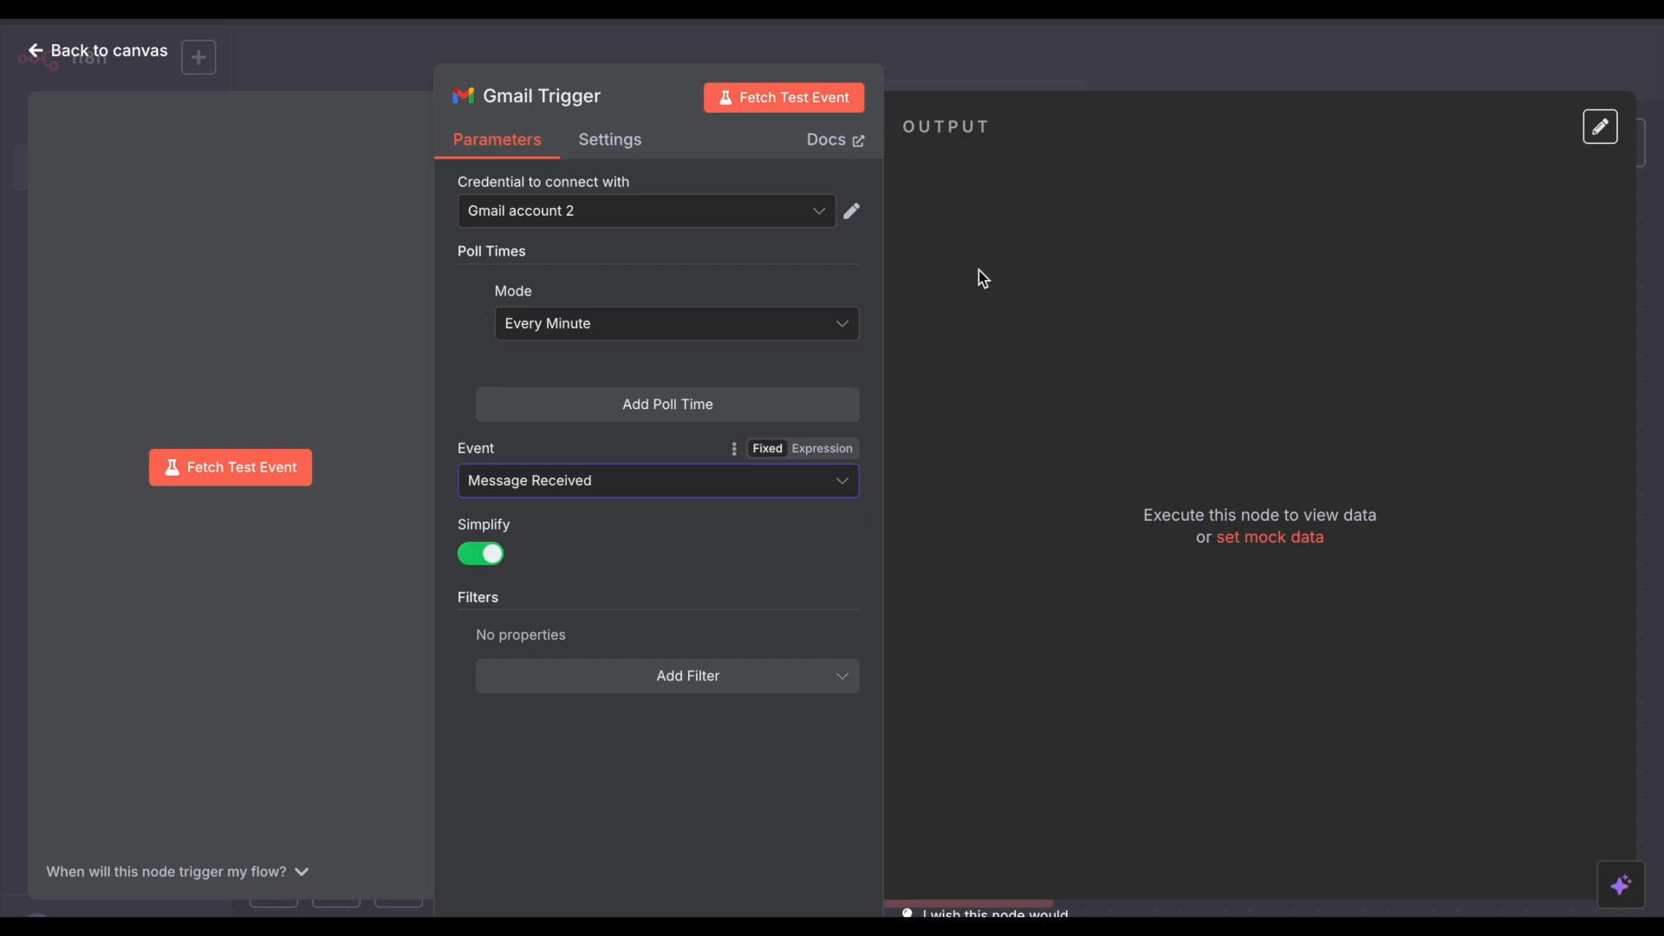
pyautogui.click(494, 553)
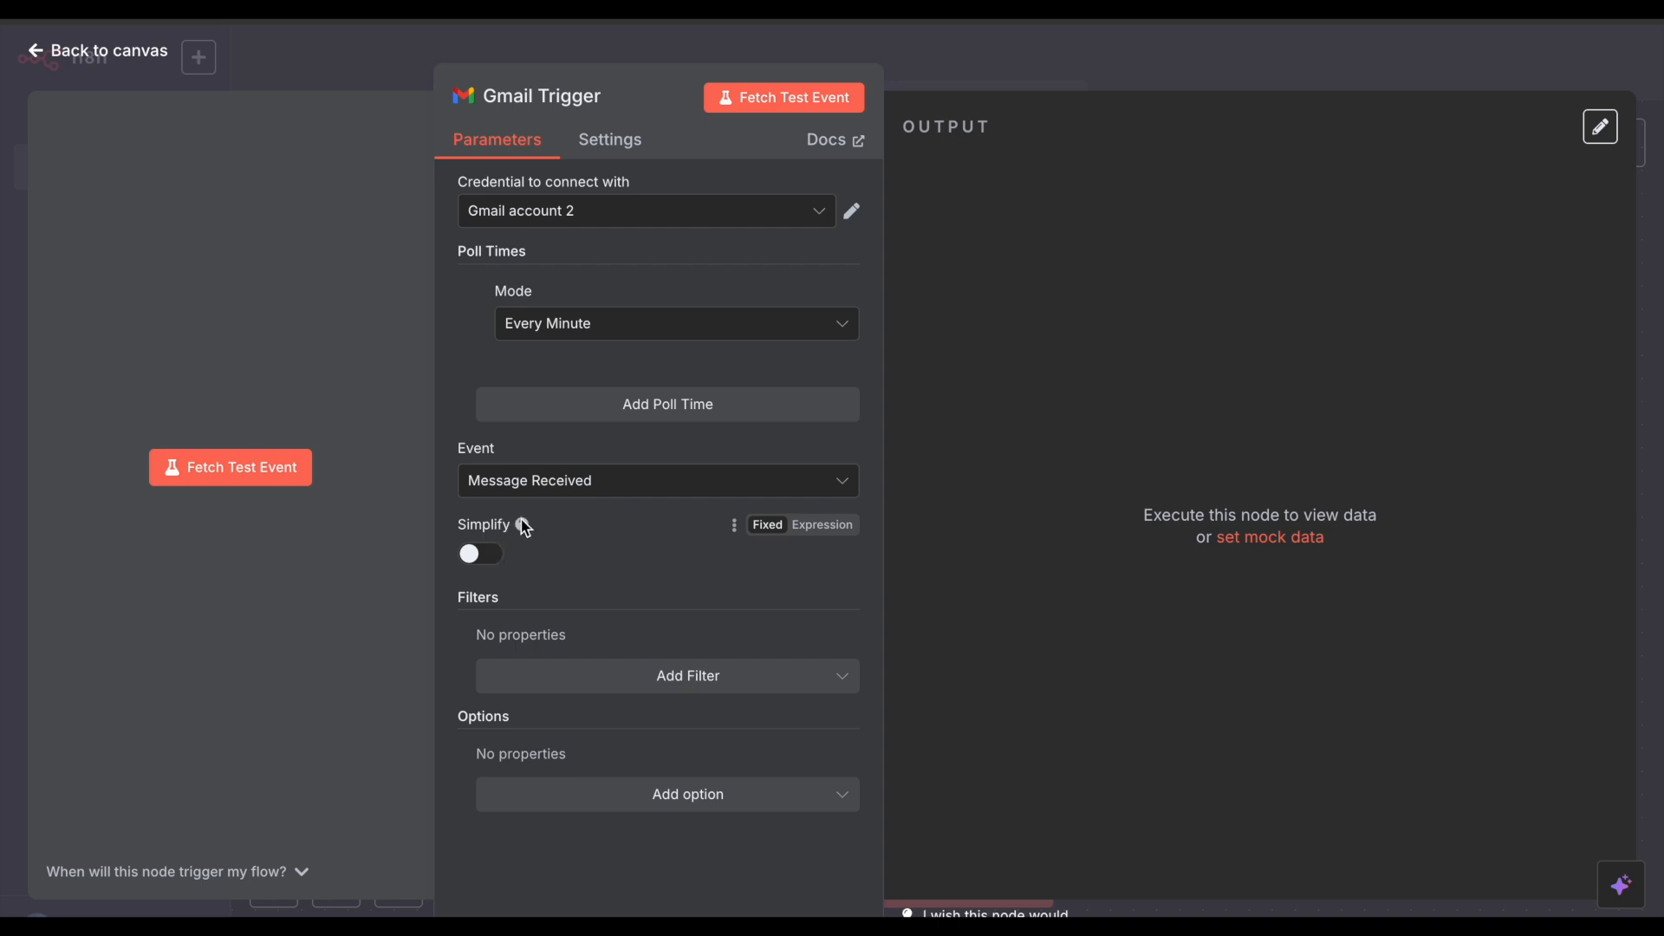
pyautogui.moveTo(522, 526)
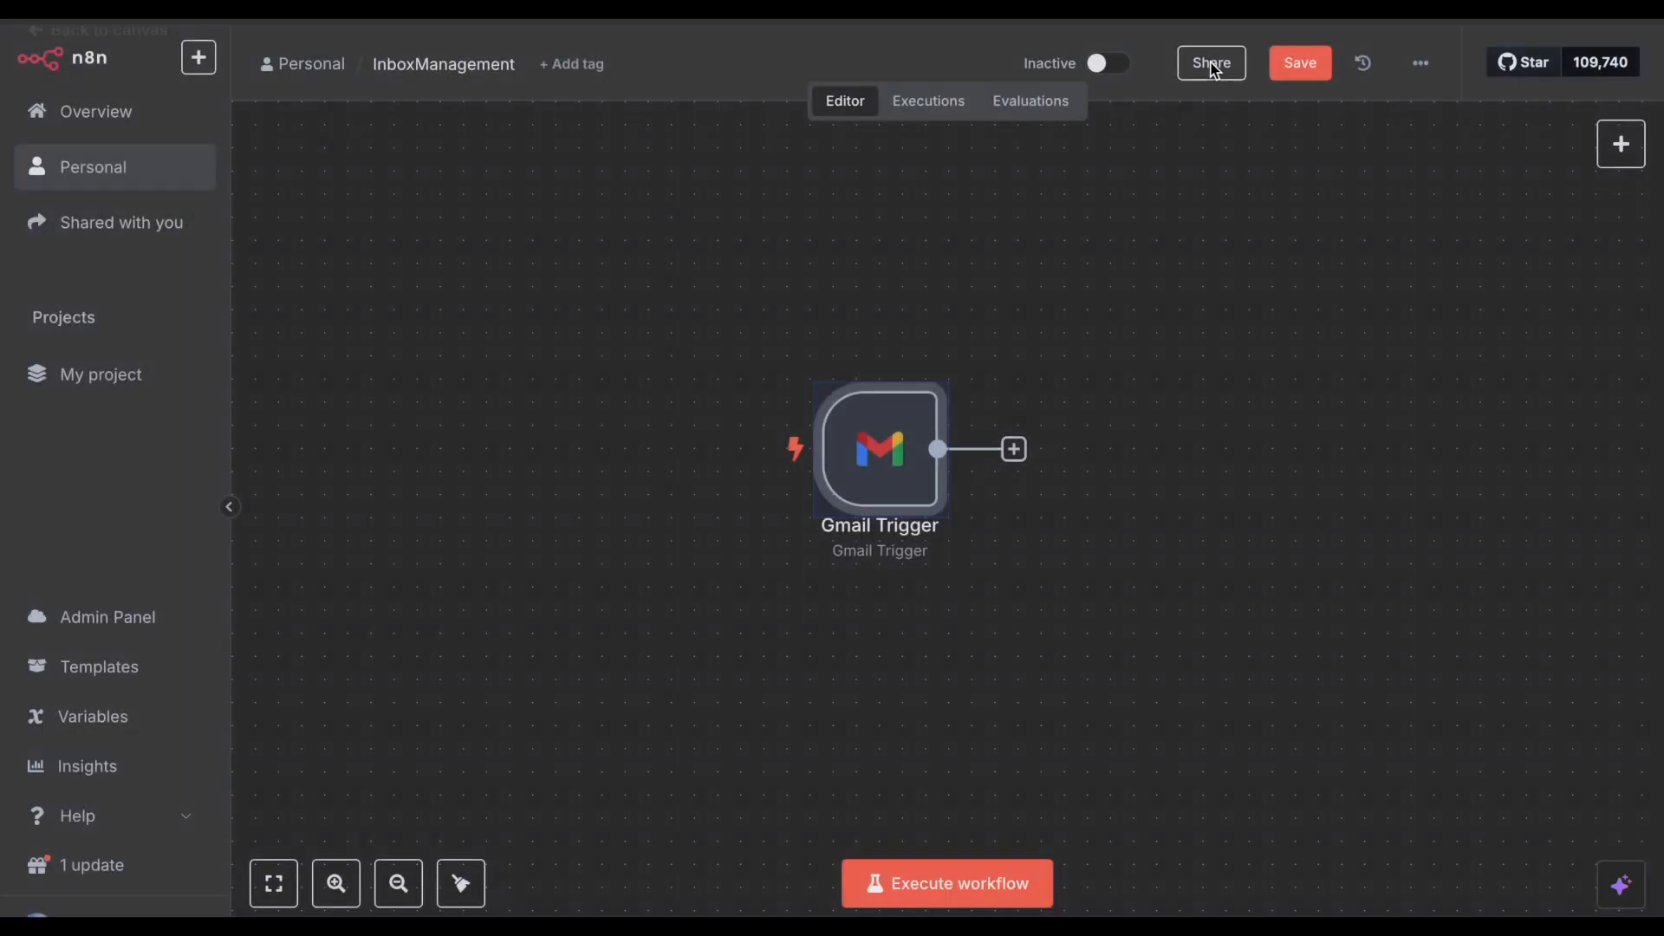
# Step: Add a Text Classifier node after the Gmail Trigger
pyautogui.click(1214, 69)
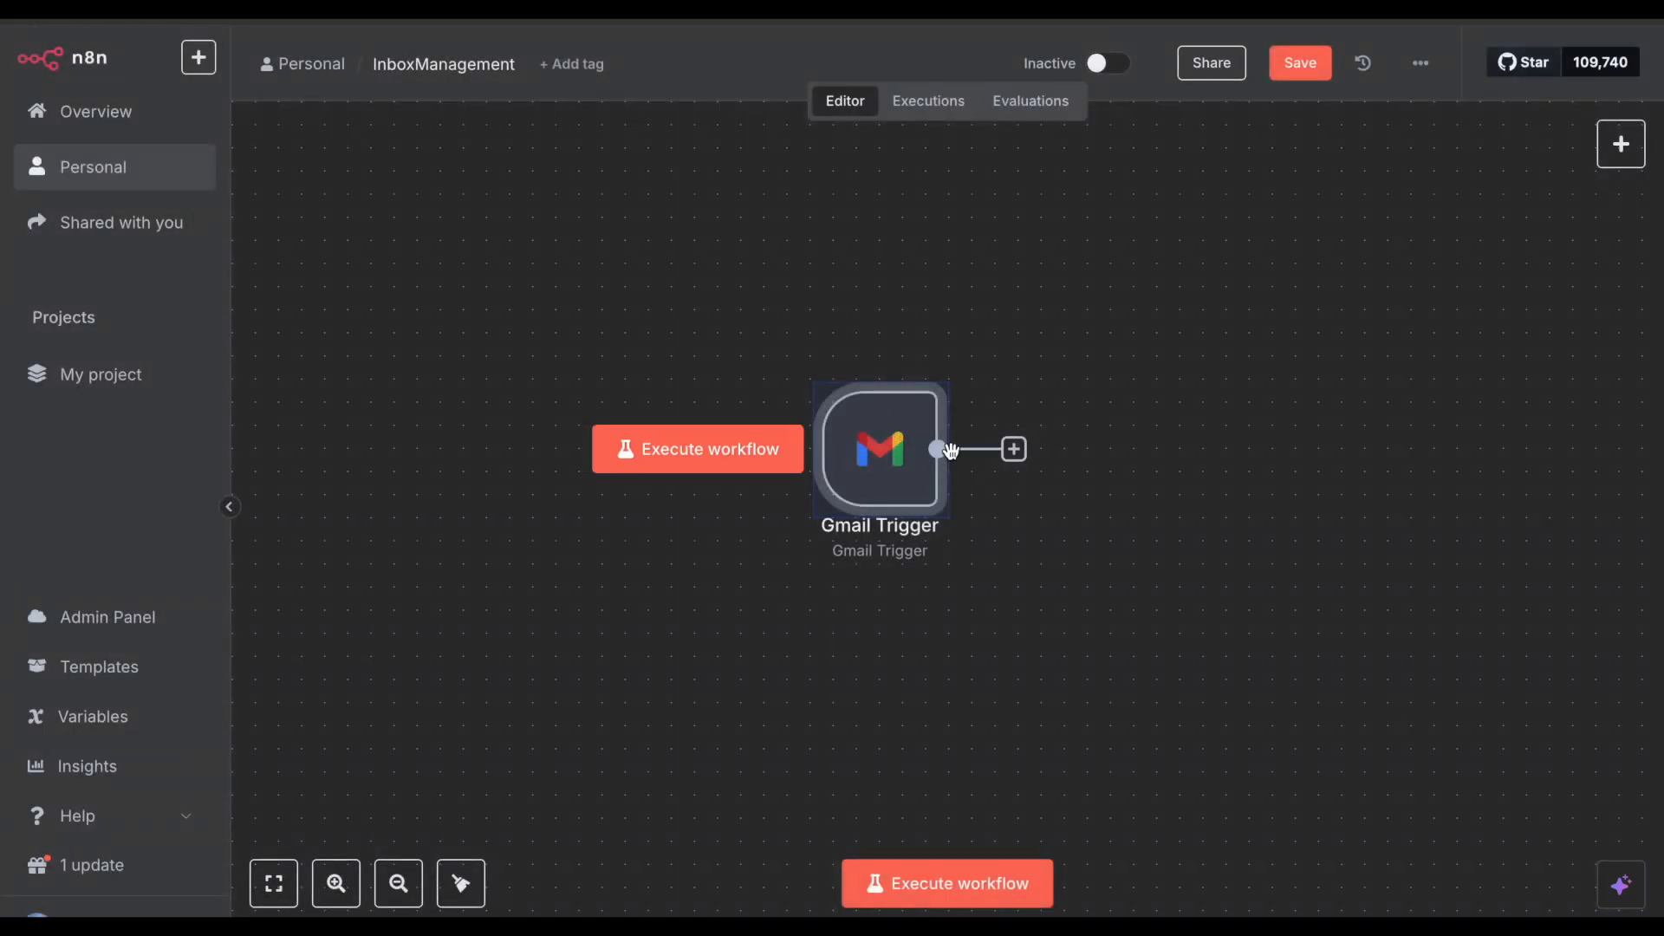
pyautogui.click(1016, 452)
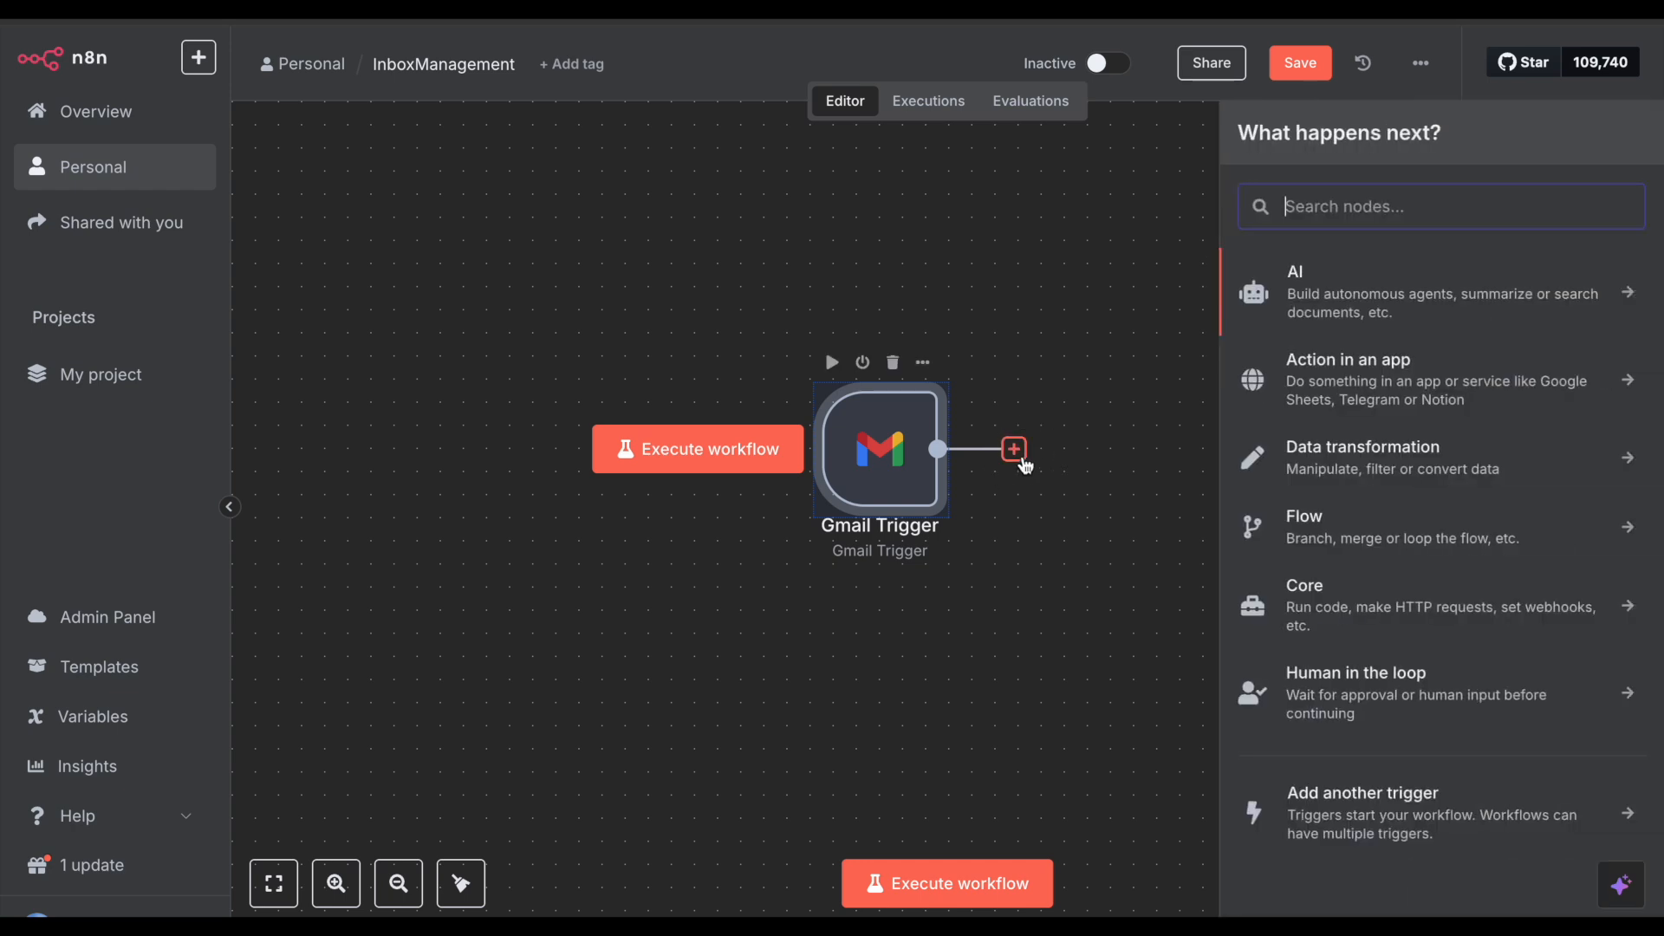
pyautogui.write('text clas')
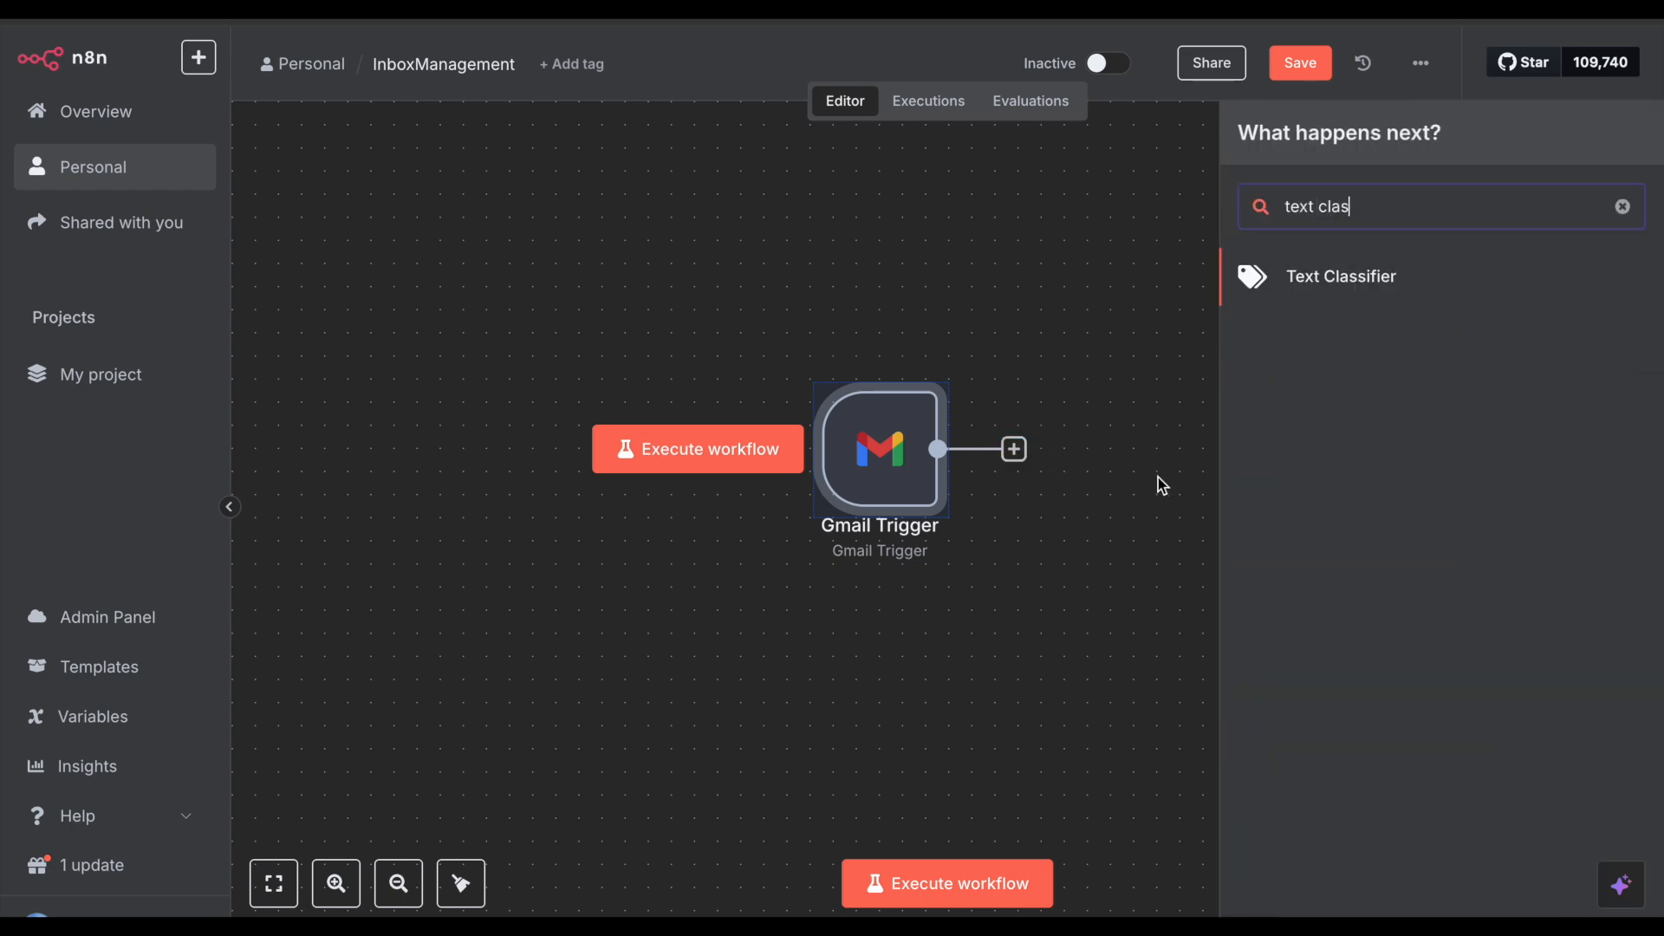
pyautogui.click(1339, 274)
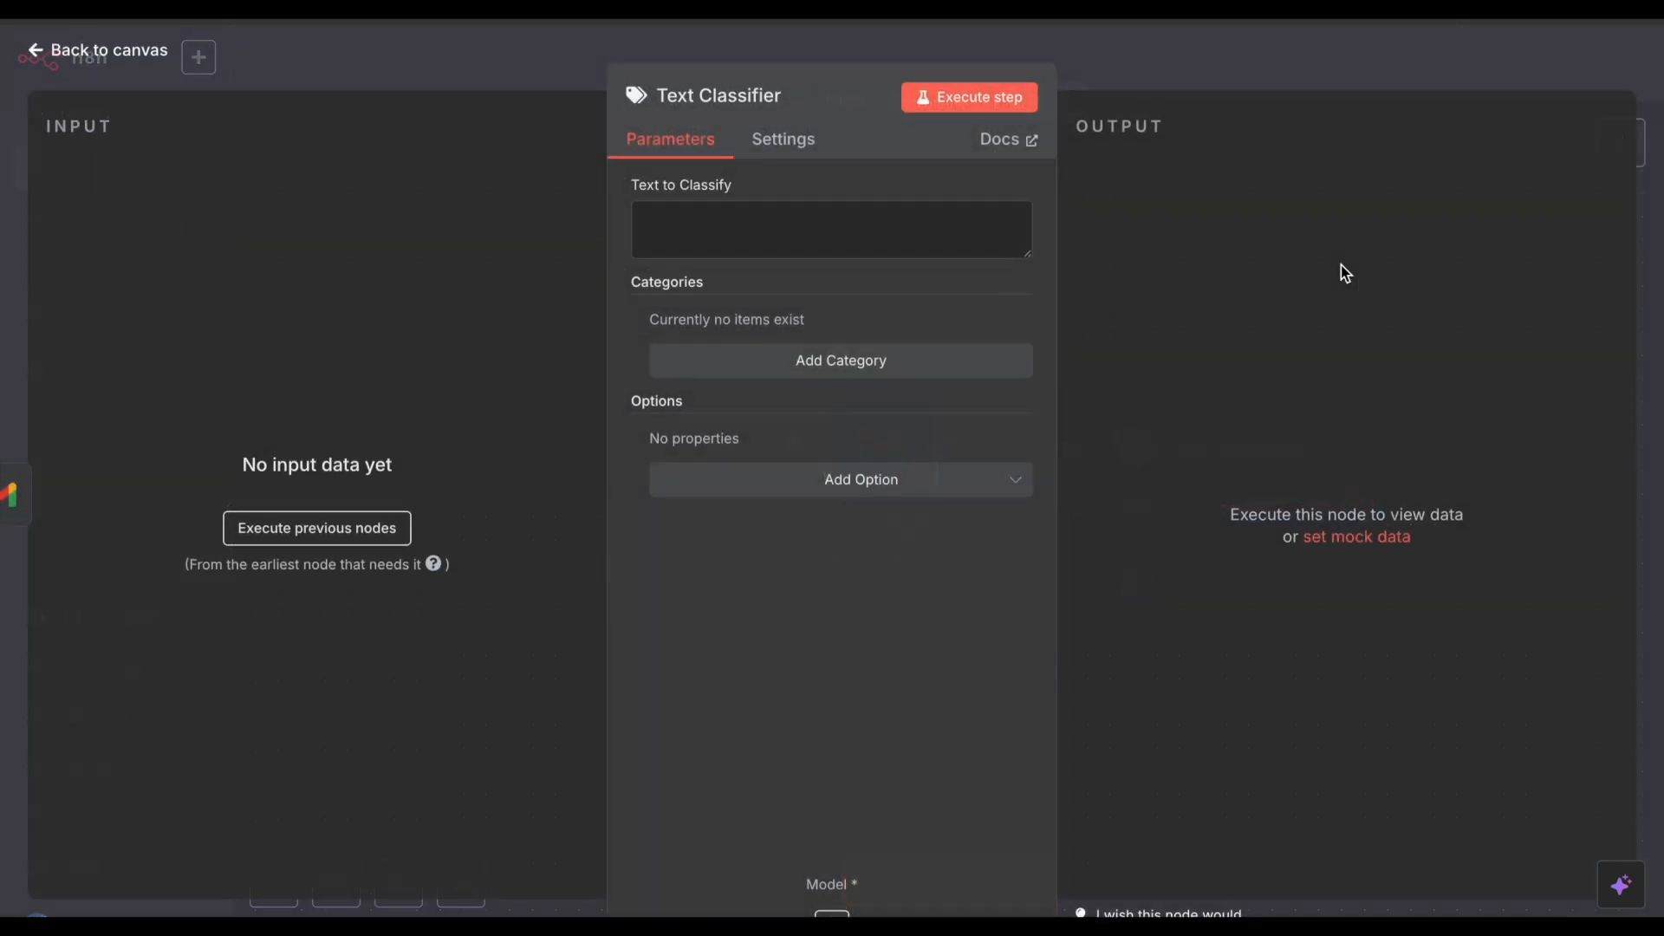
pyautogui.click(732, 216)
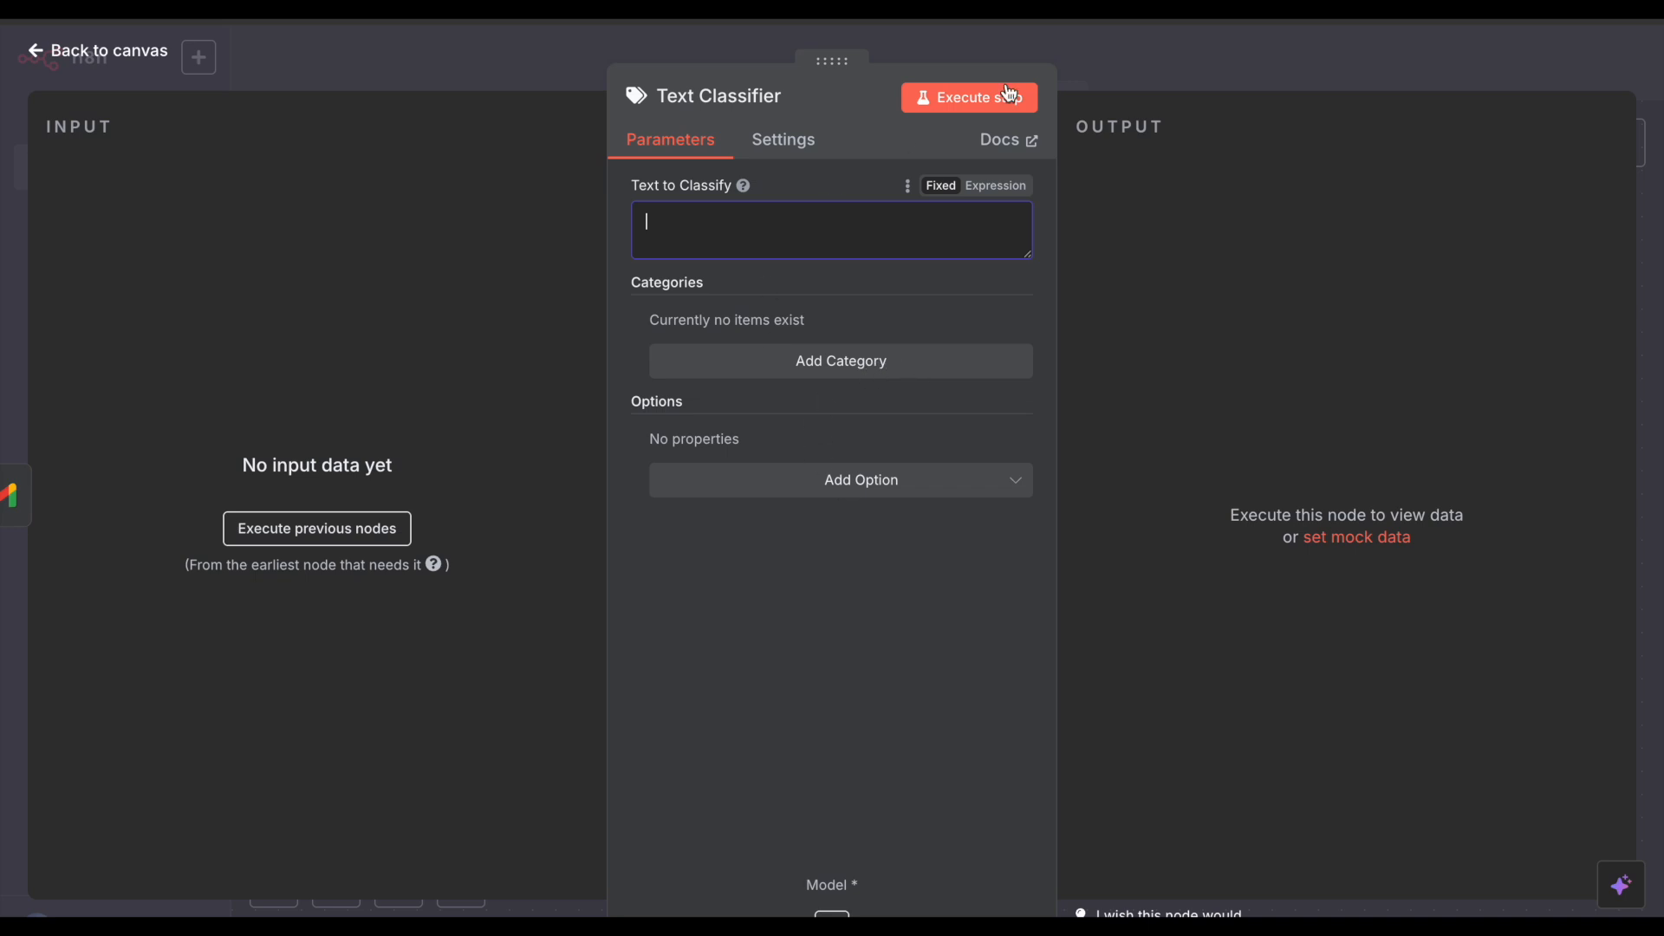
# Step: Move both workflow nodes up and left on the canvas
pyautogui.click(1160, 35)
pyautogui.moveTo(738, 319); pyautogui.dragTo(1460, 665)
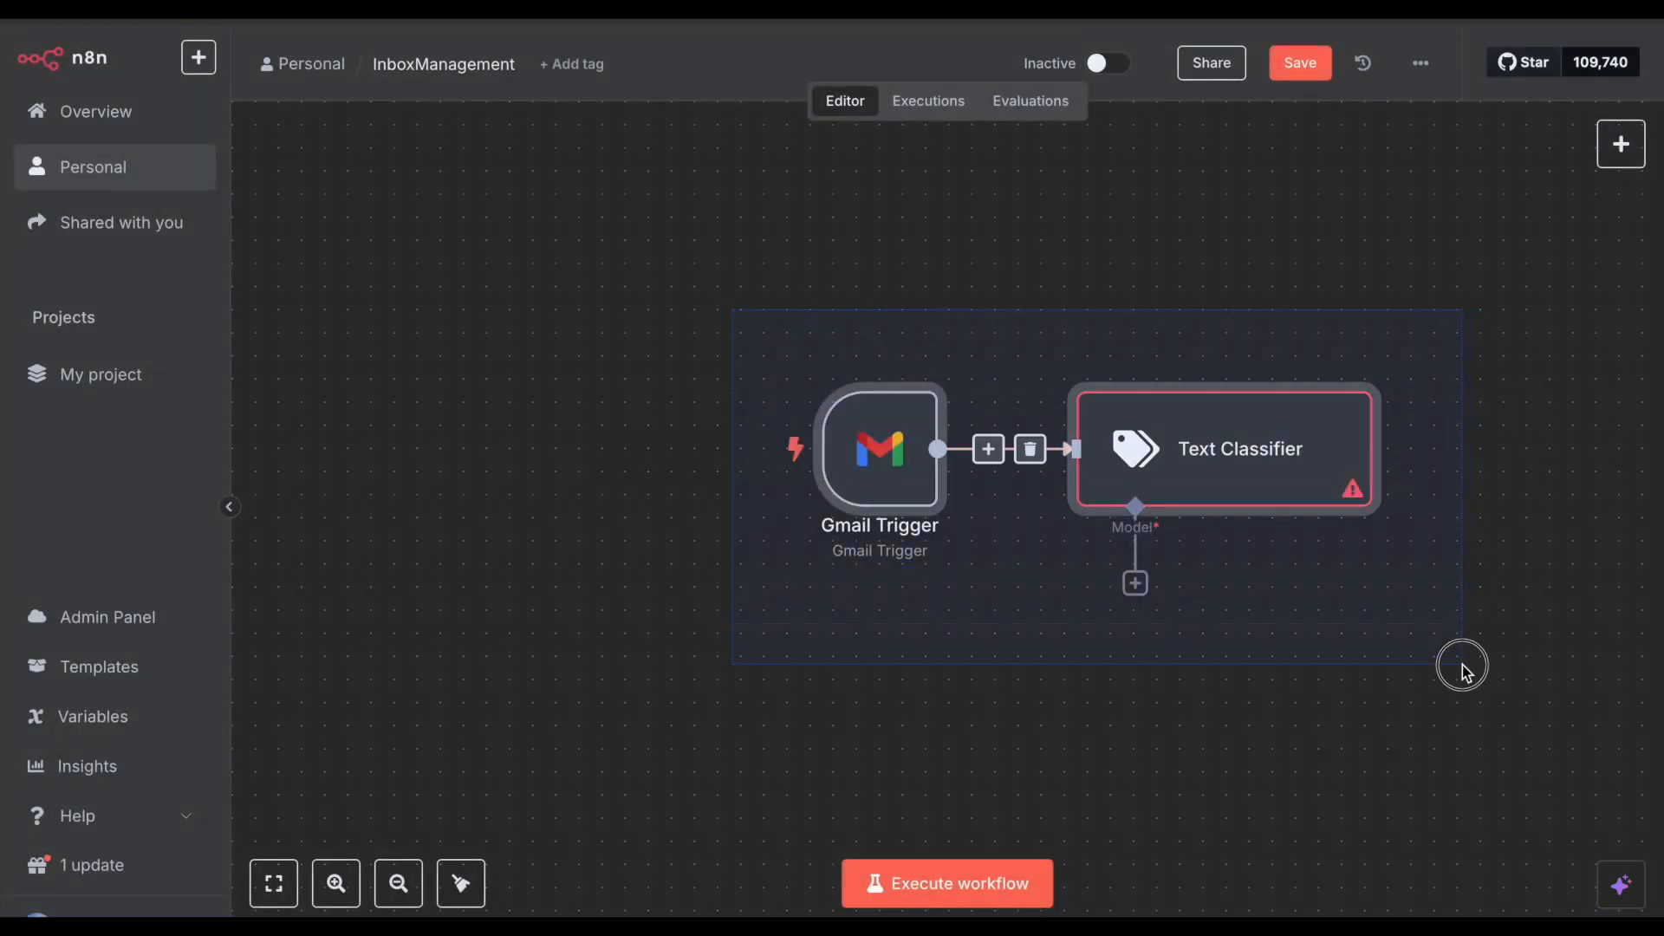
pyautogui.moveTo(1259, 487); pyautogui.dragTo(982, 417)
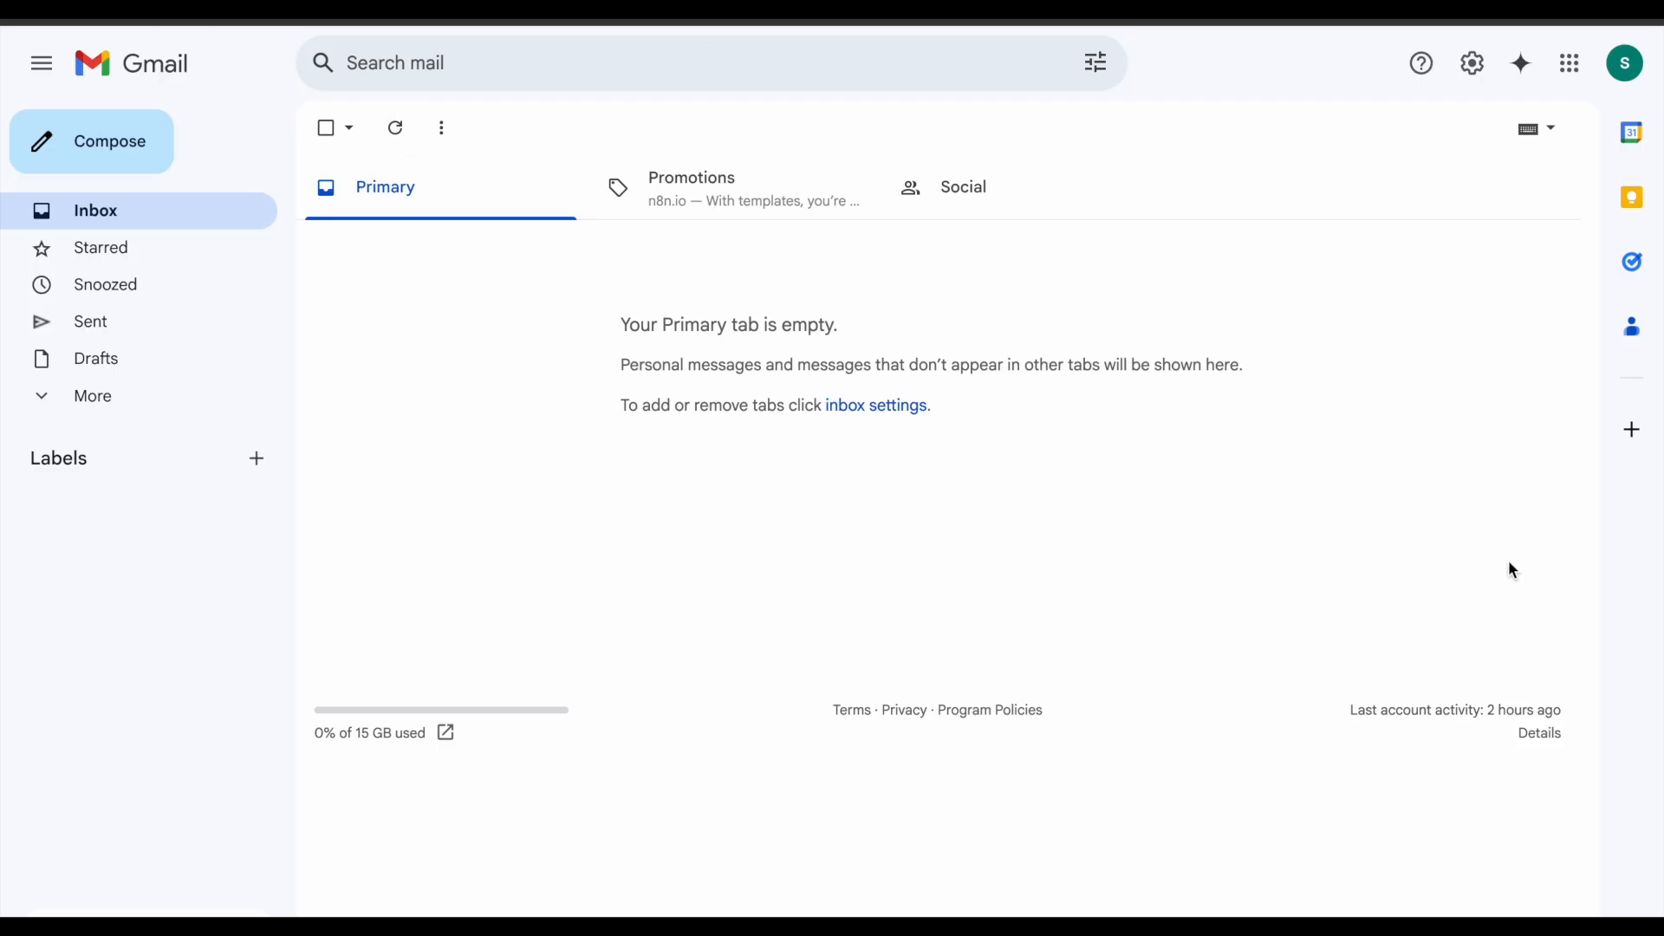
# Step: Send a test email to your own address with pasted body text and subject 'testing'
pyautogui.click(122, 137)
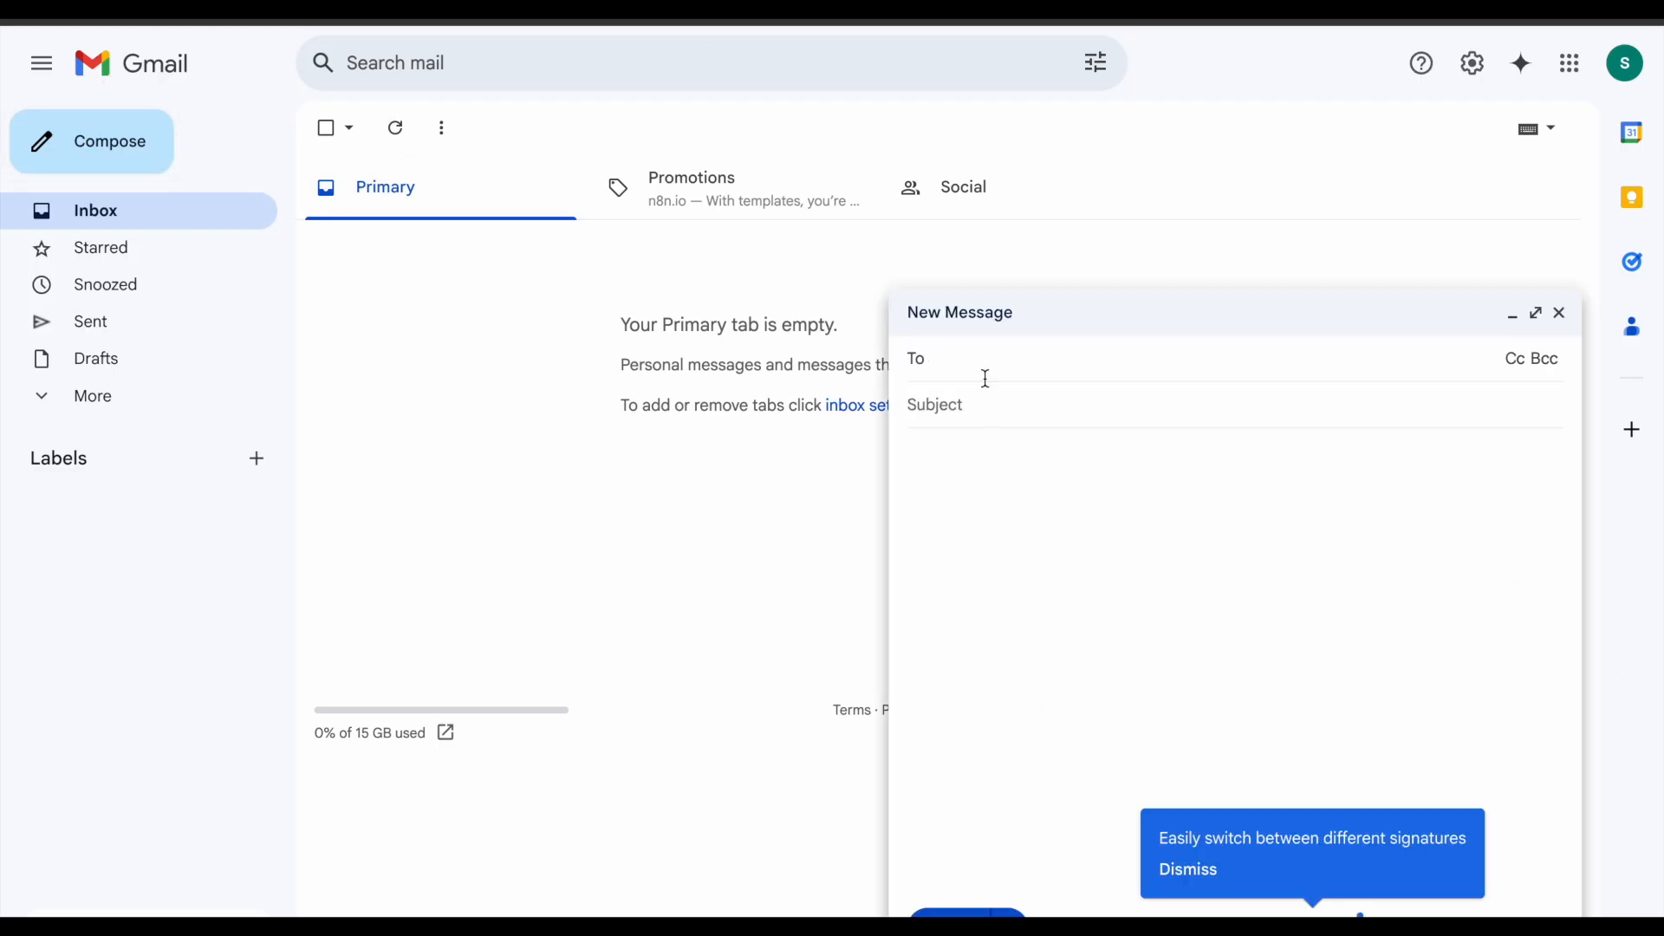
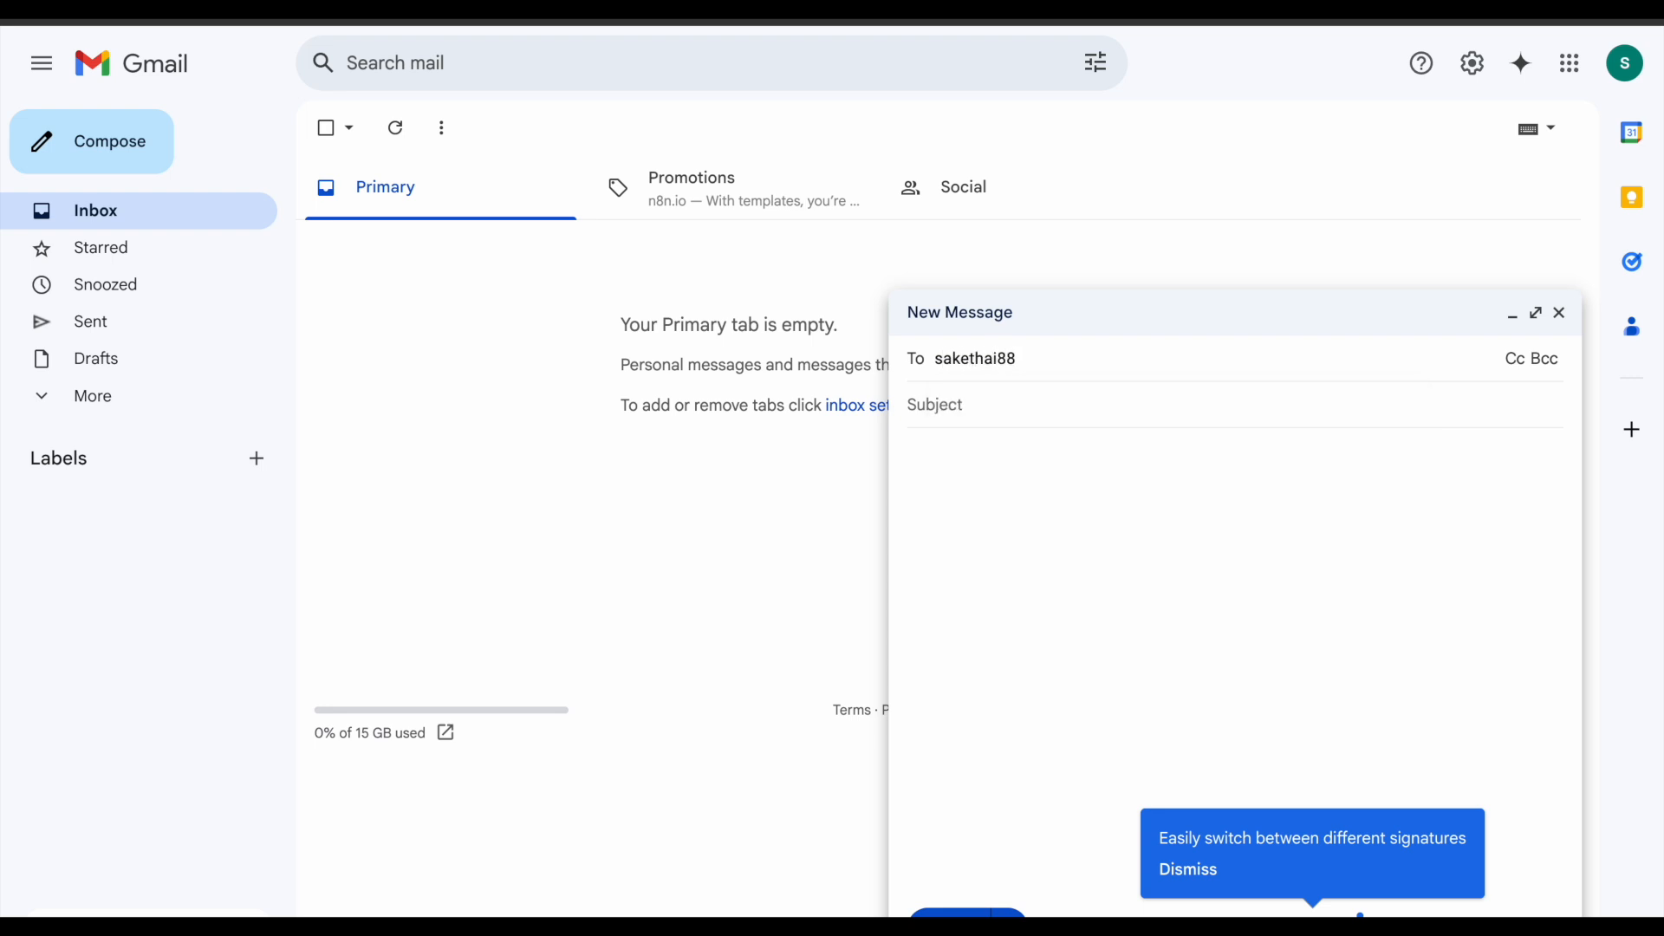
pyautogui.click(976, 503)
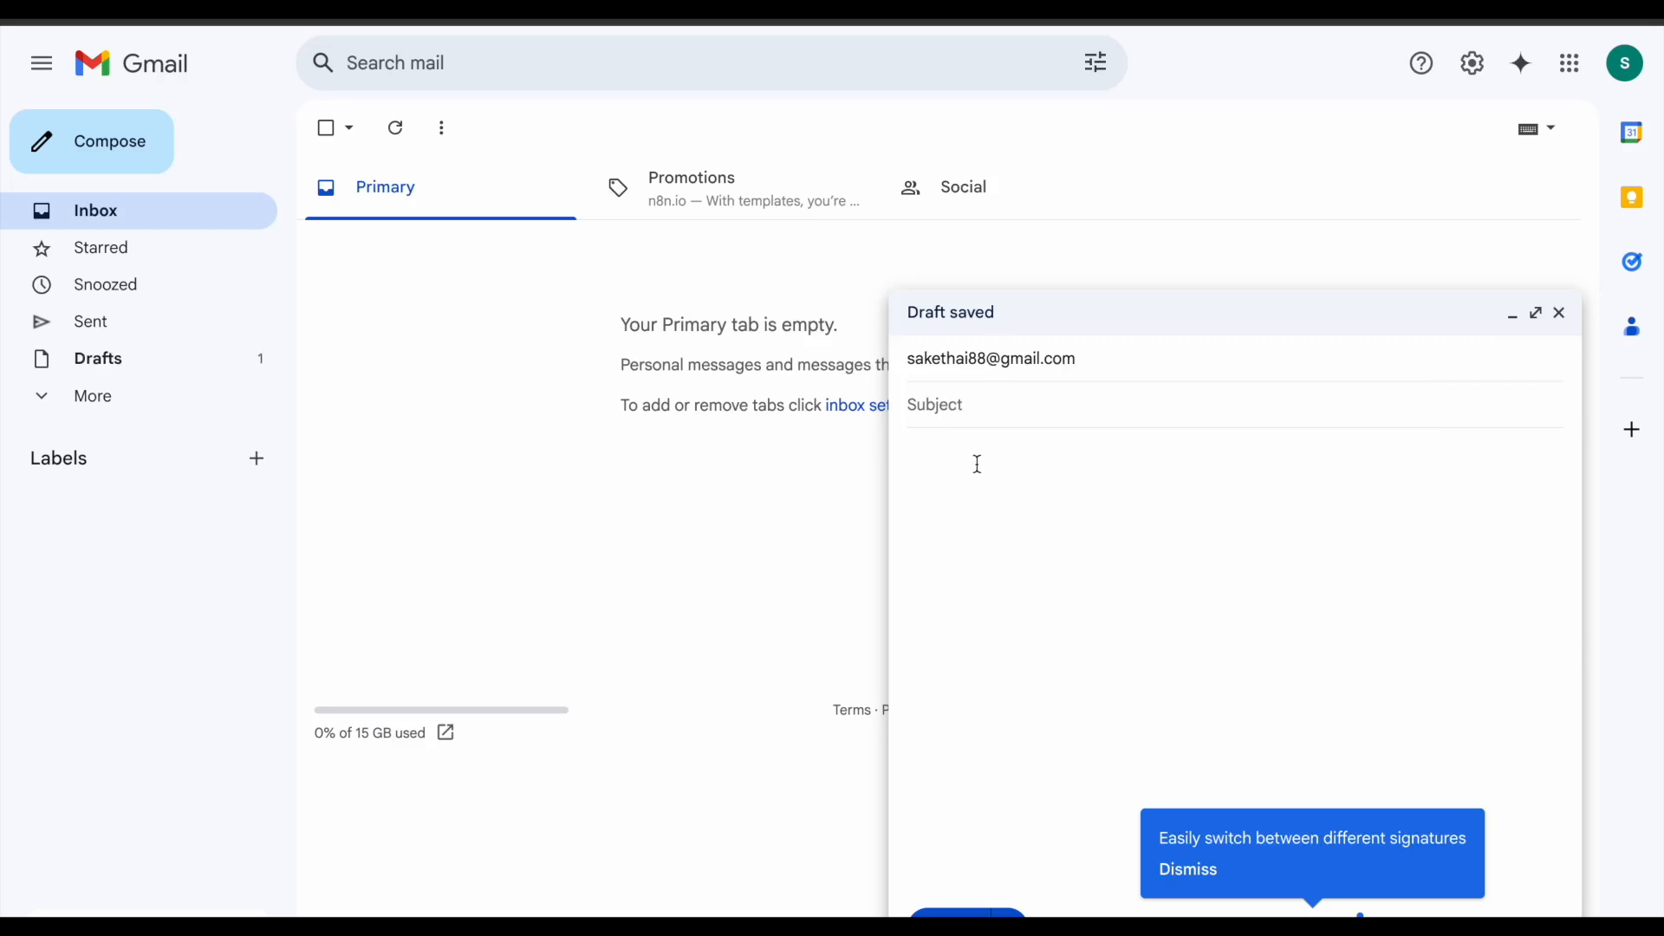
pyautogui.moveTo(598, 323); pyautogui.dragTo(798, 476)
pyautogui.hotkey('ctrl', 'c')
pyautogui.click(1152, 504)
pyautogui.hotkey('ctrl', 'v')
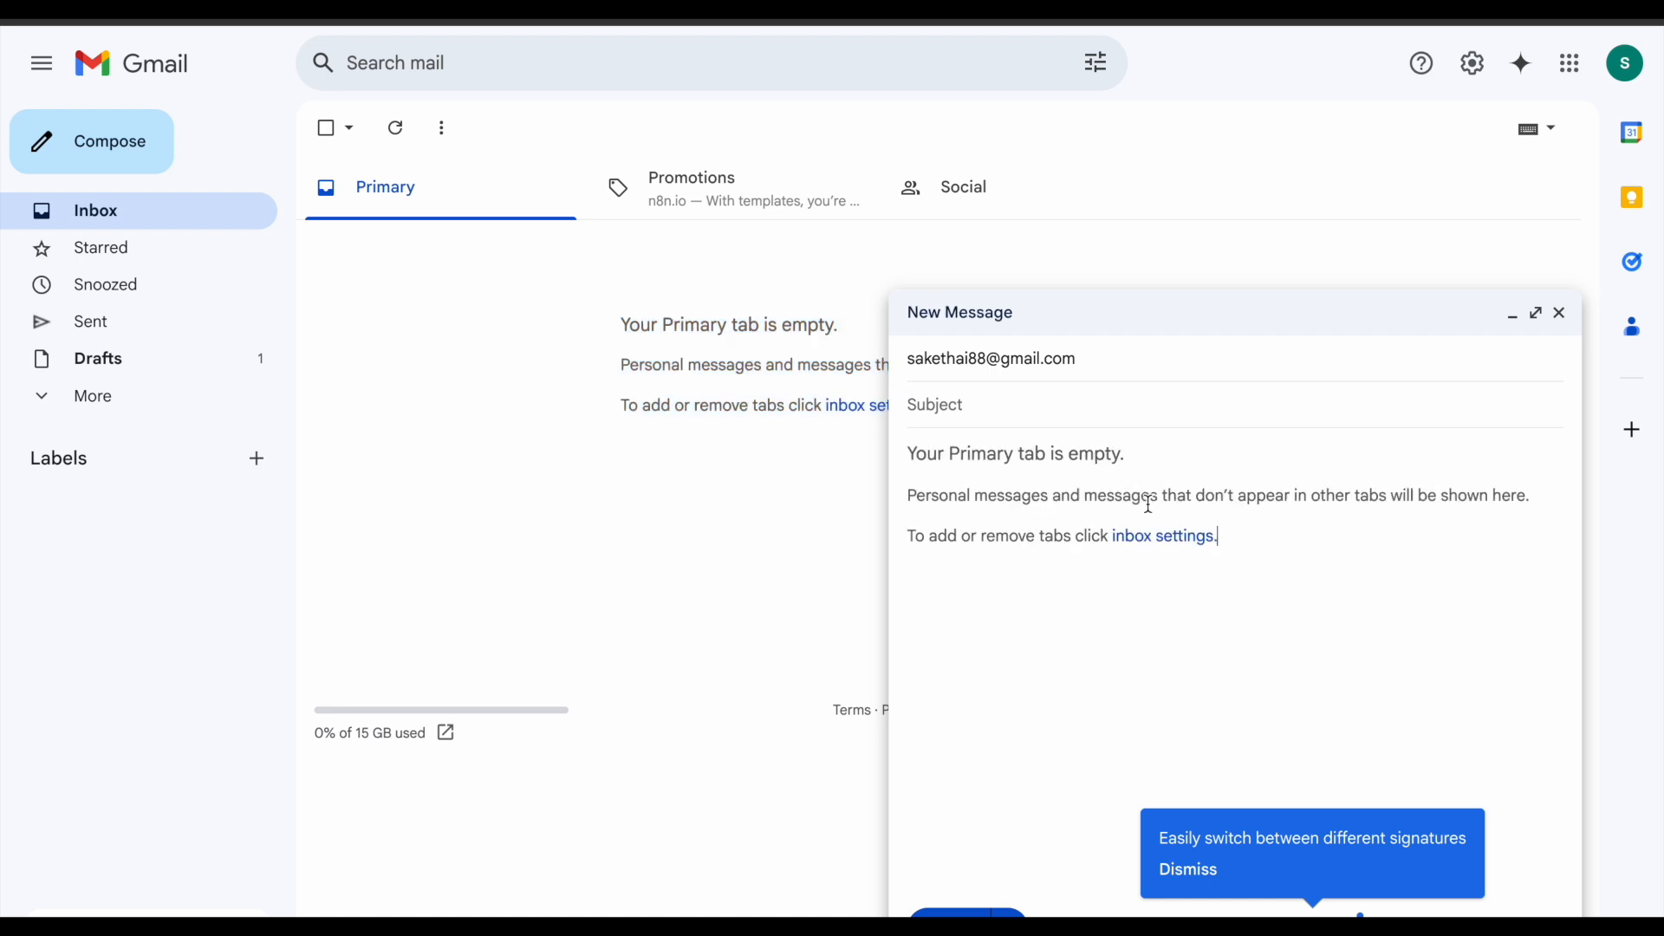
pyautogui.click(977, 413)
pyautogui.write('testing')
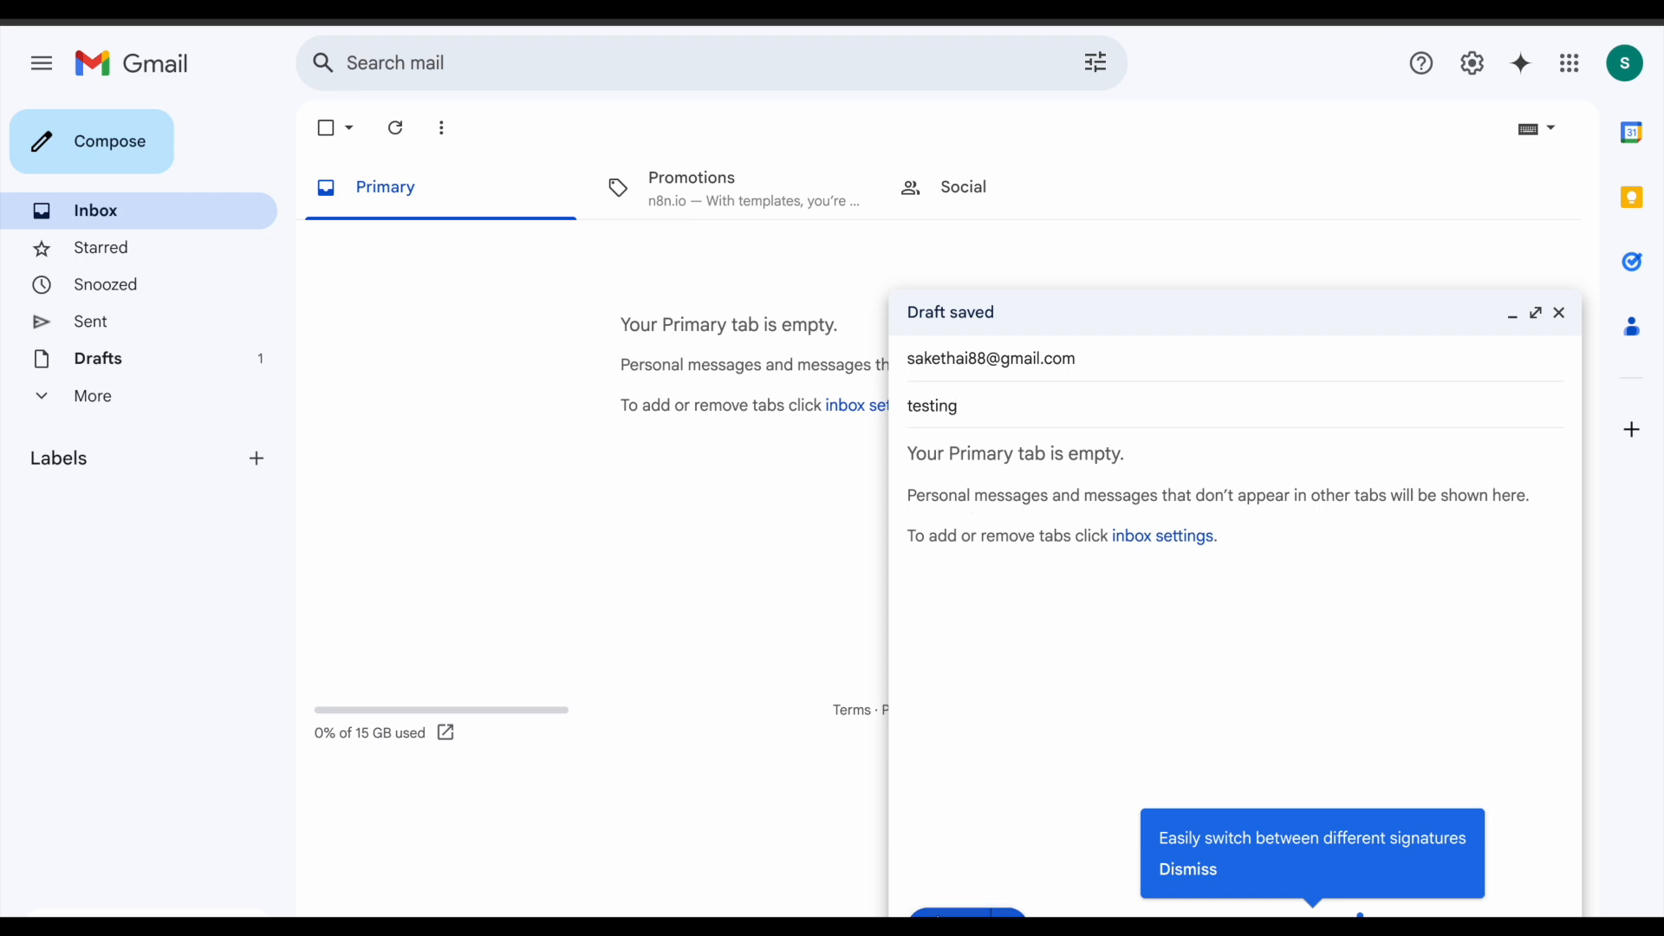
pyautogui.click(932, 905)
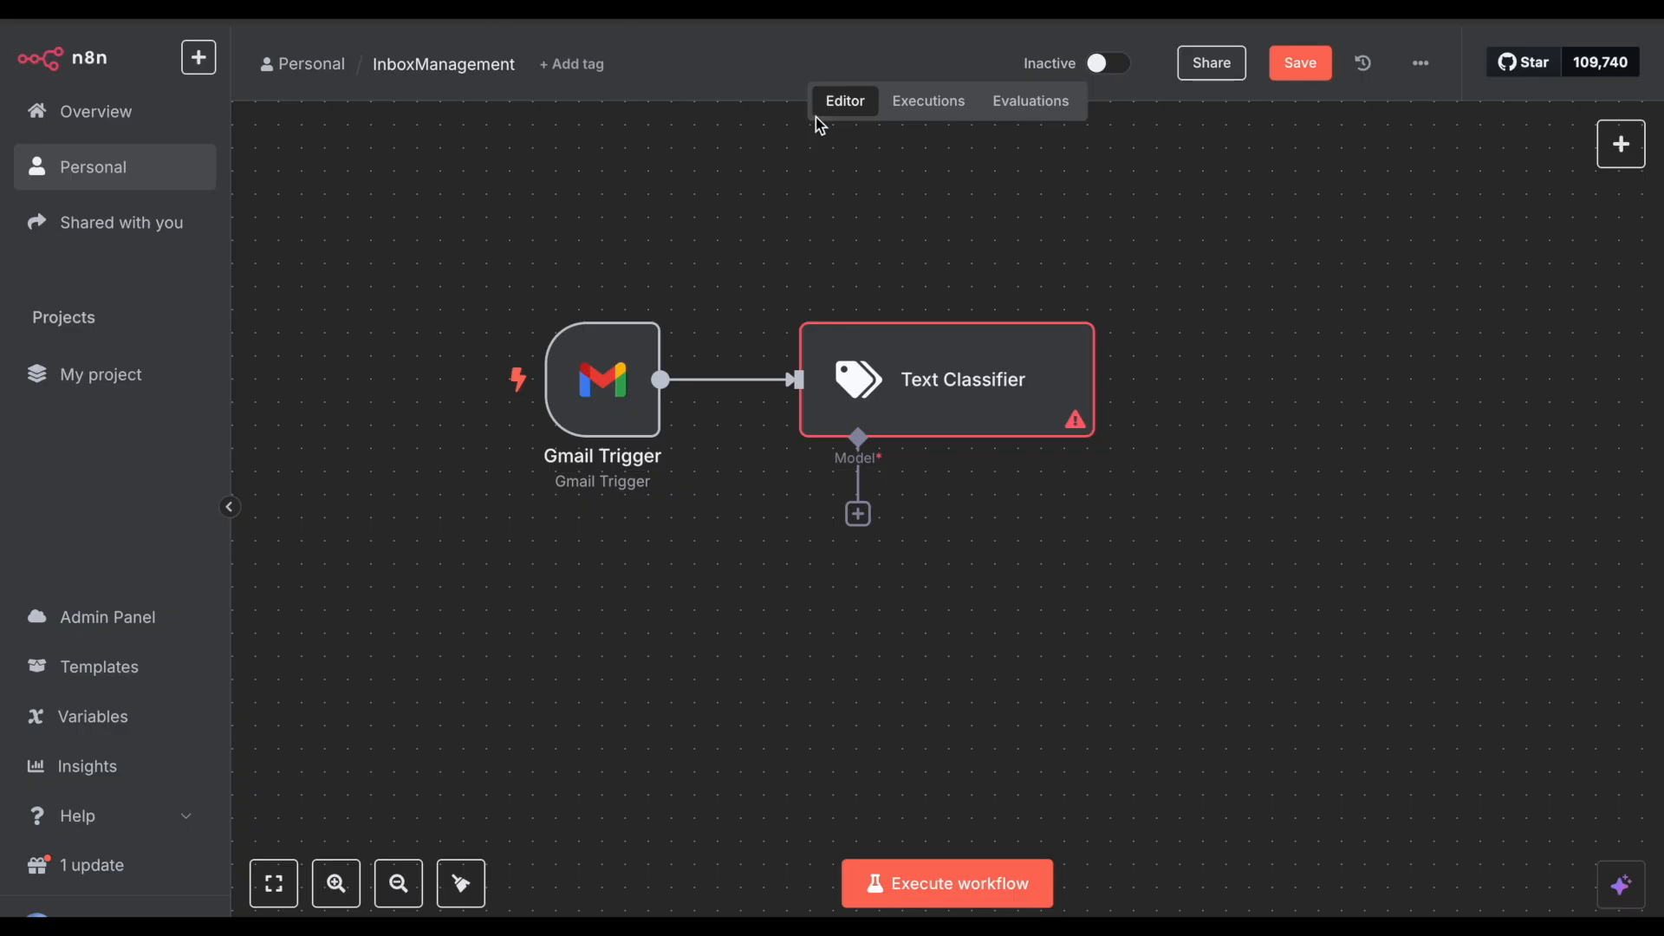
# Step: Switch the Gmail Trigger's credential to the original Gmail account
pyautogui.doubleClick(602, 376)
pyautogui.click(824, 89)
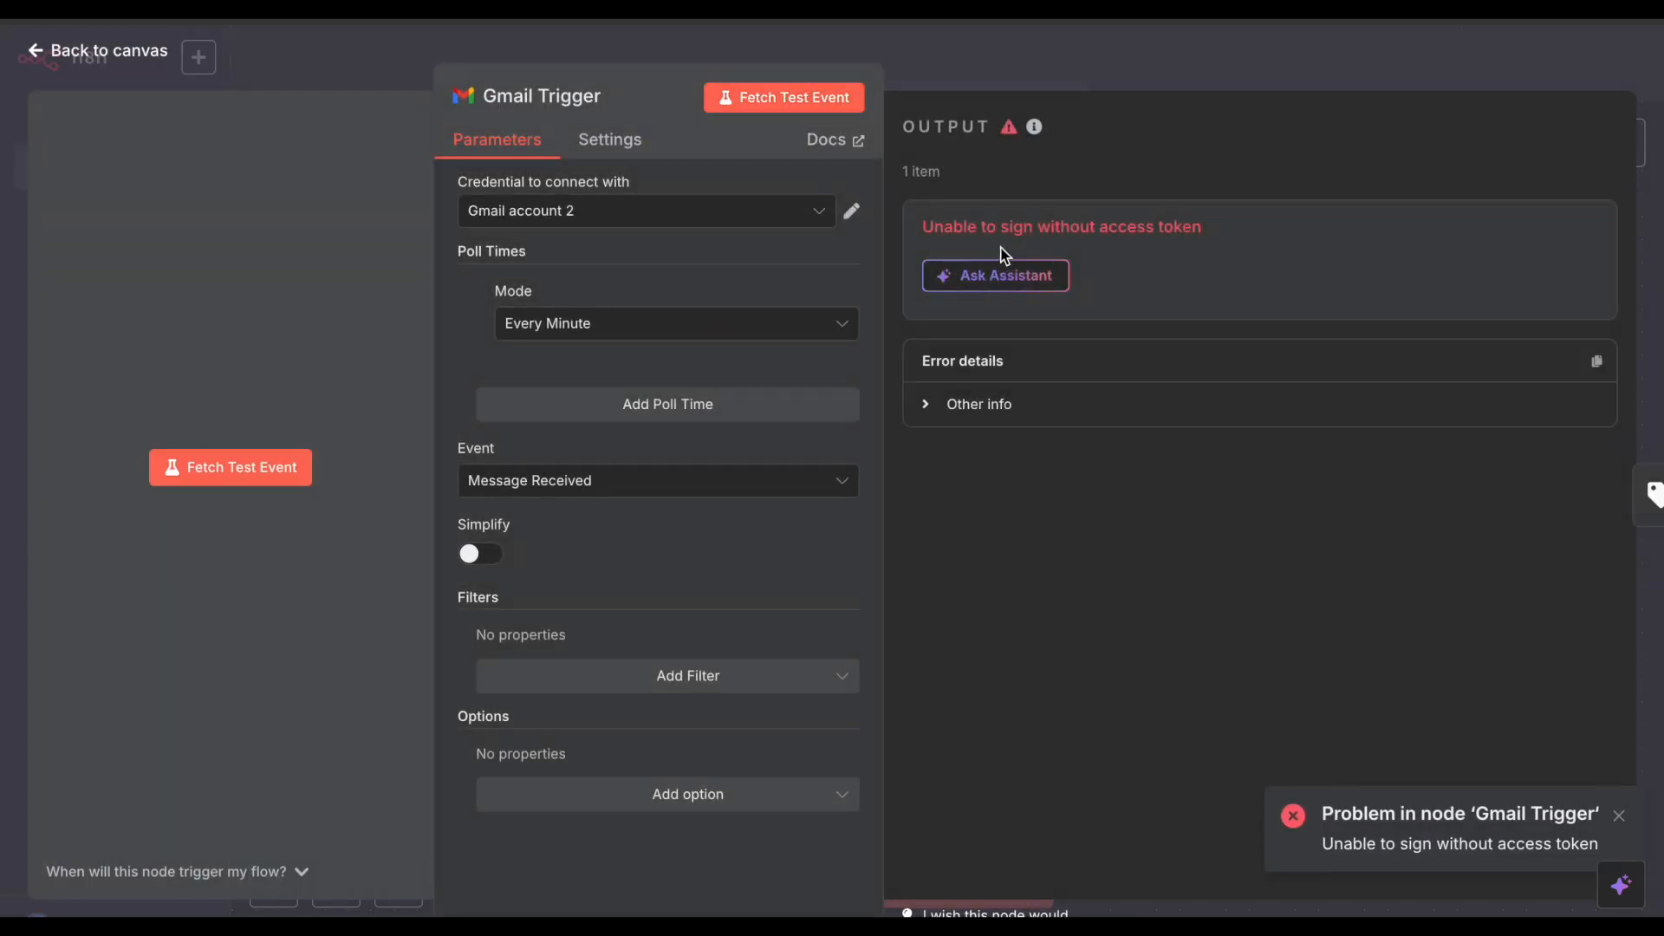
pyautogui.click(624, 217)
pyautogui.click(625, 264)
# Step: Fetch a test event and inspect the 'testing' email's text in the output
pyautogui.click(795, 102)
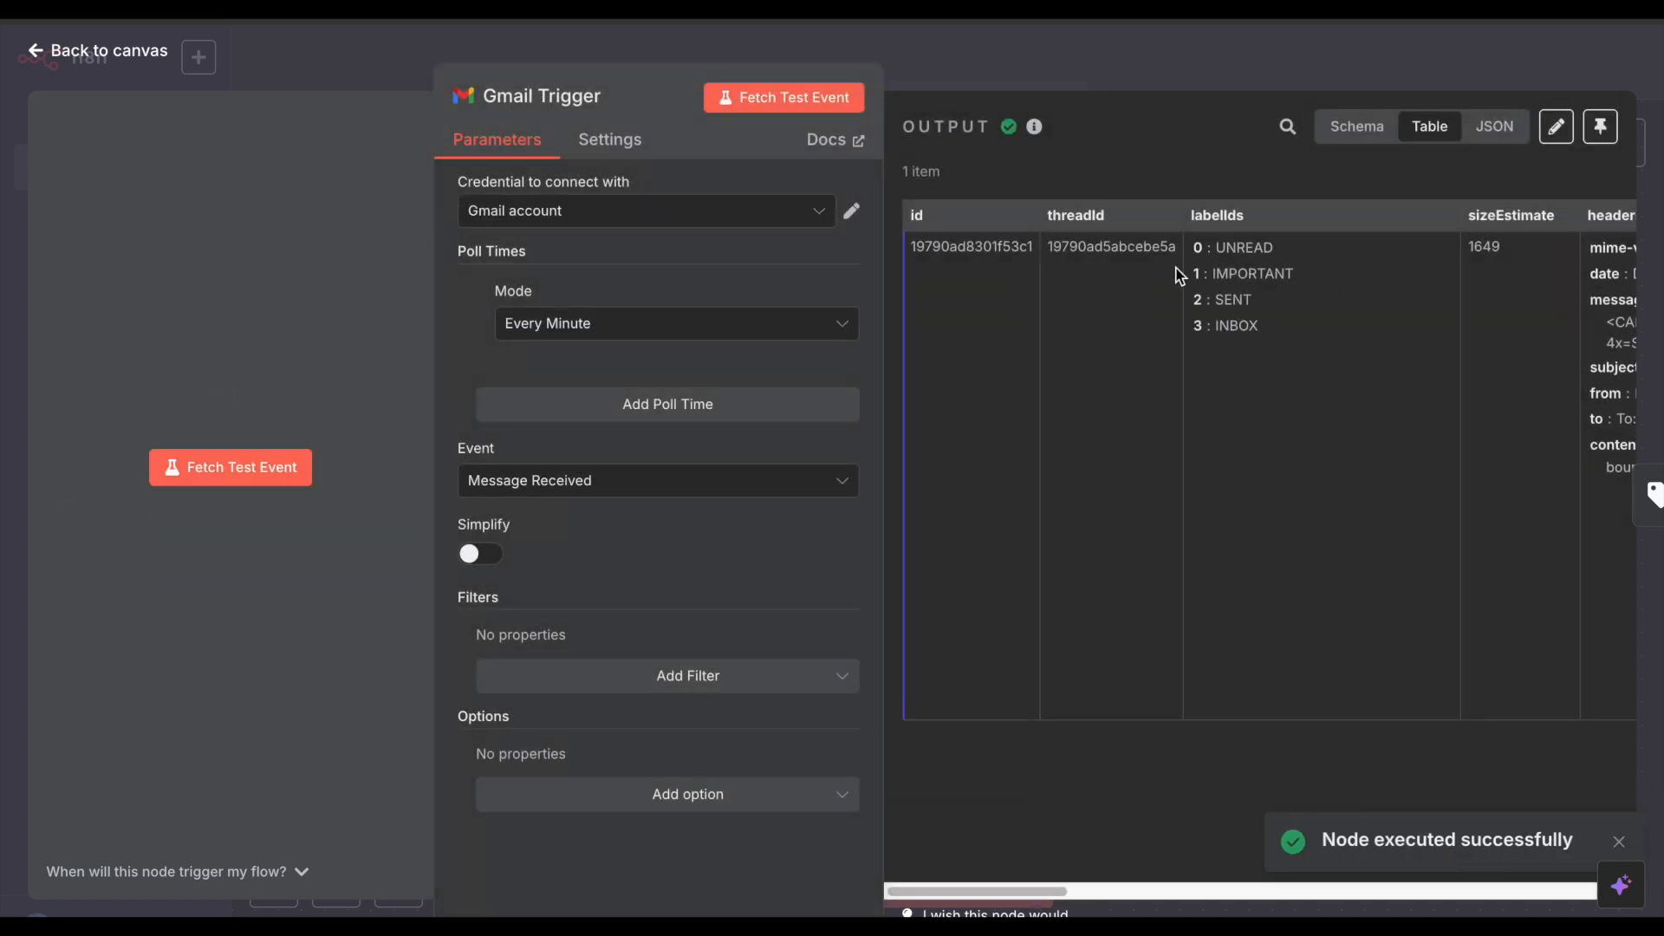
pyautogui.hscroll(5, 1194, 316)
pyautogui.hscroll(6, 1194, 316)
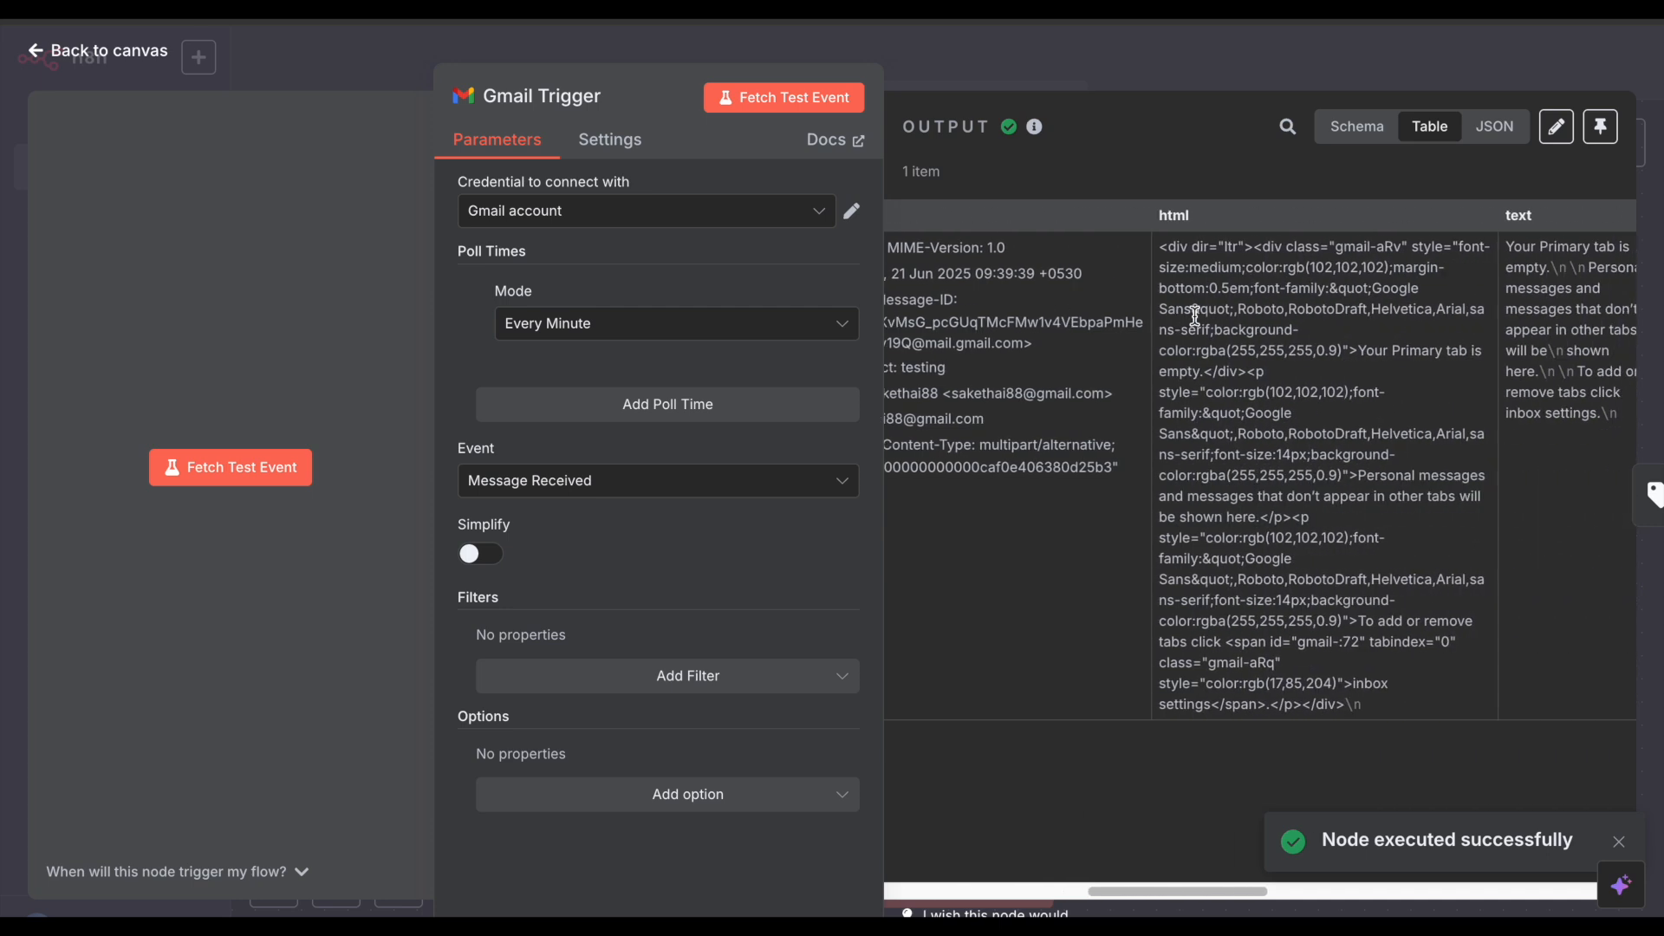
pyautogui.moveTo(1333, 247); pyautogui.dragTo(1429, 404)
pyautogui.click(1428, 405)
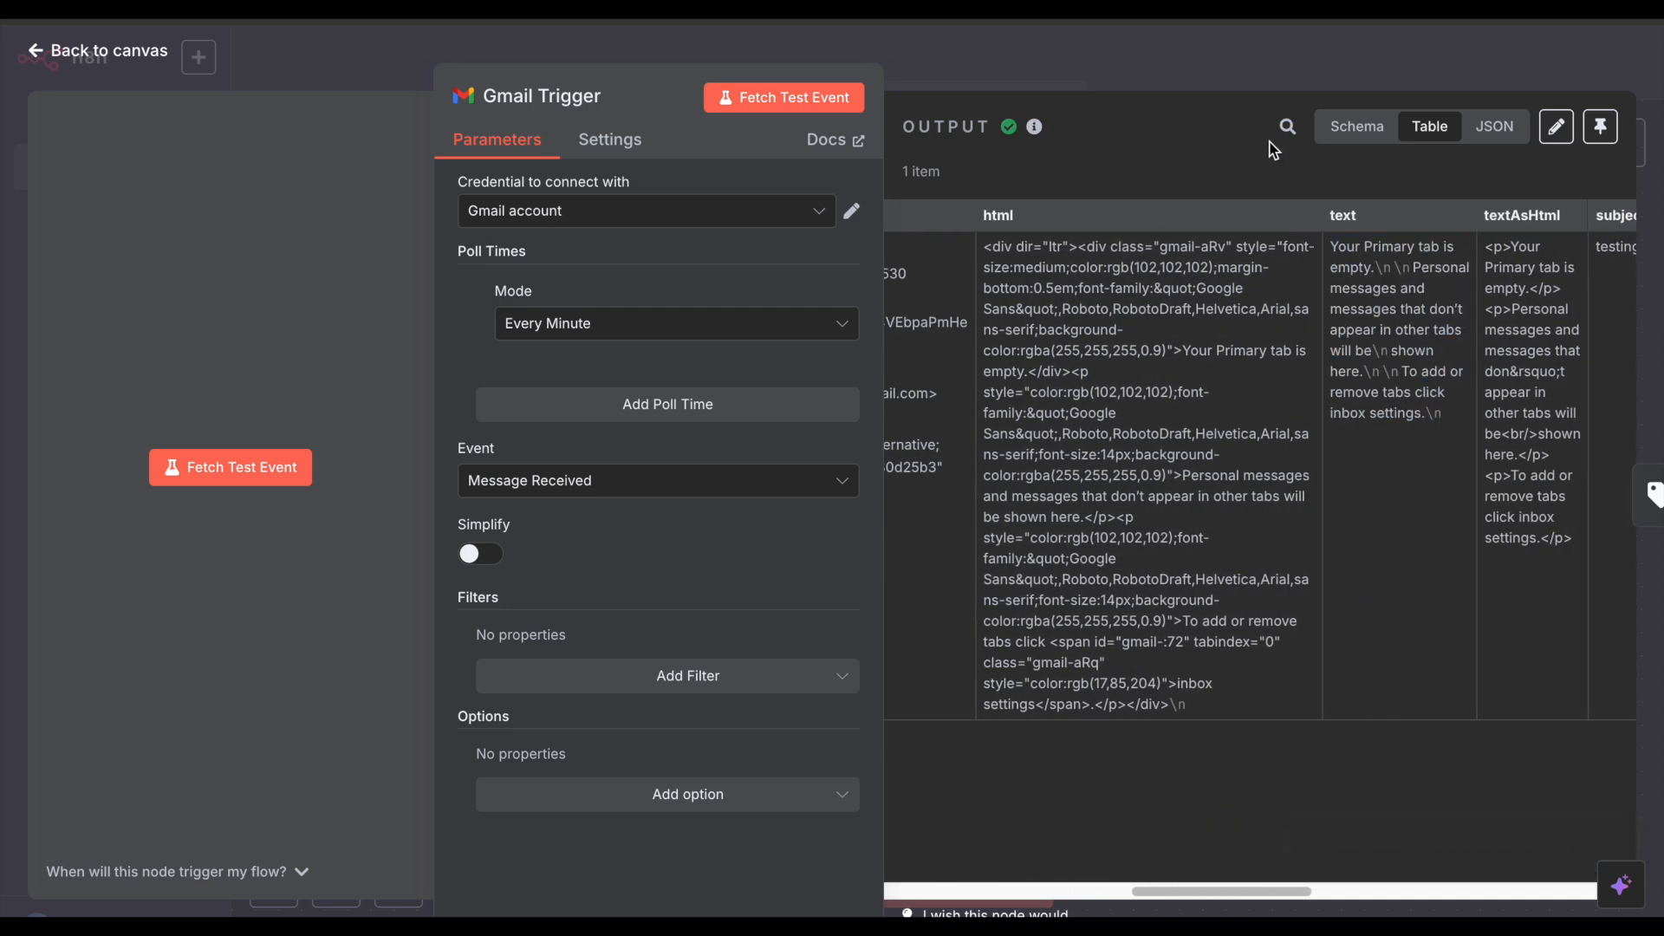
pyautogui.click(1236, 48)
# Step: Set Text to Classify to {{ $json.text }} and add one blank category
pyautogui.doubleClick(1003, 345)
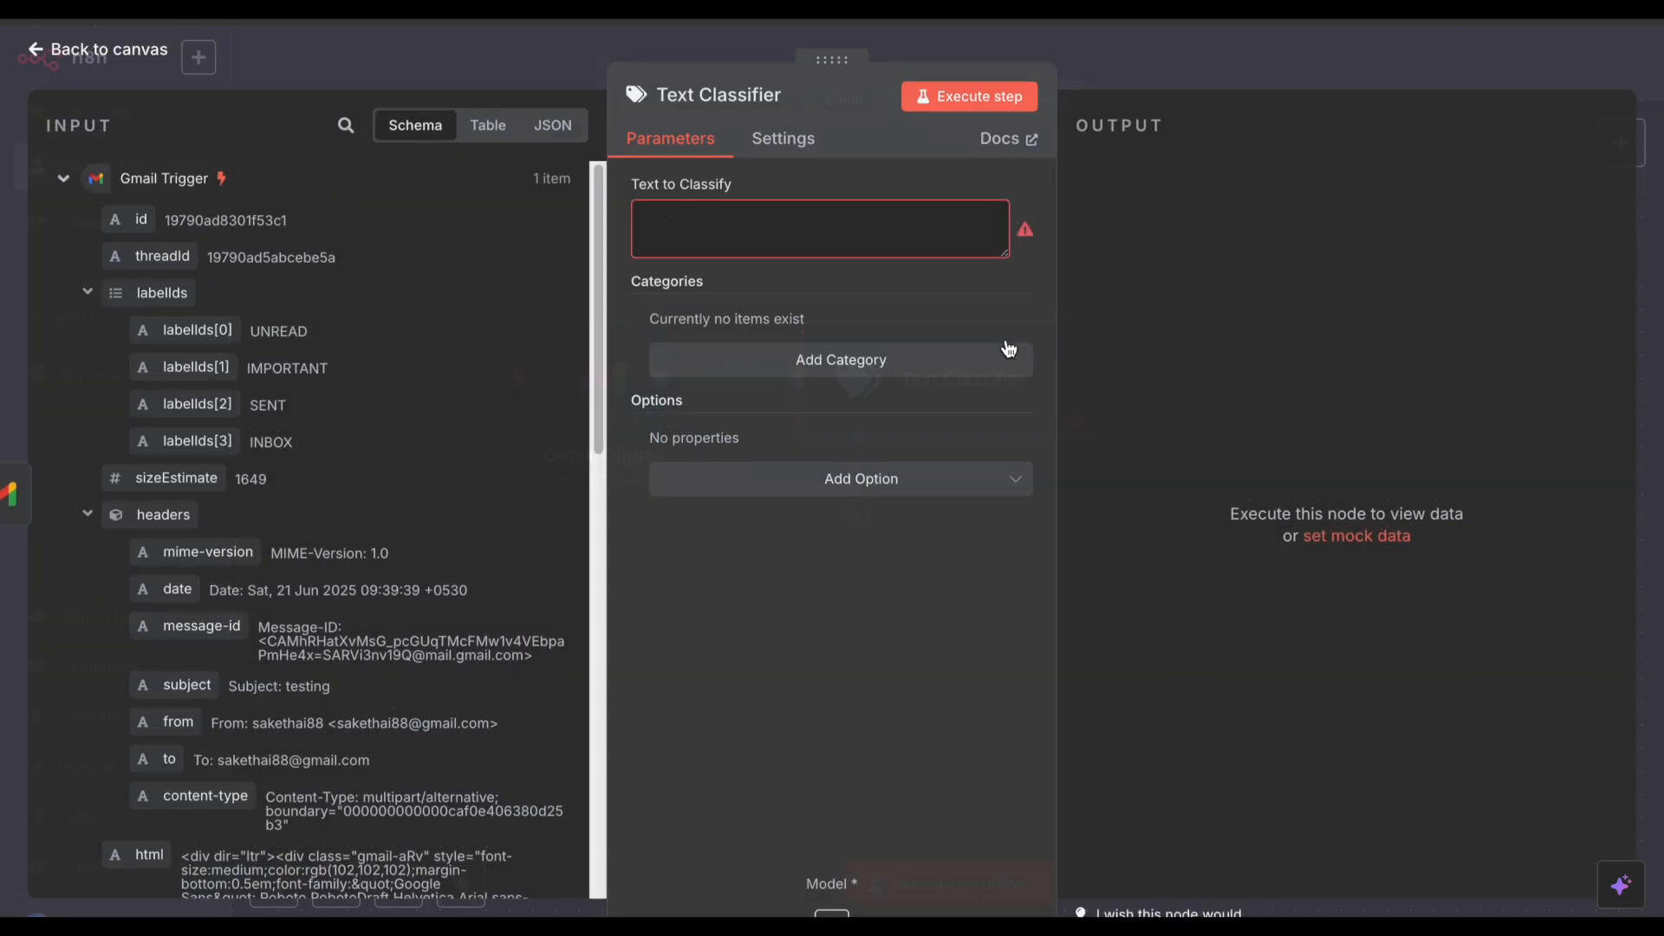
pyautogui.click(706, 215)
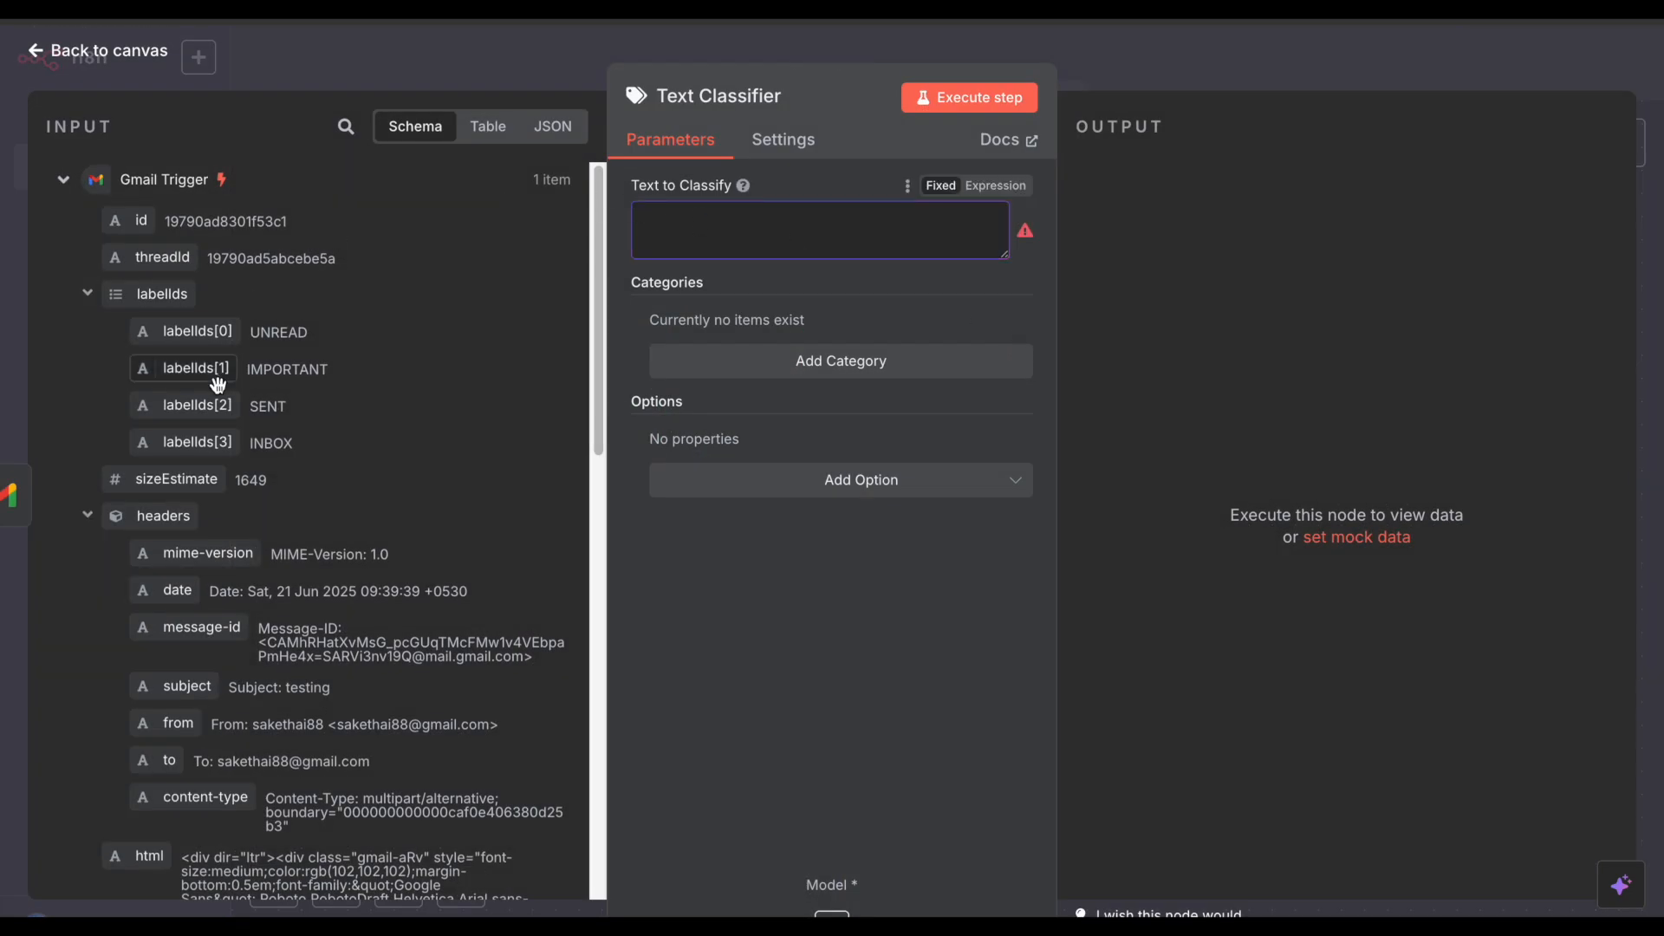
pyautogui.scroll(-3, 350, 388)
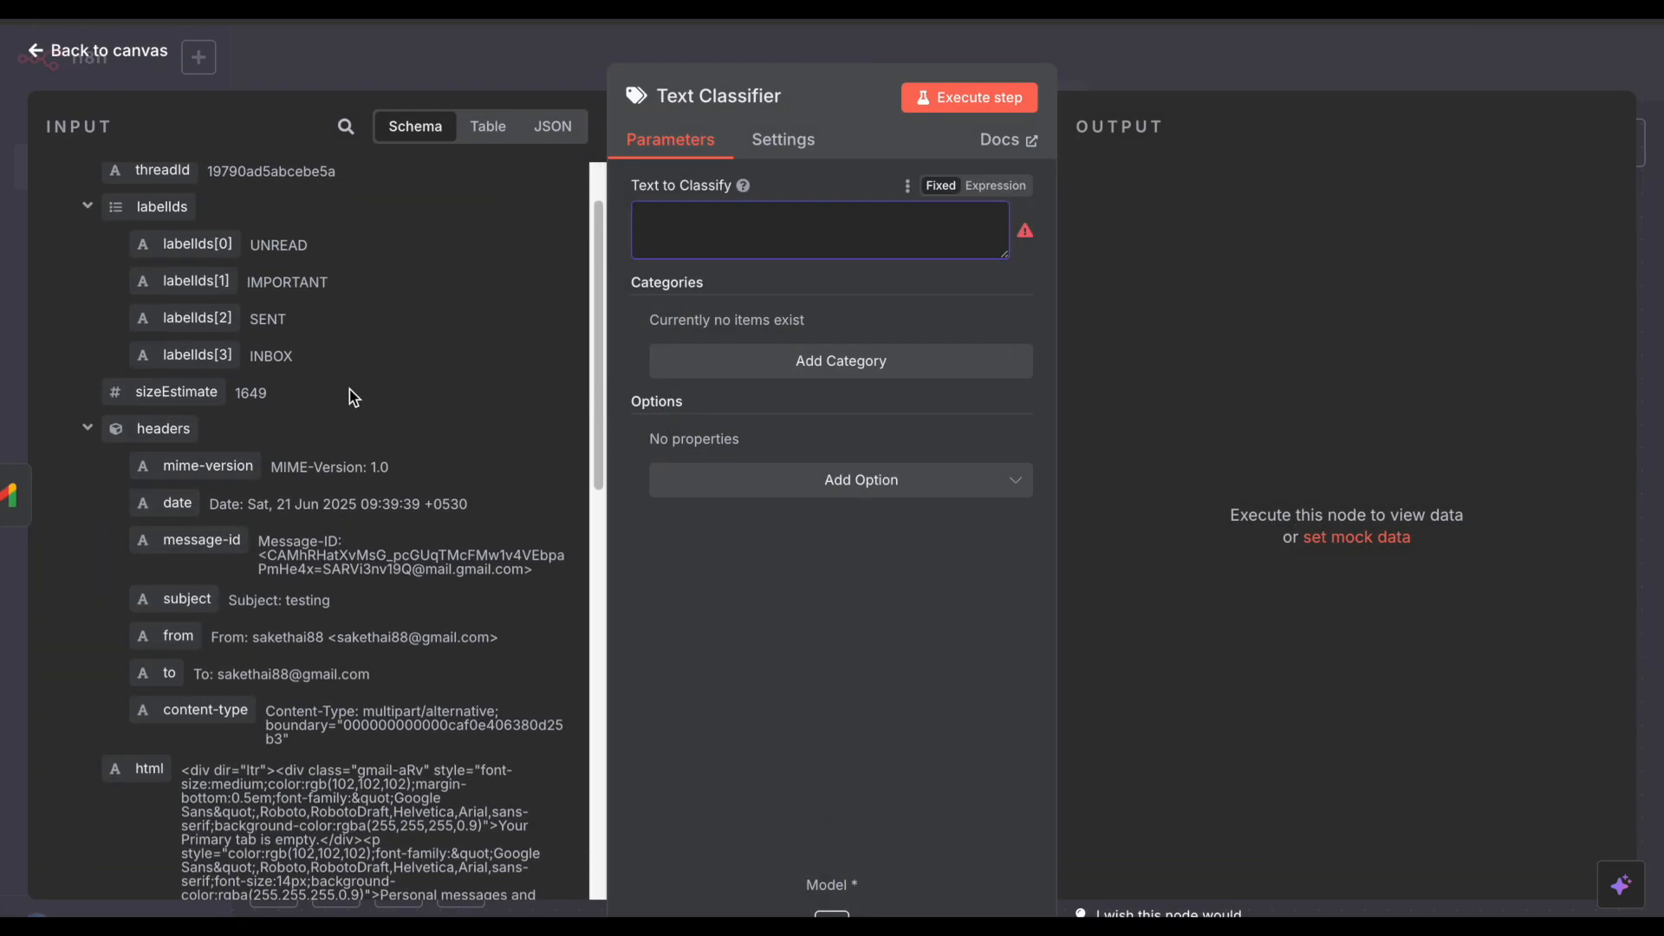
pyautogui.scroll(-6, 350, 390)
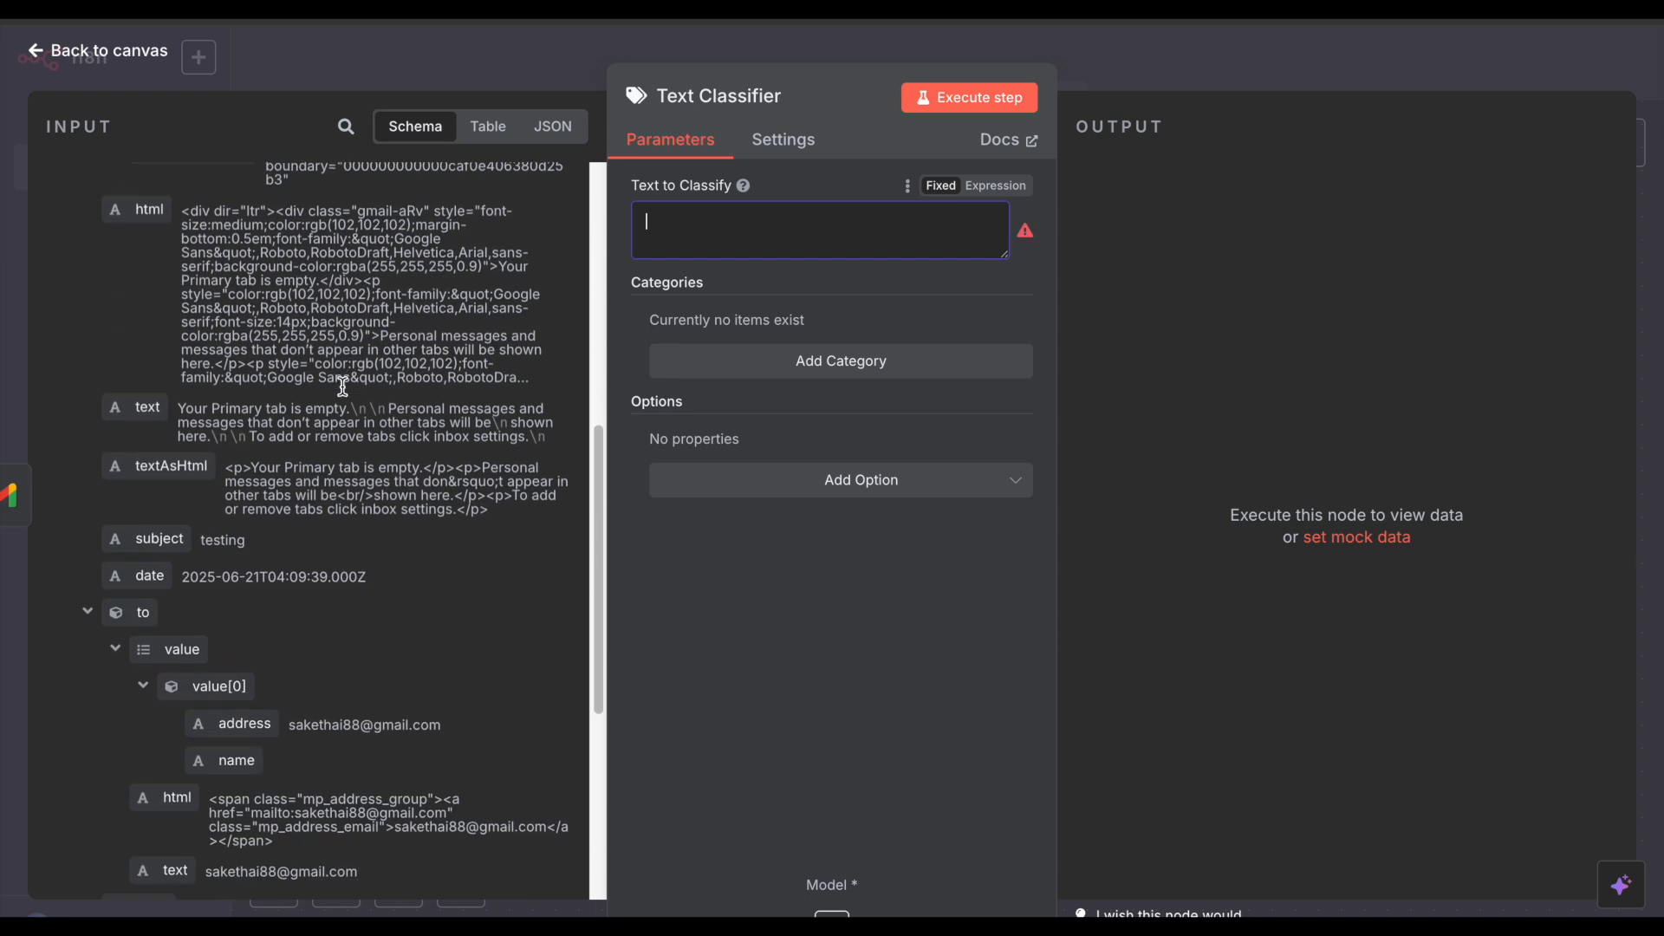
pyautogui.moveTo(146, 392); pyautogui.dragTo(719, 242)
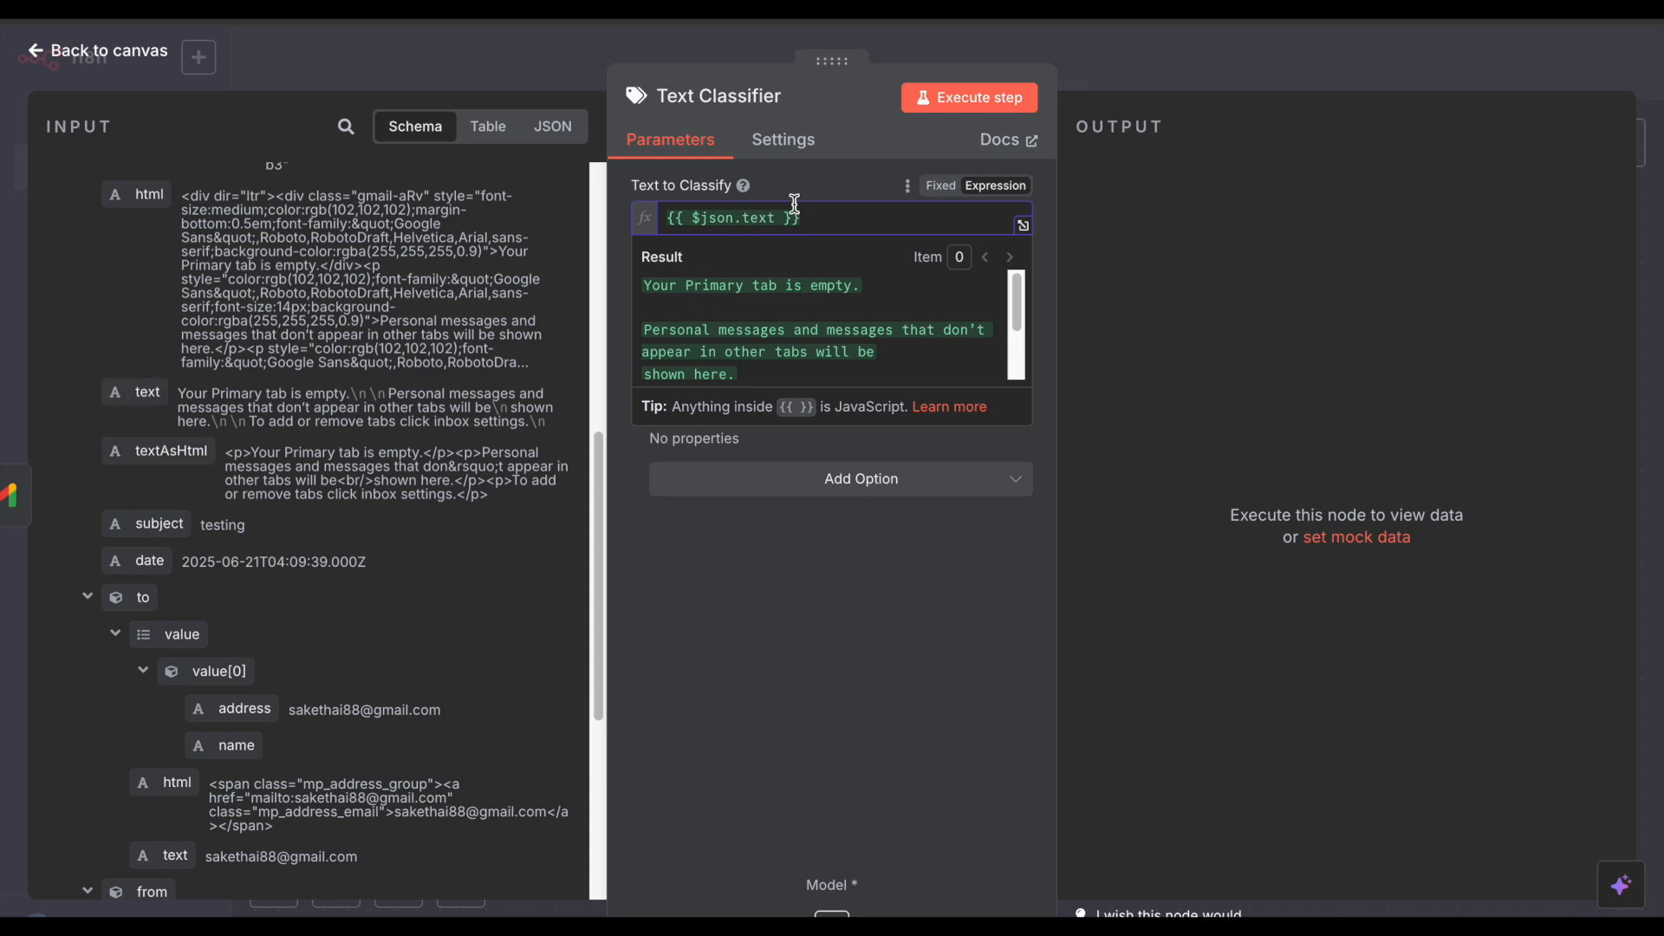
pyautogui.click(773, 184)
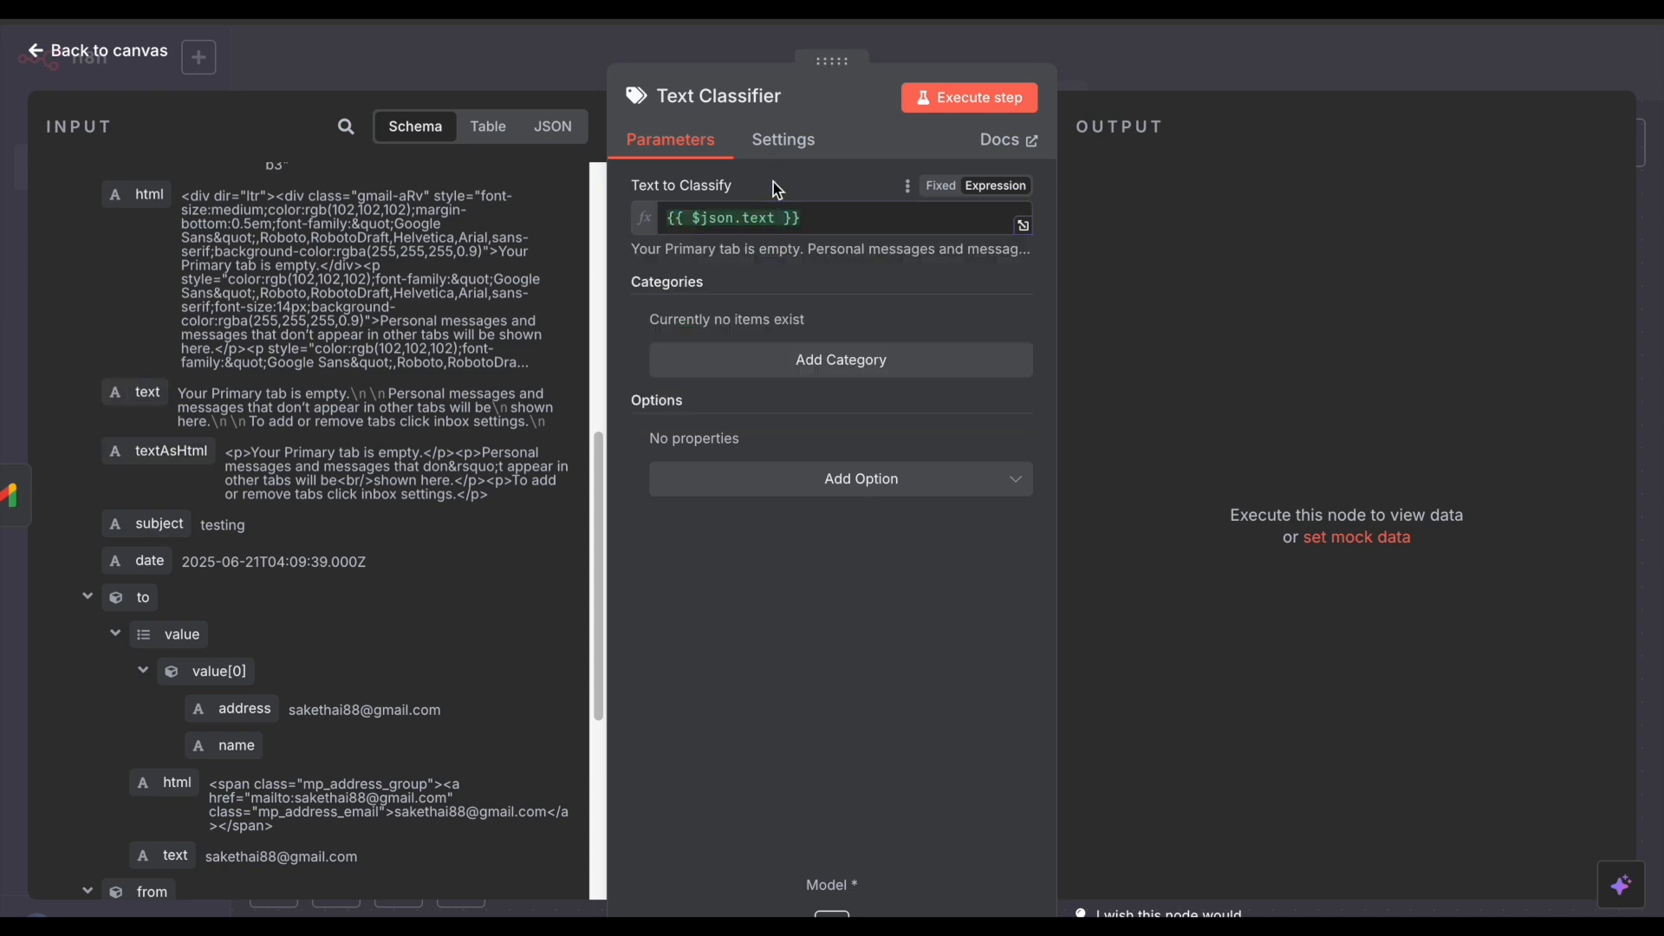
pyautogui.click(814, 375)
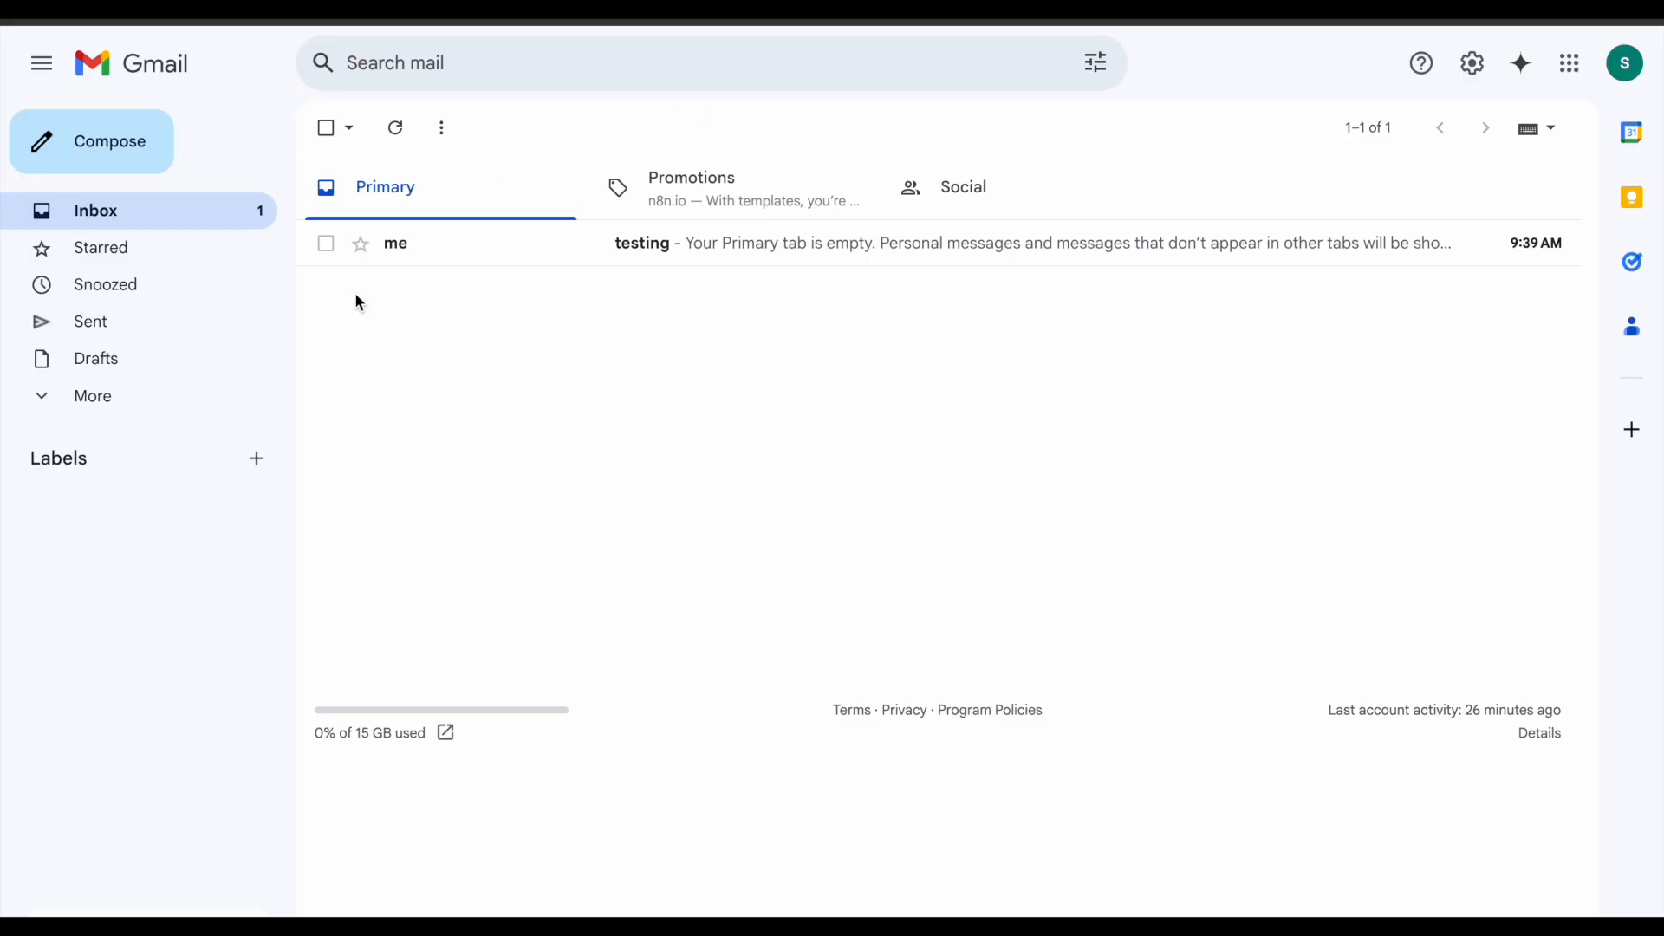
# Step: Create the Gmail labels 'High priority' and 'Customer support'
pyautogui.click(258, 460)
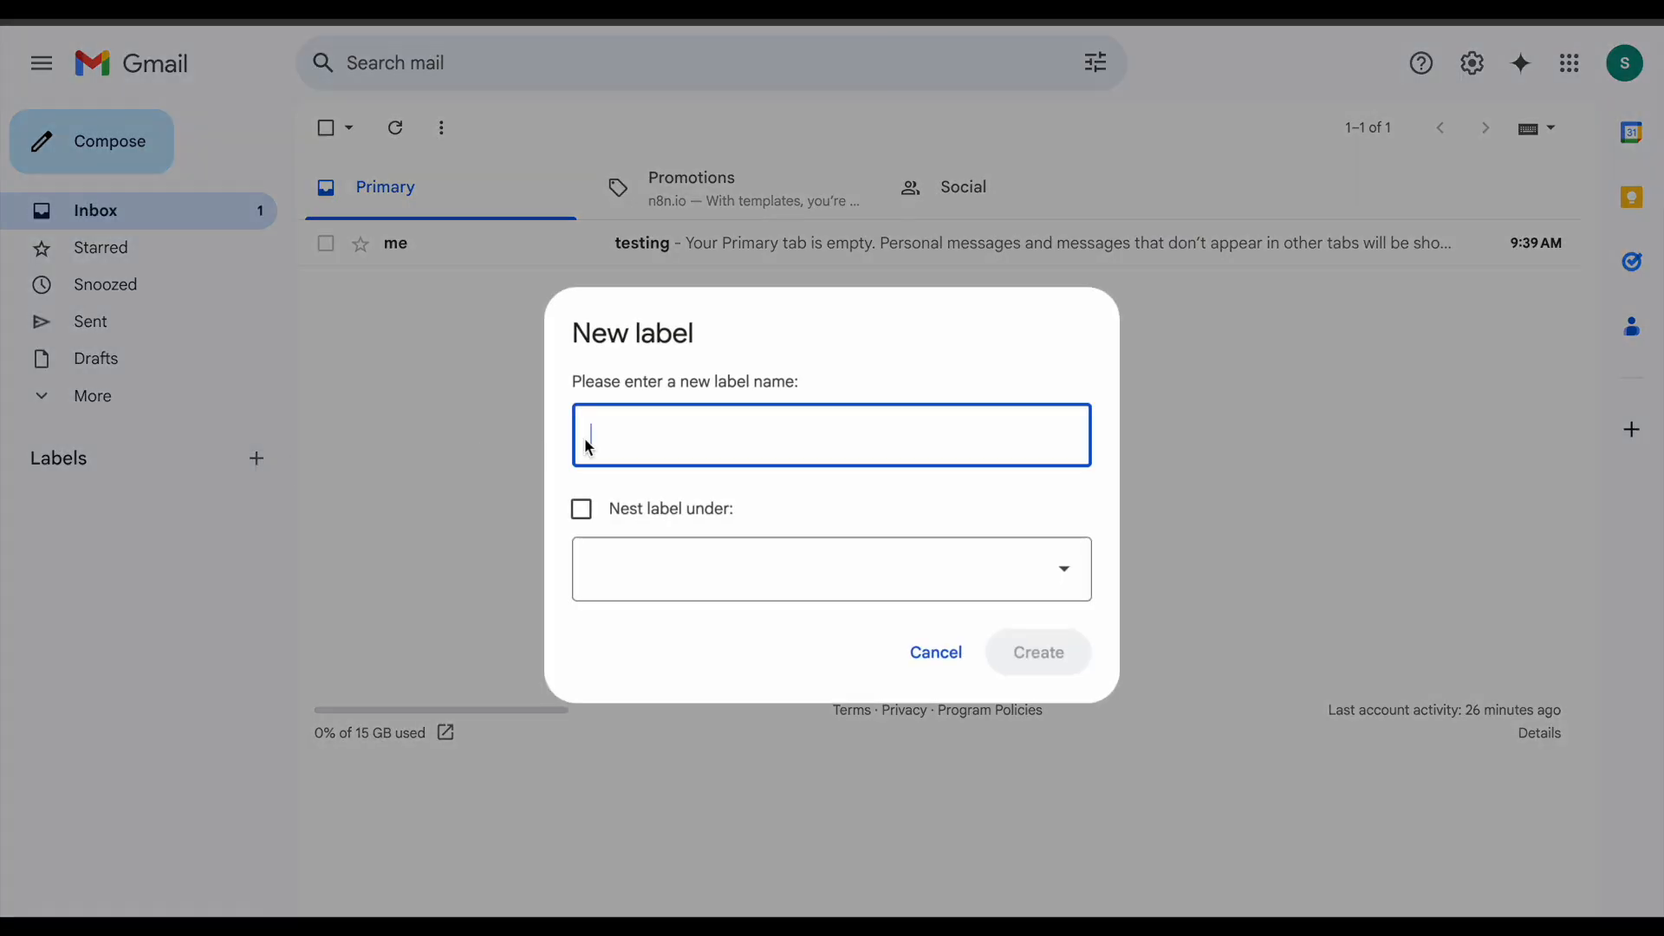
pyautogui.write('High priority')
pyautogui.click(1062, 656)
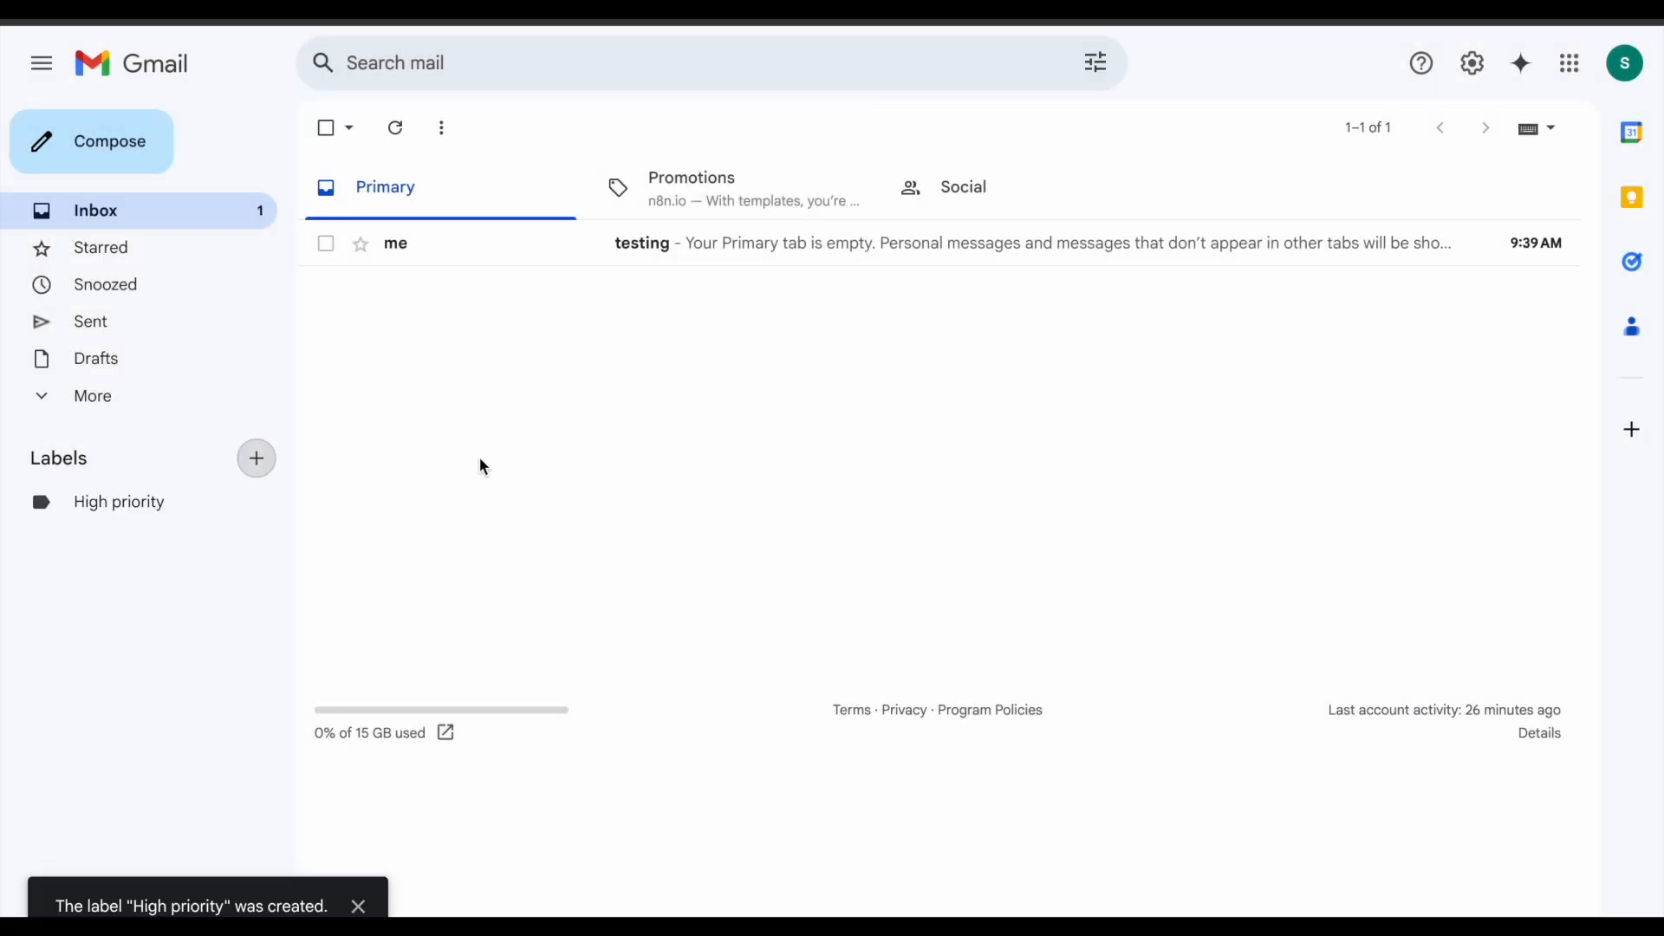
pyautogui.click(259, 466)
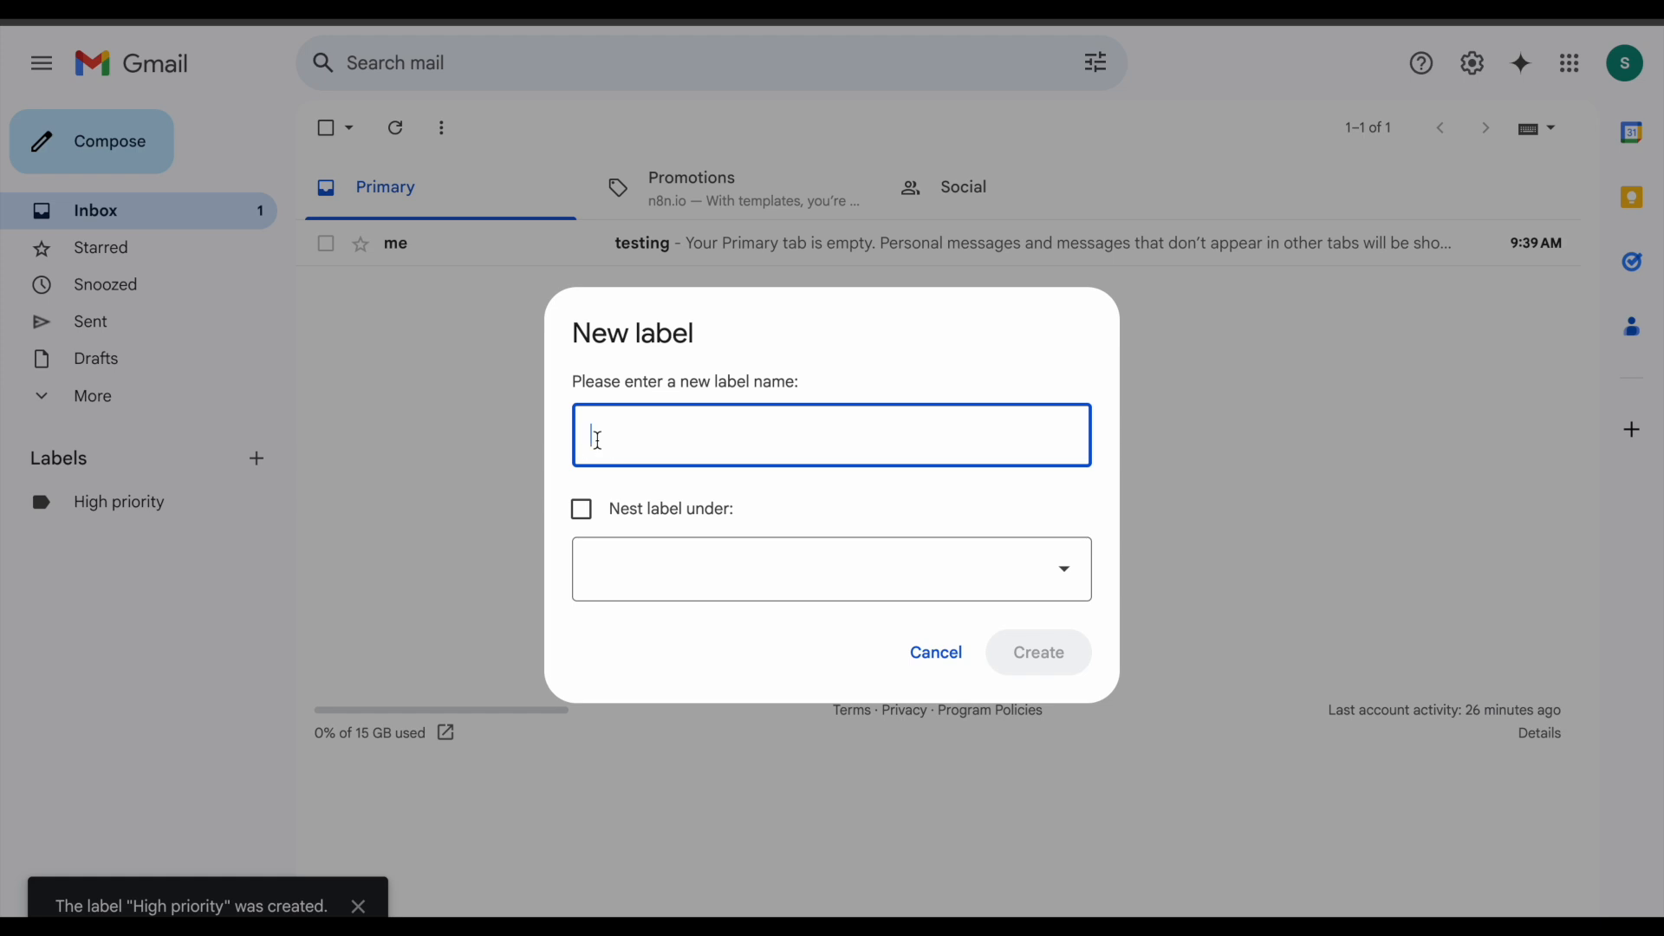
pyautogui.write('Customer support')
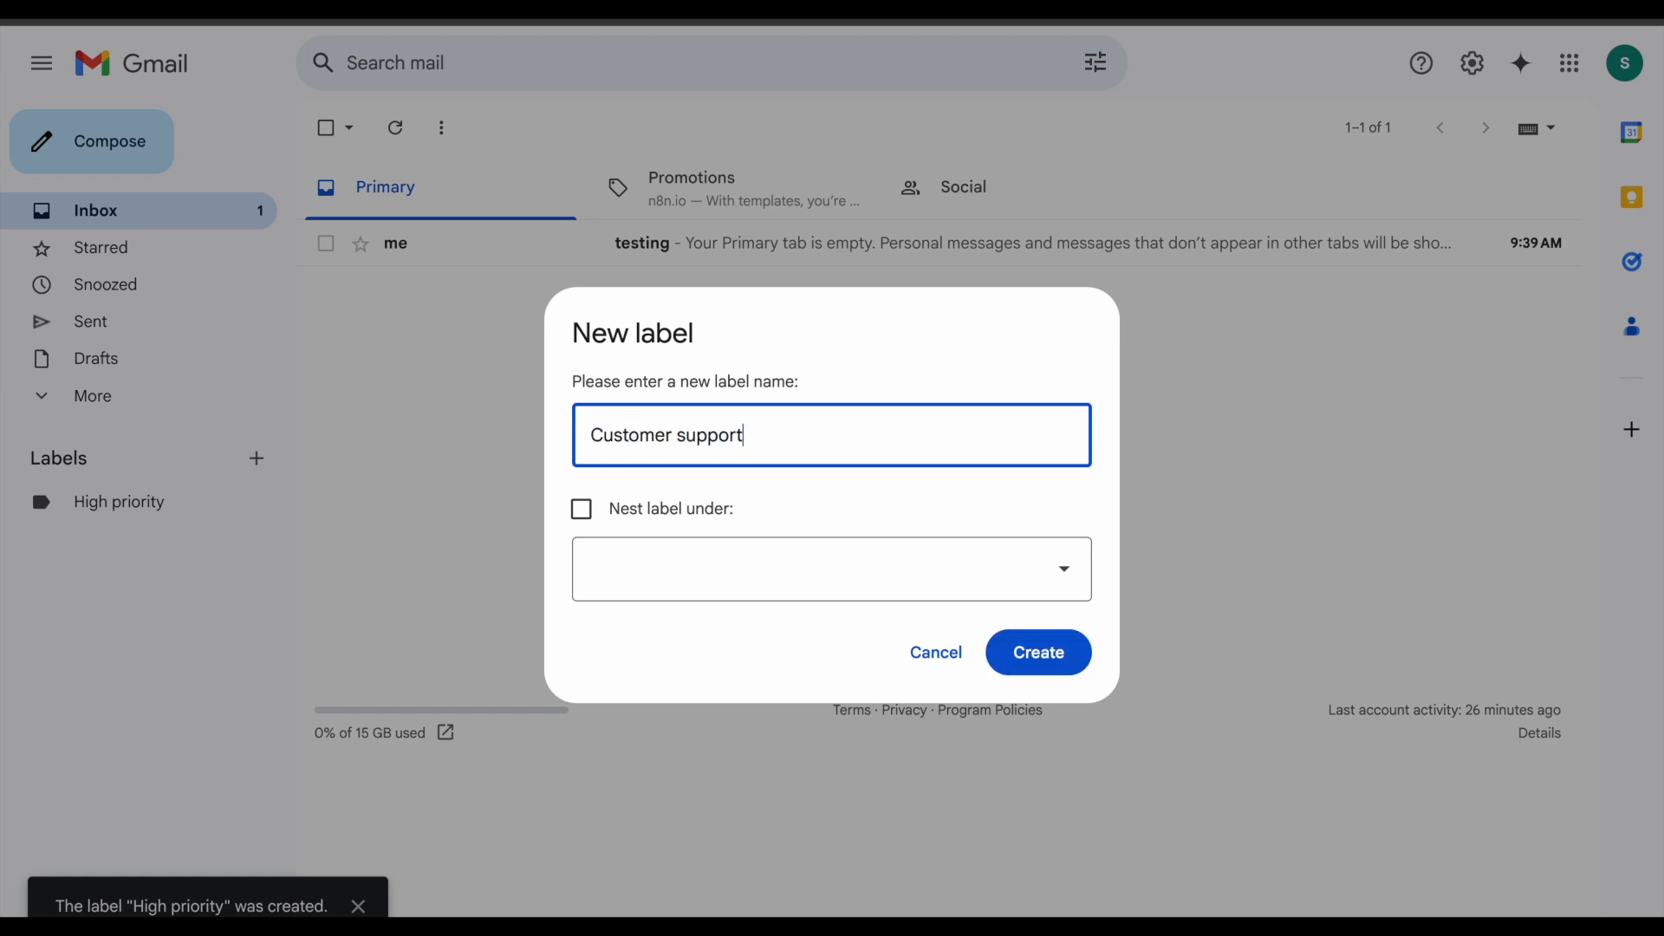
pyautogui.press('Return')
# Step: Create the labels 'promotion' (after 'promotions' is rejected) and 'finance/billing'
pyautogui.click(258, 463)
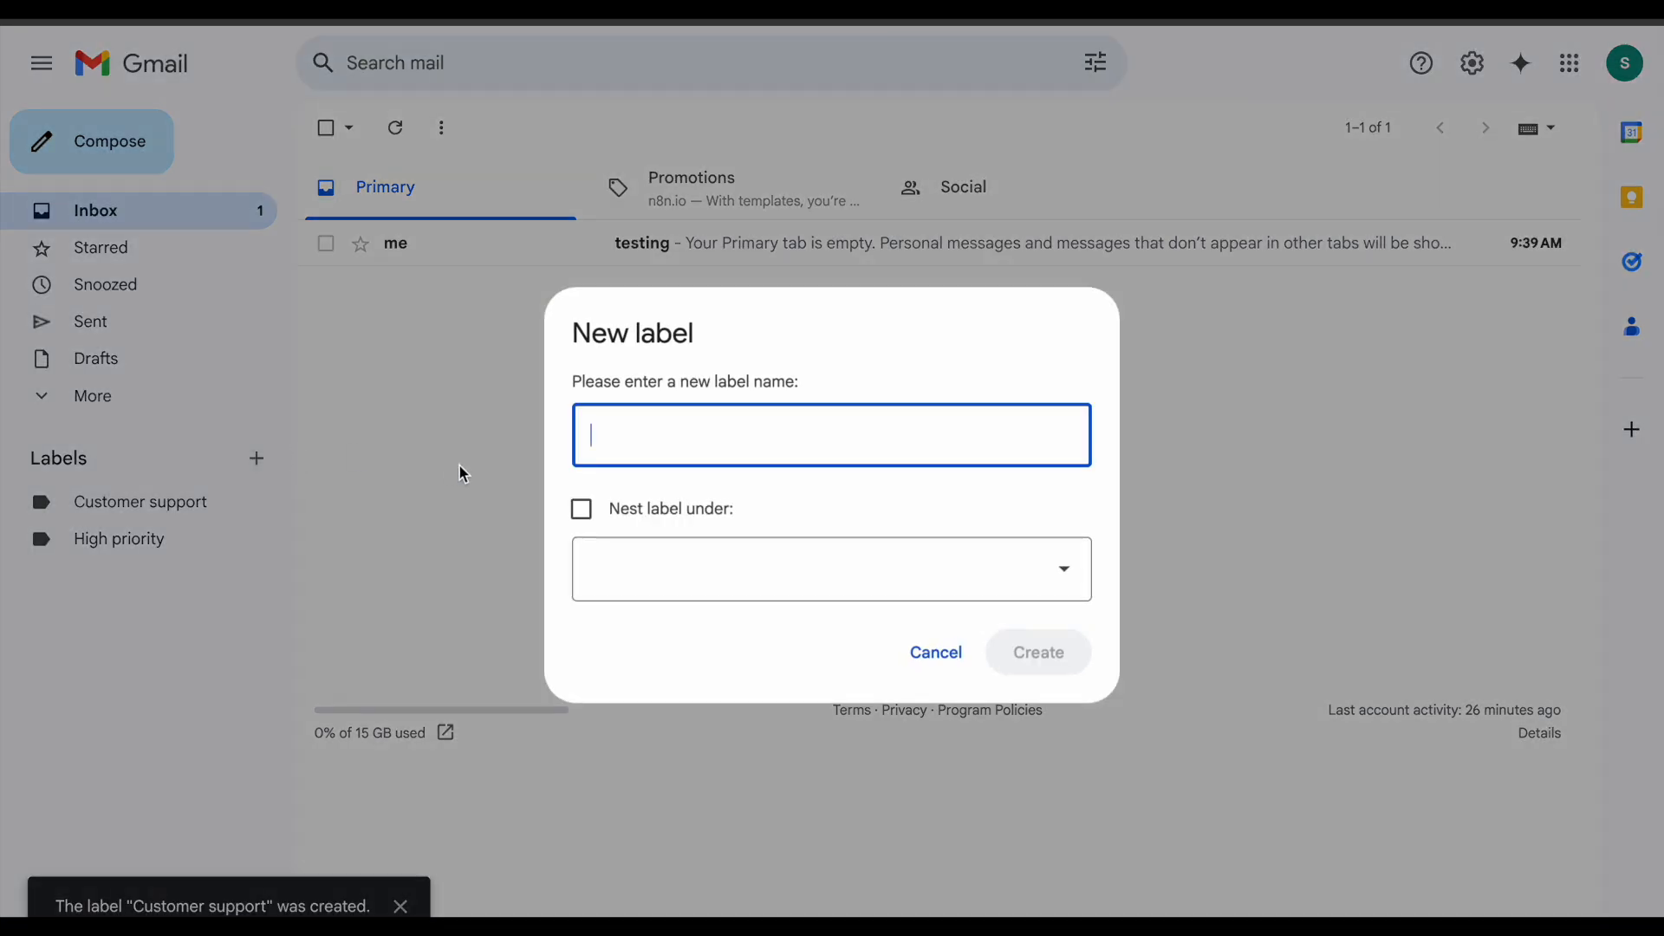
pyautogui.write('promotion')
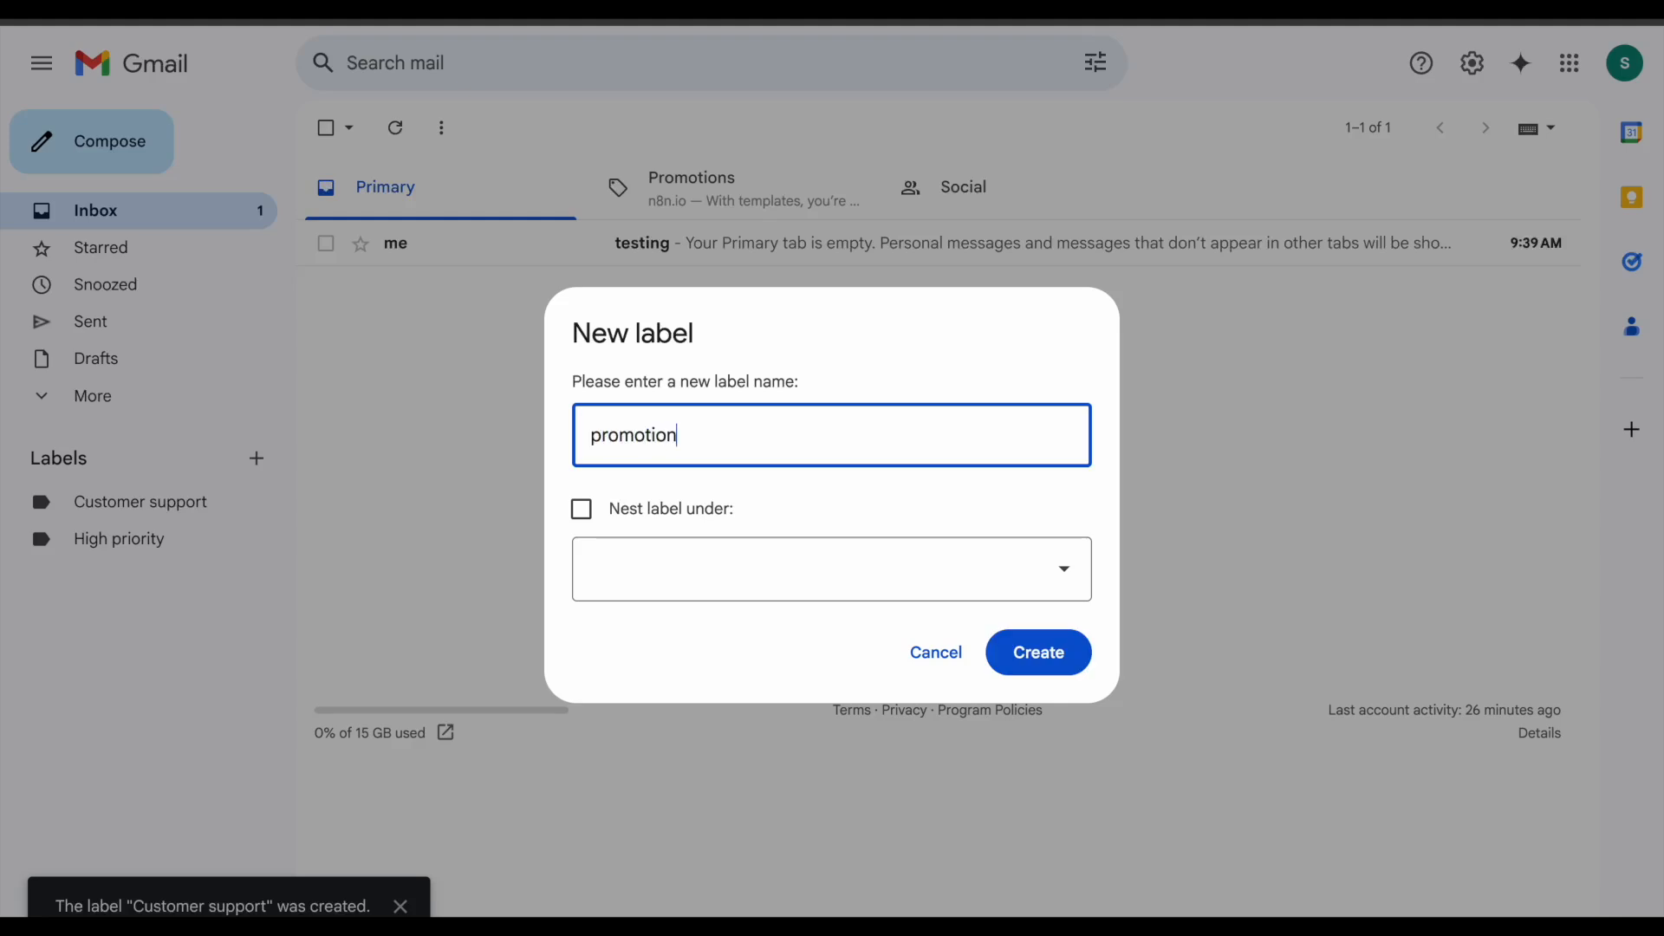
pyautogui.write('s')
pyautogui.press('Return')
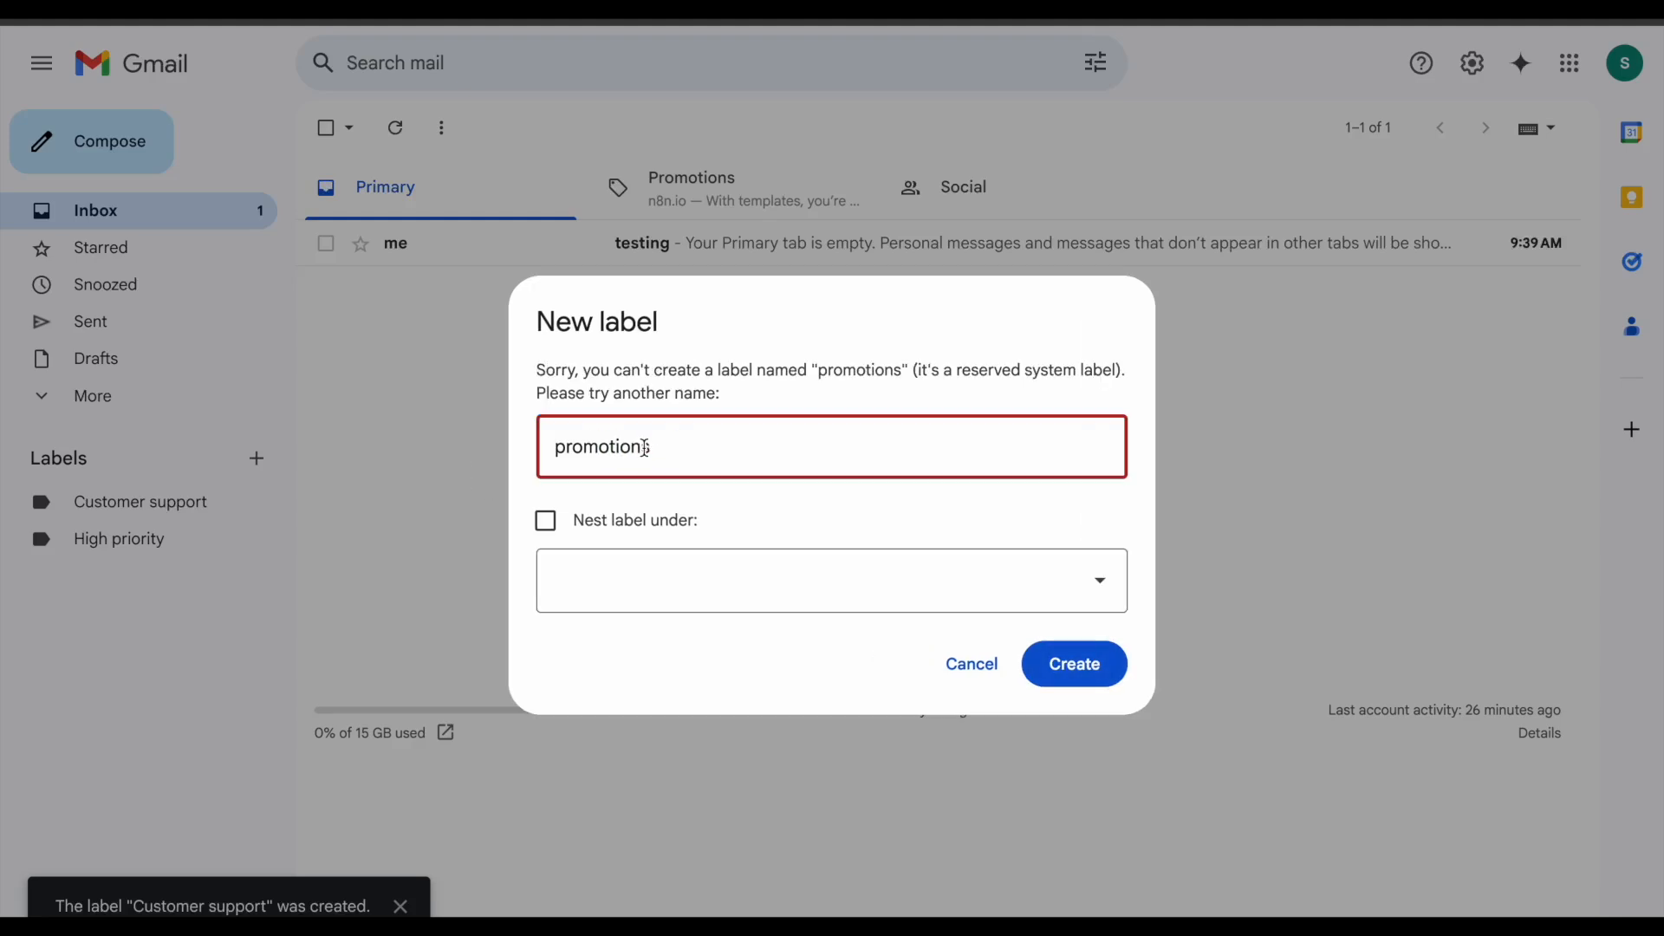
pyautogui.press('BackSpace')
pyautogui.click(1066, 683)
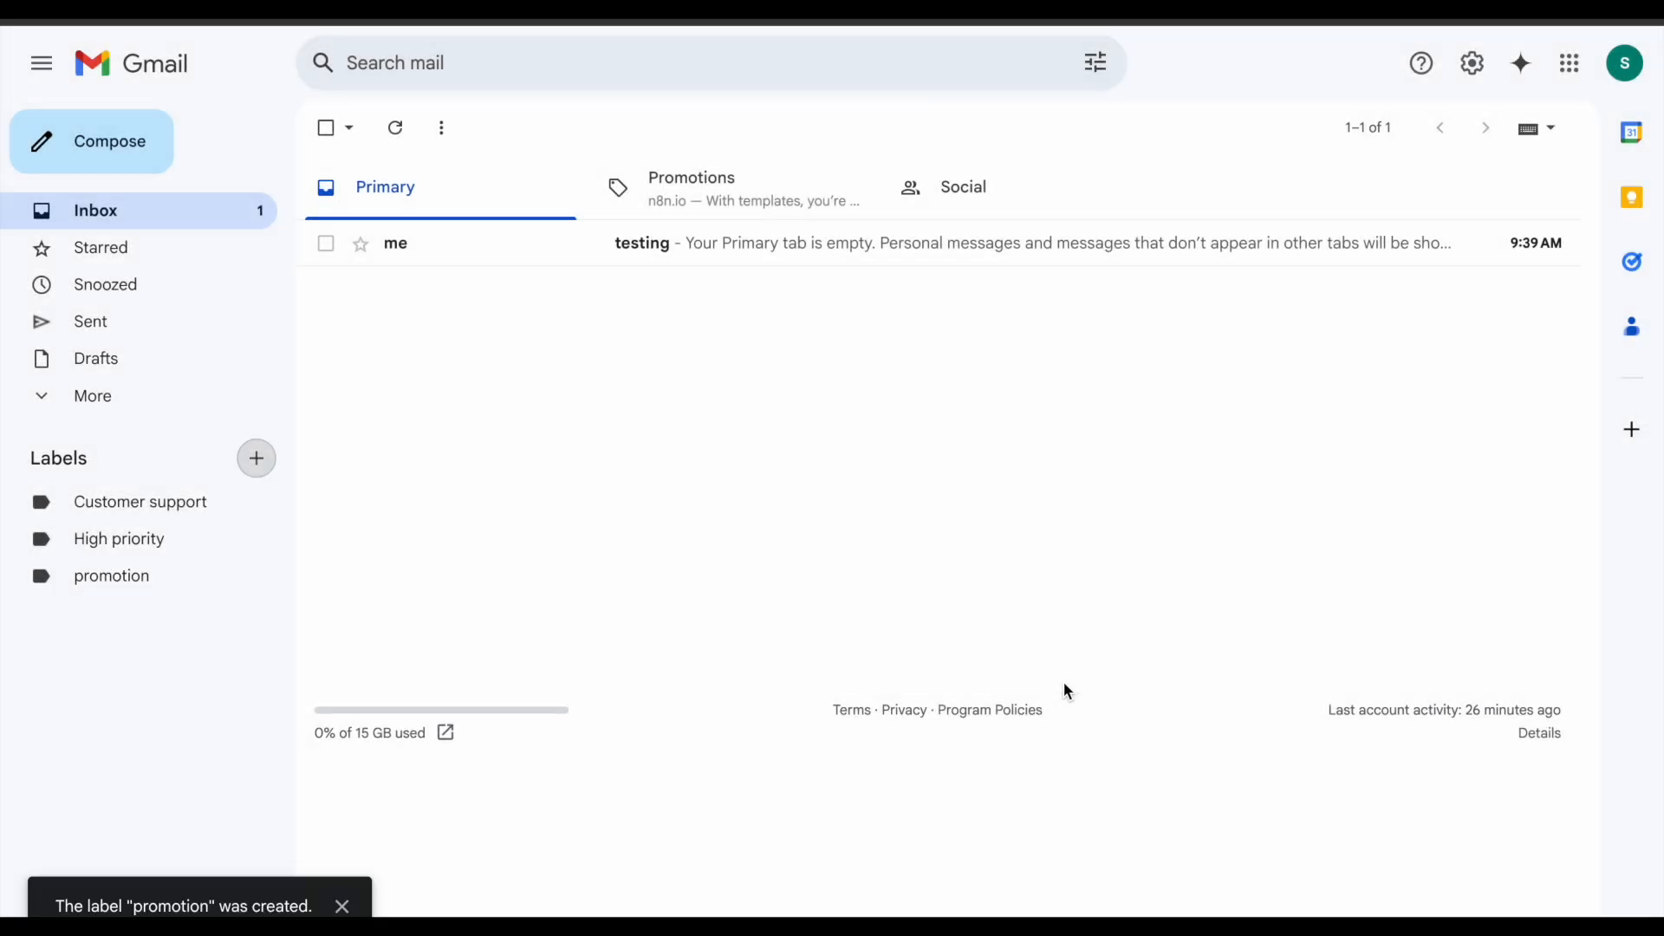
pyautogui.click(259, 455)
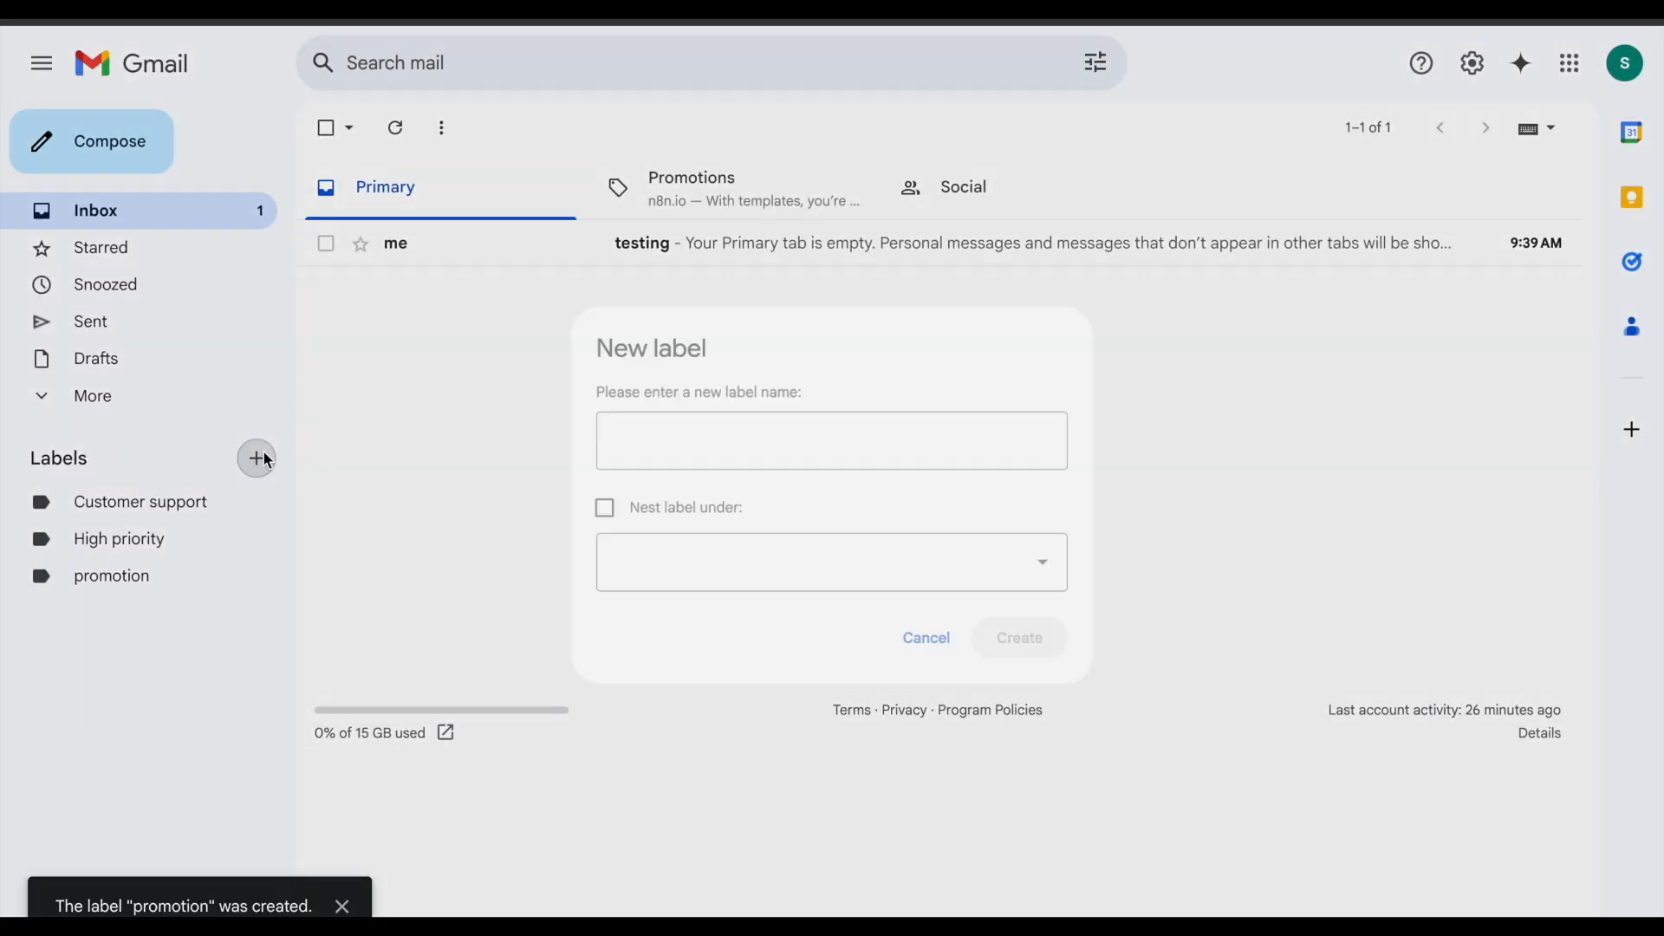
pyautogui.write('finance')
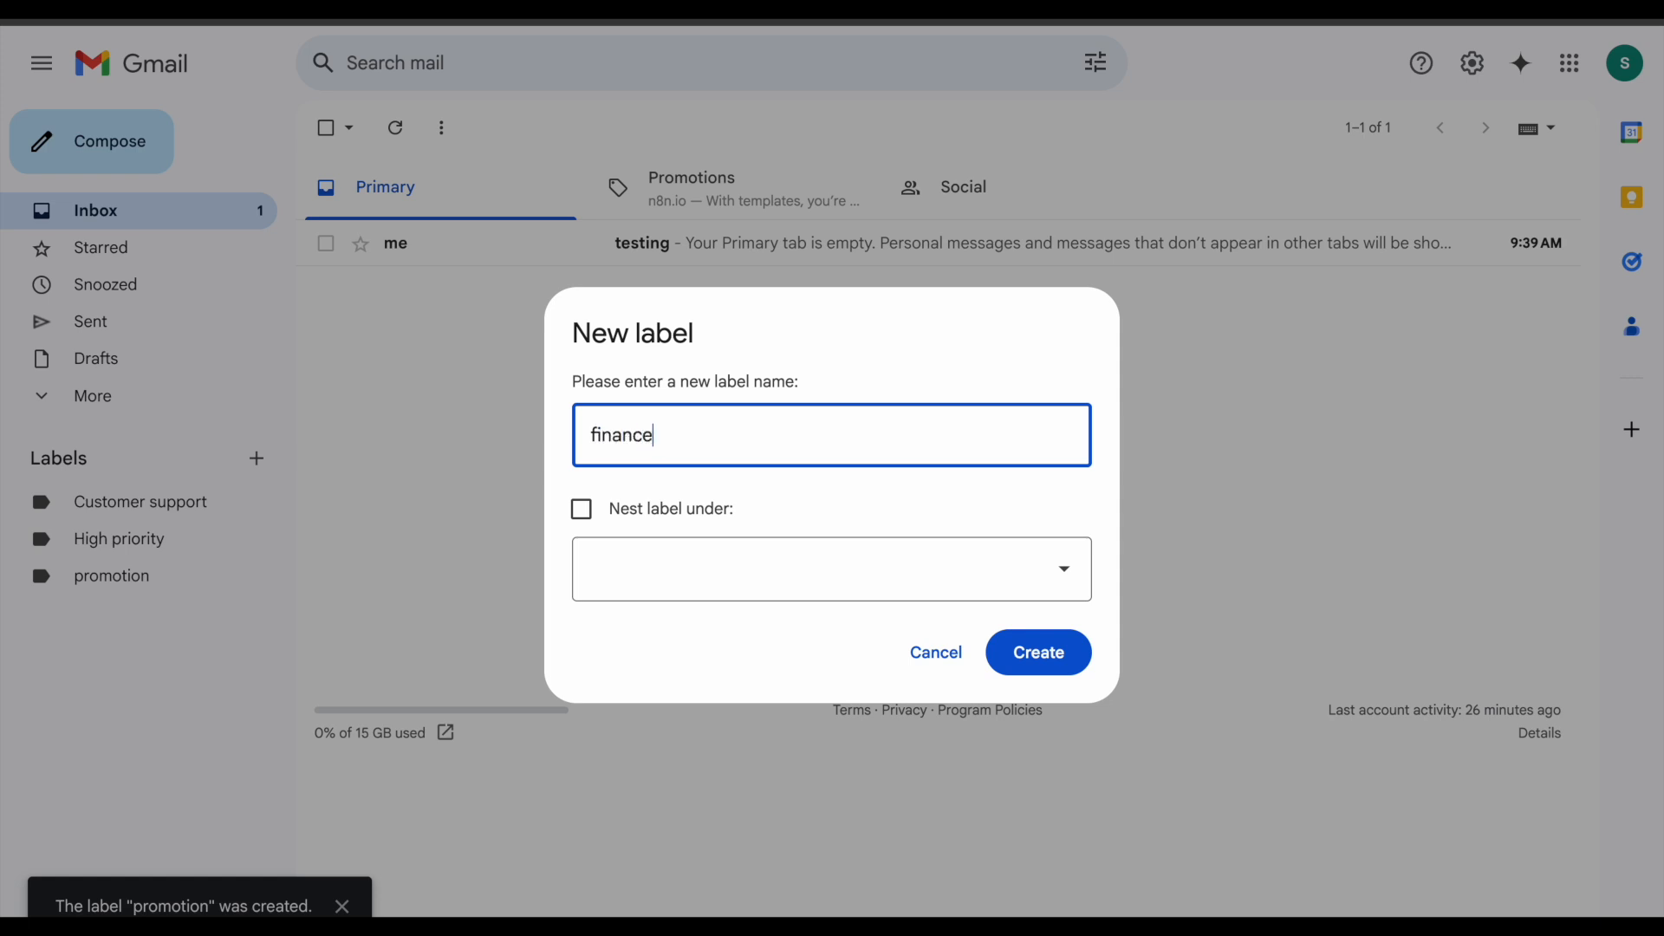
pyautogui.write('/billing')
pyautogui.press('Return')
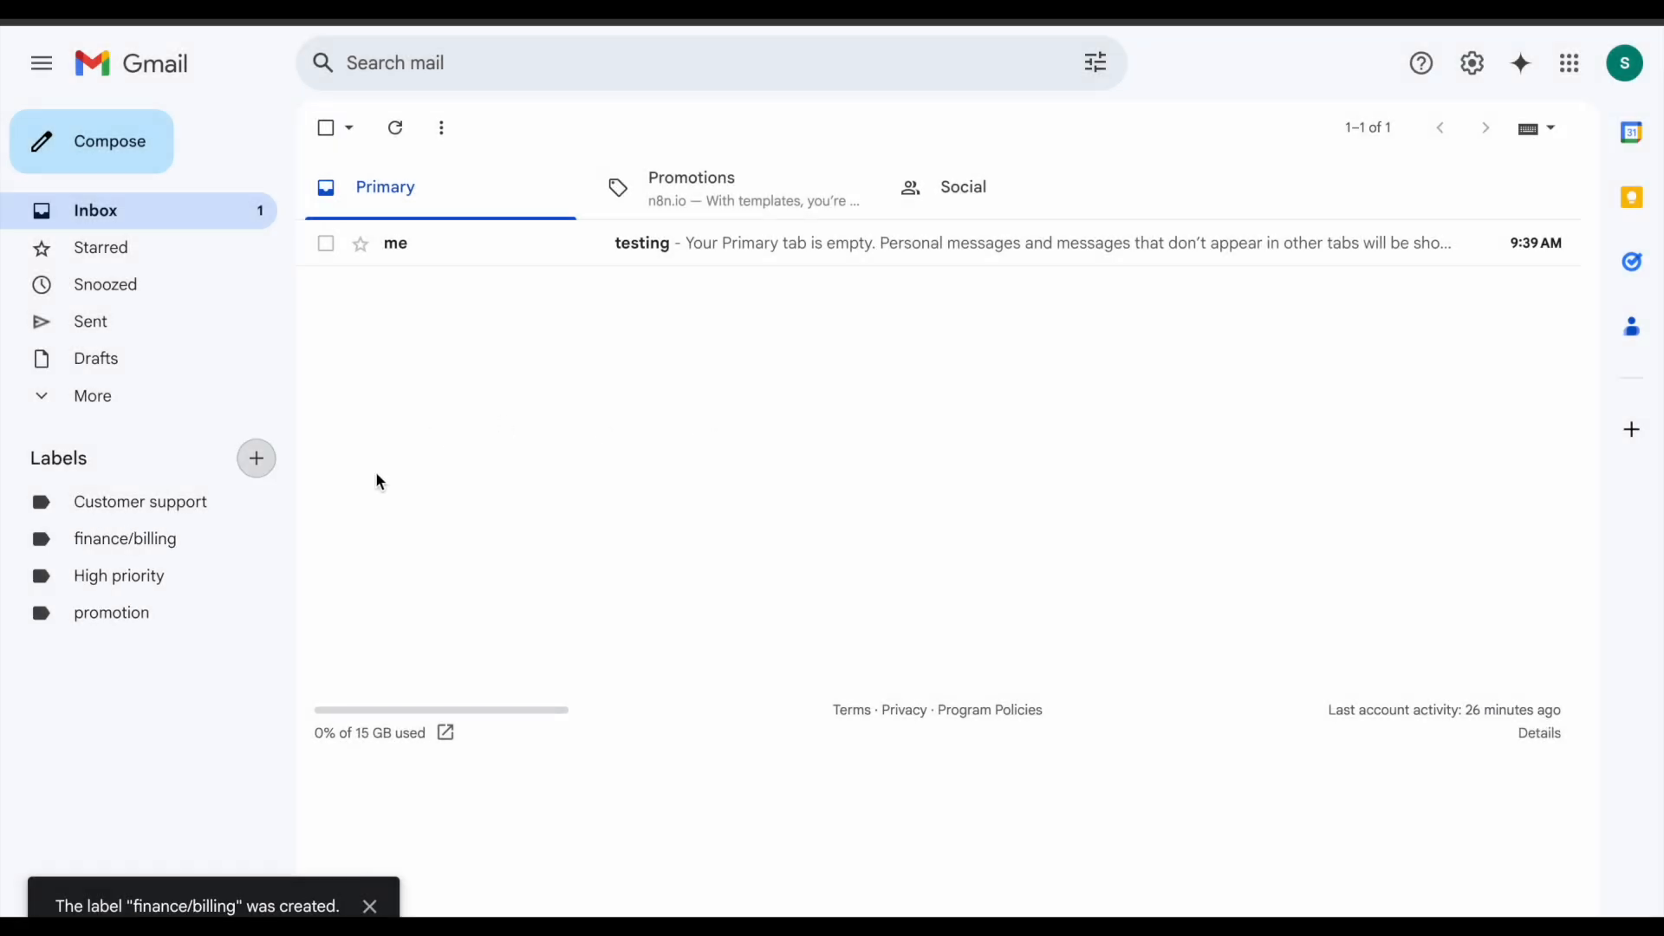
pyautogui.moveTo(245, 510)
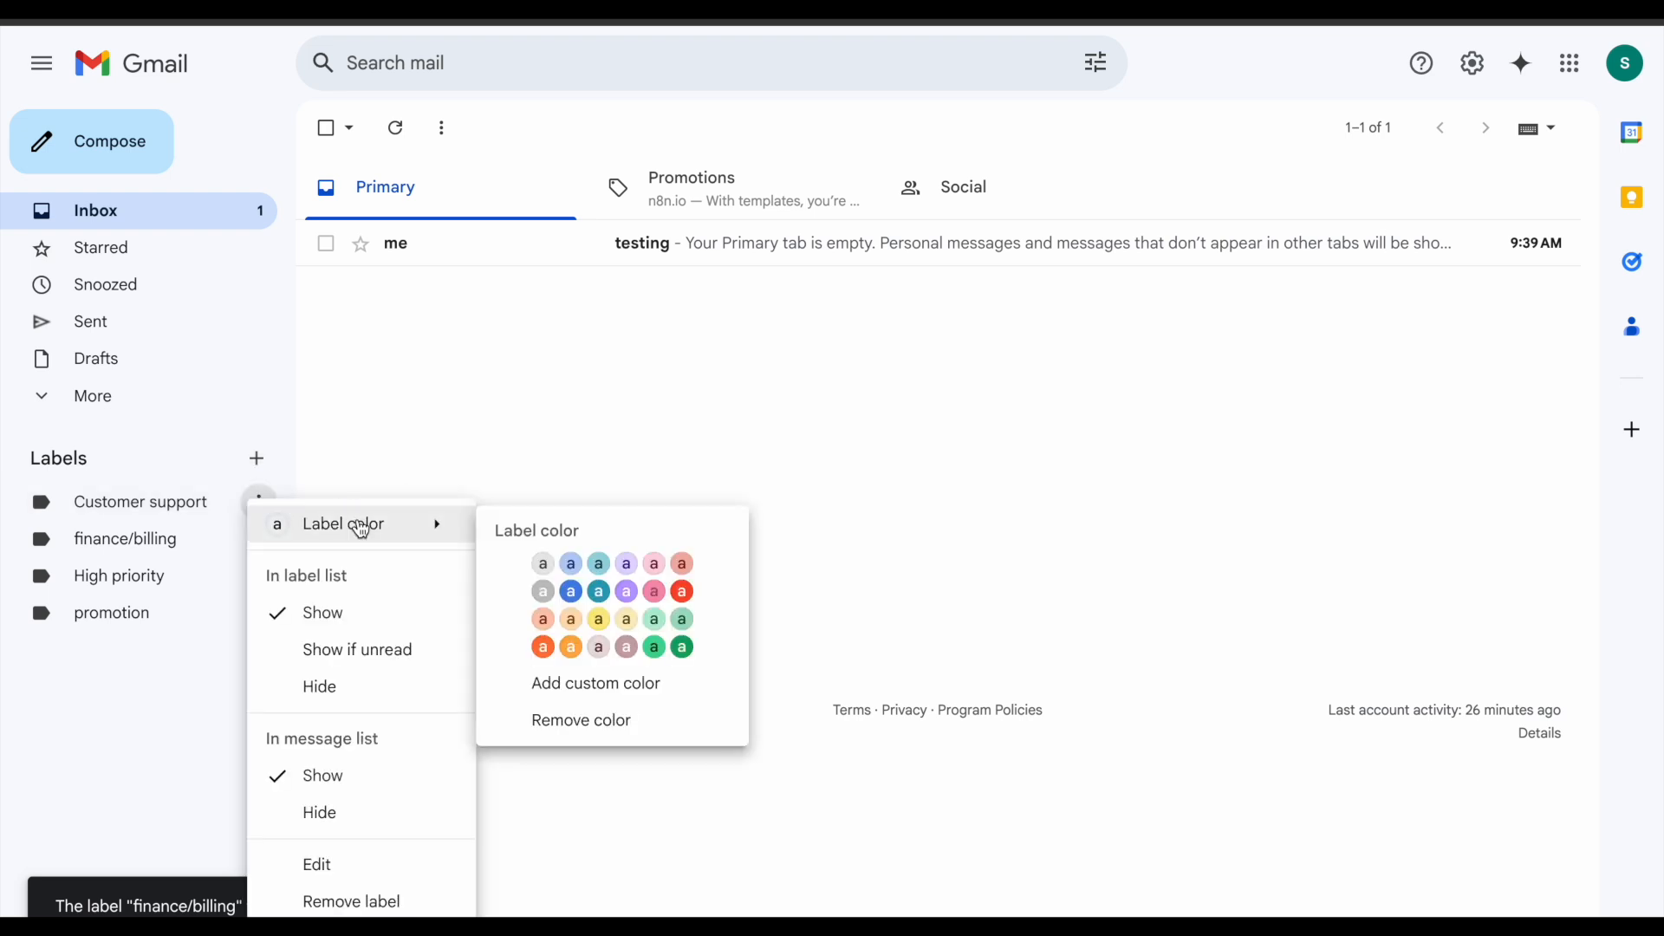
# Step: Colour Customer support light green and finance/billing yellow
pyautogui.click(682, 591)
pyautogui.click(344, 530)
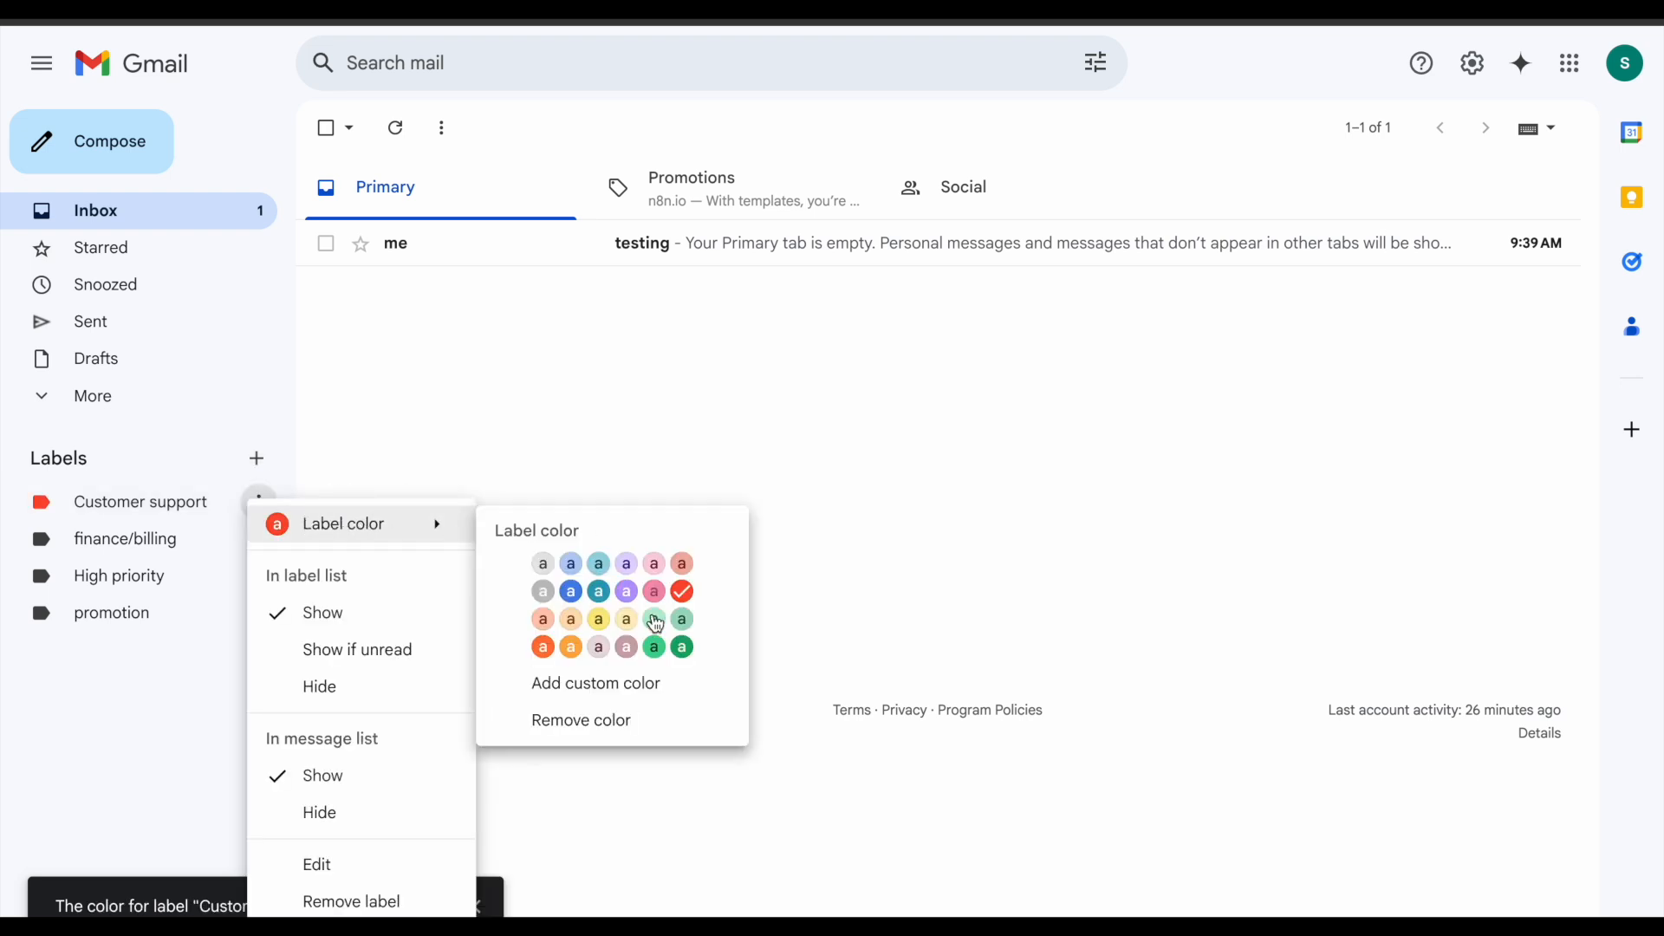
pyautogui.click(655, 619)
pyautogui.click(260, 553)
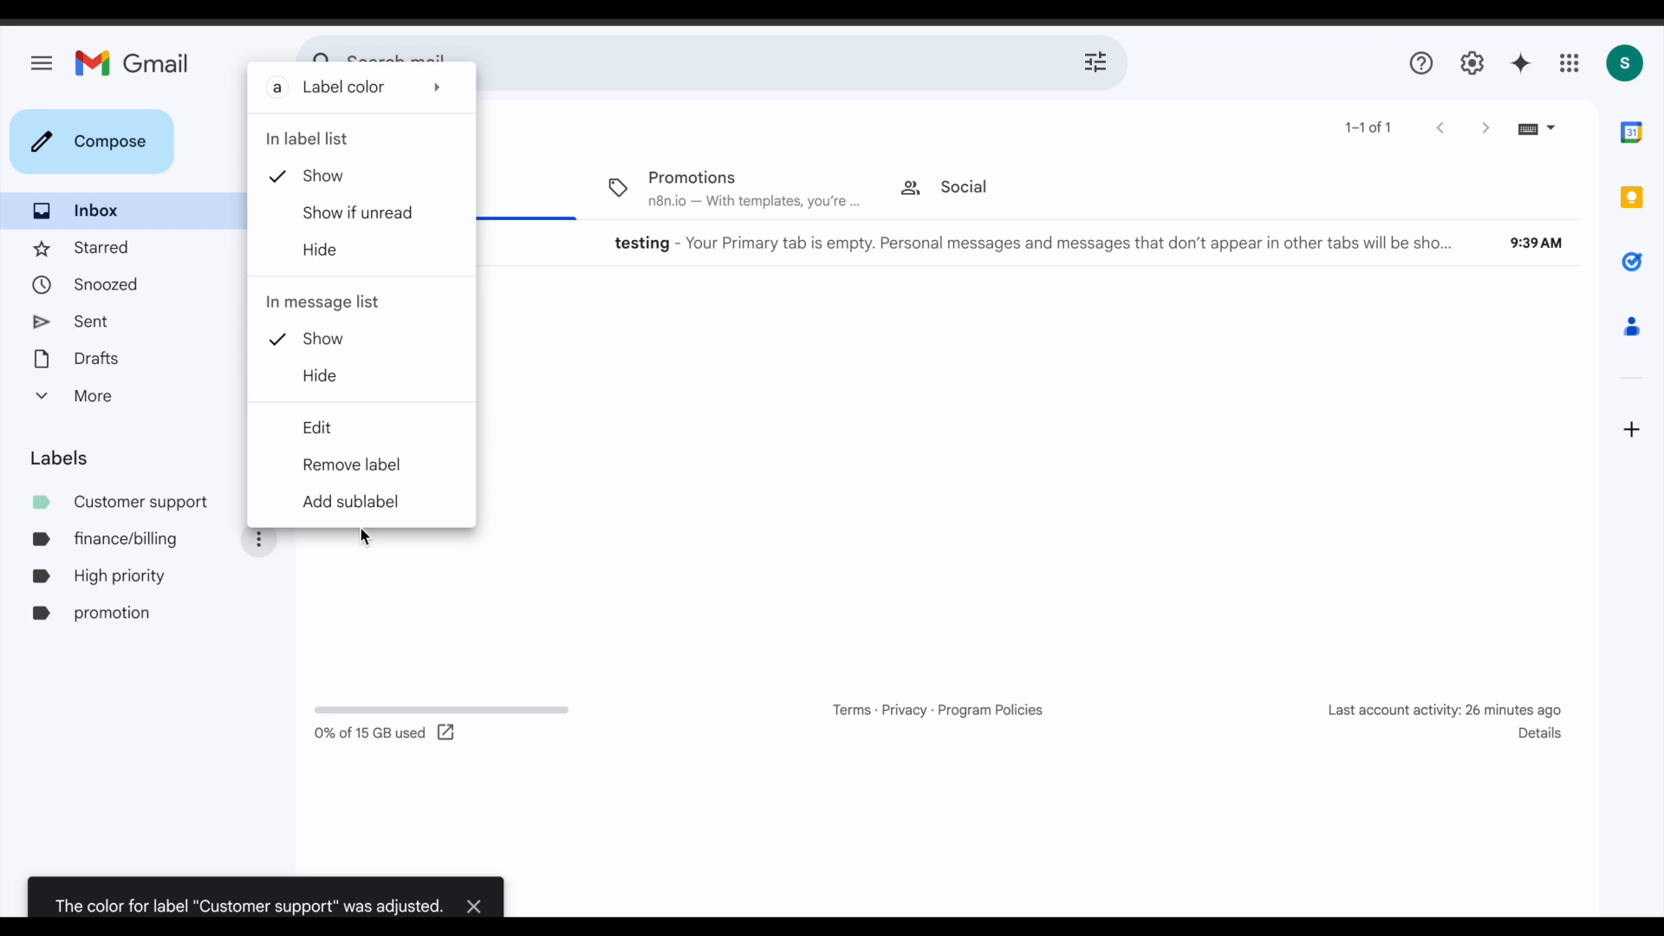
pyautogui.moveTo(384, 103)
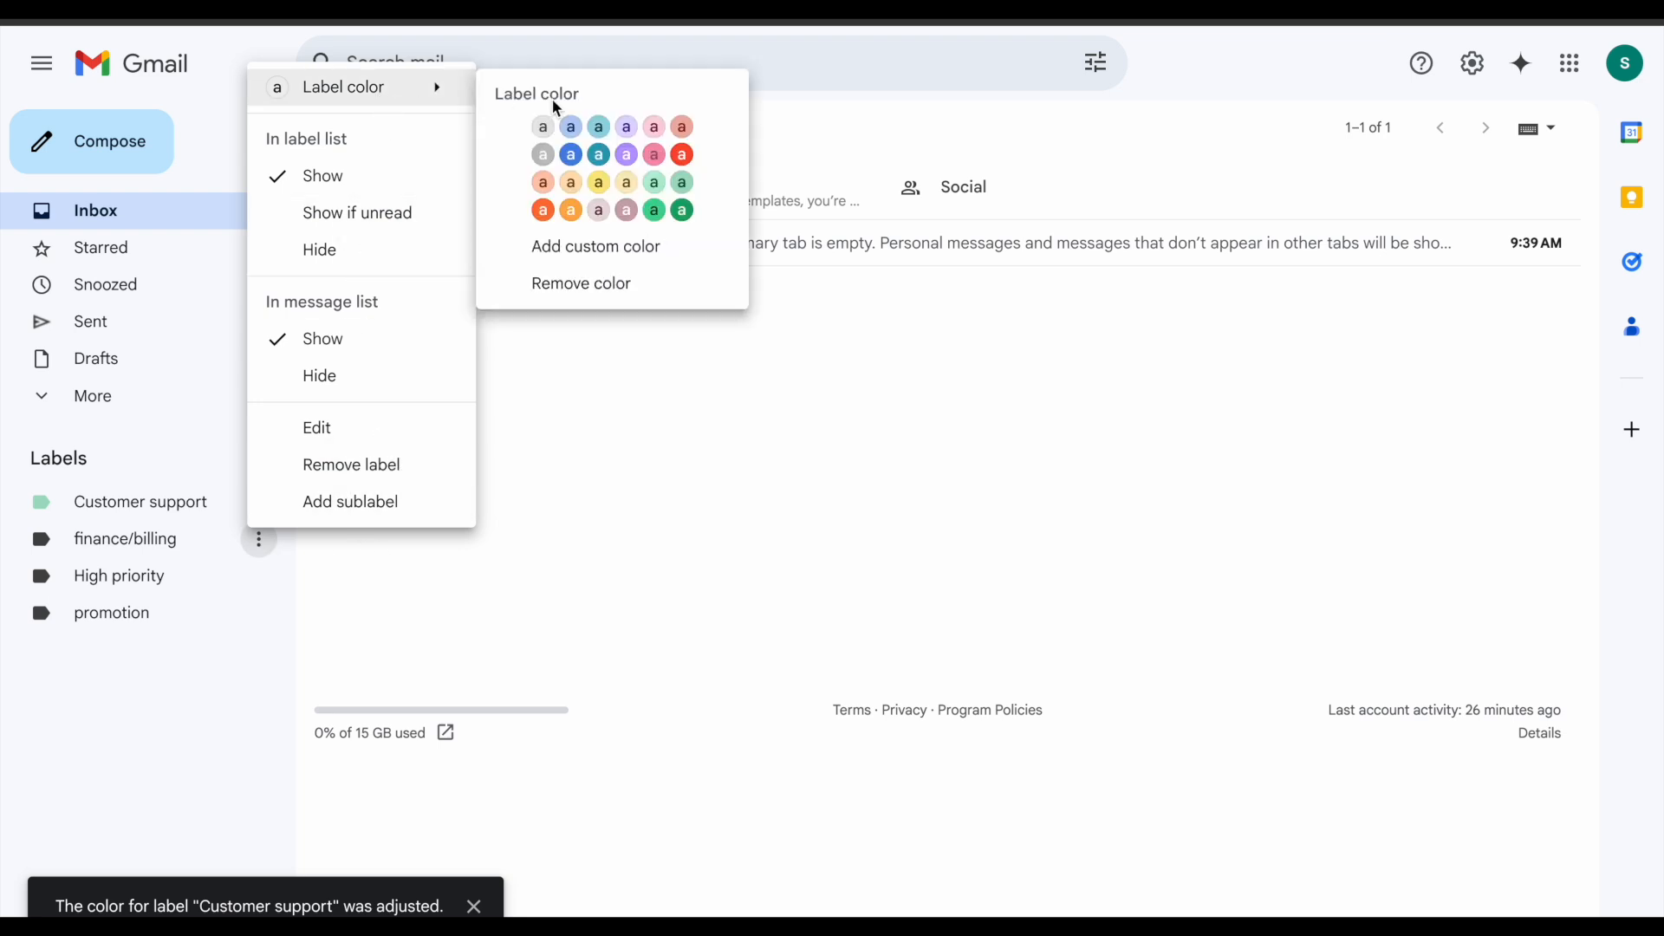
pyautogui.click(594, 184)
# Step: Colour High priority red and promotion light blue
pyautogui.click(262, 578)
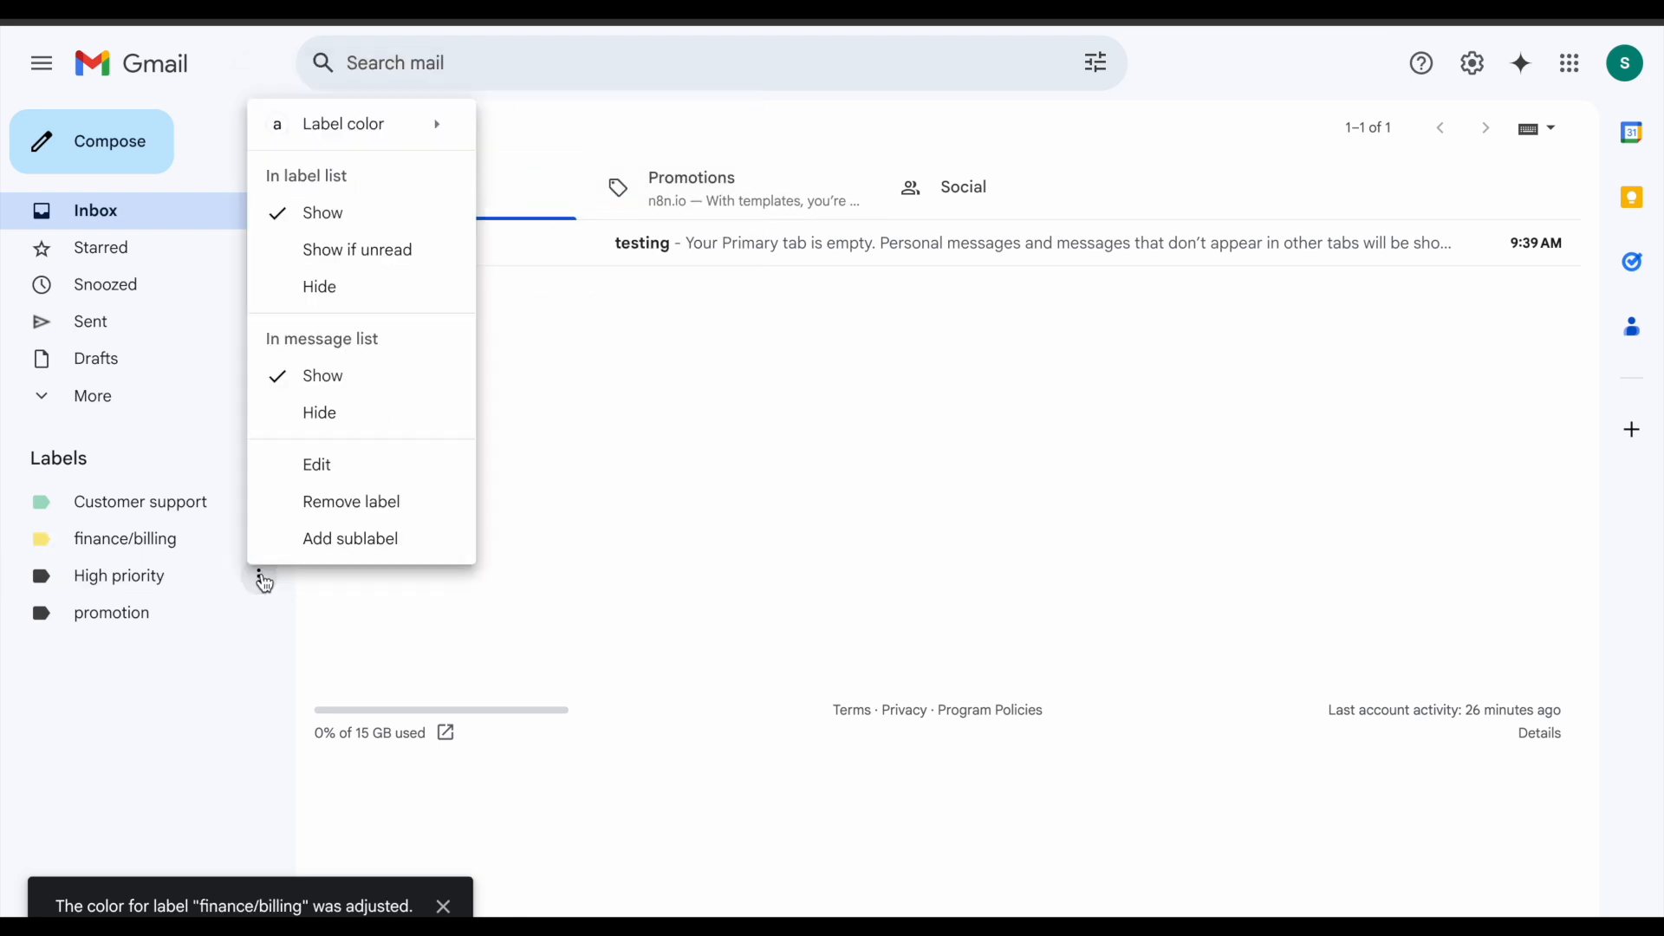
pyautogui.moveTo(364, 146)
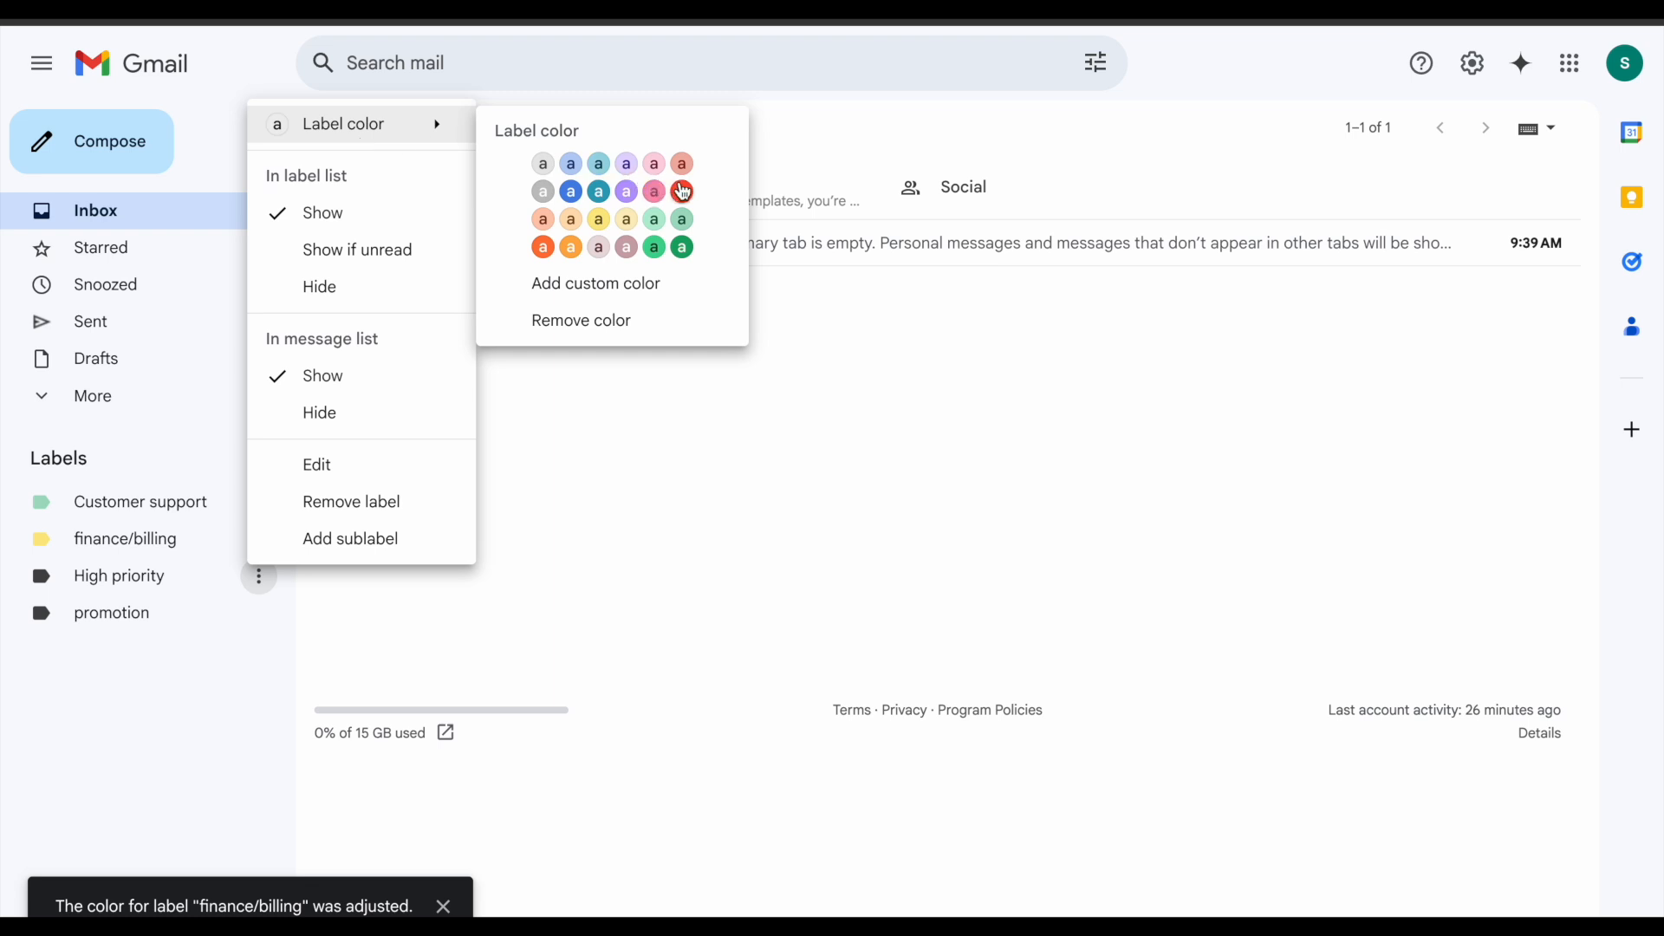
pyautogui.click(683, 192)
pyautogui.click(261, 616)
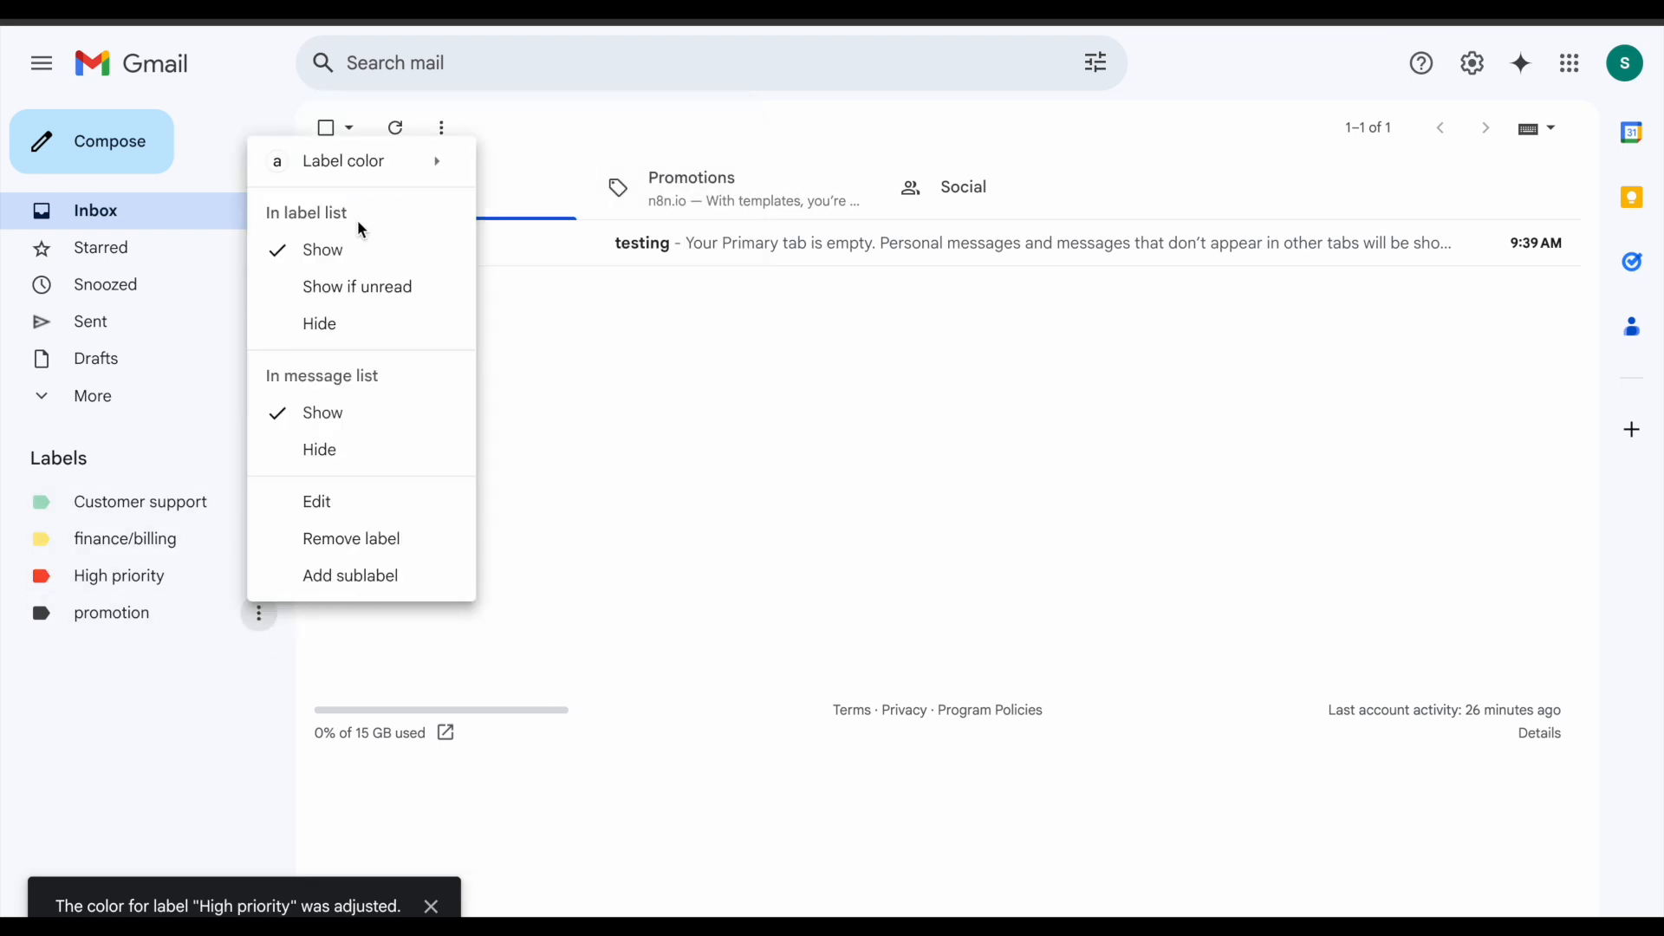
pyautogui.moveTo(360, 163)
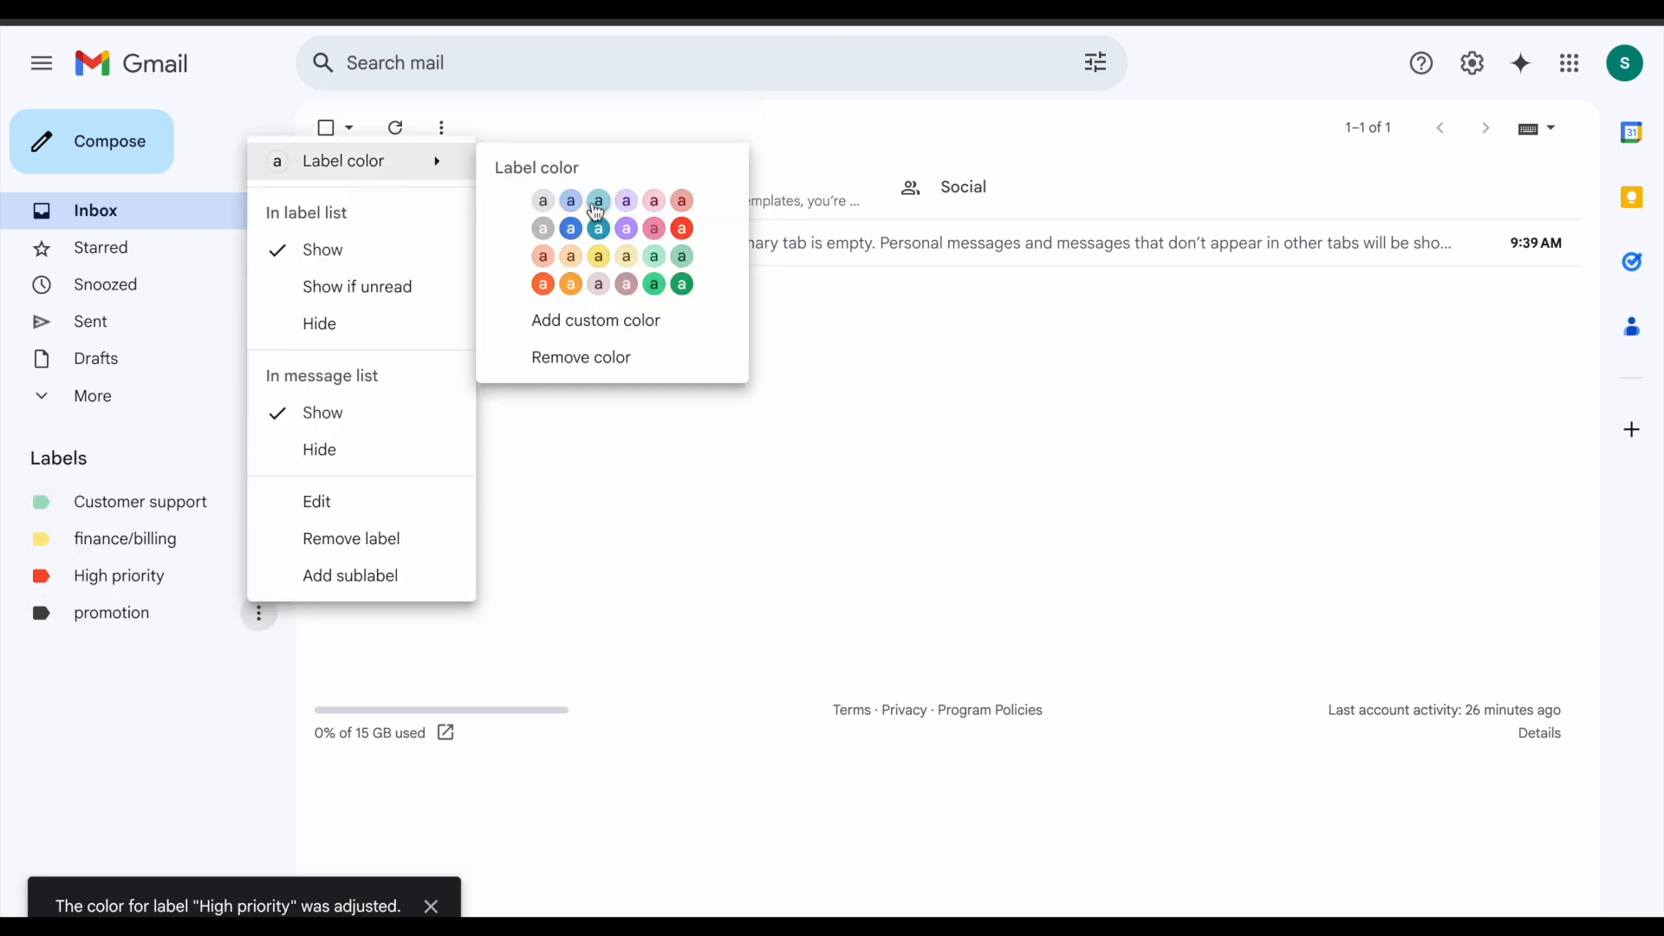
pyautogui.click(572, 205)
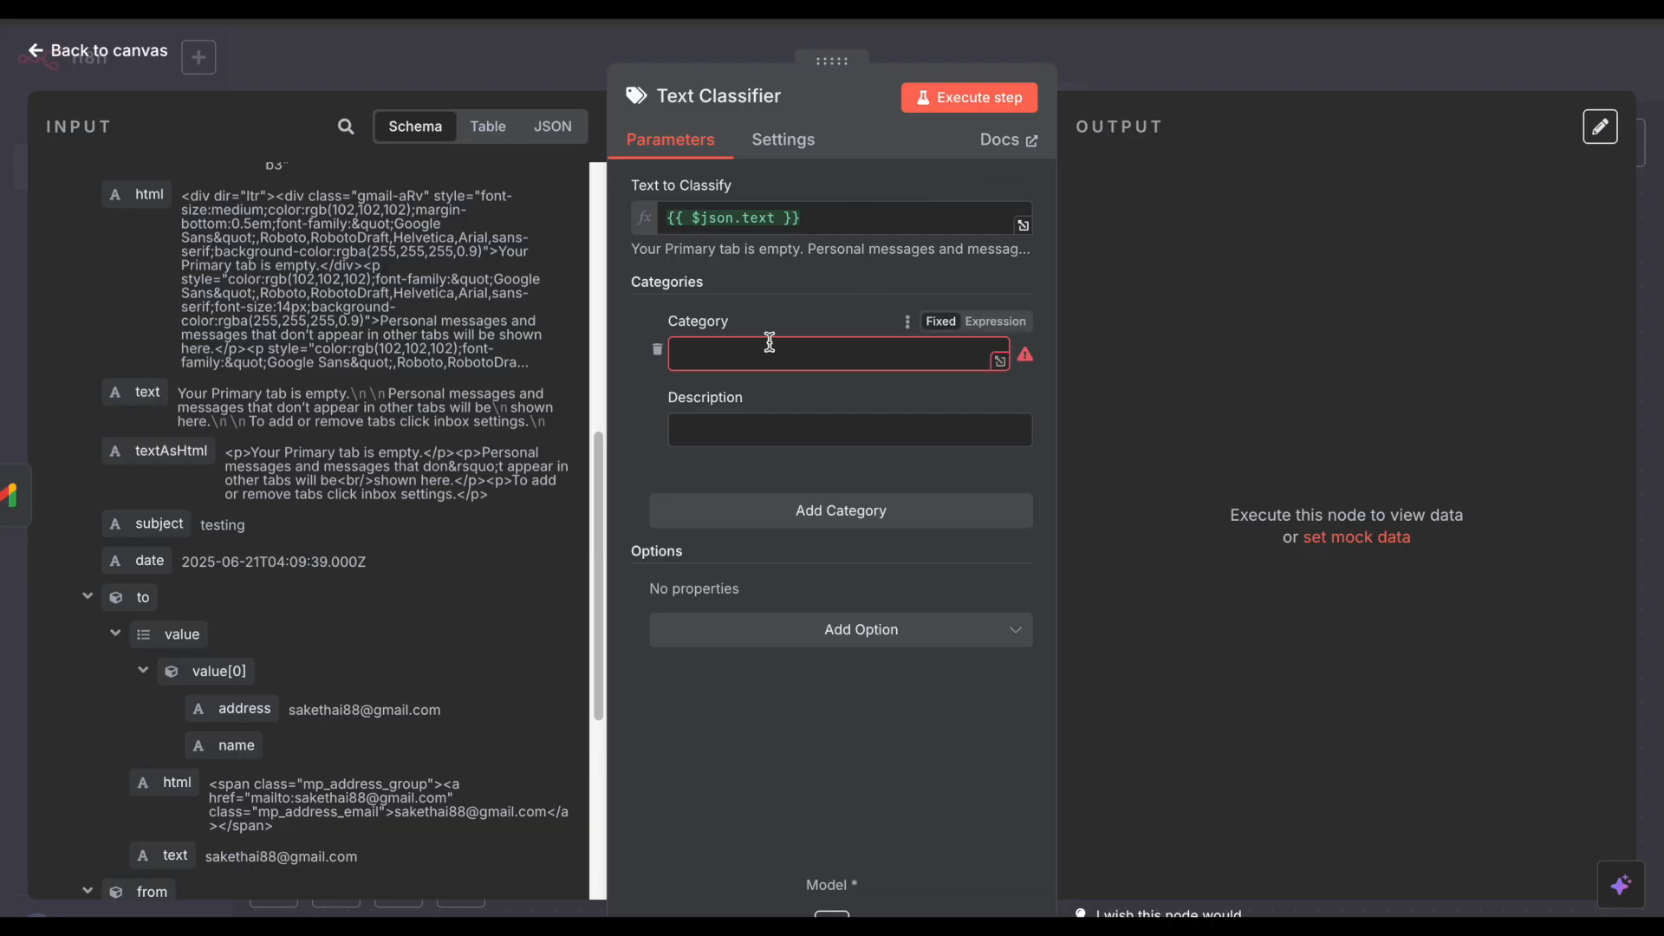
# Step: Name the first category 'high priority', then reopen the Text Classifier from the canvas
pyautogui.click(805, 352)
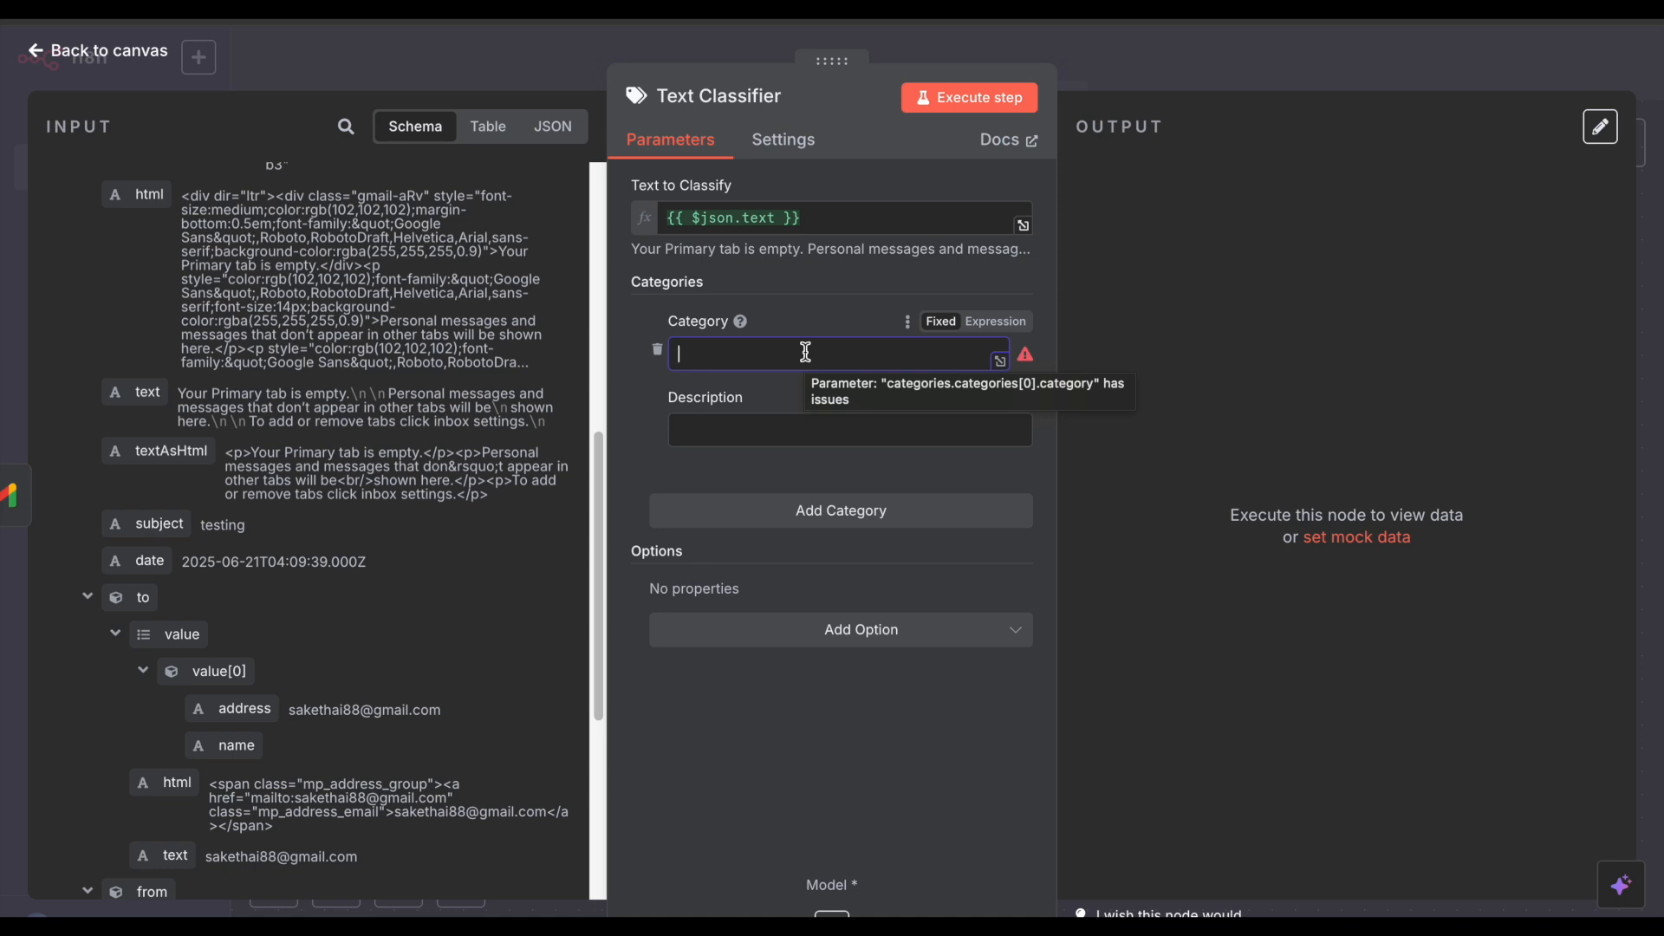
pyautogui.write('high priority')
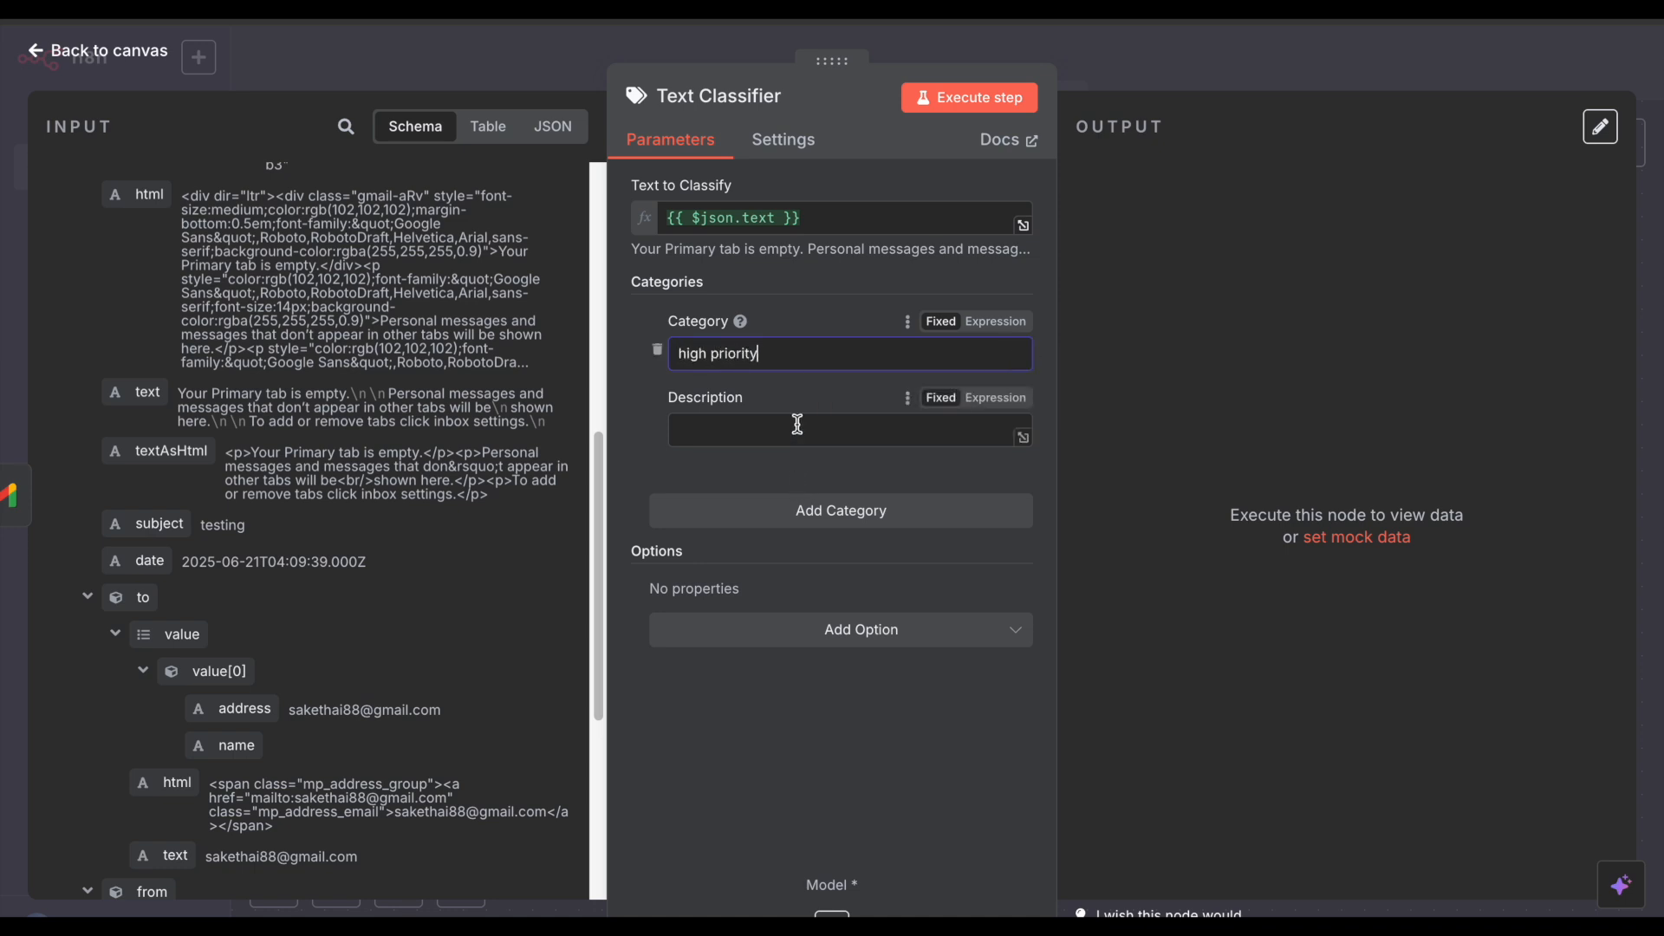
pyautogui.click(797, 426)
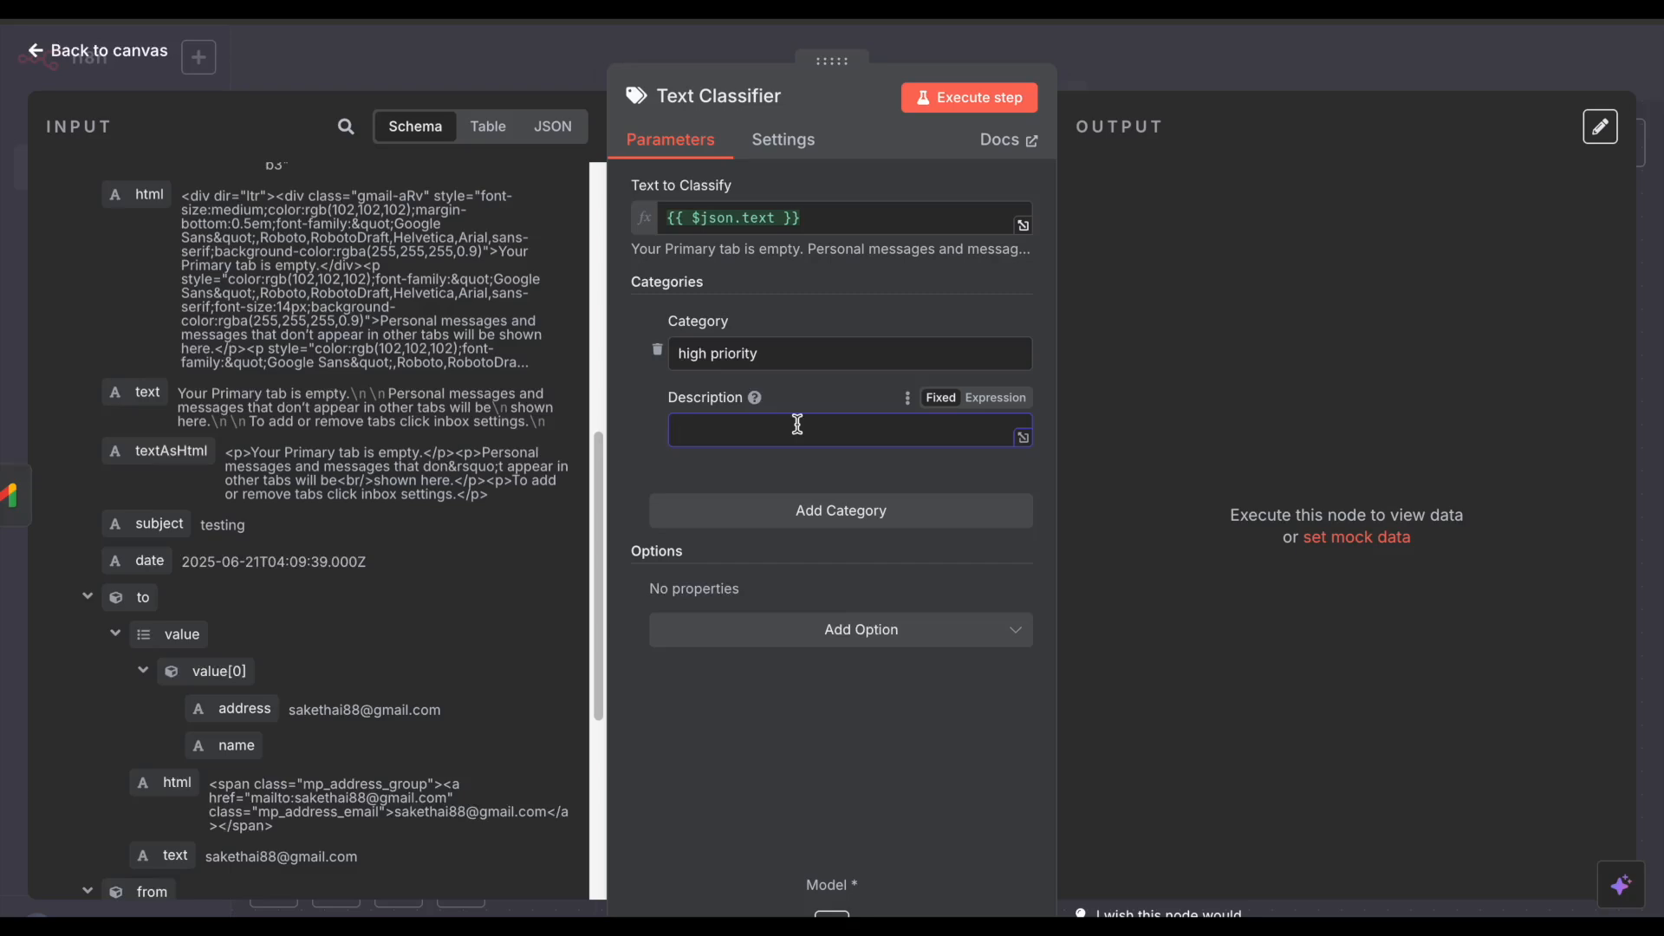
pyautogui.click(1168, 60)
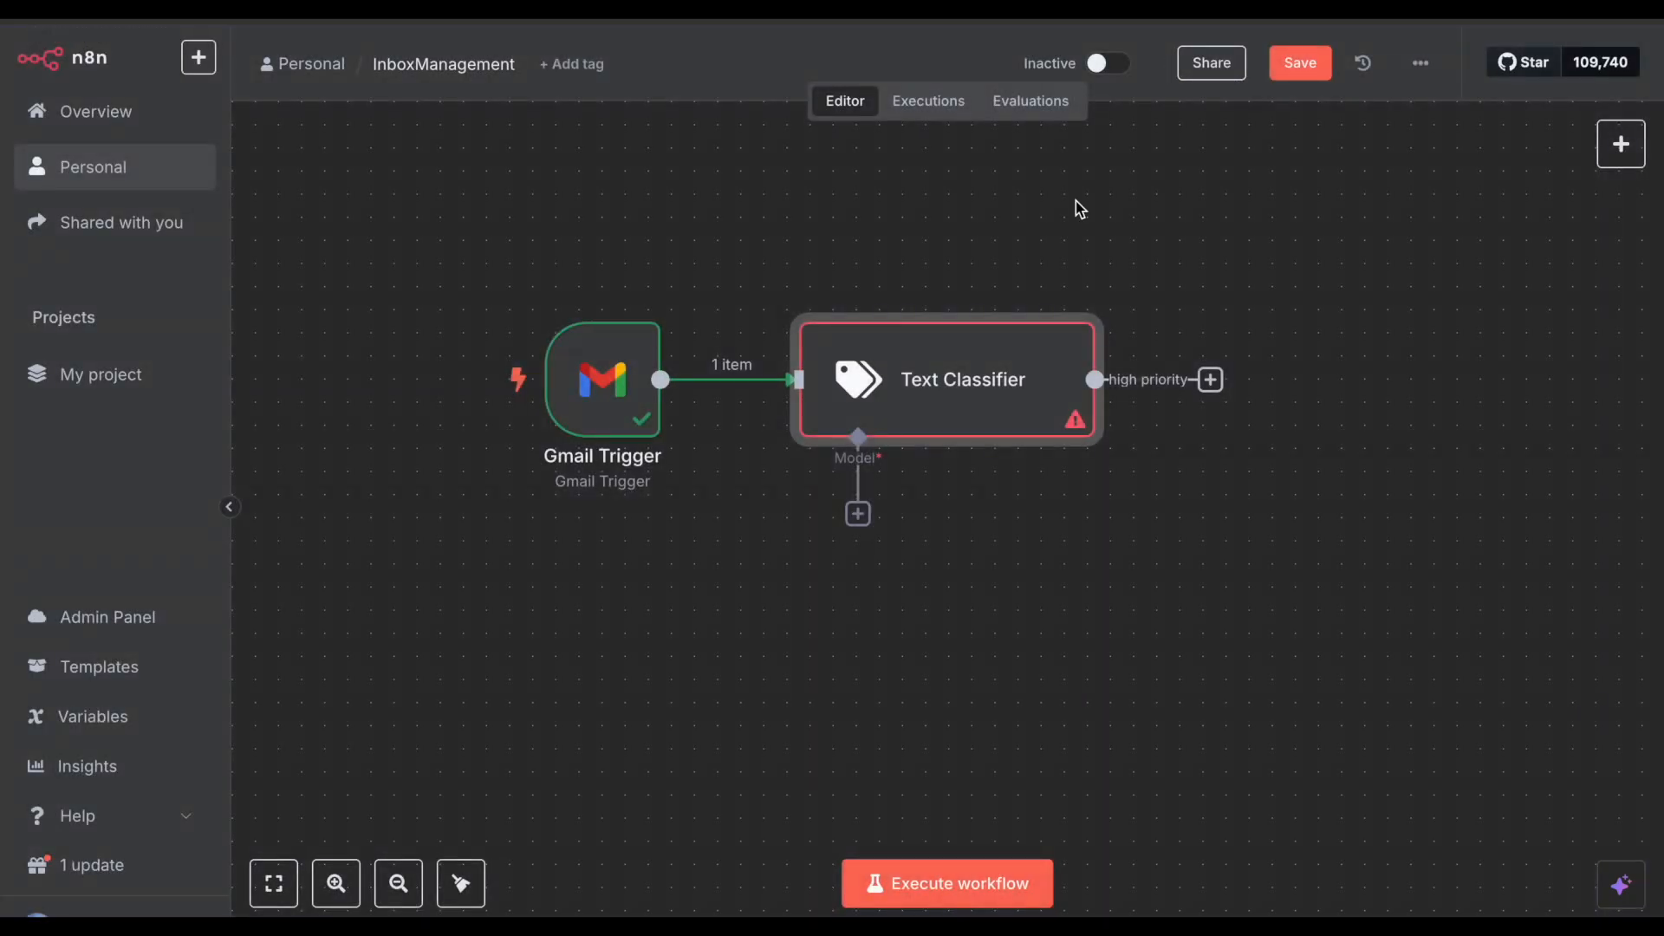
pyautogui.doubleClick(910, 381)
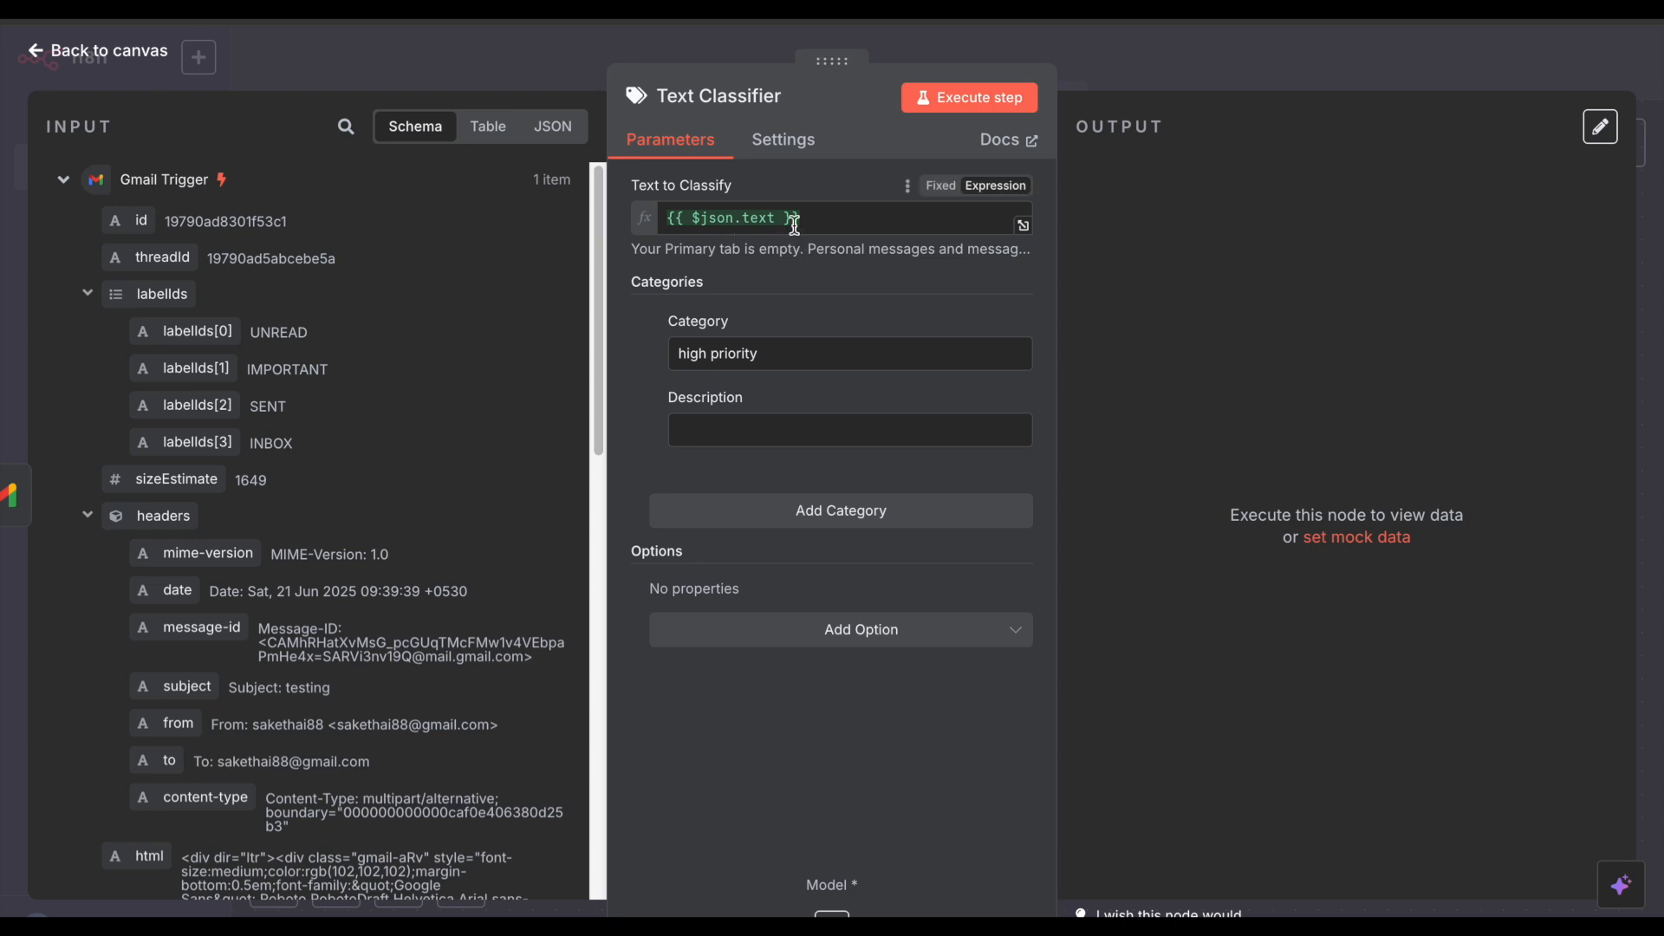
pyautogui.moveTo(798, 222); pyautogui.dragTo(675, 224)
pyautogui.click(813, 198)
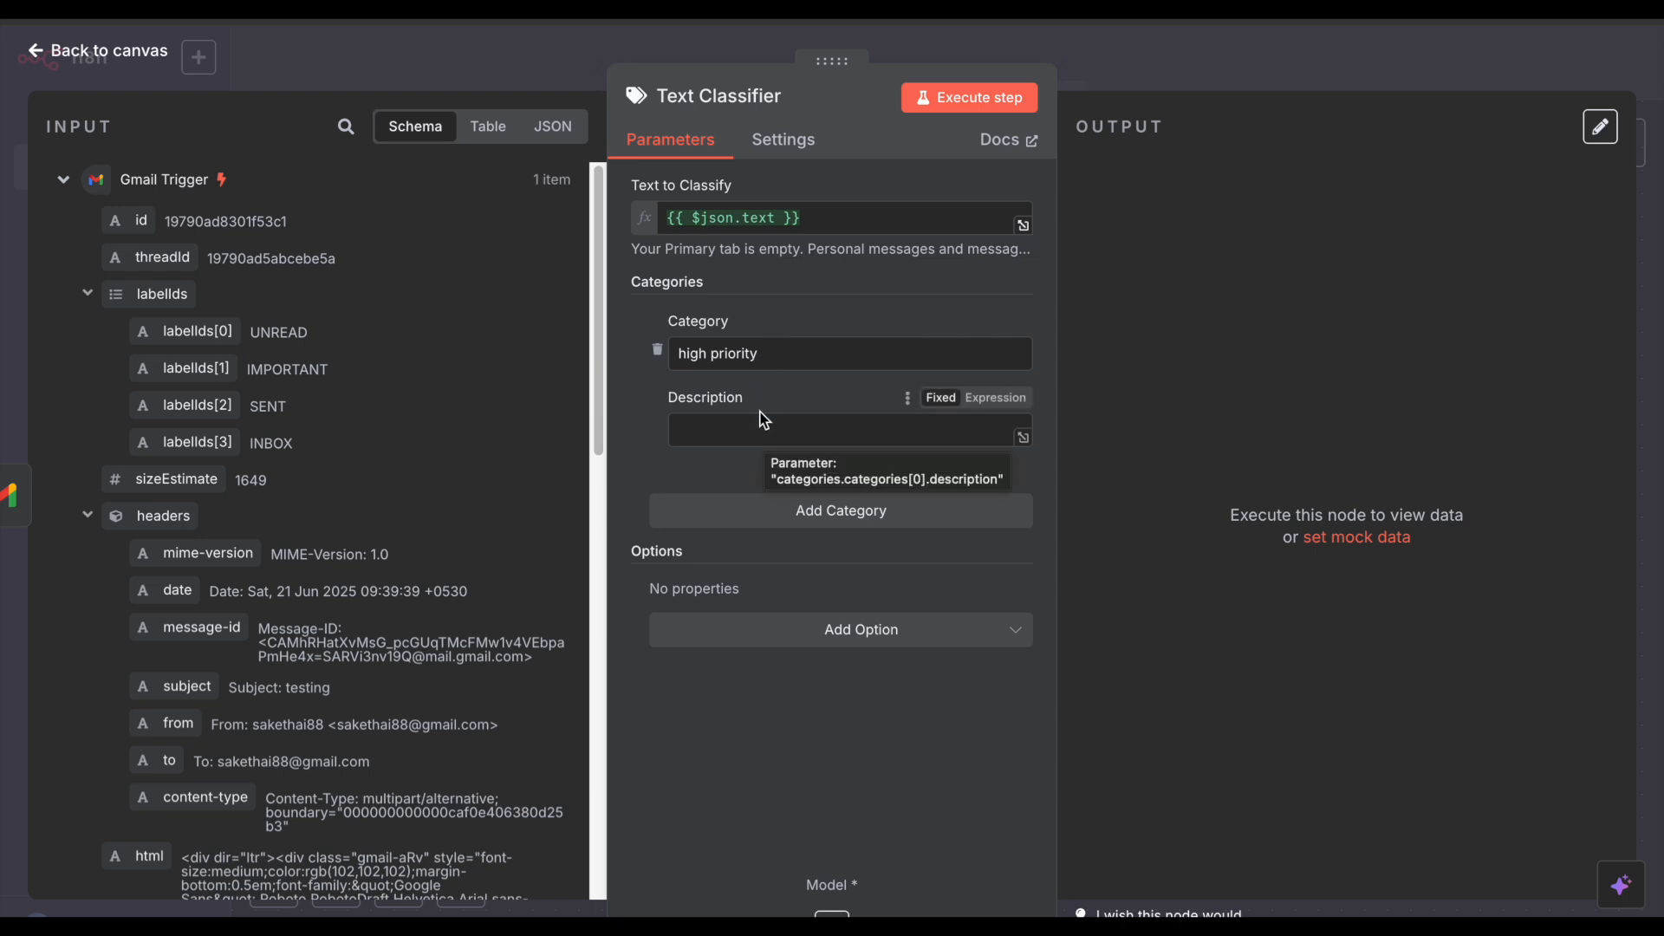
# Step: Add a second classifier category and start naming it 'customer support'
pyautogui.click(765, 424)
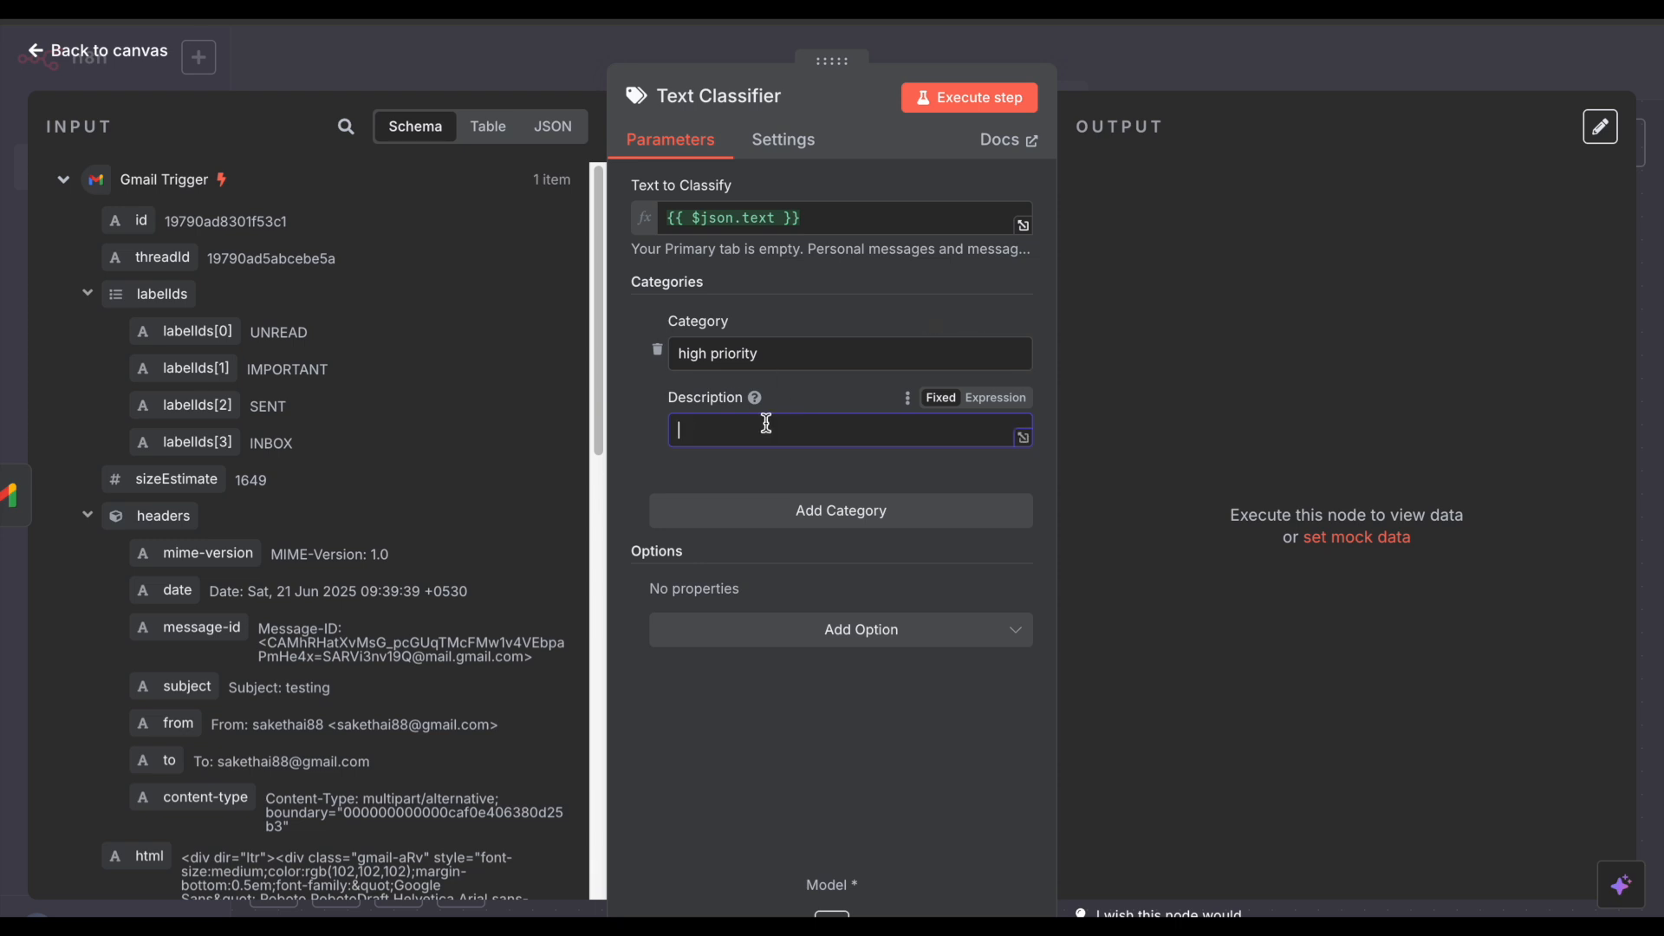
pyautogui.click(813, 508)
pyautogui.click(751, 554)
pyautogui.write('Cu')
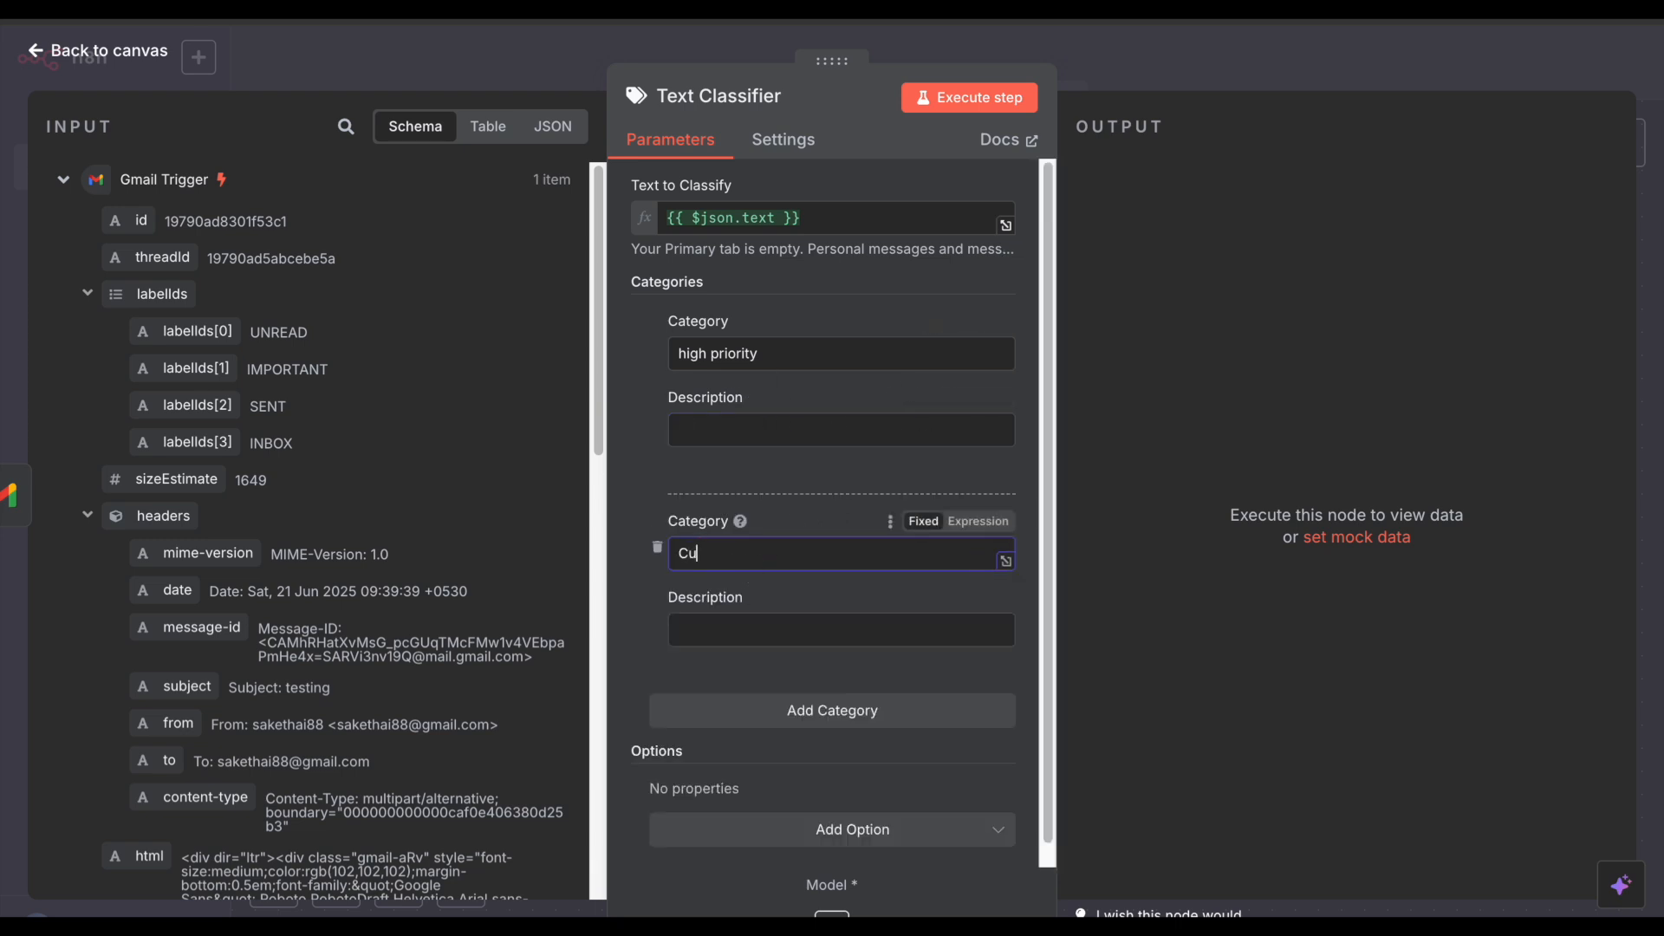
pyautogui.press('BackSpace')
pyautogui.write('c')
# Step: Capitalise the names to 'Customer support' and 'High priority', then open the High priority description's expanded editor
pyautogui.click(685, 556)
pyautogui.press('BackSpace')
pyautogui.write('C')
pyautogui.click(681, 353)
pyautogui.press('BackSpace')
pyautogui.write('H')
pyautogui.click(848, 436)
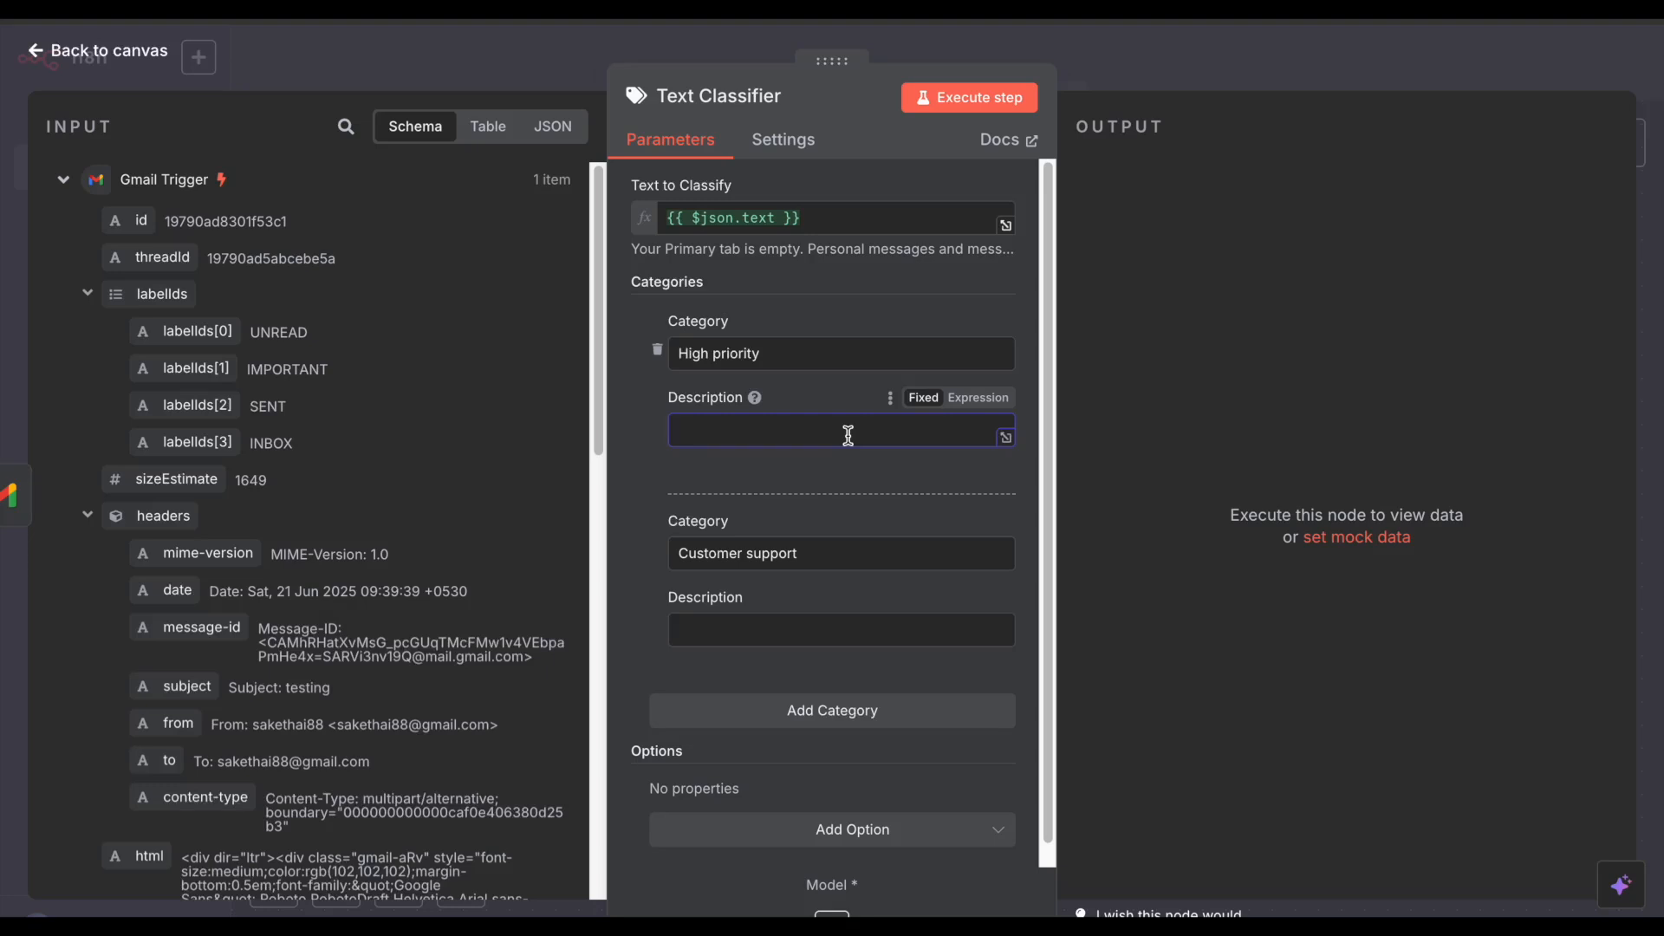
pyautogui.click(1005, 438)
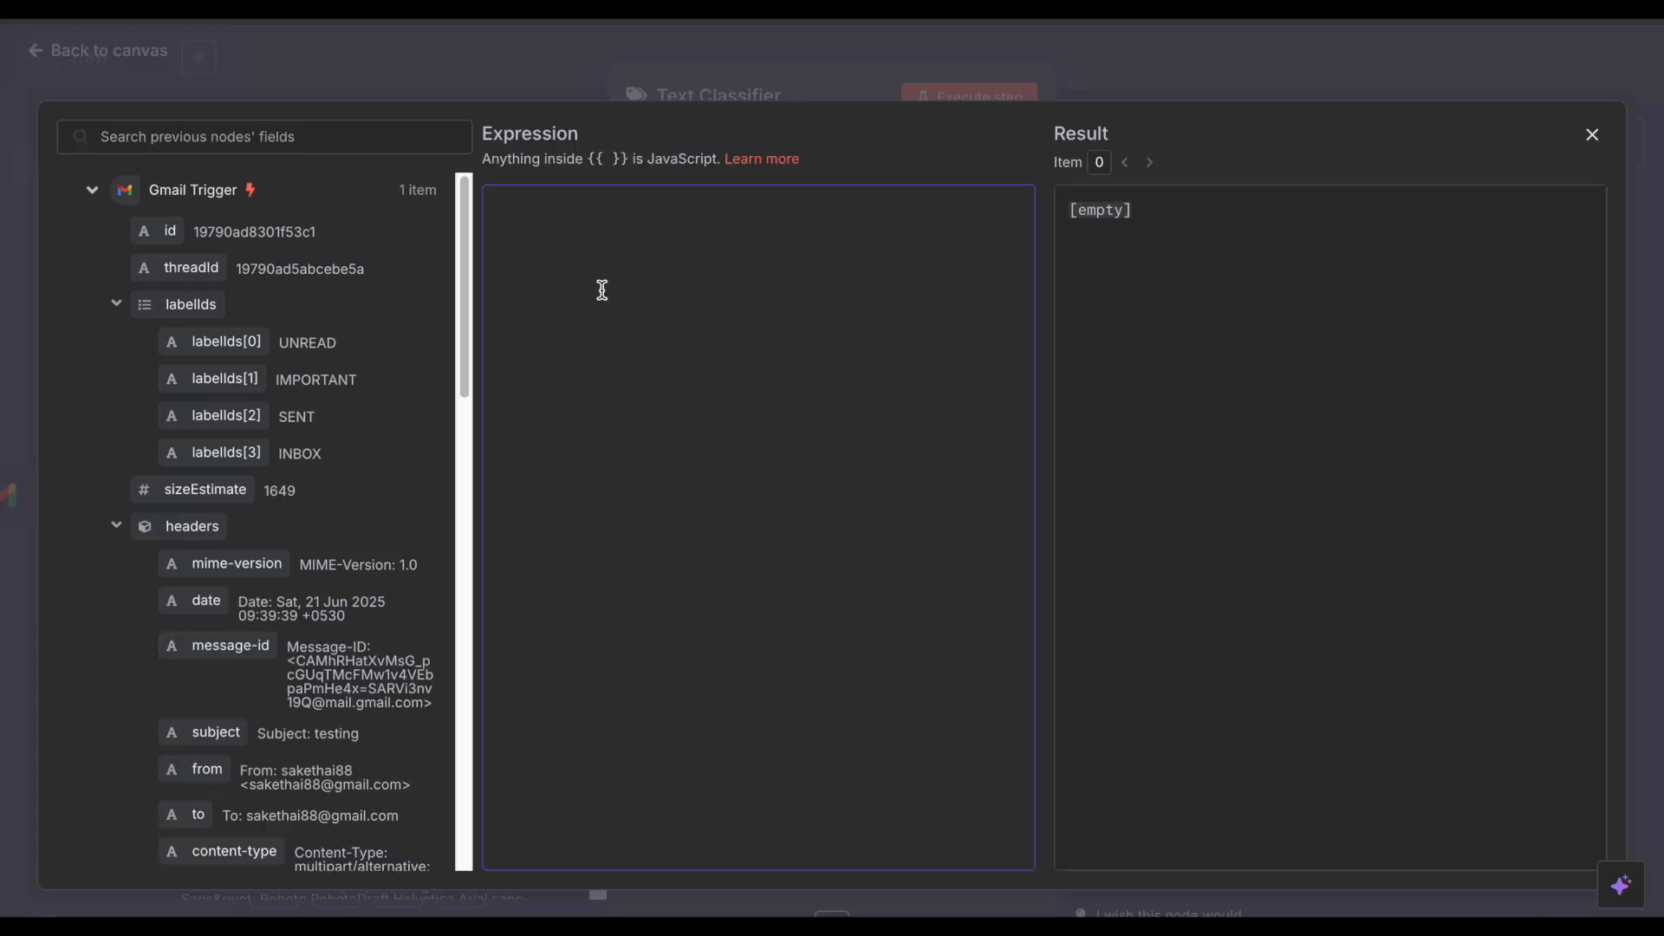
# Step: Paste the High priority description of urgent emails with keywords like urgent, ASAP and deadline
pyautogui.write('Emails requiring immediate attention or action, typically from key stakeholders, clients, or decision-makers. These emails often contain time-sensitive requests, deadlines, or escalated issues. Keywords: urgent, ASAP, immediate, deadline, action required, high priority')
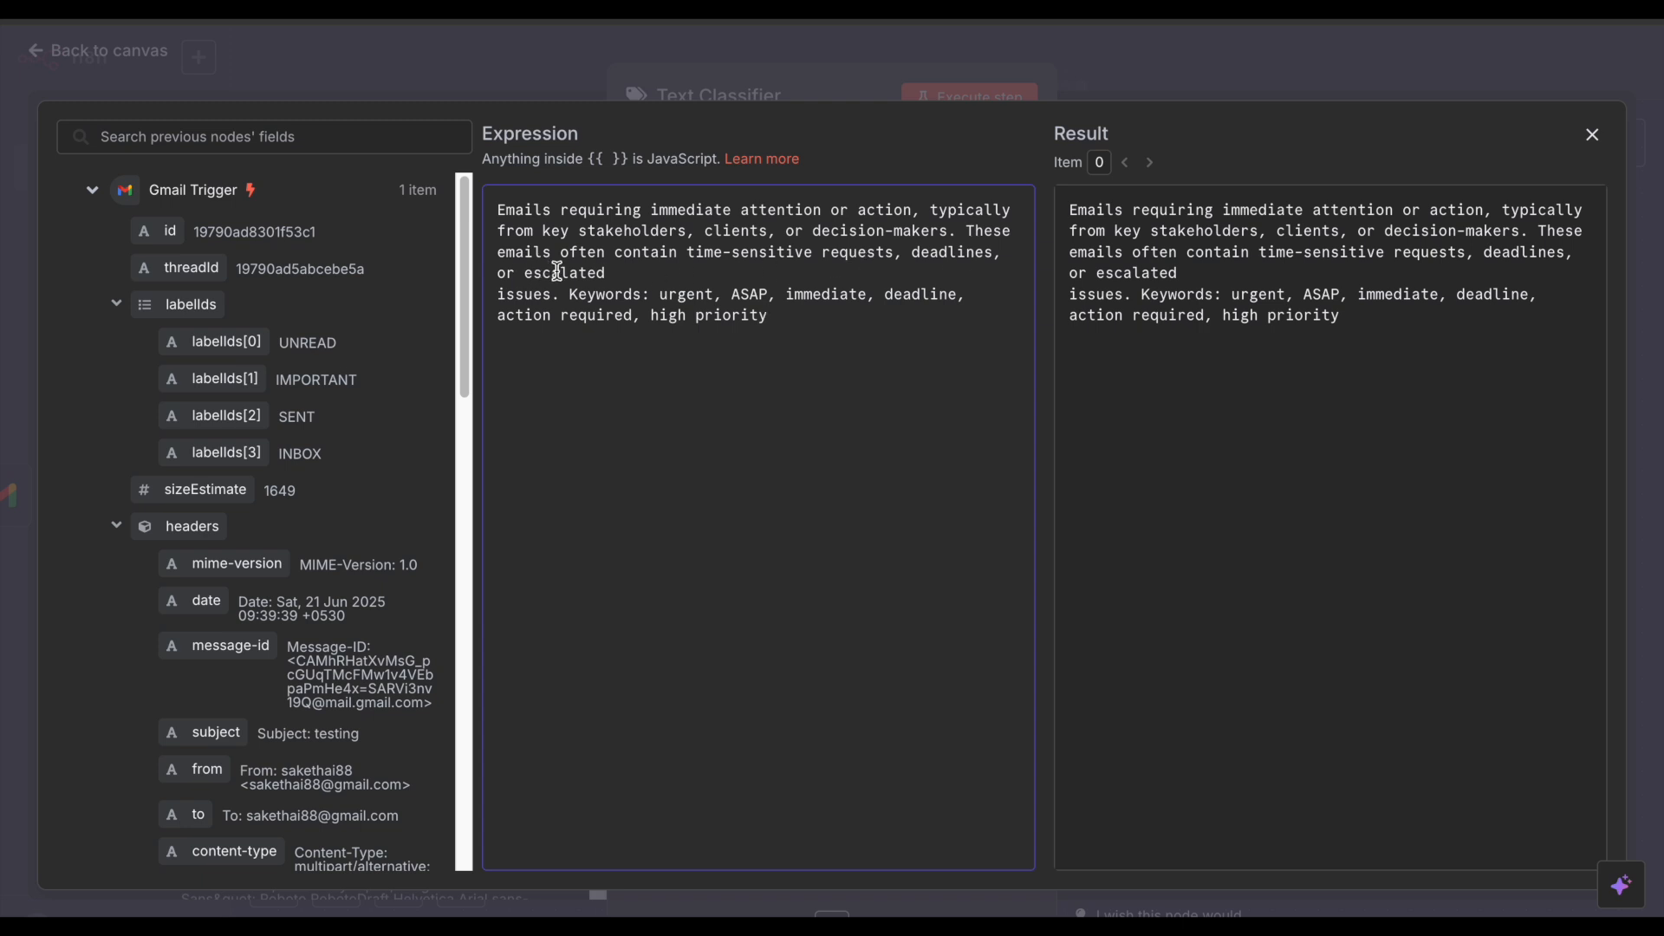
pyautogui.moveTo(571, 294); pyautogui.dragTo(768, 319)
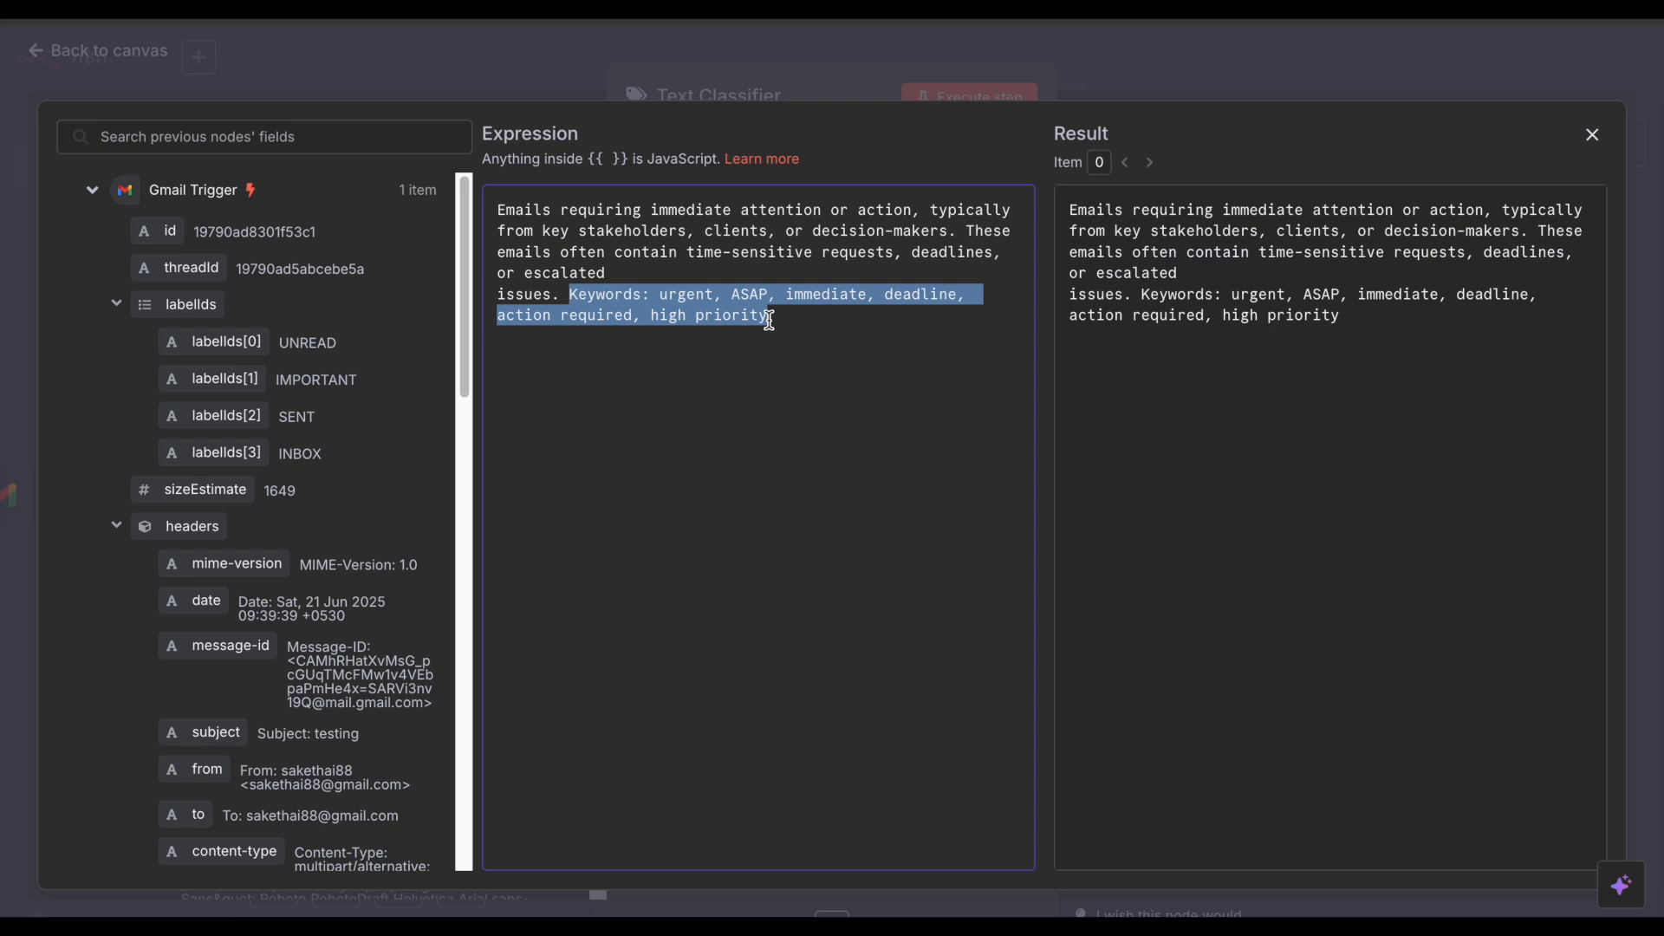
pyautogui.click(852, 296)
pyautogui.doubleClick(892, 295)
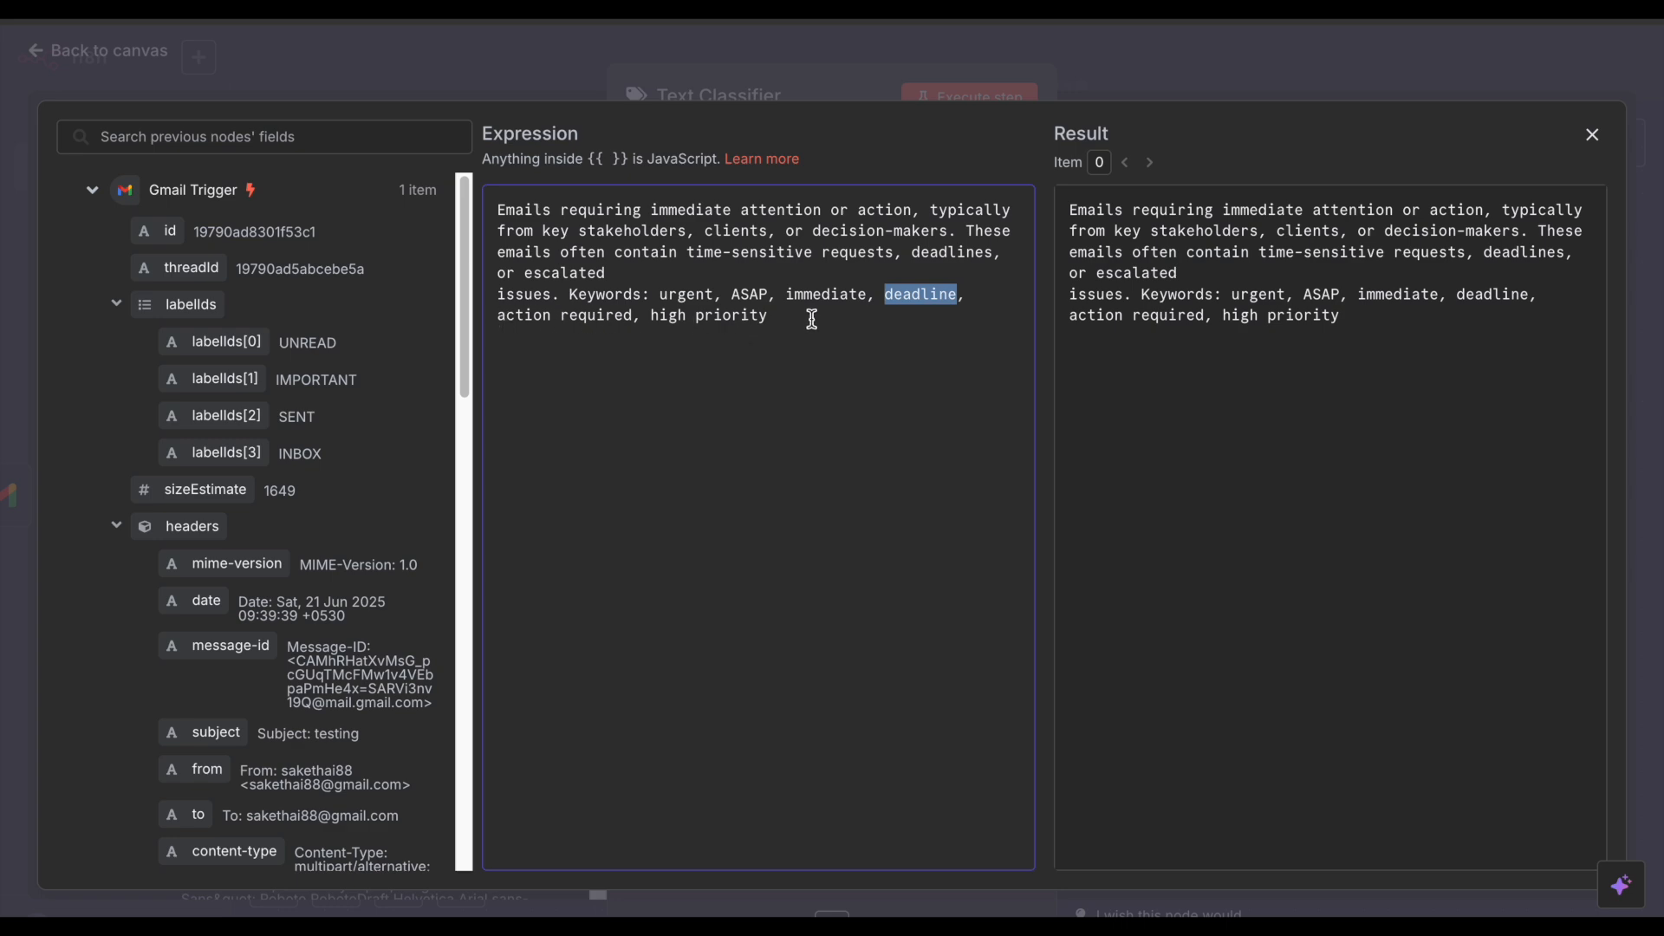
pyautogui.click(1291, 66)
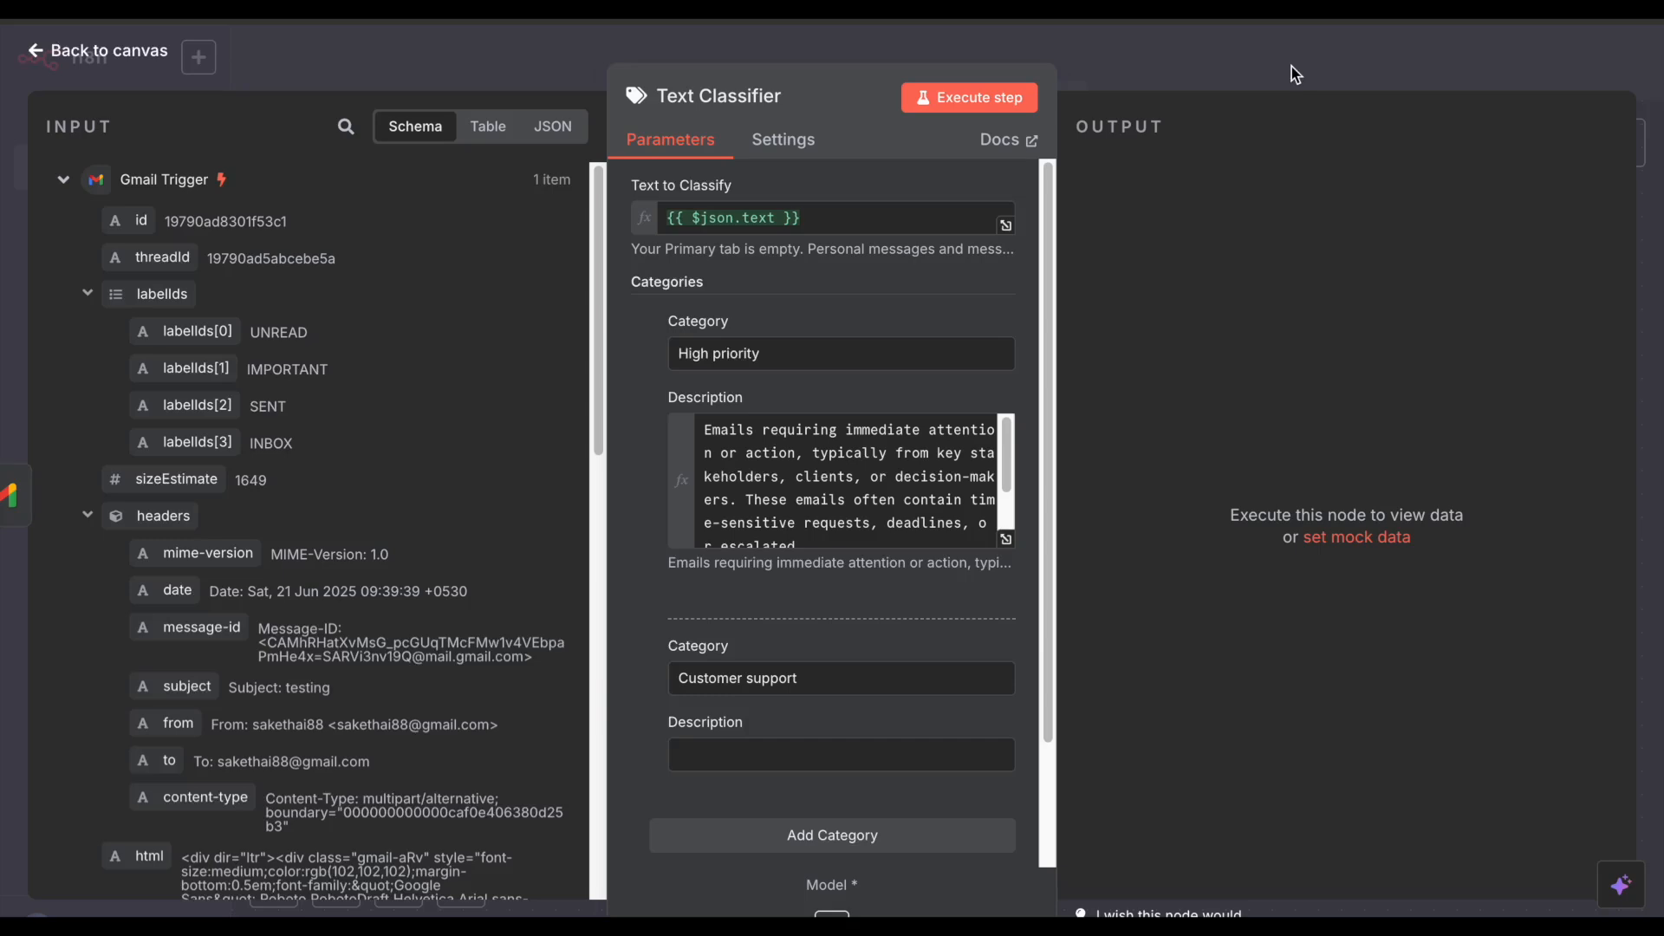
pyautogui.click(1291, 66)
# Step: Reopen the Text Classifier and make the Customer support description an expression in the expanded editor
pyautogui.doubleClick(1003, 376)
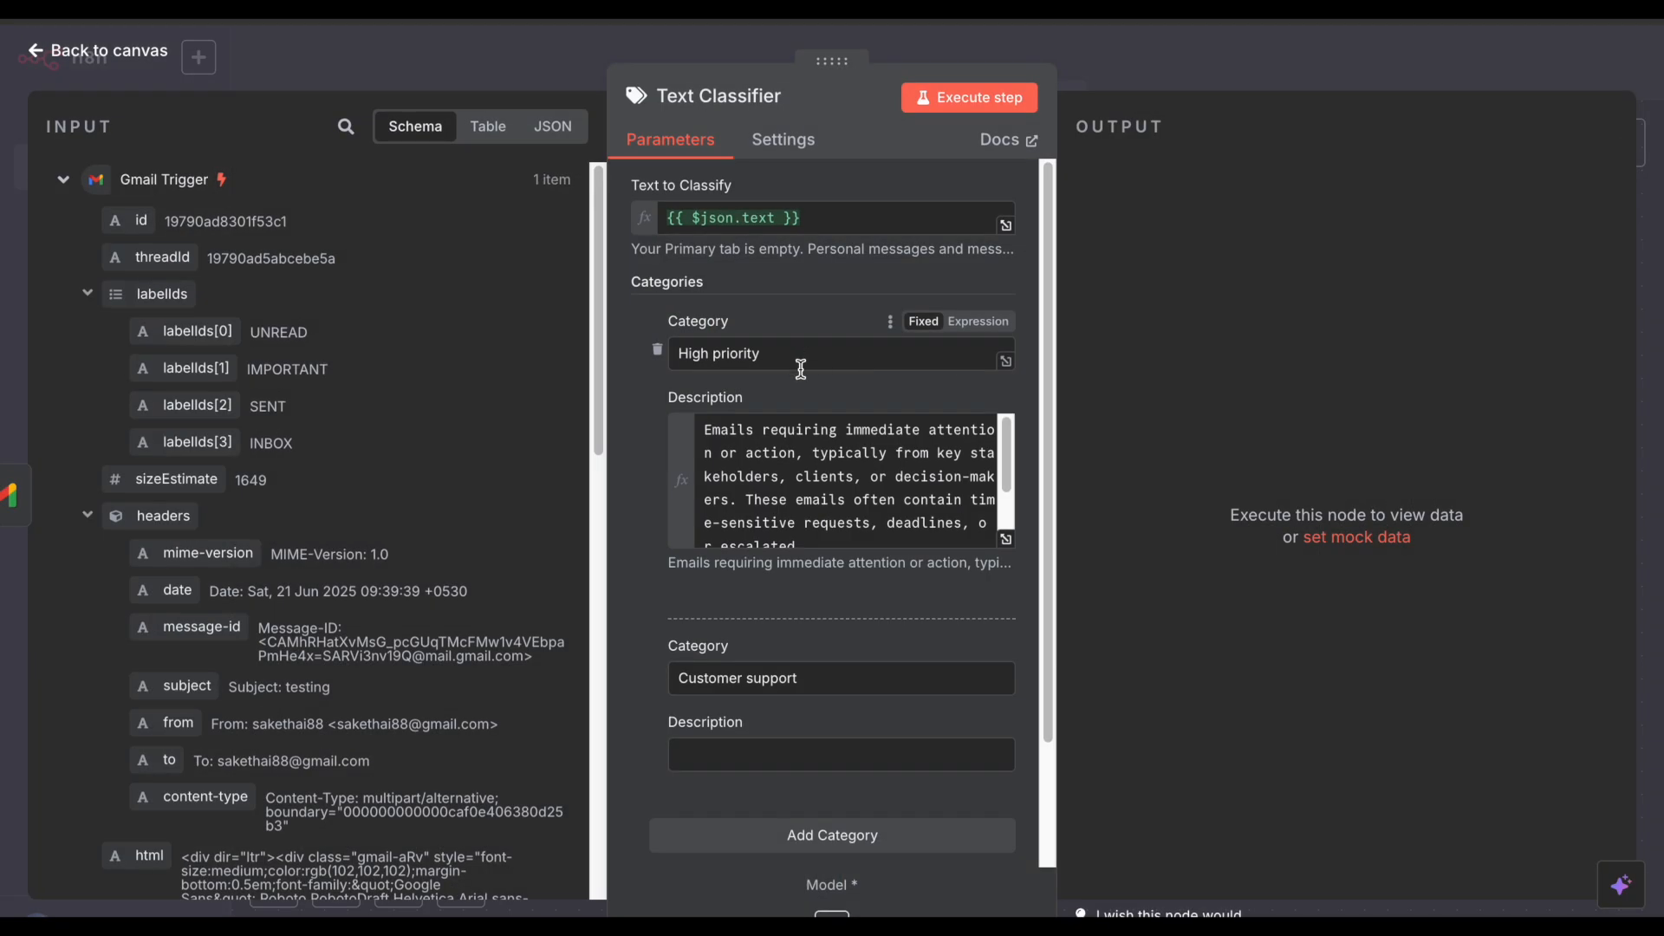
pyautogui.scroll(-2, 796, 365)
pyautogui.click(780, 532)
pyautogui.click(816, 604)
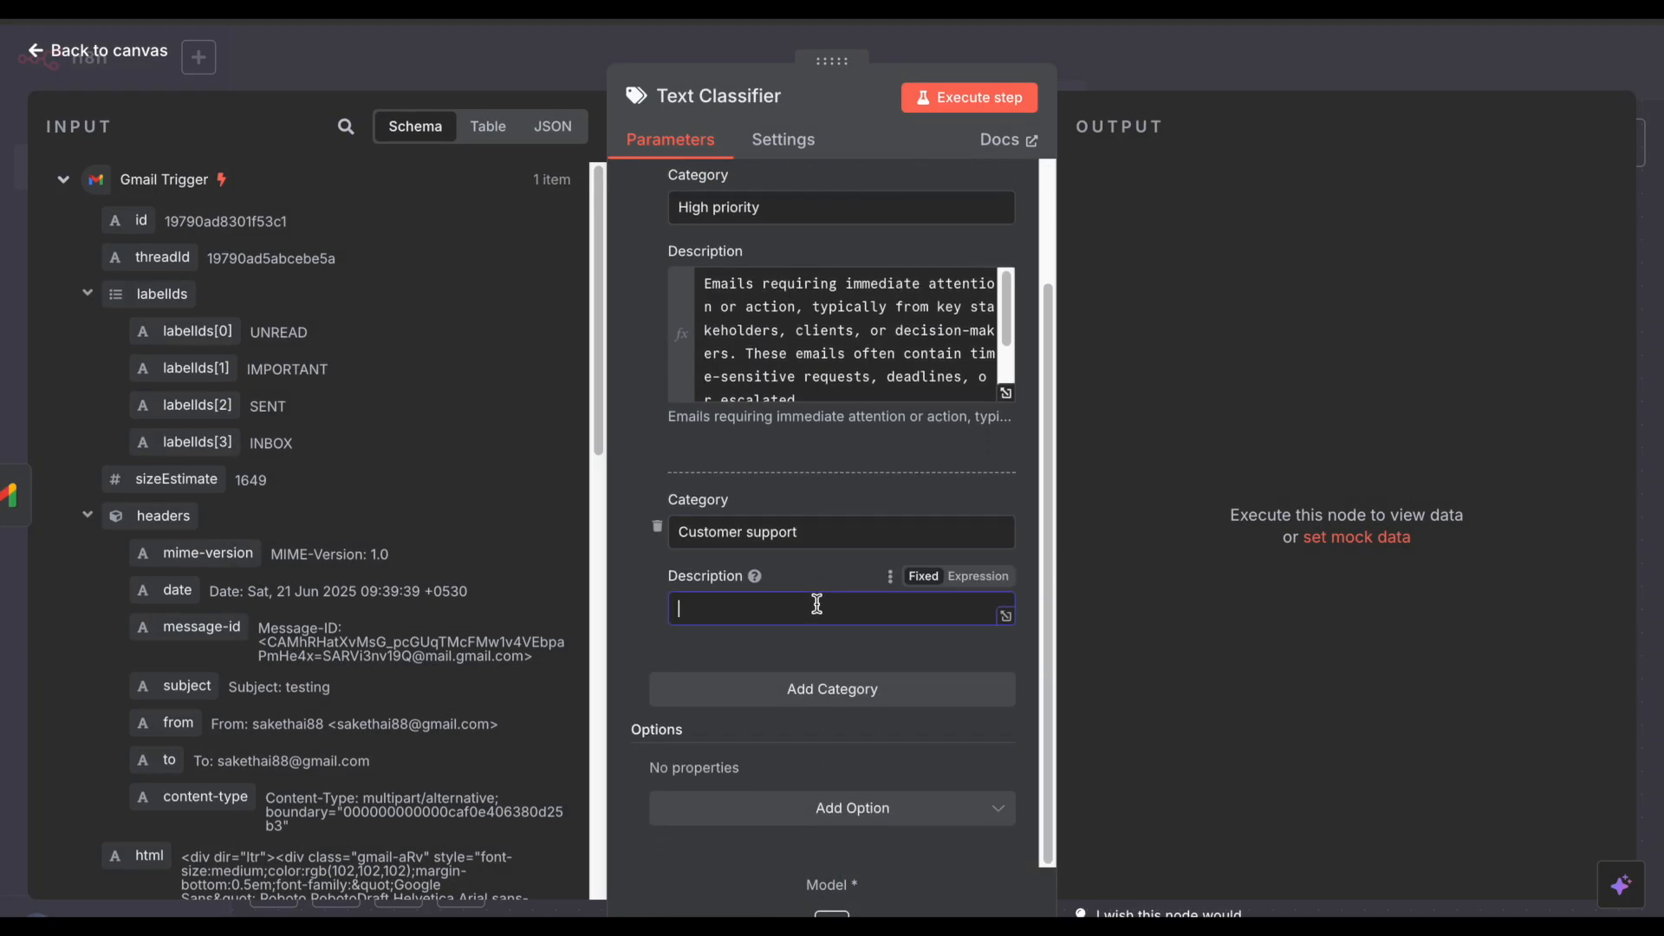
pyautogui.click(980, 577)
pyautogui.click(1007, 616)
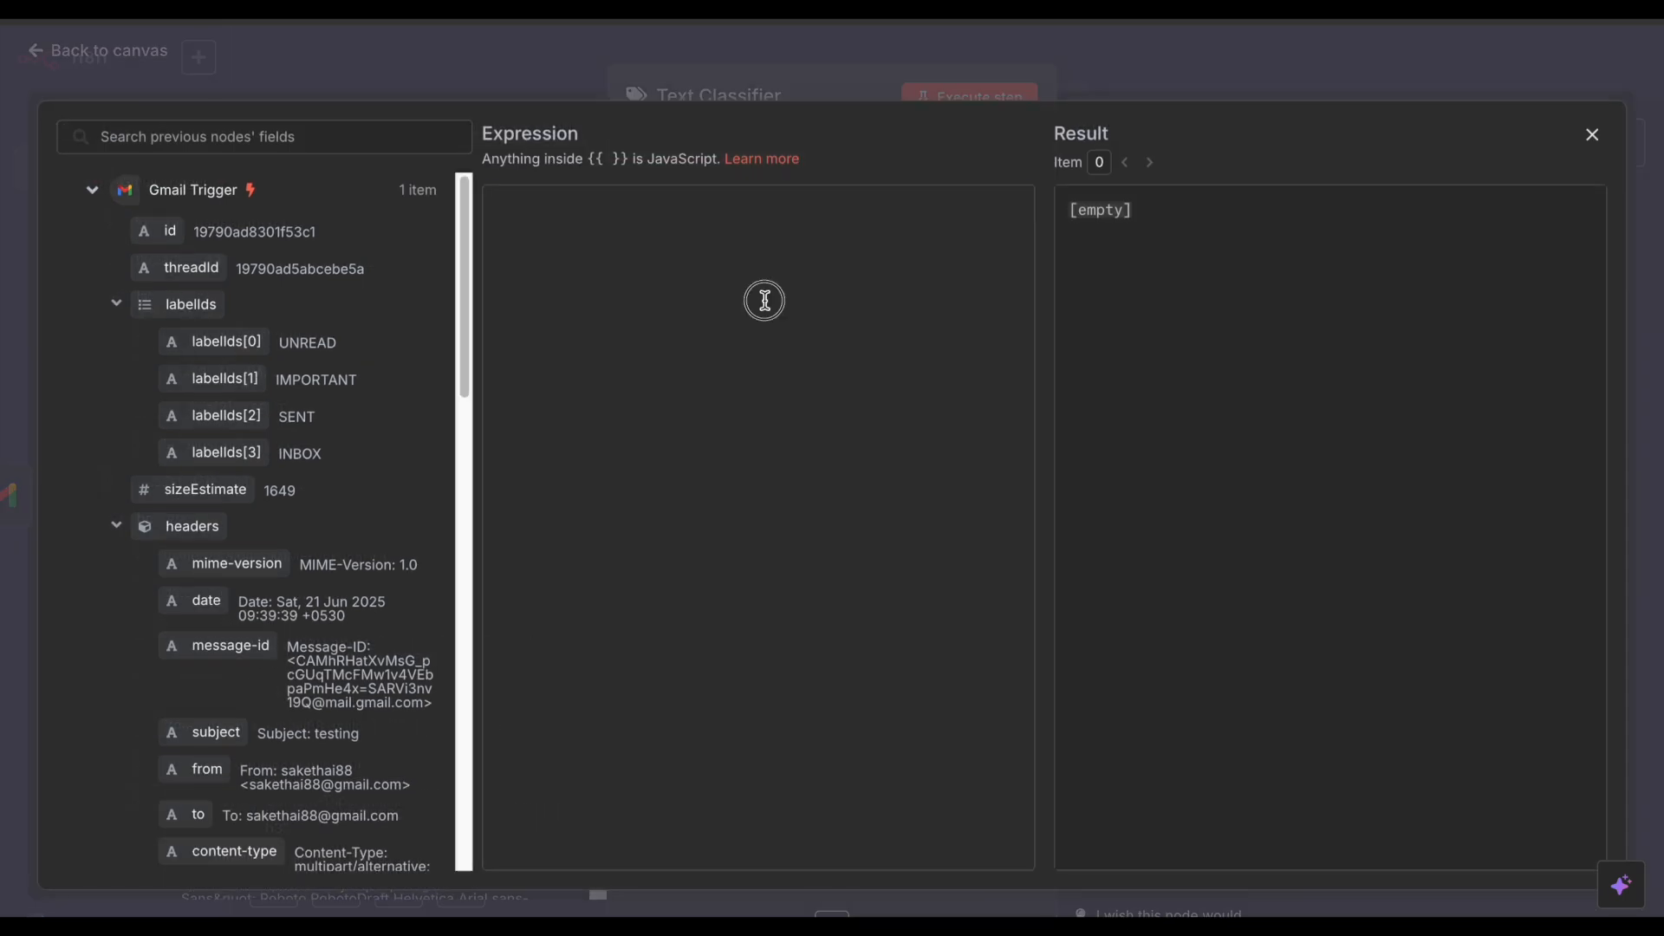
# Step: Paste the Customer support description with keywords request, inquiry, support, question and feedback
pyautogui.write('Emails related to ongoing communication with current clients or customers, including service requests, feedback, support tickets, and inquiries. Keywords: request, inquiry, support, question, follow-up, feedback')
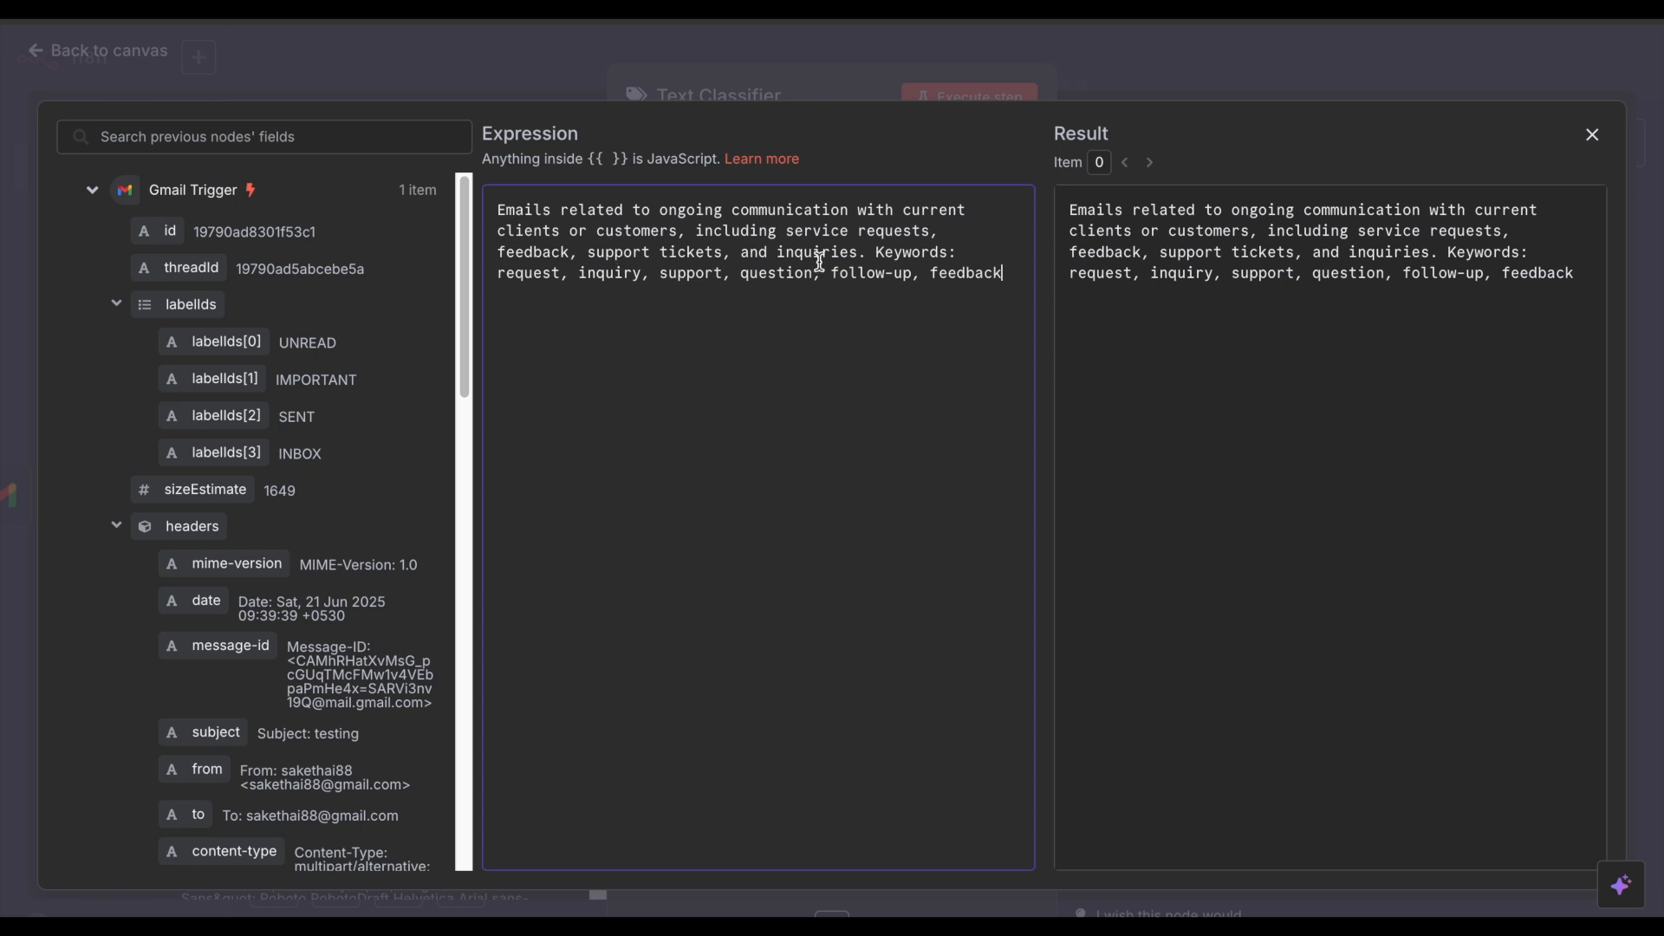
pyautogui.doubleClick(535, 276)
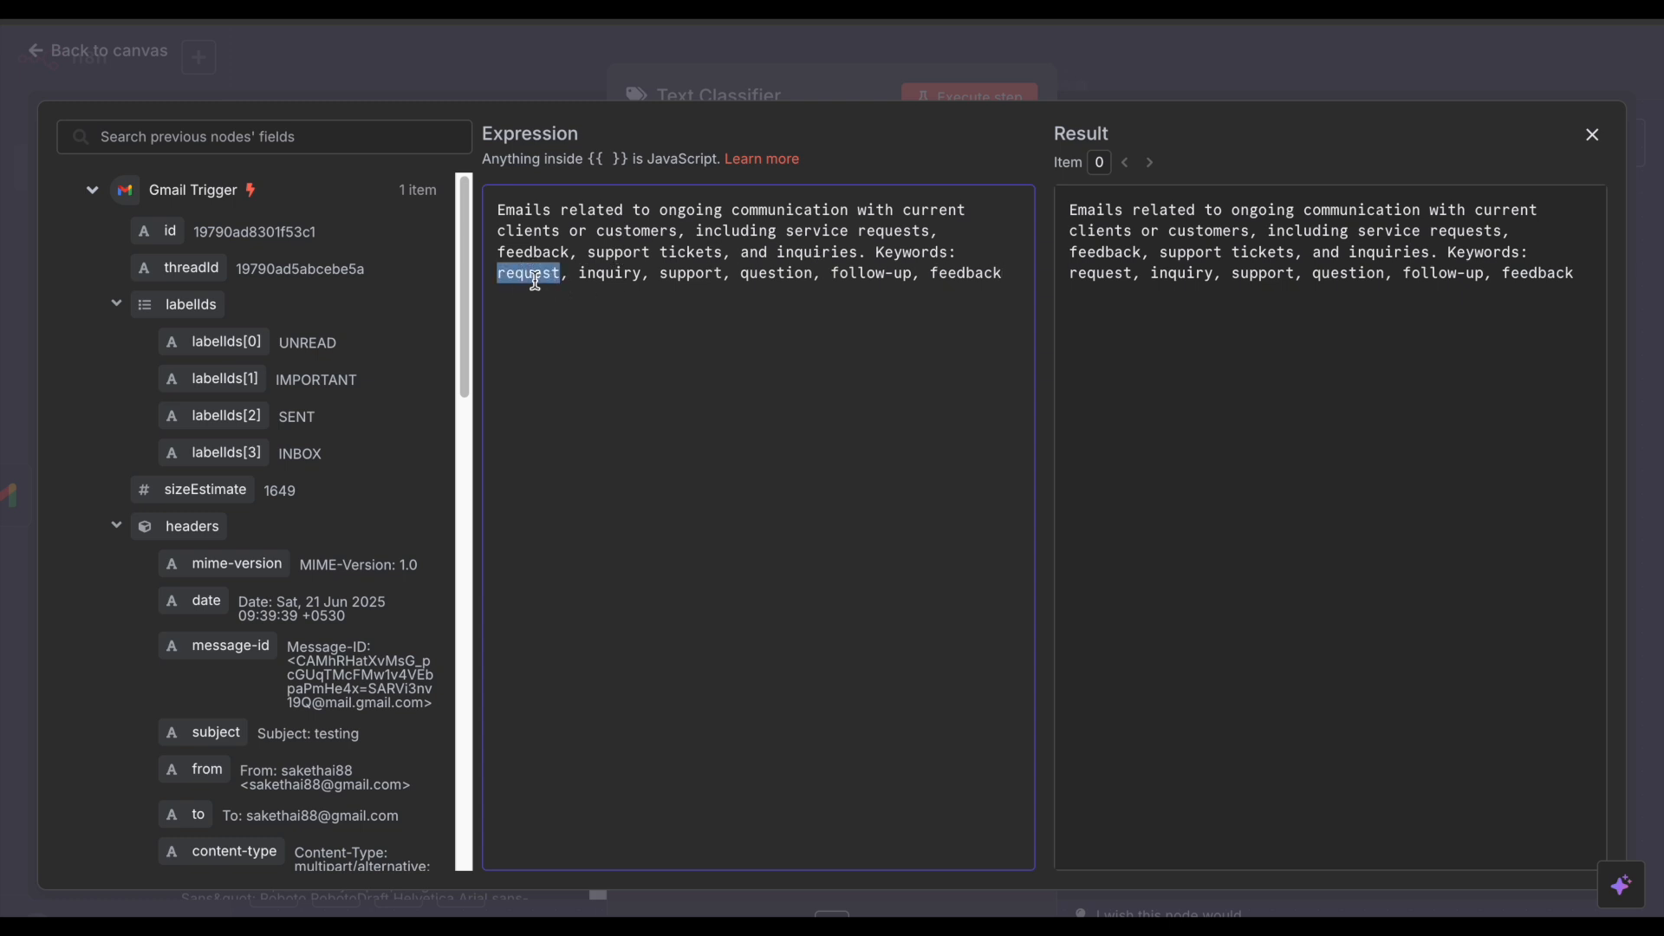
pyautogui.doubleClick(631, 274)
pyautogui.doubleClick(691, 276)
pyautogui.doubleClick(761, 277)
pyautogui.doubleClick(970, 276)
pyautogui.click(858, 319)
pyautogui.click(1239, 87)
pyautogui.scroll(-4, 808, 440)
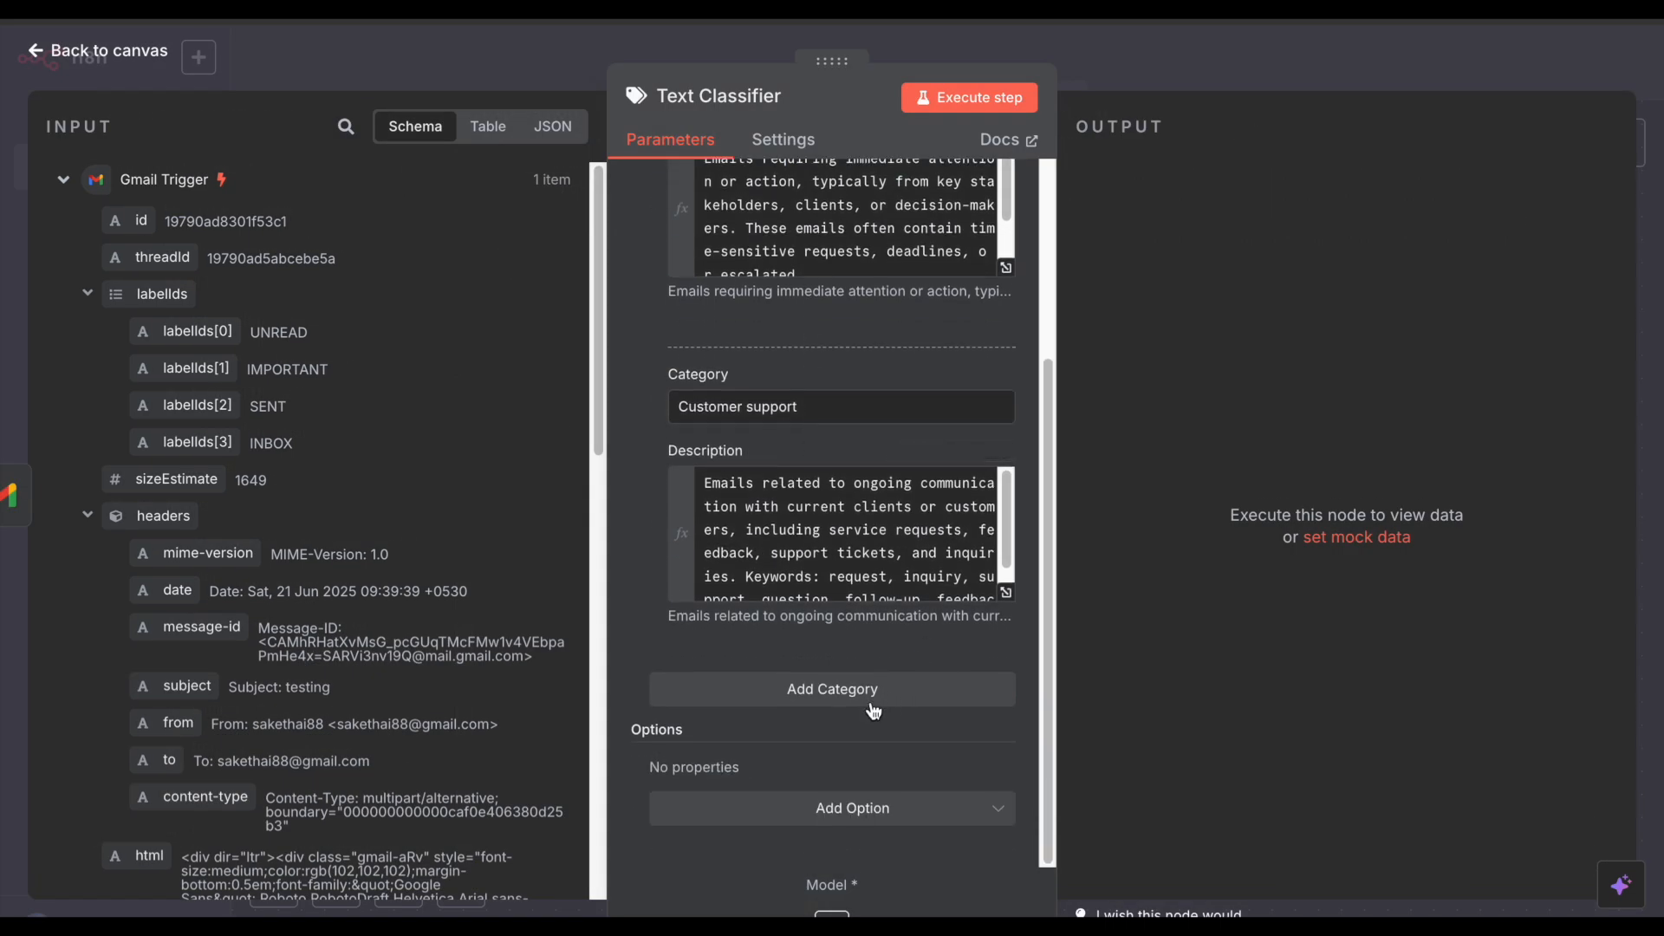
# Step: Add two more categories named 'promotion' and 'finance/billing' with their descriptions
pyautogui.click(869, 703)
pyautogui.scroll(-2, 793, 650)
pyautogui.click(737, 535)
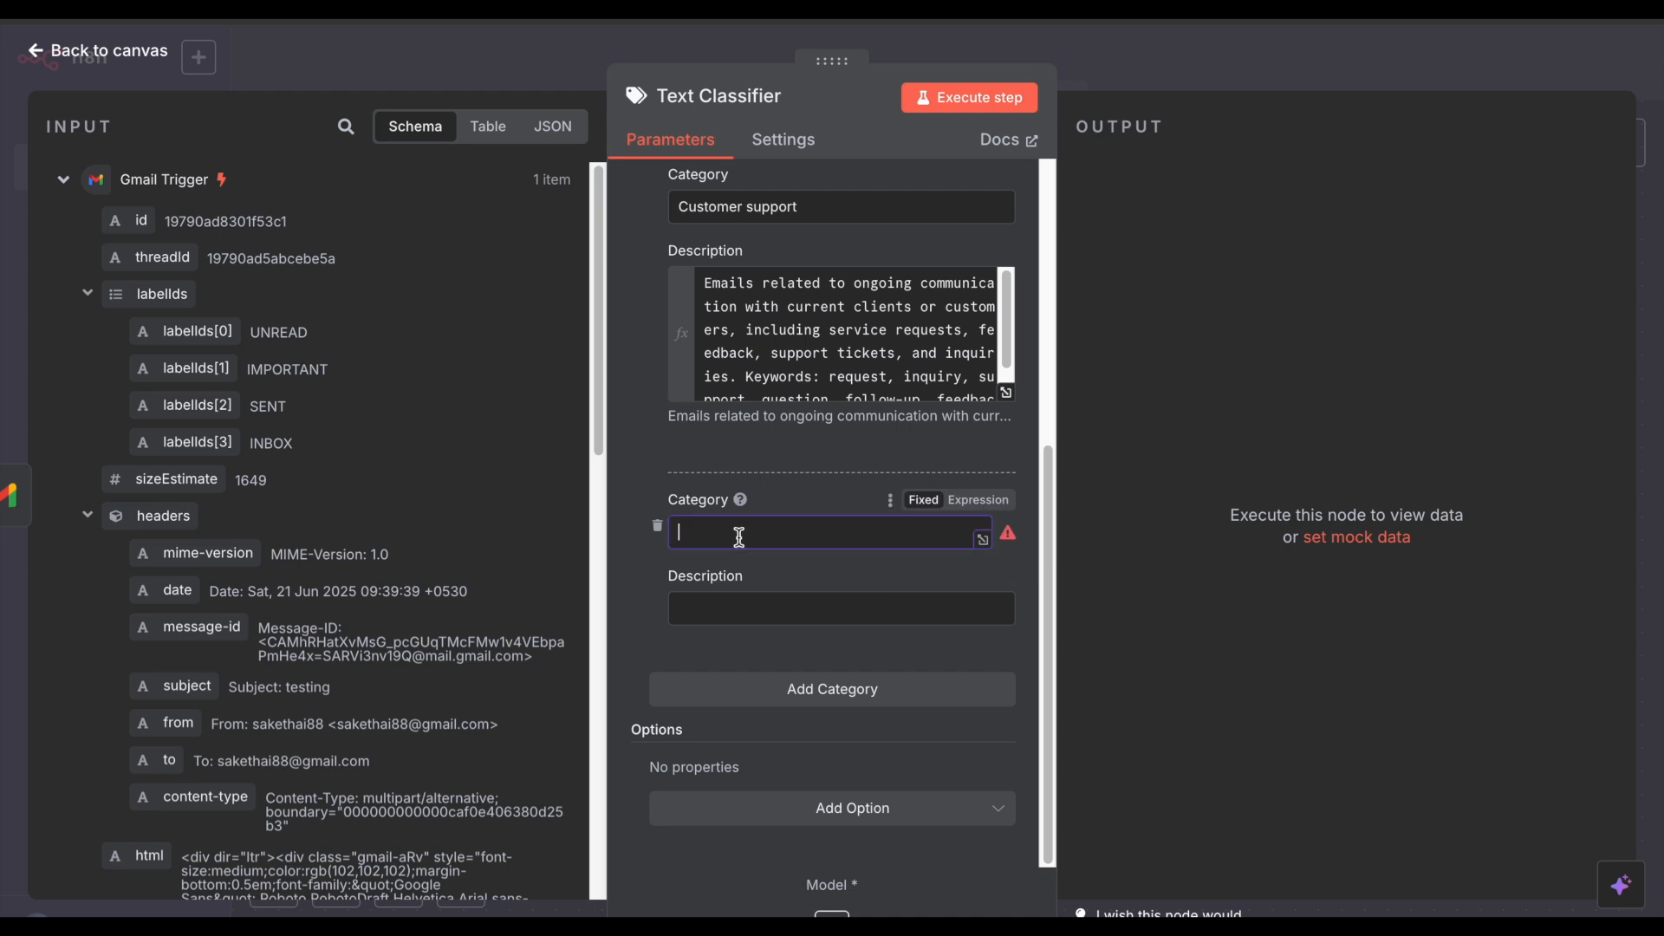
pyautogui.write('promotion')
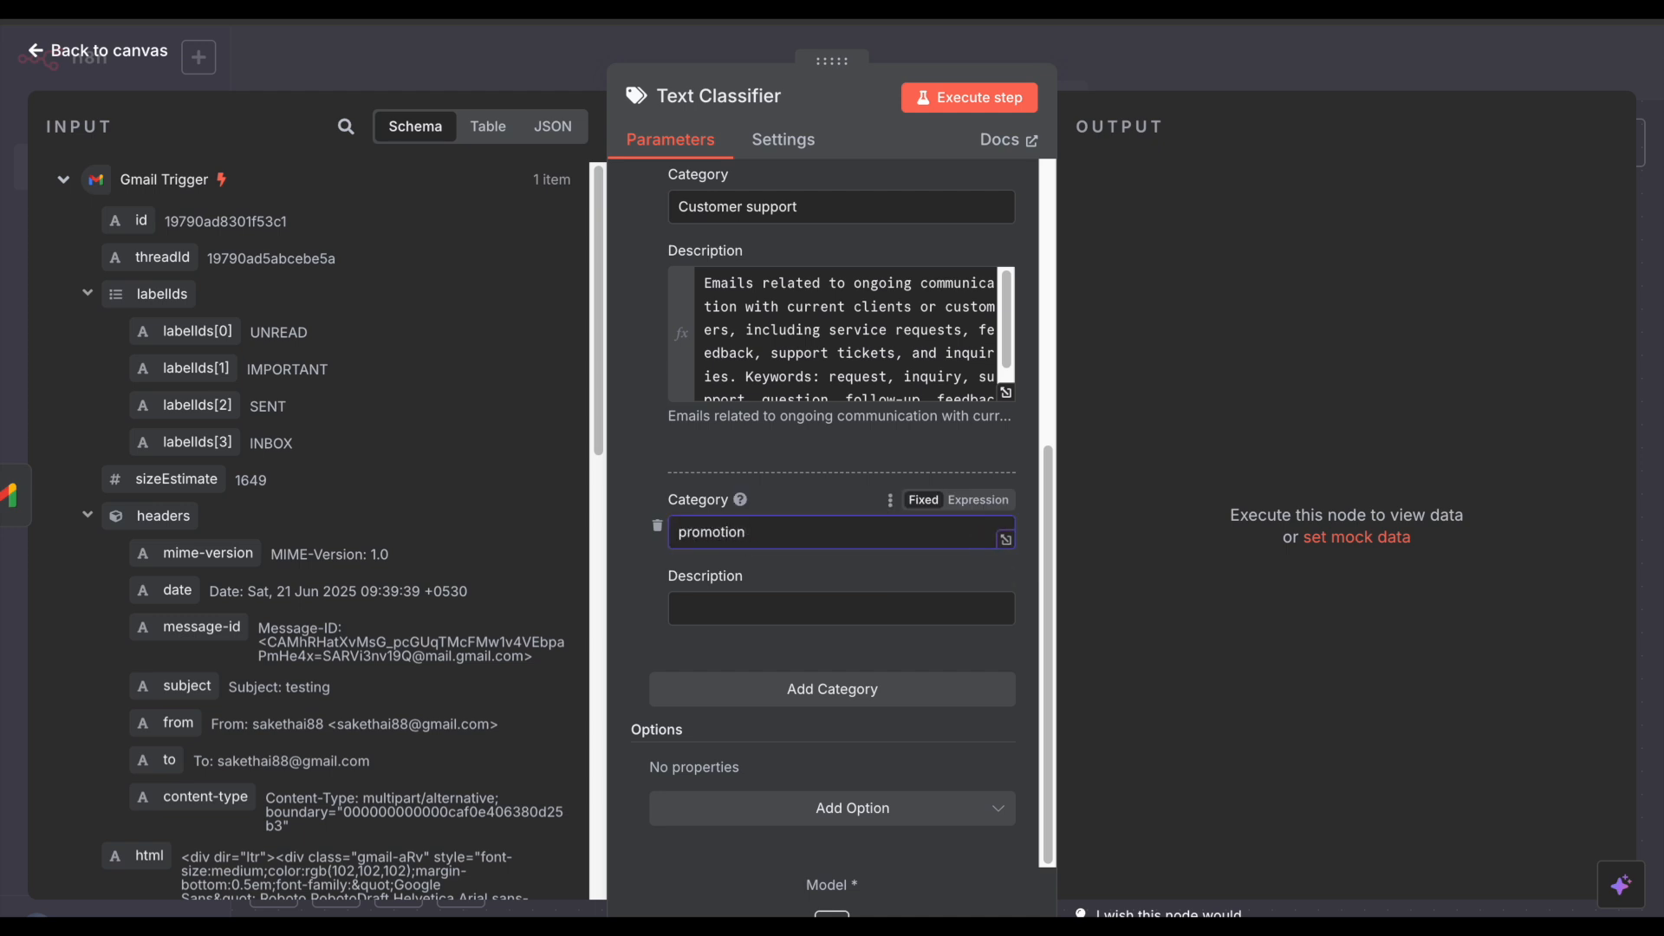
pyautogui.click(734, 611)
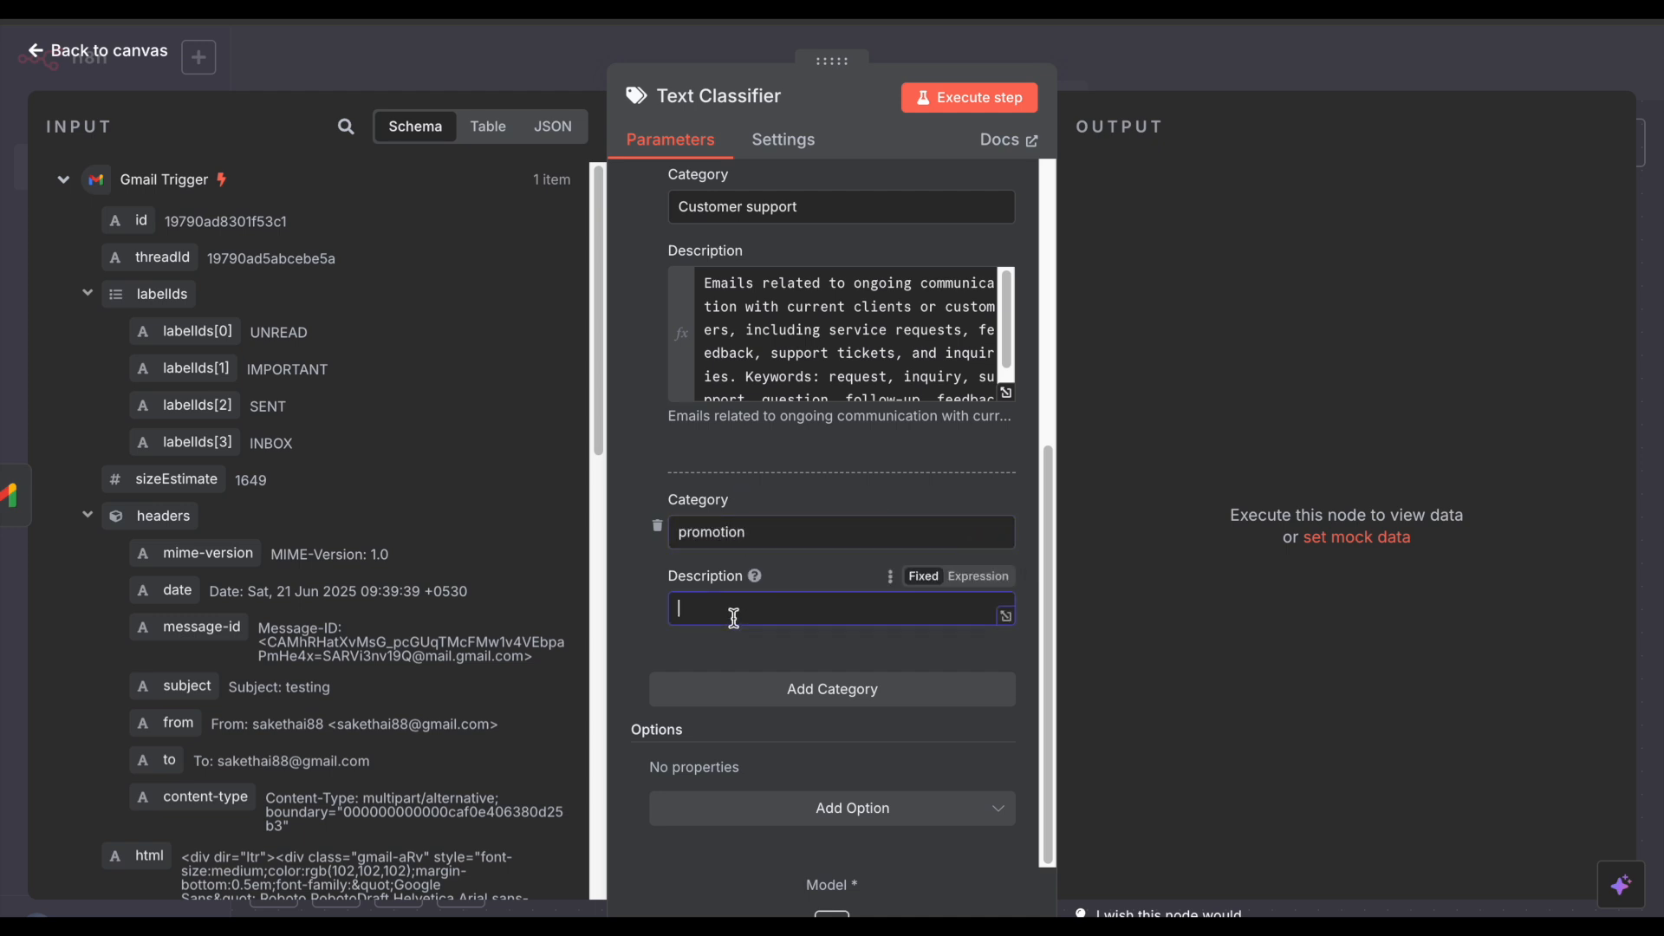
pyautogui.click(791, 692)
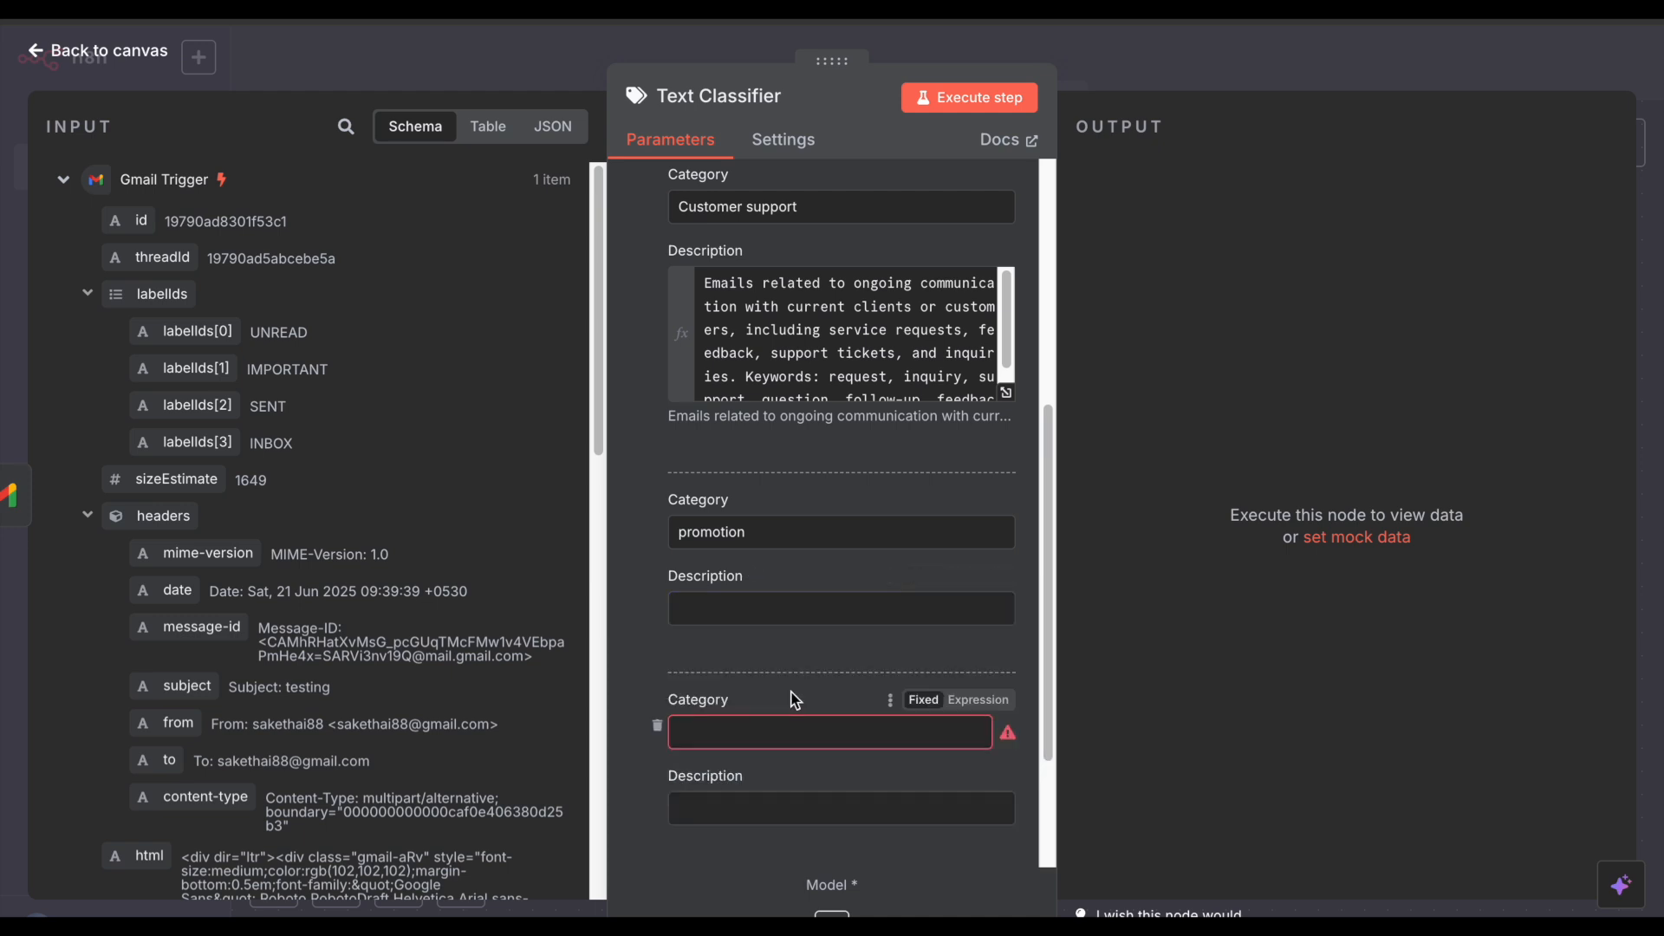
pyautogui.click(774, 733)
pyautogui.write('finance/billing')
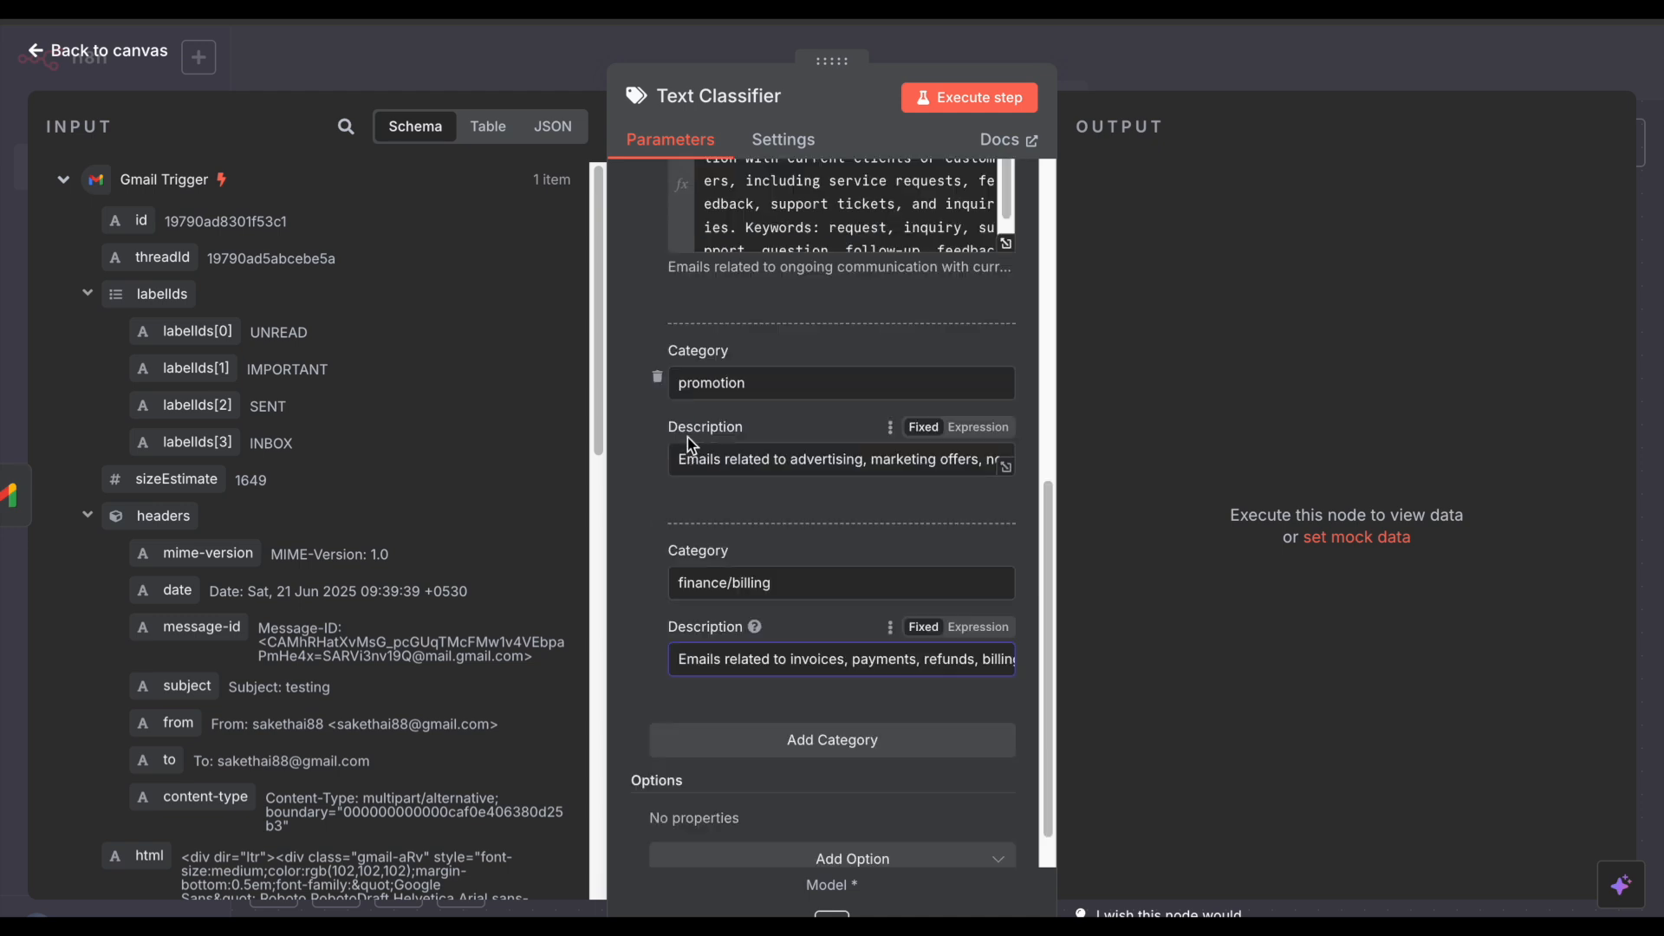
# Step: Review the full promotion and finance/billing descriptions in the expanded view
pyautogui.click(748, 461)
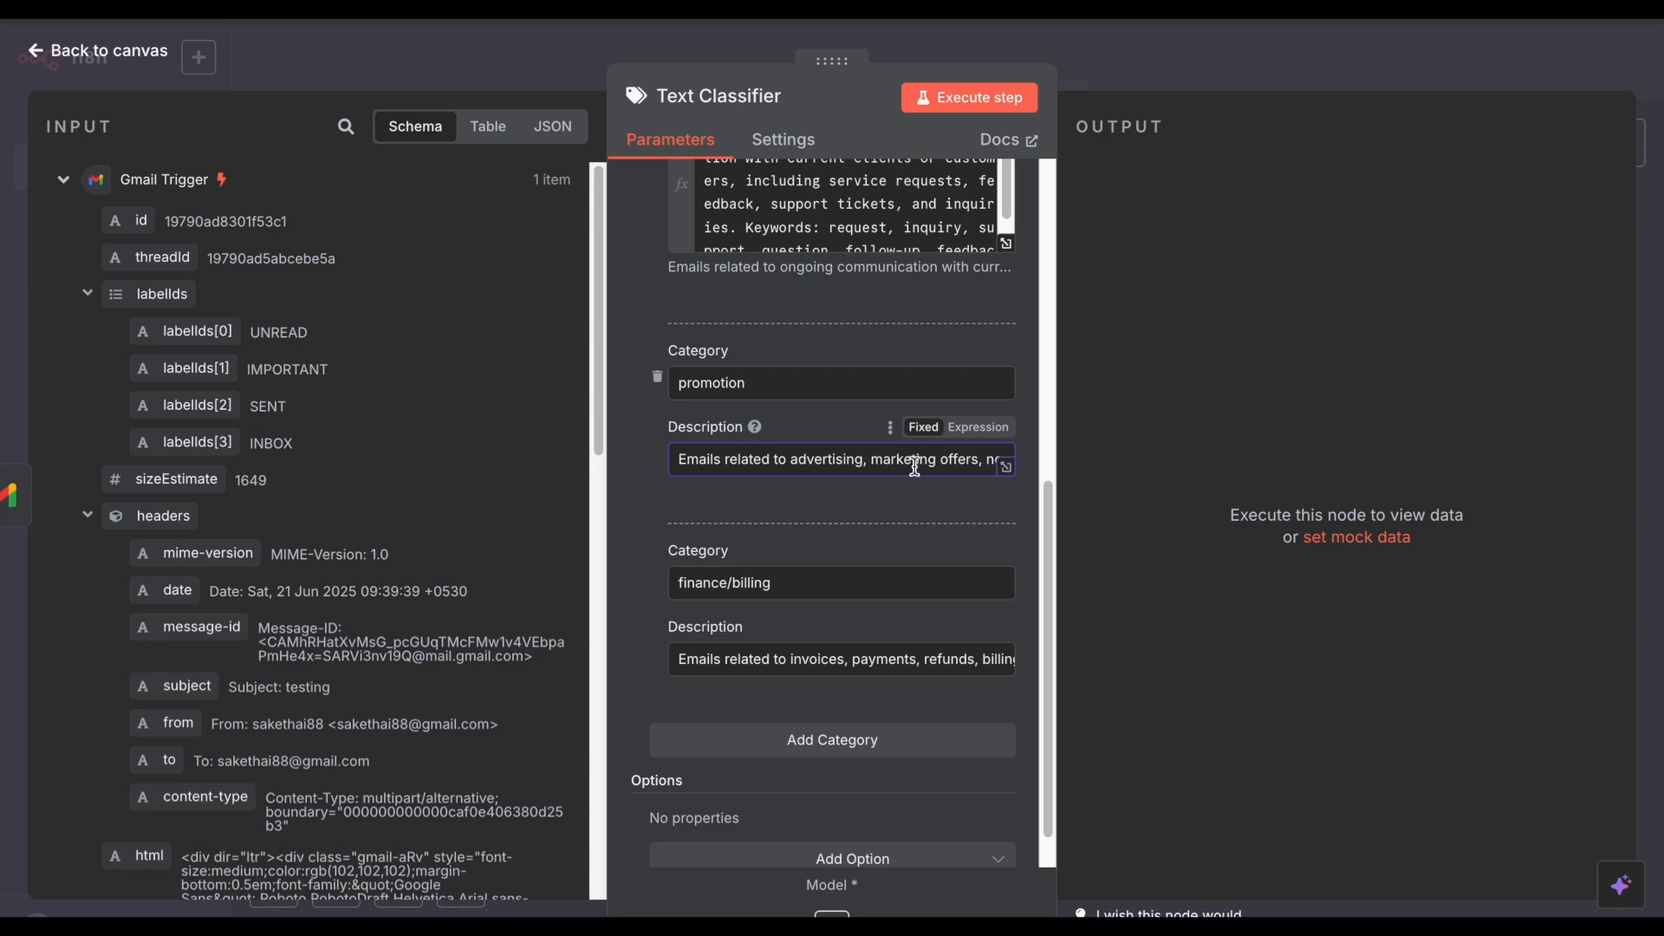
pyautogui.click(1005, 468)
pyautogui.doubleClick(739, 343)
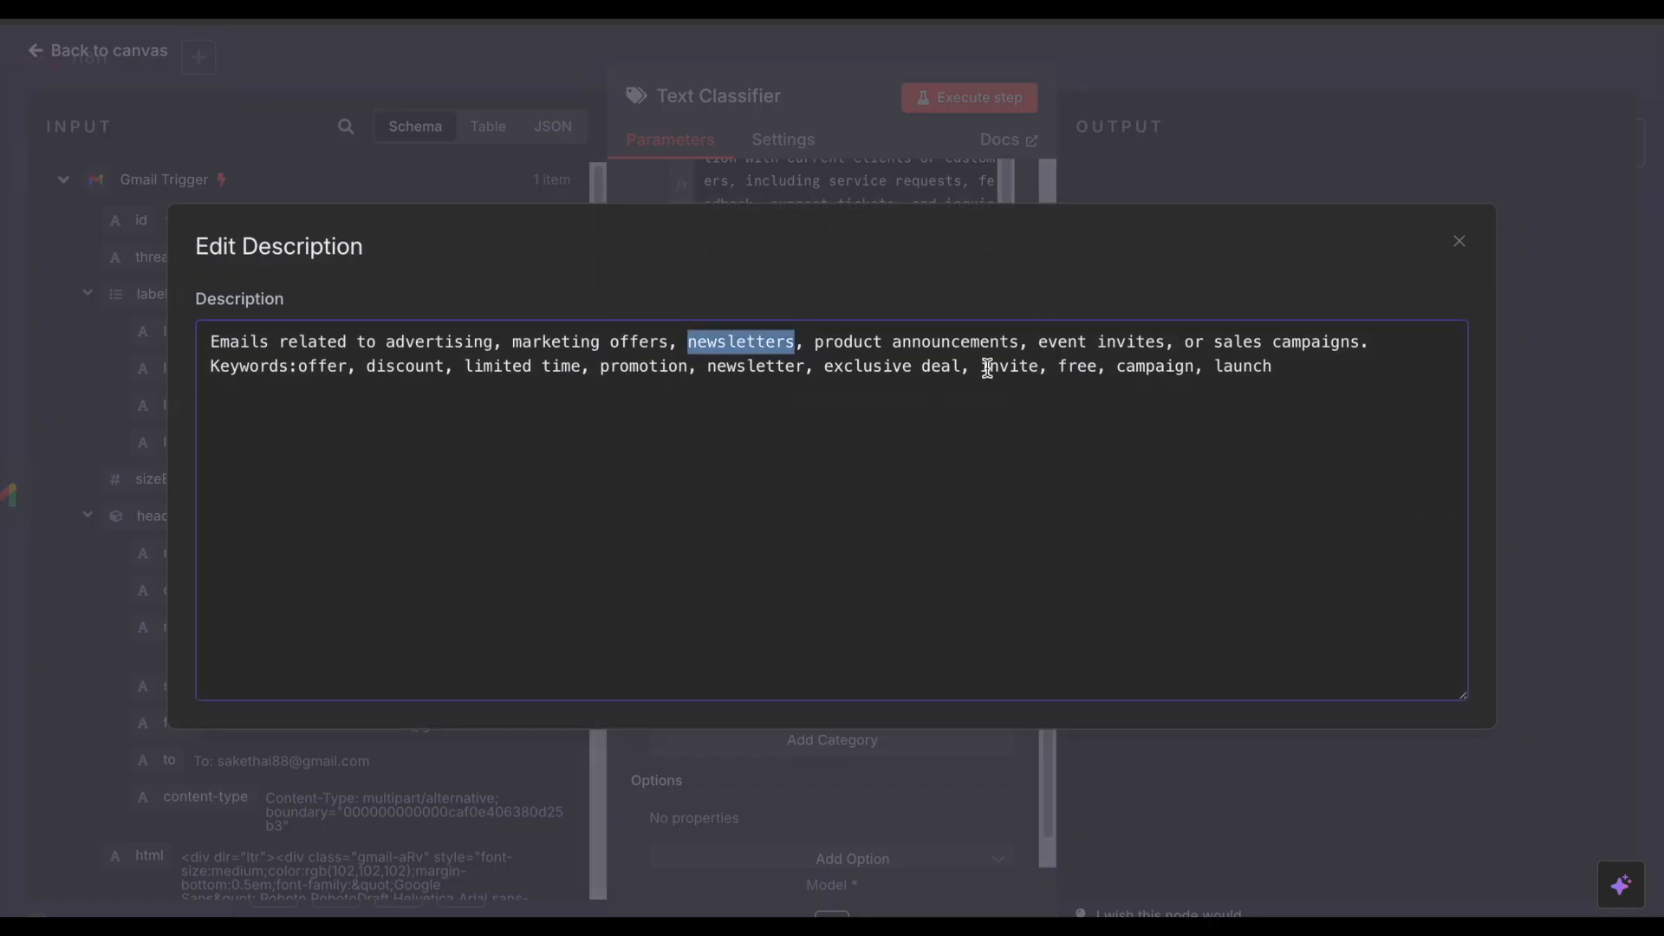
pyautogui.click(1505, 146)
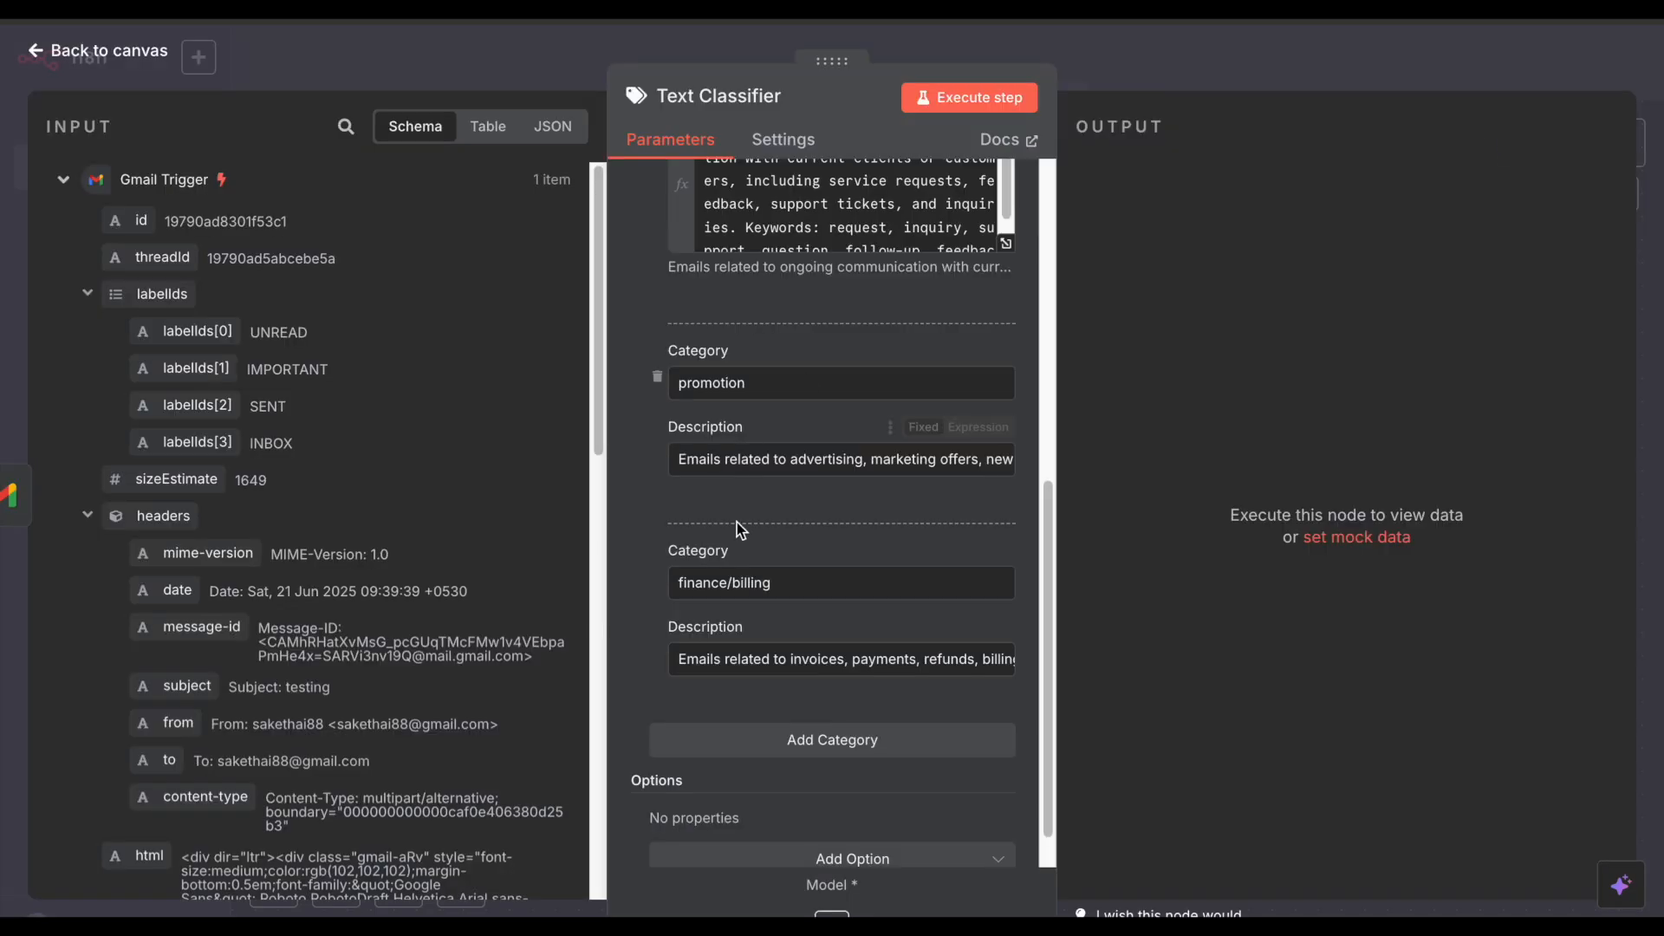
pyautogui.scroll(-1, 867, 537)
pyautogui.click(1006, 616)
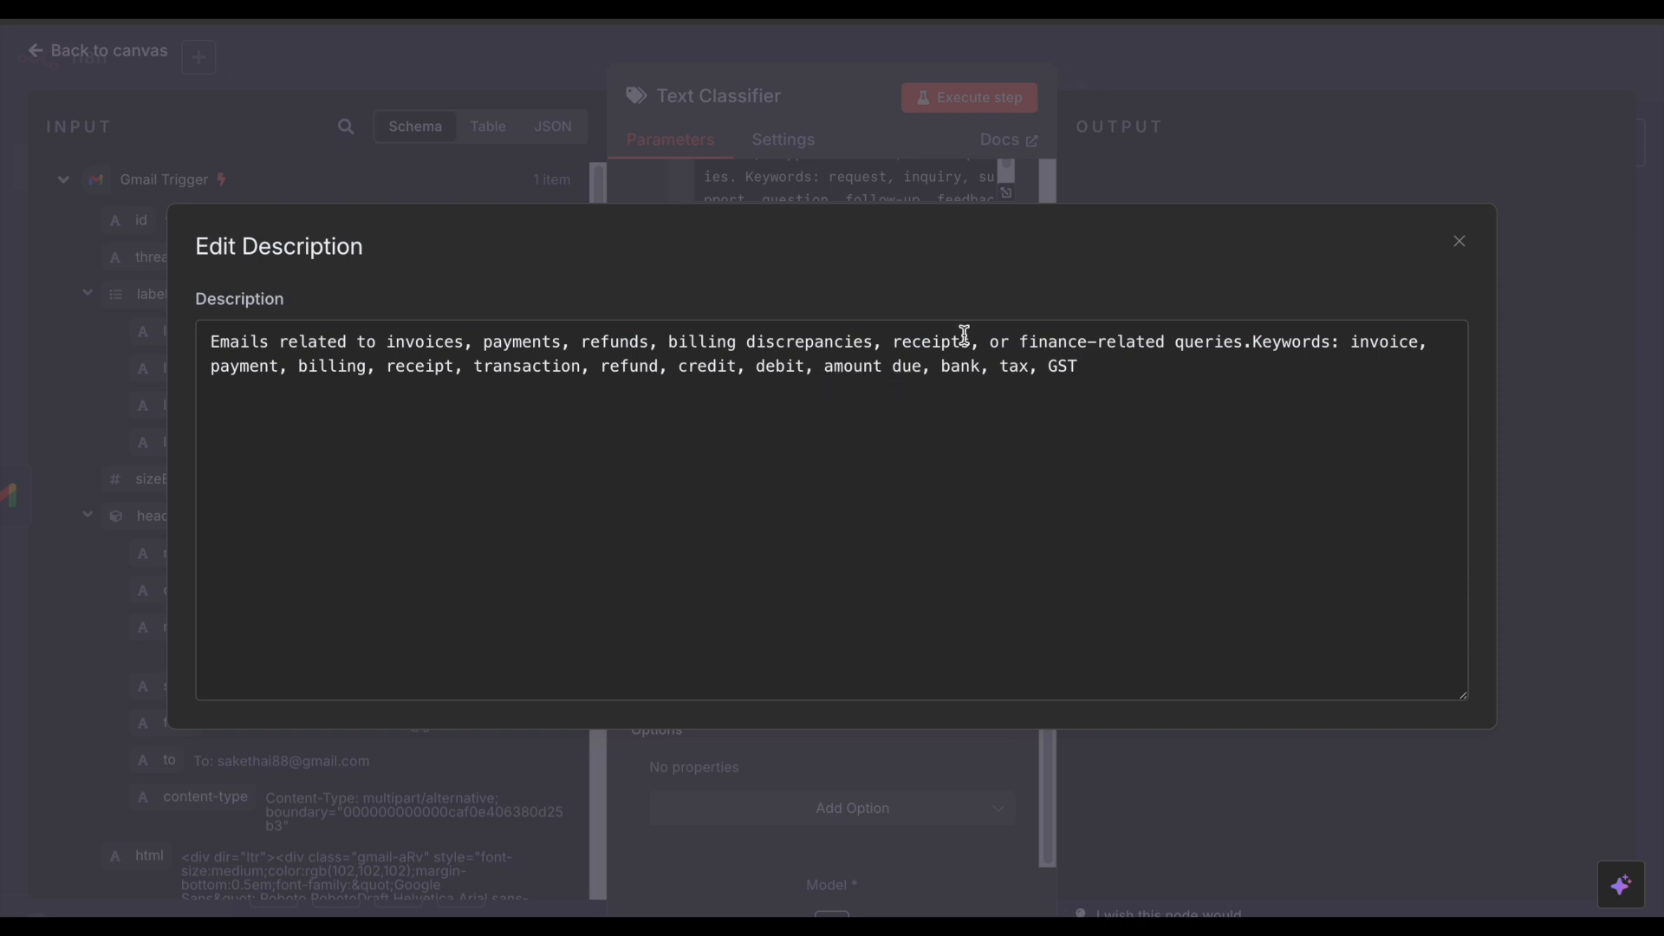
pyautogui.click(1131, 192)
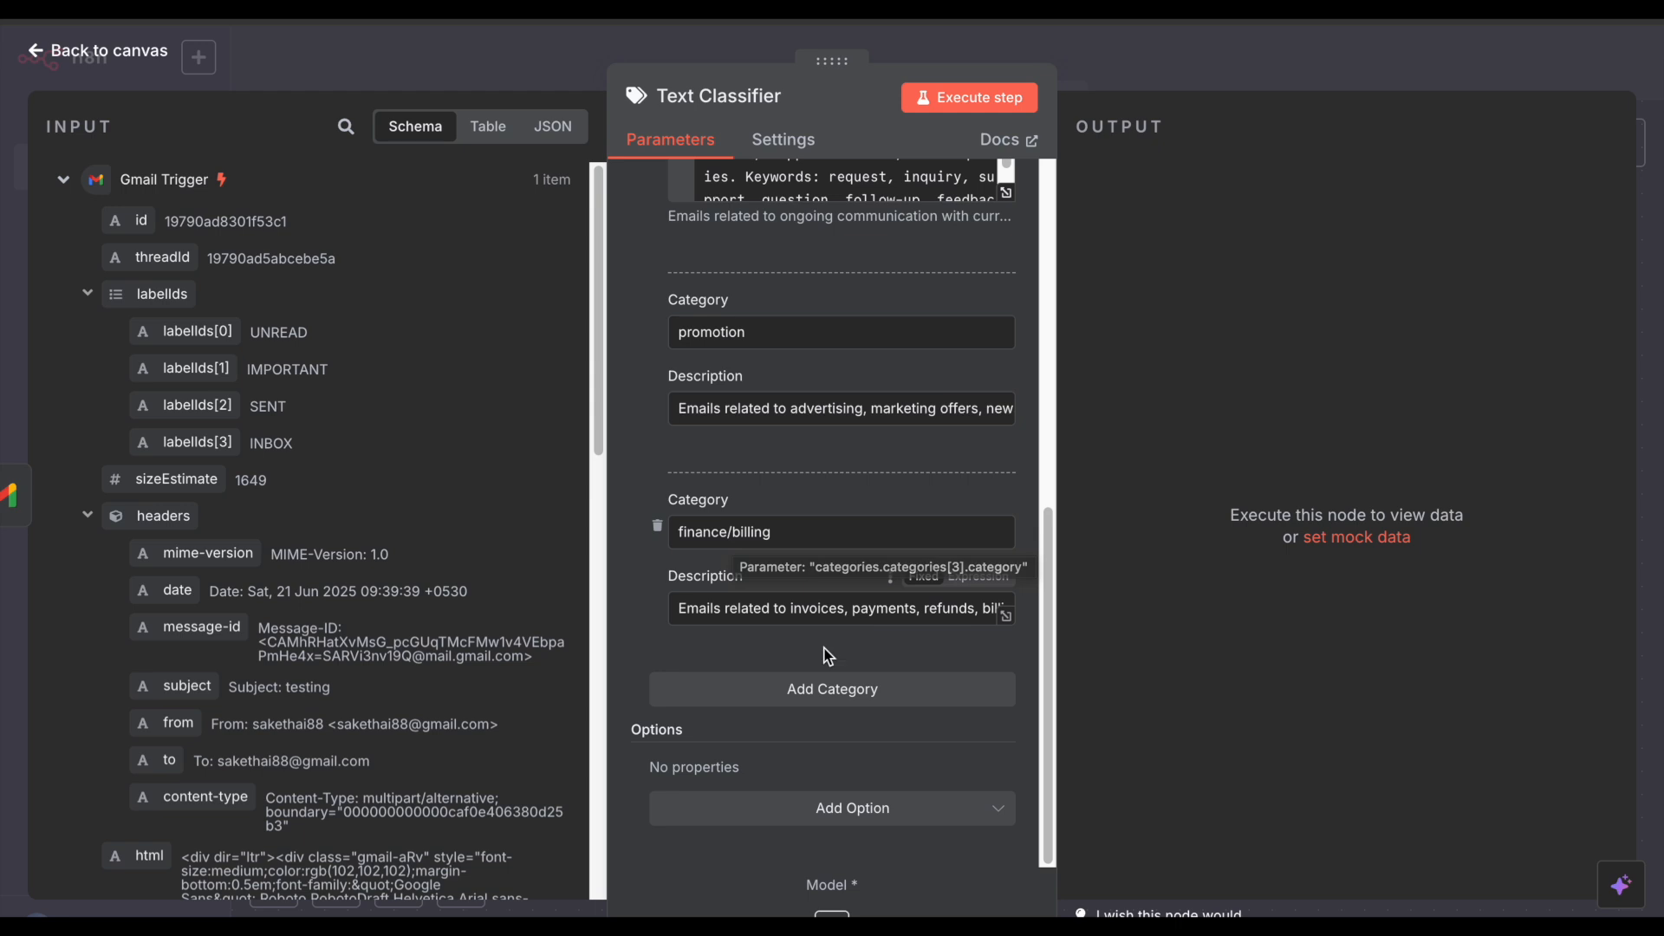
# Step: Add the System Prompt Template option to the Text Classifier and review its default text
pyautogui.click(813, 813)
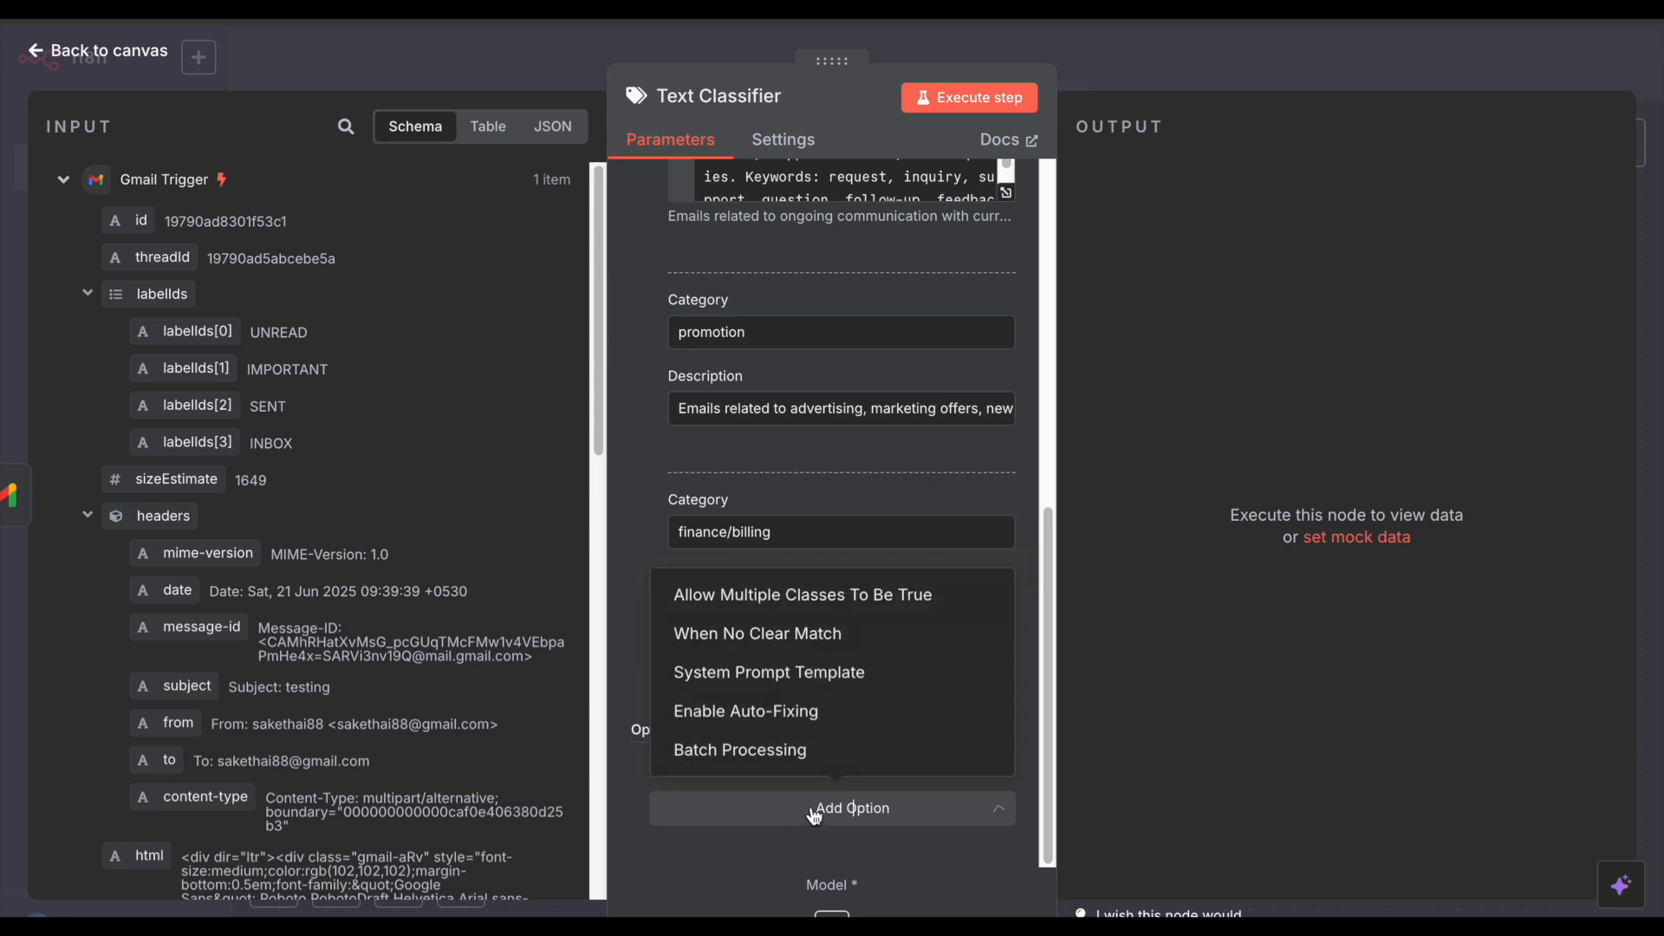
pyautogui.click(792, 678)
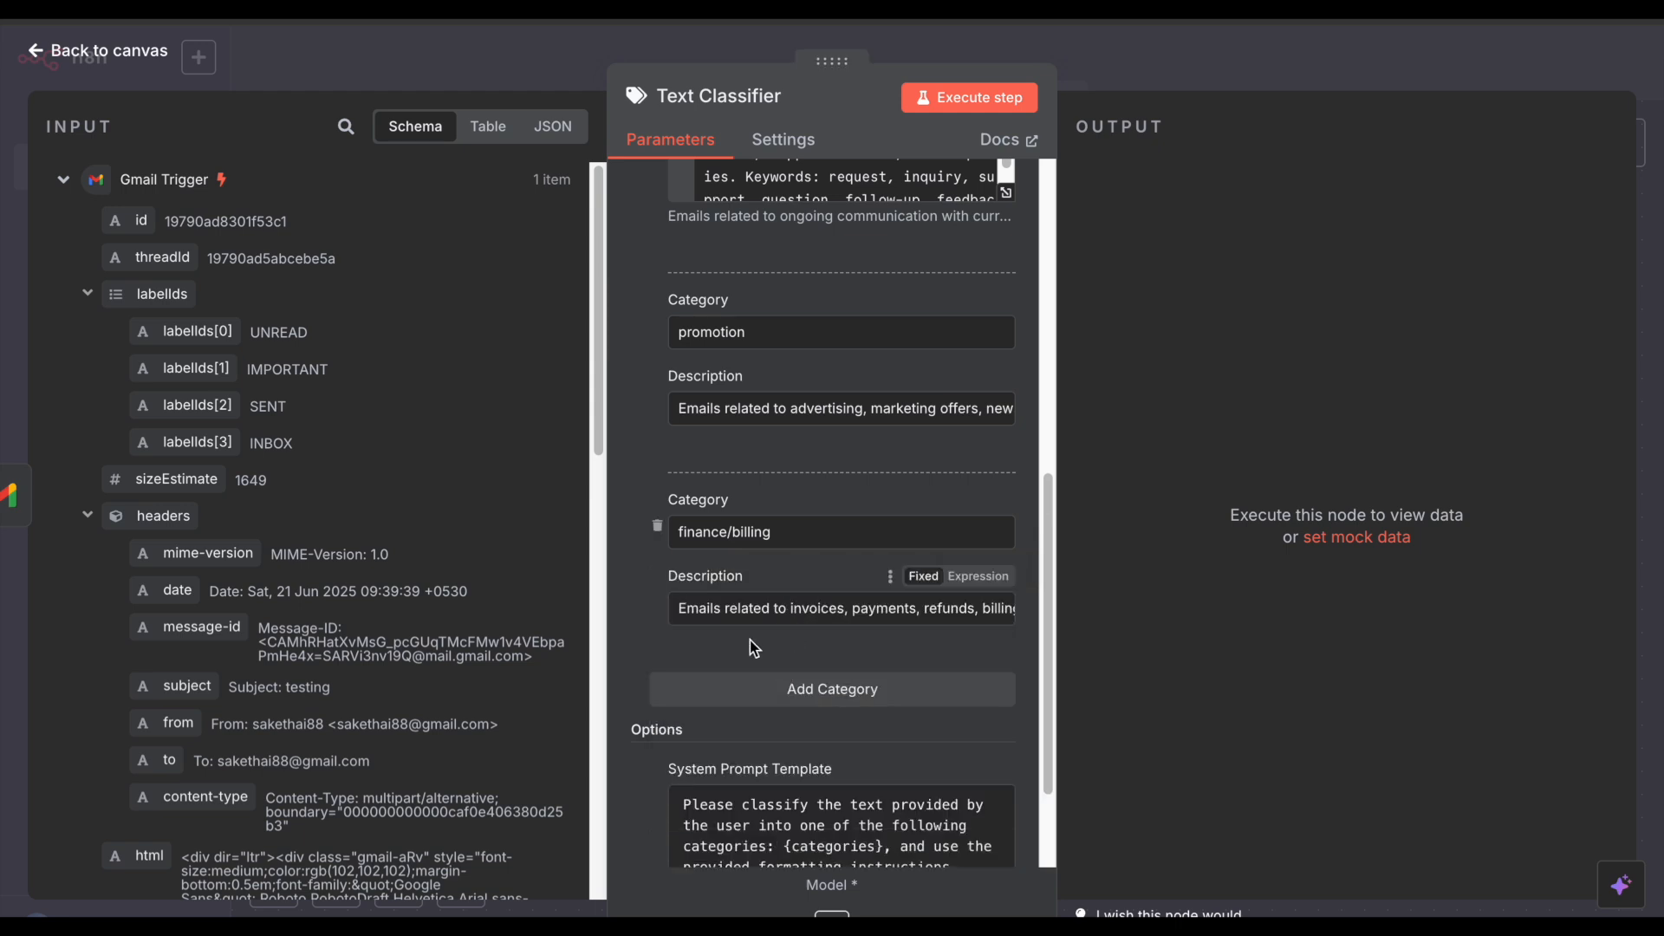
pyautogui.click(826, 742)
pyautogui.scroll(2, 789, 620)
pyautogui.scroll(-2, 767, 589)
pyautogui.scroll(3, 769, 624)
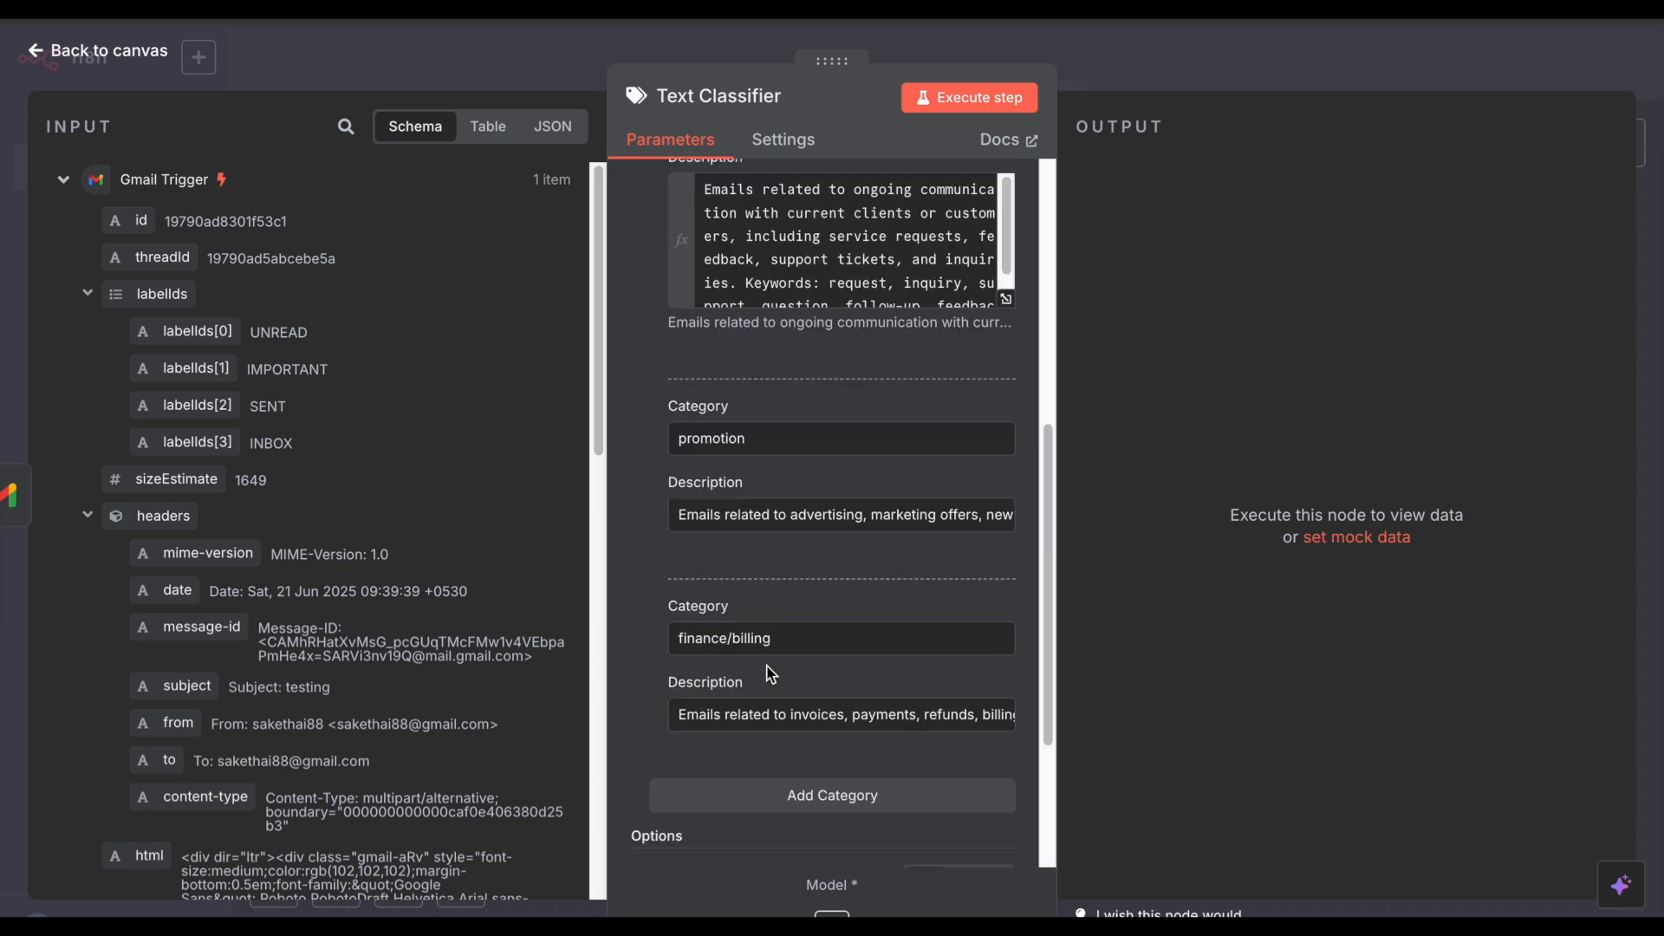
pyautogui.scroll(5, 770, 675)
pyautogui.scroll(-8, 768, 663)
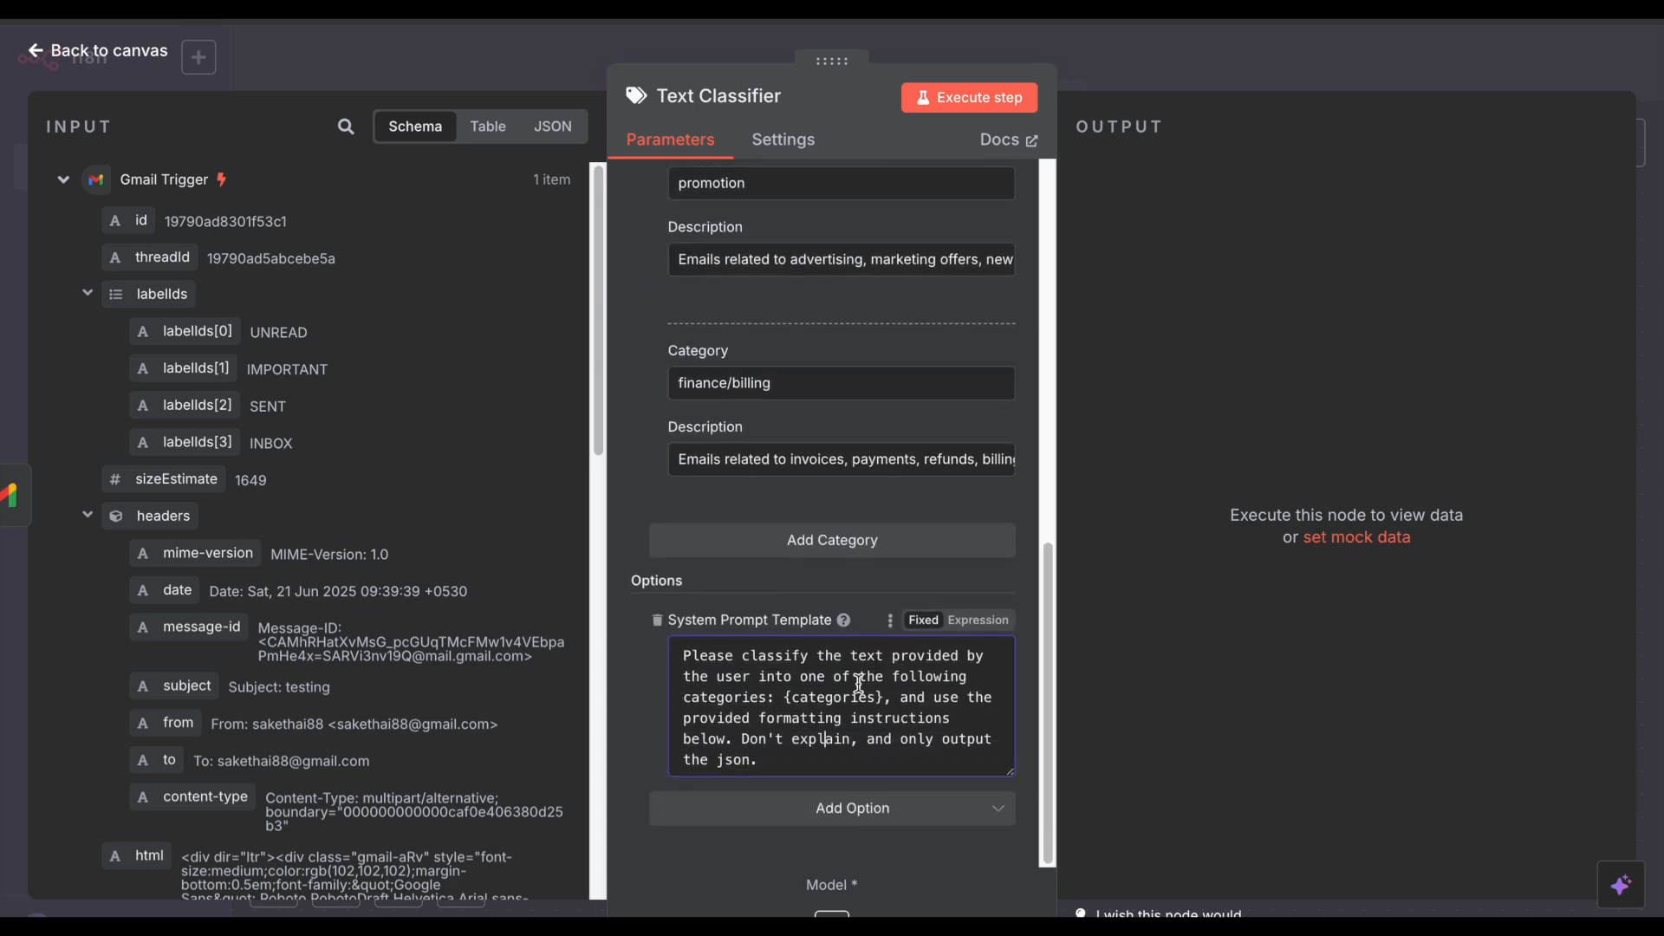
pyautogui.click(1105, 81)
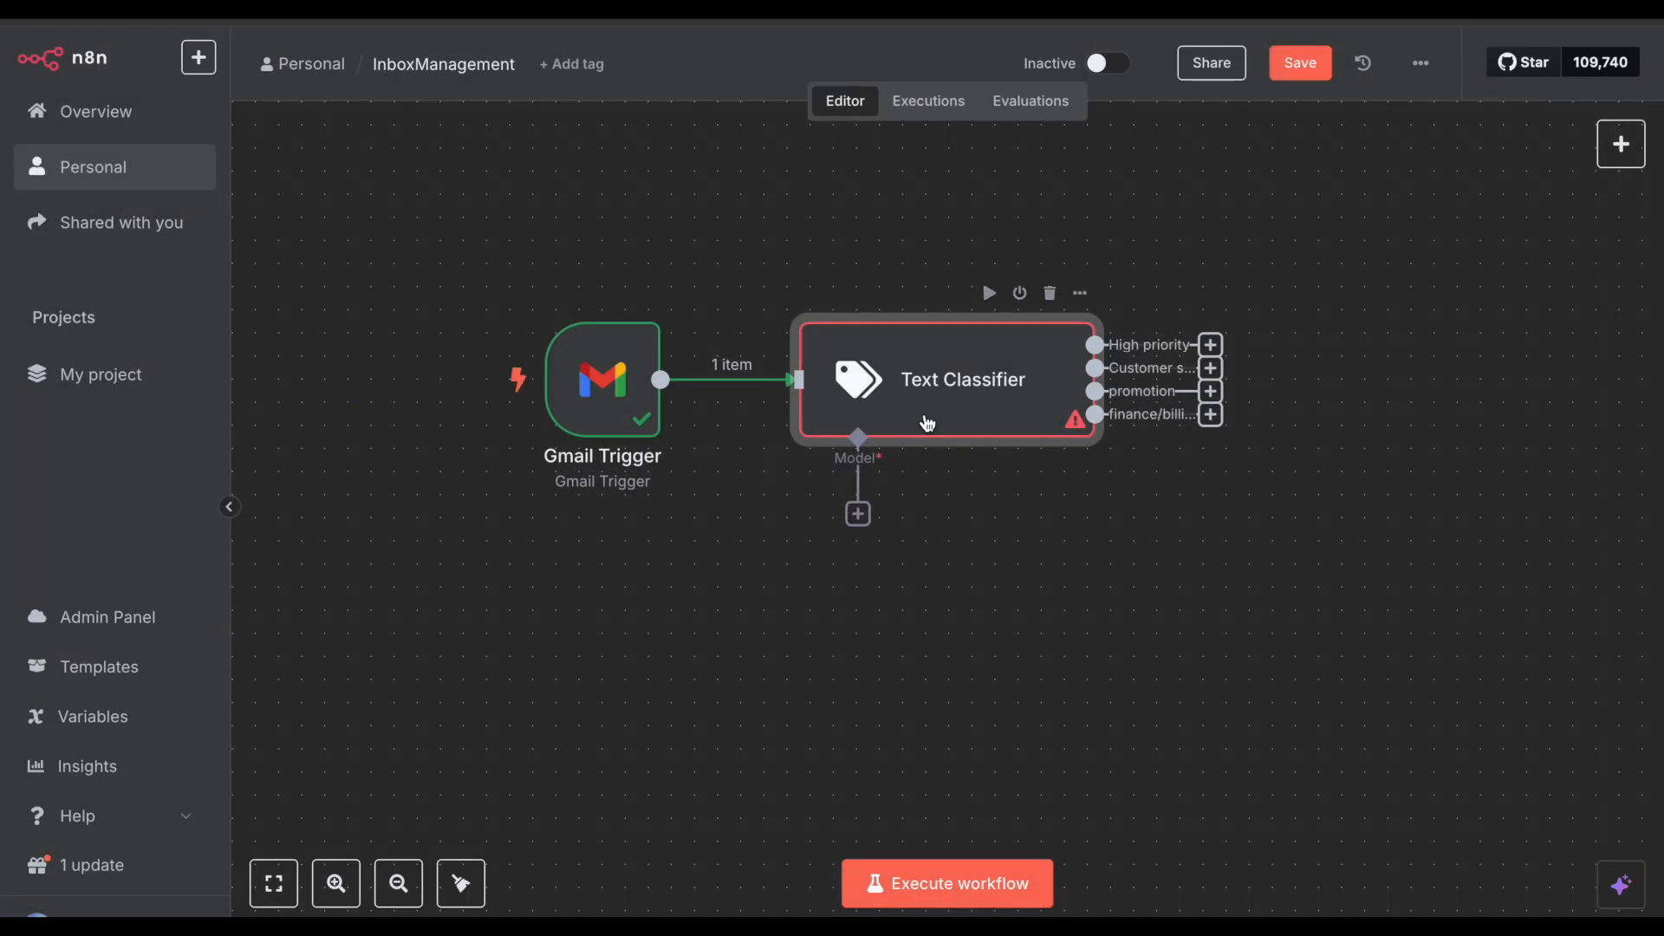
# Step: Recheck the four category descriptions and the classification system prompt, then return to the canvas
pyautogui.doubleClick(942, 391)
pyautogui.scroll(-2, 910, 494)
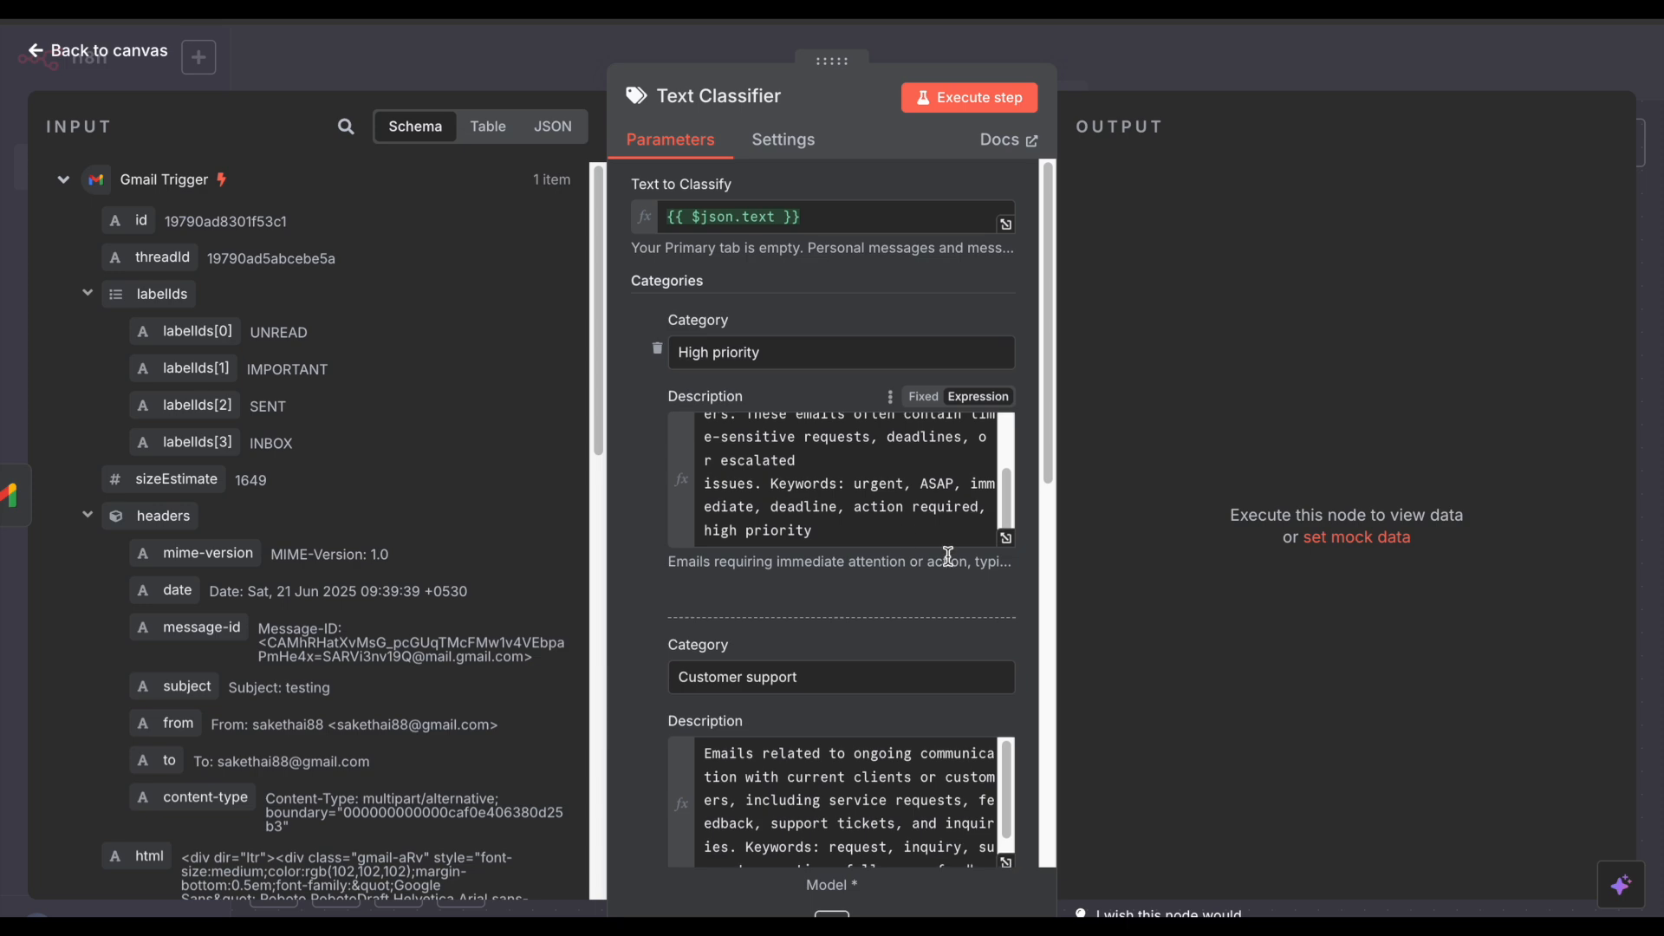
pyautogui.scroll(-4, 949, 559)
pyautogui.scroll(-5, 953, 565)
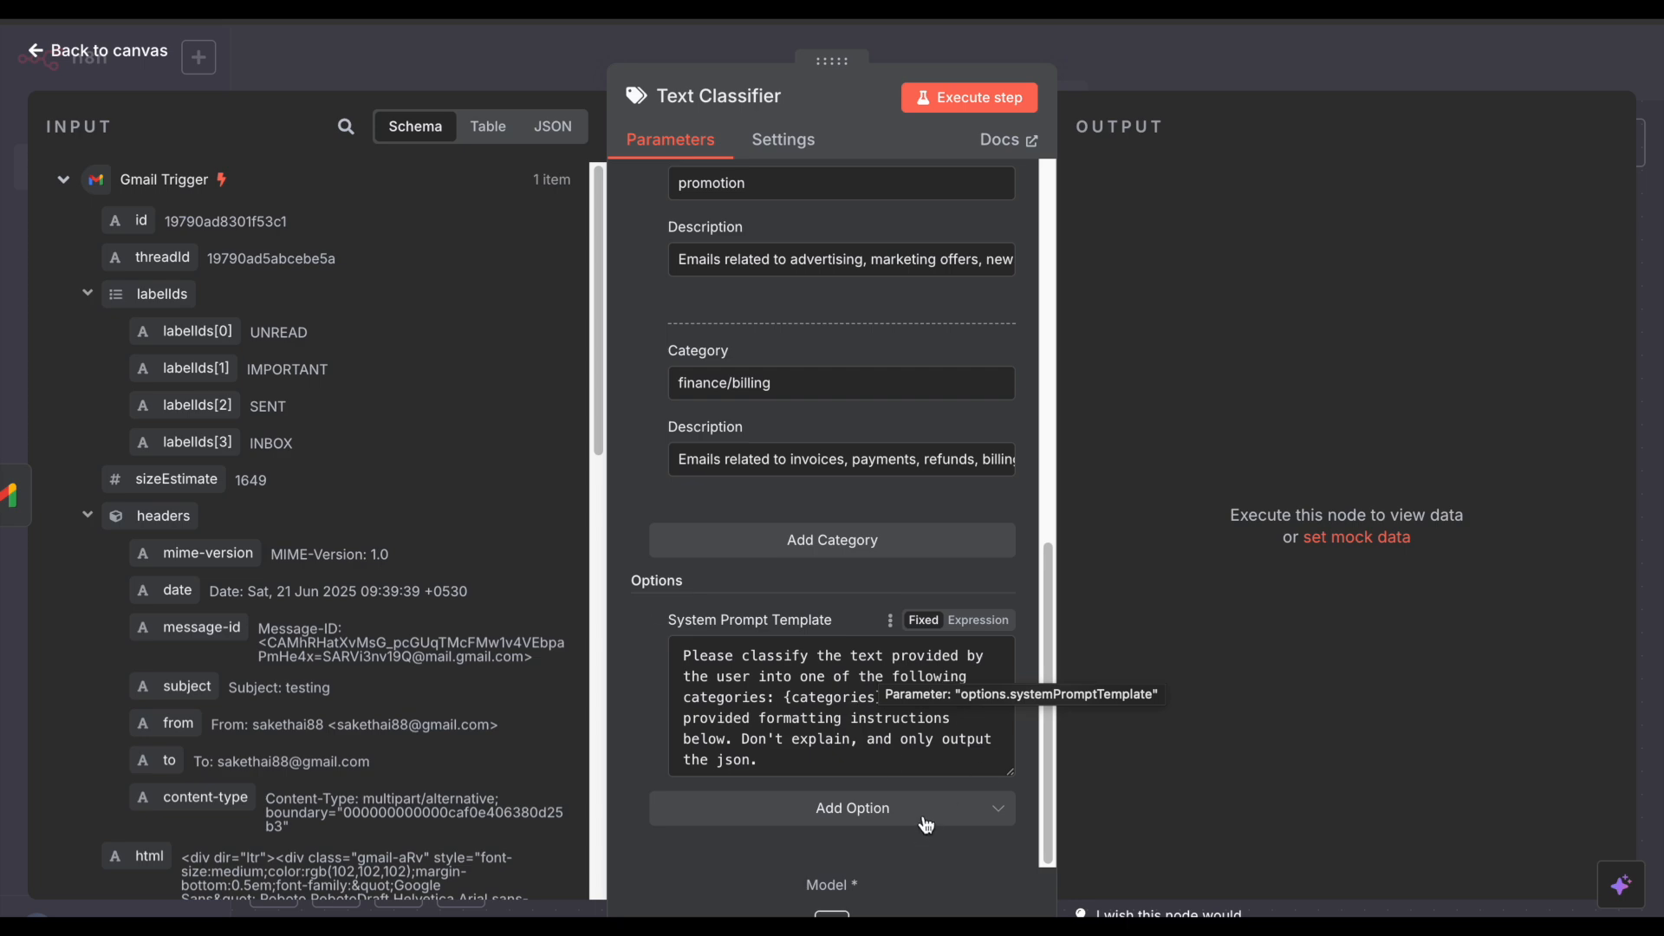
pyautogui.scroll(6, 806, 429)
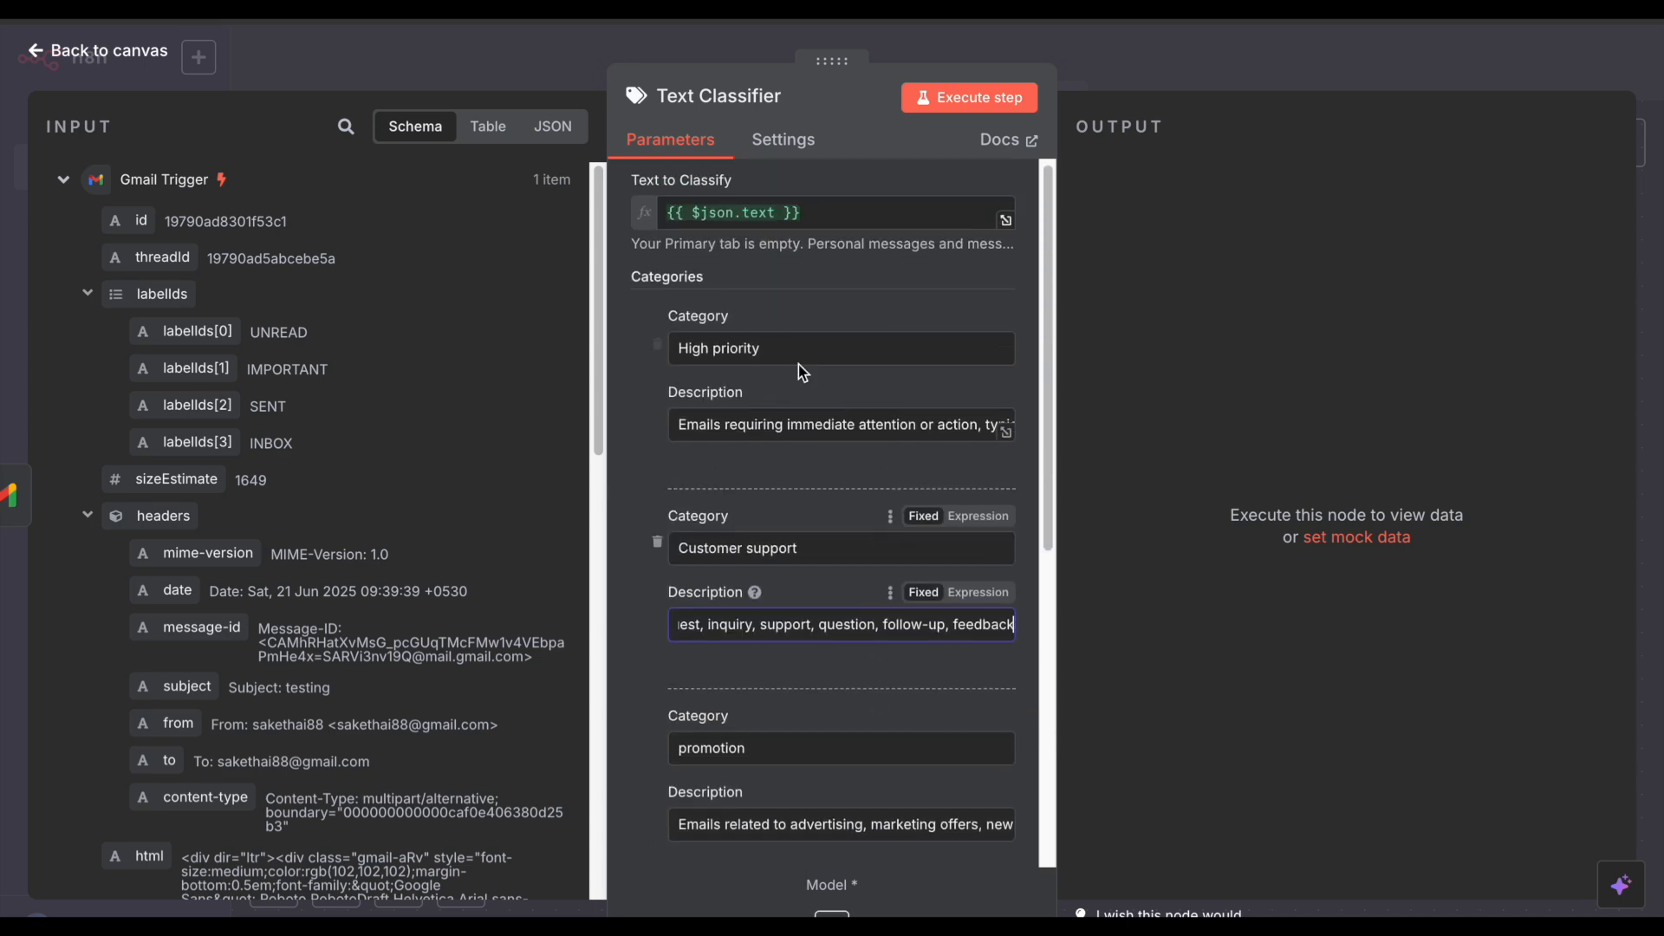
pyautogui.scroll(-5, 787, 388)
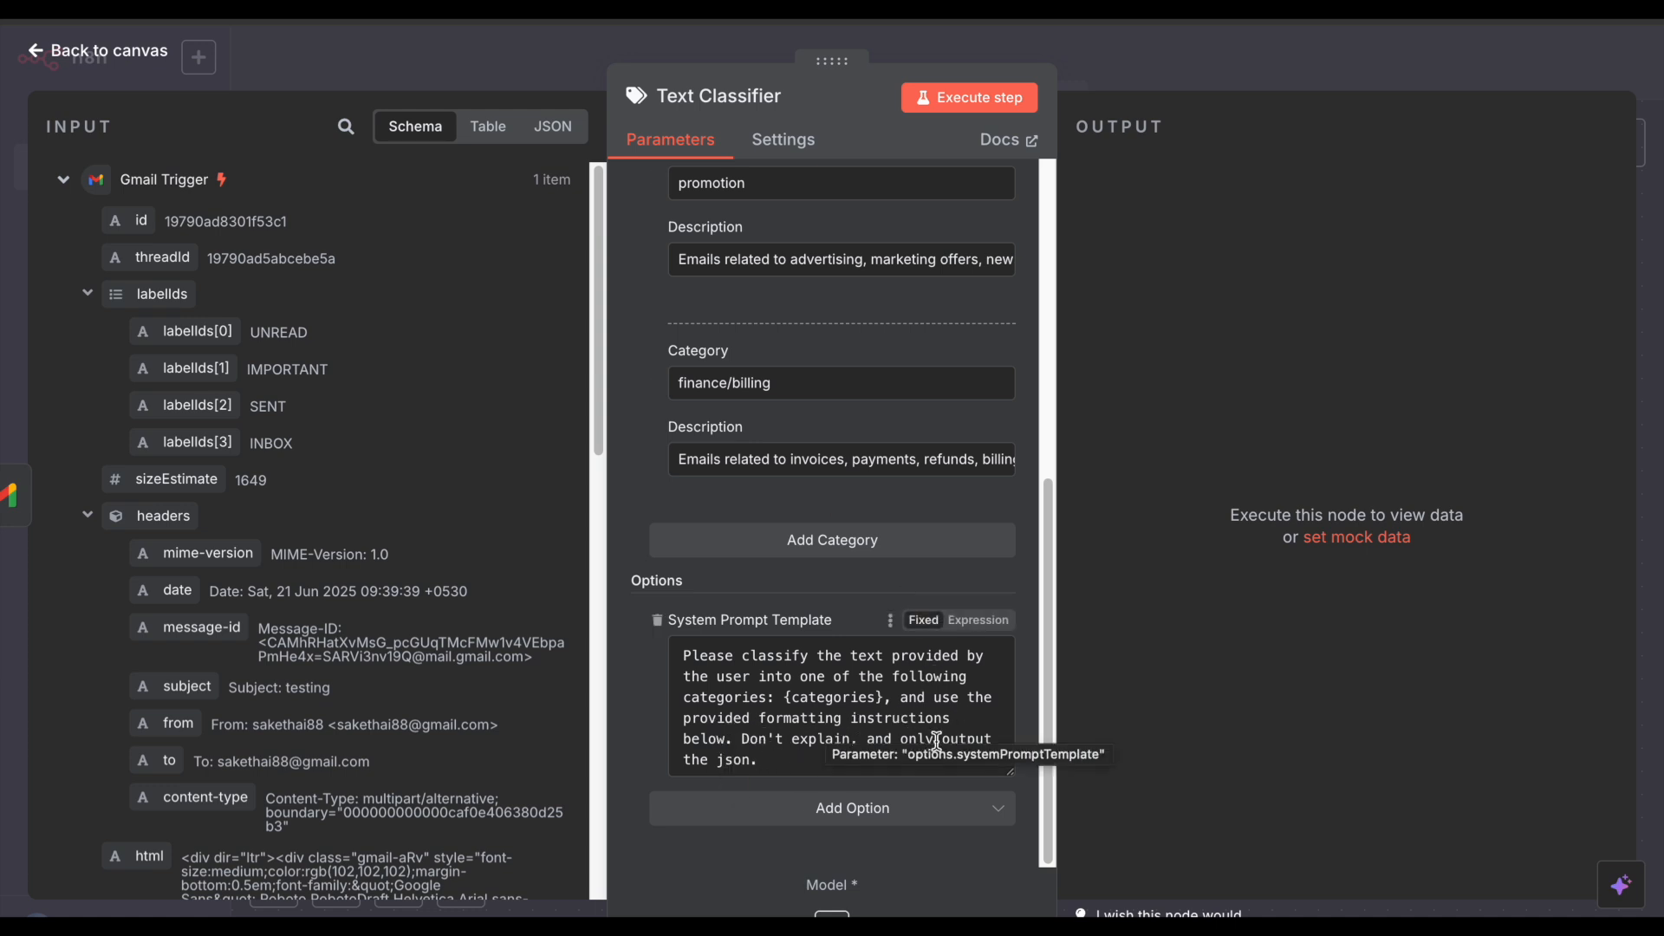
pyautogui.click(763, 769)
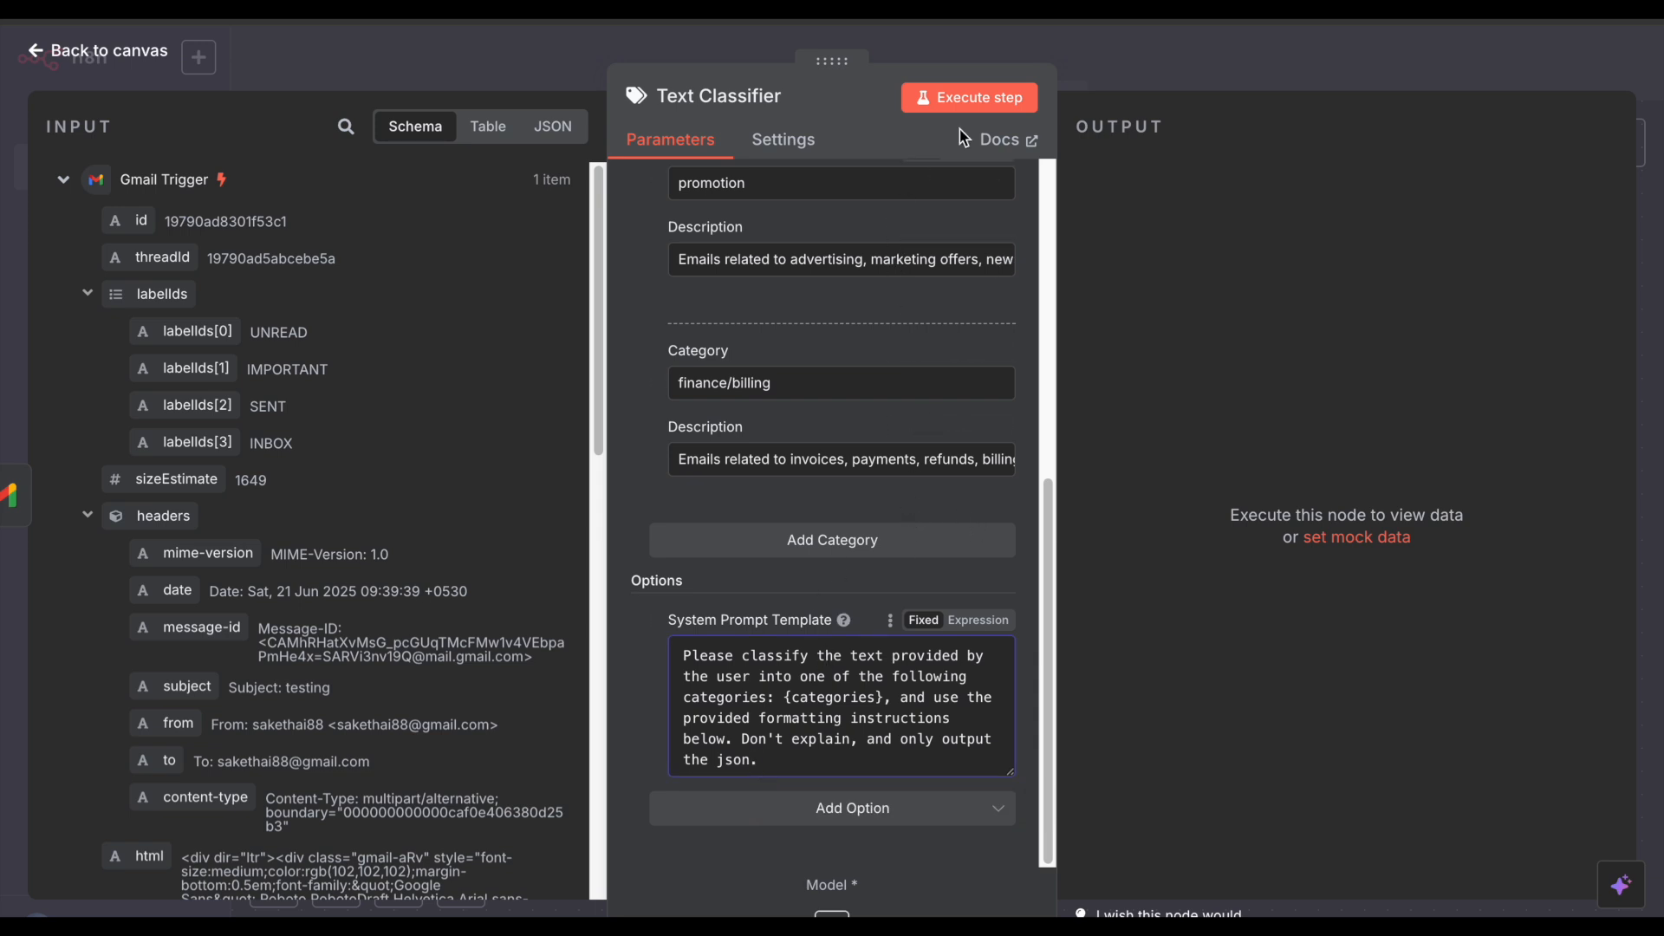
pyautogui.click(1091, 67)
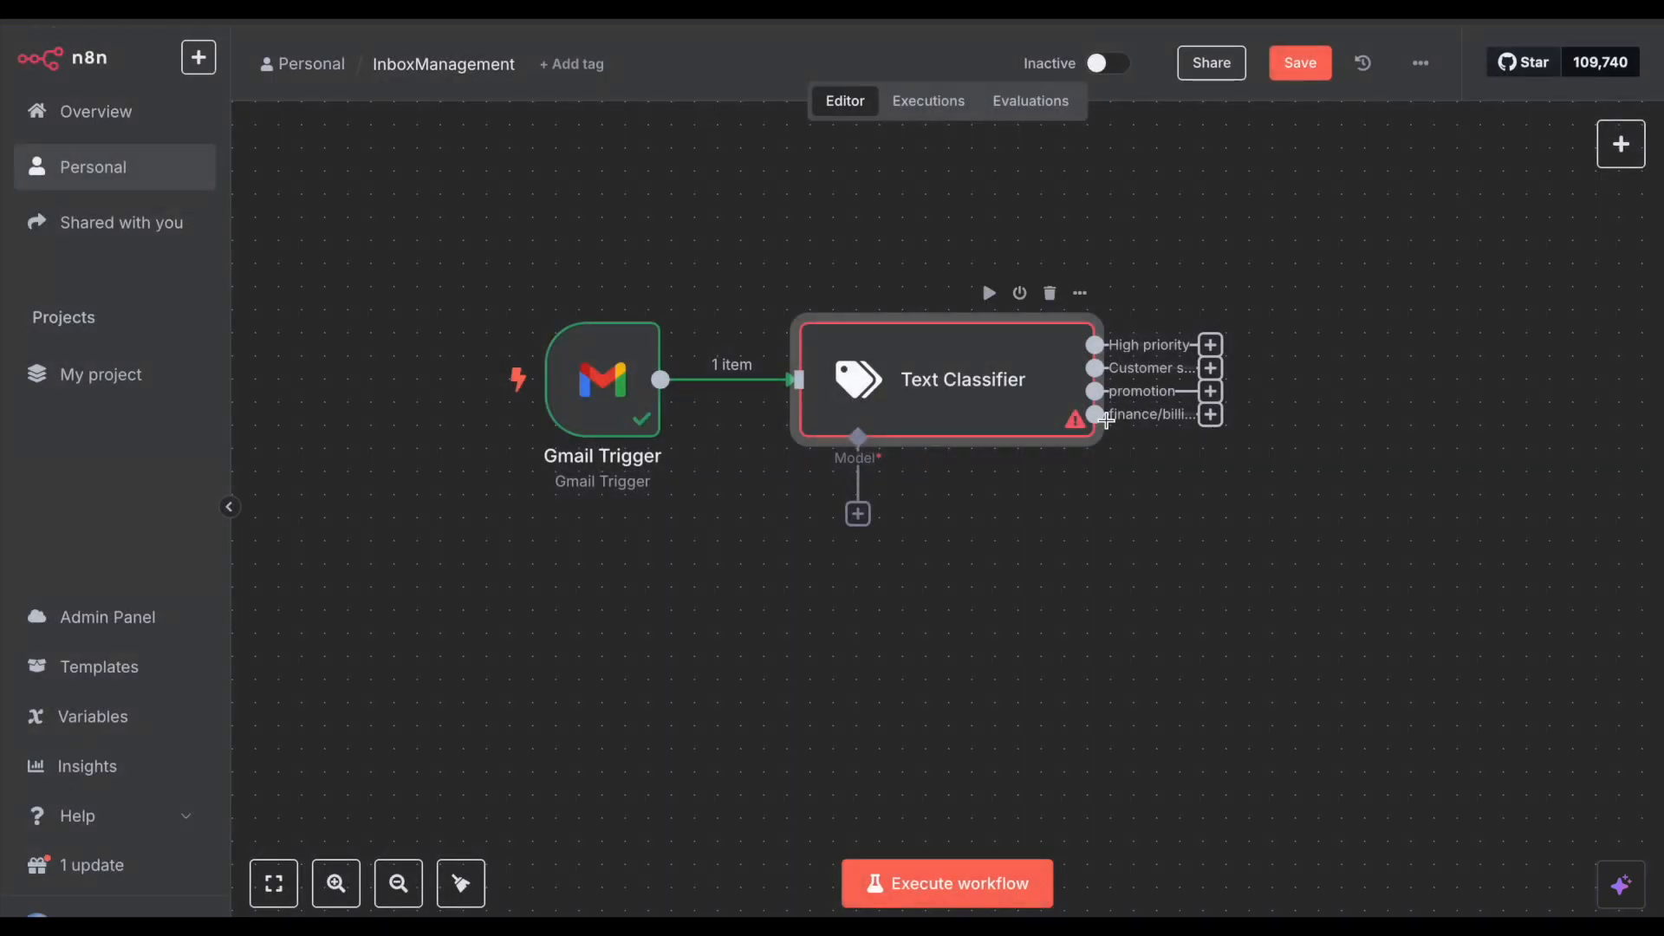
# Step: Attach an OpenAI Chat Model using gpt-4o and the existing 'OpenAi account' credential
pyautogui.click(858, 514)
pyautogui.scroll(-5, 1436, 540)
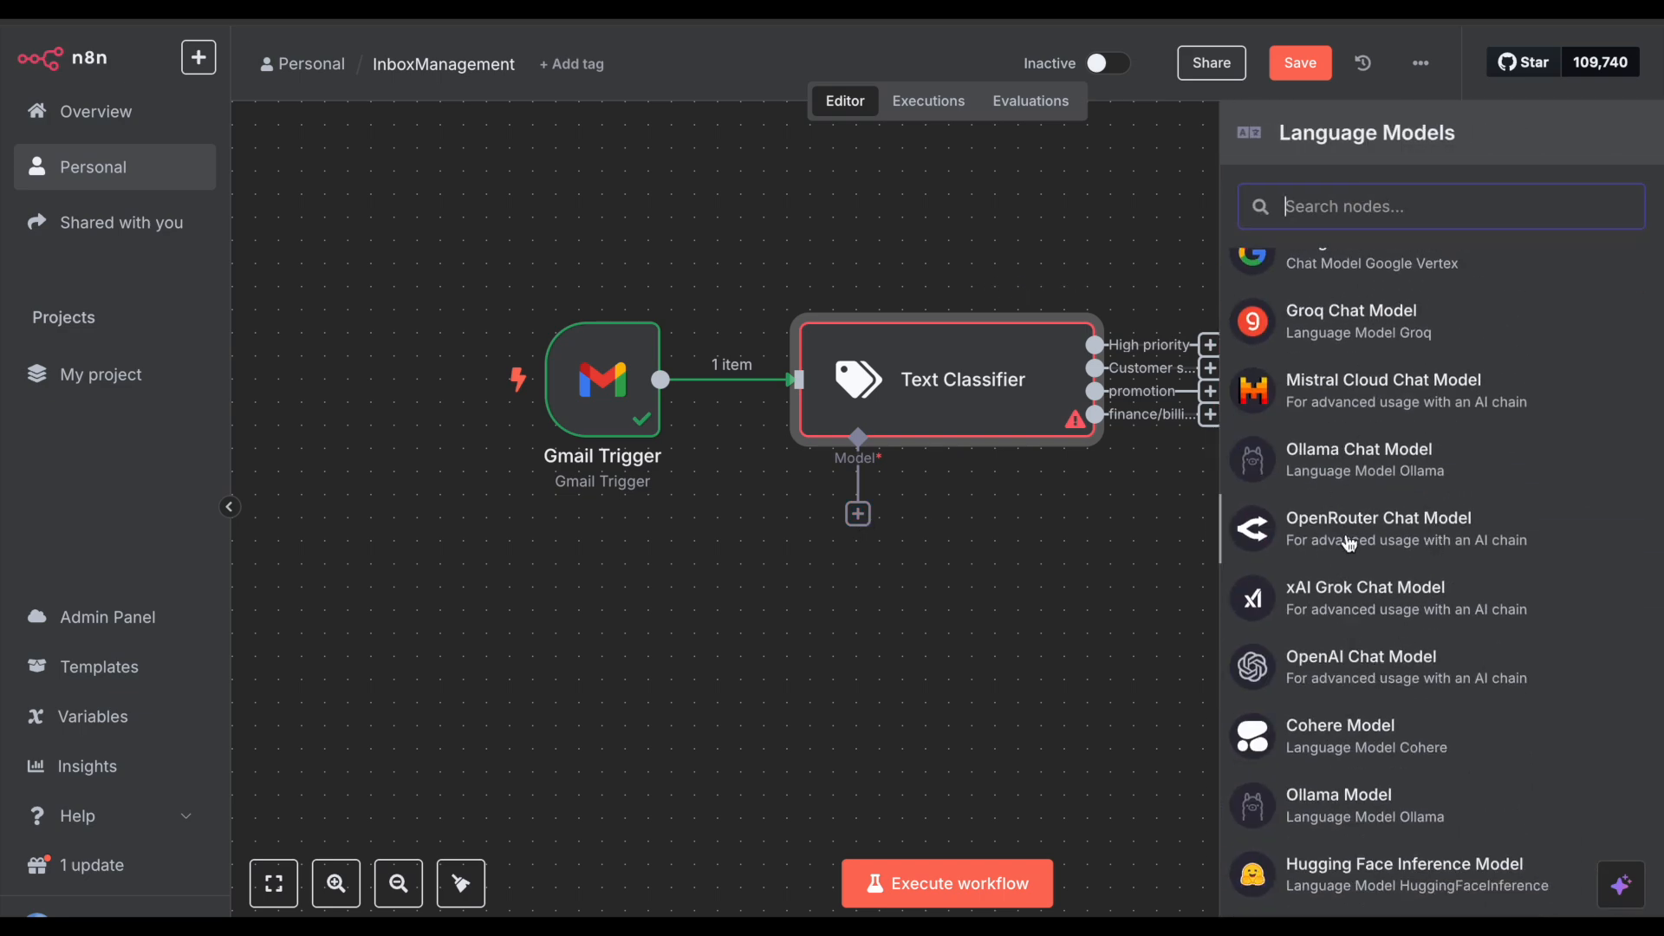
pyautogui.click(1347, 677)
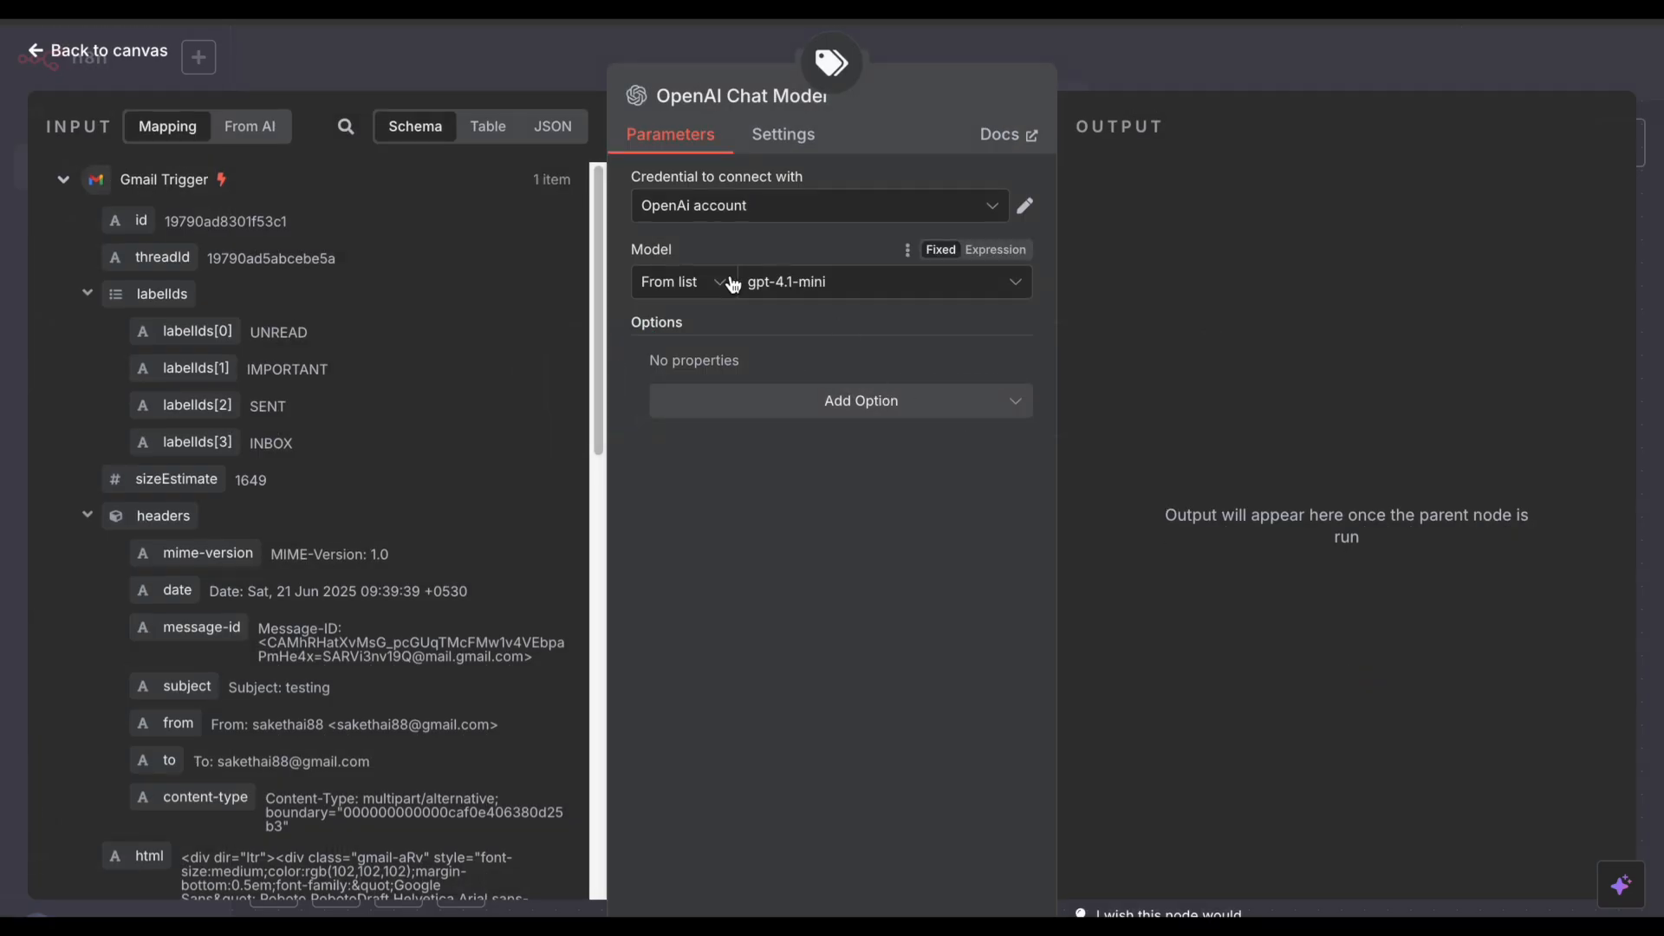
pyautogui.click(840, 299)
pyautogui.write('4o')
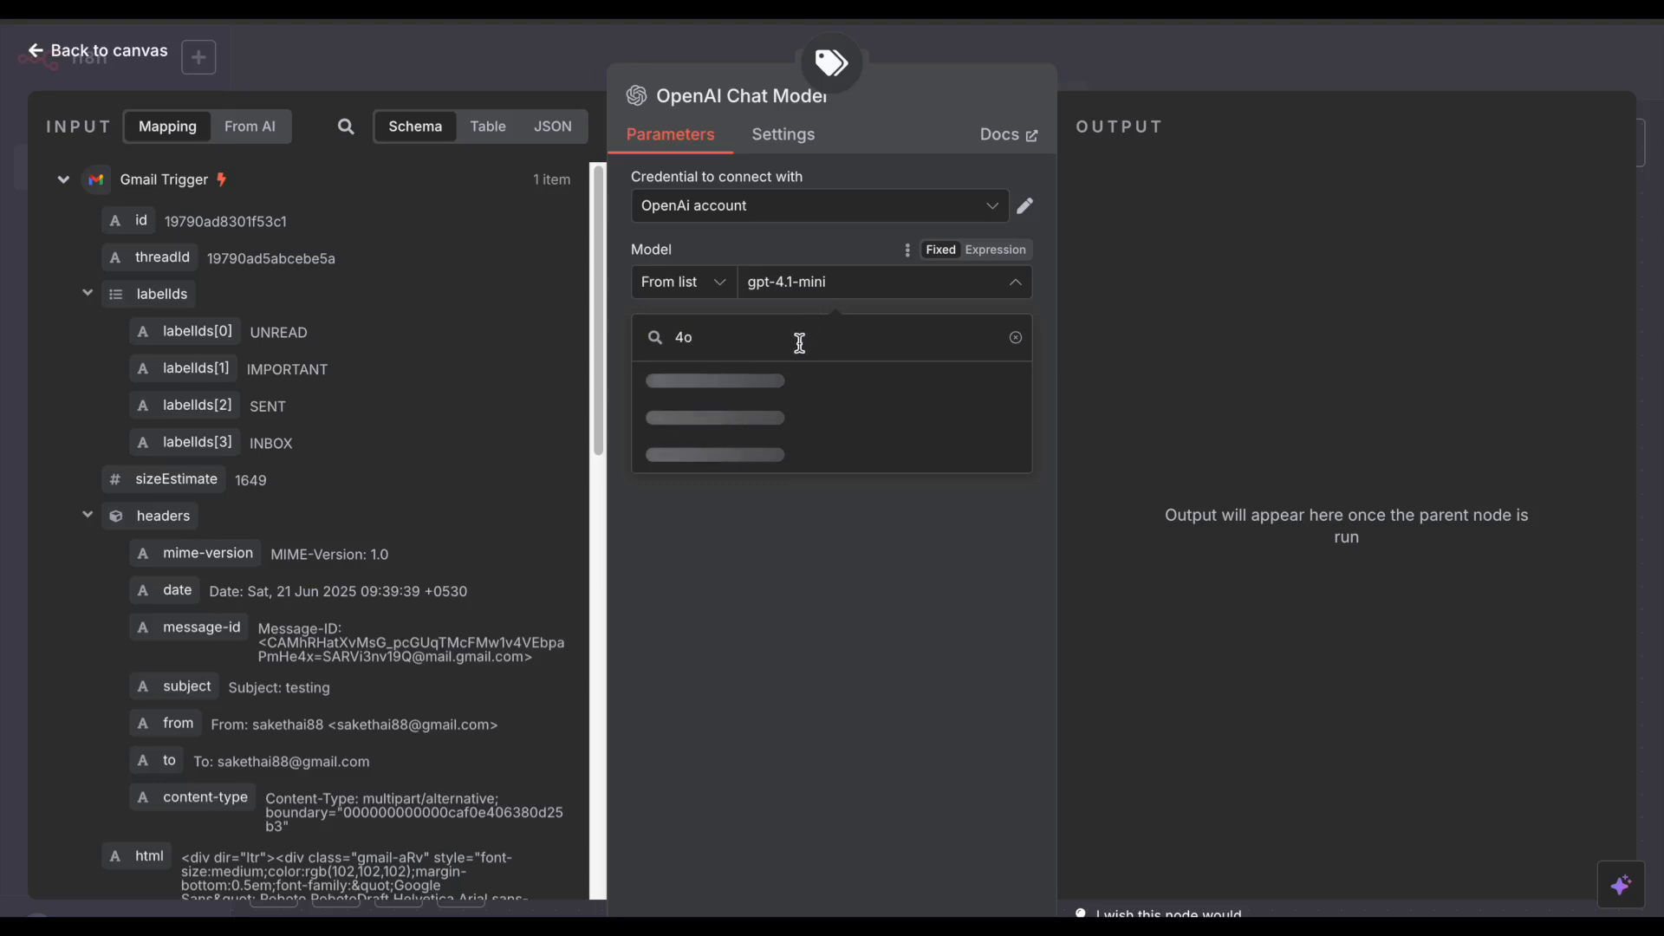
pyautogui.click(784, 417)
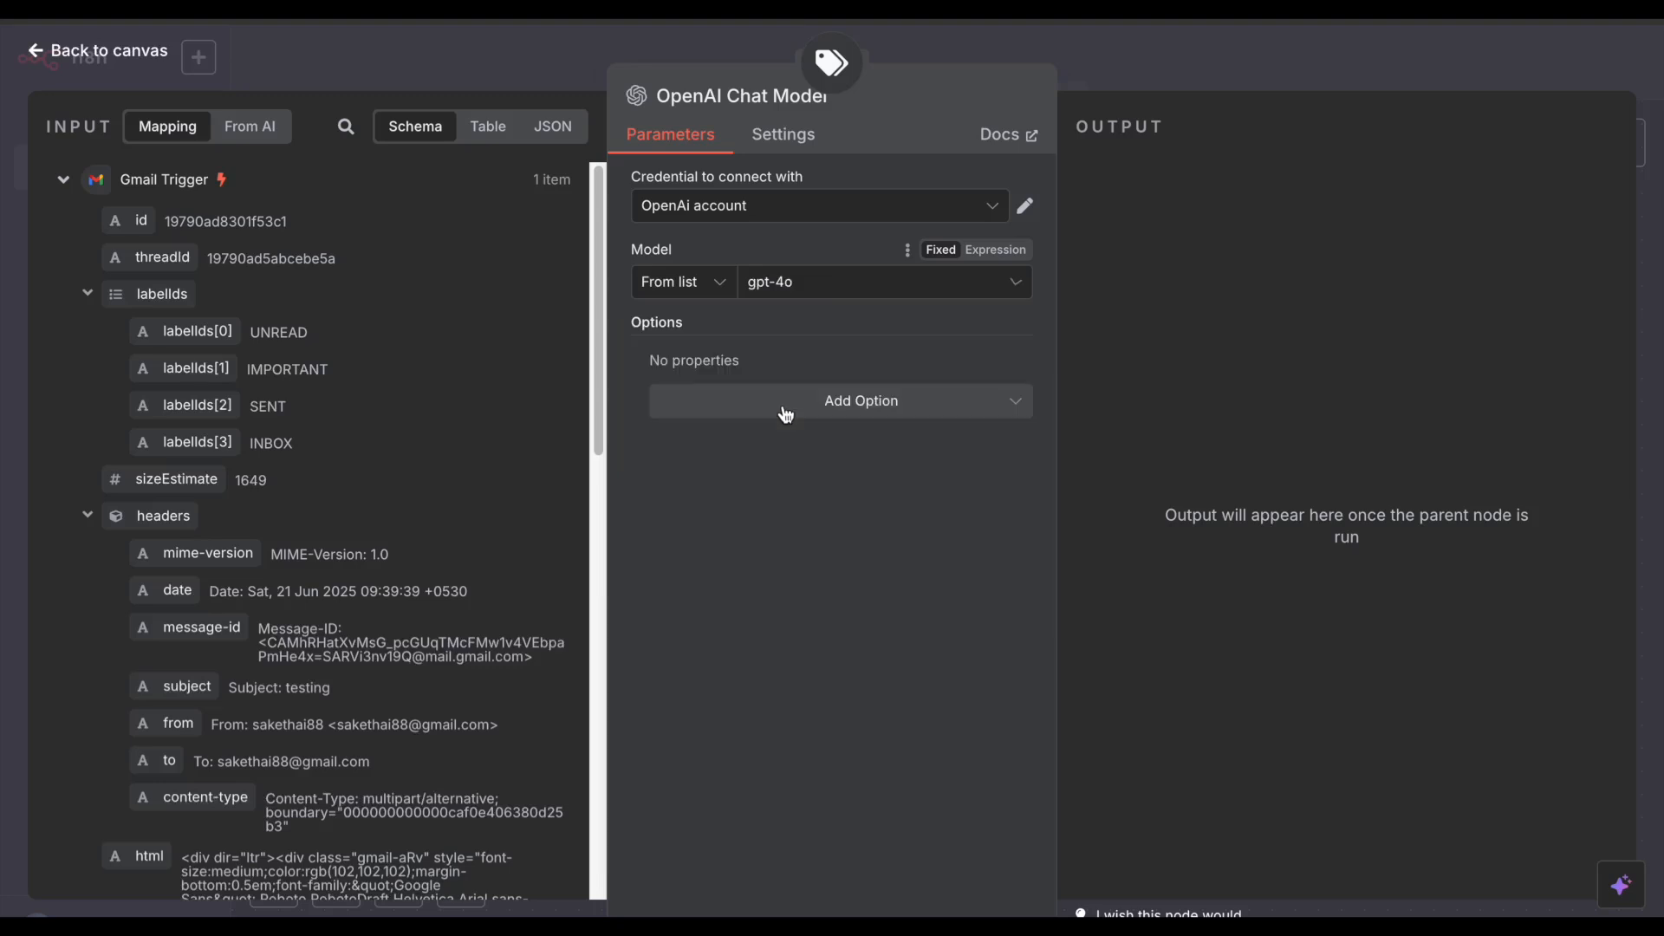
pyautogui.click(779, 213)
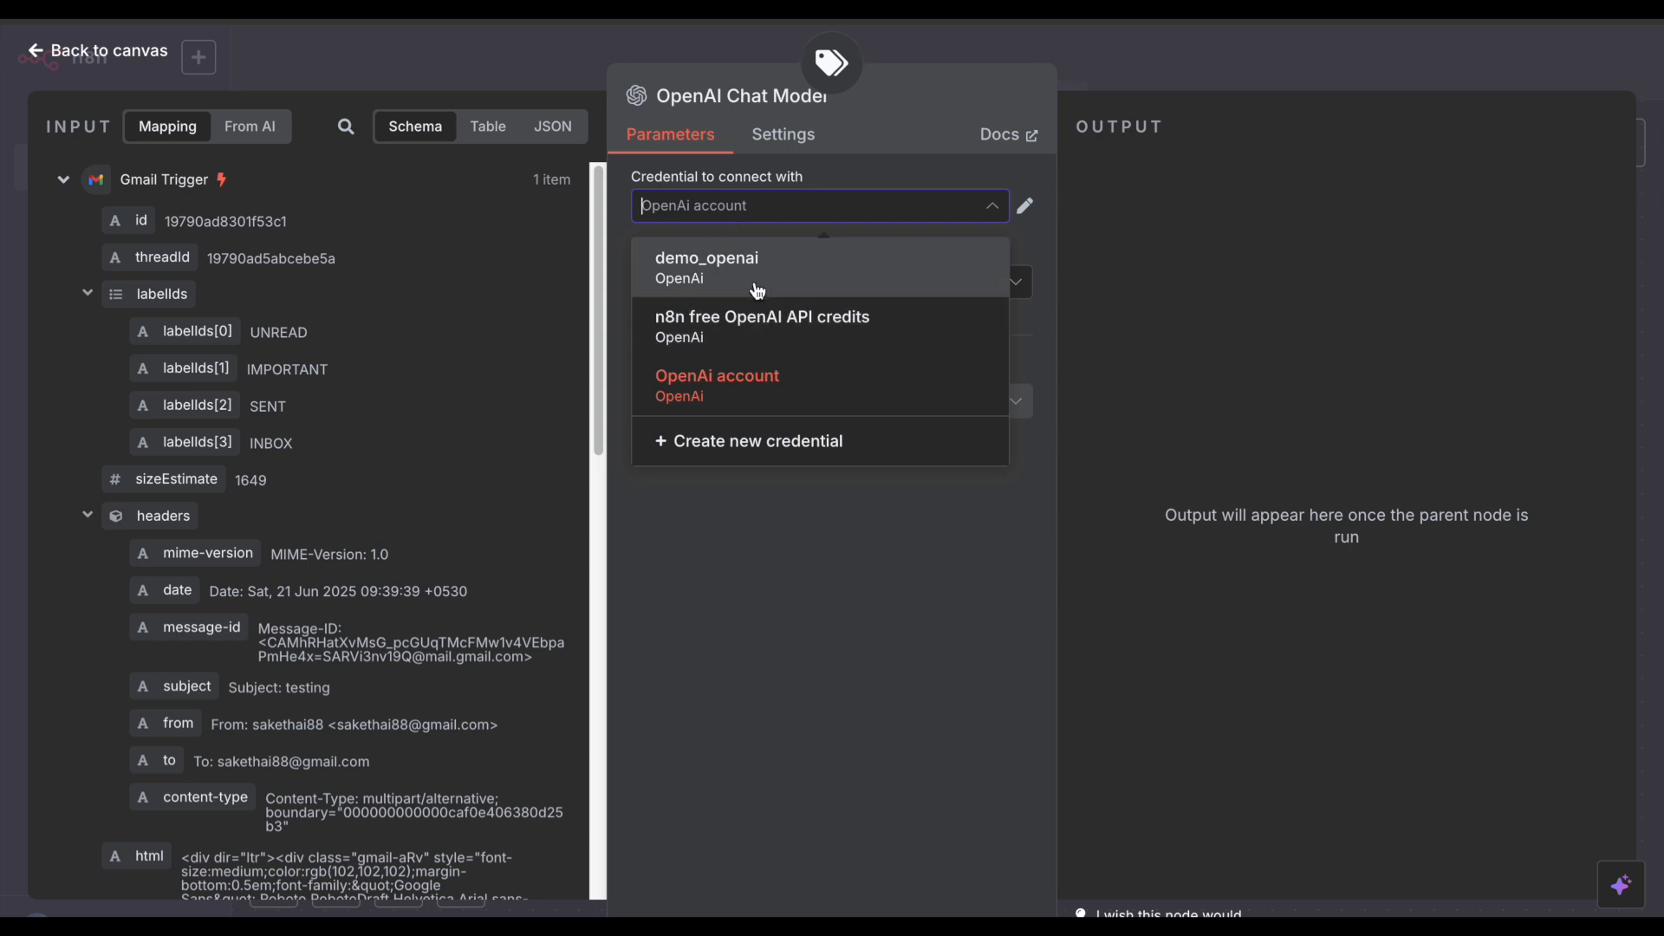
pyautogui.click(761, 377)
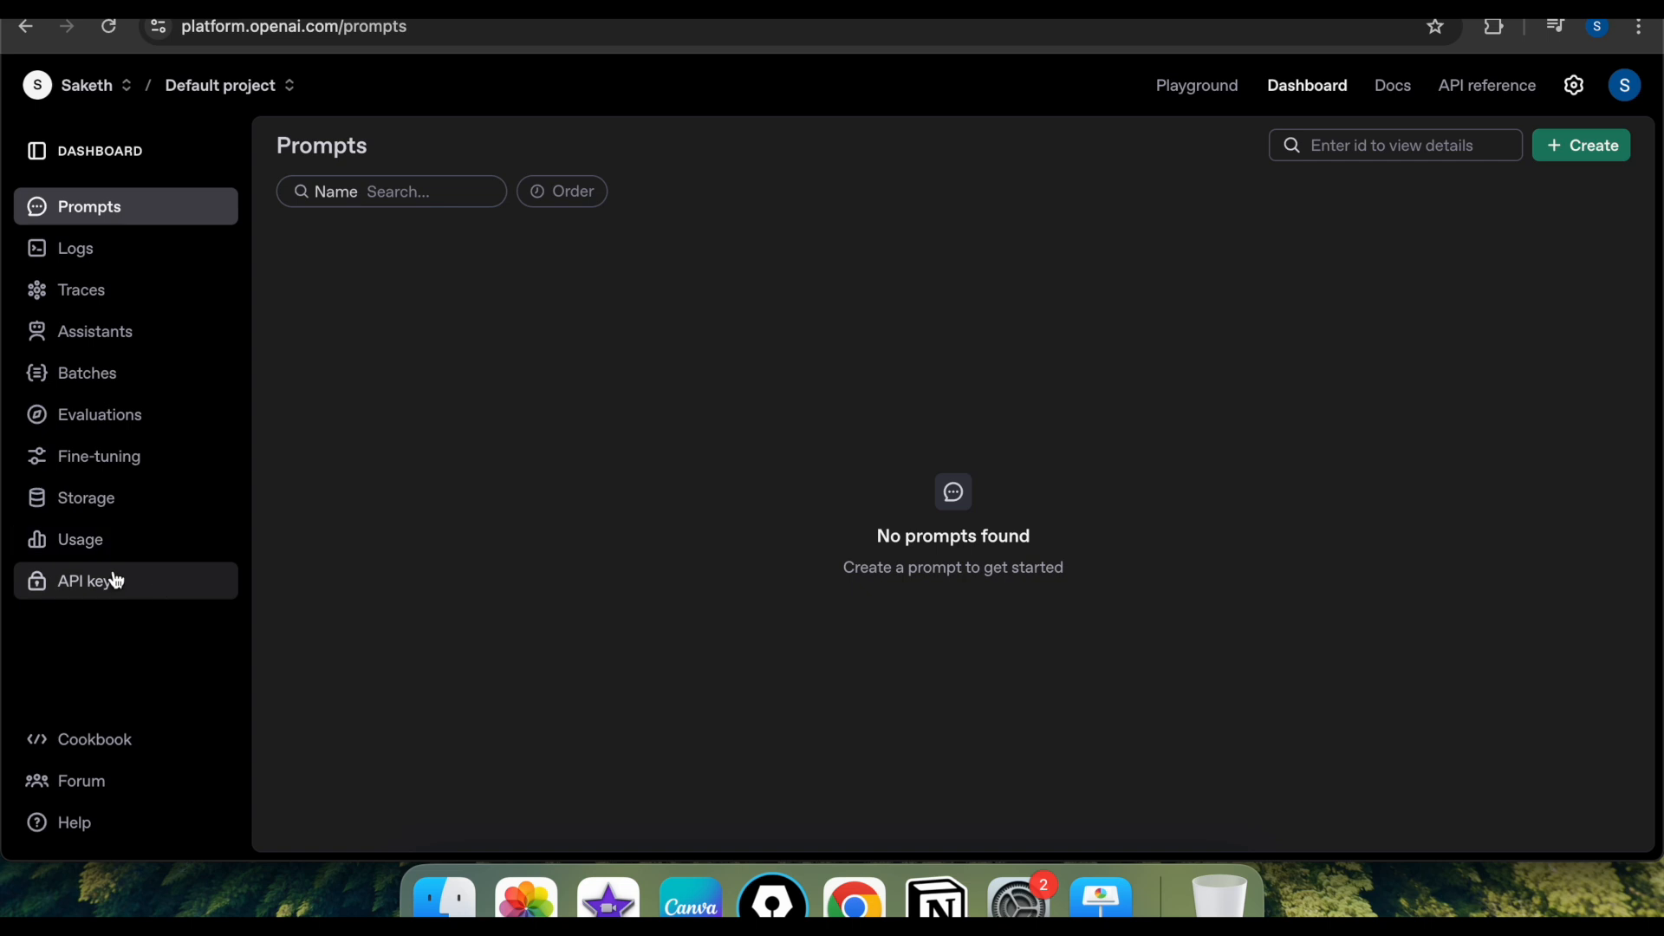
# Step: Begin a new secret key on OpenAI's API keys page and a new OpenAI credential in n8n
pyautogui.click(116, 580)
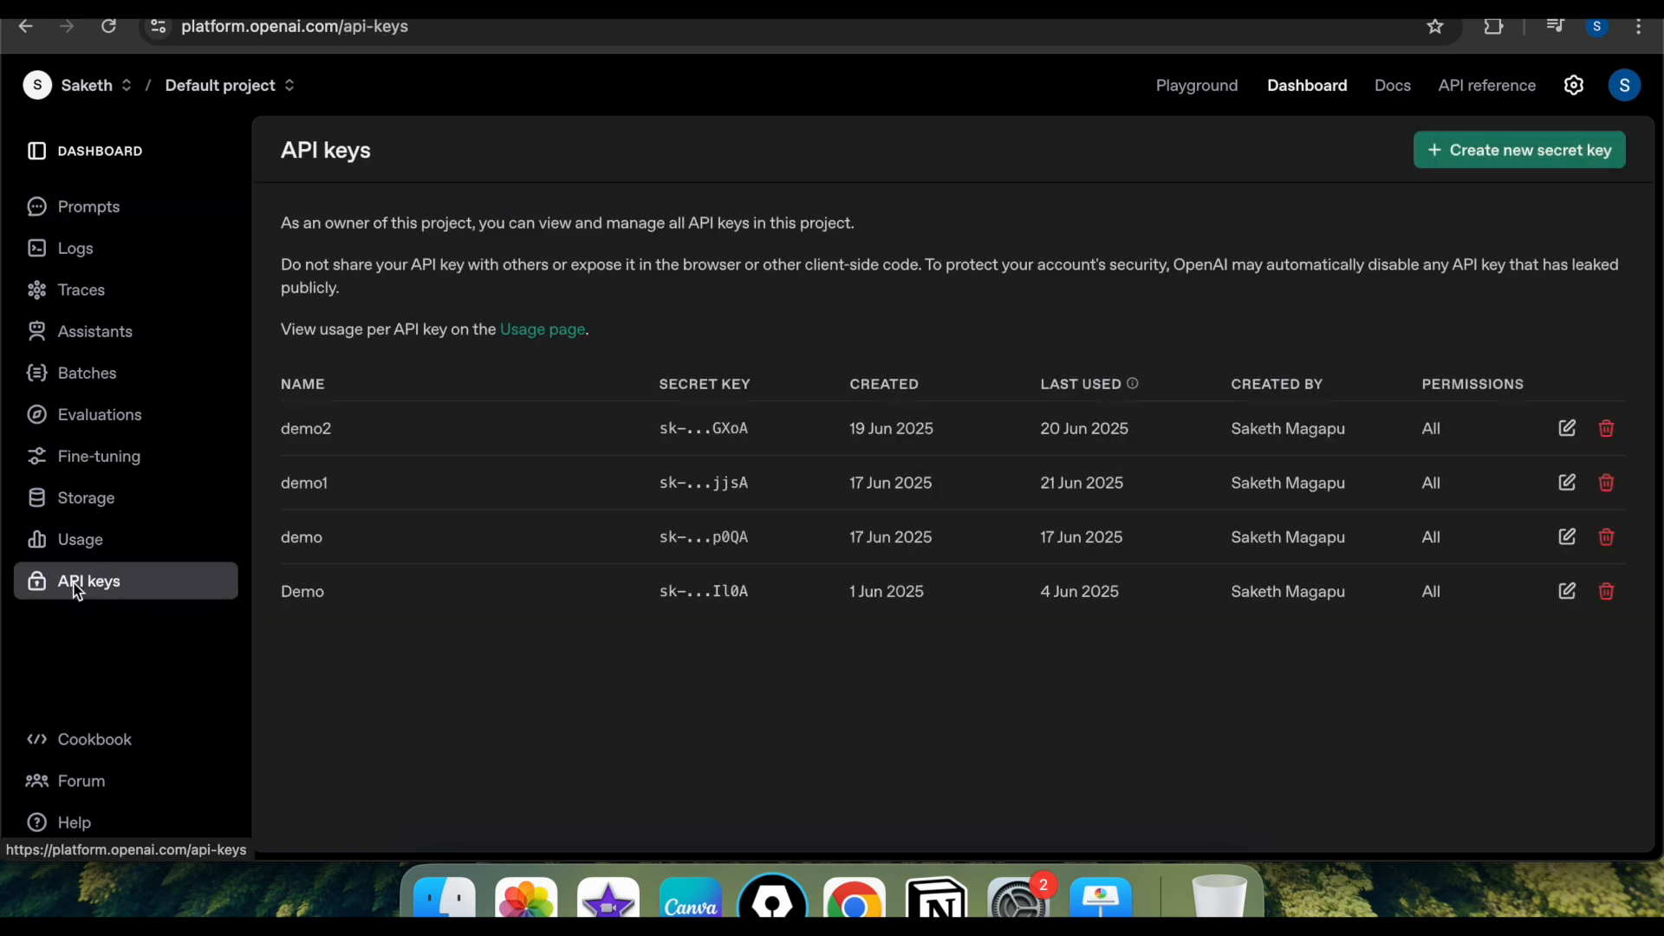
pyautogui.click(1457, 153)
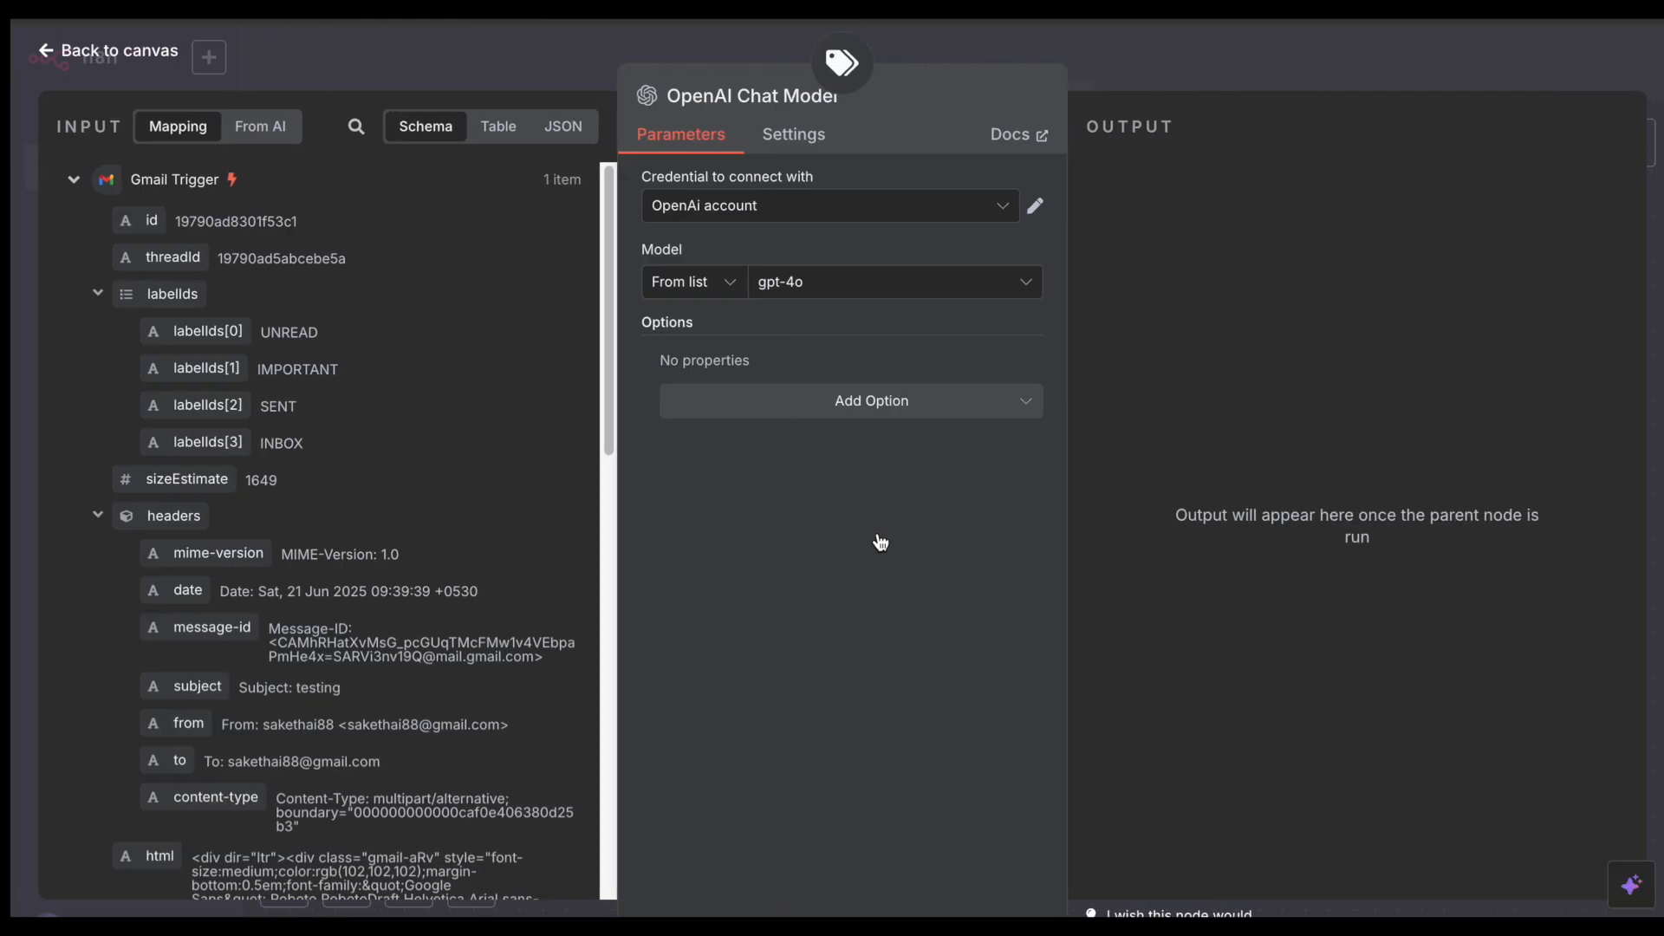
pyautogui.click(875, 212)
pyautogui.click(775, 433)
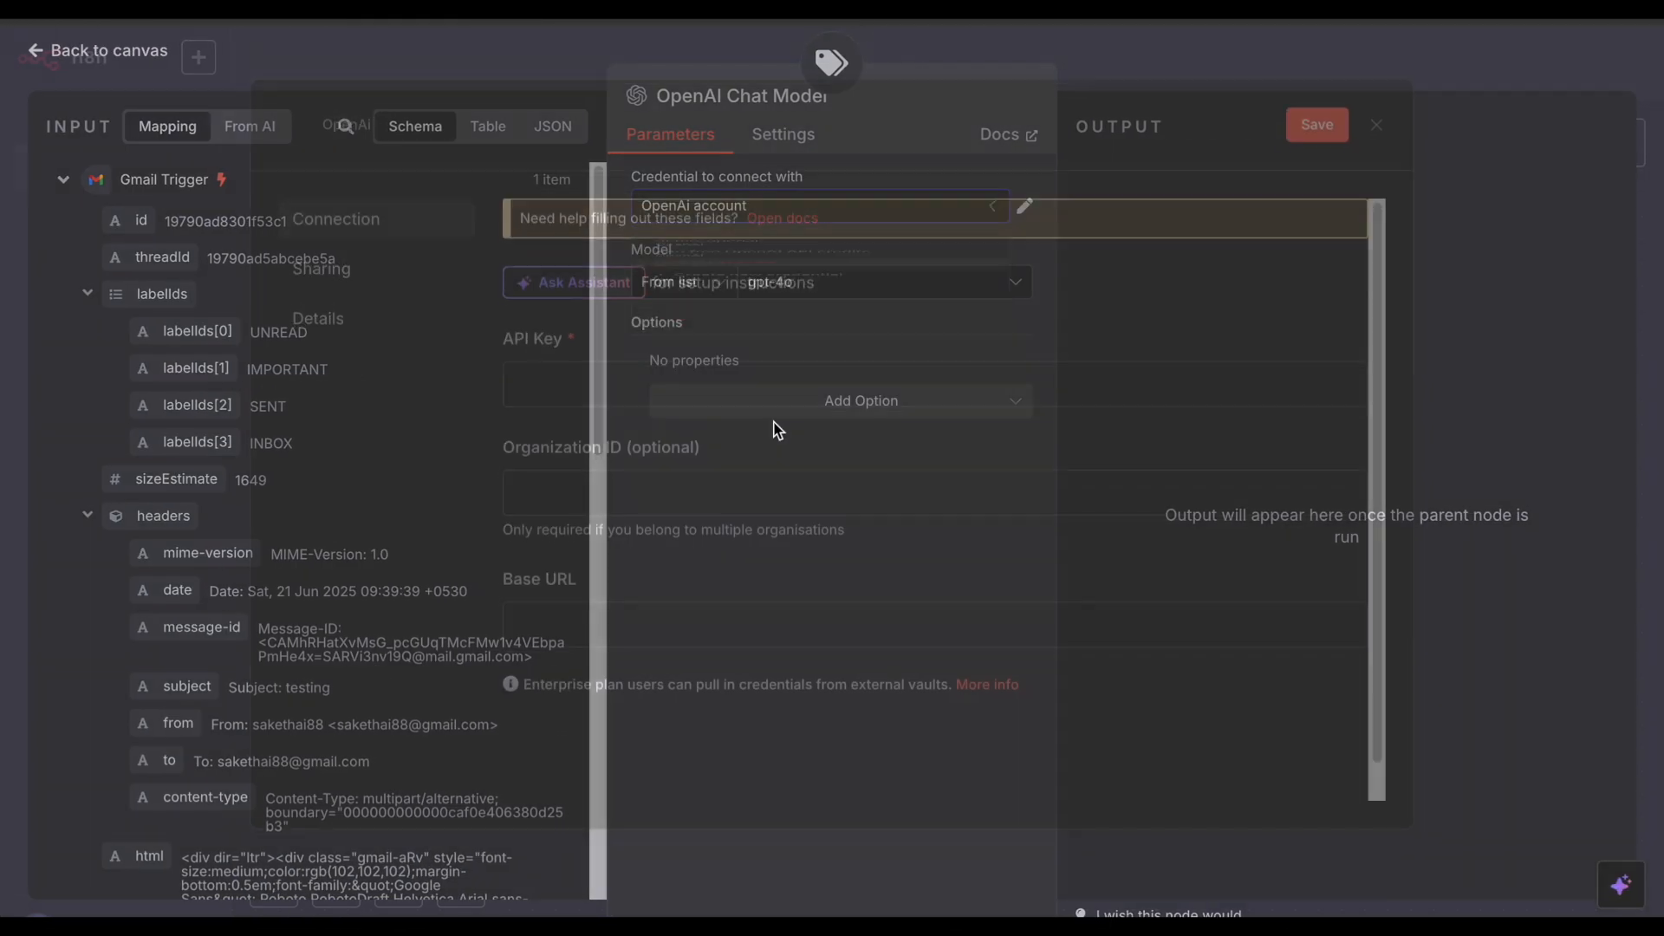
# Step: Discard the new credential form and drag a next step from the High priority output
pyautogui.click(1388, 136)
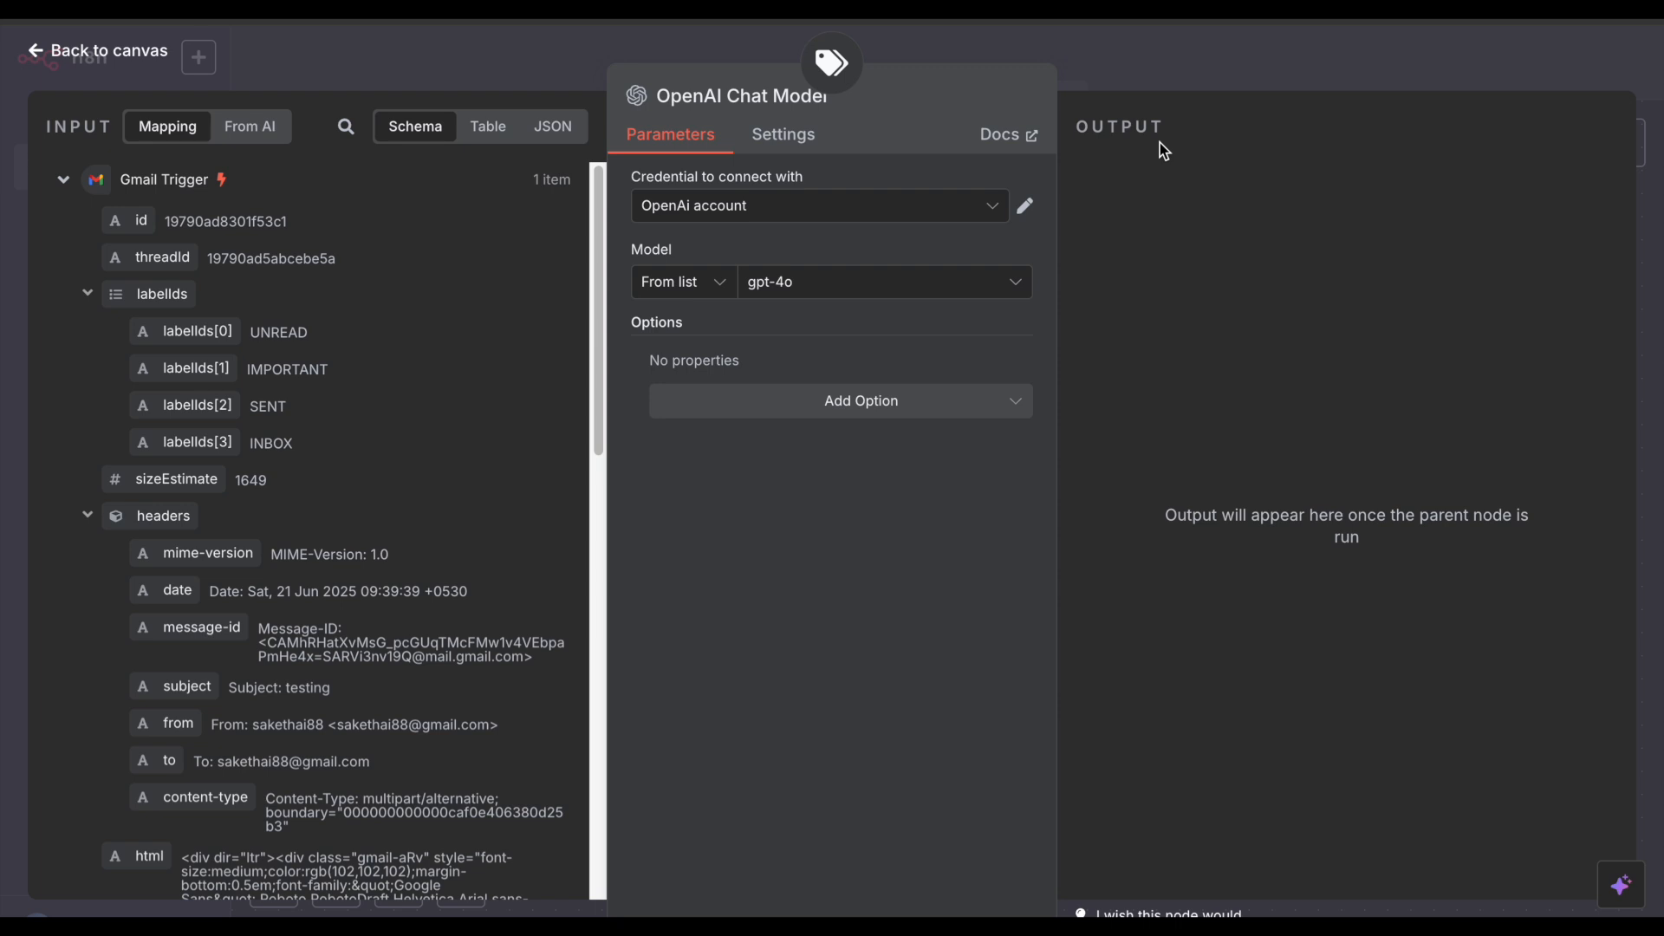
pyautogui.click(1089, 63)
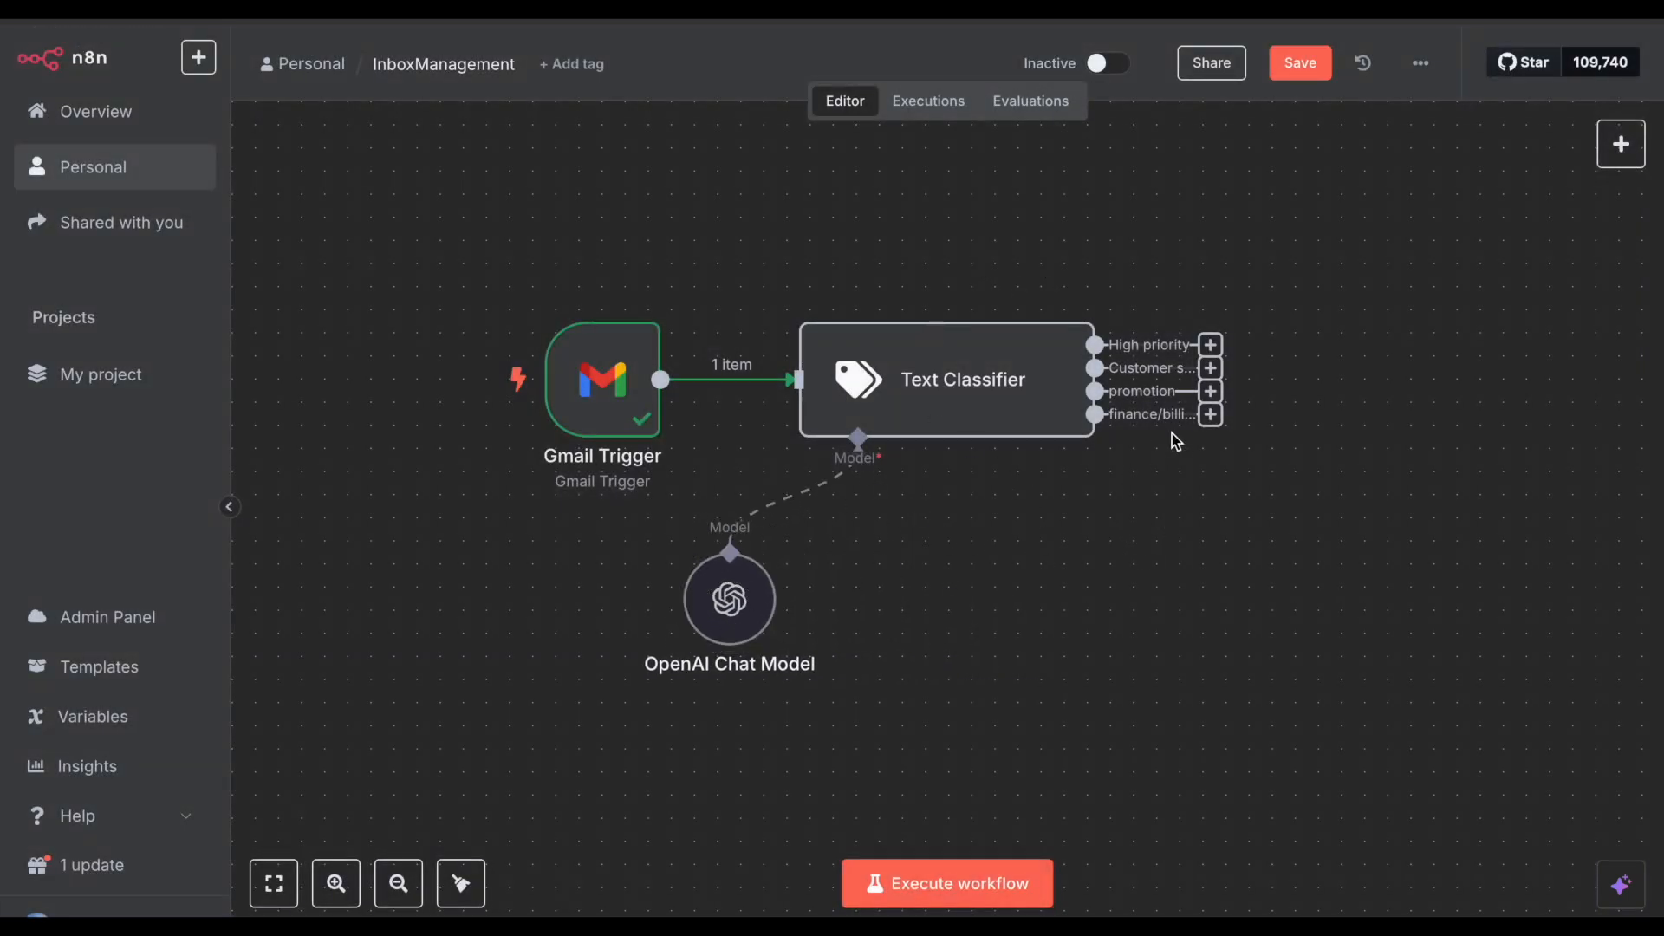
pyautogui.hscroll(5, 1172, 433)
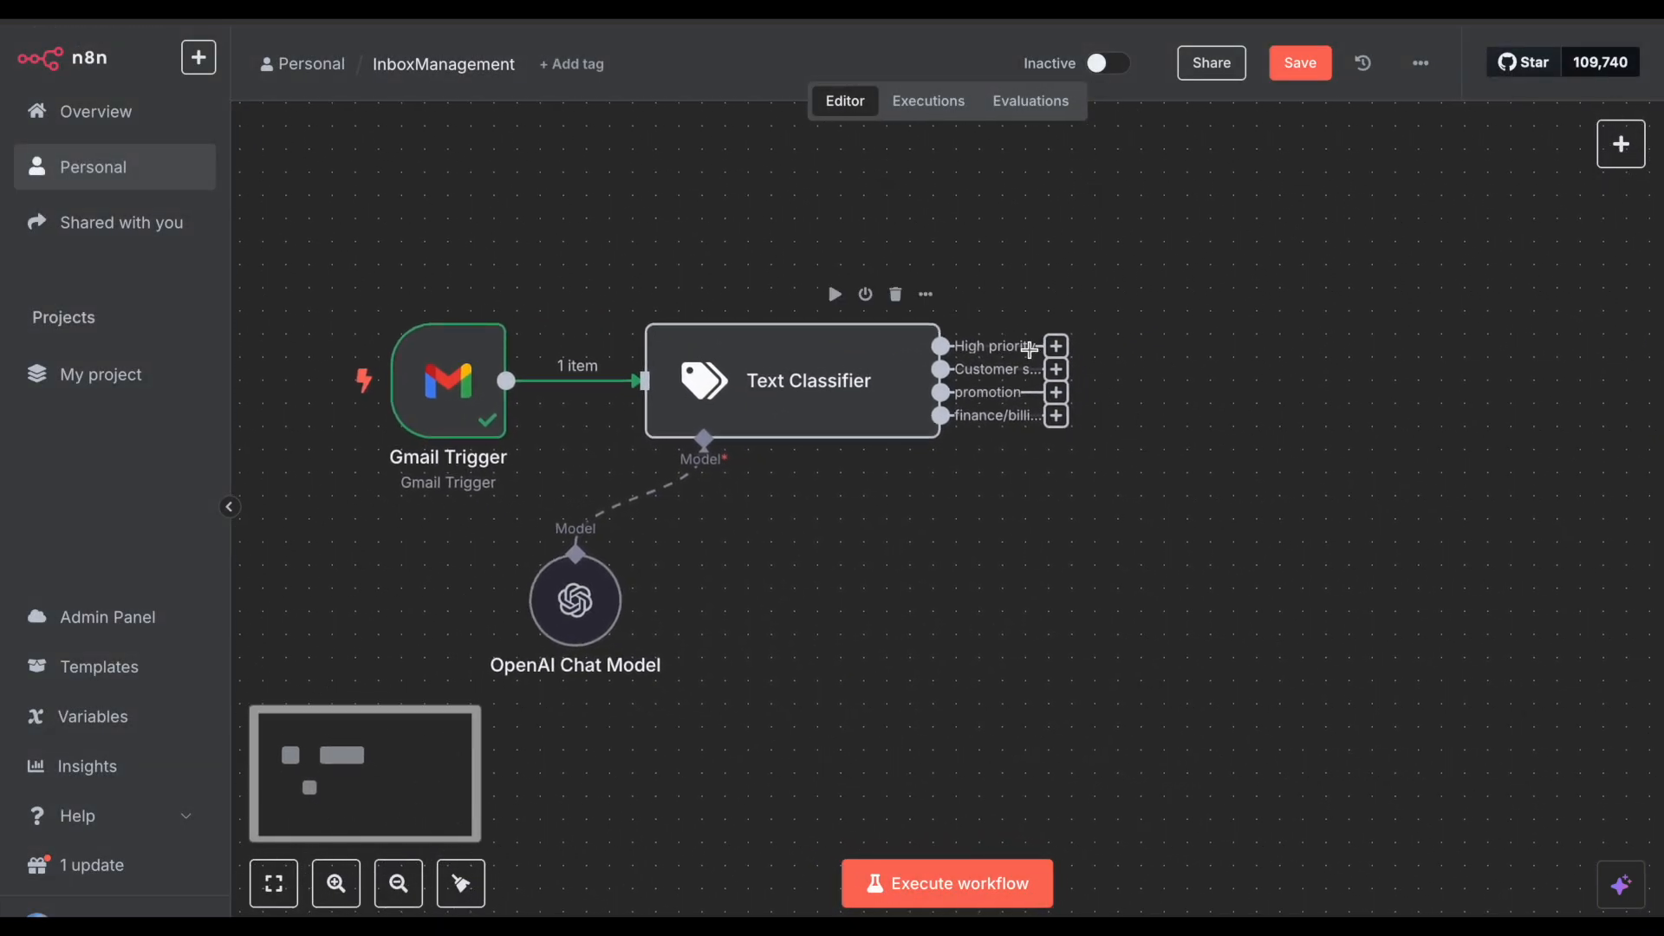
pyautogui.moveTo(1045, 346); pyautogui.dragTo(1084, 258)
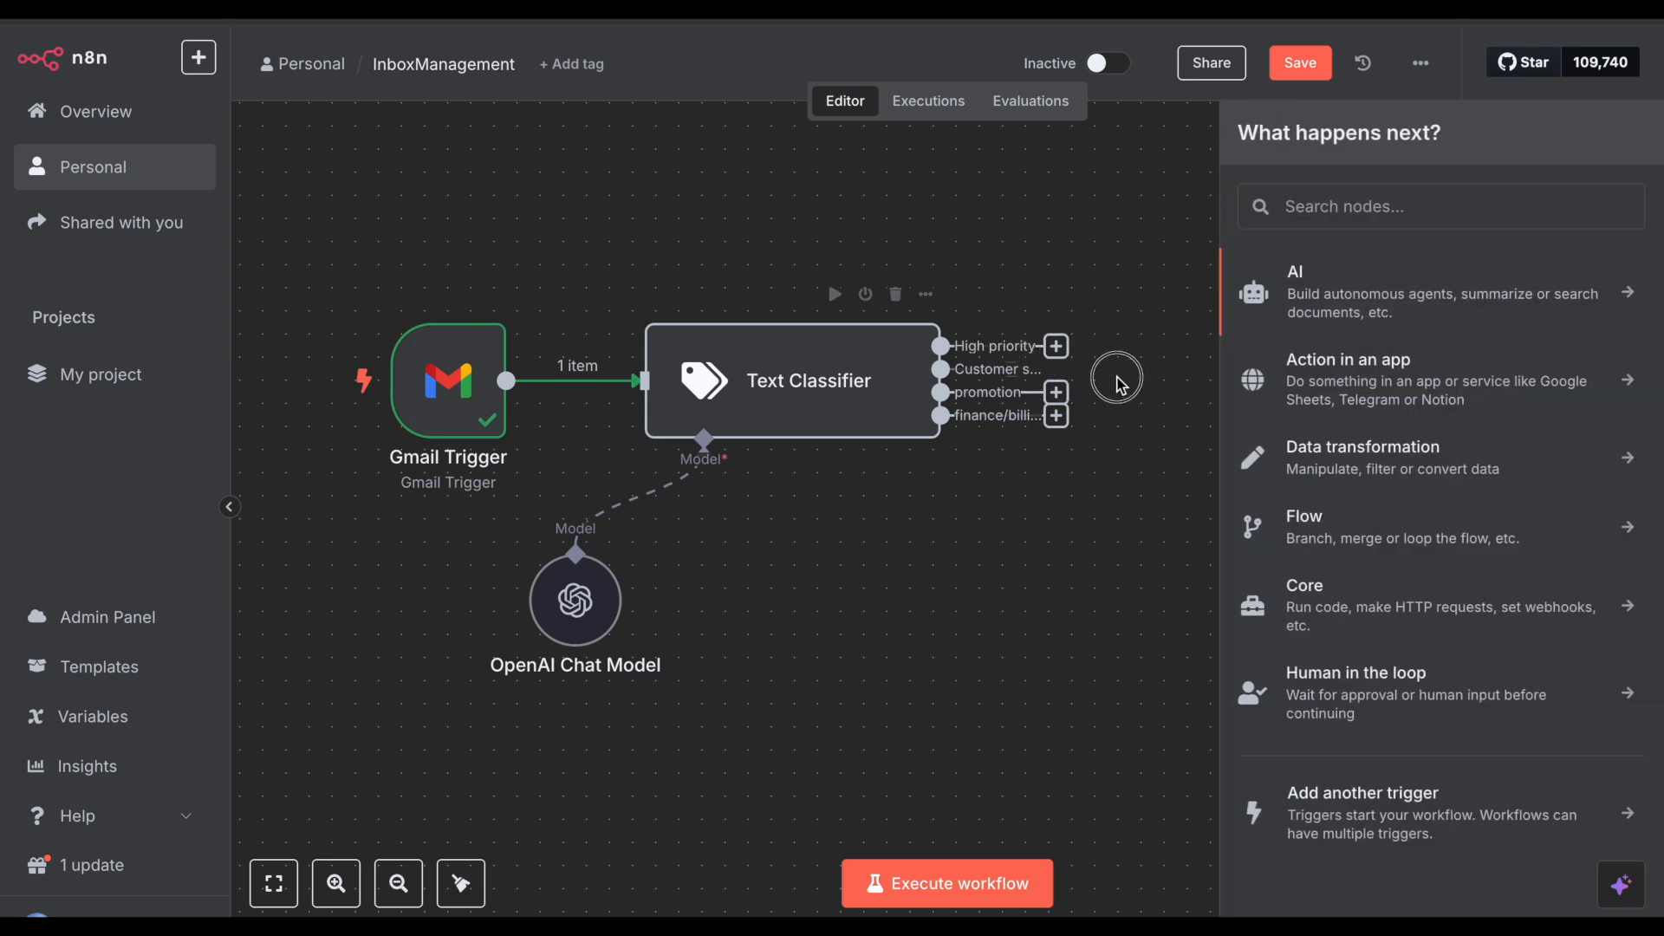
# Step: Compose an email to your own address, subject 'ndjsajjdnwe', with the urgent 3 PM approval message
pyautogui.click(1091, 284)
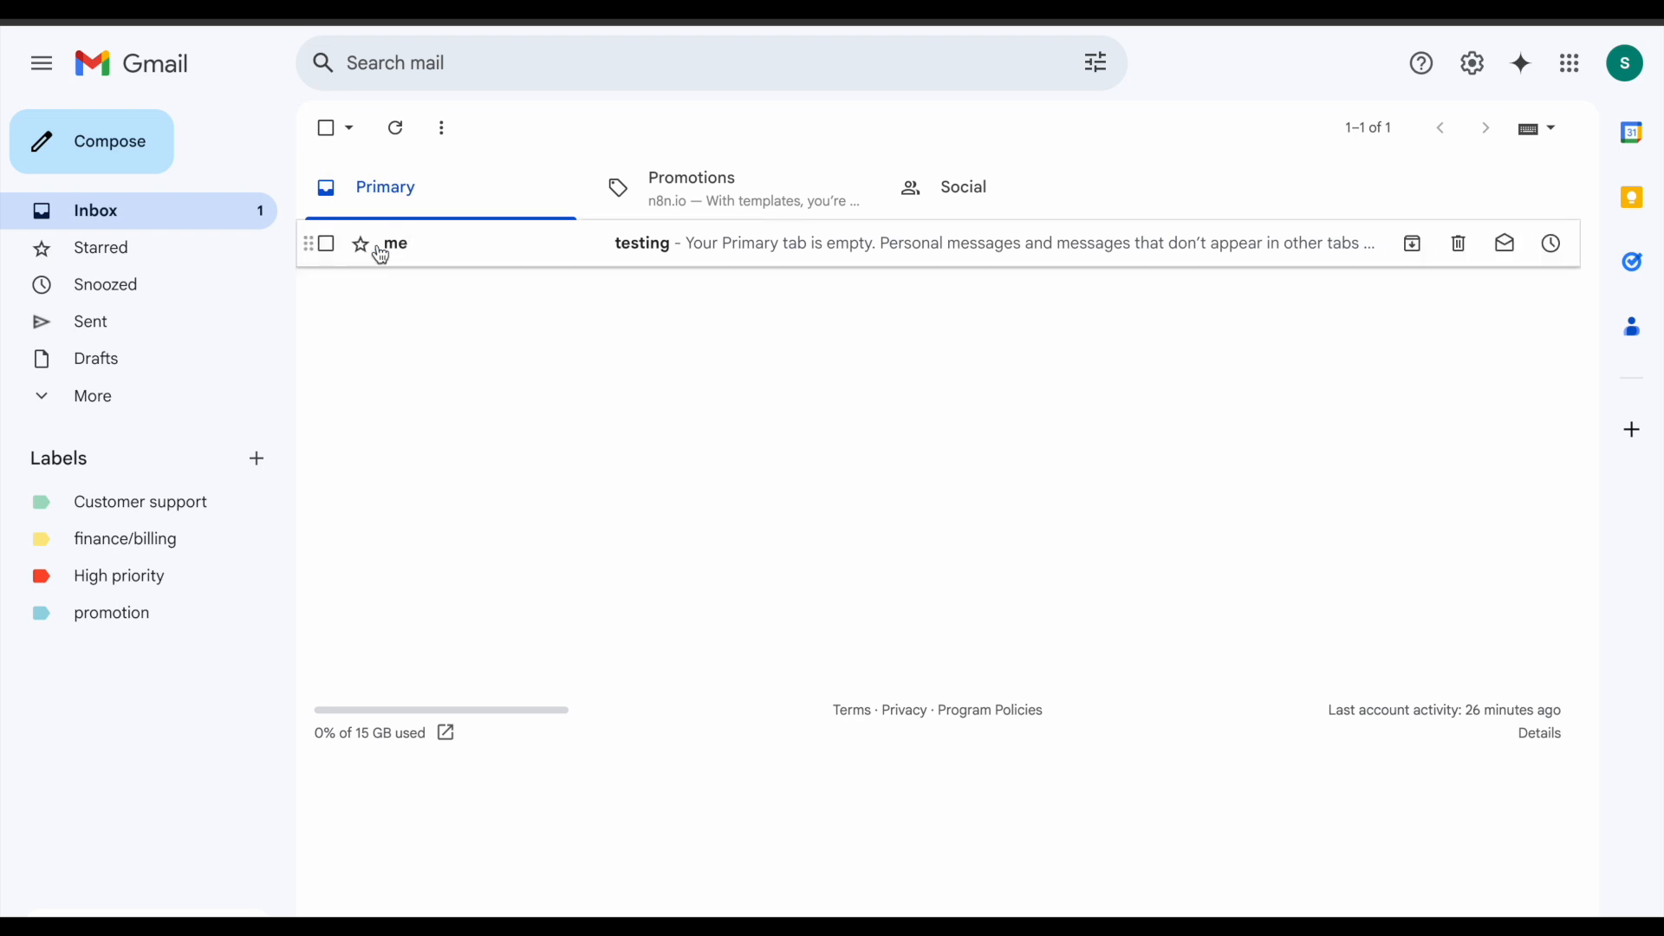
pyautogui.click(90, 156)
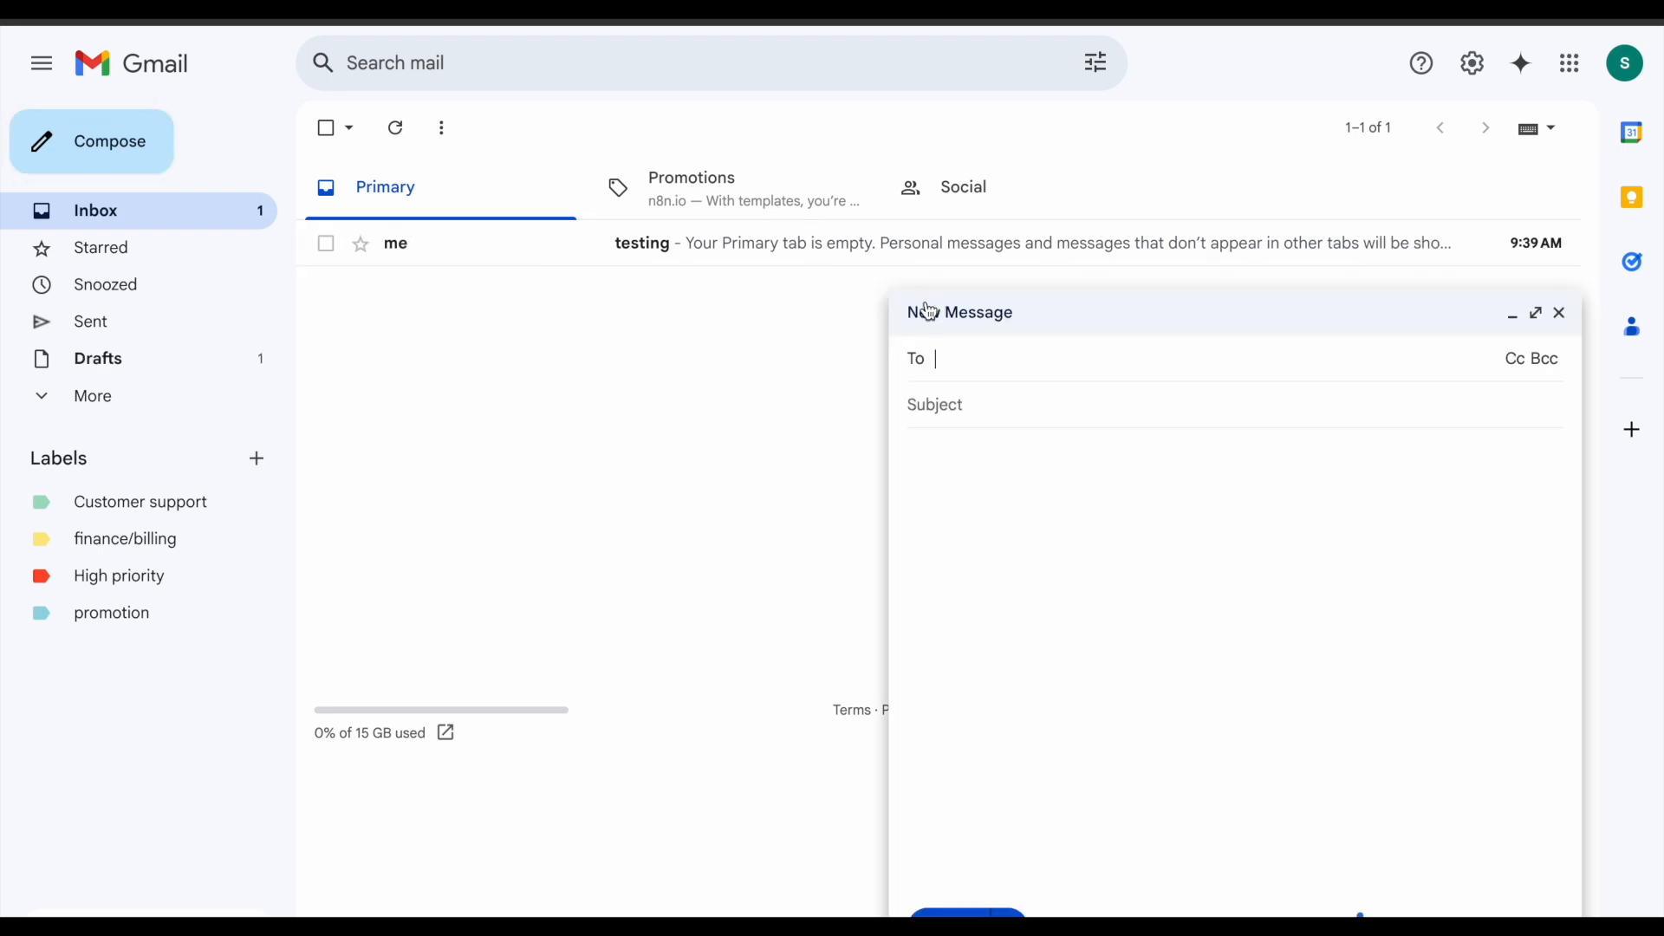
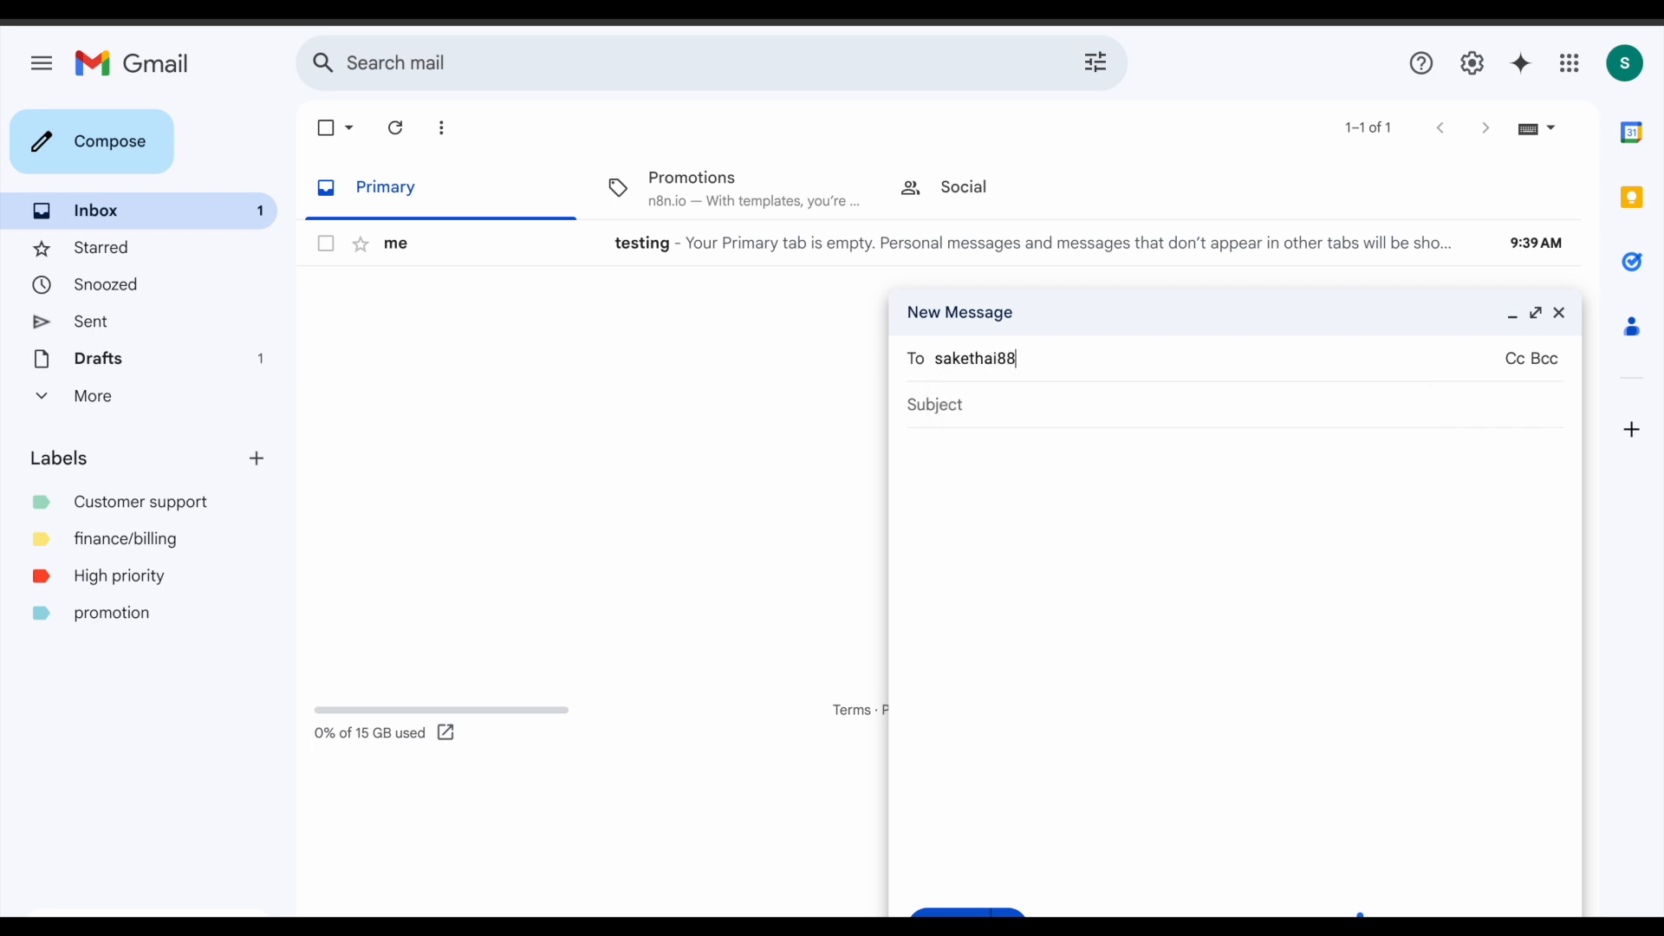
pyautogui.click(1036, 425)
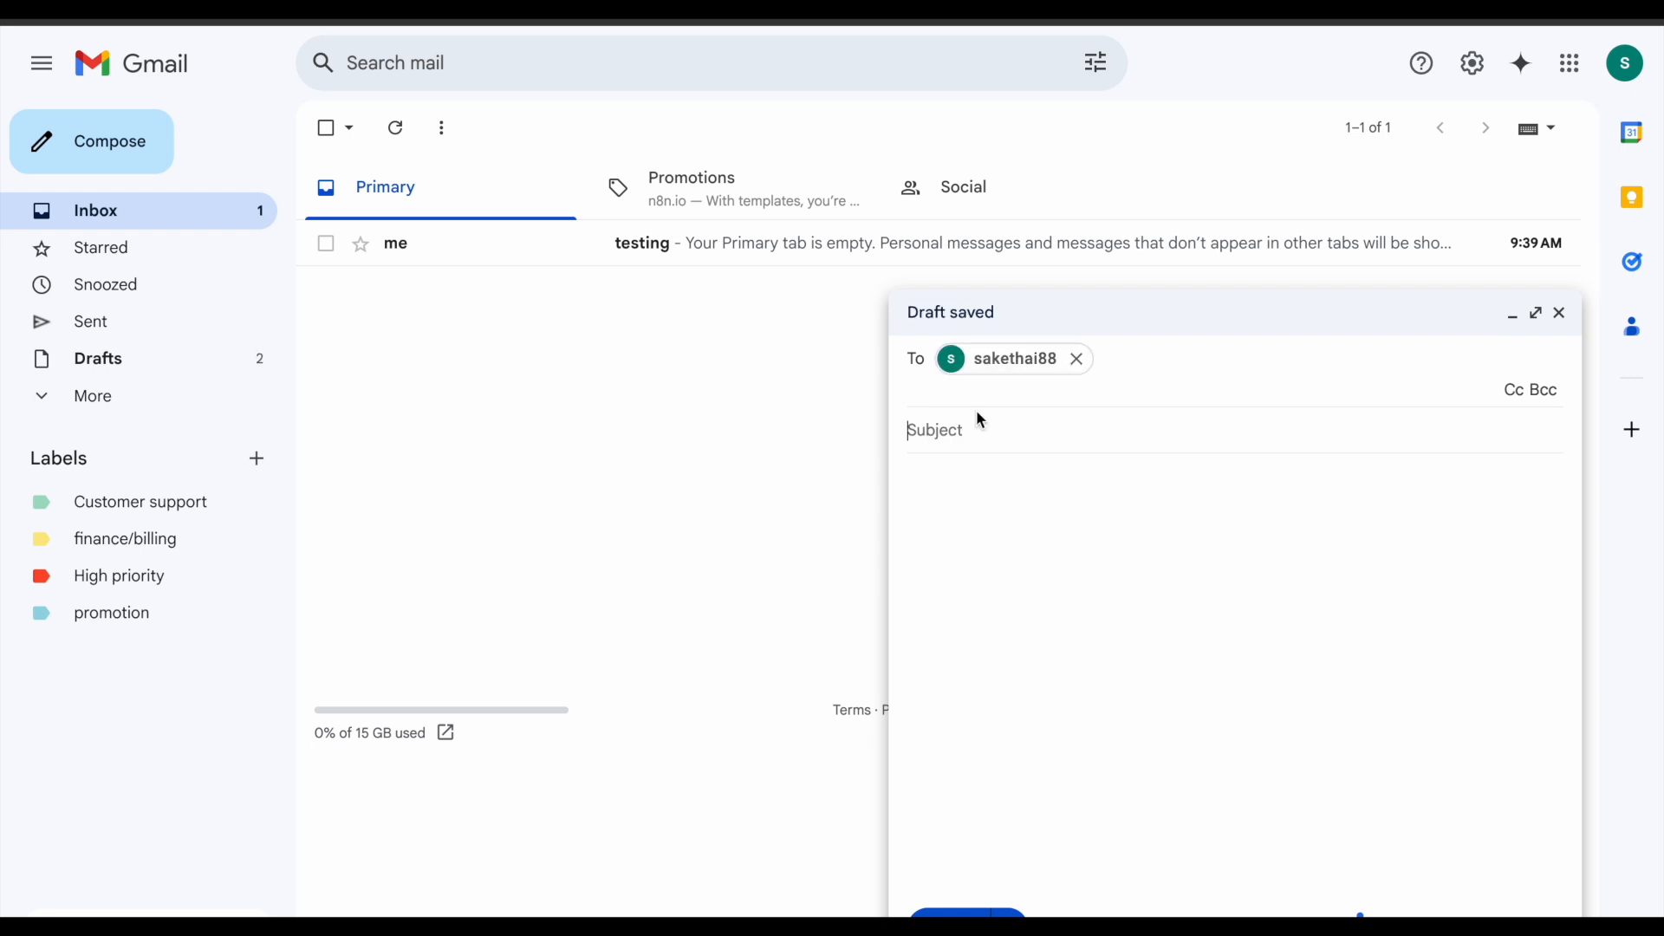
pyautogui.write('ndjsajjdnwe')
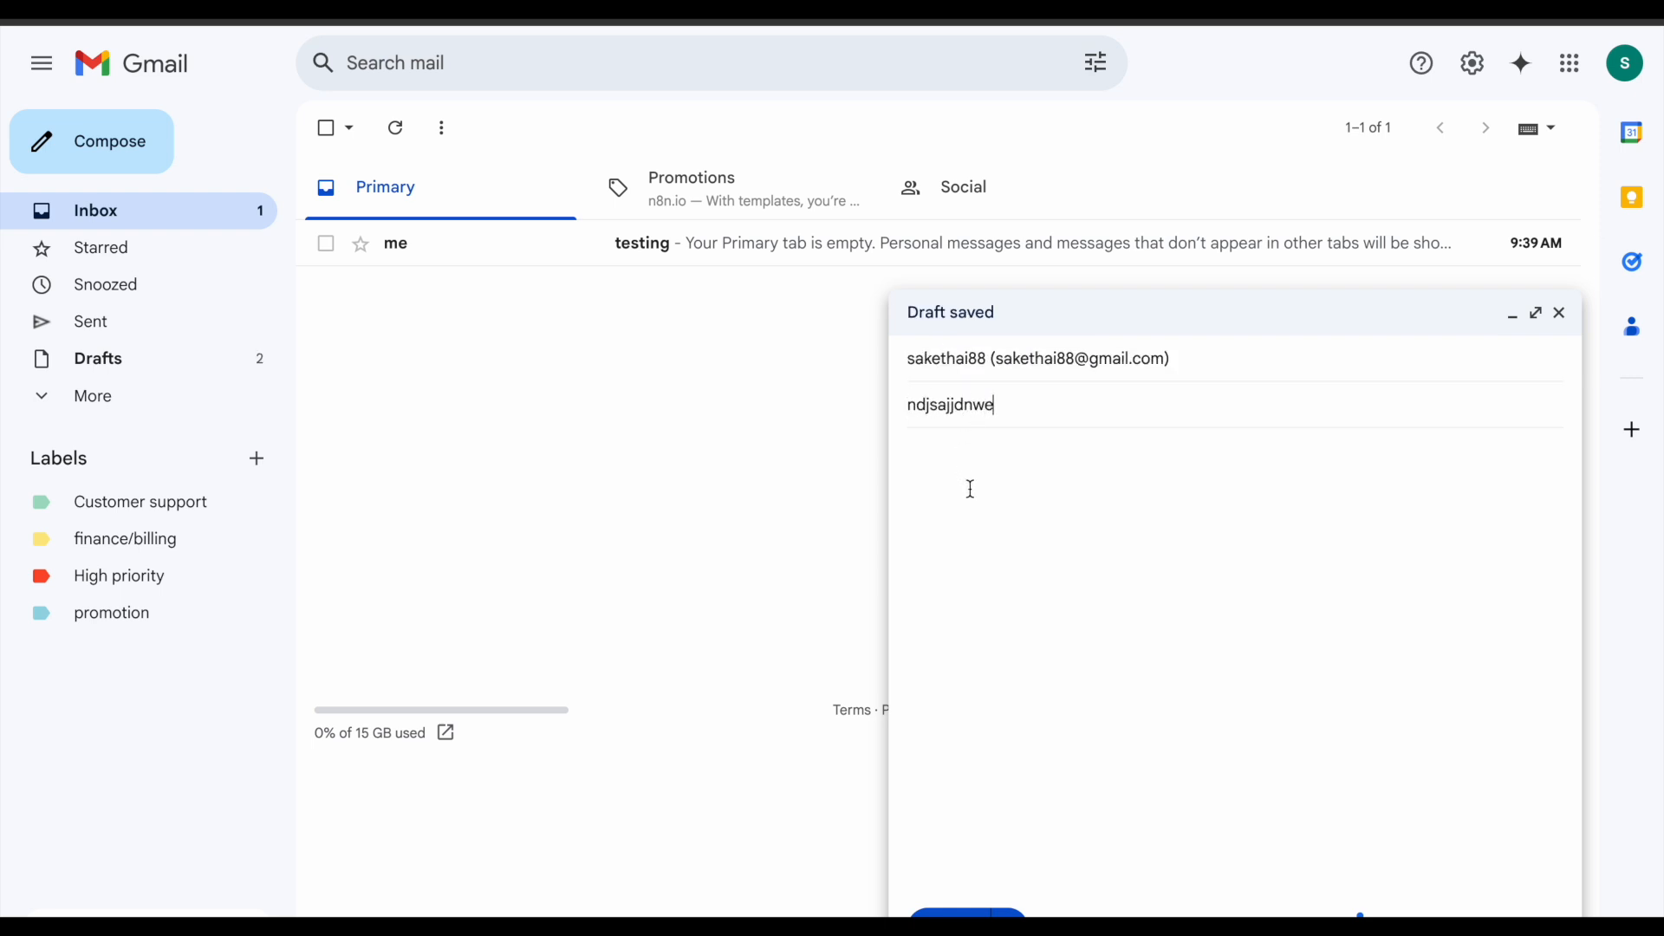
pyautogui.click(971, 489)
pyautogui.write('Hi Saketh, We need your immediate approval on the final proposal for the new Ai project. The deadline is 3 PM today, and the client is expecting us to proceed. Please review and confirm as soon as possible. Thanks, Ram')
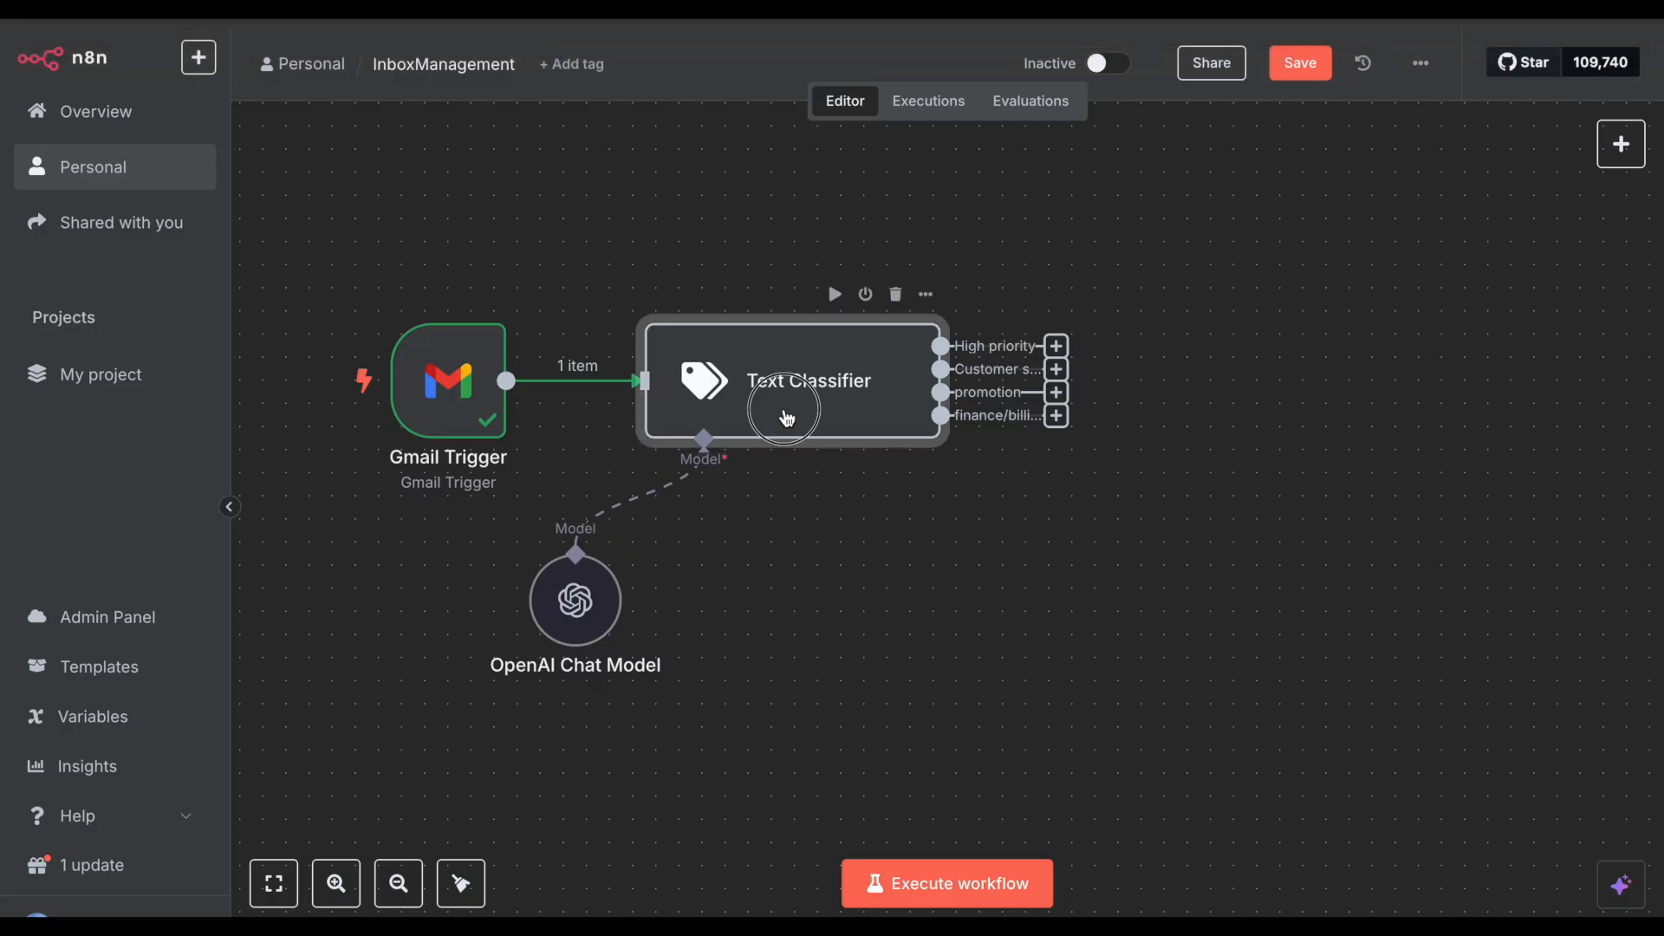
# Step: Check which field the Text Classifier reads its text from, then send the test email
pyautogui.doubleClick(788, 416)
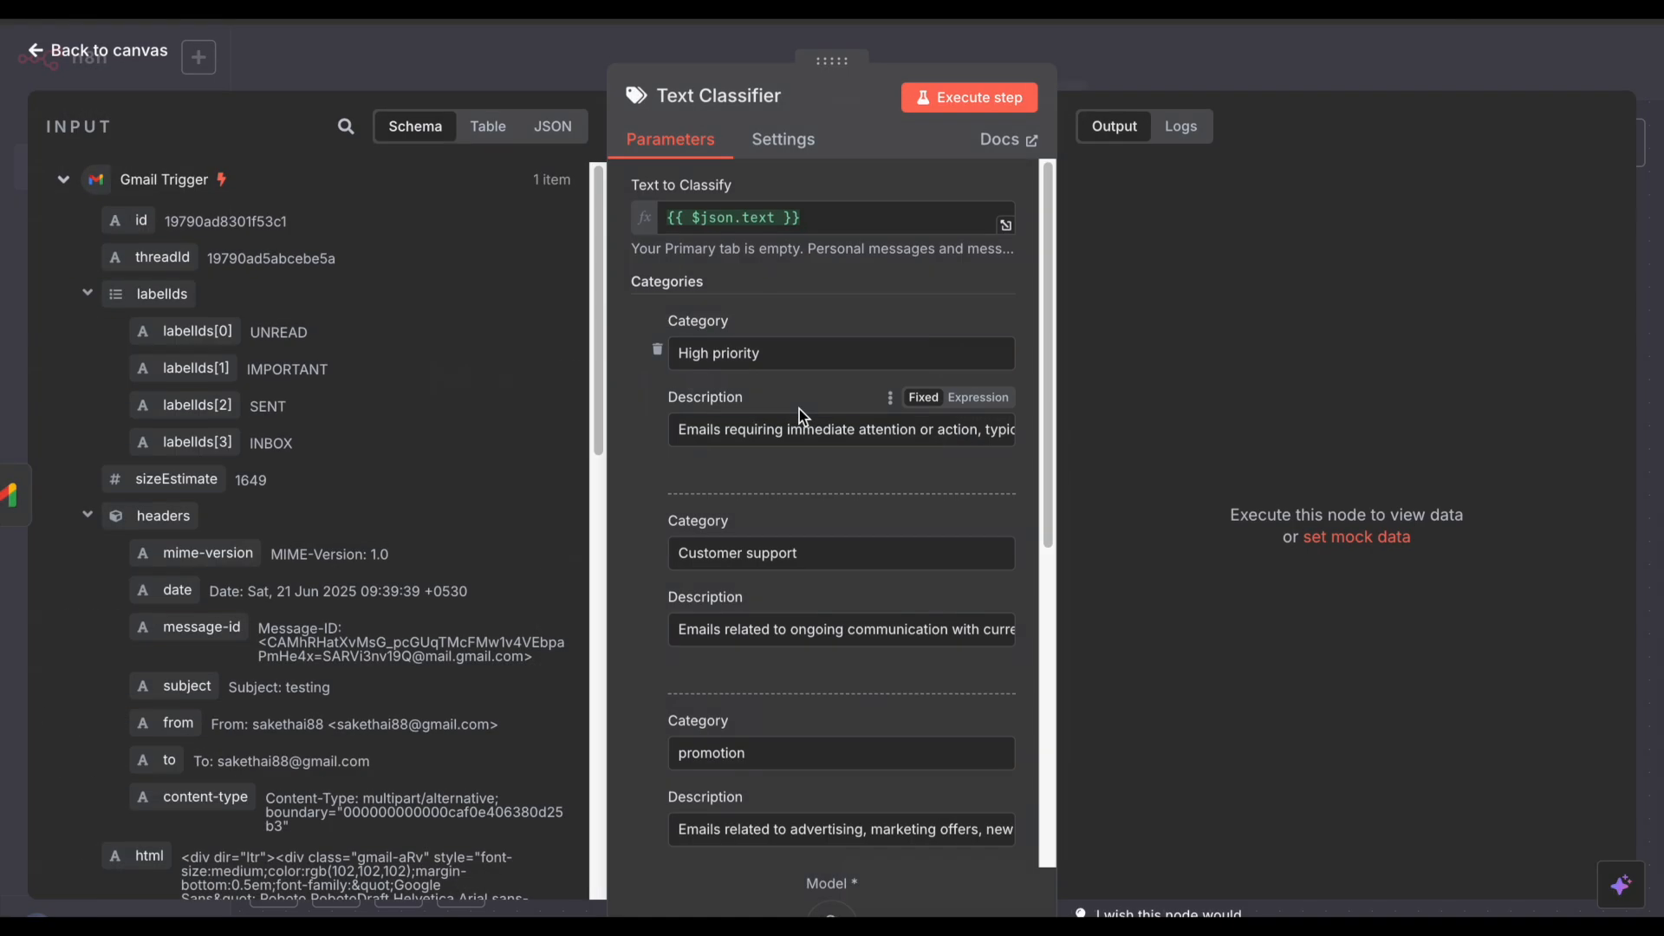
pyautogui.moveTo(771, 219); pyautogui.dragTo(697, 220)
pyautogui.click(841, 222)
pyautogui.scroll(-3, 268, 507)
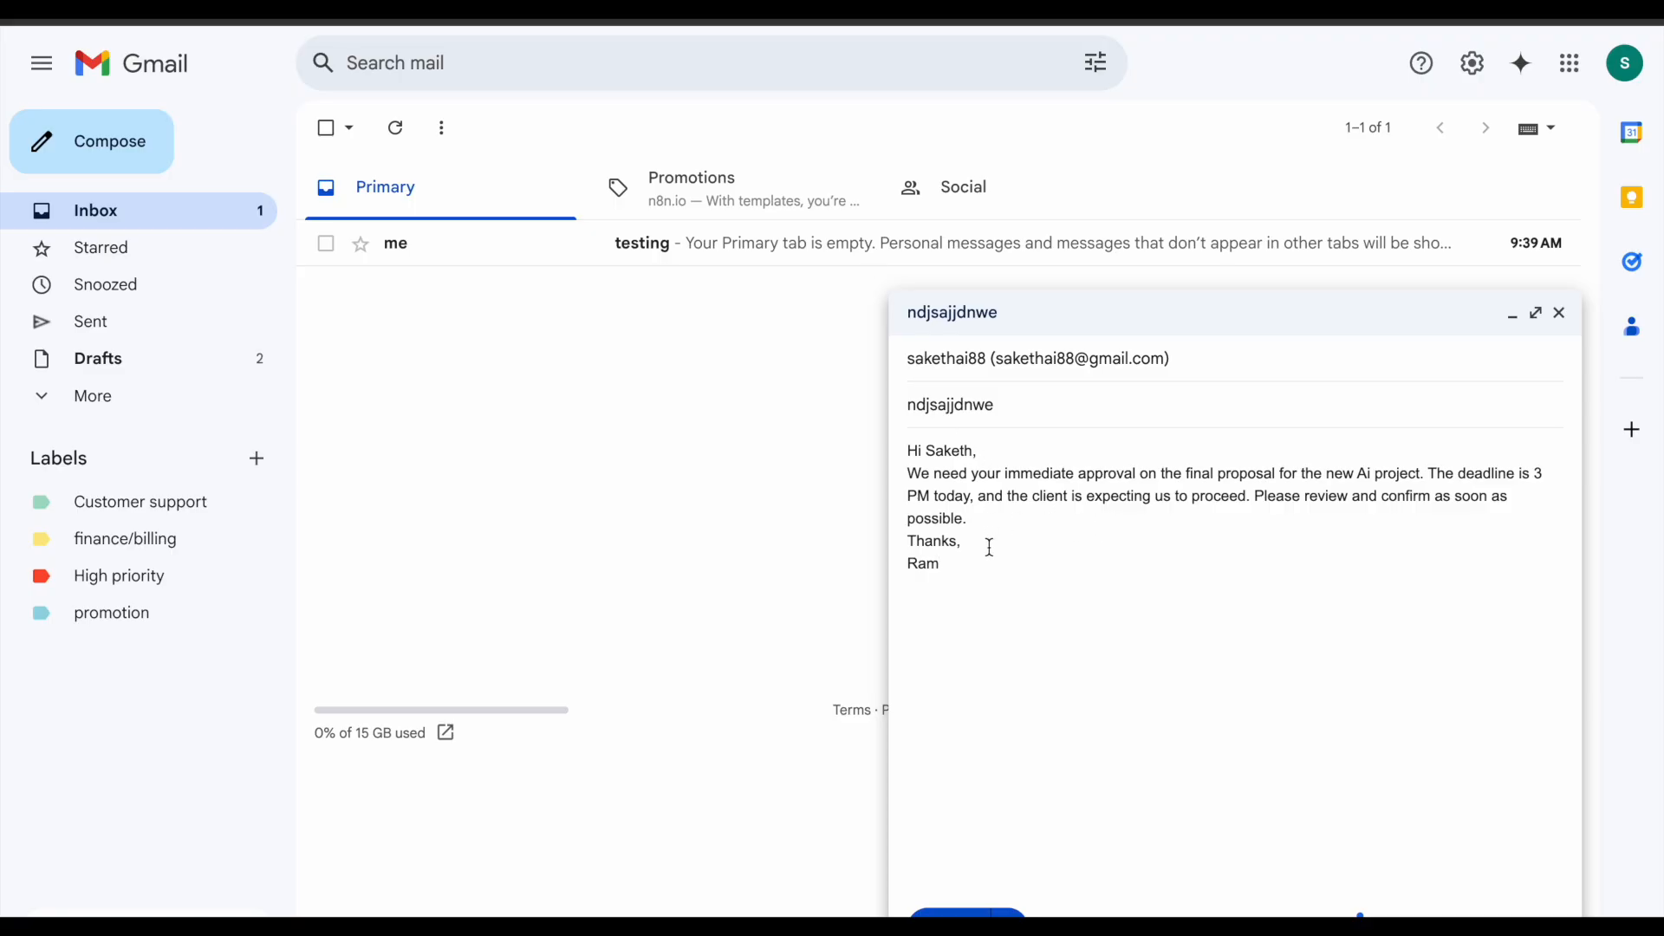
pyautogui.moveTo(981, 563); pyautogui.dragTo(899, 452)
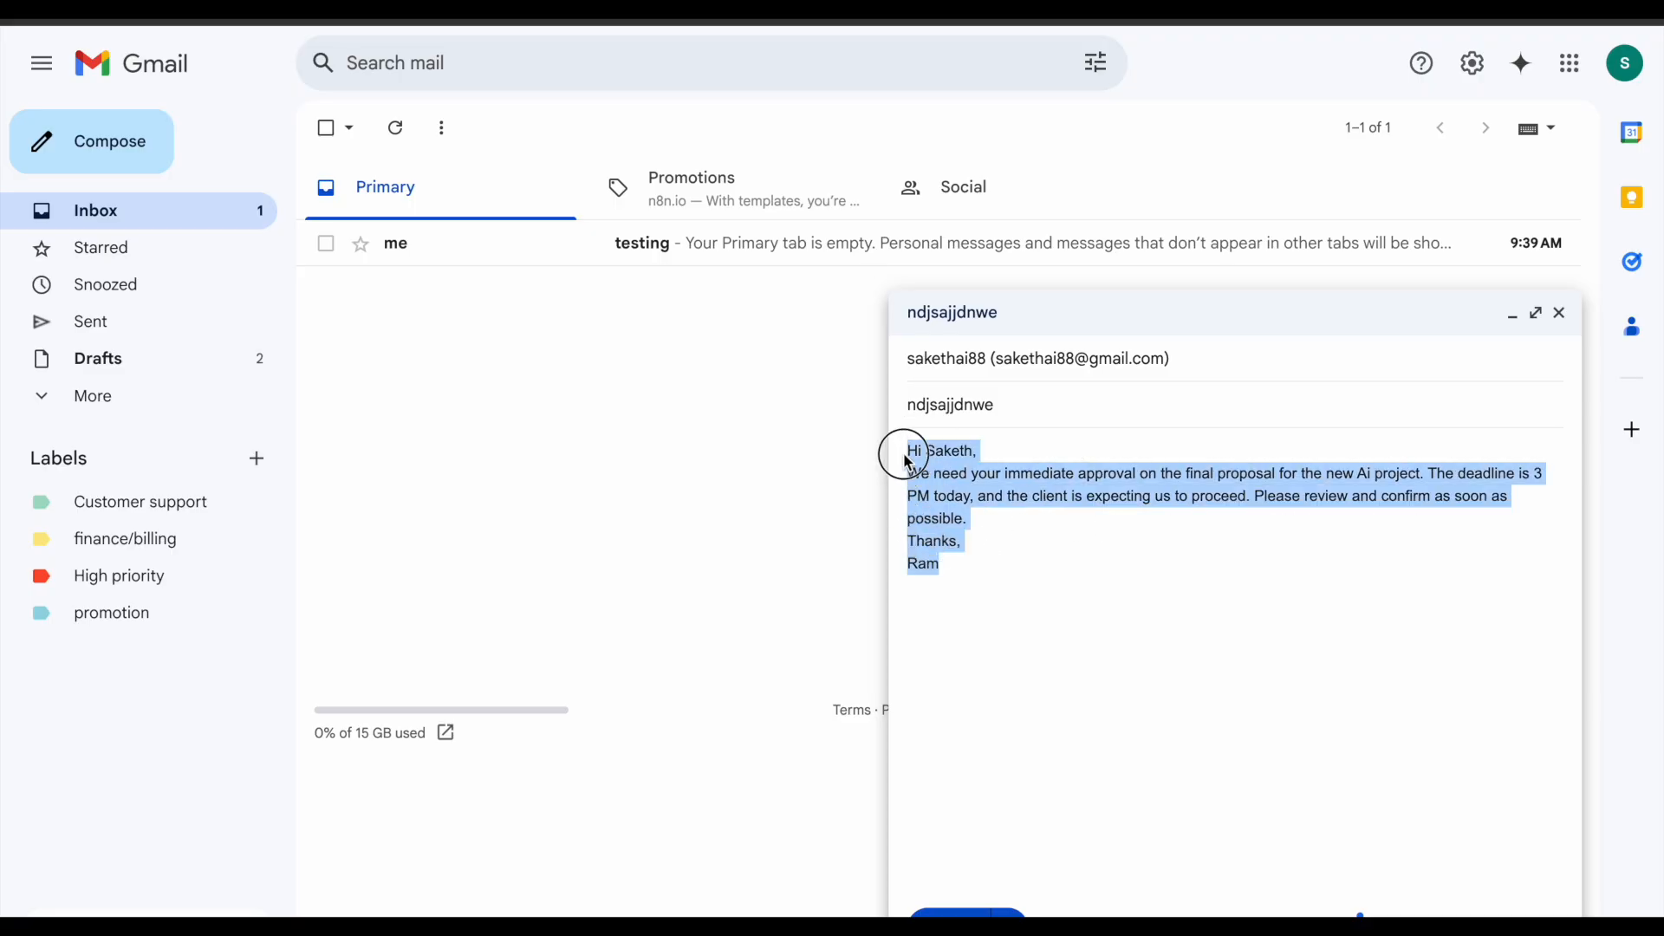
pyautogui.click(1050, 514)
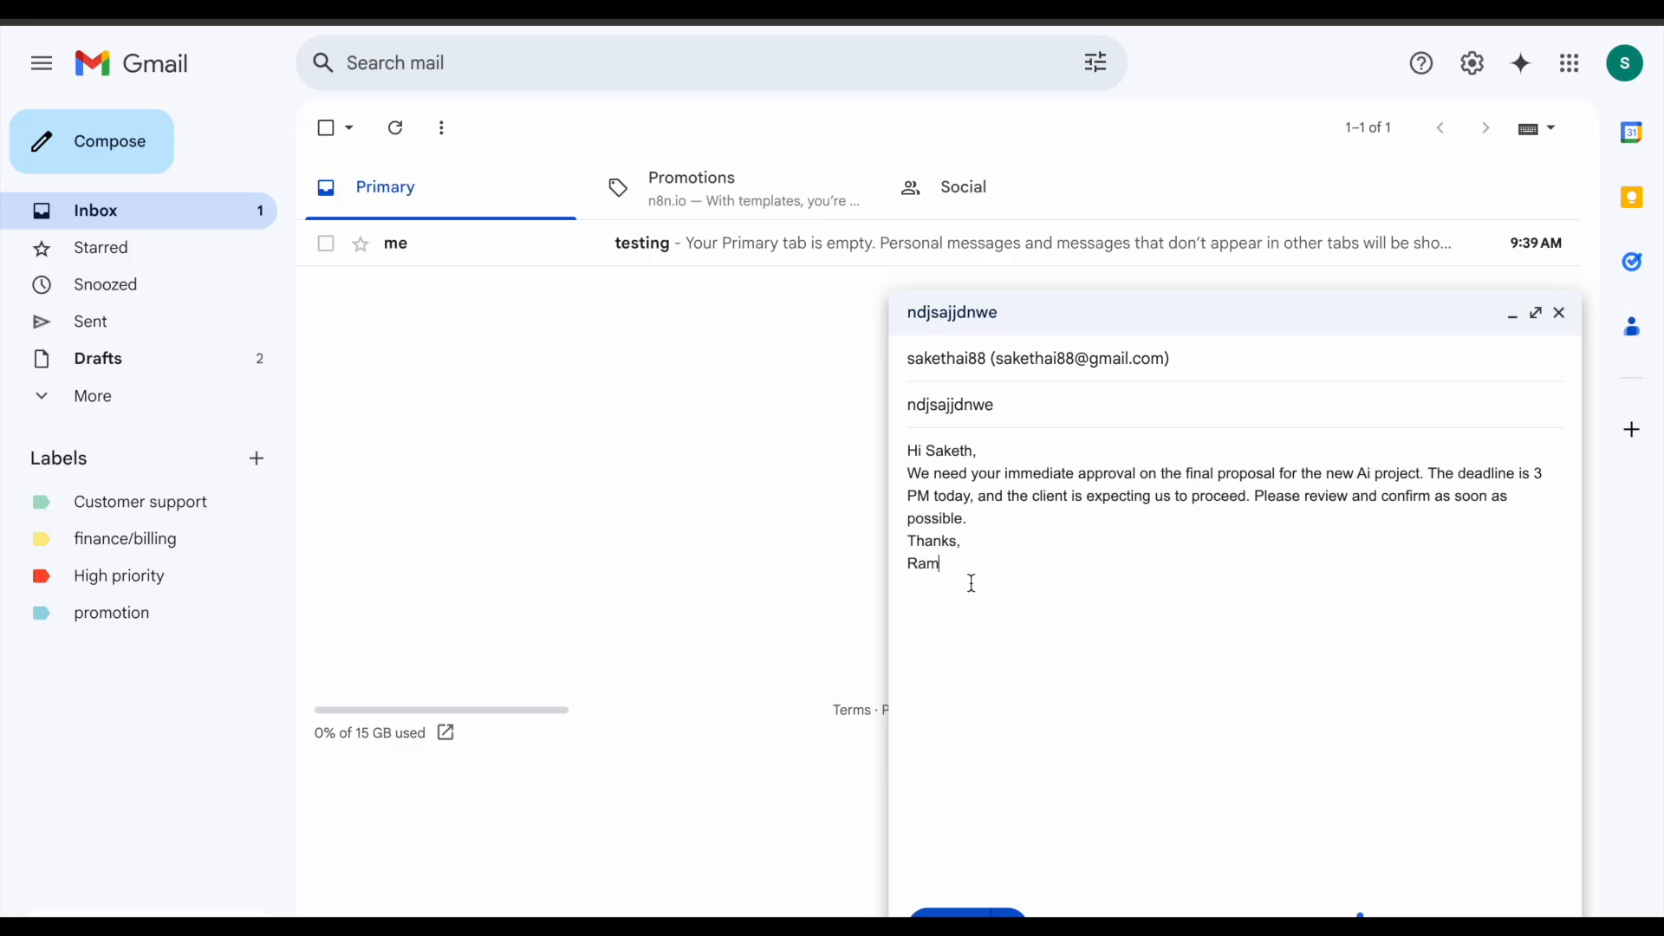
pyautogui.click(964, 911)
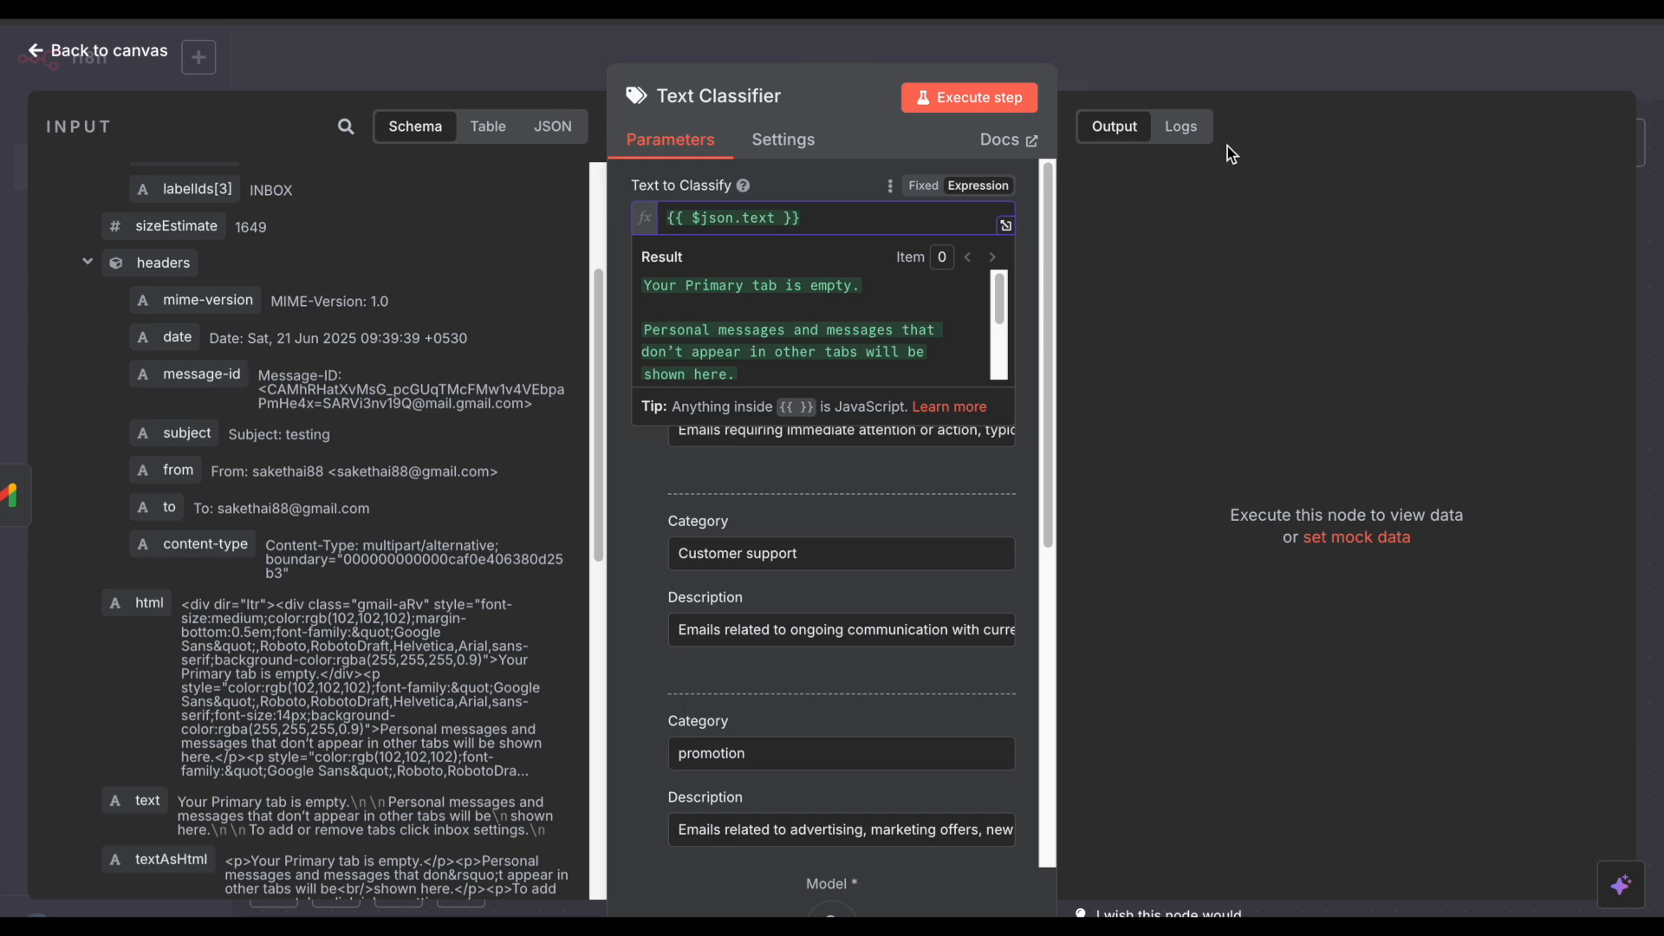
# Step: Fetch the ndjsajjdnwe email as Gmail Trigger test data and reopen the Text Classifier with it
pyautogui.click(1264, 75)
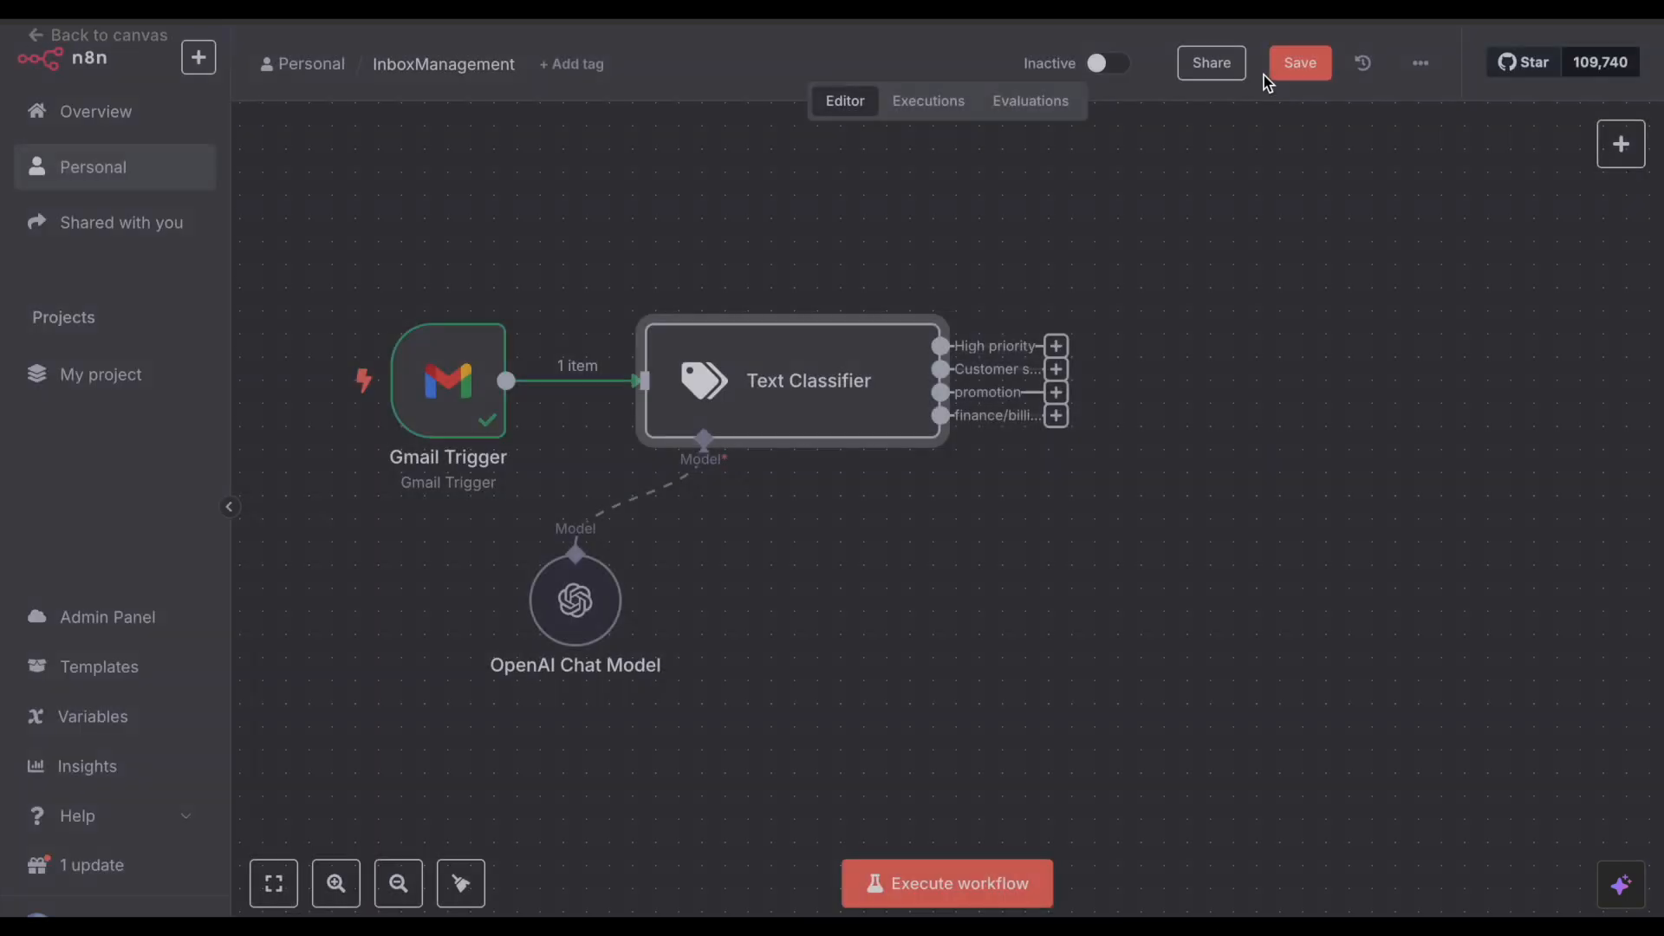
pyautogui.doubleClick(458, 407)
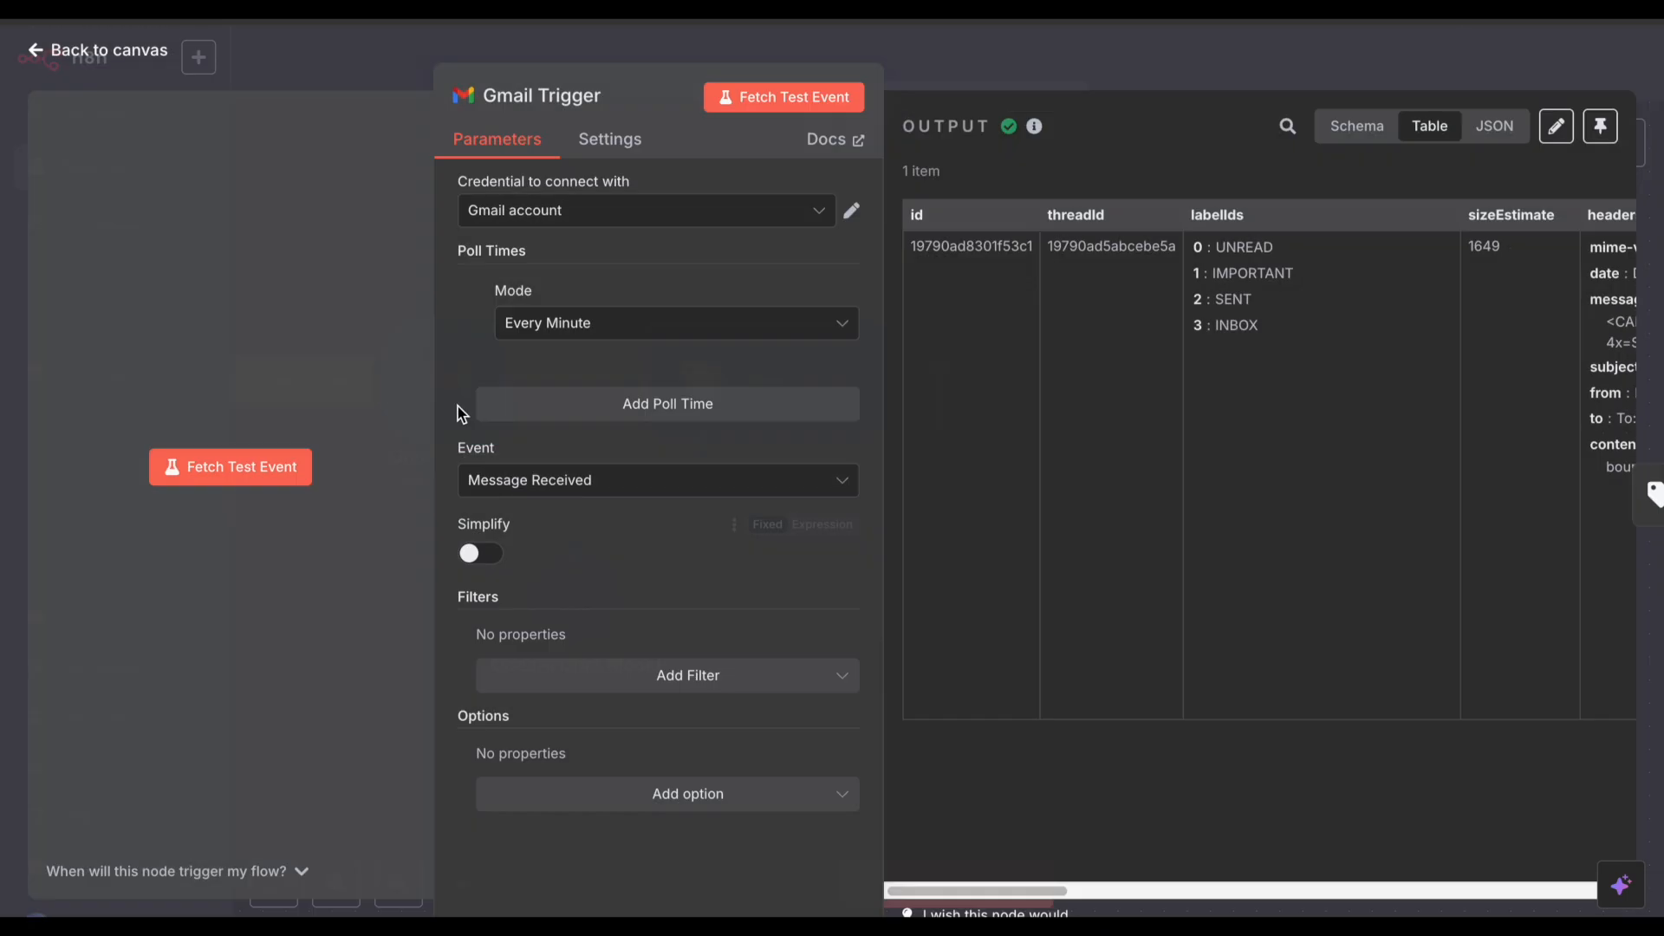
pyautogui.click(806, 109)
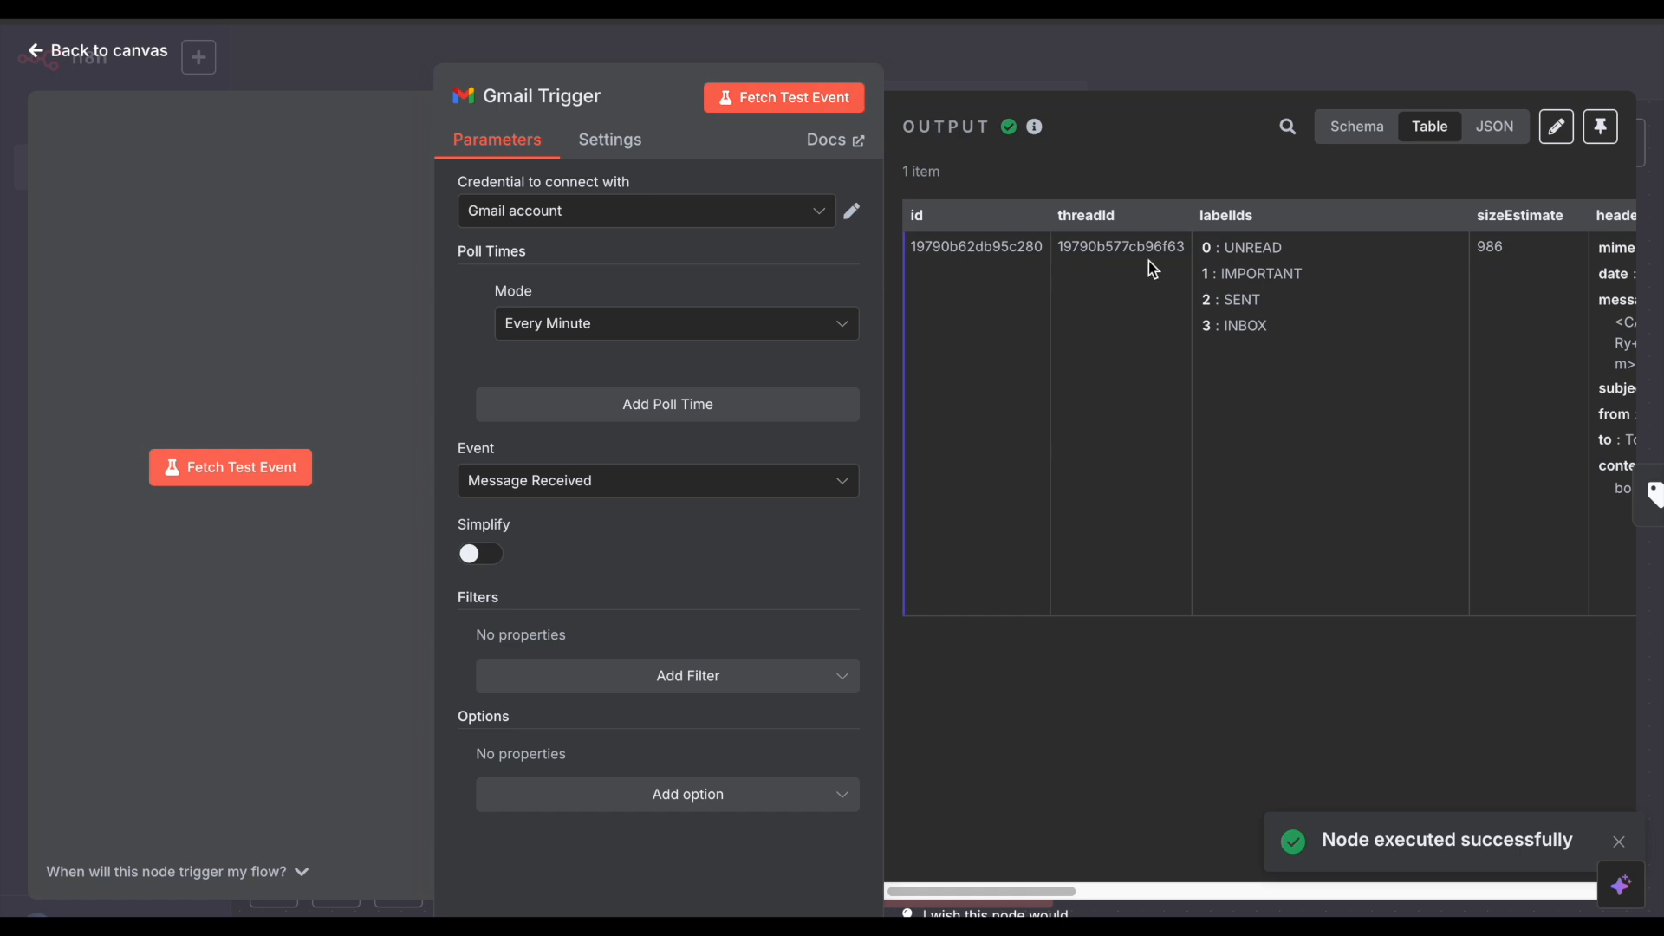
pyautogui.hscroll(10, 1149, 262)
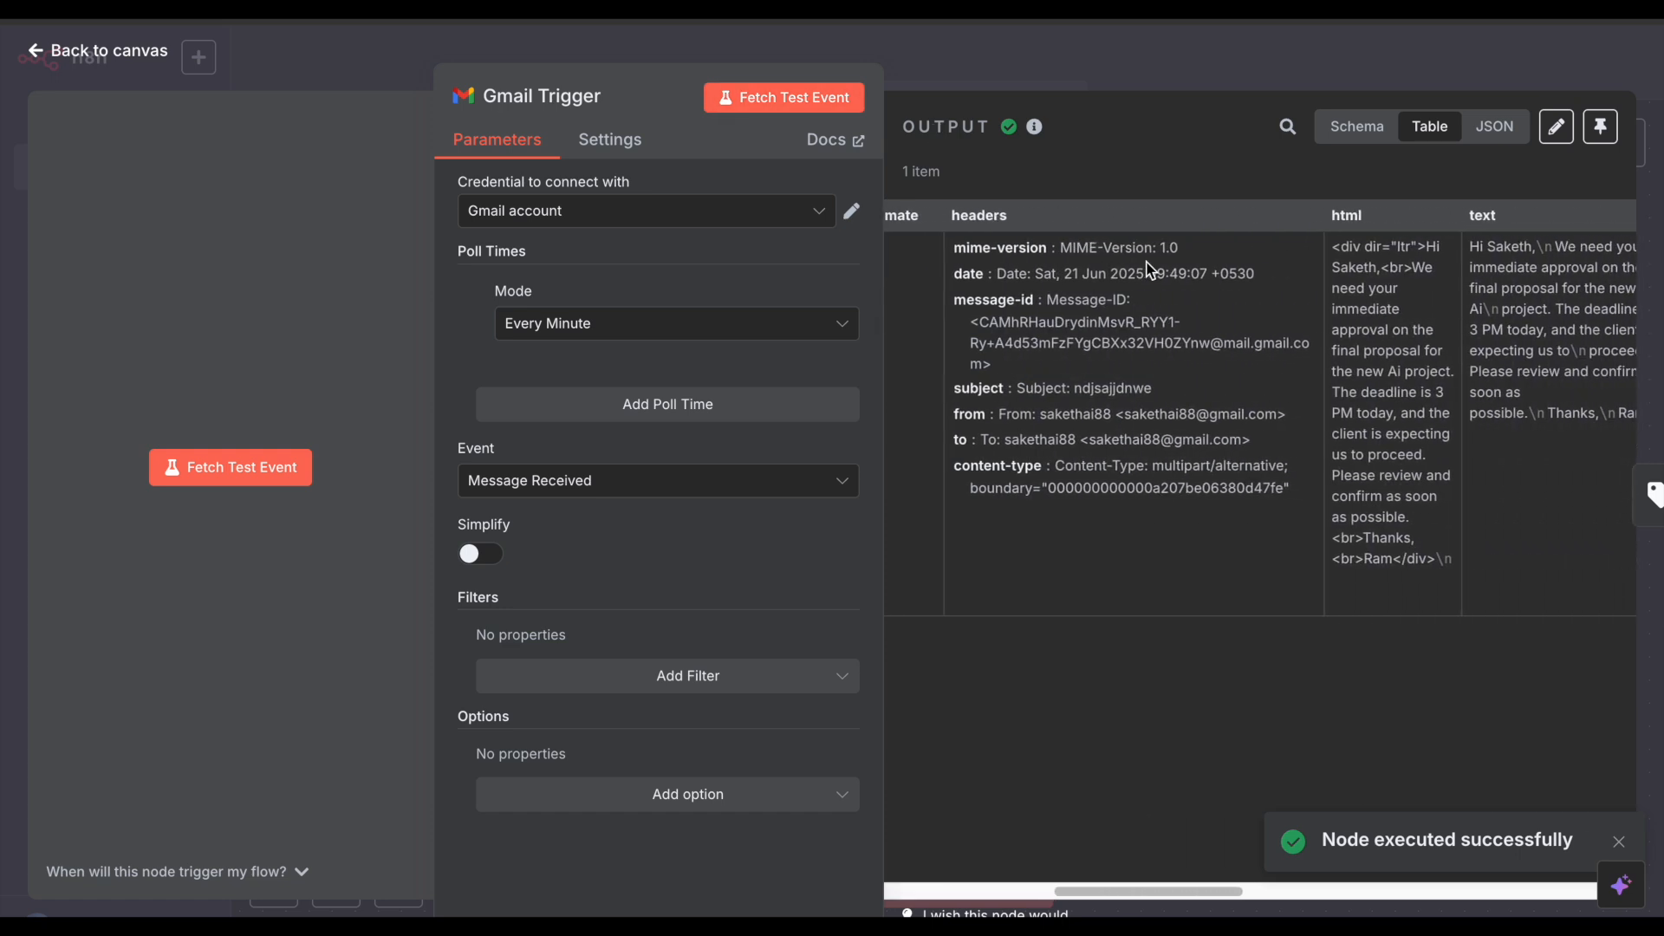
pyautogui.hscroll(3, 1149, 269)
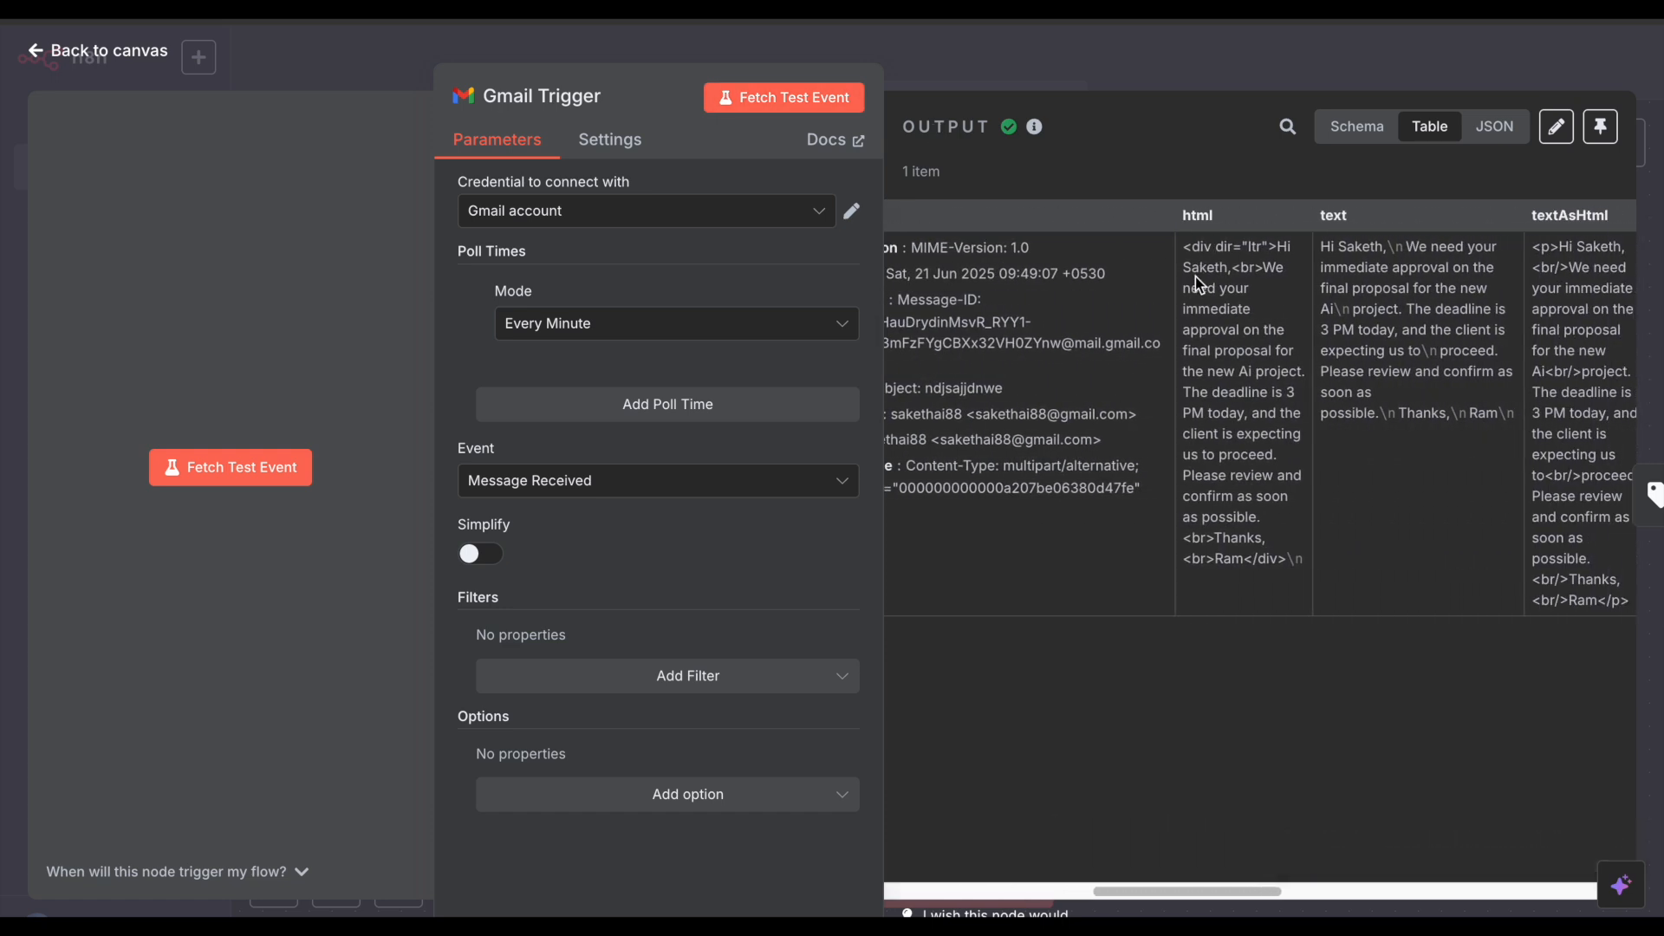
pyautogui.click(1110, 68)
pyautogui.doubleClick(792, 375)
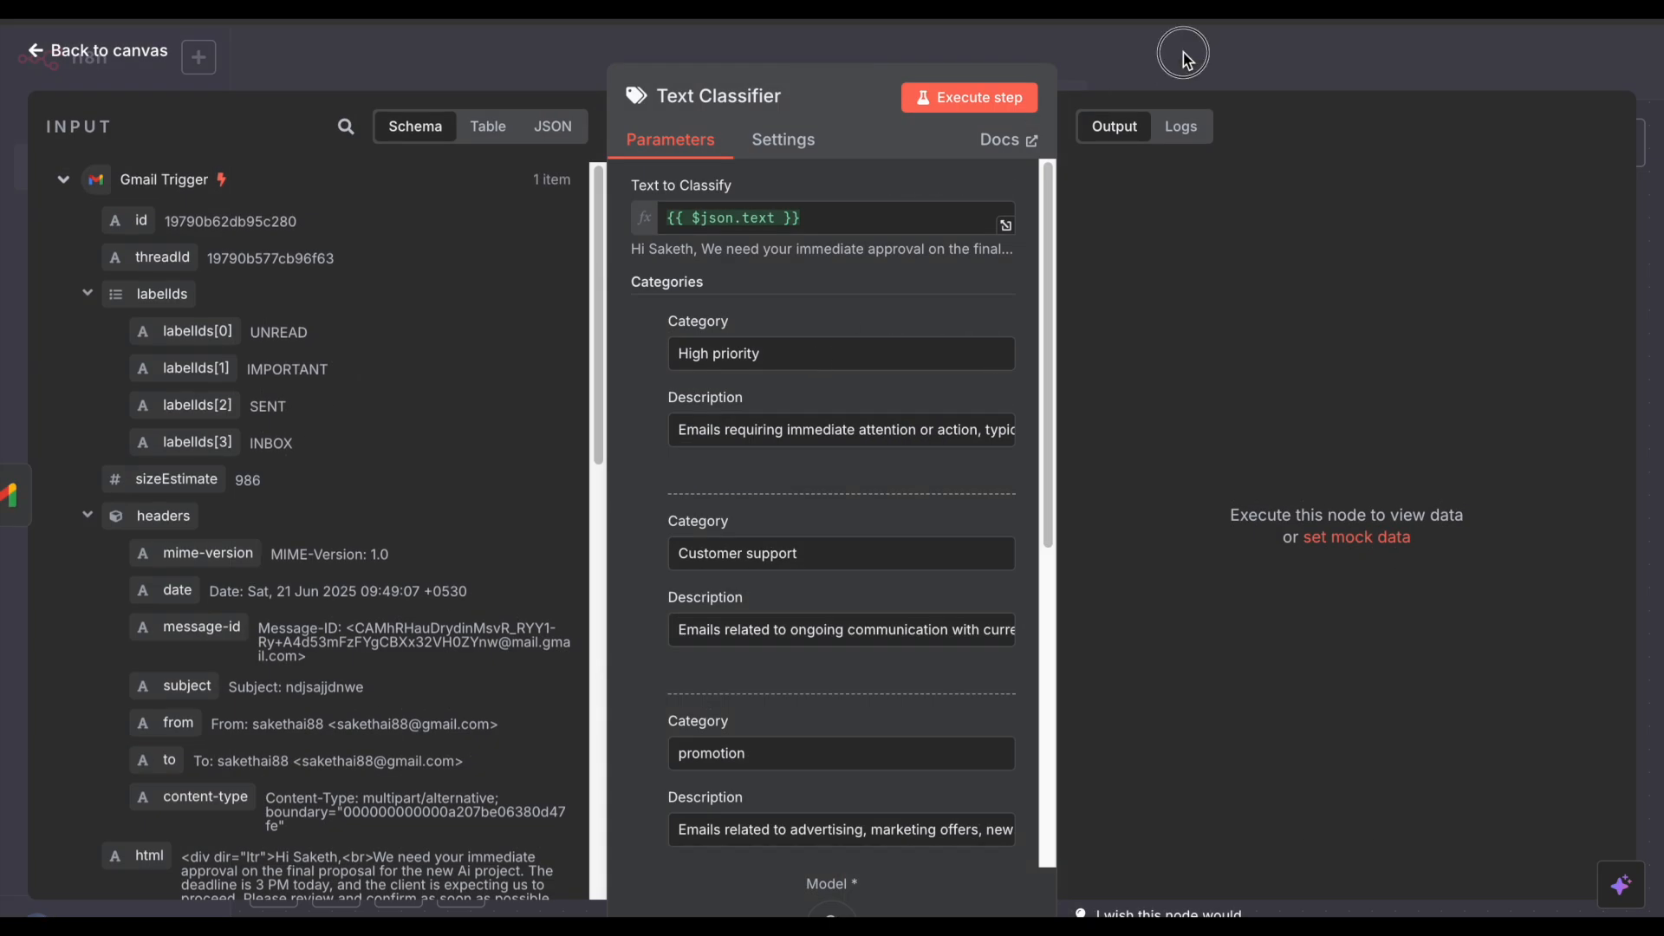
# Step: Run the Text Classifier on the urgent test email and open its output
pyautogui.click(1183, 61)
pyautogui.click(835, 296)
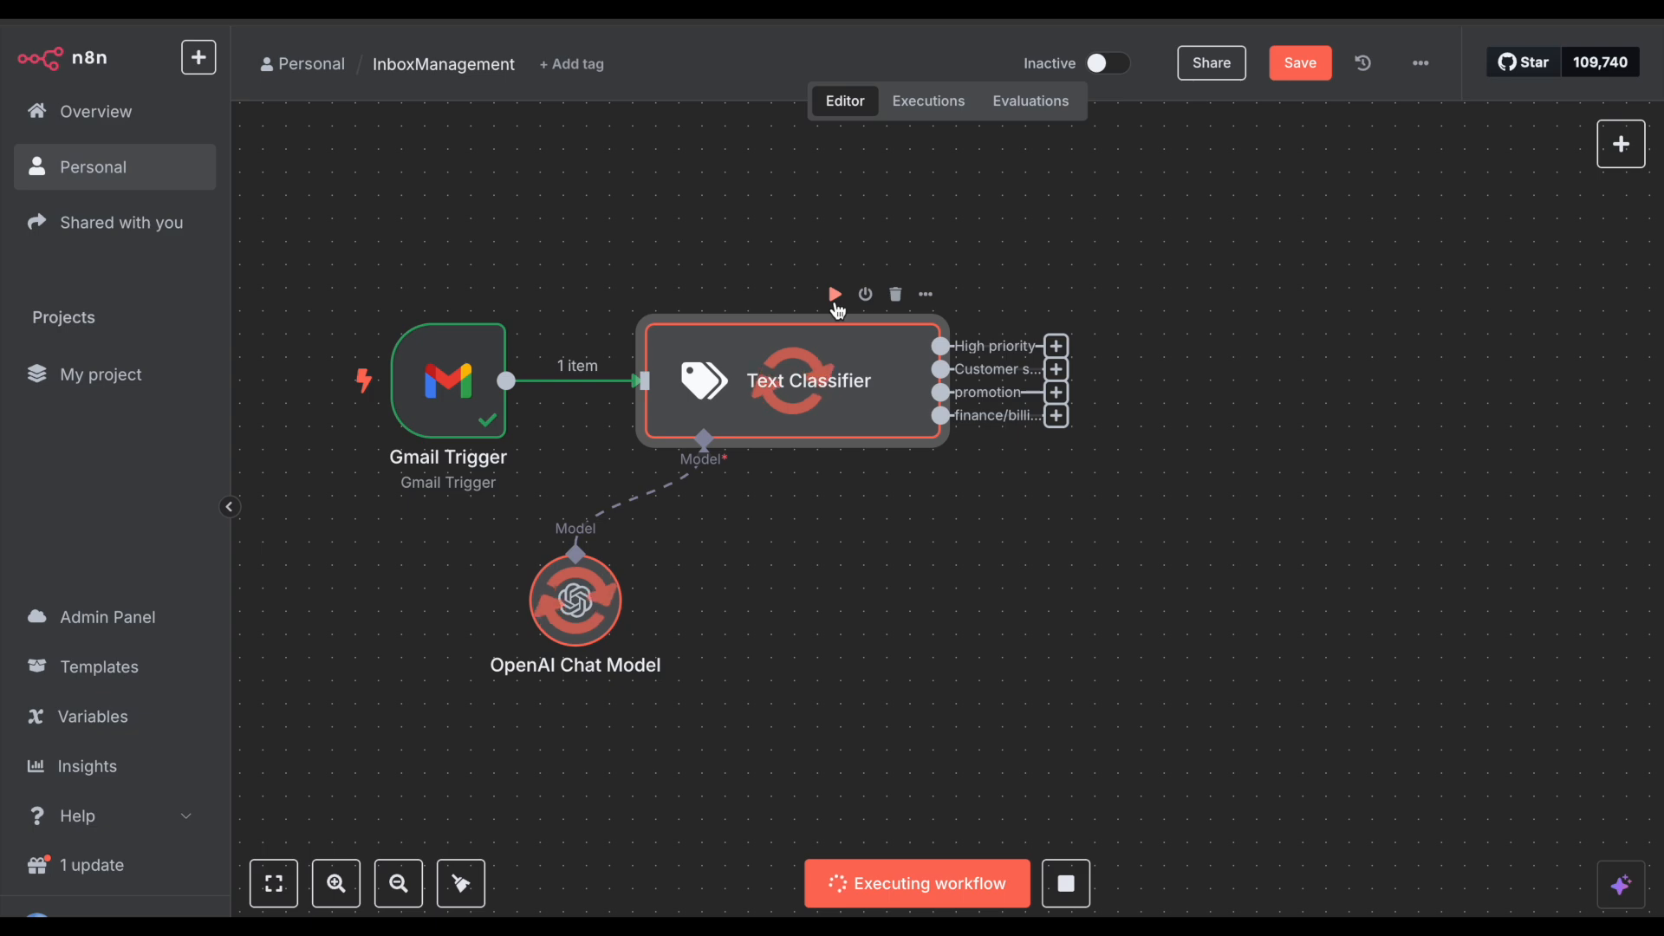
pyautogui.doubleClick(857, 360)
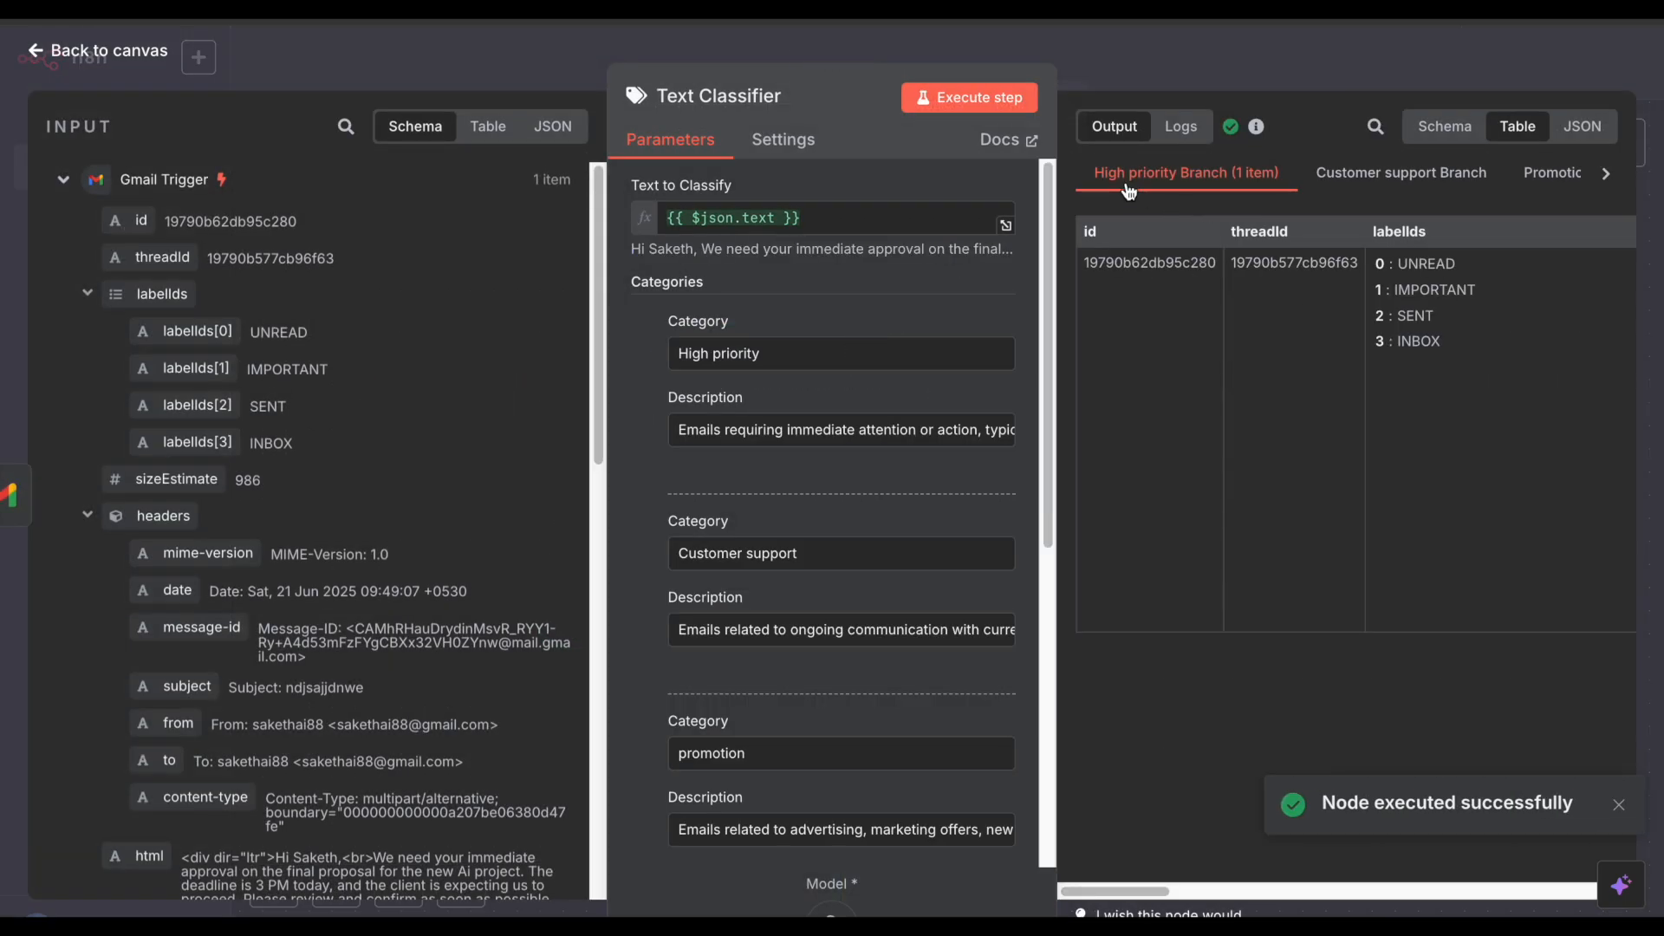
pyautogui.hscroll(3, 1169, 182)
pyautogui.hscroll(-3, 1169, 182)
pyautogui.hscroll(6, 1227, 368)
pyautogui.hscroll(2, 1221, 304)
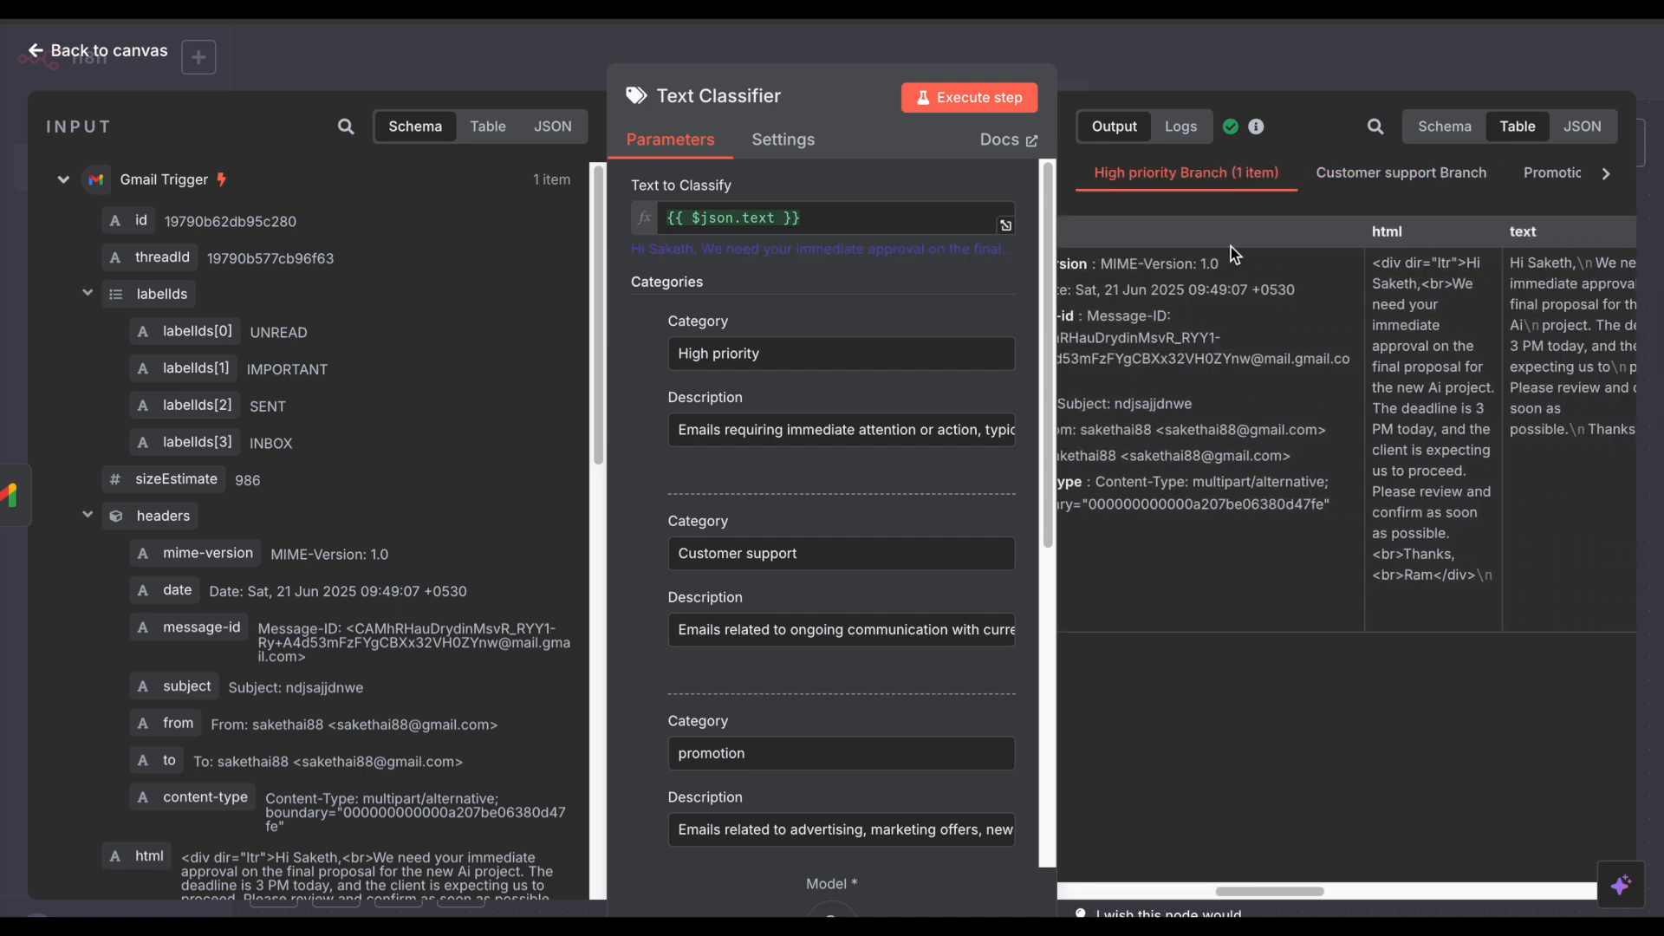
# Step: Confirm the Customer support, Promotion and Finance/billing branches are empty and only High priority has 1 item
pyautogui.click(1380, 187)
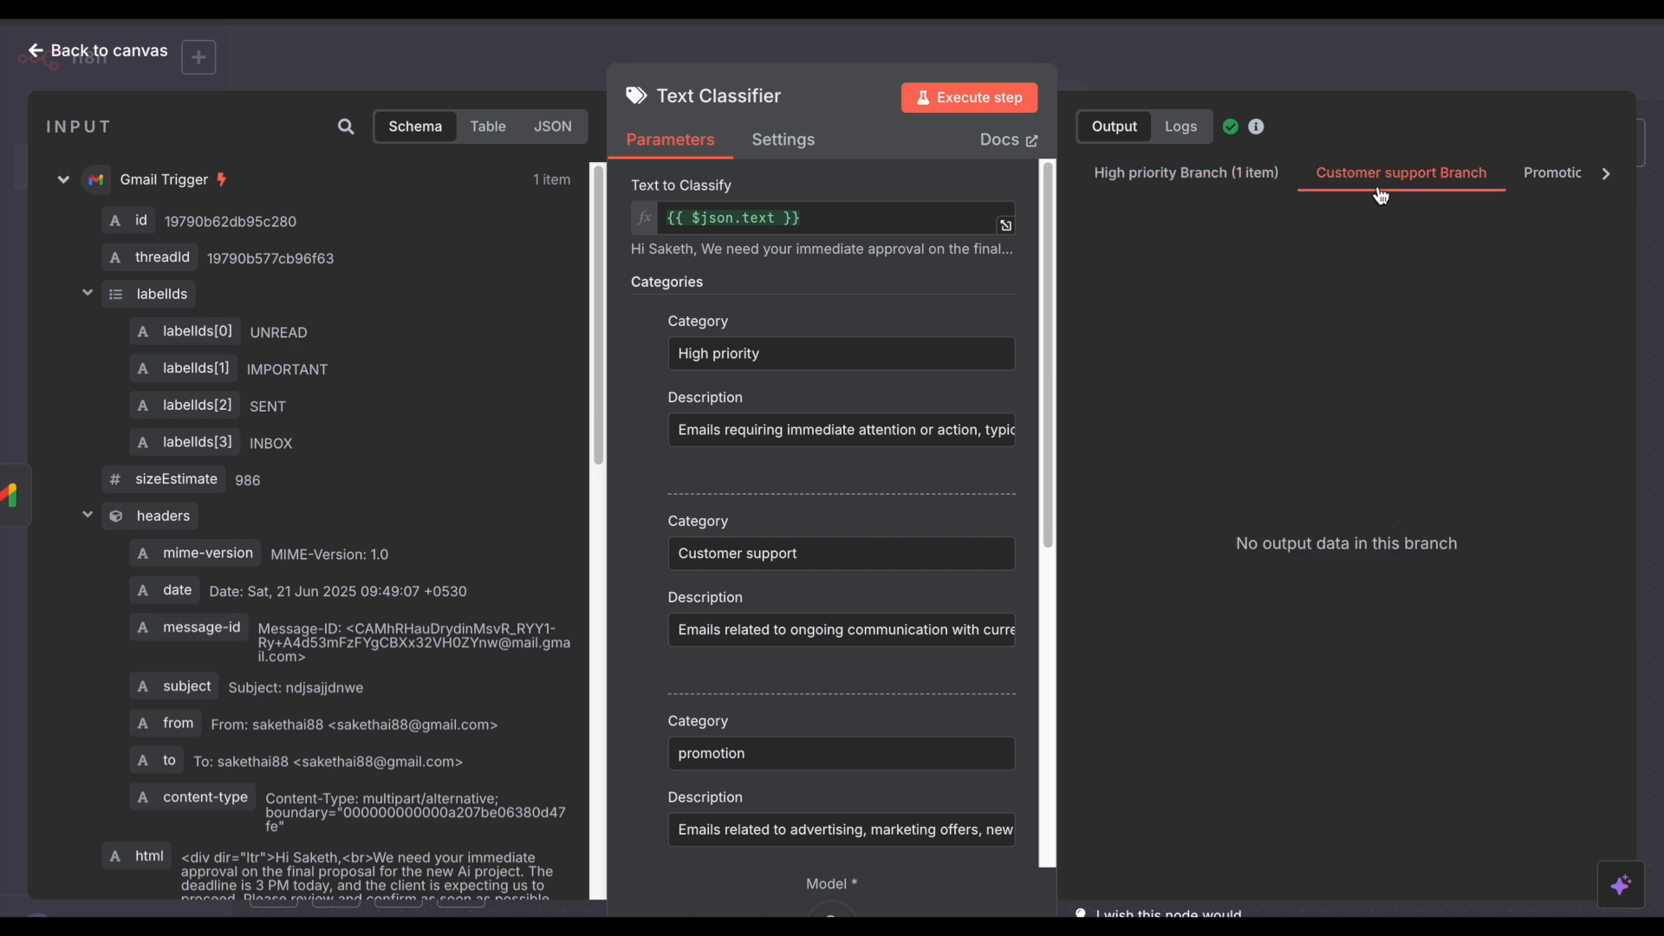
pyautogui.hscroll(3, 1432, 182)
pyautogui.click(1287, 185)
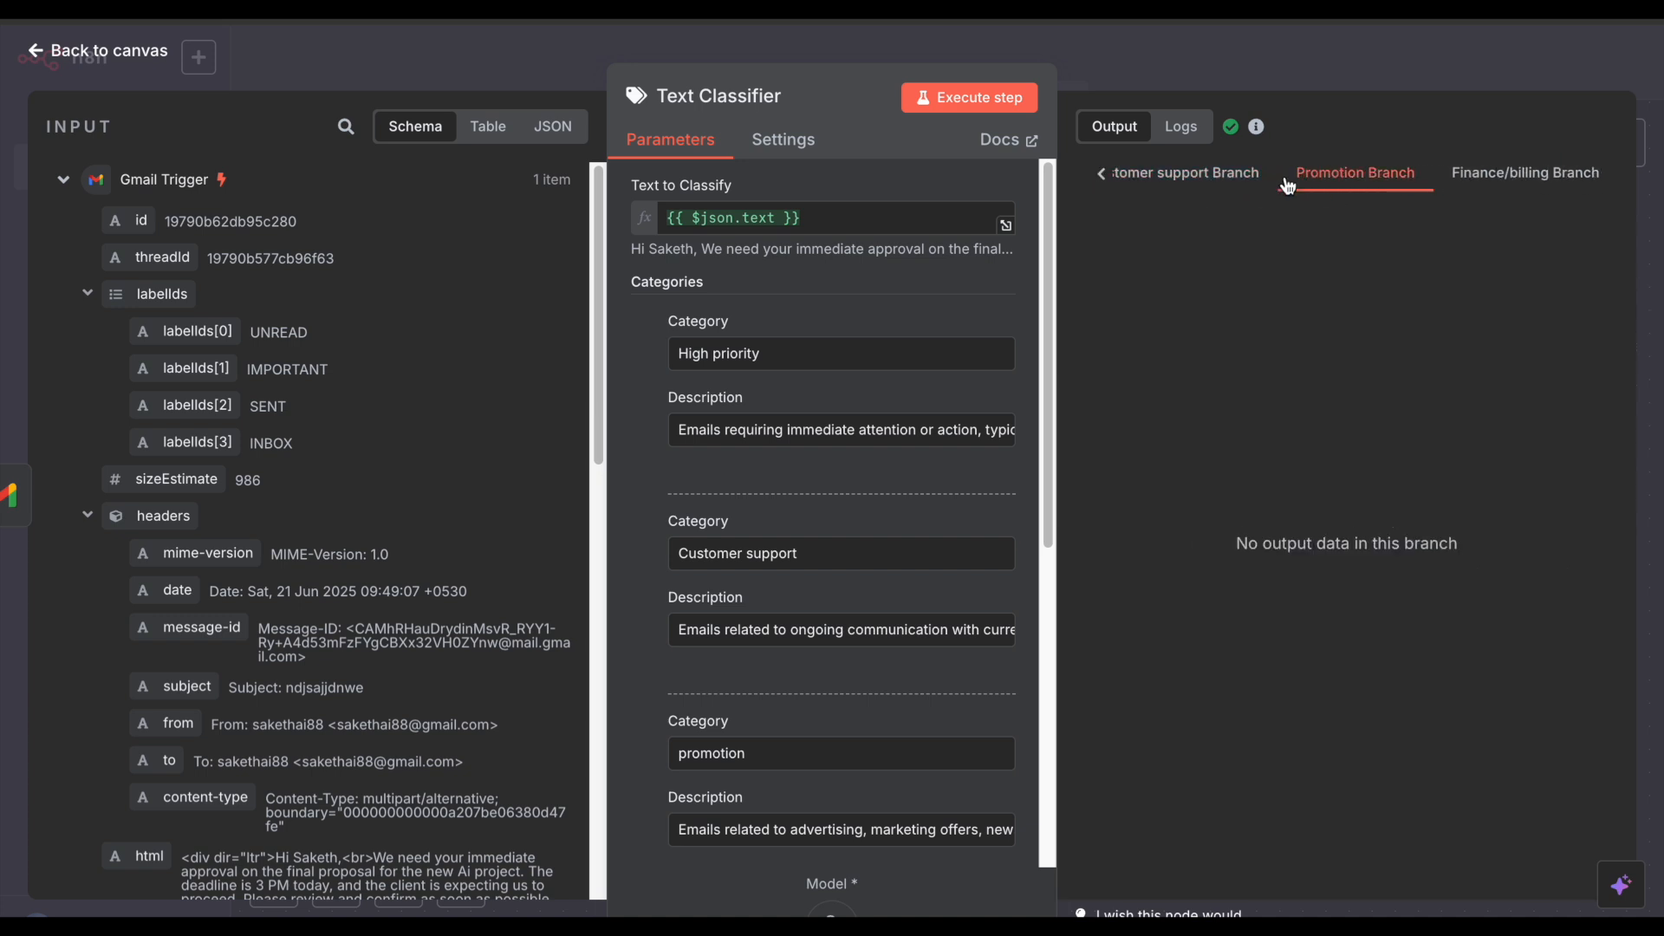
pyautogui.click(1508, 186)
pyautogui.click(1186, 173)
pyautogui.hscroll(-2, 1213, 178)
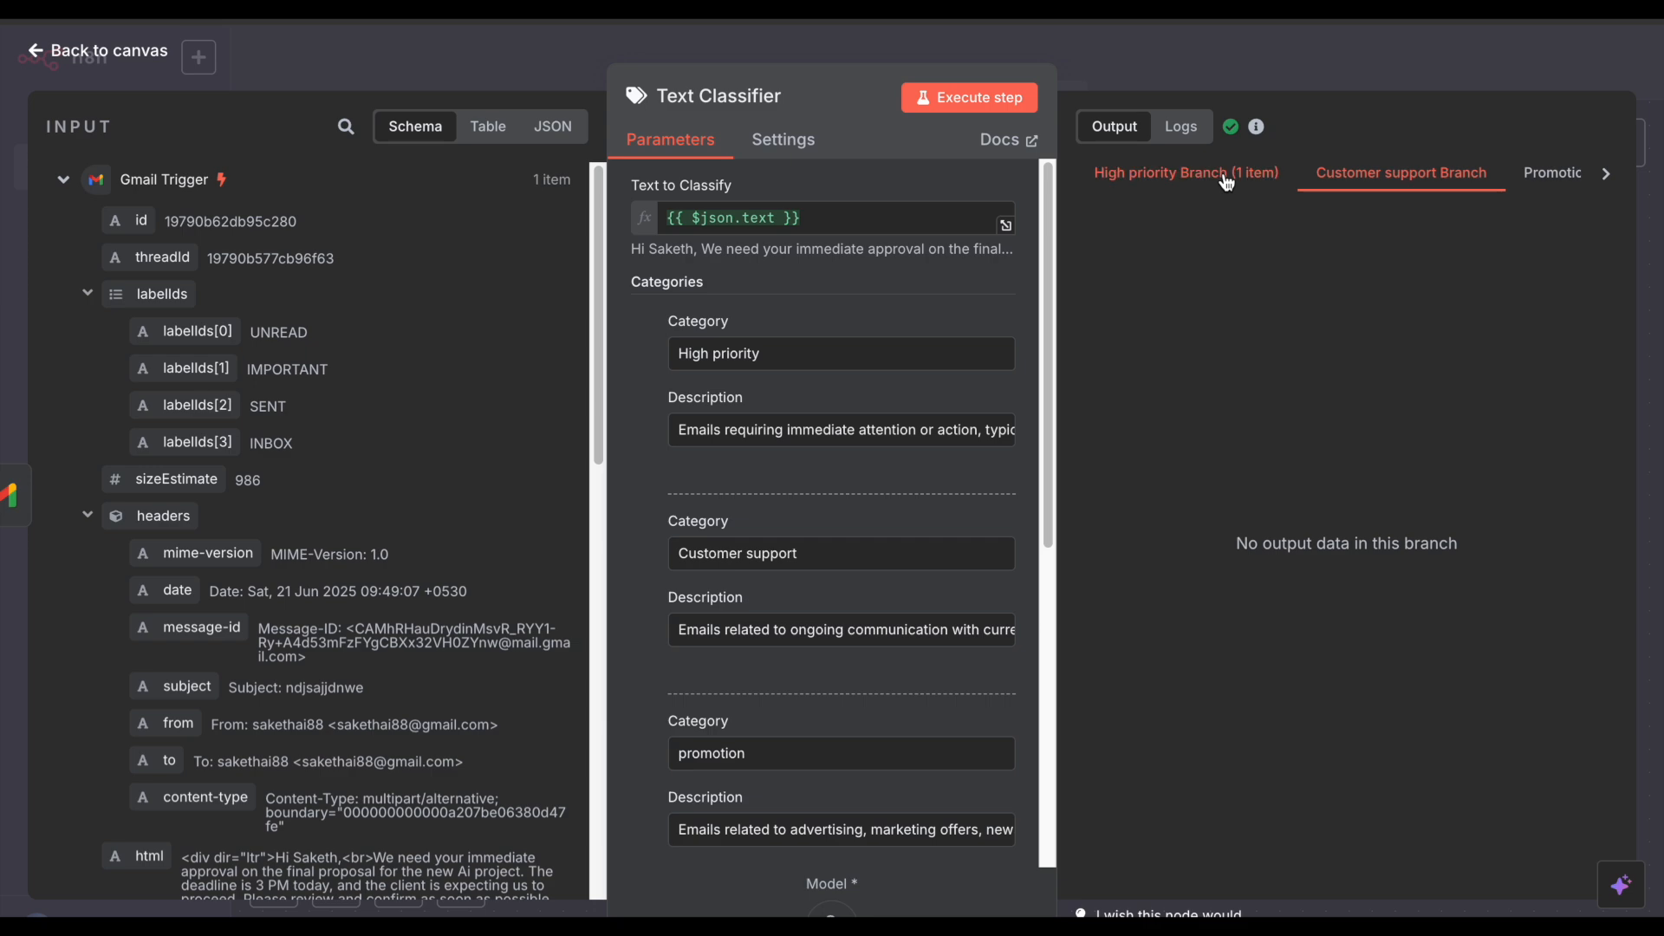
pyautogui.click(1277, 40)
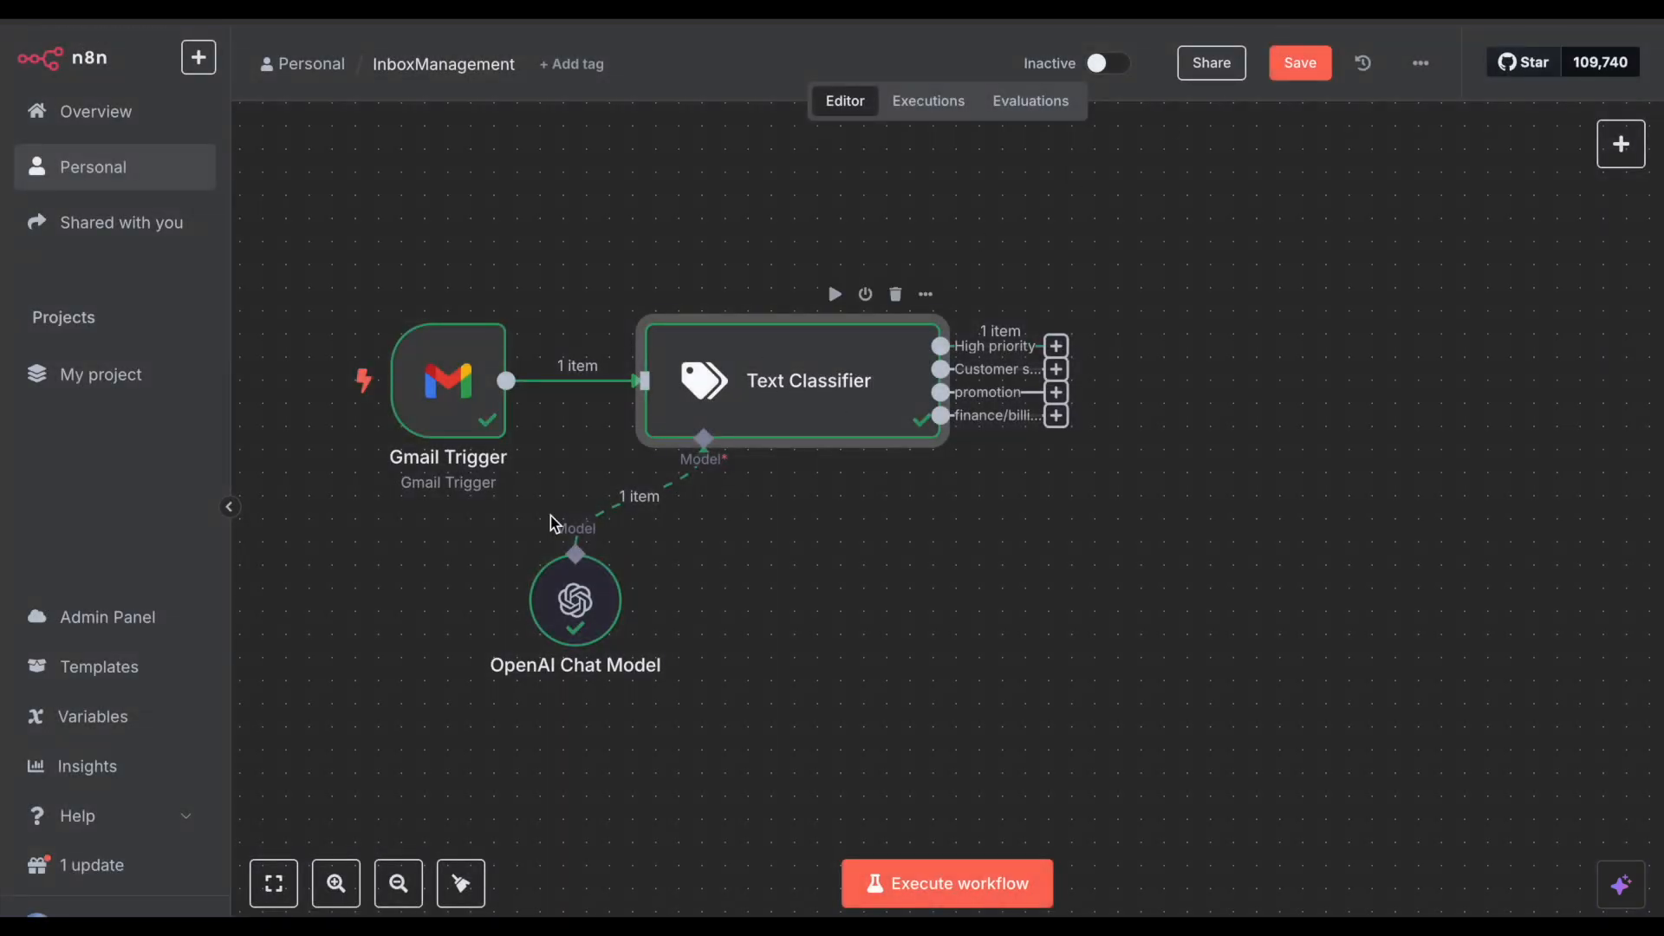
# Step: Reopen the Text Classifier settings to review the High priority category name
pyautogui.doubleClick(767, 431)
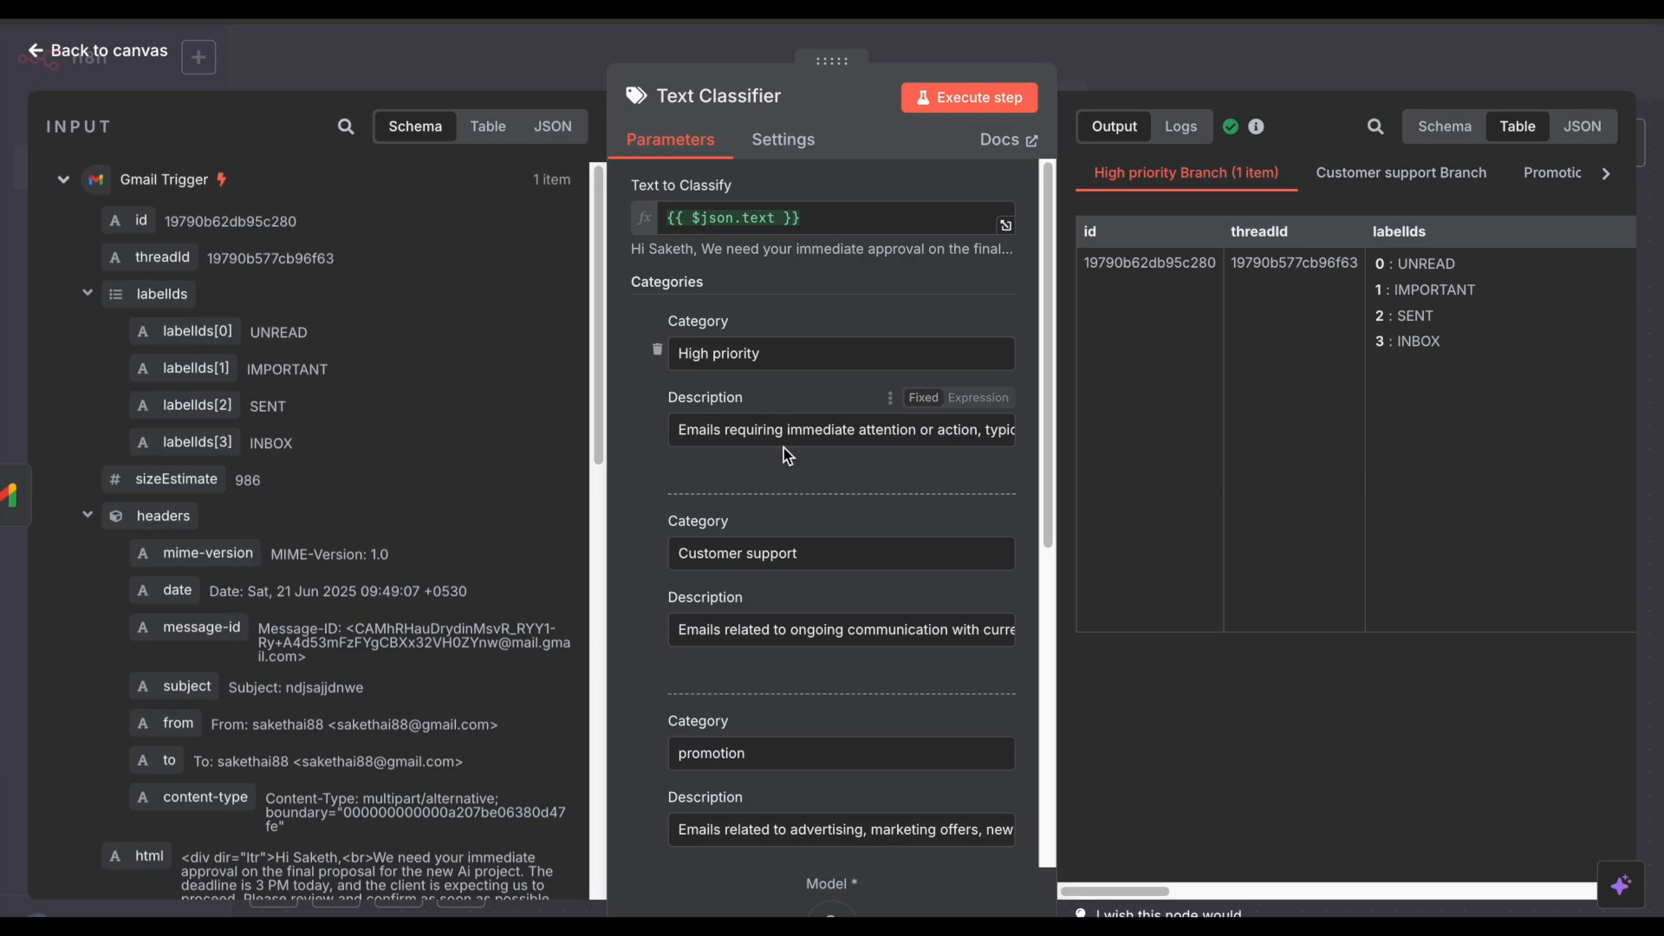
pyautogui.scroll(-1, 784, 449)
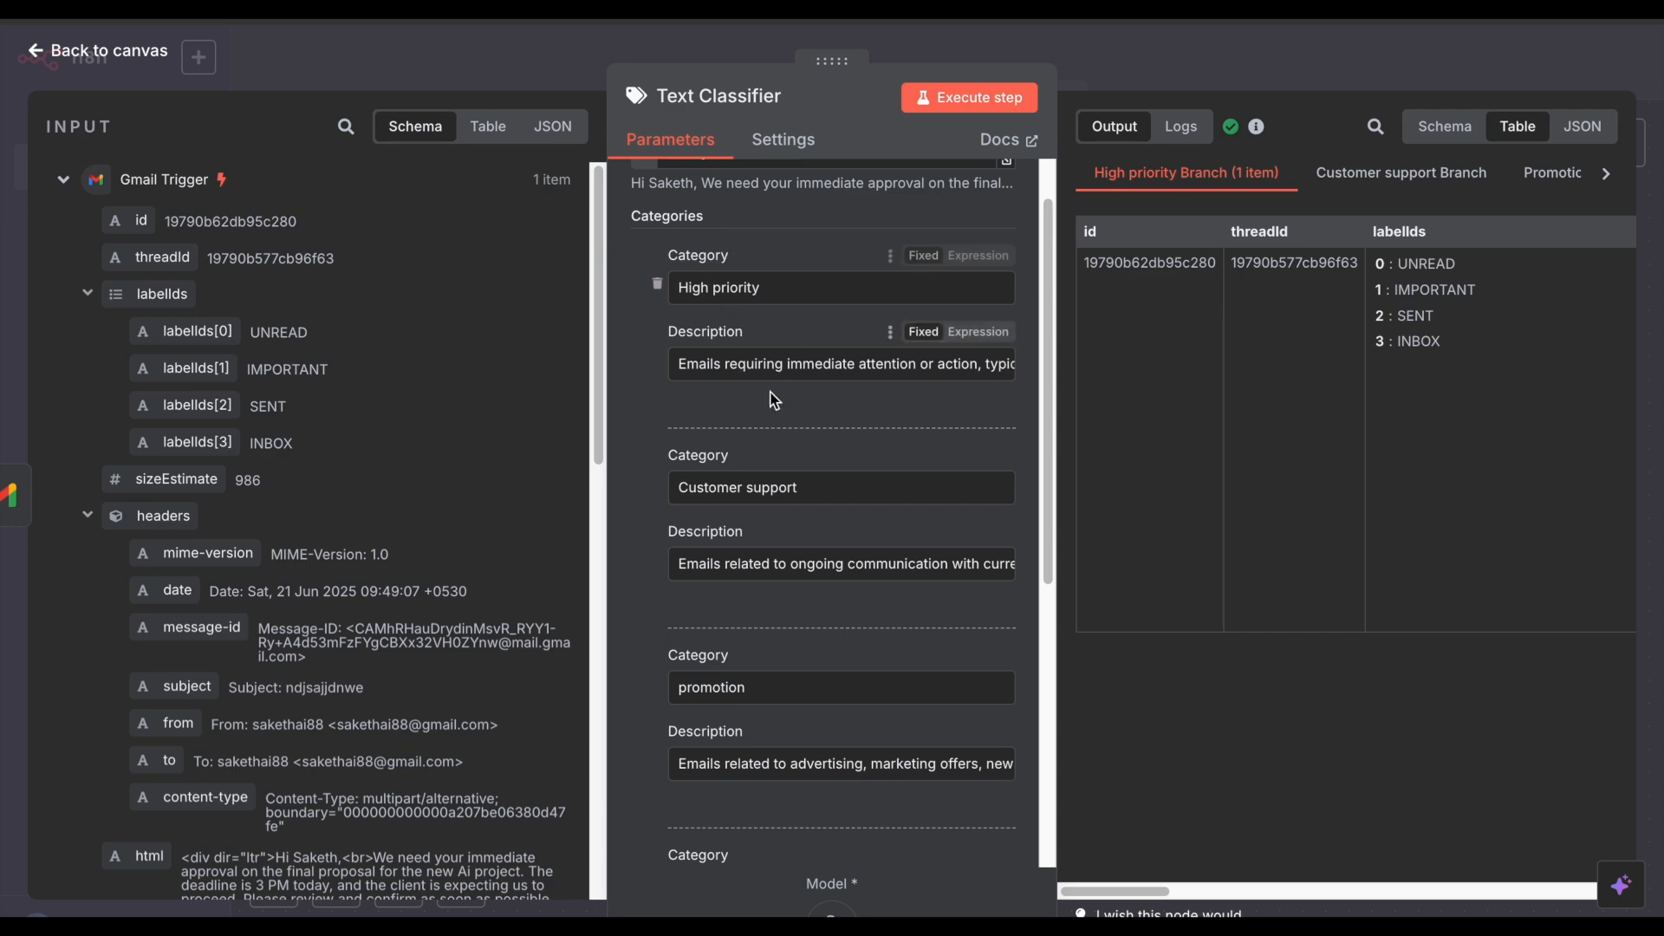
pyautogui.moveTo(783, 296); pyautogui.dragTo(671, 286)
pyautogui.click(803, 242)
pyautogui.click(1155, 48)
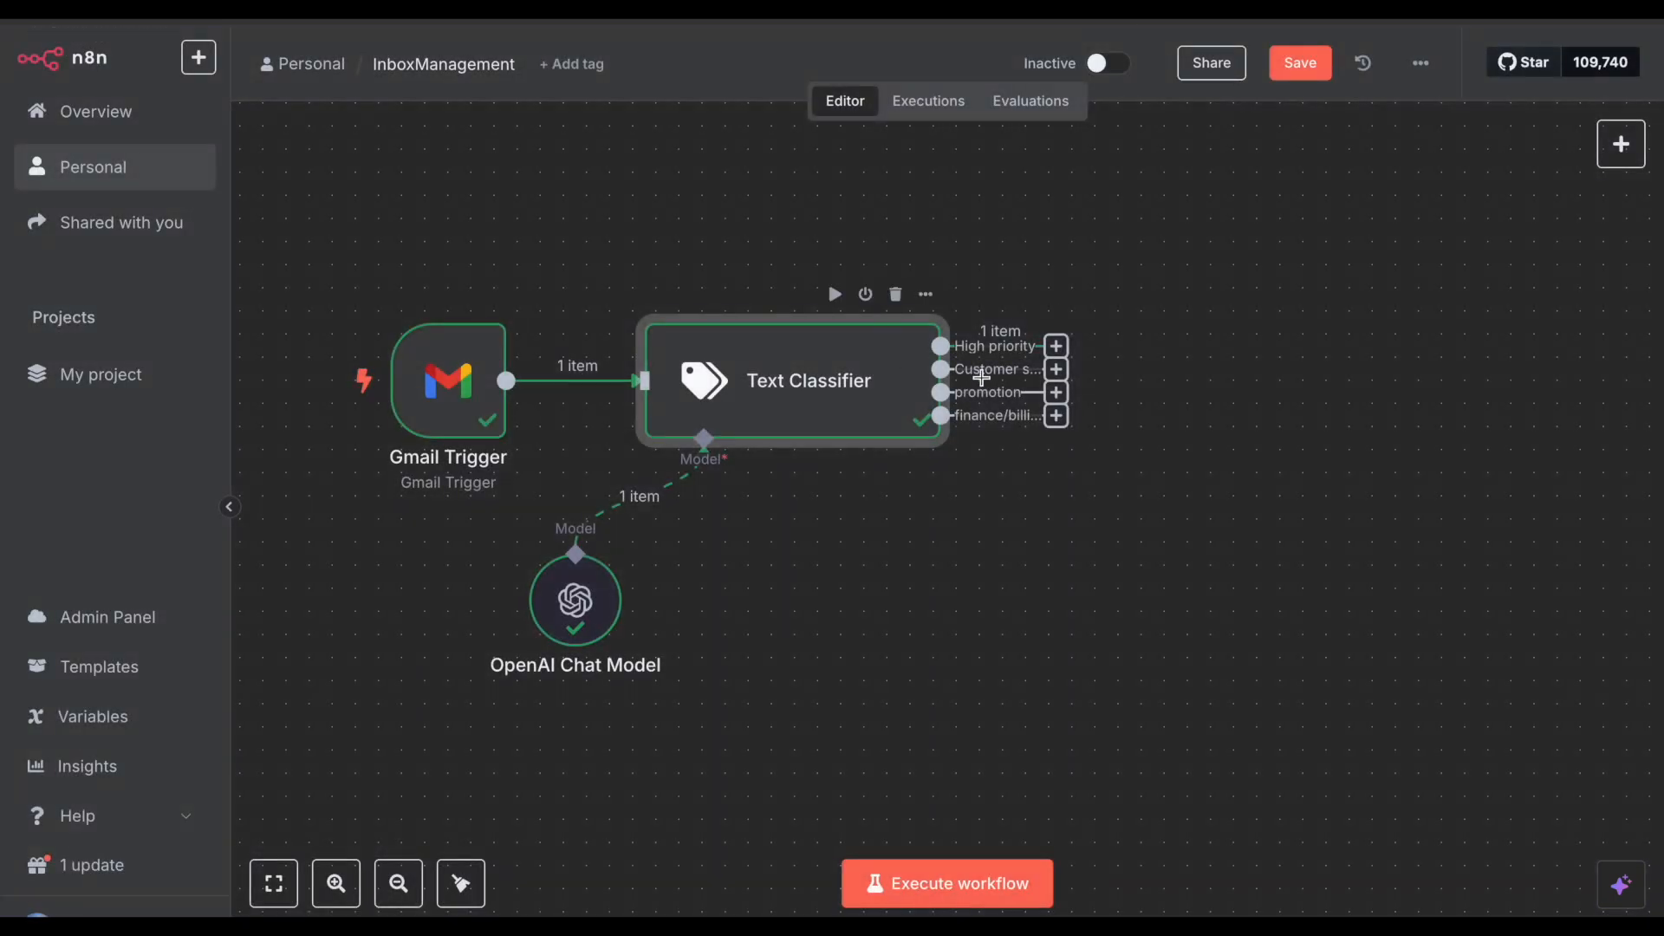
# Step: Save the workflow and add a Gmail 'Add label to message' node after High priority
pyautogui.hotkey('ctrl', 's')
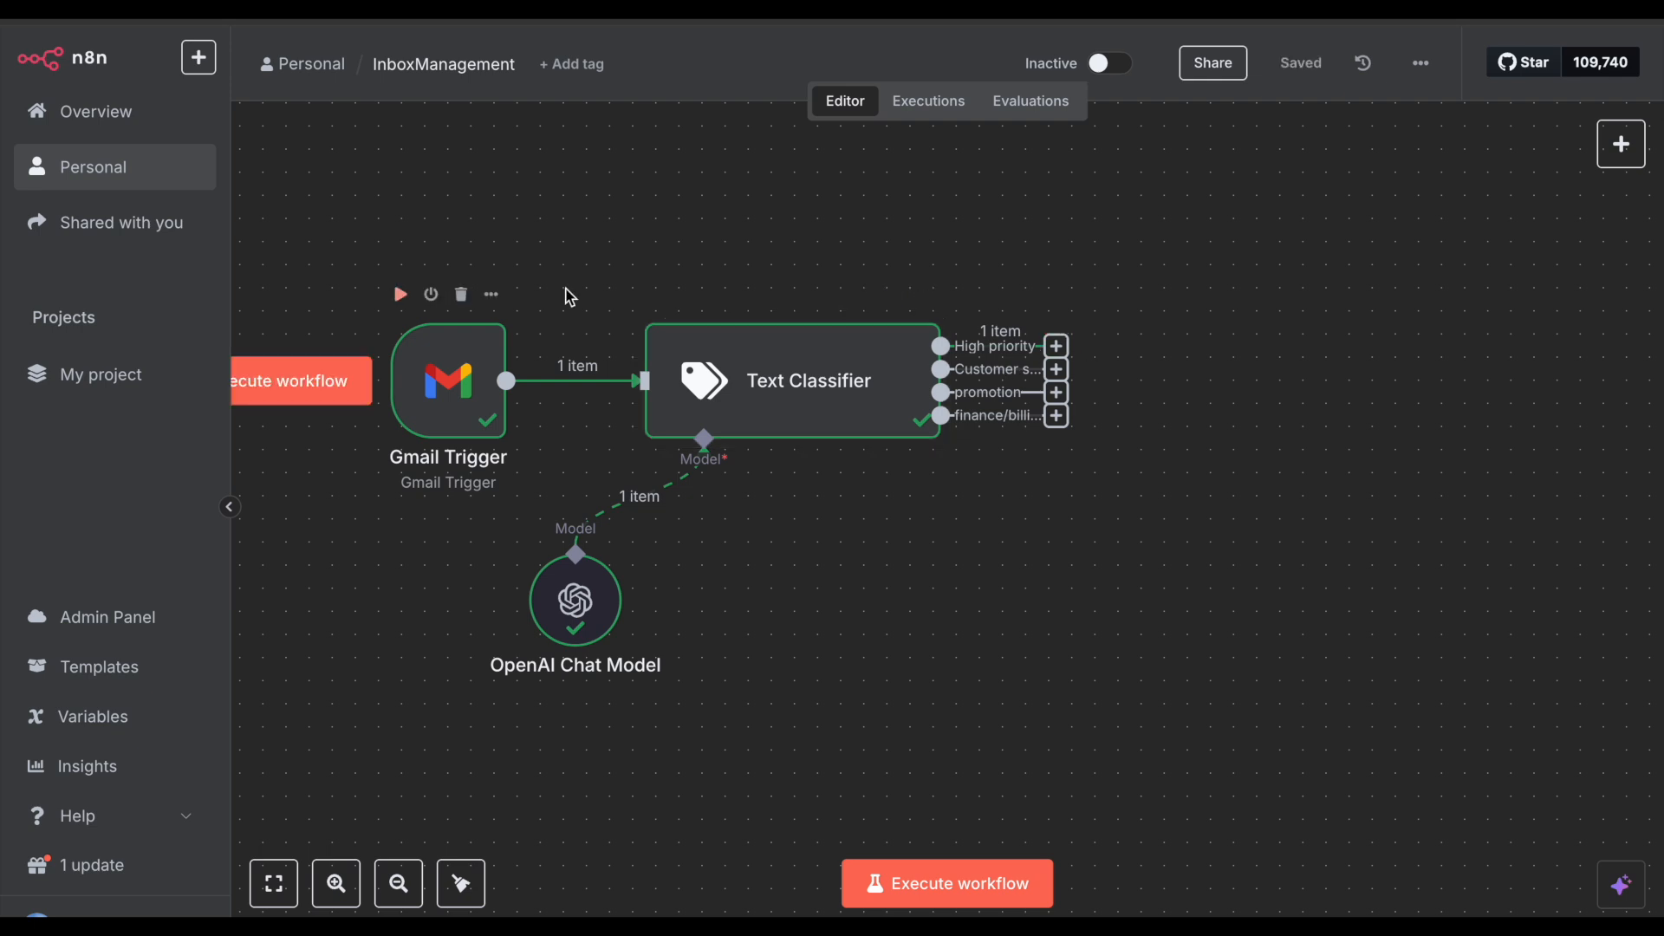
pyautogui.click(1056, 345)
pyautogui.click(1311, 212)
pyautogui.write('gmail')
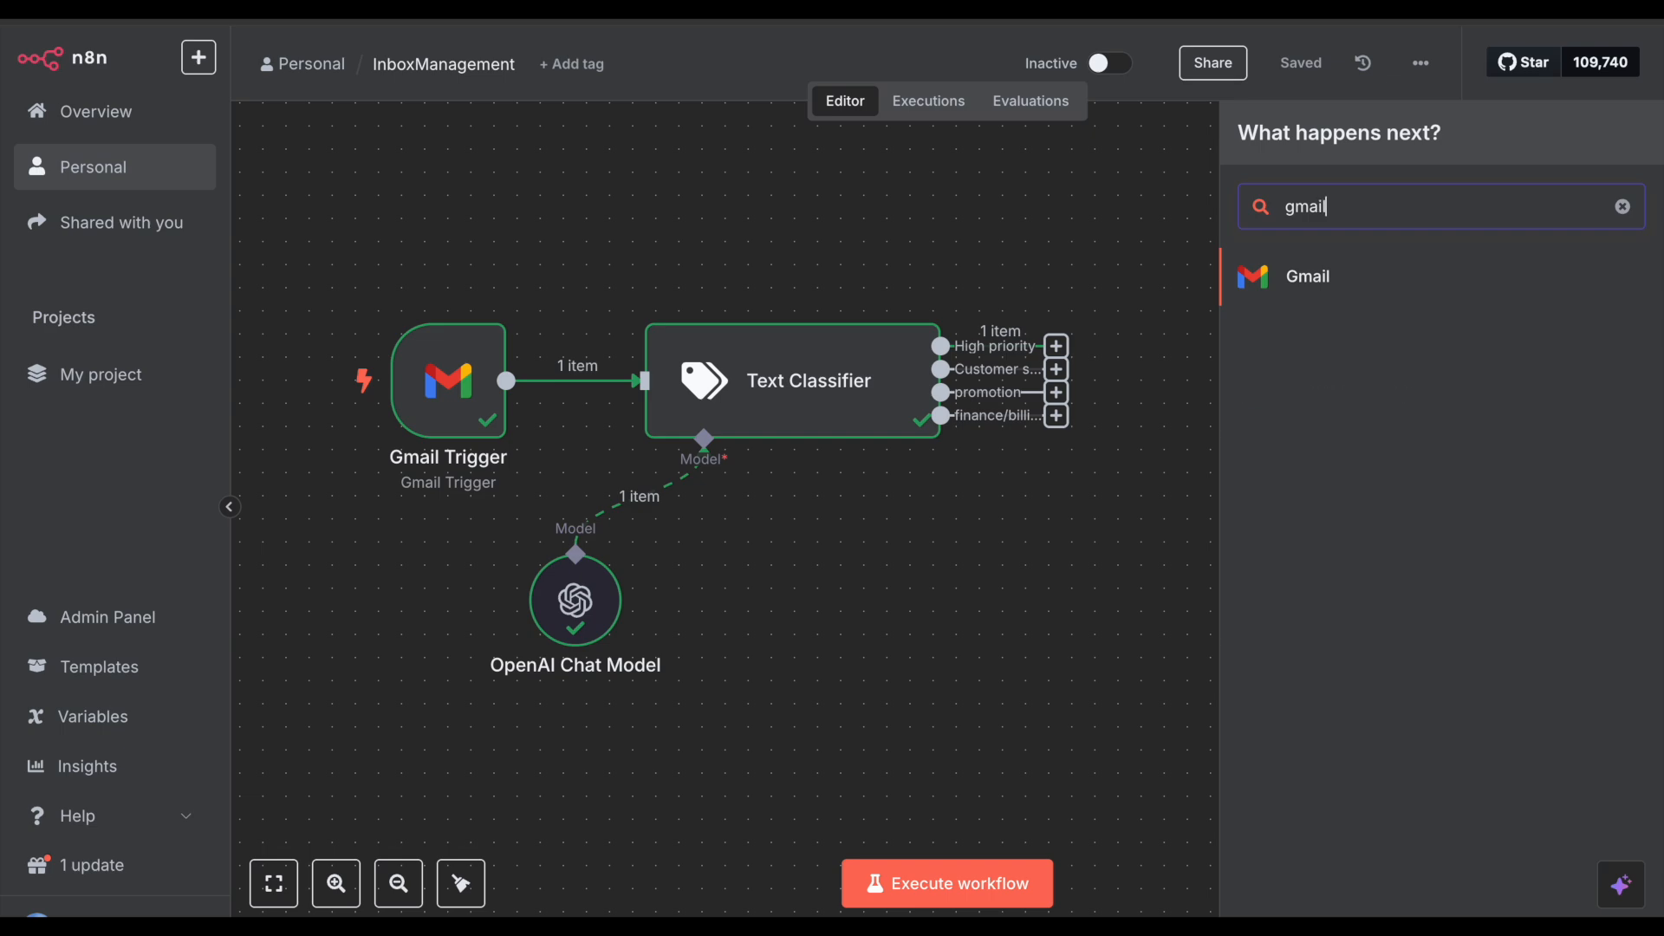
pyautogui.click(1314, 274)
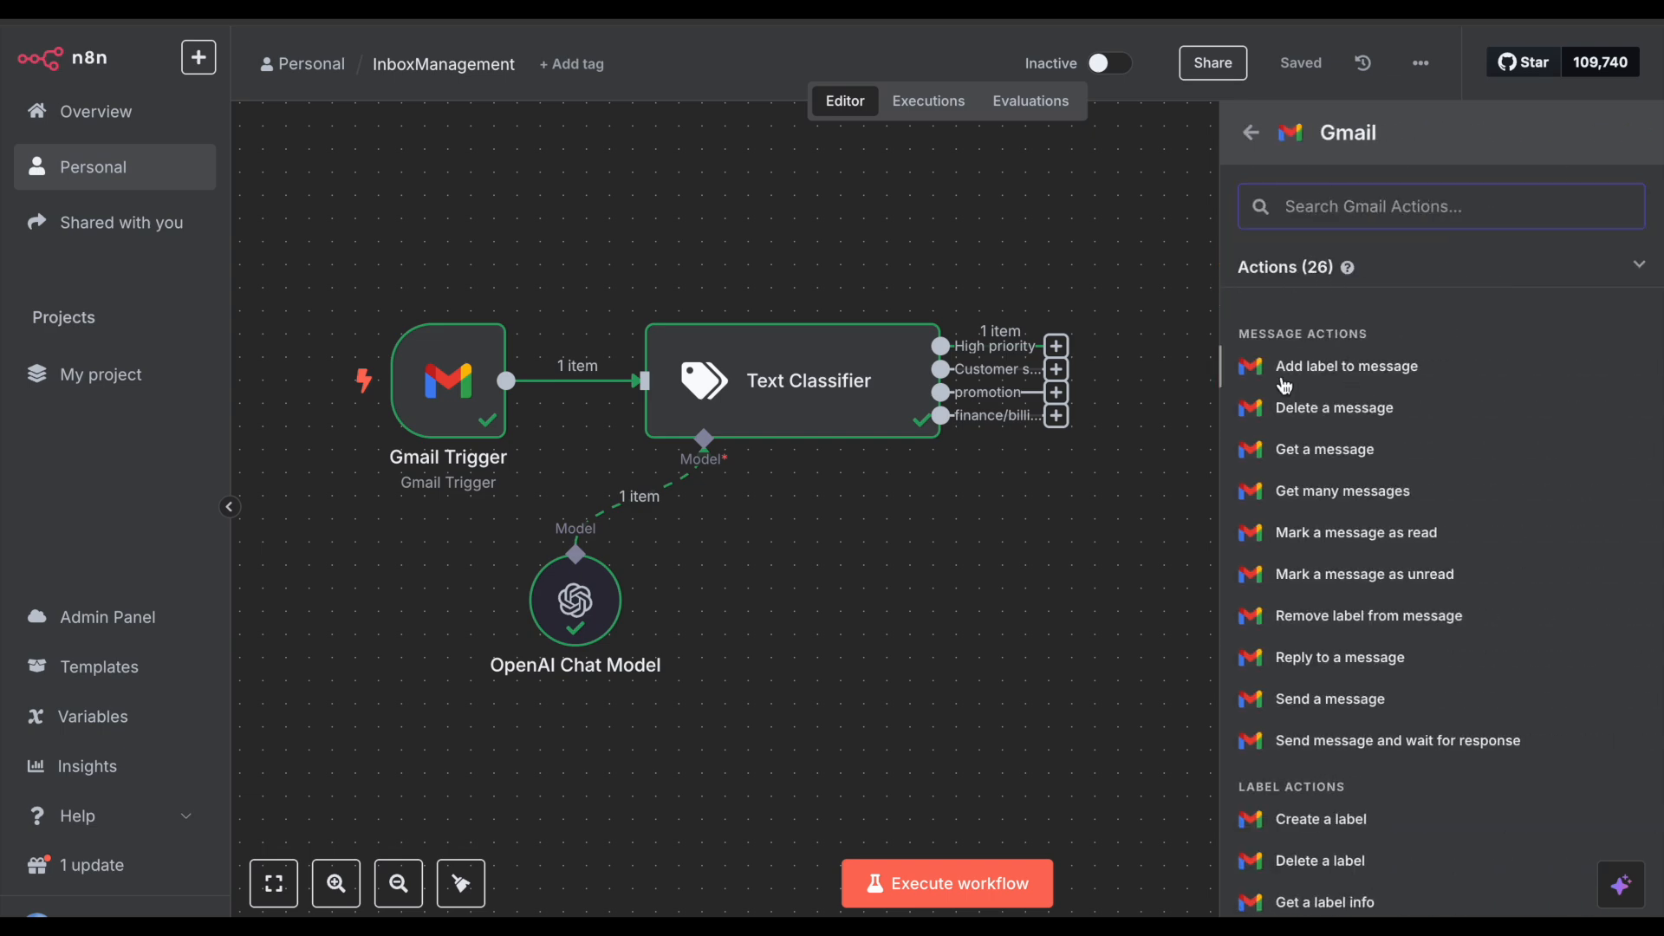
pyautogui.click(1374, 367)
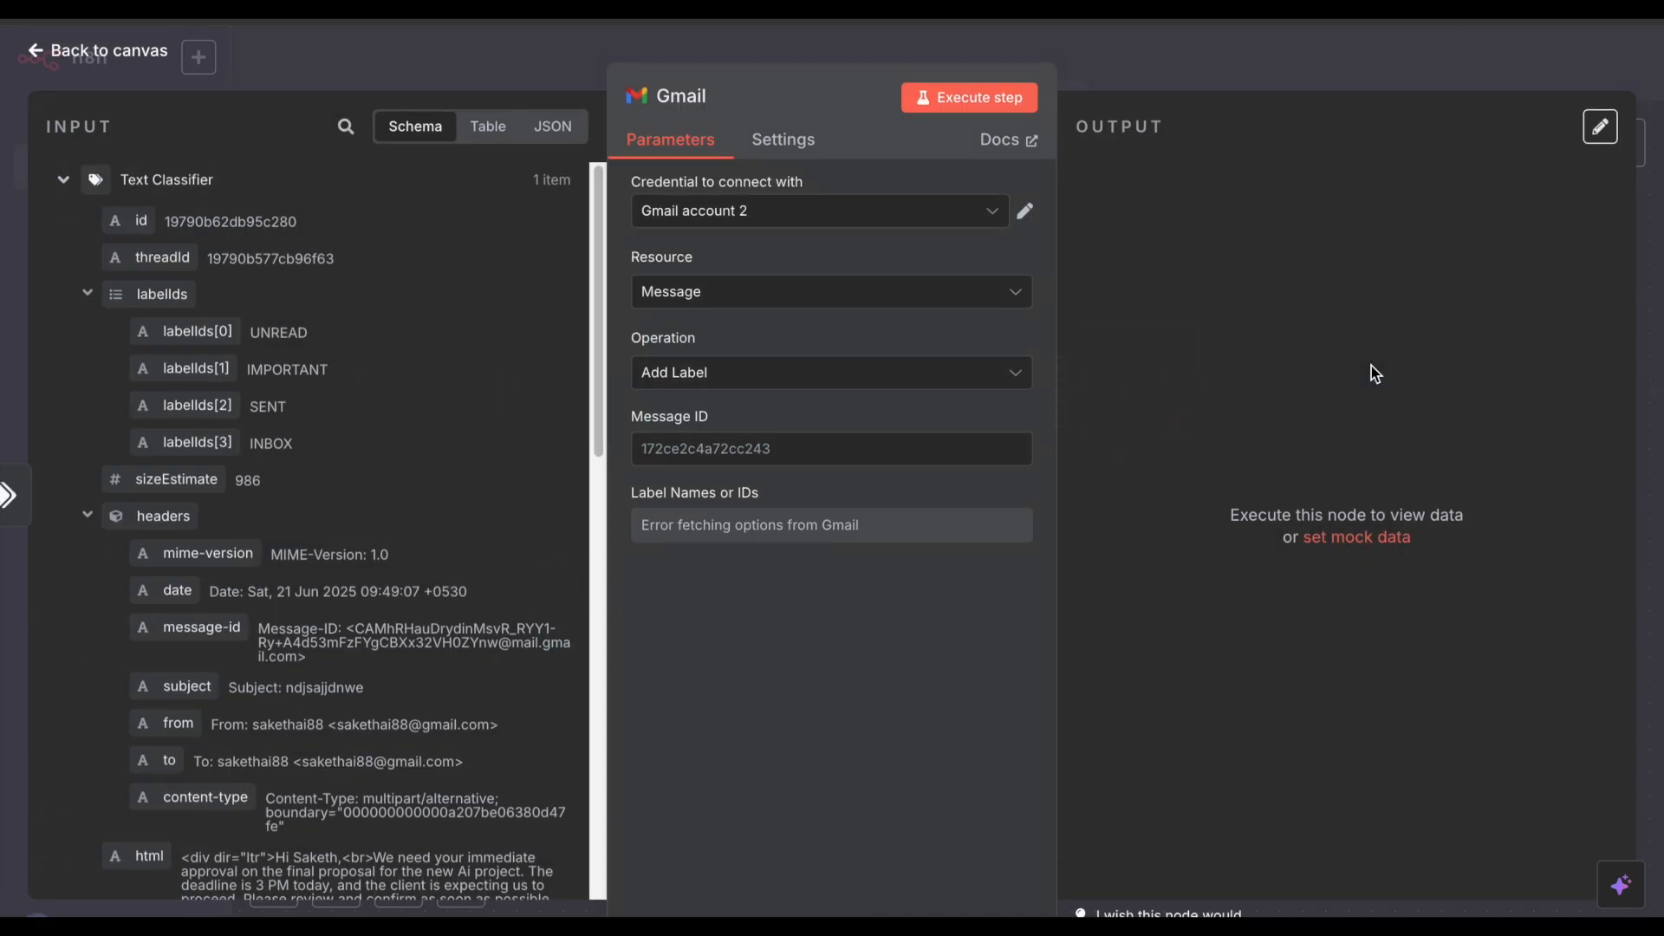
# Step: Connect the new Gmail node to the same Gmail account credential the trigger uses
pyautogui.click(802, 217)
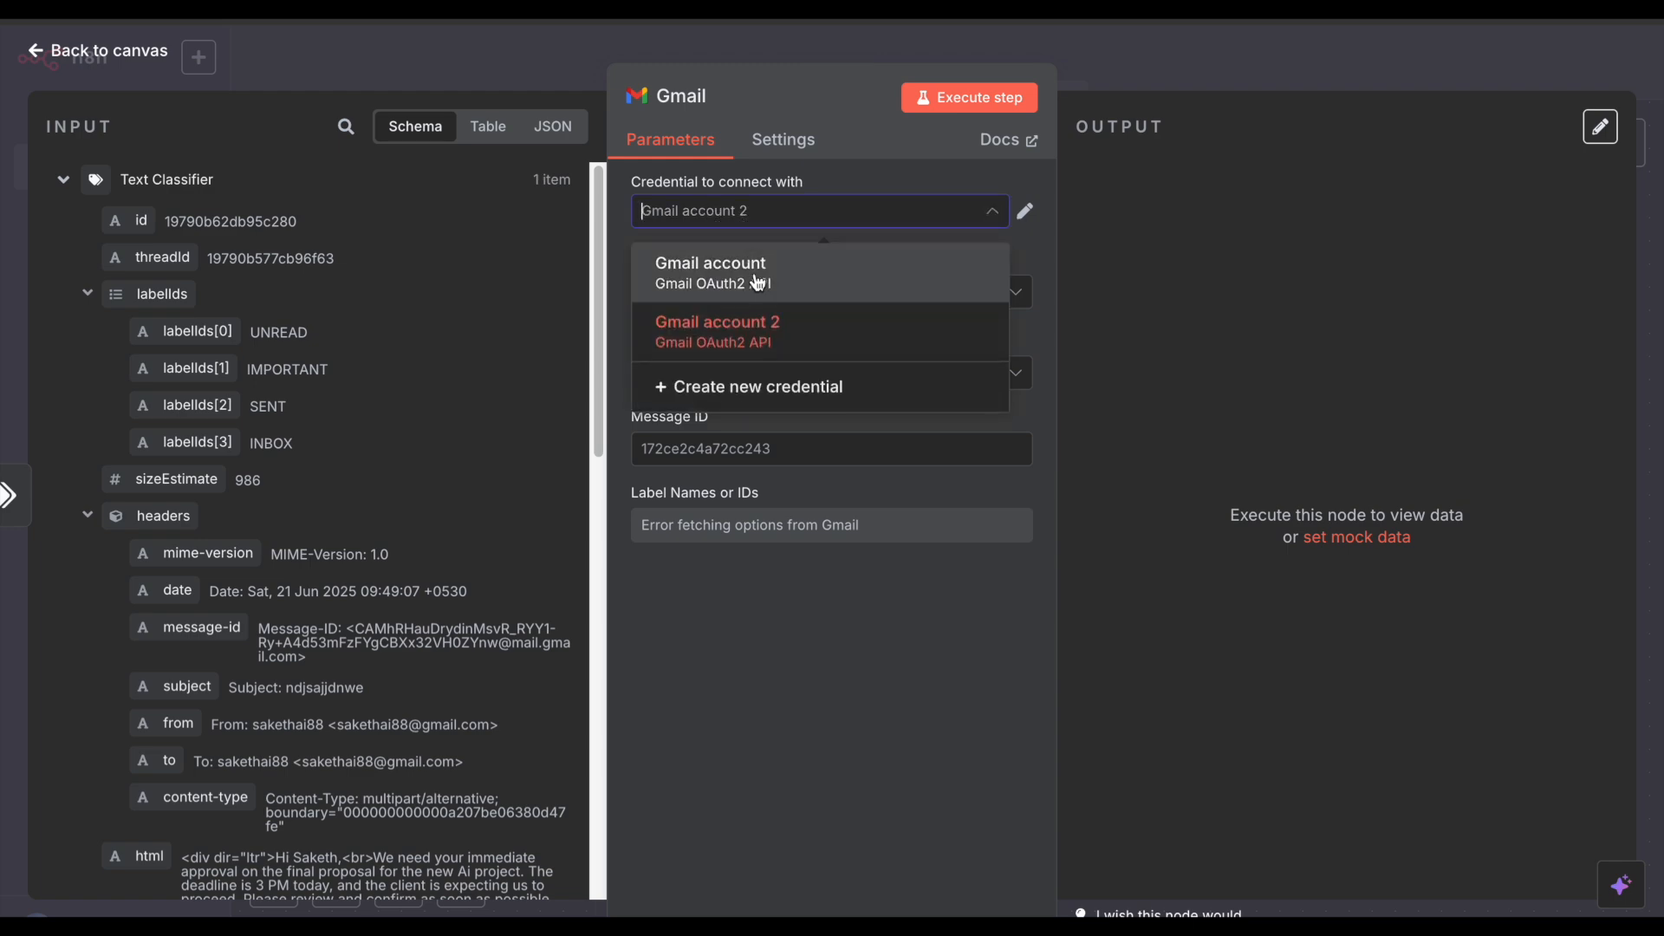
pyautogui.click(1127, 71)
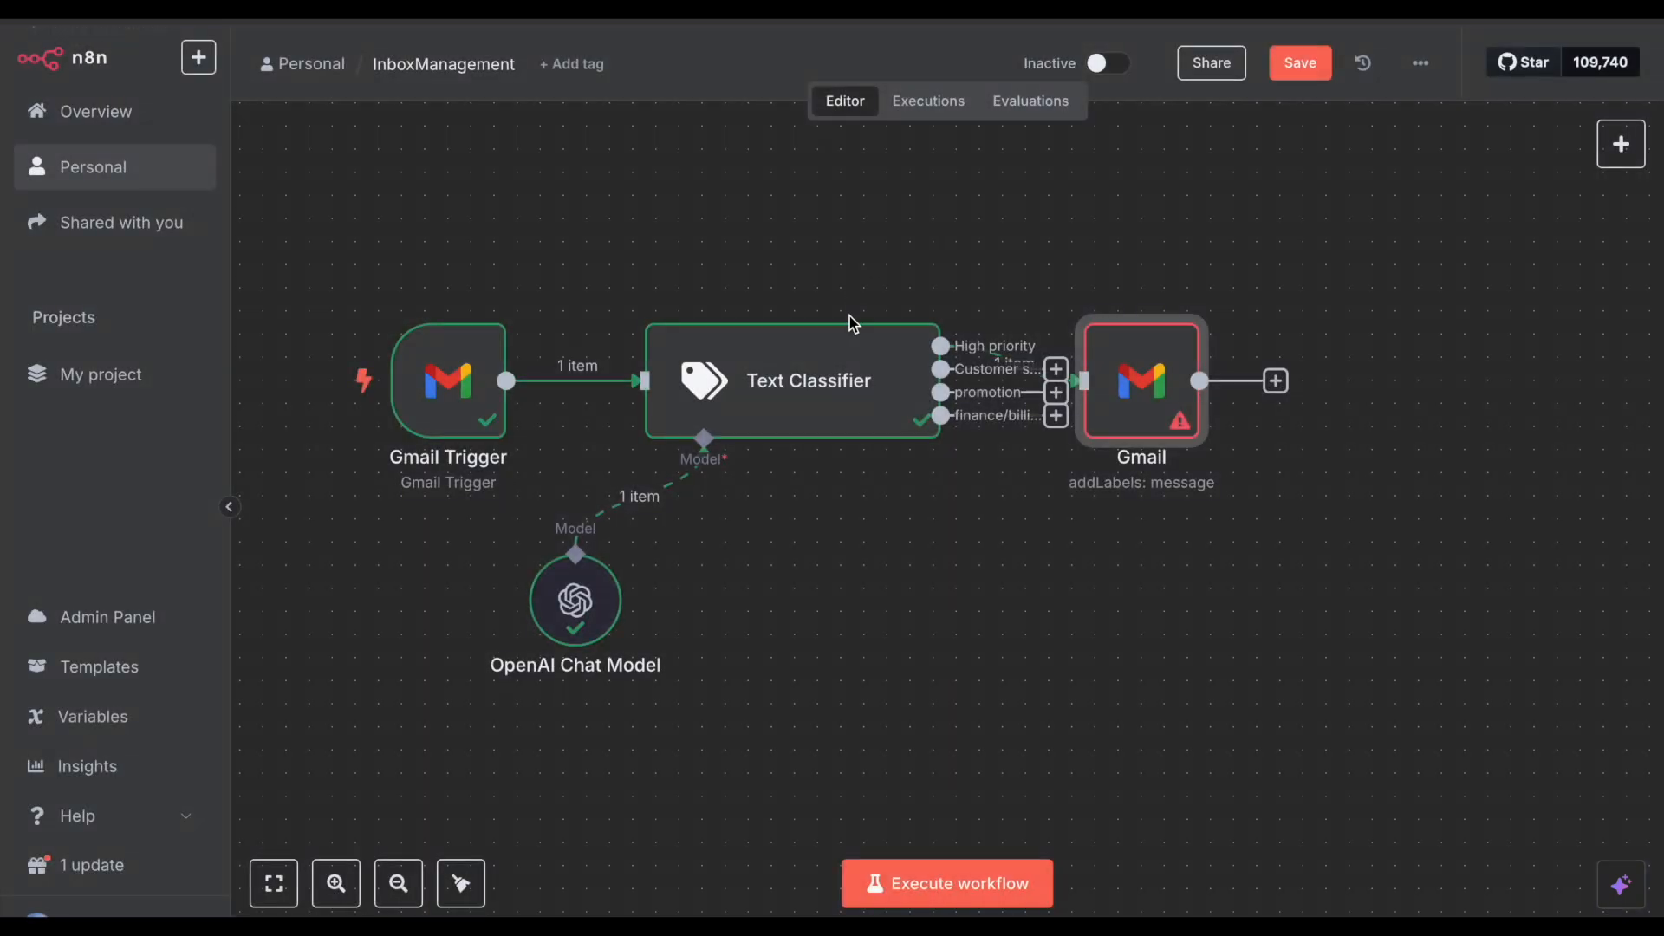
pyautogui.doubleClick(483, 387)
pyautogui.click(1026, 40)
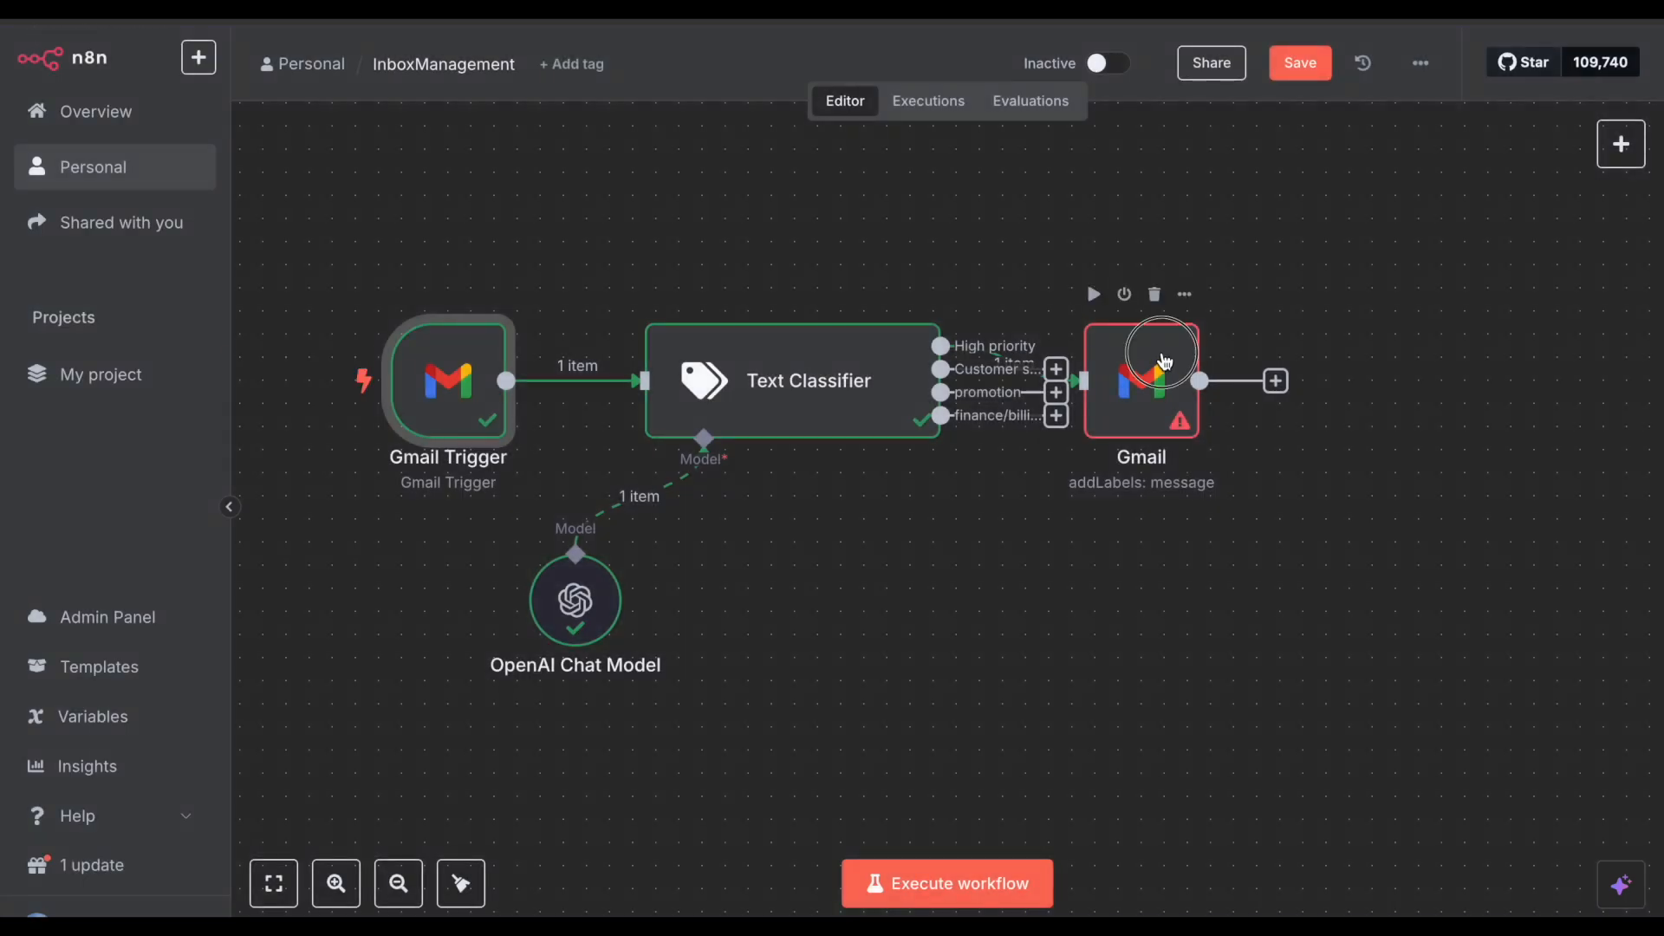
pyautogui.doubleClick(1144, 373)
pyautogui.click(720, 211)
pyautogui.click(867, 264)
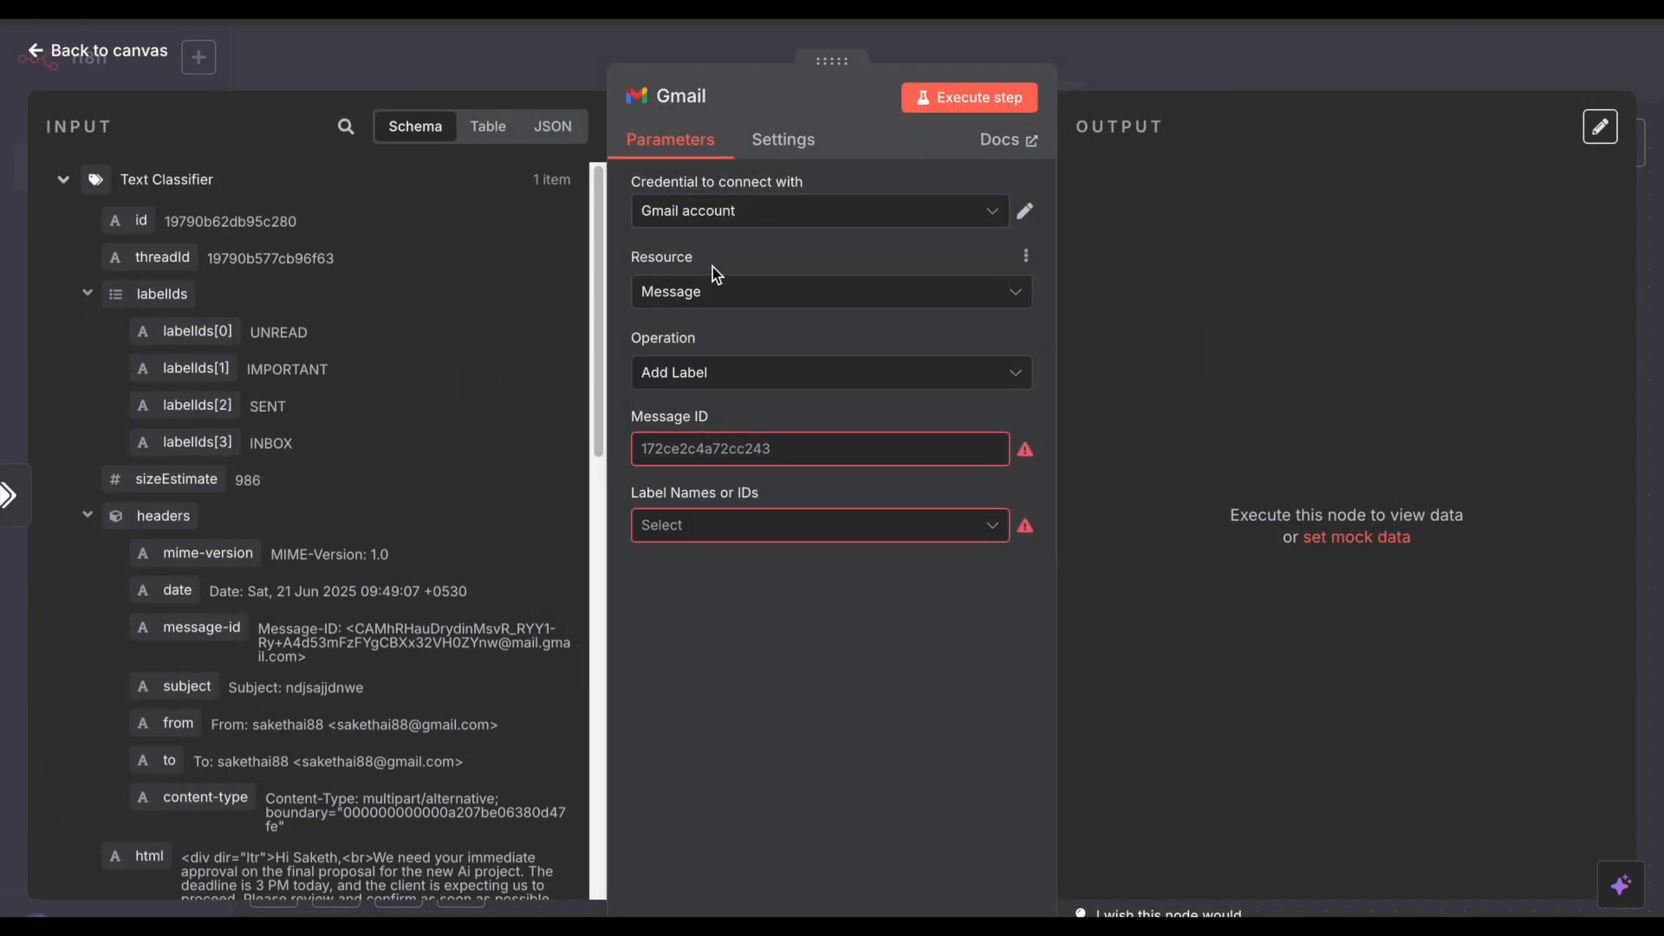
# Step: Keep Message as the resource and Add Label as the operation
pyautogui.click(719, 289)
pyautogui.click(719, 288)
pyautogui.click(735, 373)
pyautogui.click(736, 372)
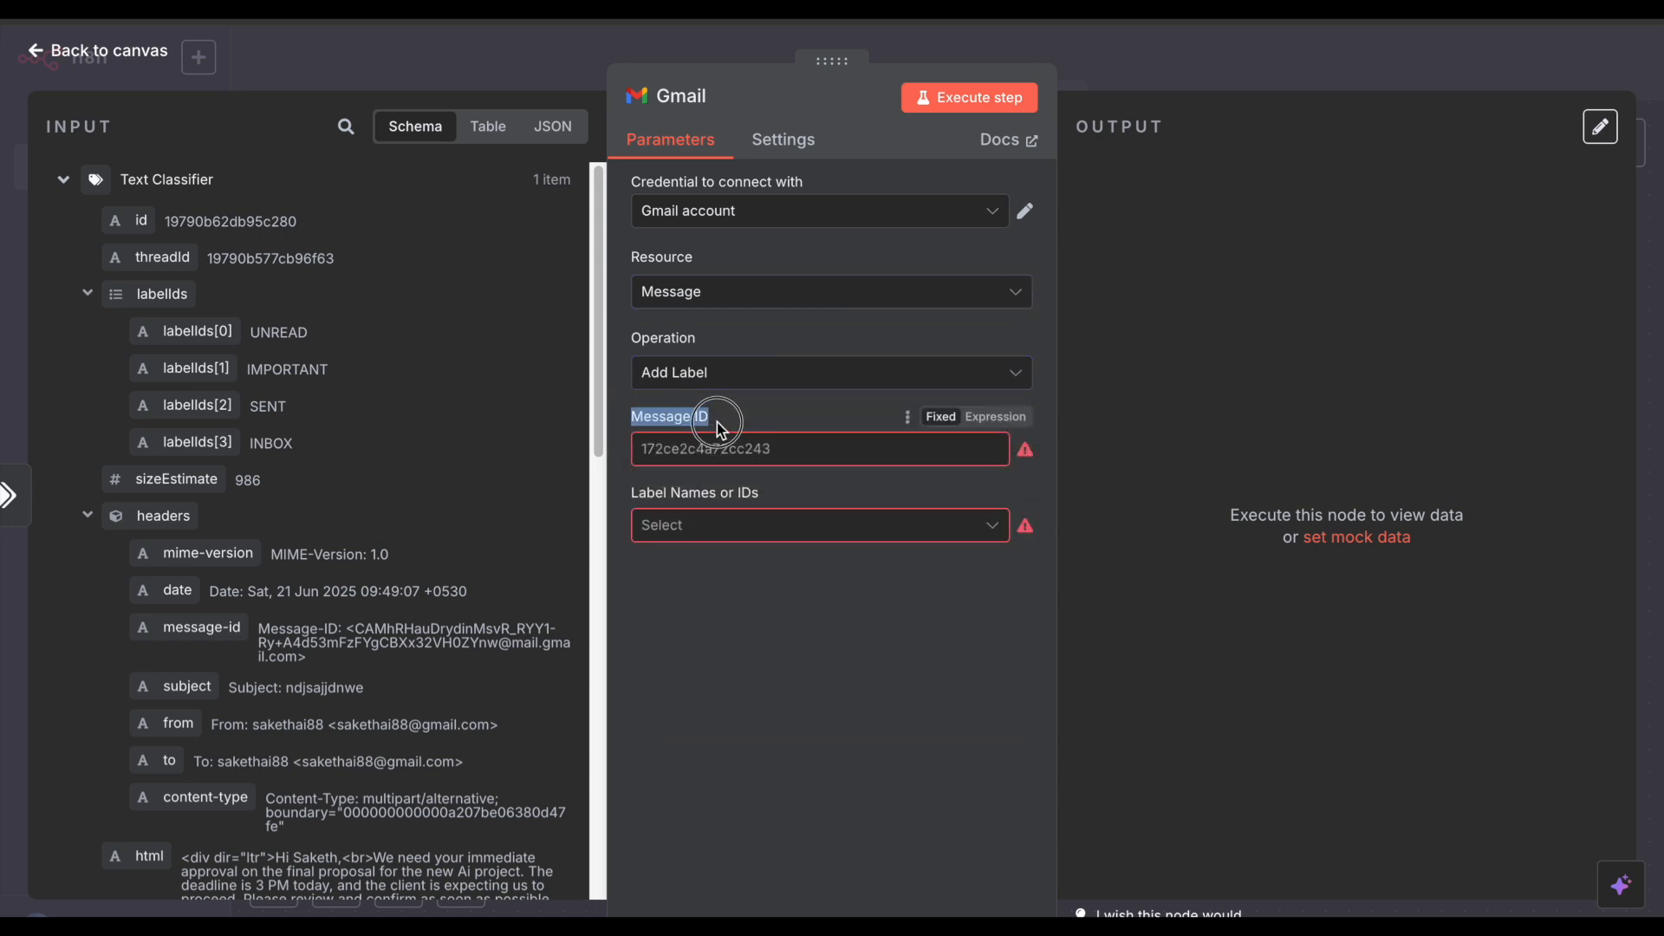
pyautogui.click(691, 522)
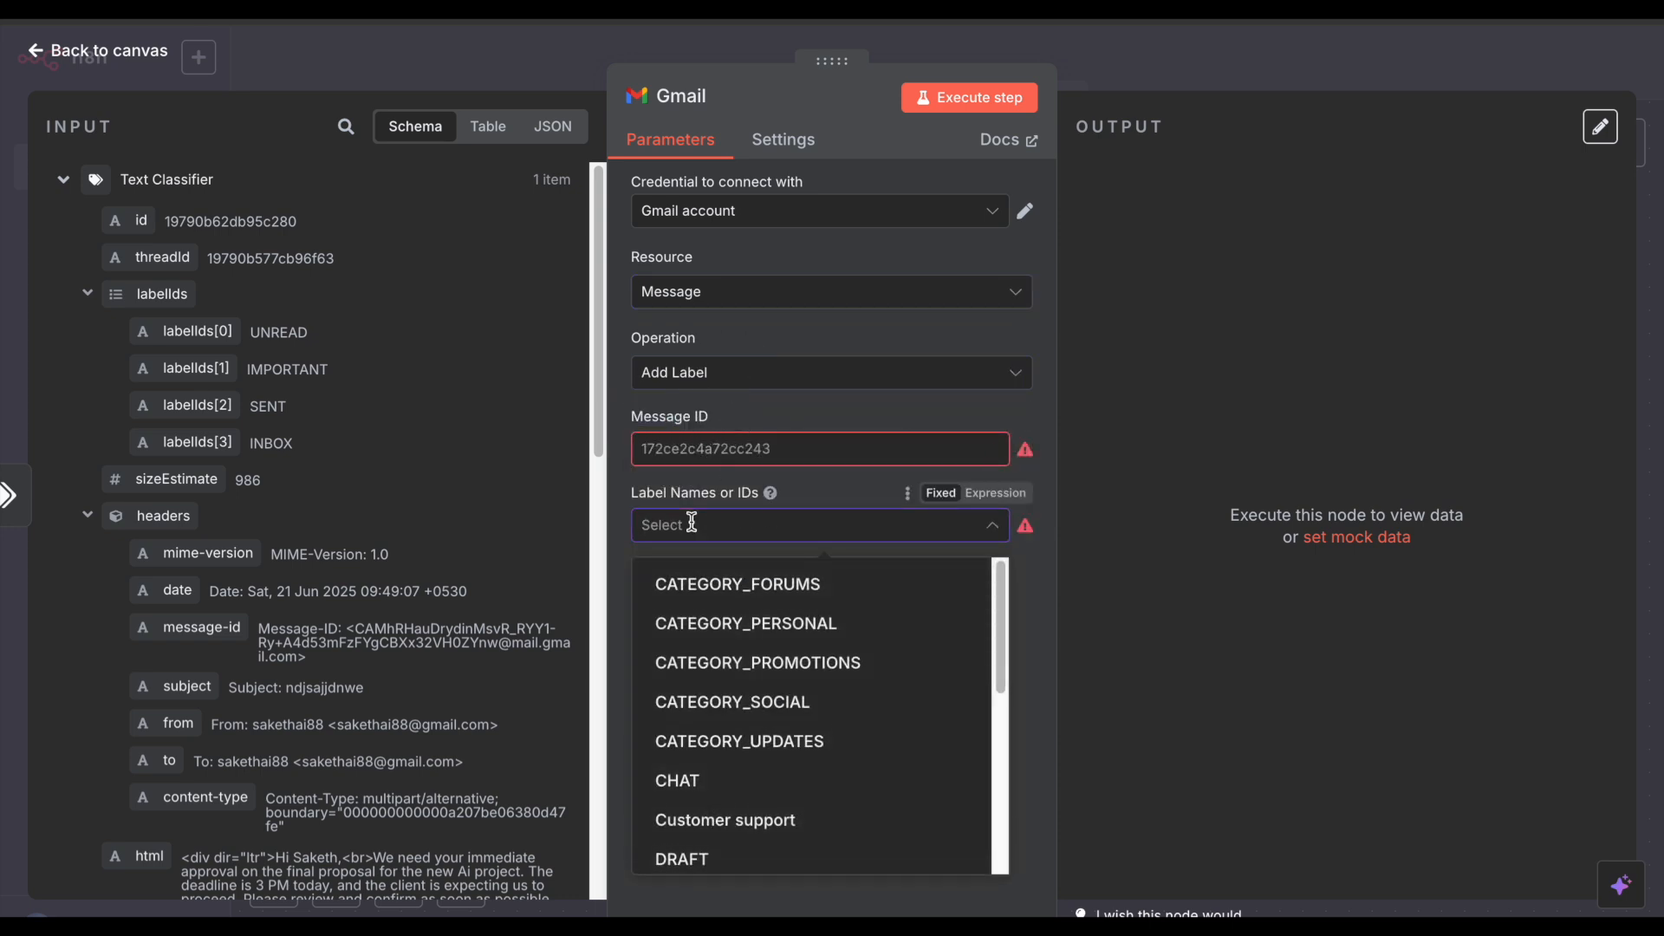
pyautogui.click(661, 448)
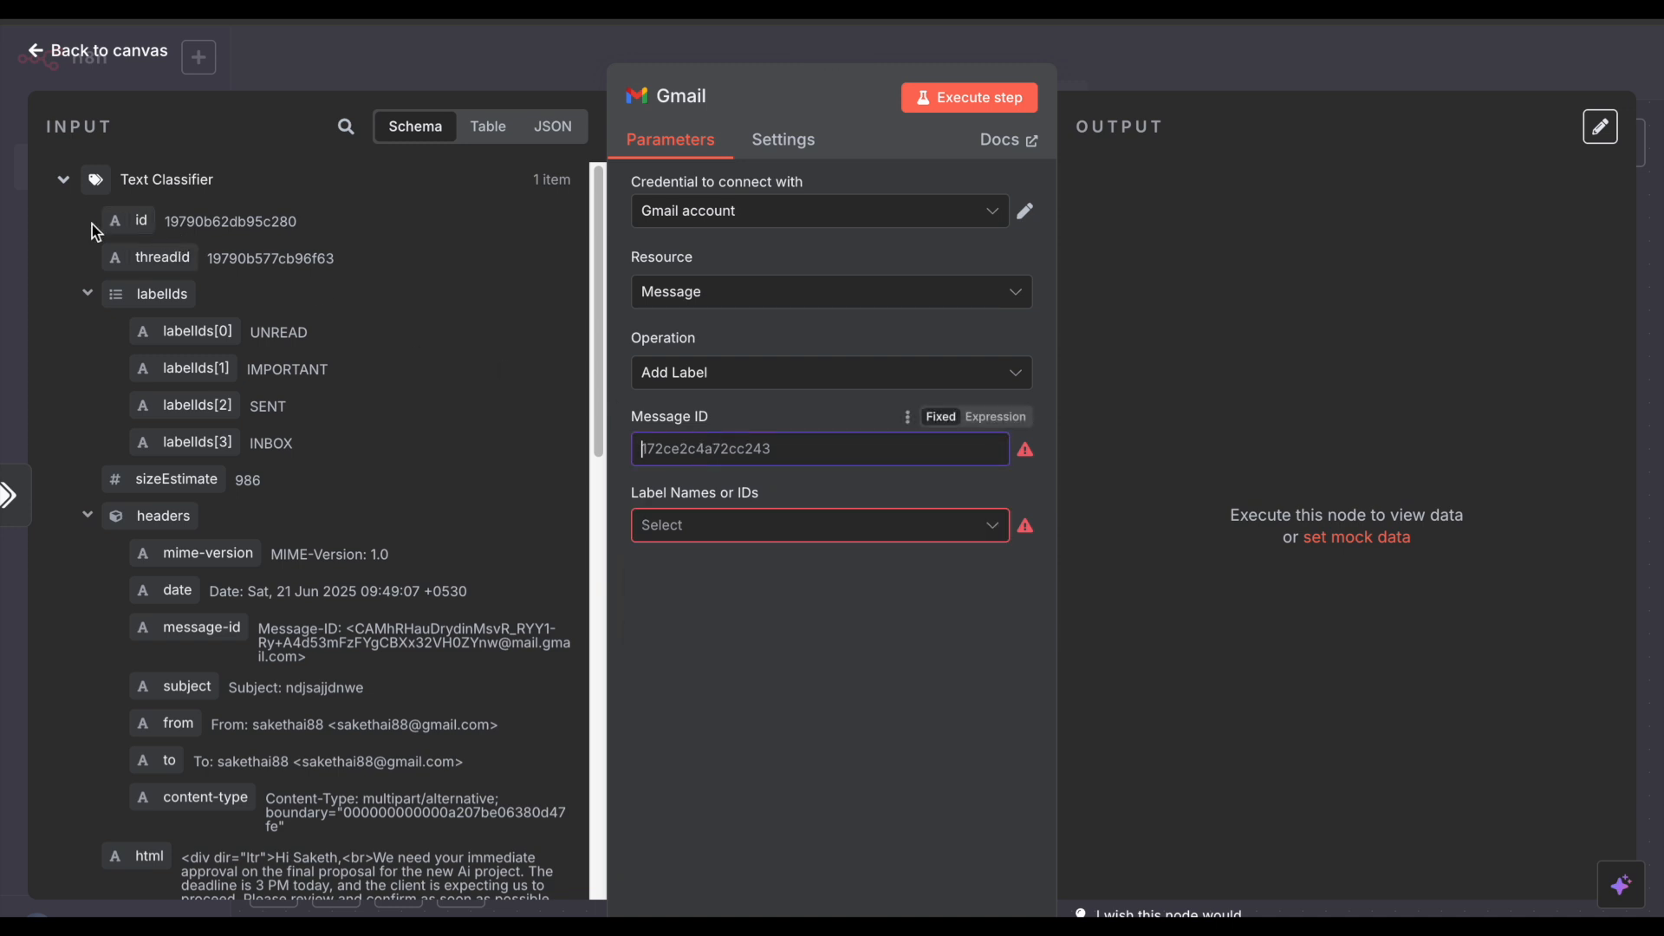
# Step: Set Message ID to {{ $json.id }} from the incoming email and reposition the node
pyautogui.hotkey('ctrl', '+')
pyautogui.hotkey('ctrl', '+')
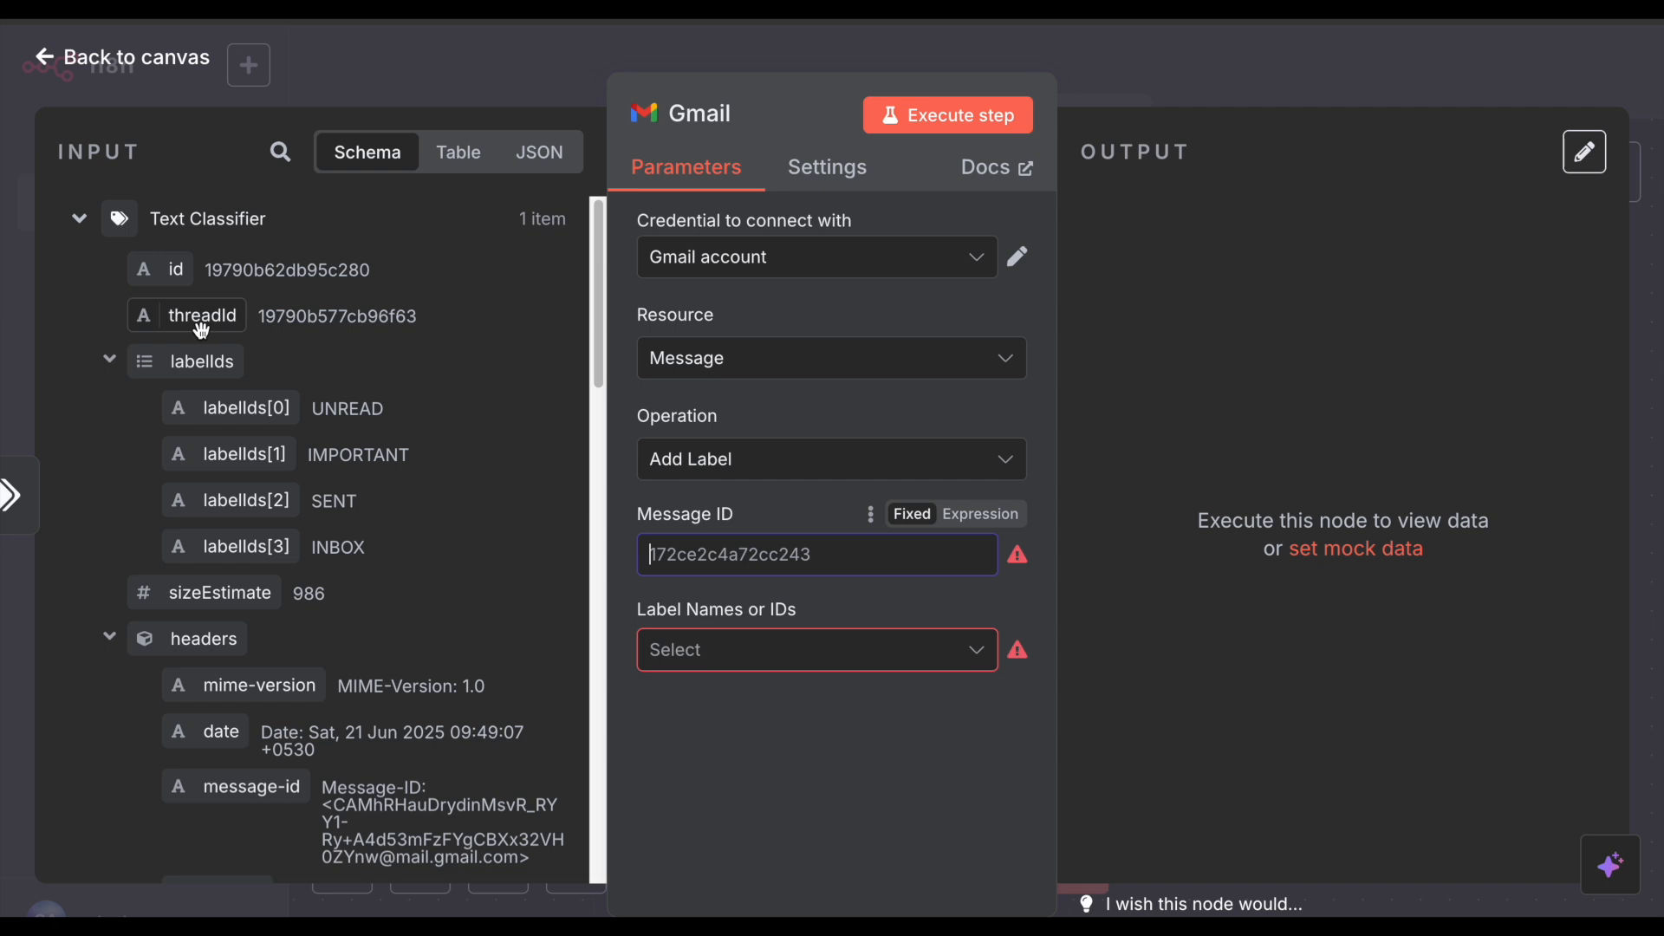
pyautogui.moveTo(177, 276); pyautogui.dragTo(771, 557)
pyautogui.click(1305, 407)
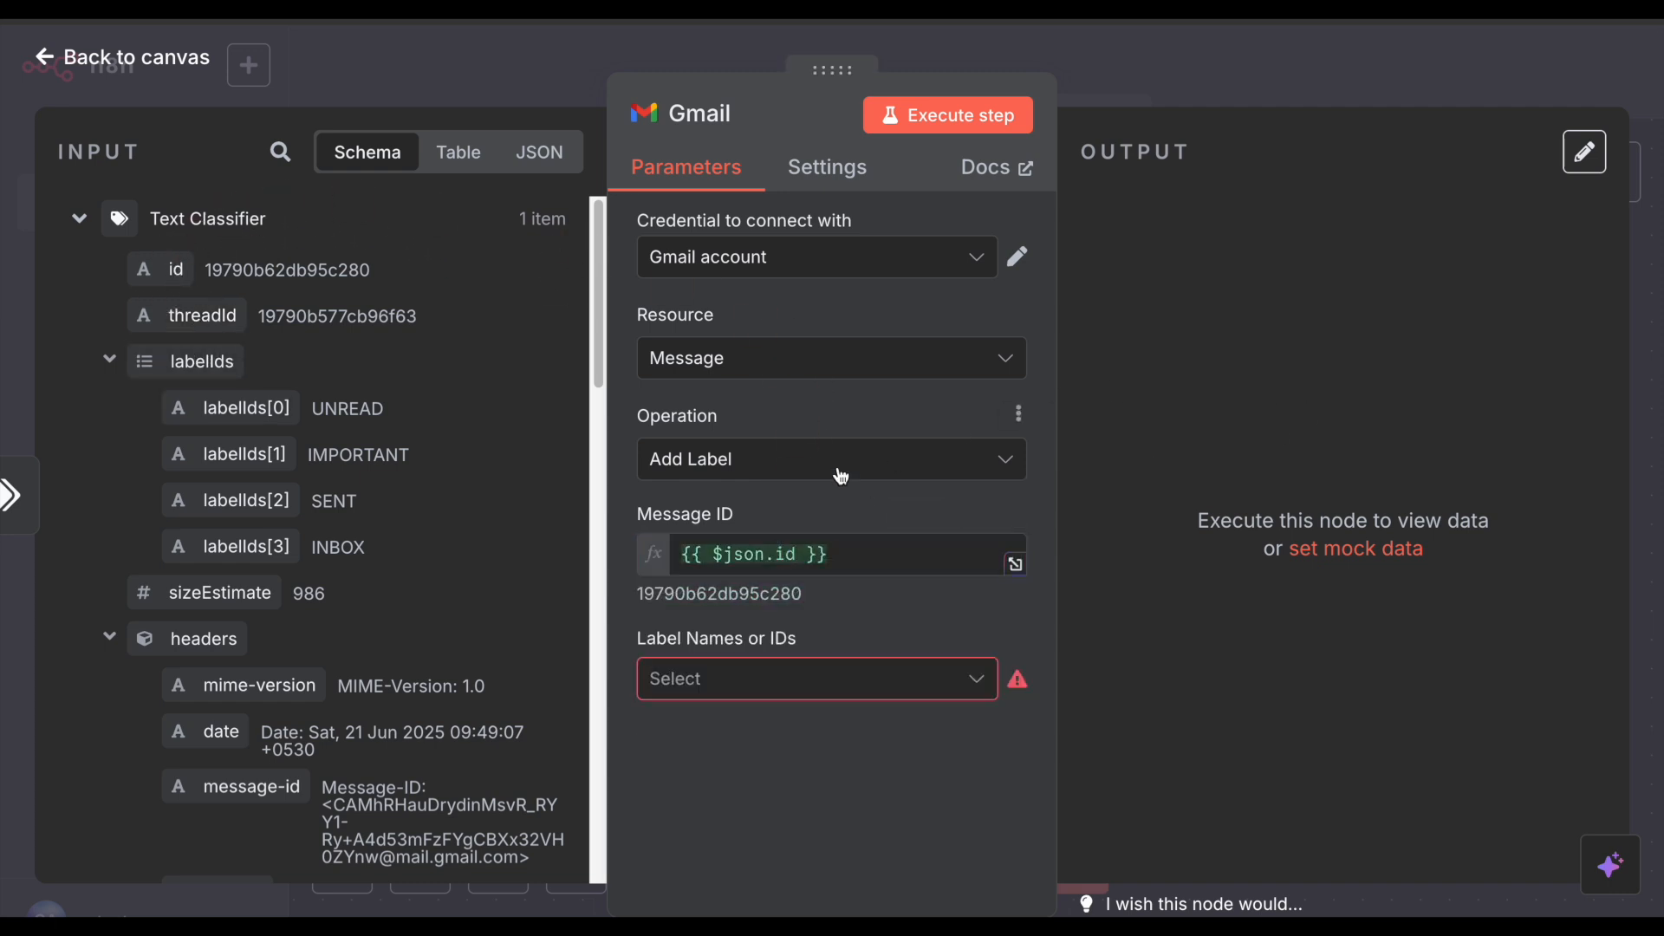
pyautogui.click(1207, 92)
pyautogui.moveTo(1221, 322); pyautogui.dragTo(1249, 206)
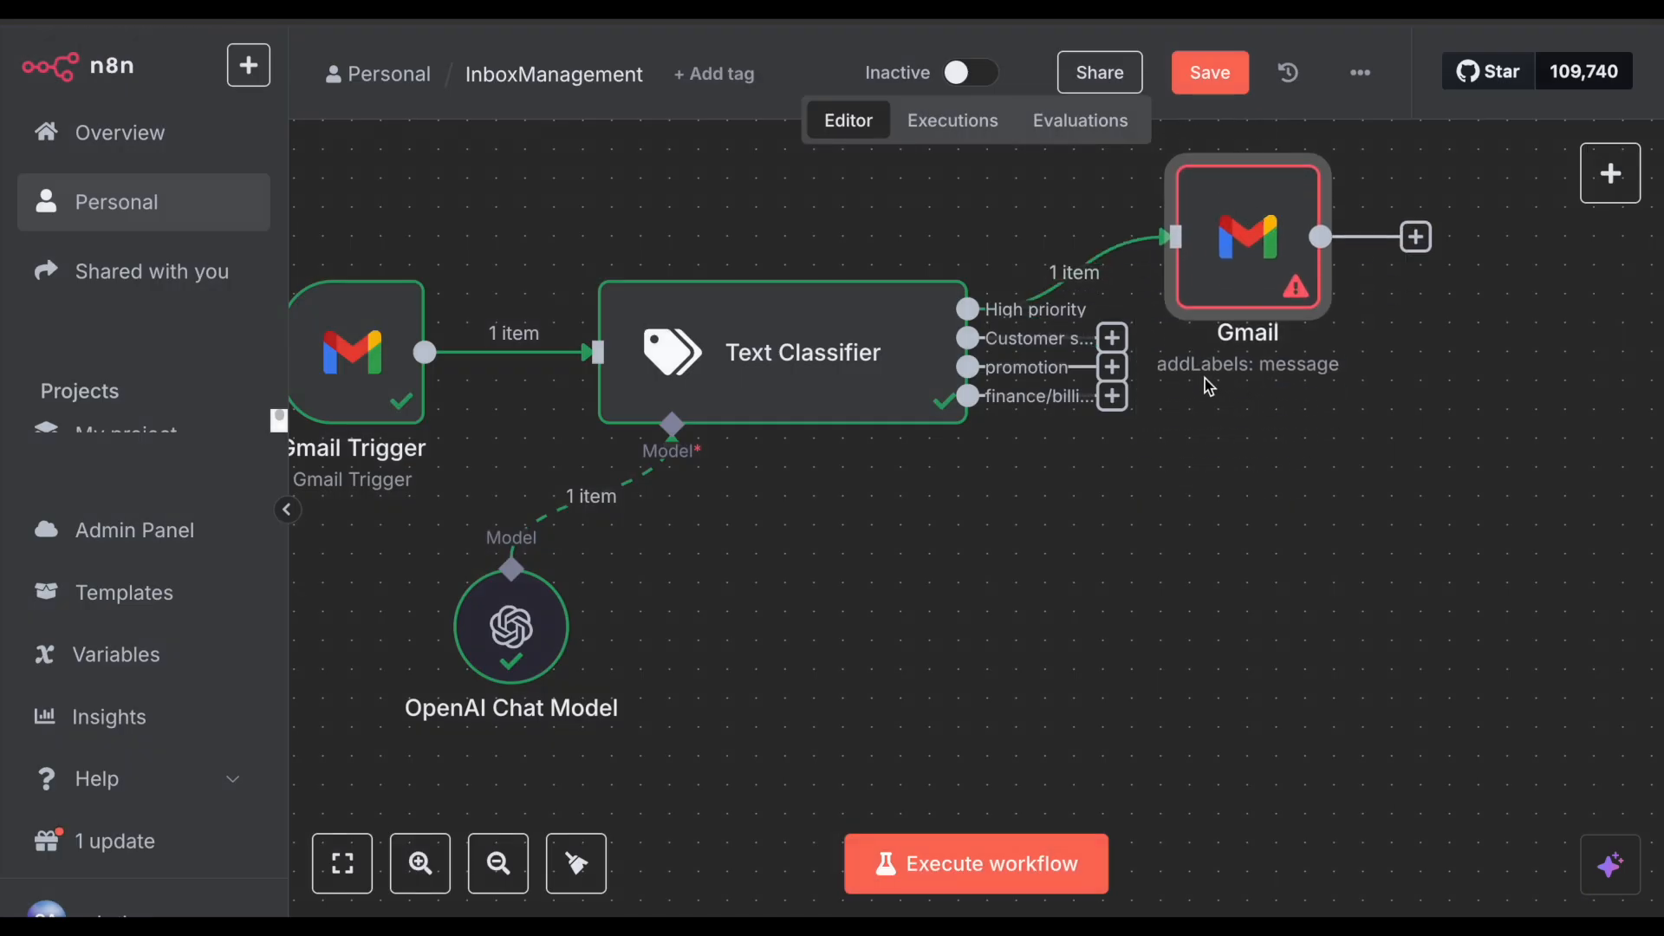
# Step: Reset the browser page zoom to 100% and try running the Gmail labelling step
pyautogui.scroll(-2, 924, 395)
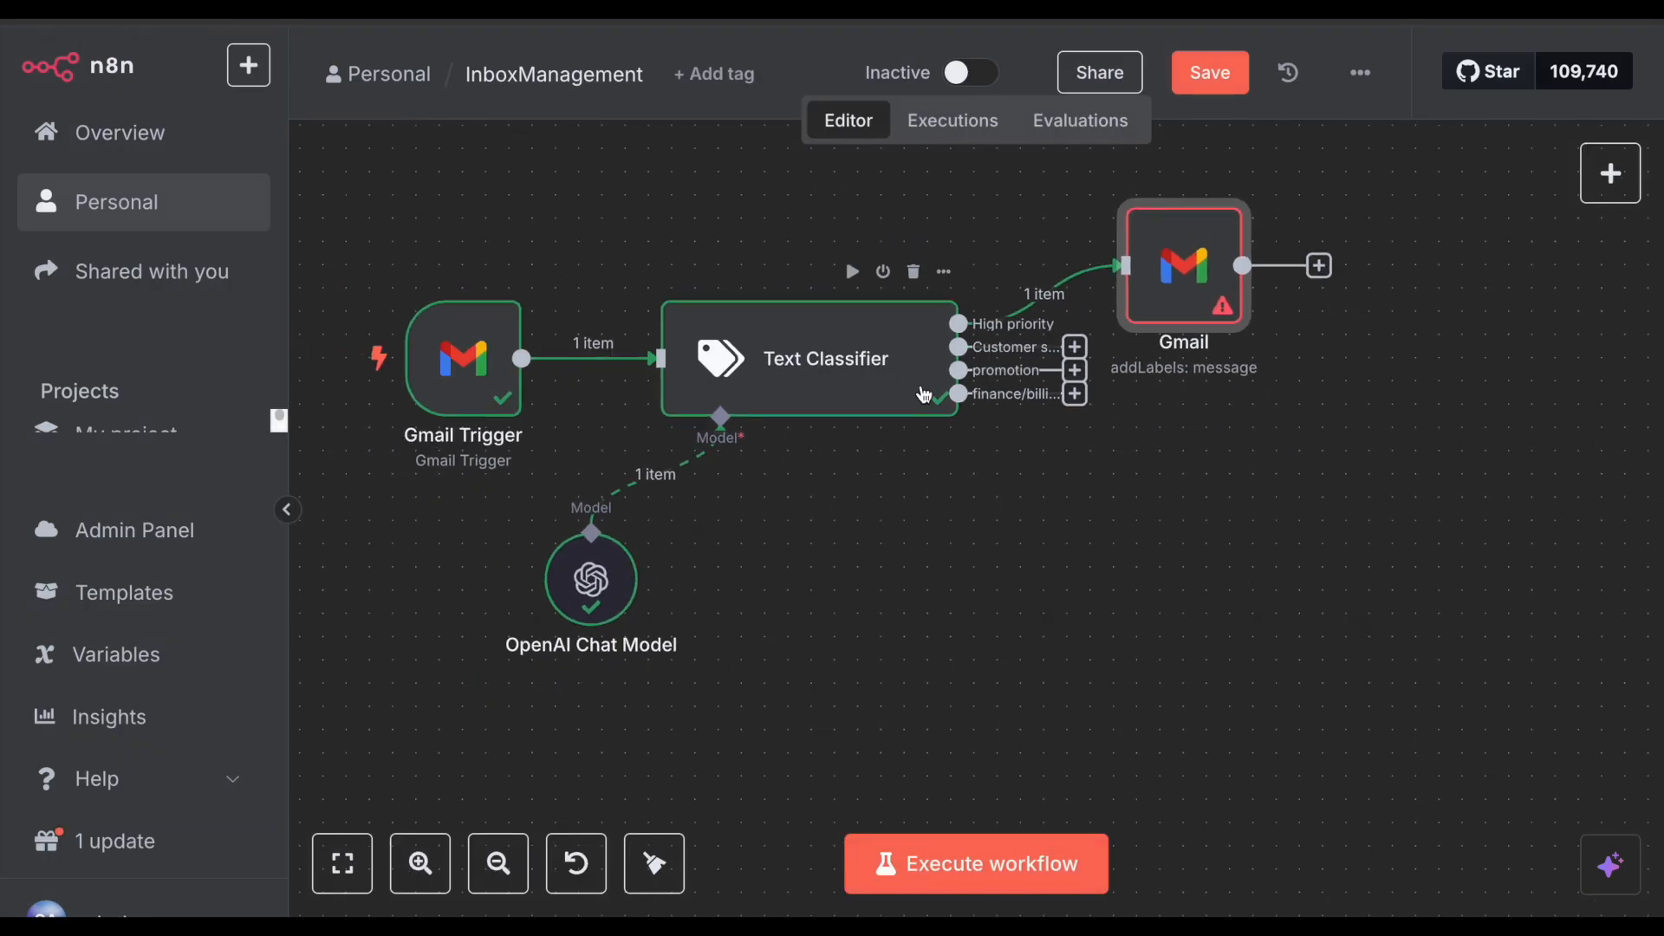
pyautogui.press('super+equal')
pyautogui.press('super+minus')
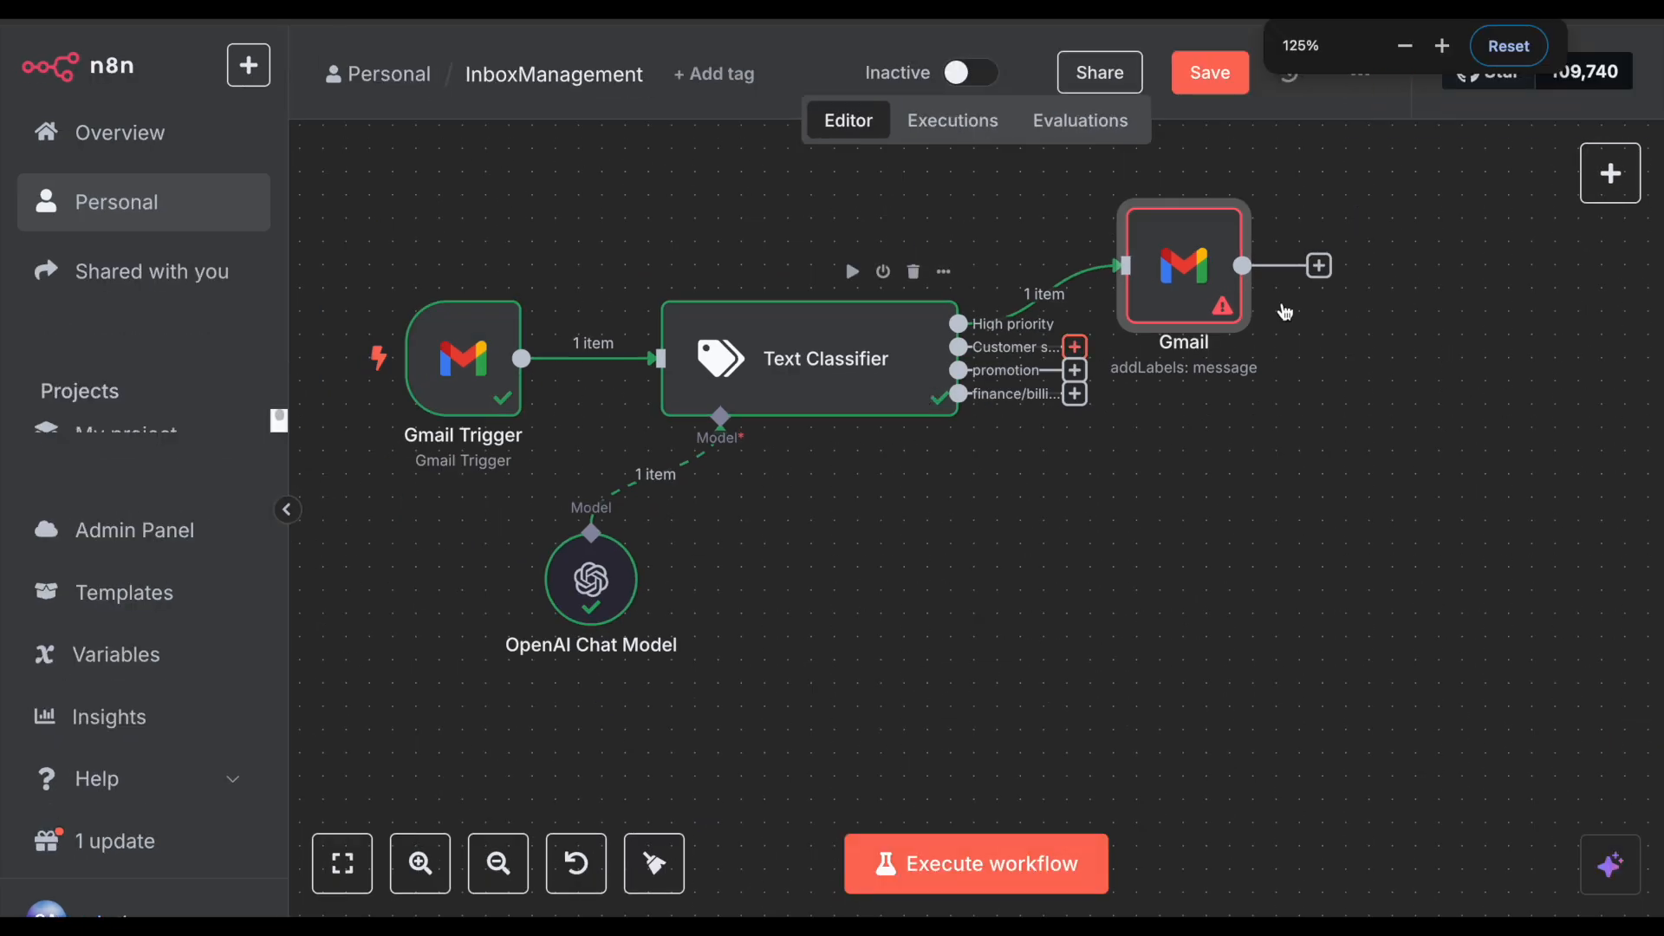
pyautogui.moveTo(1195, 269)
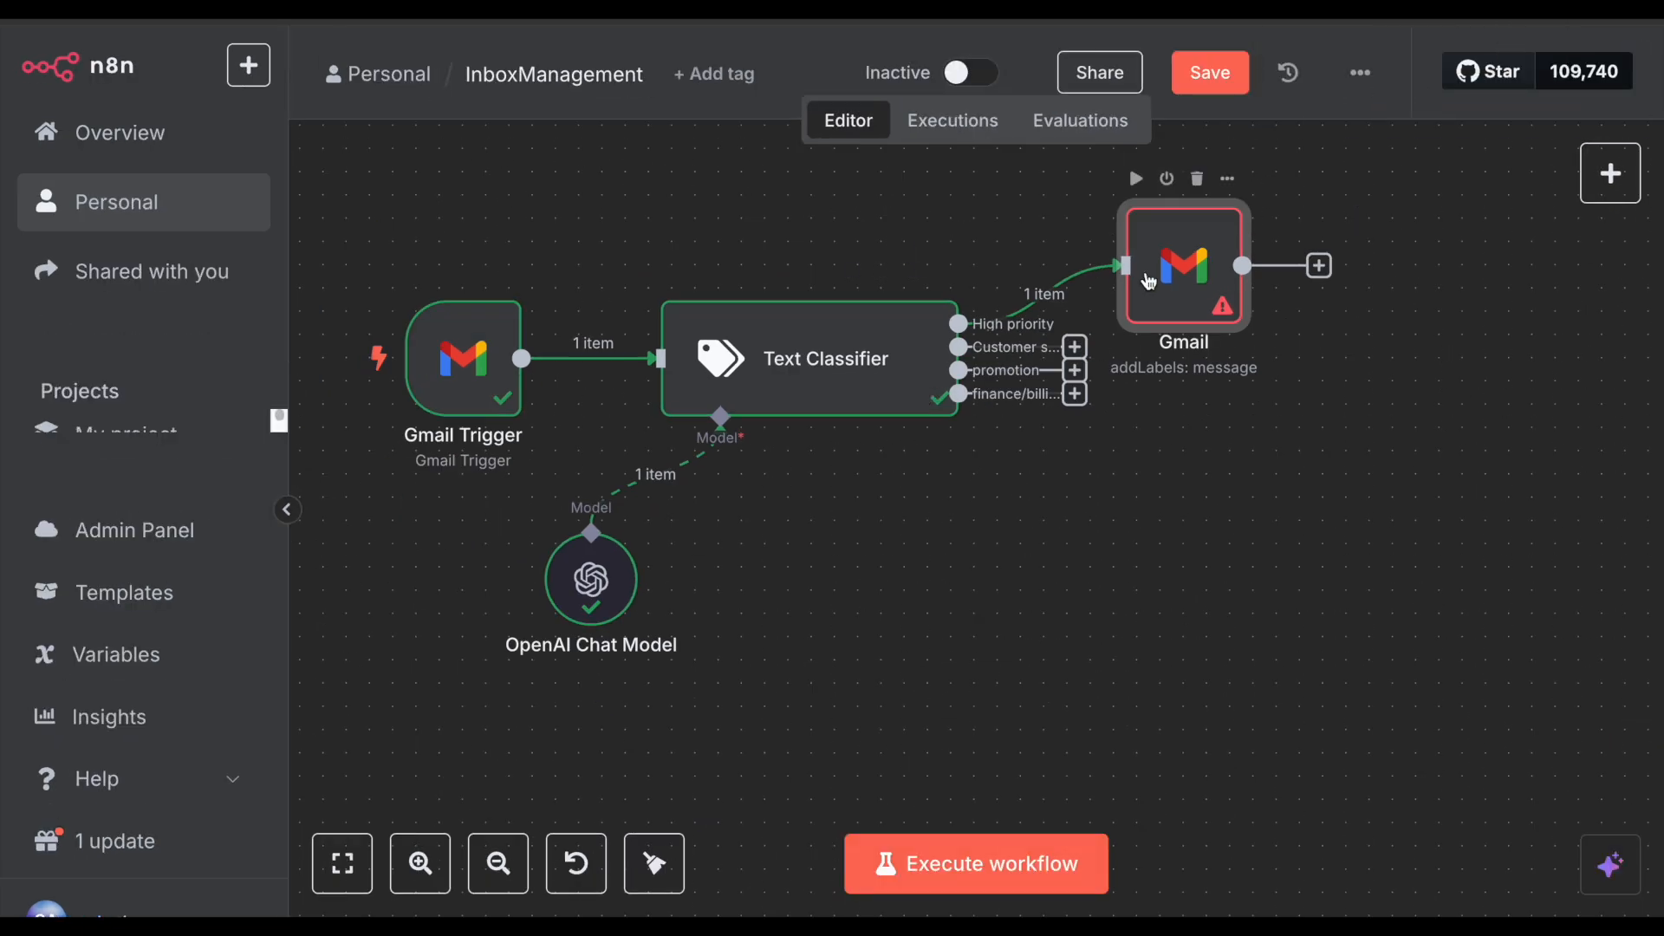
pyautogui.press('super+minus')
pyautogui.click(1508, 45)
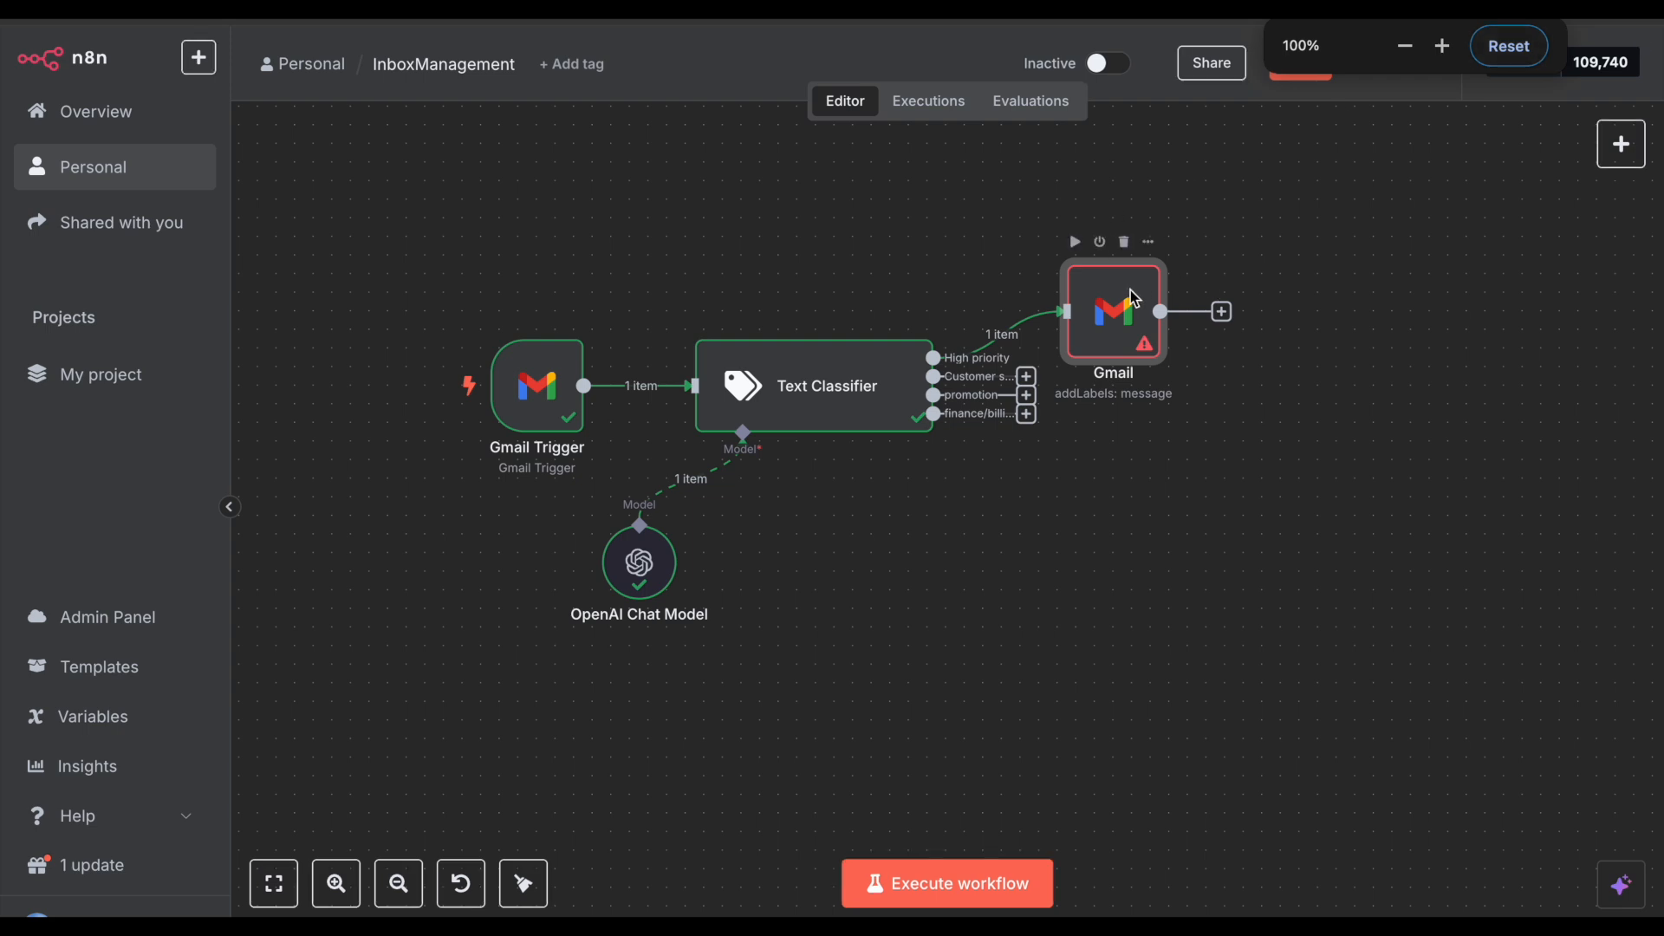
pyautogui.click(1074, 244)
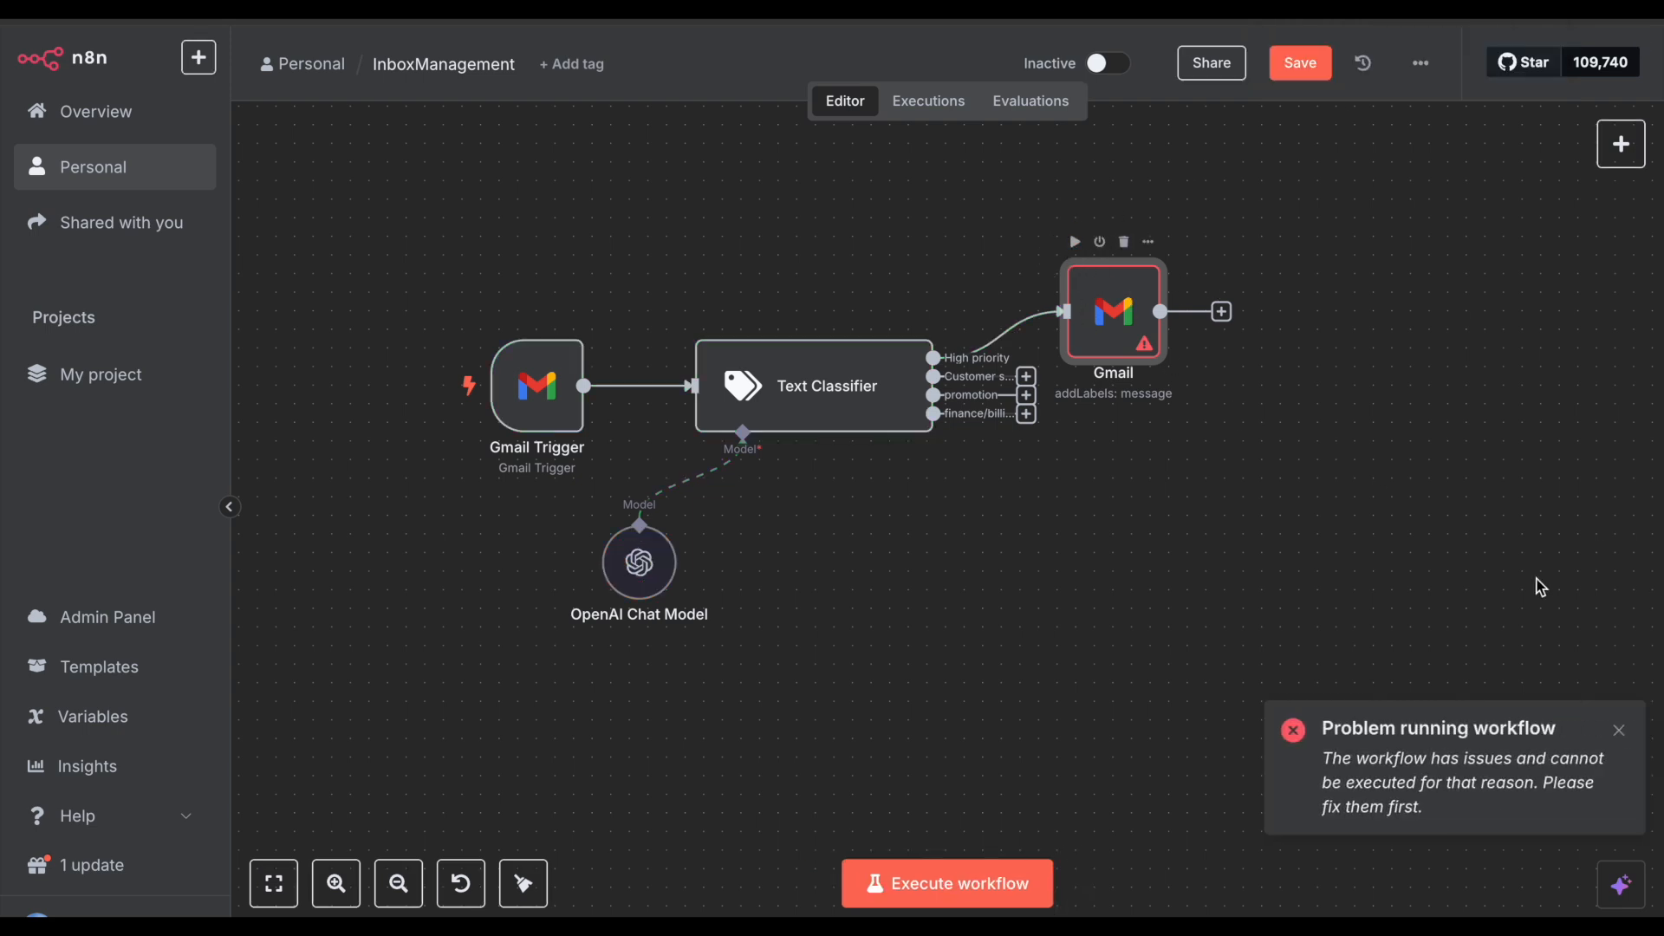
# Step: Set Label Names to High priority, run the Gmail step, and confirm the label in the inbox
pyautogui.doubleClick(1145, 360)
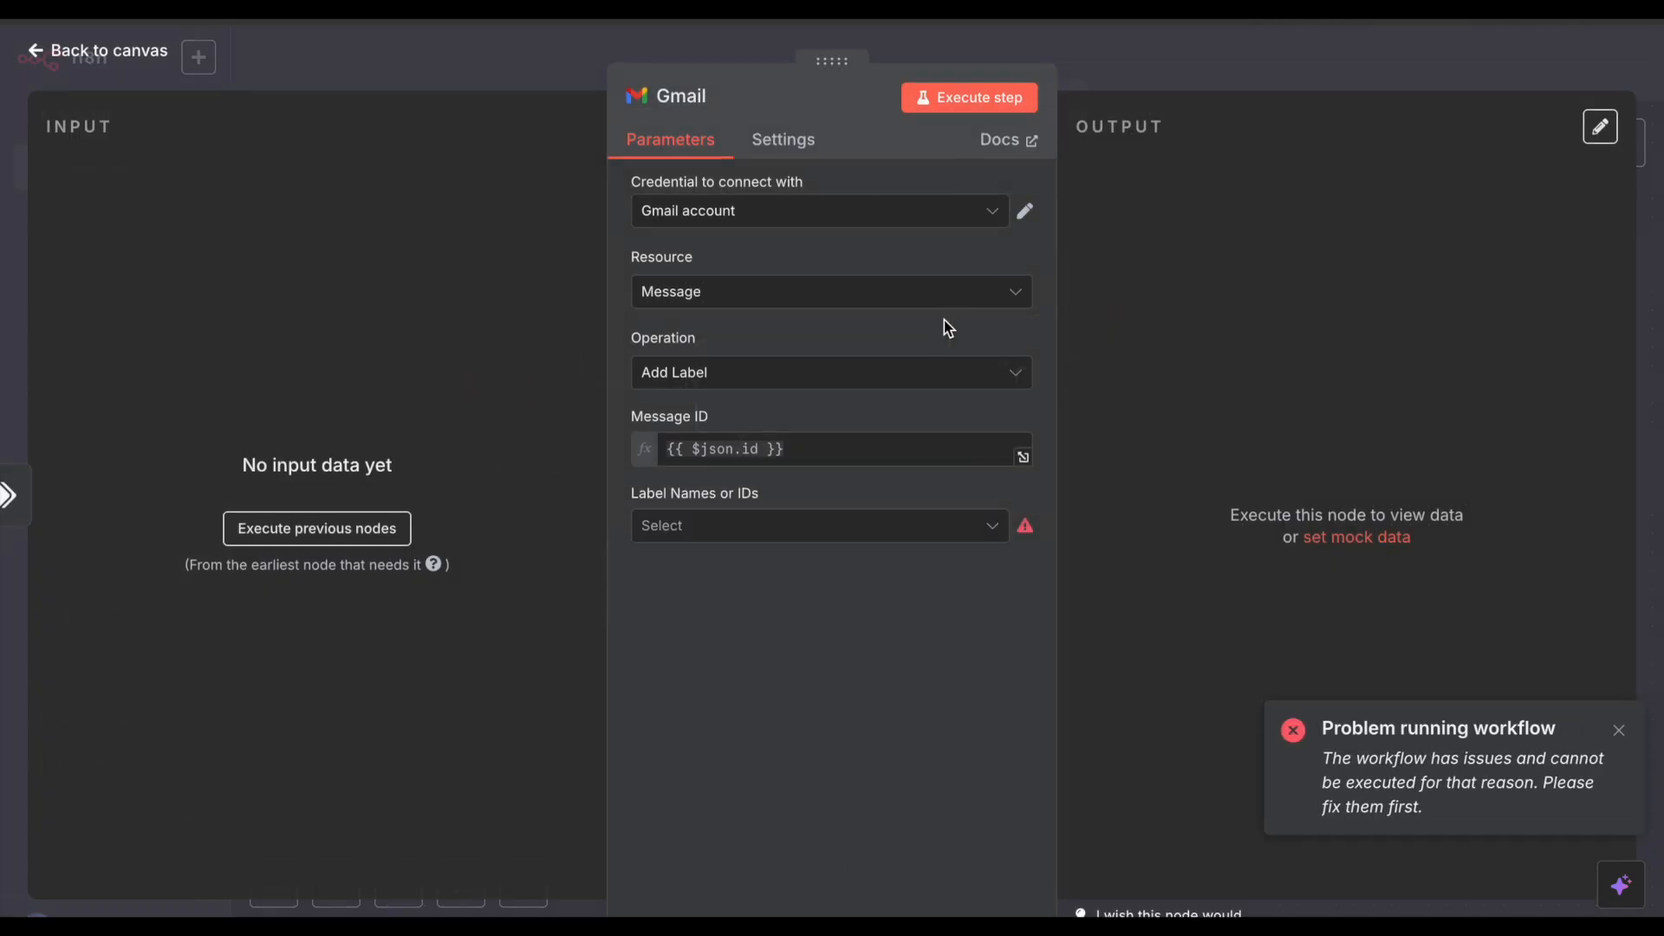
pyautogui.click(764, 525)
pyautogui.scroll(-3, 751, 687)
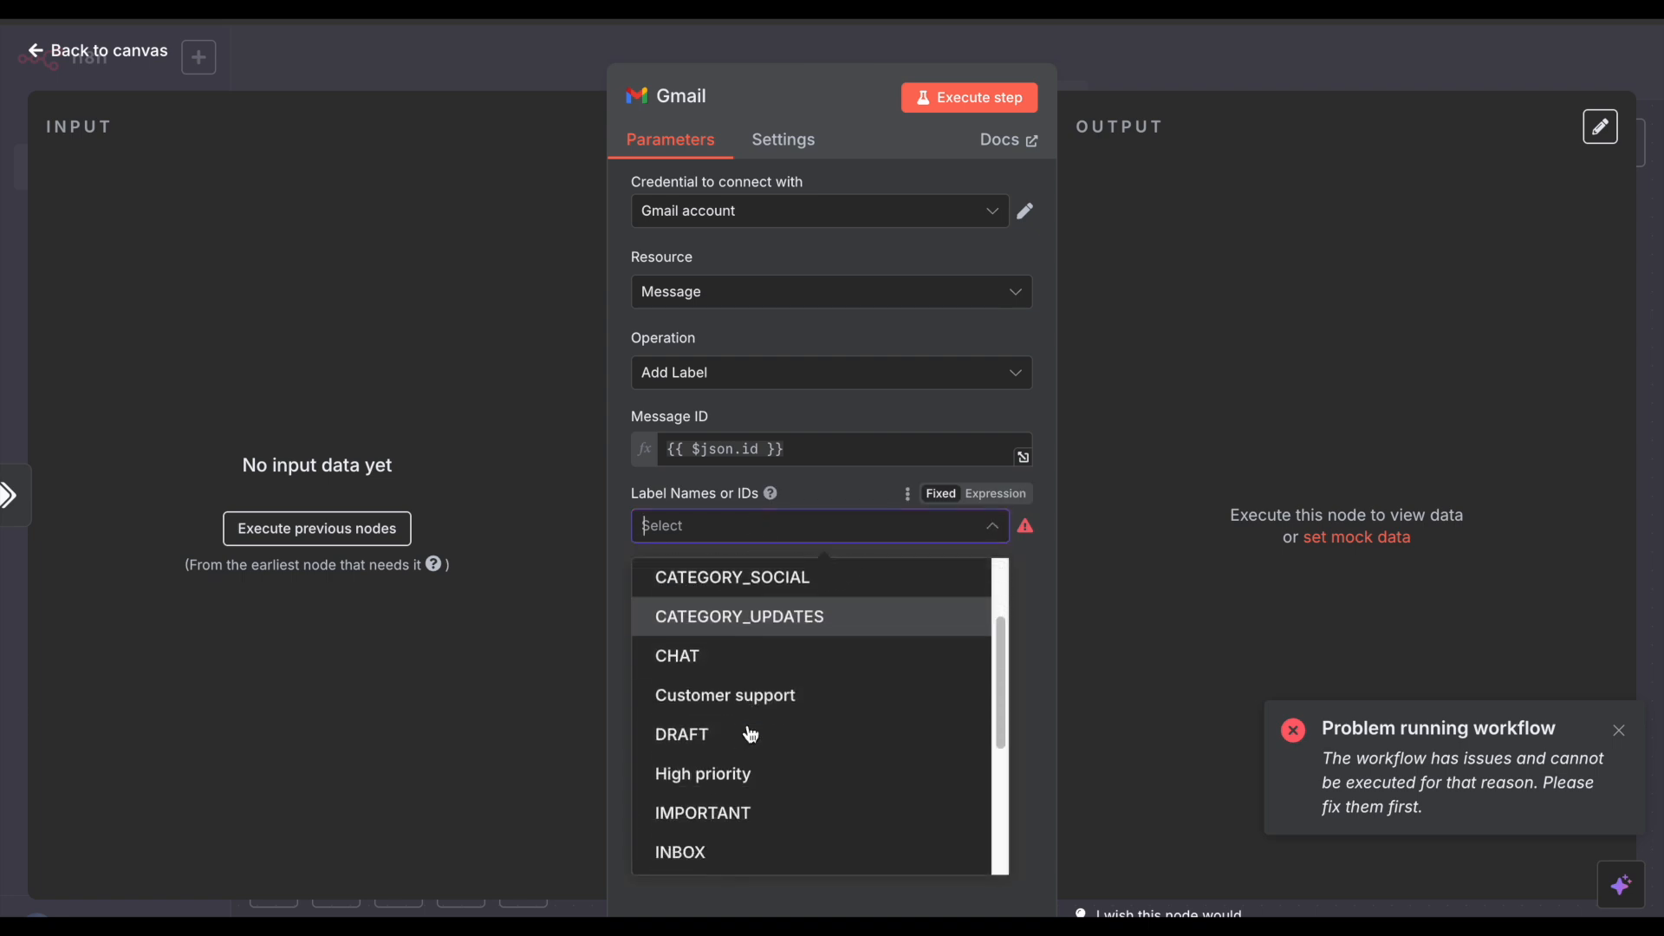
pyautogui.click(751, 740)
pyautogui.click(977, 118)
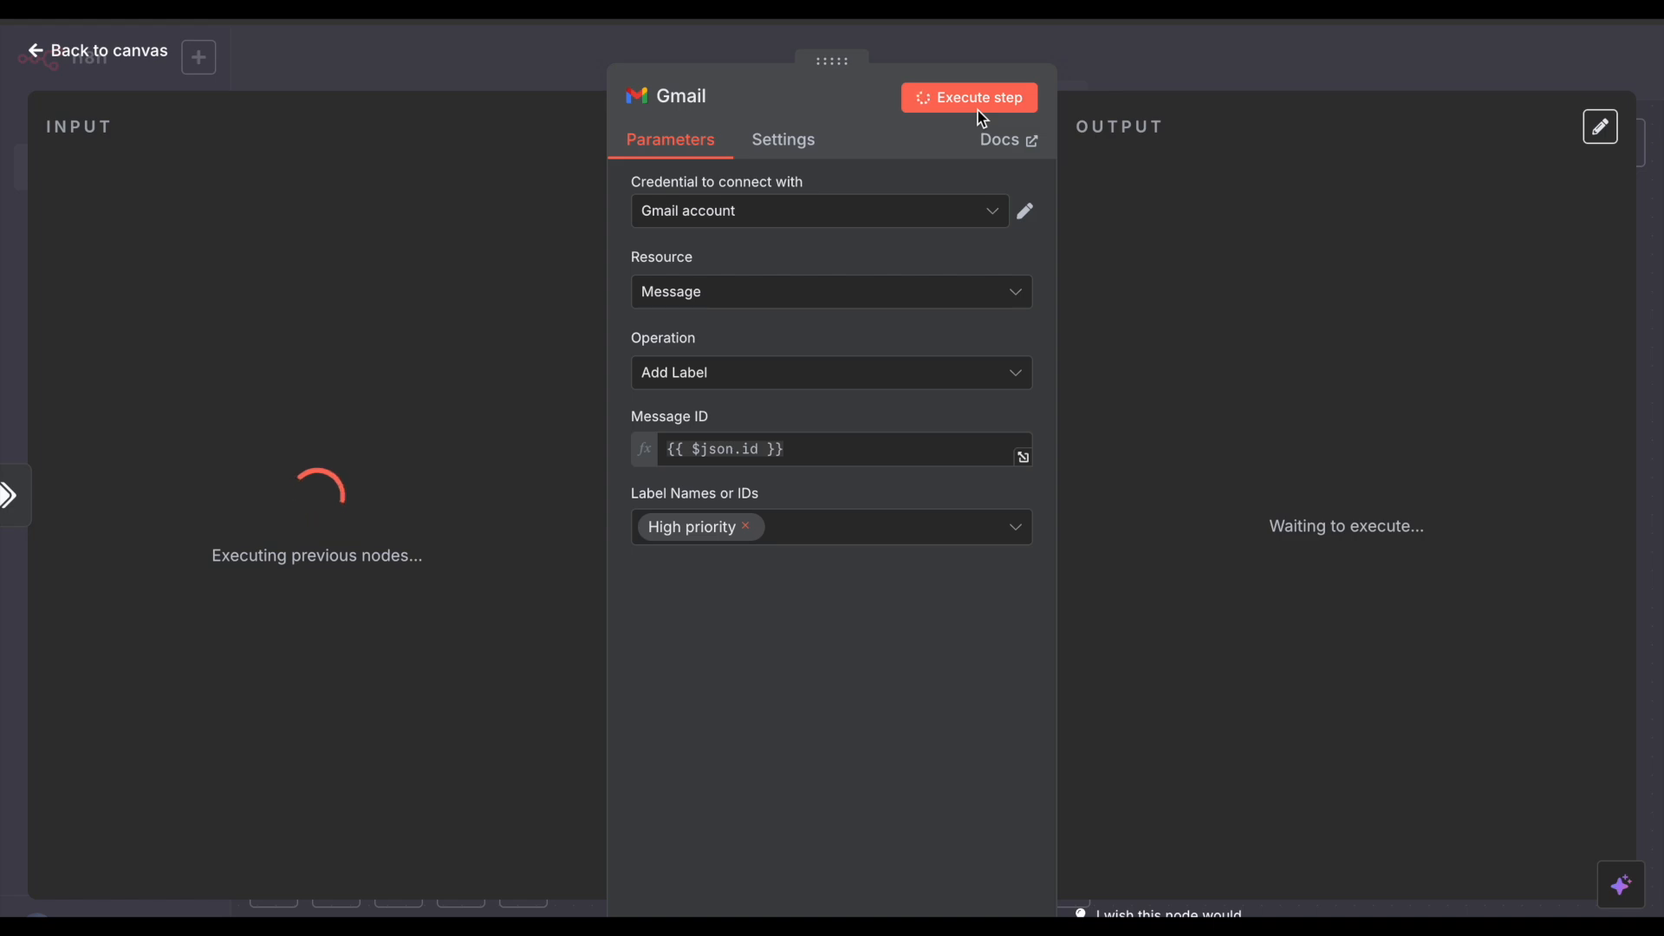
pyautogui.click(1207, 59)
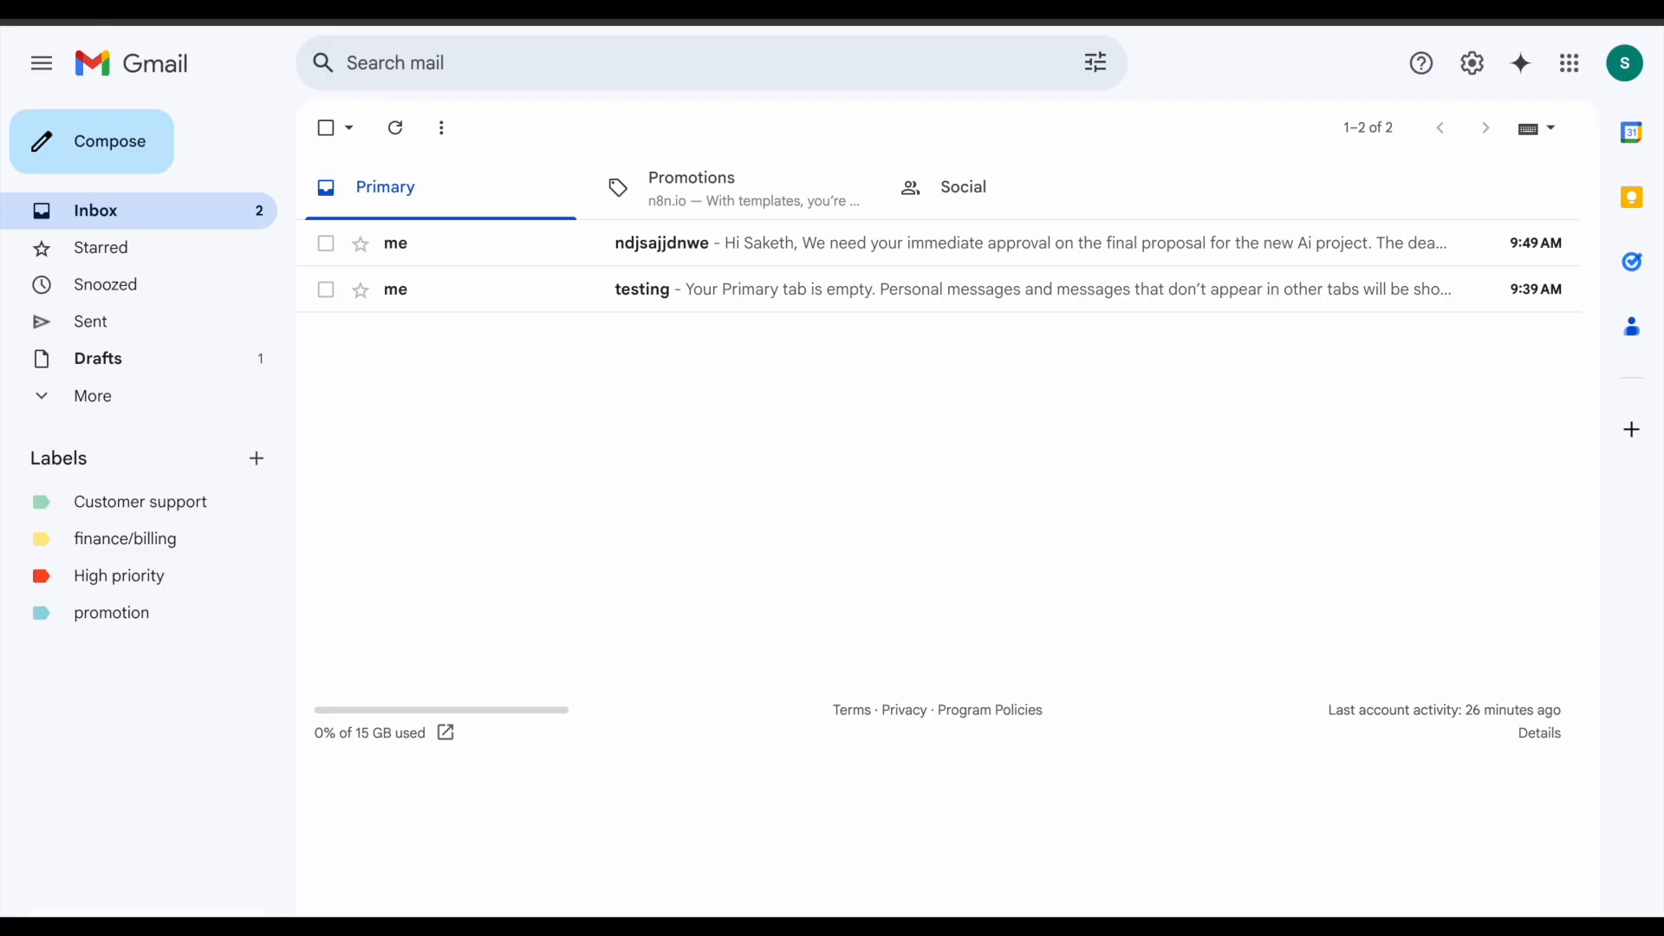
pyautogui.press('super+r')
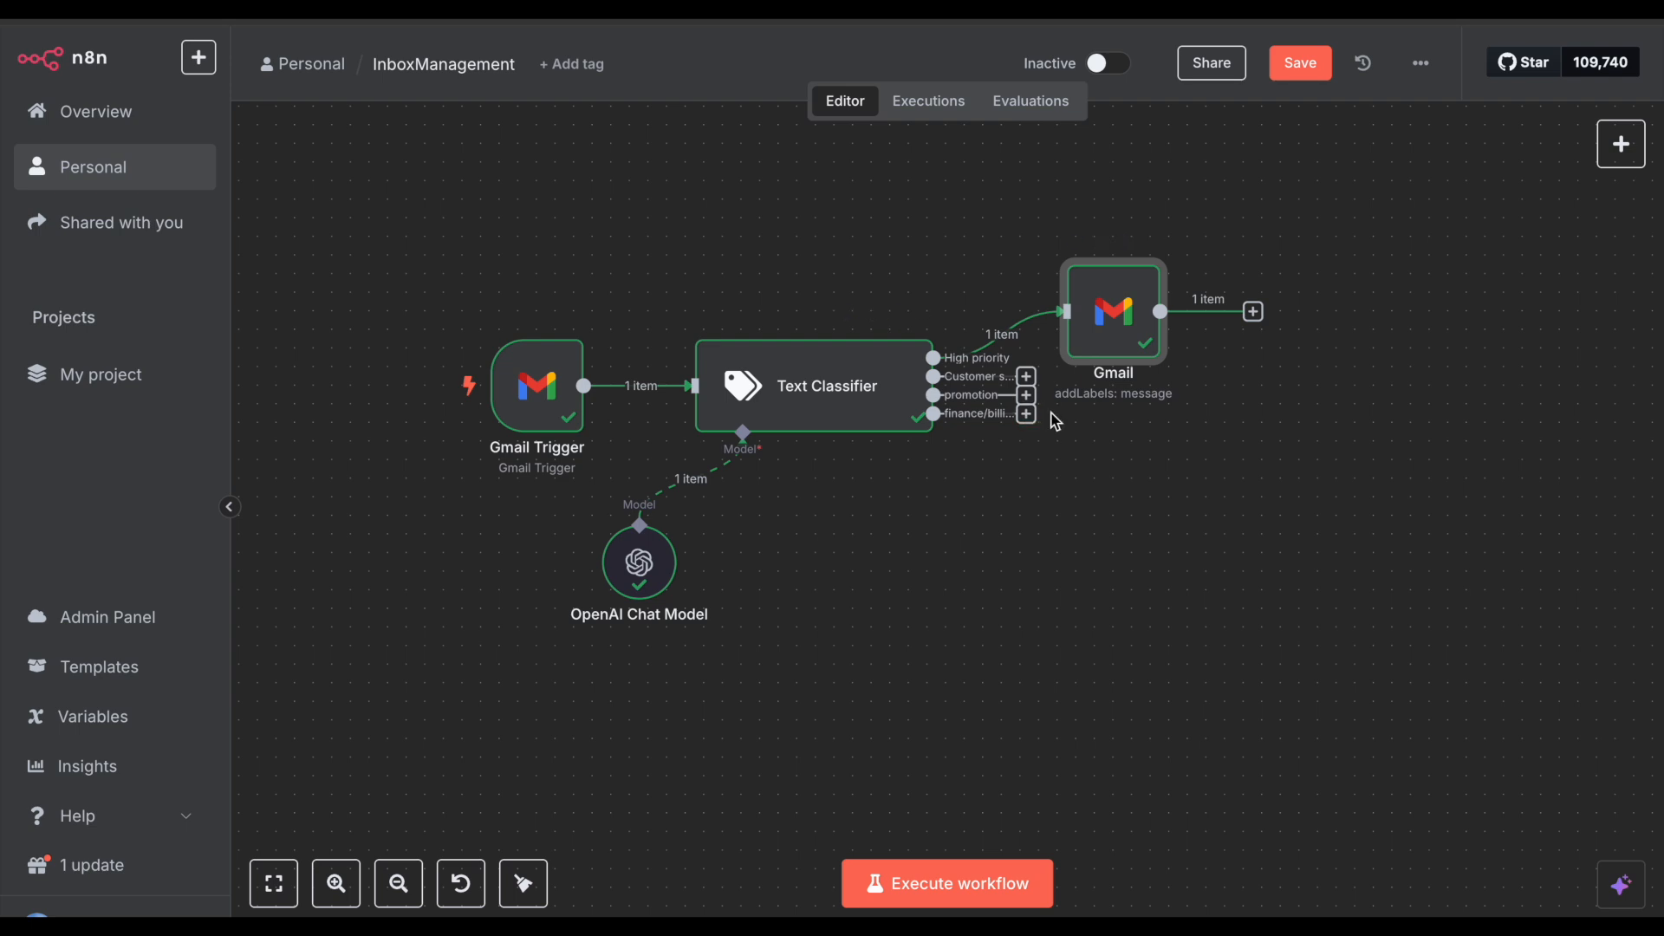
pyautogui.moveTo(1089, 337); pyautogui.dragTo(1125, 279)
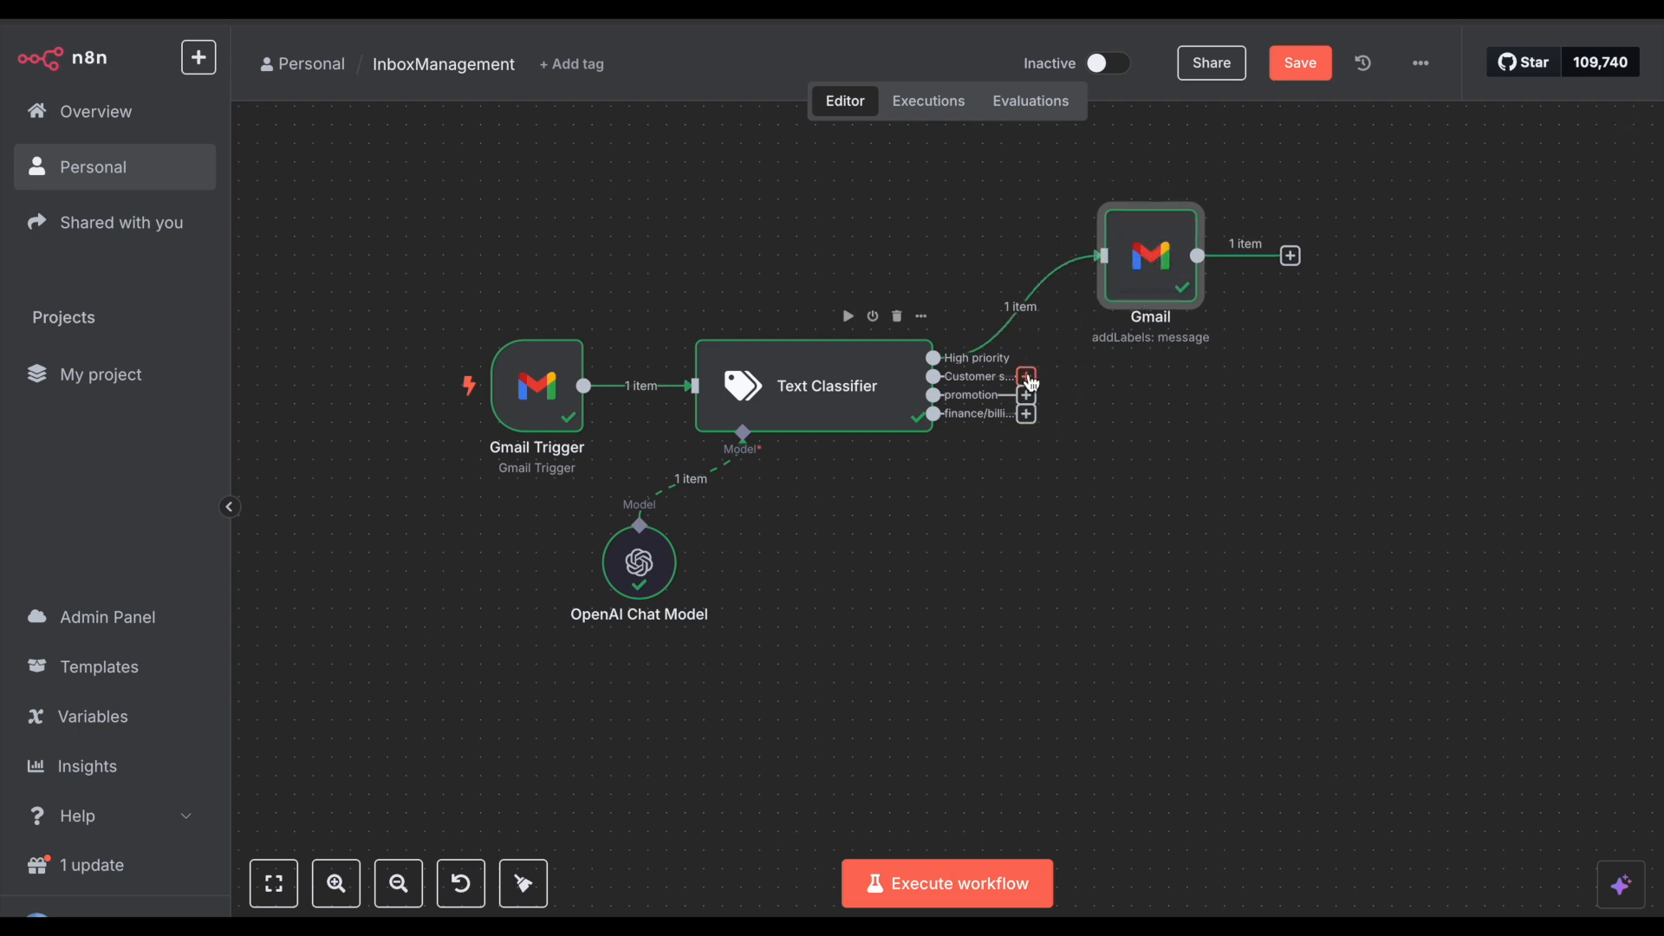
pyautogui.click(1026, 376)
# Step: Start a Gmail Add Label node on Customer support, then delete the unfinished Gmail1
pyautogui.click(1027, 377)
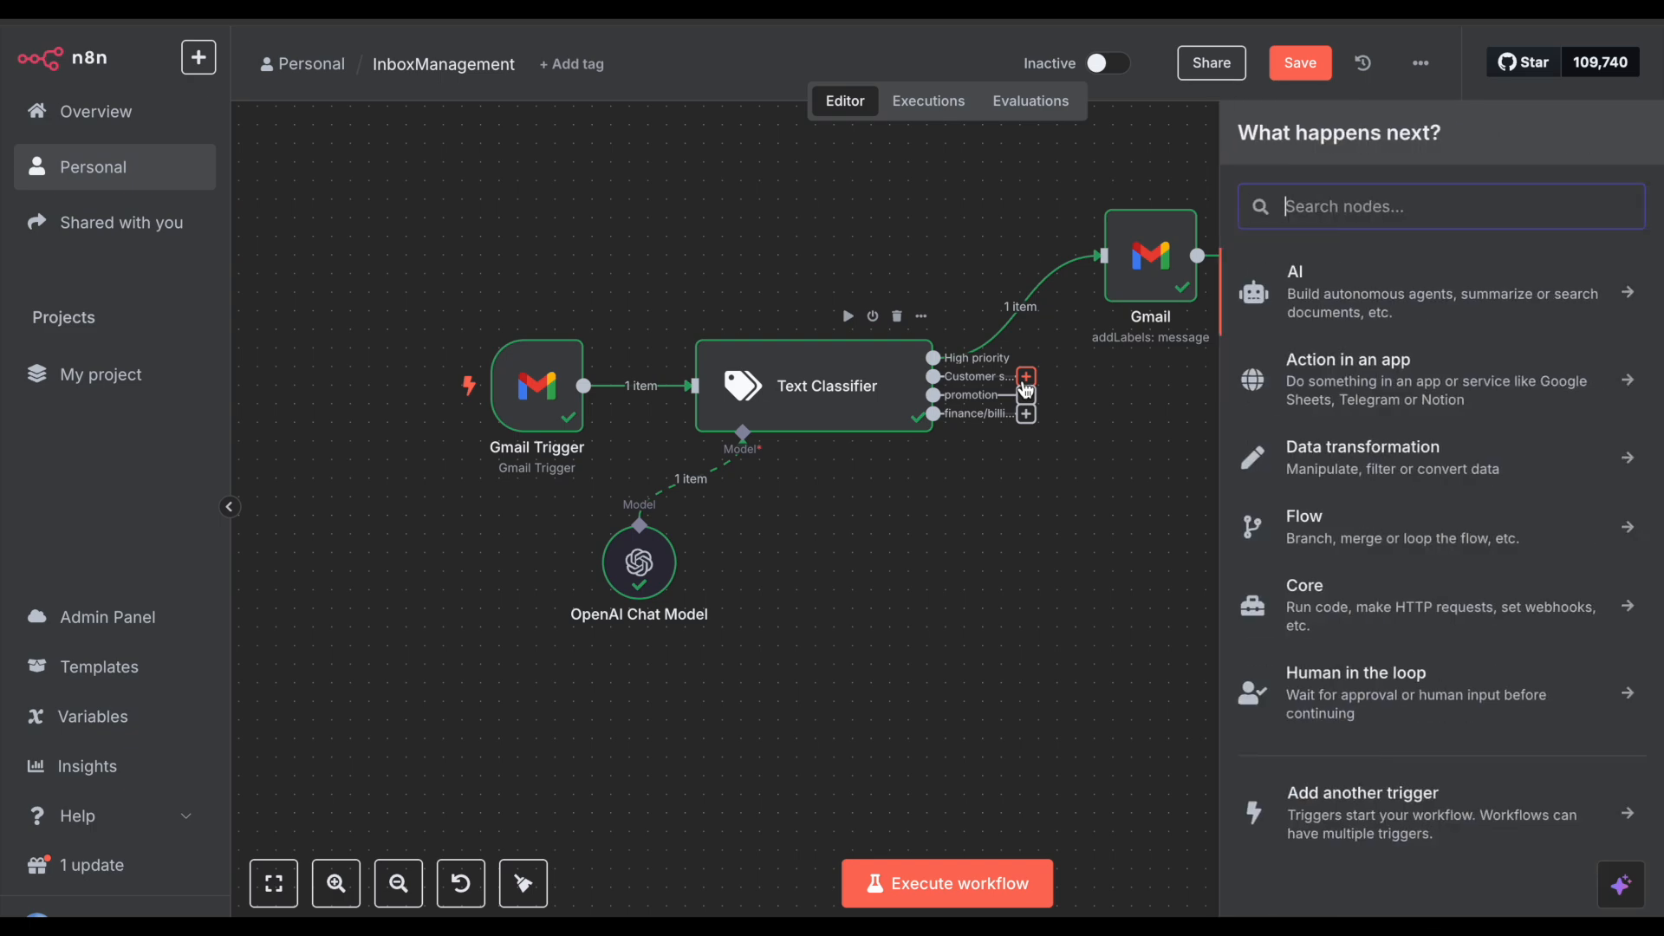
pyautogui.write('gmail')
pyautogui.click(1346, 286)
pyautogui.click(1357, 367)
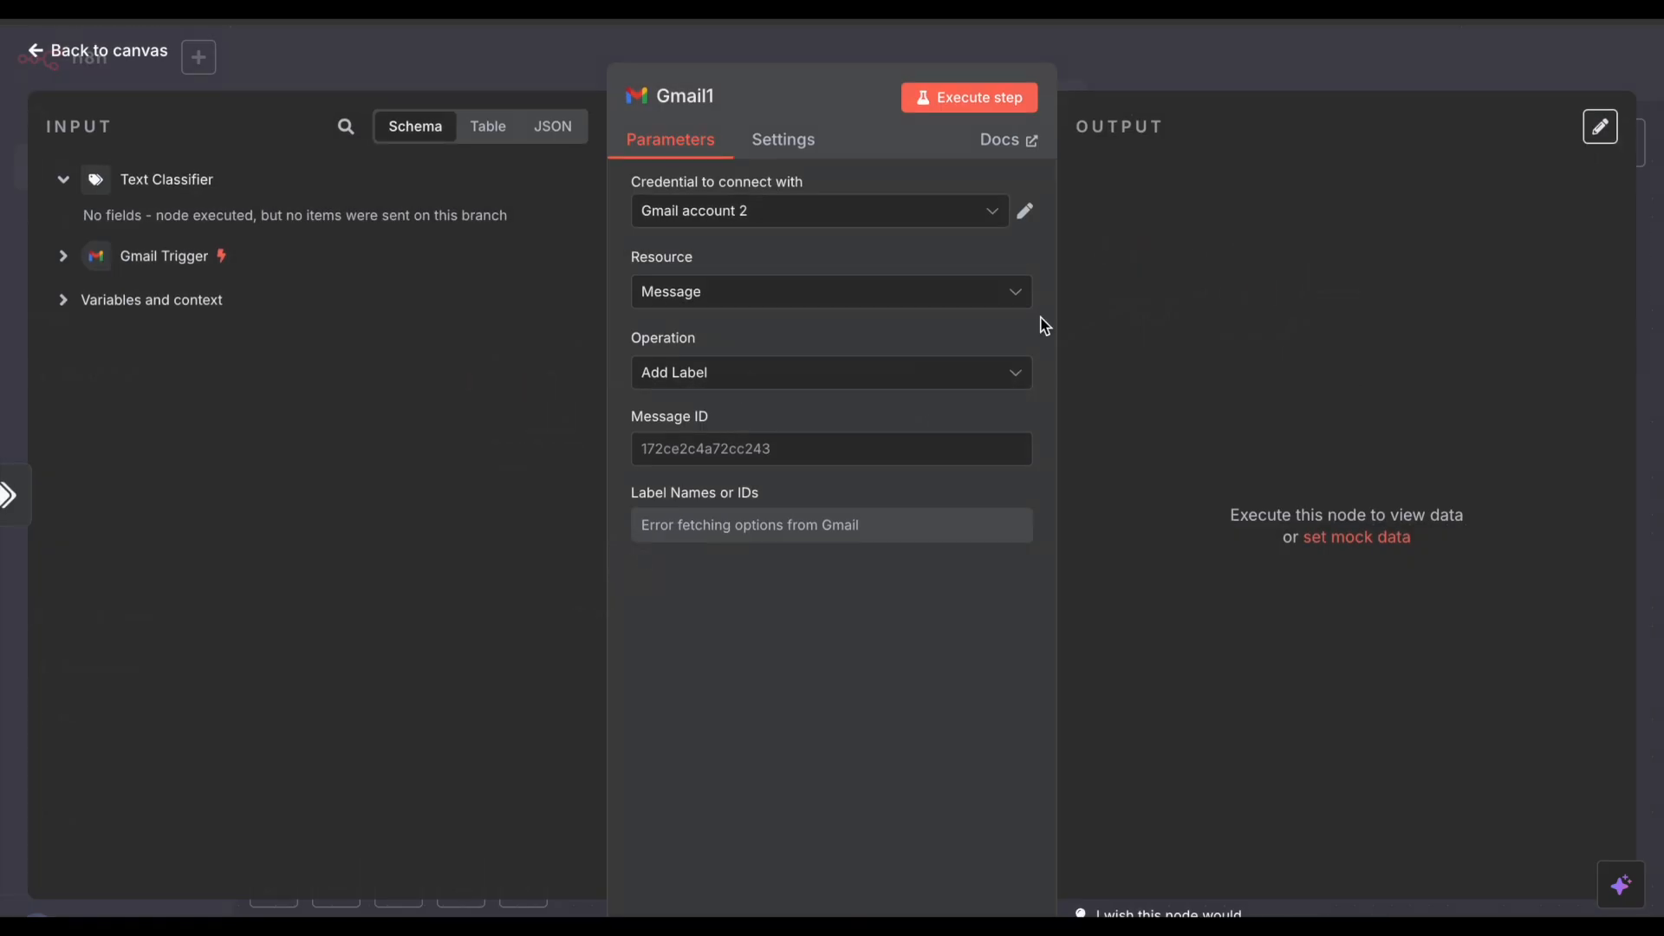
pyautogui.click(717, 444)
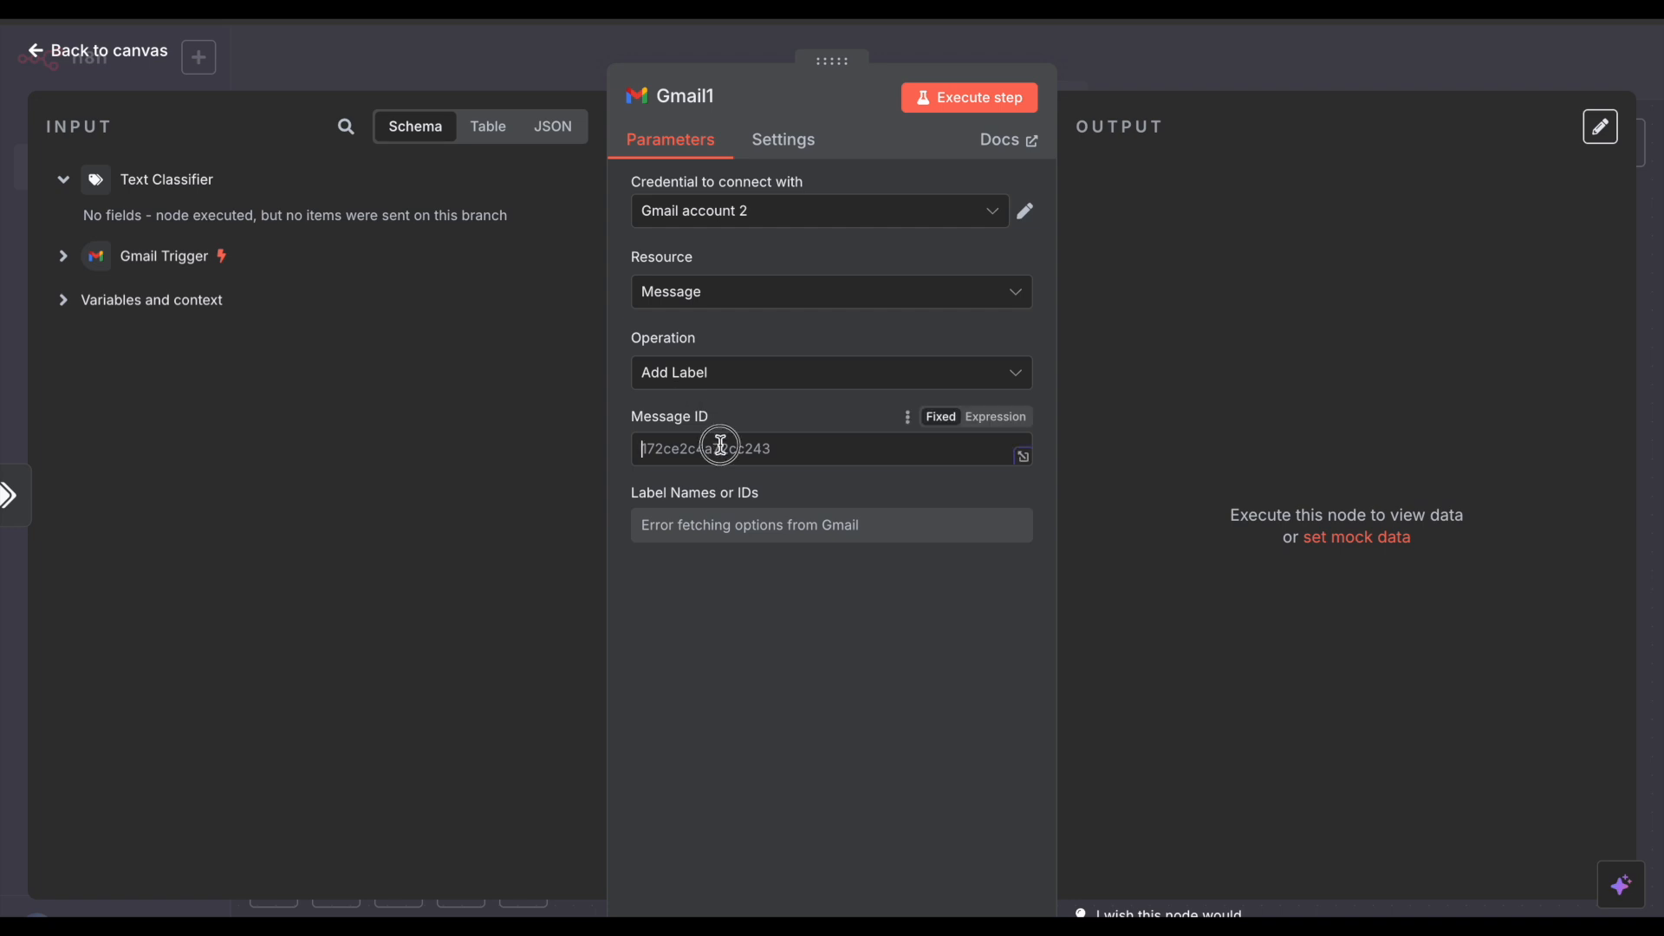
pyautogui.click(194, 260)
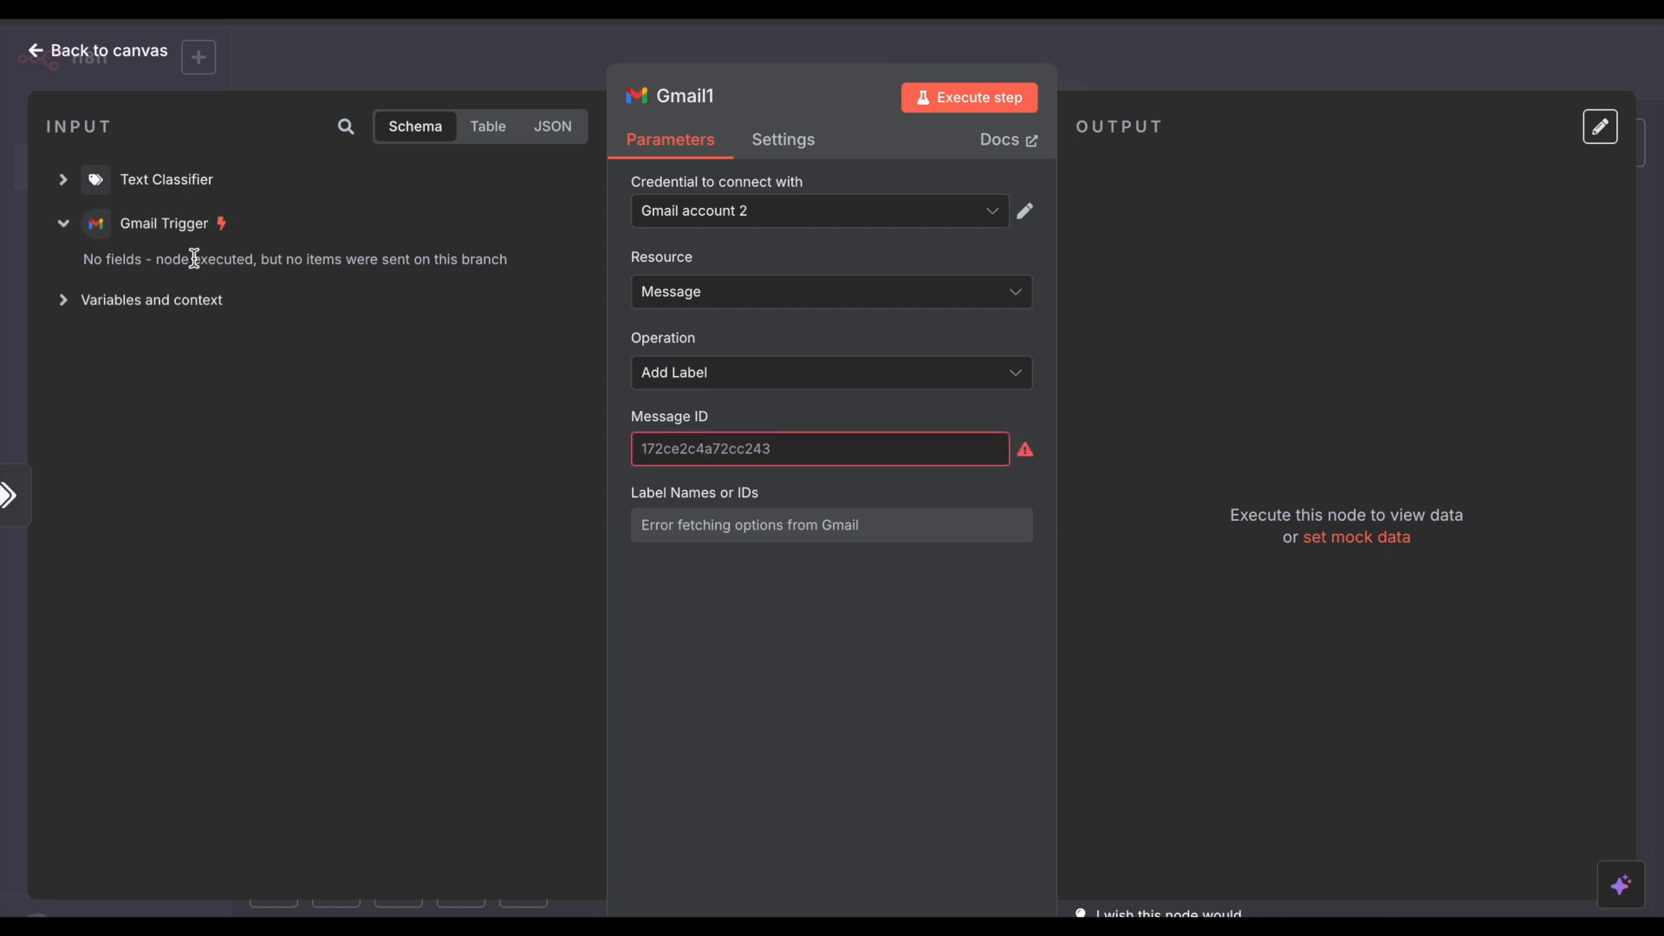
pyautogui.click(1240, 66)
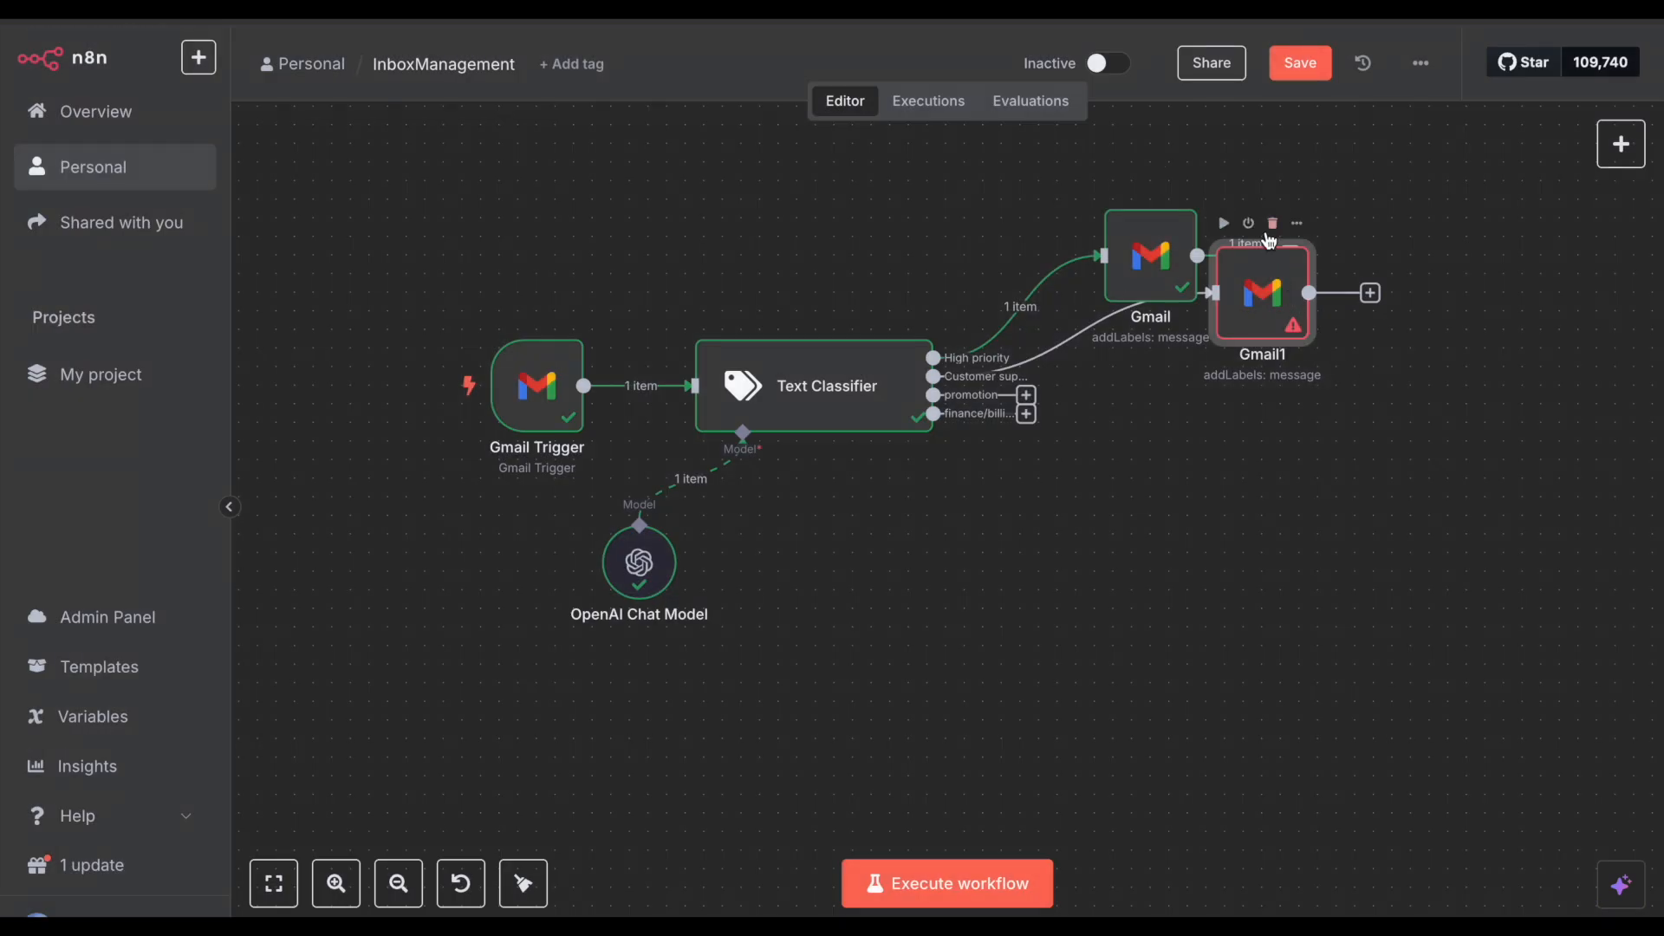
pyautogui.click(1275, 232)
# Step: Copy the configured Gmail node and paste three duplicates: Gmail1, Gmail2 and Gmail3
pyautogui.moveTo(1050, 189); pyautogui.dragTo(1298, 376)
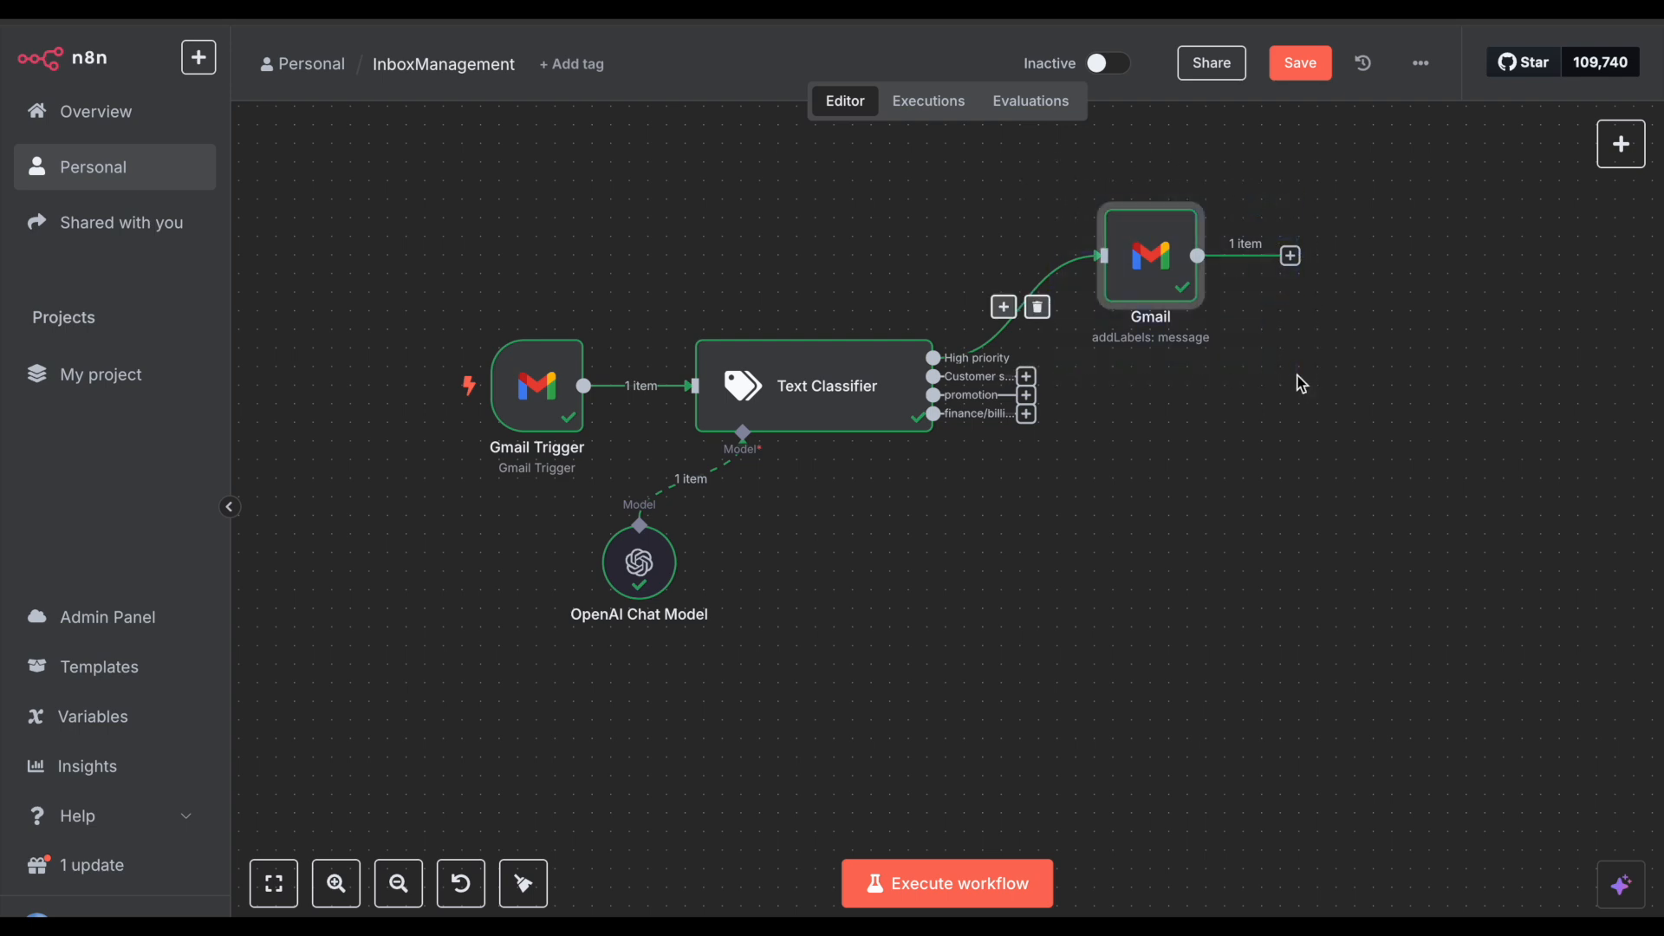
pyautogui.hotkey('ctrl', 'c')
pyautogui.click(1260, 412)
pyautogui.hotkey('ctrl', 'v')
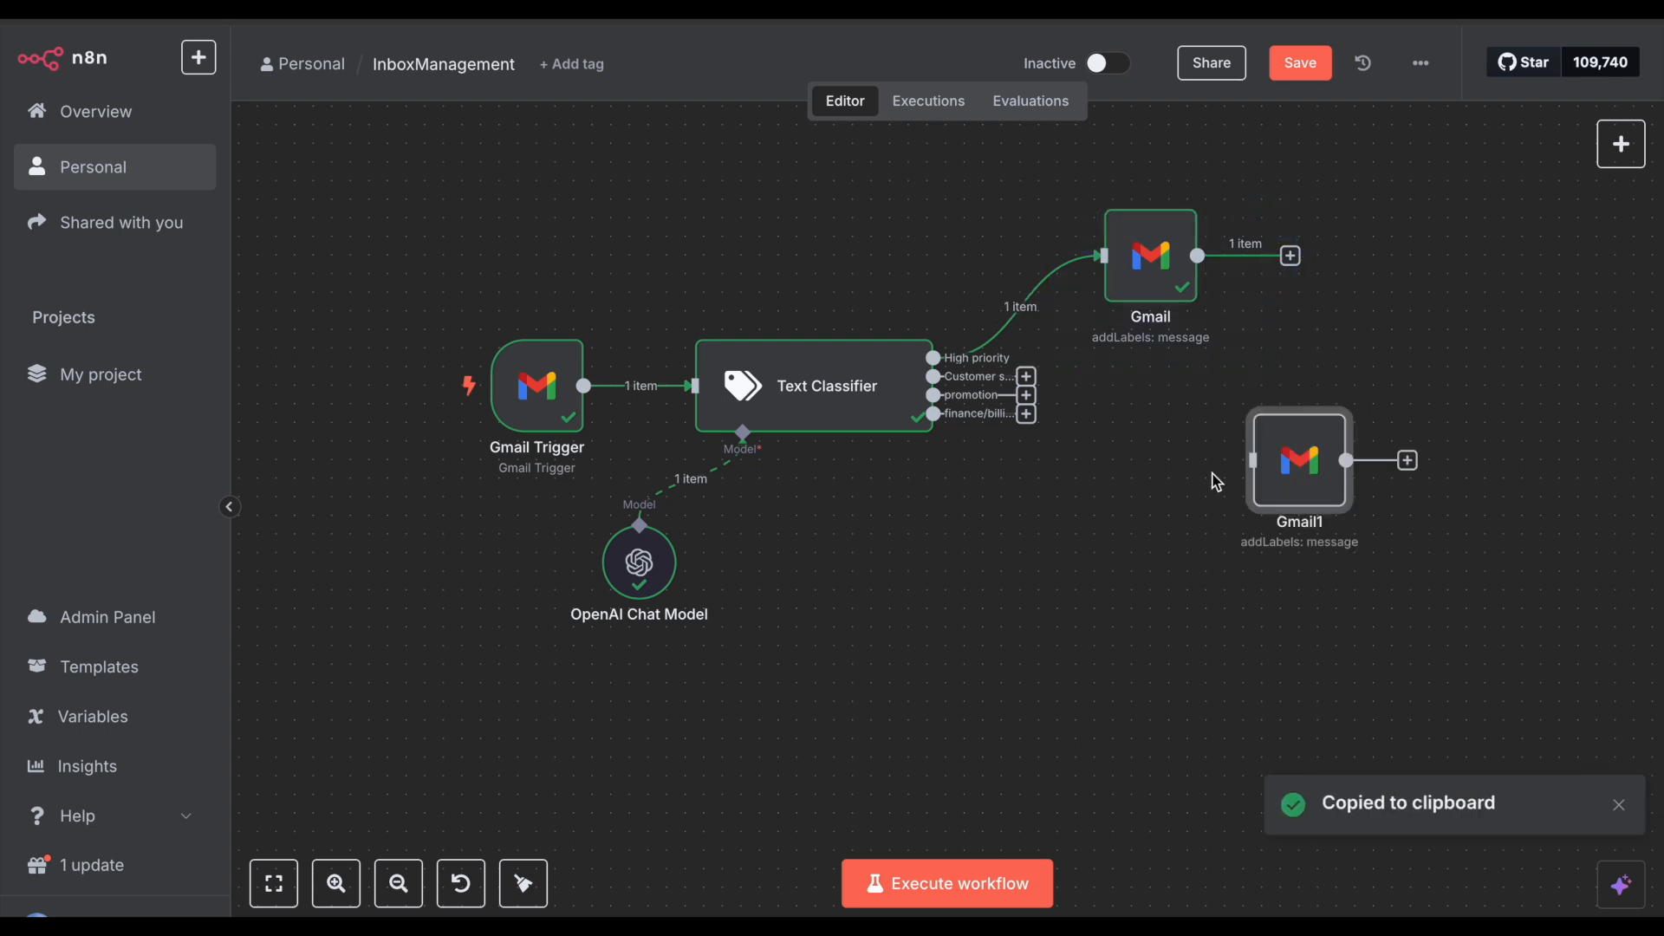
pyautogui.moveTo(1289, 461); pyautogui.dragTo(1213, 368)
pyautogui.hotkey('ctrl', 'v')
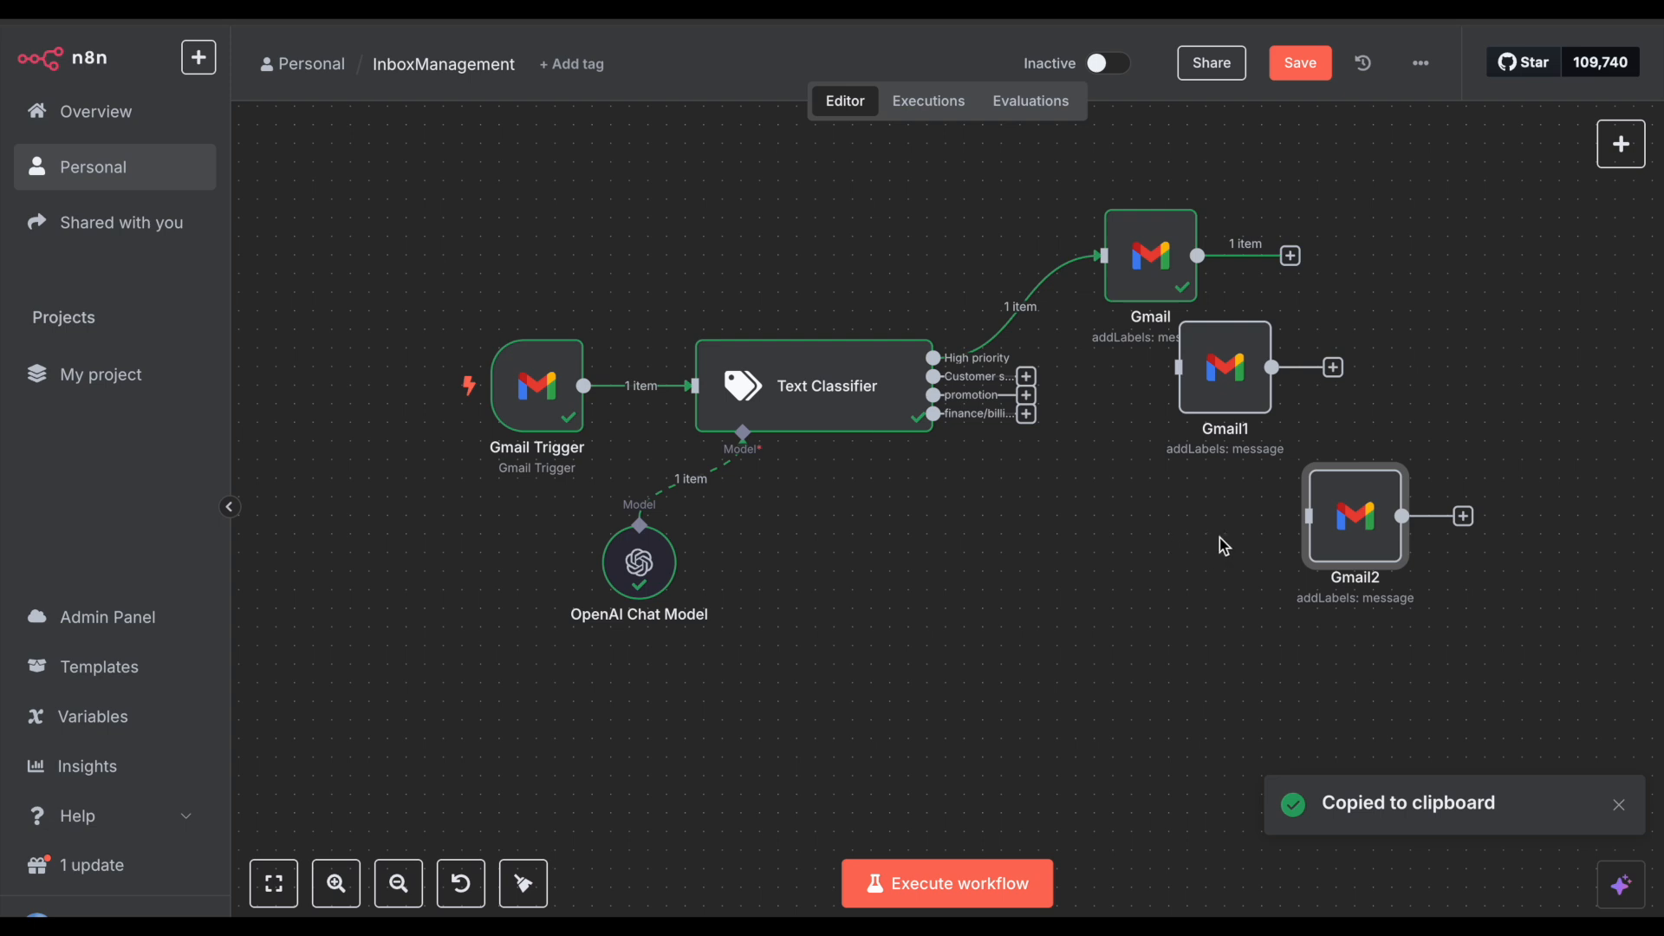
pyautogui.moveTo(1271, 460); pyautogui.dragTo(1479, 590)
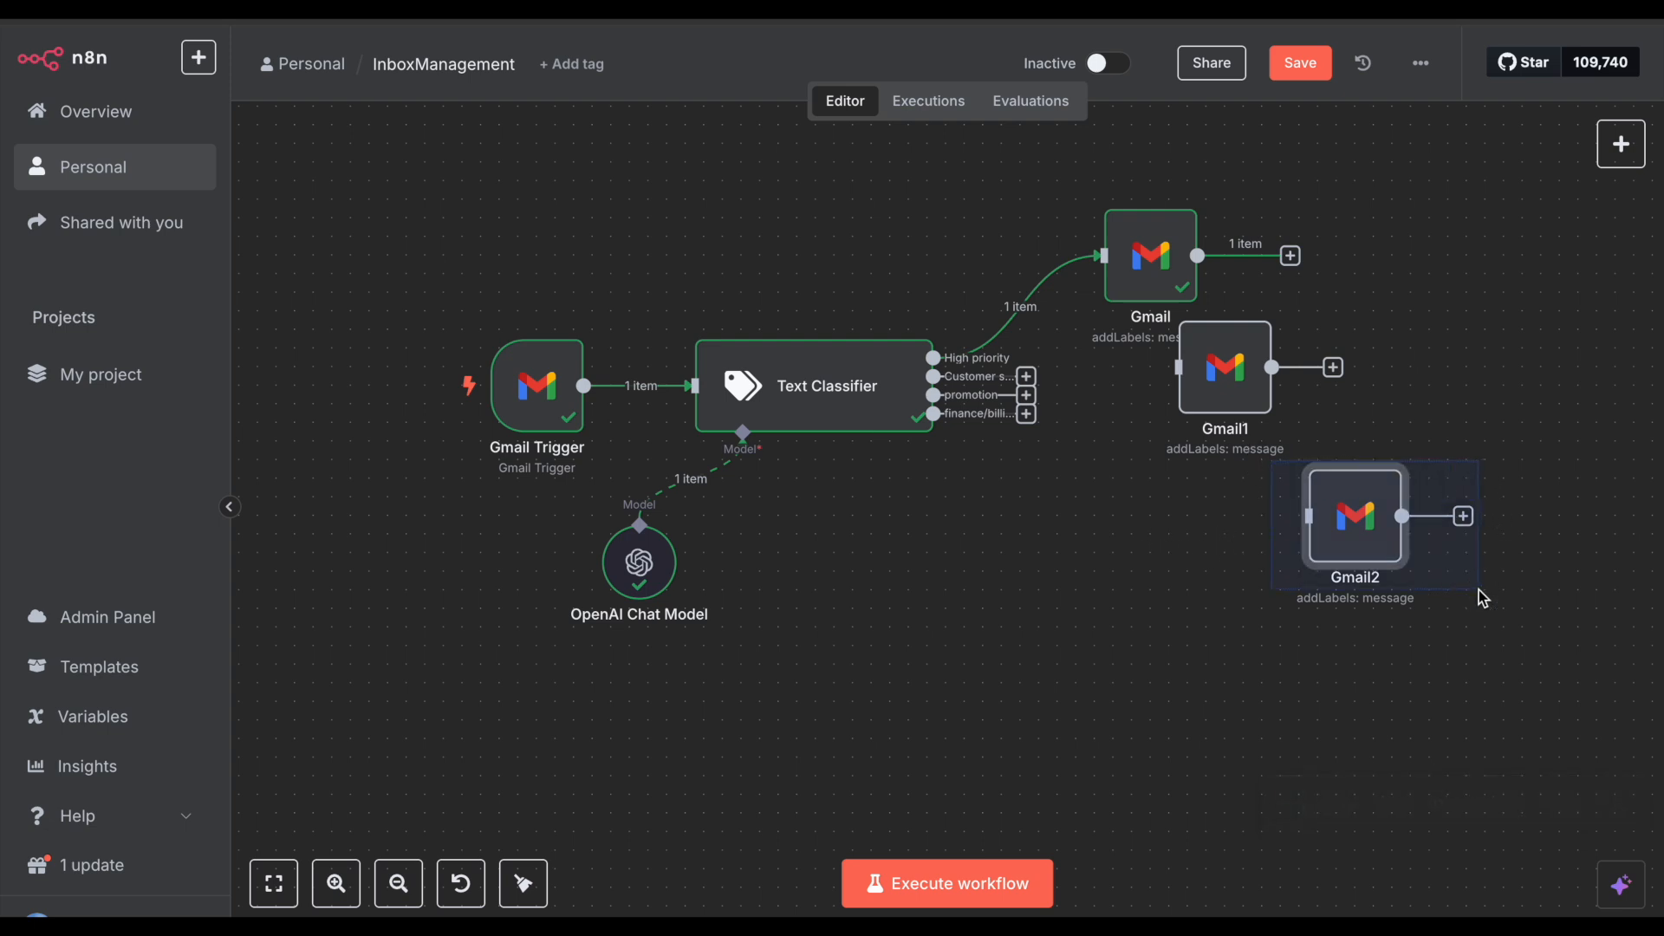
pyautogui.hotkey('ctrl', 'c')
pyautogui.click(1270, 628)
pyautogui.hotkey('ctrl', 'v')
# Step: Connect the Customer support, promotion and finance/billing outputs to Gmail1, Gmail2 and Gmail3
pyautogui.moveTo(1233, 386)
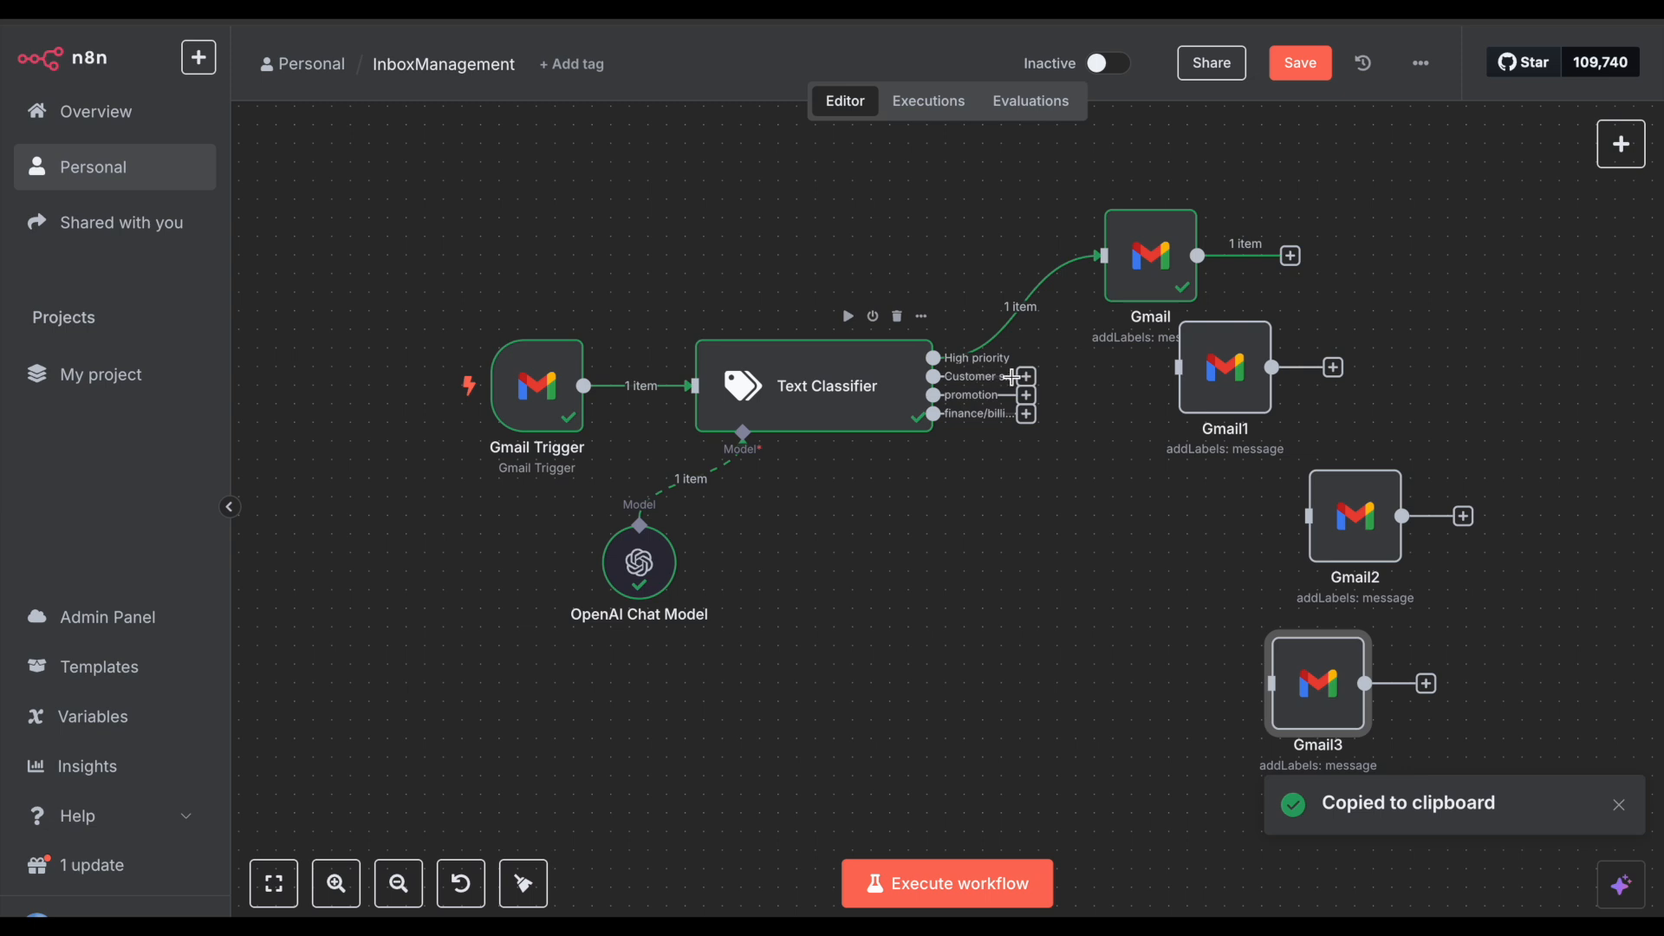
pyautogui.moveTo(1013, 377); pyautogui.dragTo(1177, 369)
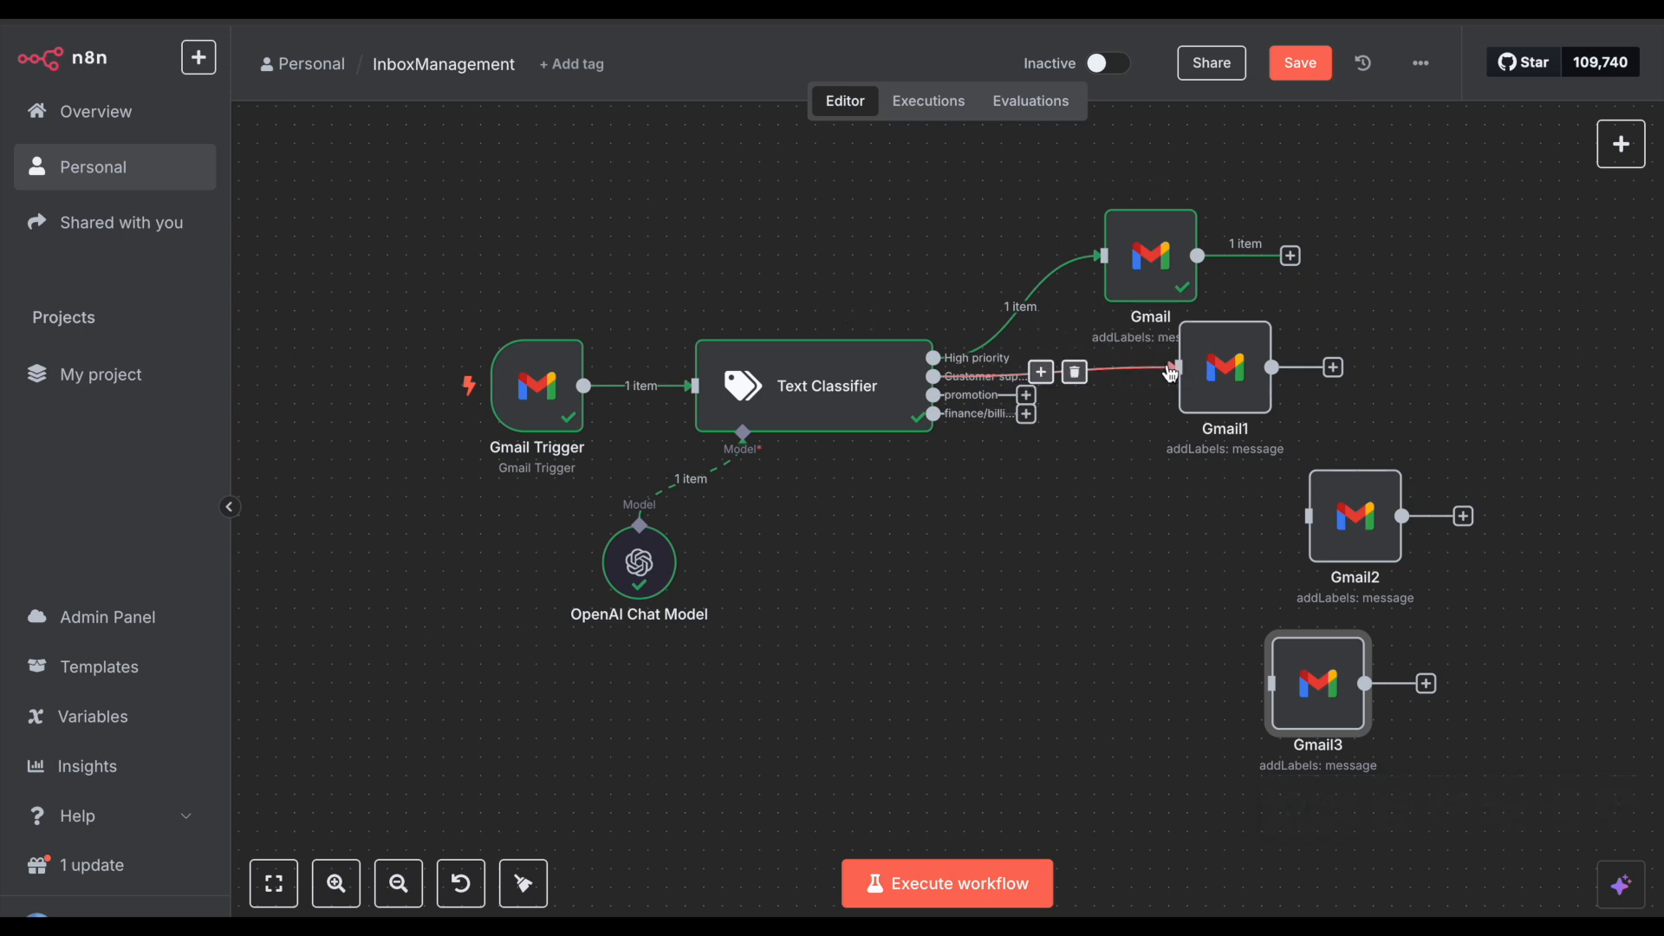
pyautogui.moveTo(1024, 396); pyautogui.dragTo(1311, 518)
pyautogui.moveTo(1026, 413); pyautogui.dragTo(1271, 684)
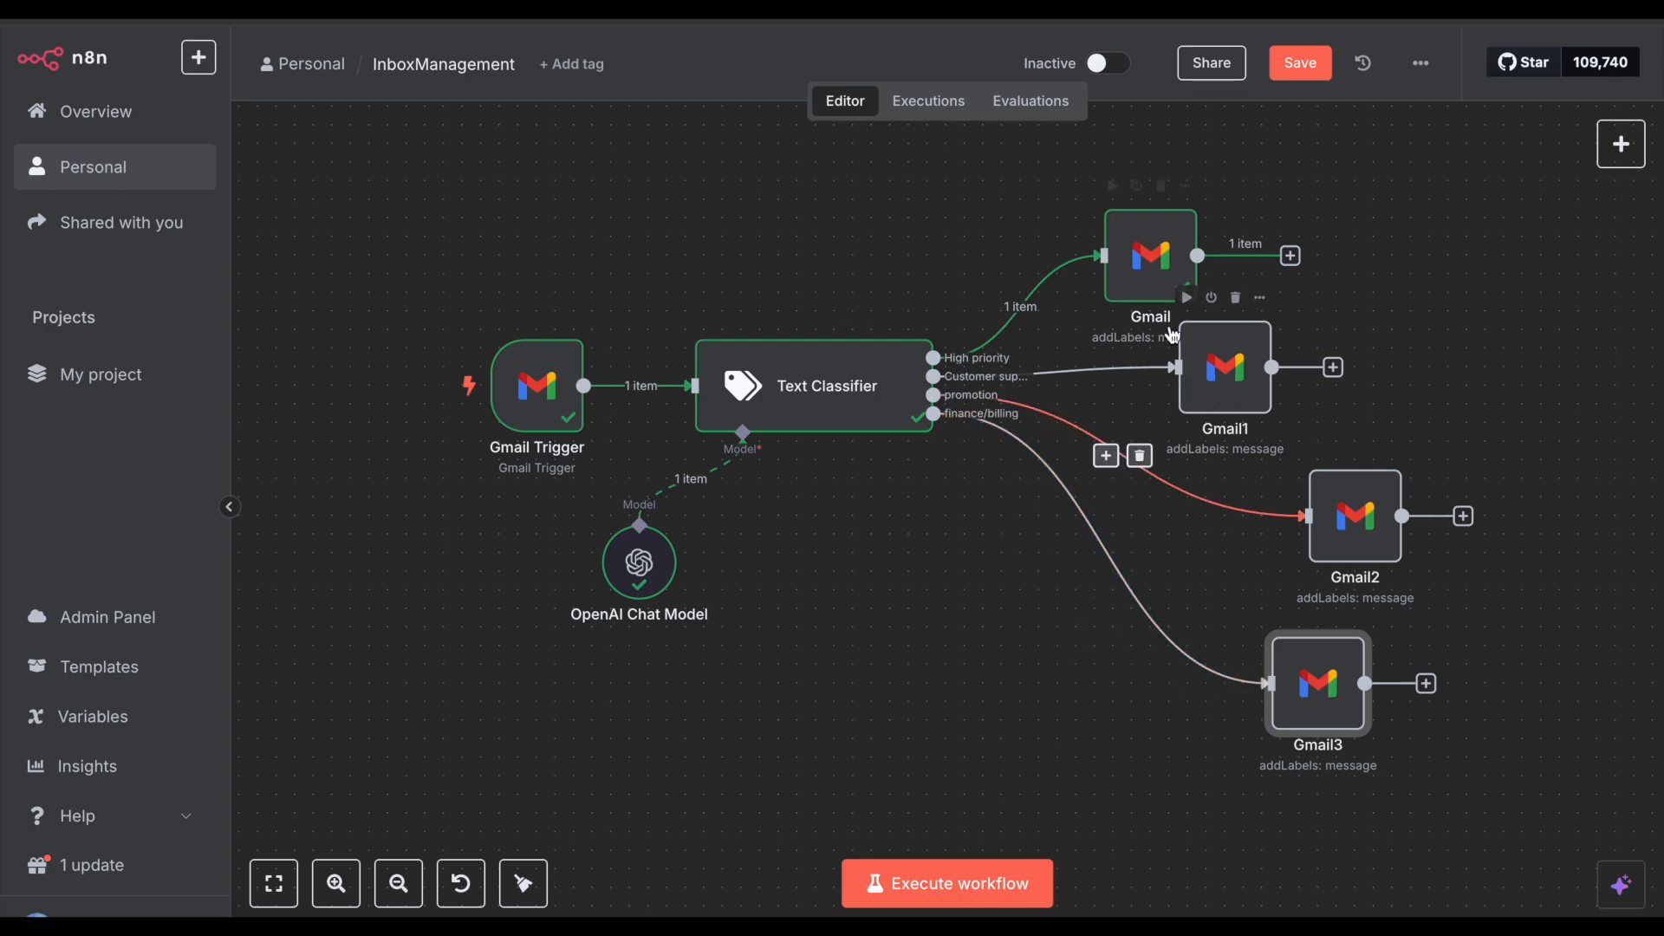
# Step: Rename the first Gmail node to 'High priority' and move it higher
pyautogui.doubleClick(1144, 251)
pyautogui.click(665, 96)
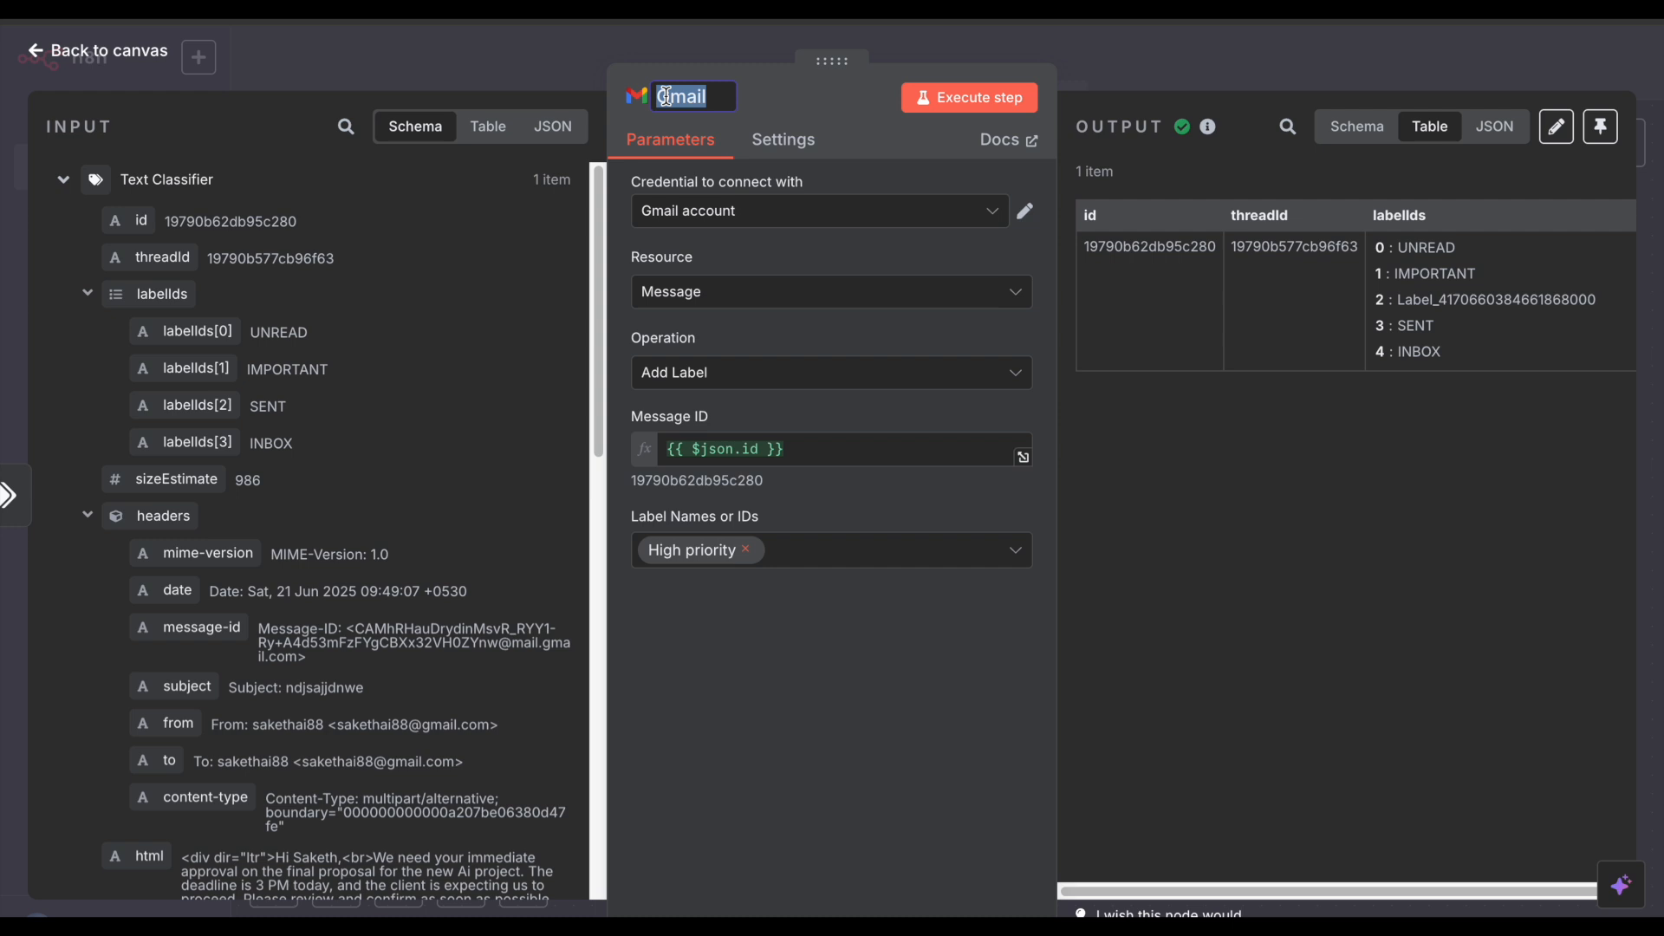
pyautogui.write('high')
pyautogui.hotkey('ctrl', 'a')
pyautogui.press('BackSpace')
pyautogui.write('High priority')
pyautogui.click(1052, 48)
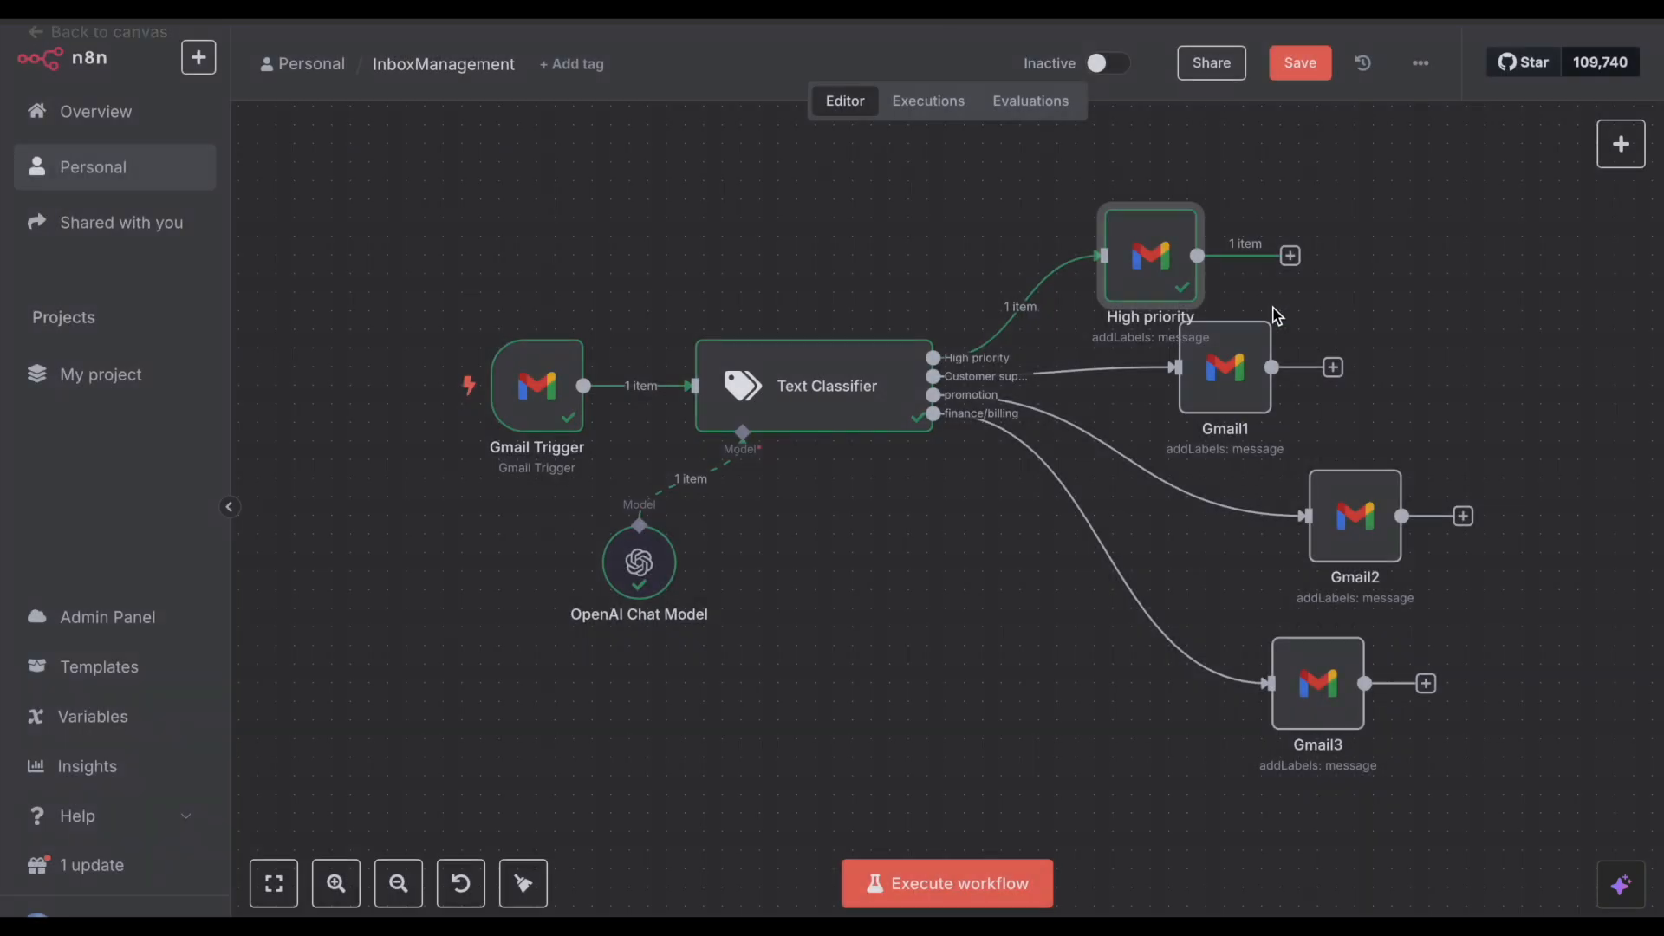
pyautogui.moveTo(1151, 262); pyautogui.dragTo(1151, 188)
# Step: Rename the Gmail1 node to 'Customer support'
pyautogui.hscroll(1, 1098, 425)
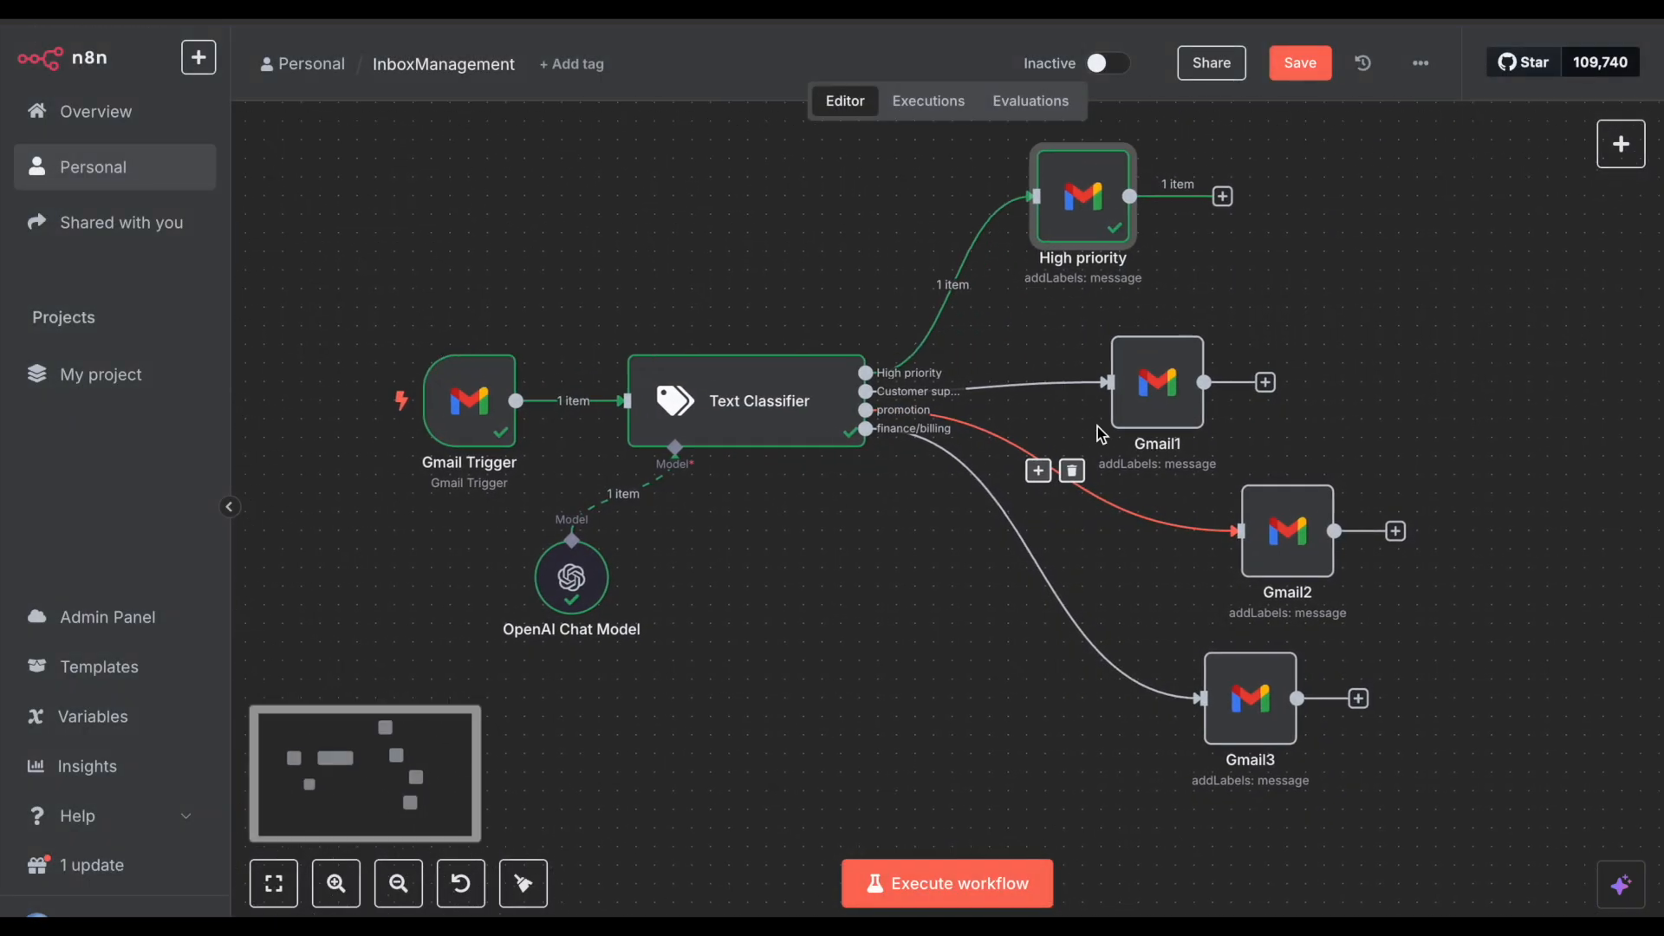
pyautogui.hscroll(1, 1101, 434)
pyautogui.doubleClick(1123, 384)
pyautogui.click(689, 99)
pyautogui.write('C')
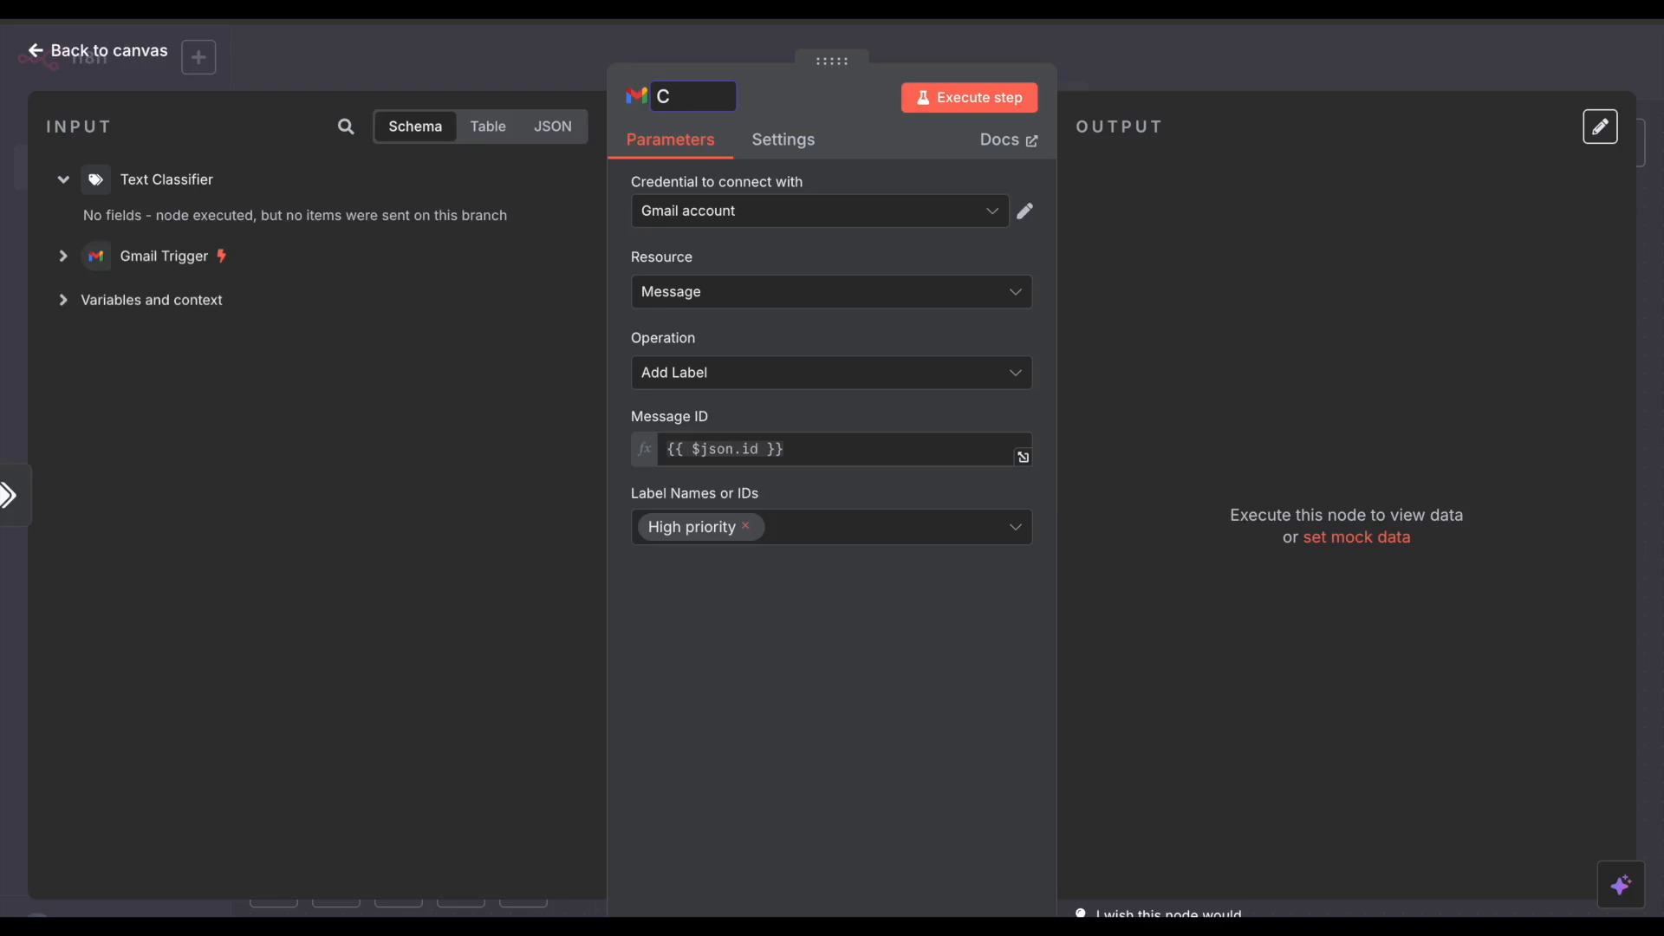
pyautogui.write('ostomer support')
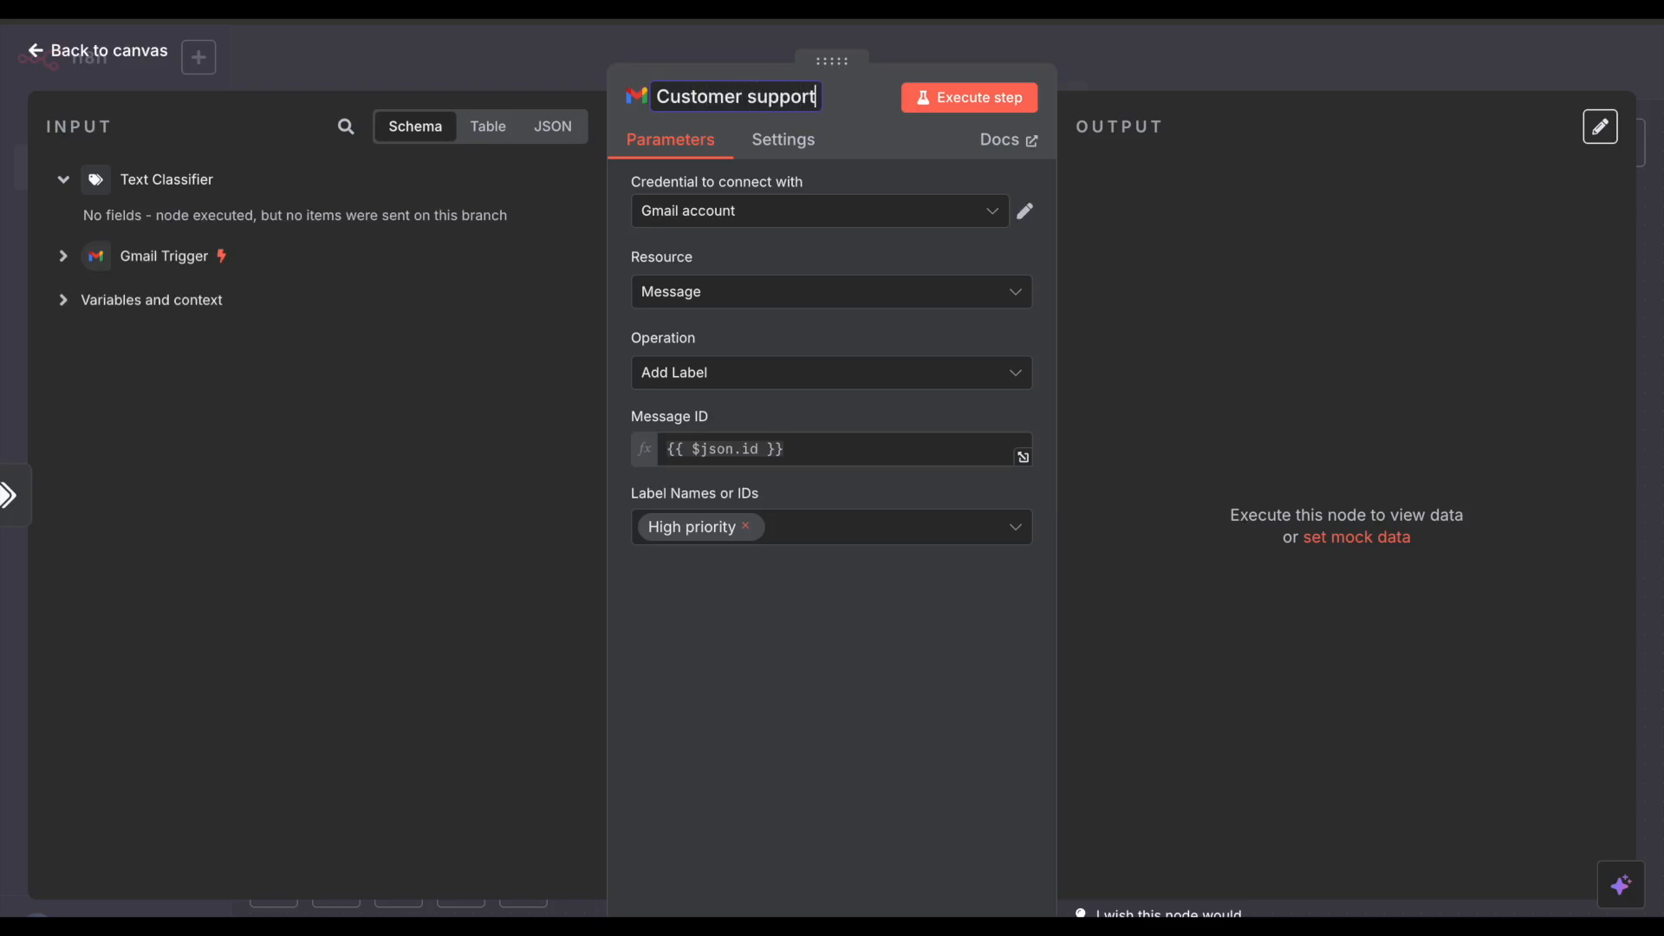
pyautogui.press('Return')
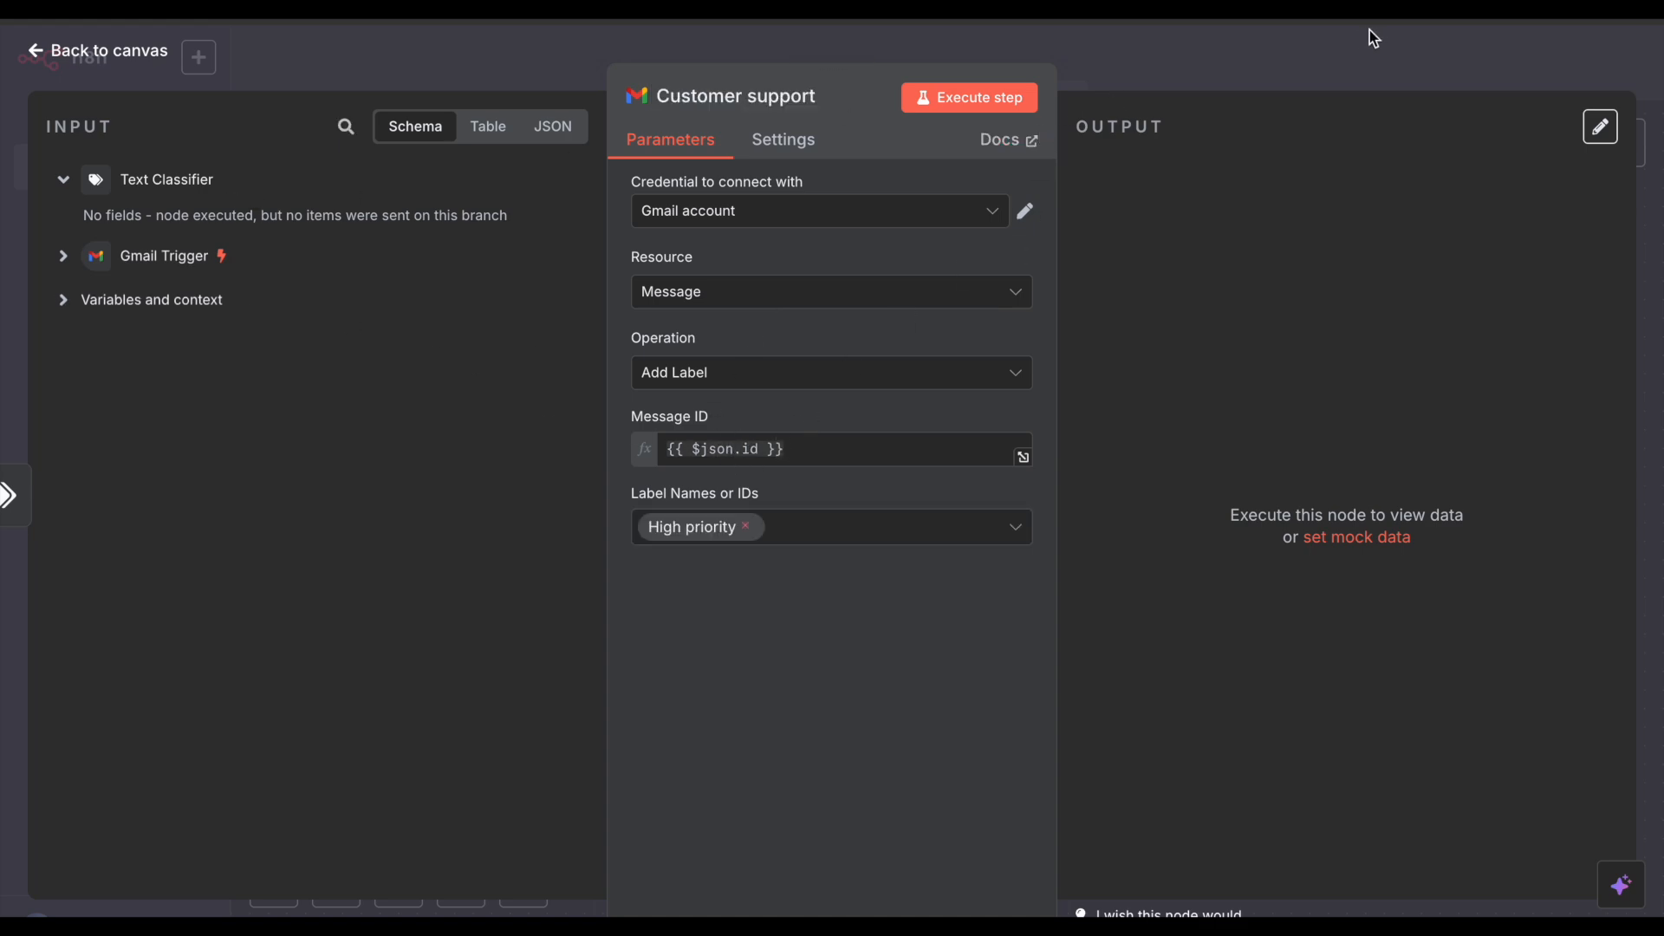
pyautogui.click(1148, 77)
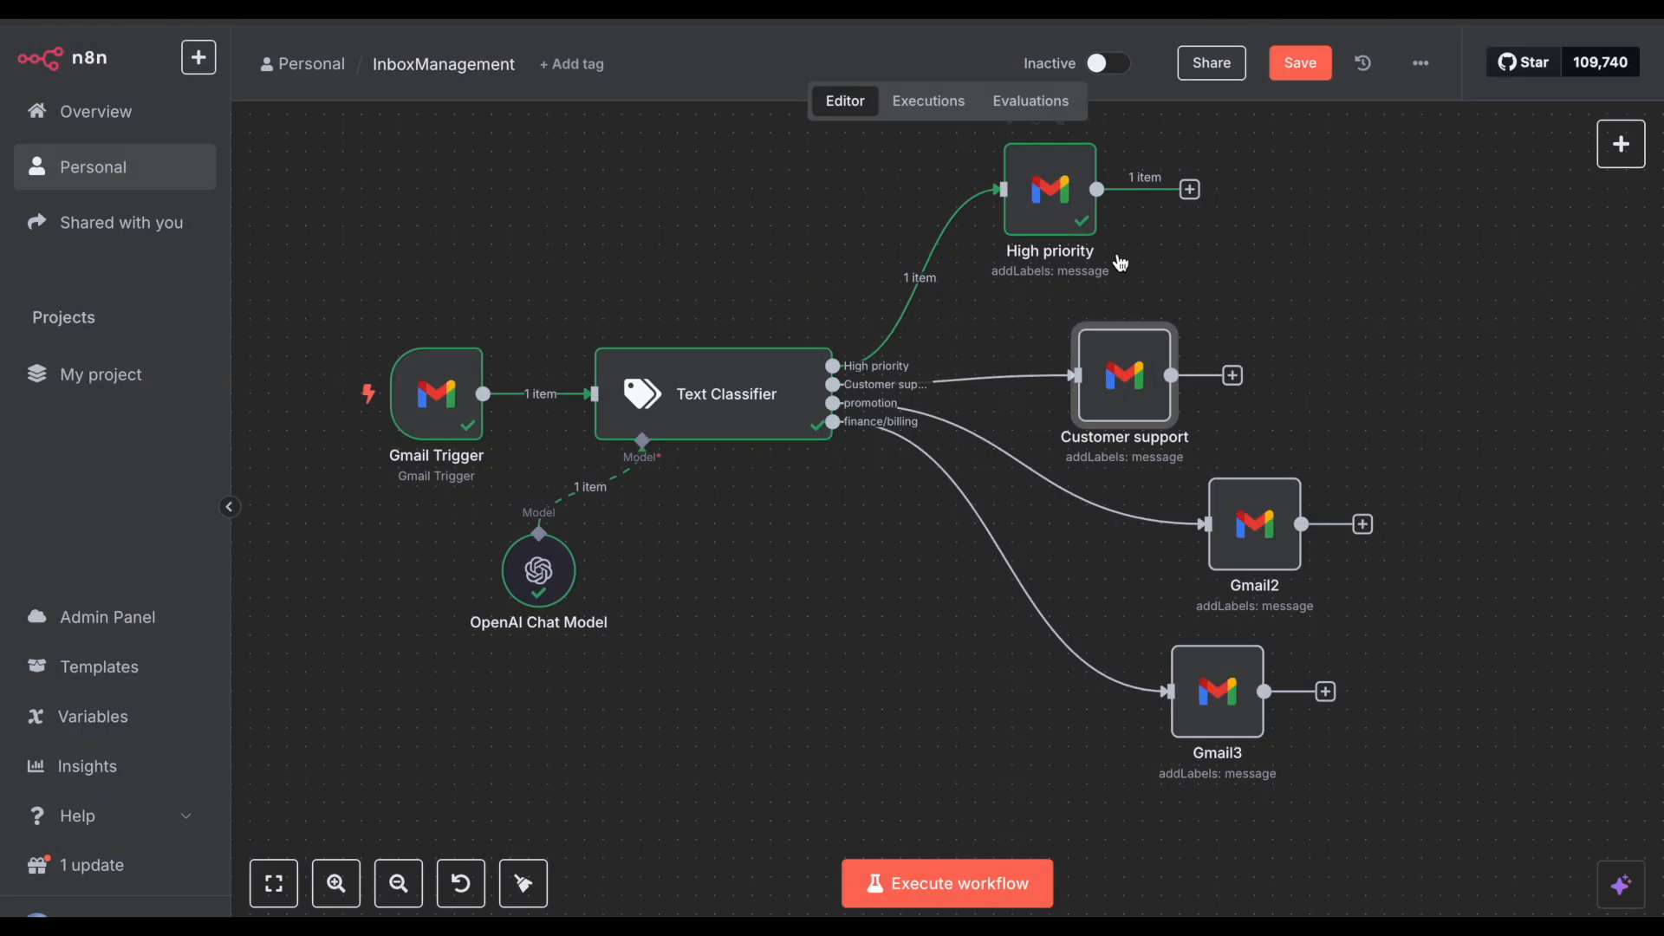
# Step: Copy the Message ID expression from High priority into the Customer support node
pyautogui.doubleClick(1050, 185)
pyautogui.click(795, 448)
pyautogui.hotkey('ctrl', 'a')
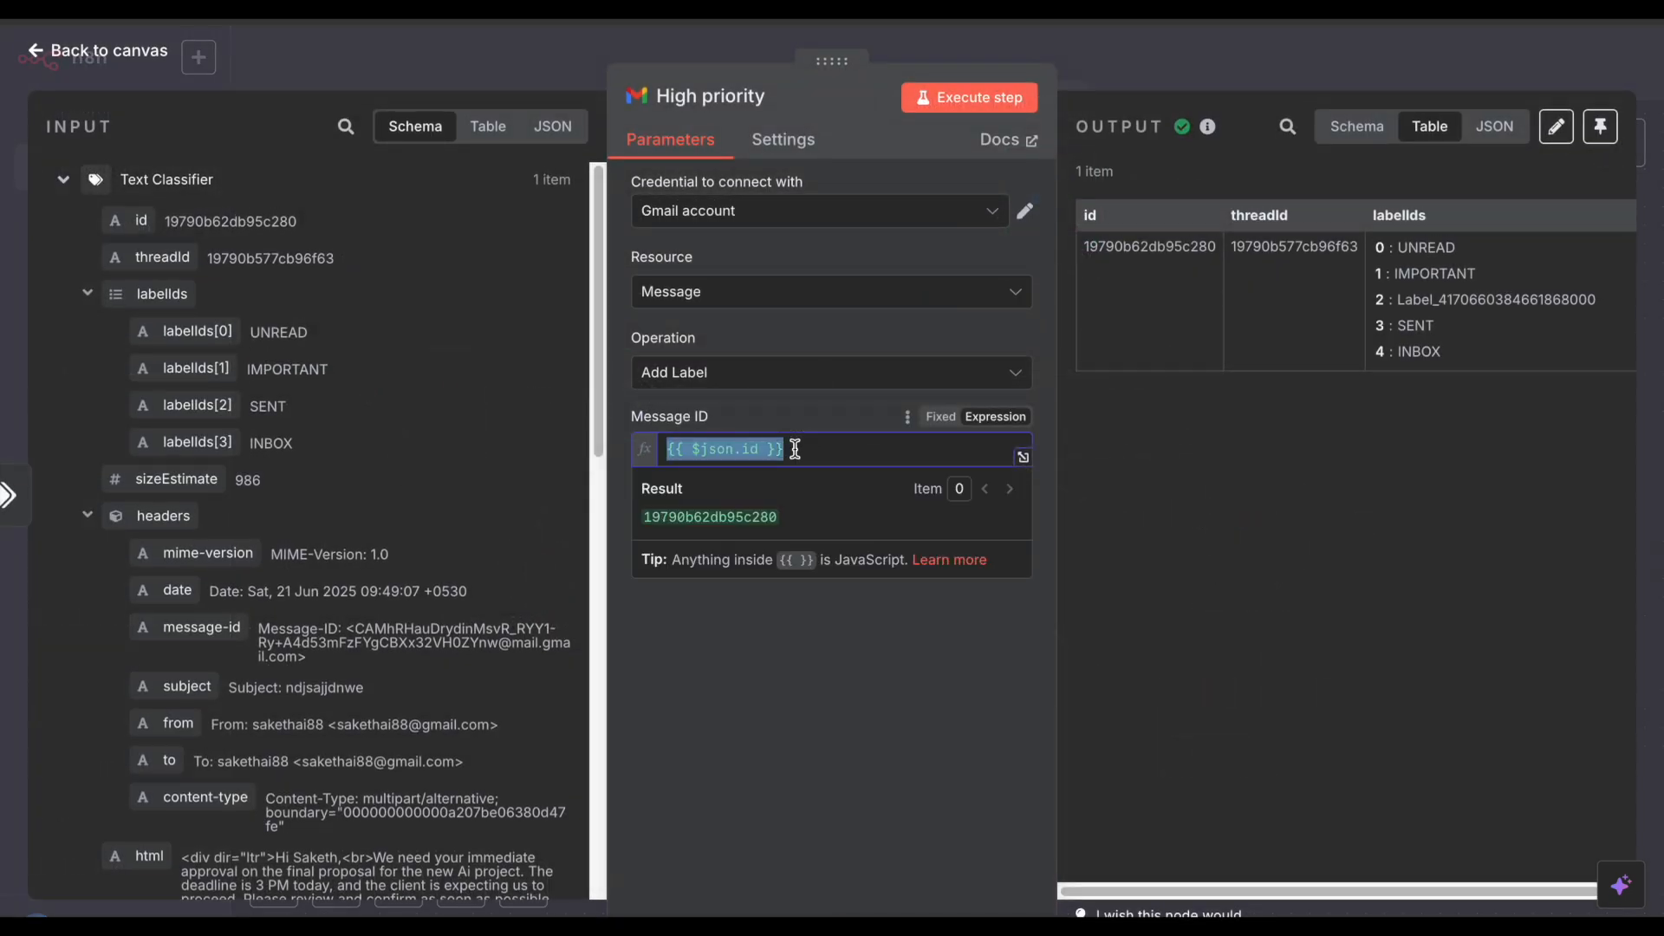
pyautogui.click(1246, 65)
pyautogui.doubleClick(1133, 375)
pyautogui.click(784, 455)
pyautogui.hotkey('ctrl', 'v')
# Step: Replace the High priority label with the Customer support label
pyautogui.click(1126, 425)
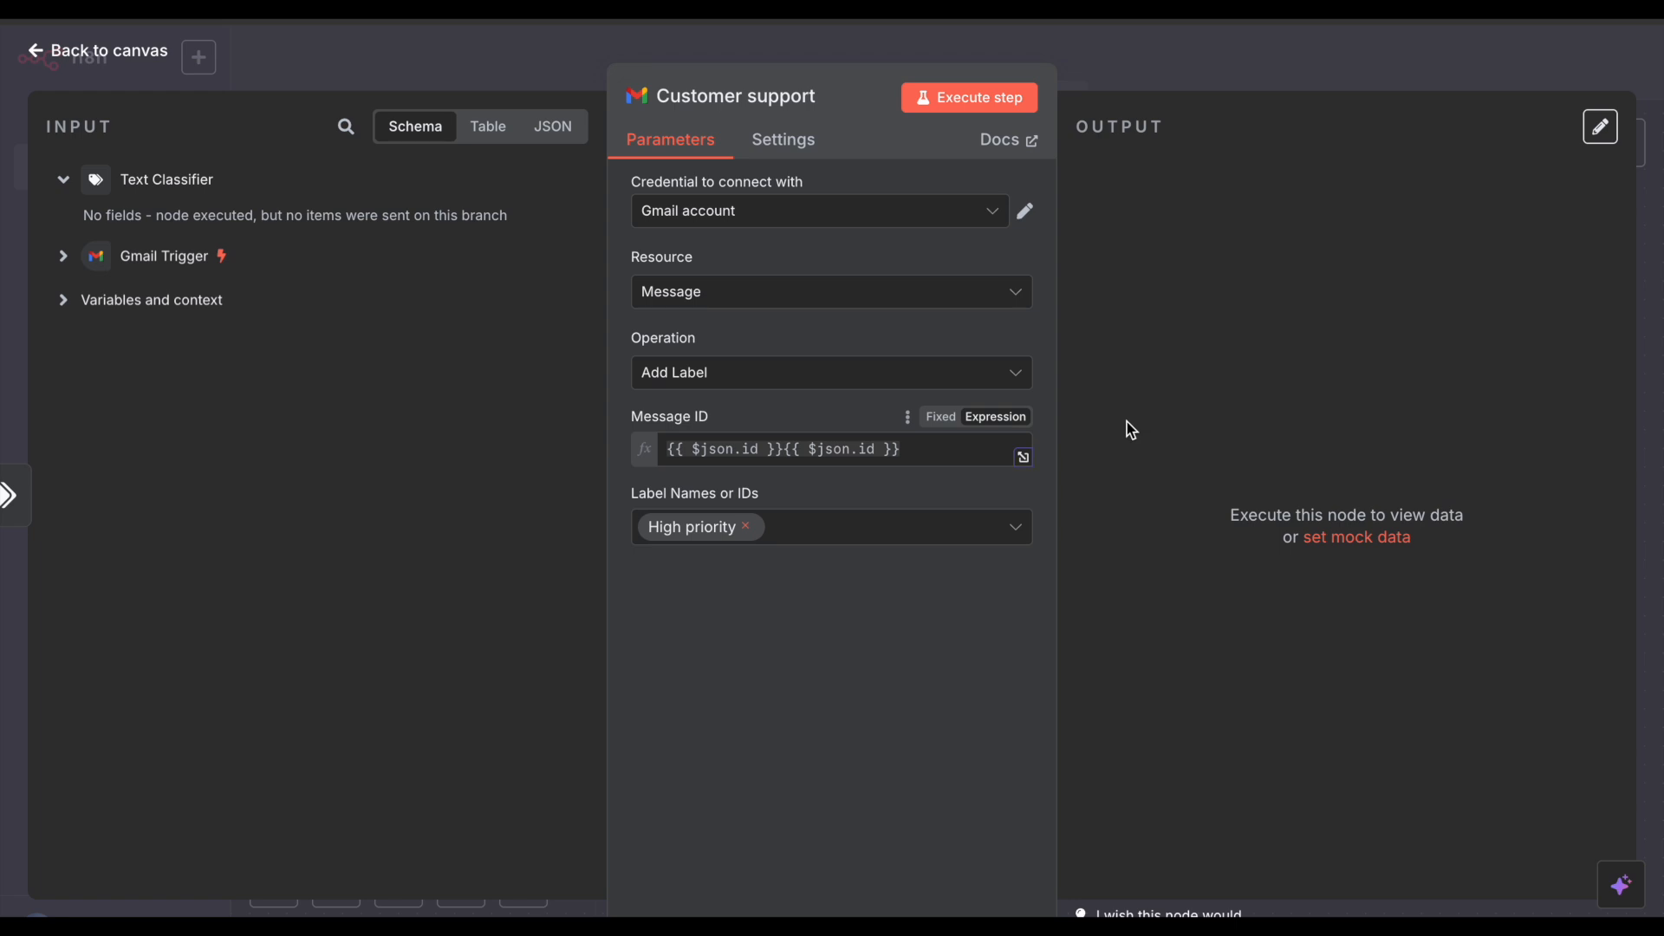
pyautogui.click(748, 525)
pyautogui.scroll(-3, 727, 617)
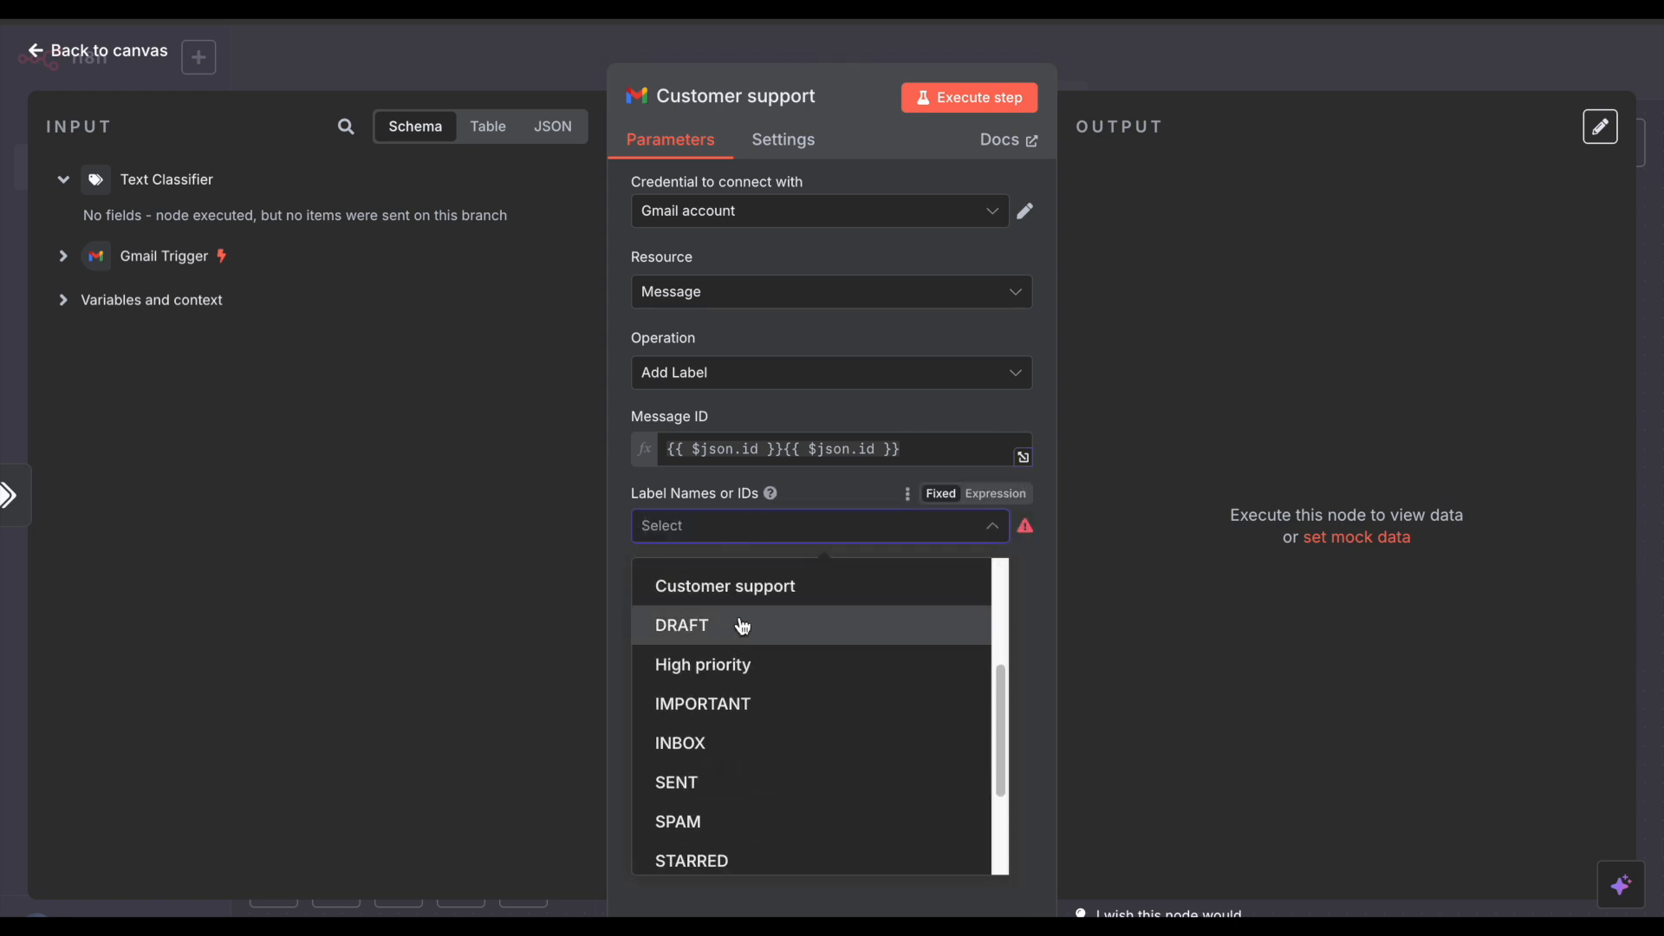
pyautogui.click(743, 600)
pyautogui.click(1232, 81)
pyautogui.click(1231, 80)
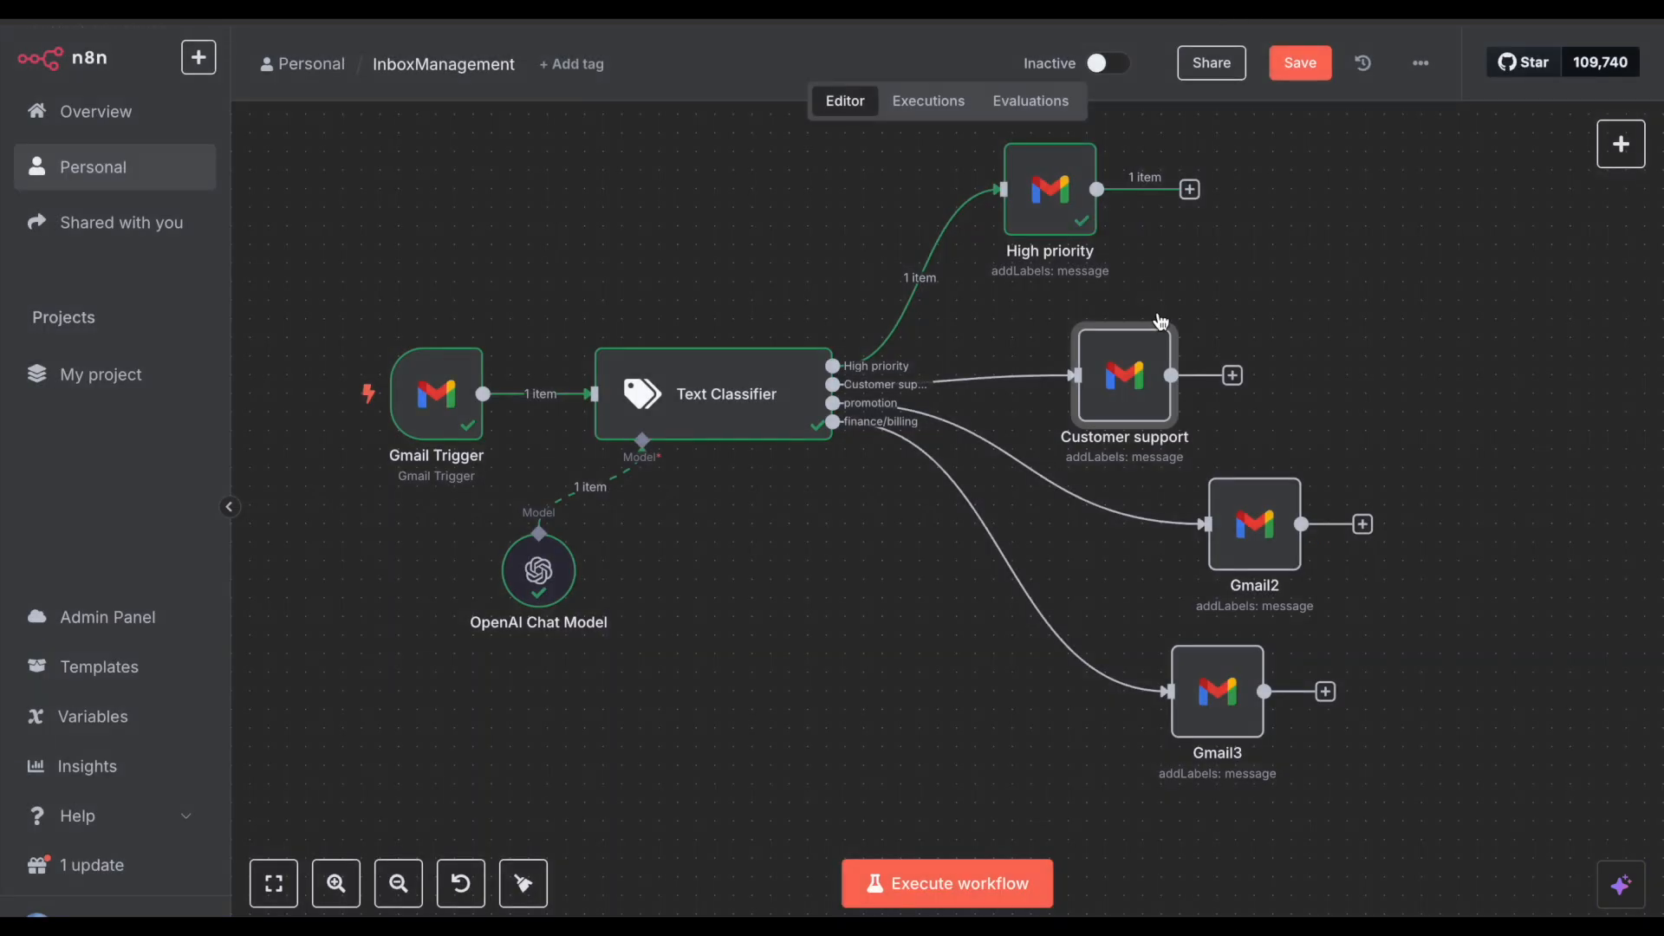
# Step: Rename the Gmail2 node to 'promotion'
pyautogui.doubleClick(1257, 513)
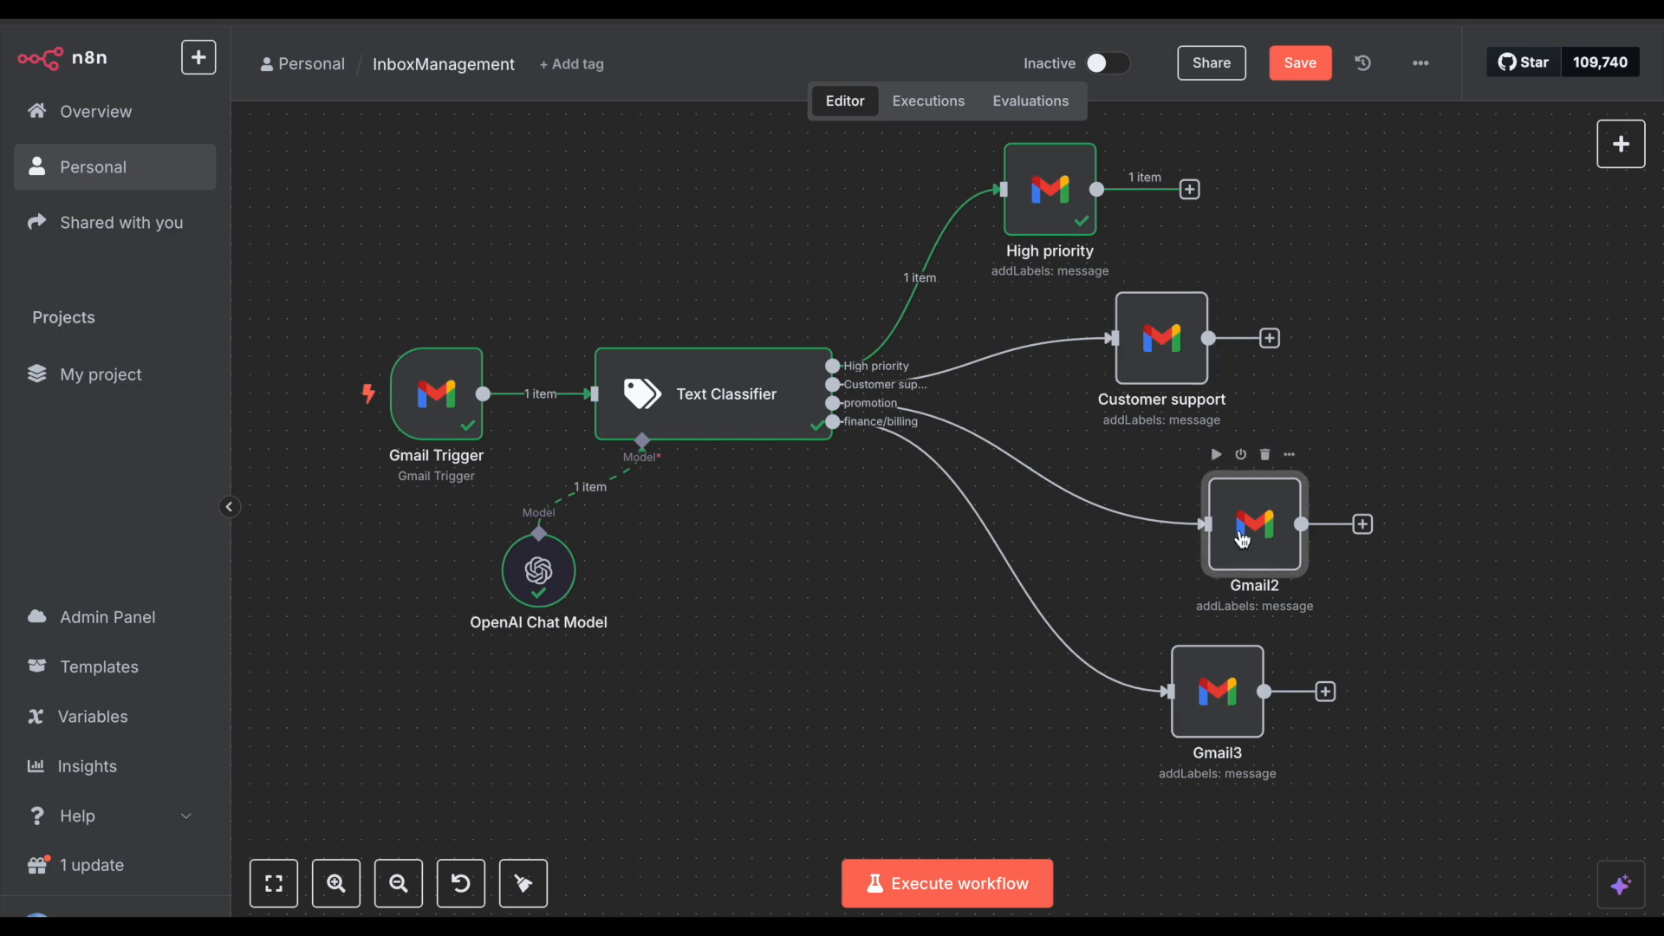
pyautogui.click(704, 103)
pyautogui.write('promotion')
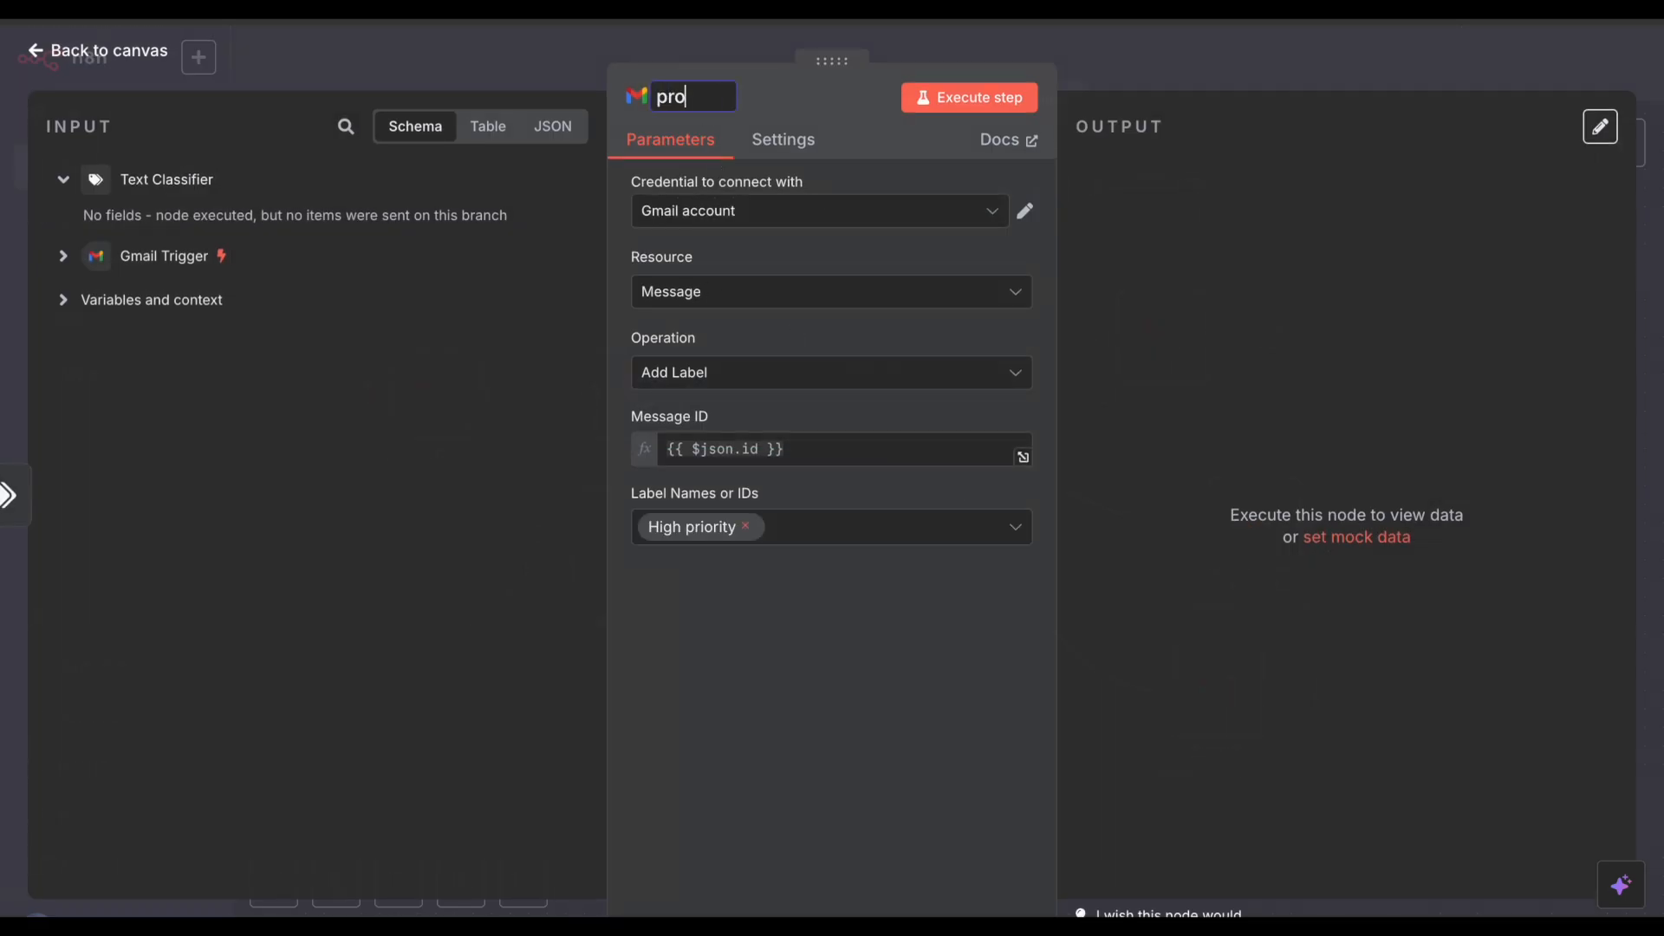
pyautogui.click(806, 448)
pyautogui.press('super+a')
pyautogui.click(998, 460)
# Step: Swap the promotion node's High priority label for the promotion label
pyautogui.click(750, 527)
pyautogui.scroll(-3, 780, 672)
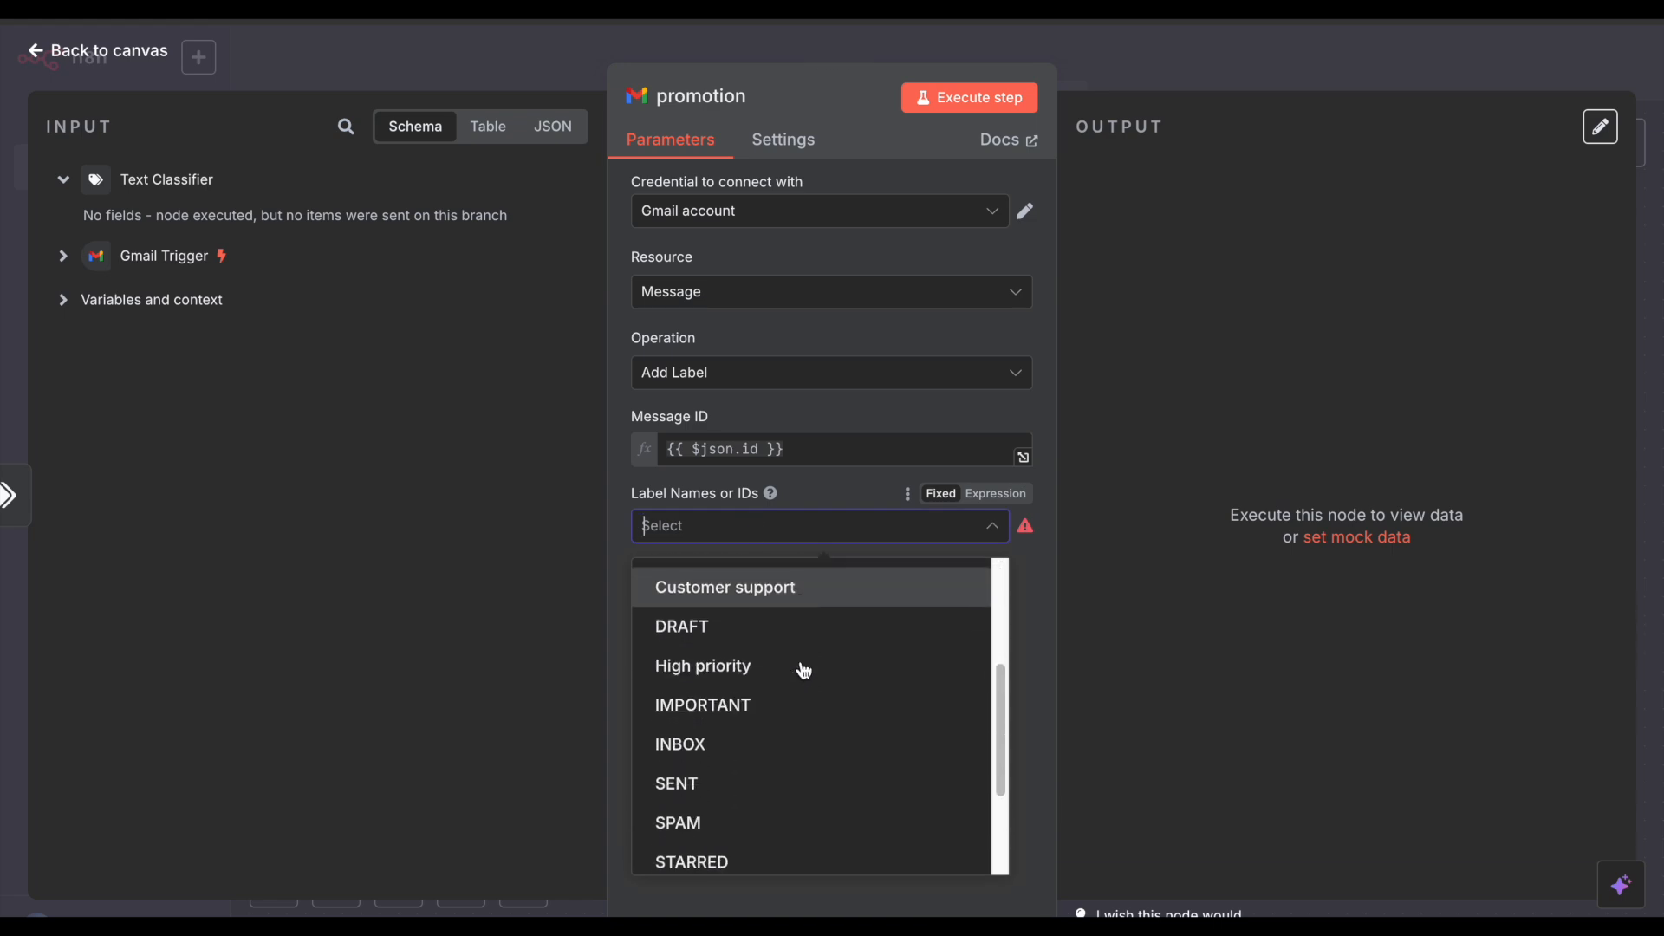
pyautogui.scroll(-3, 804, 670)
pyautogui.click(754, 850)
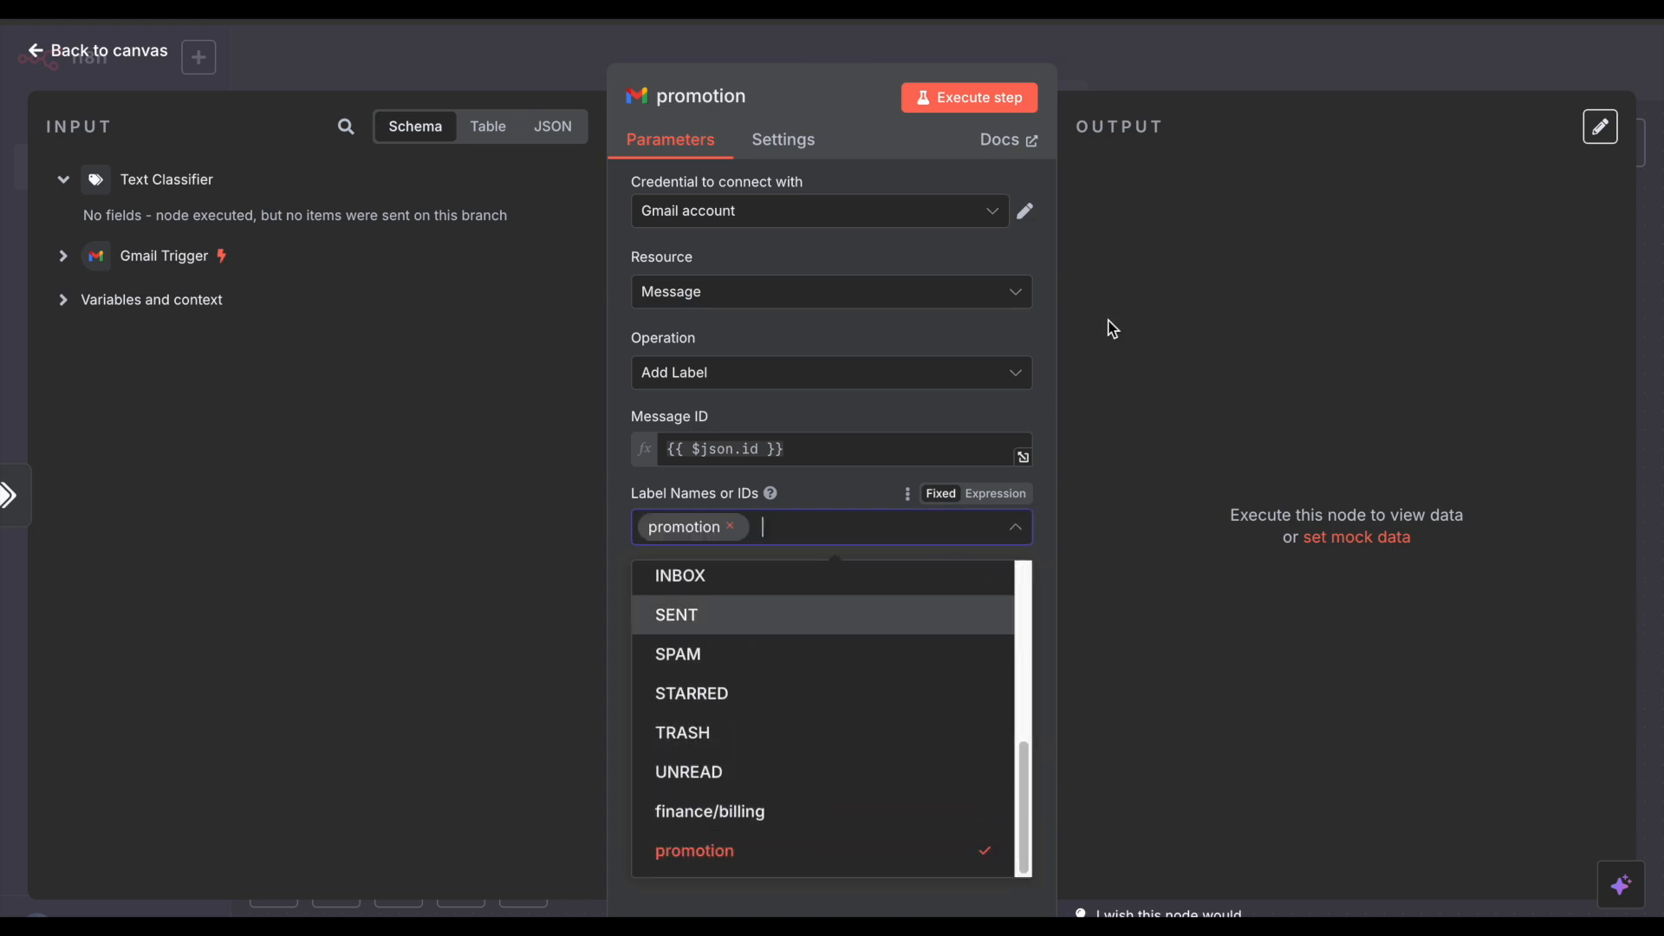
pyautogui.click(1168, 103)
pyautogui.click(1178, 72)
pyautogui.moveTo(1232, 555); pyautogui.dragTo(1236, 518)
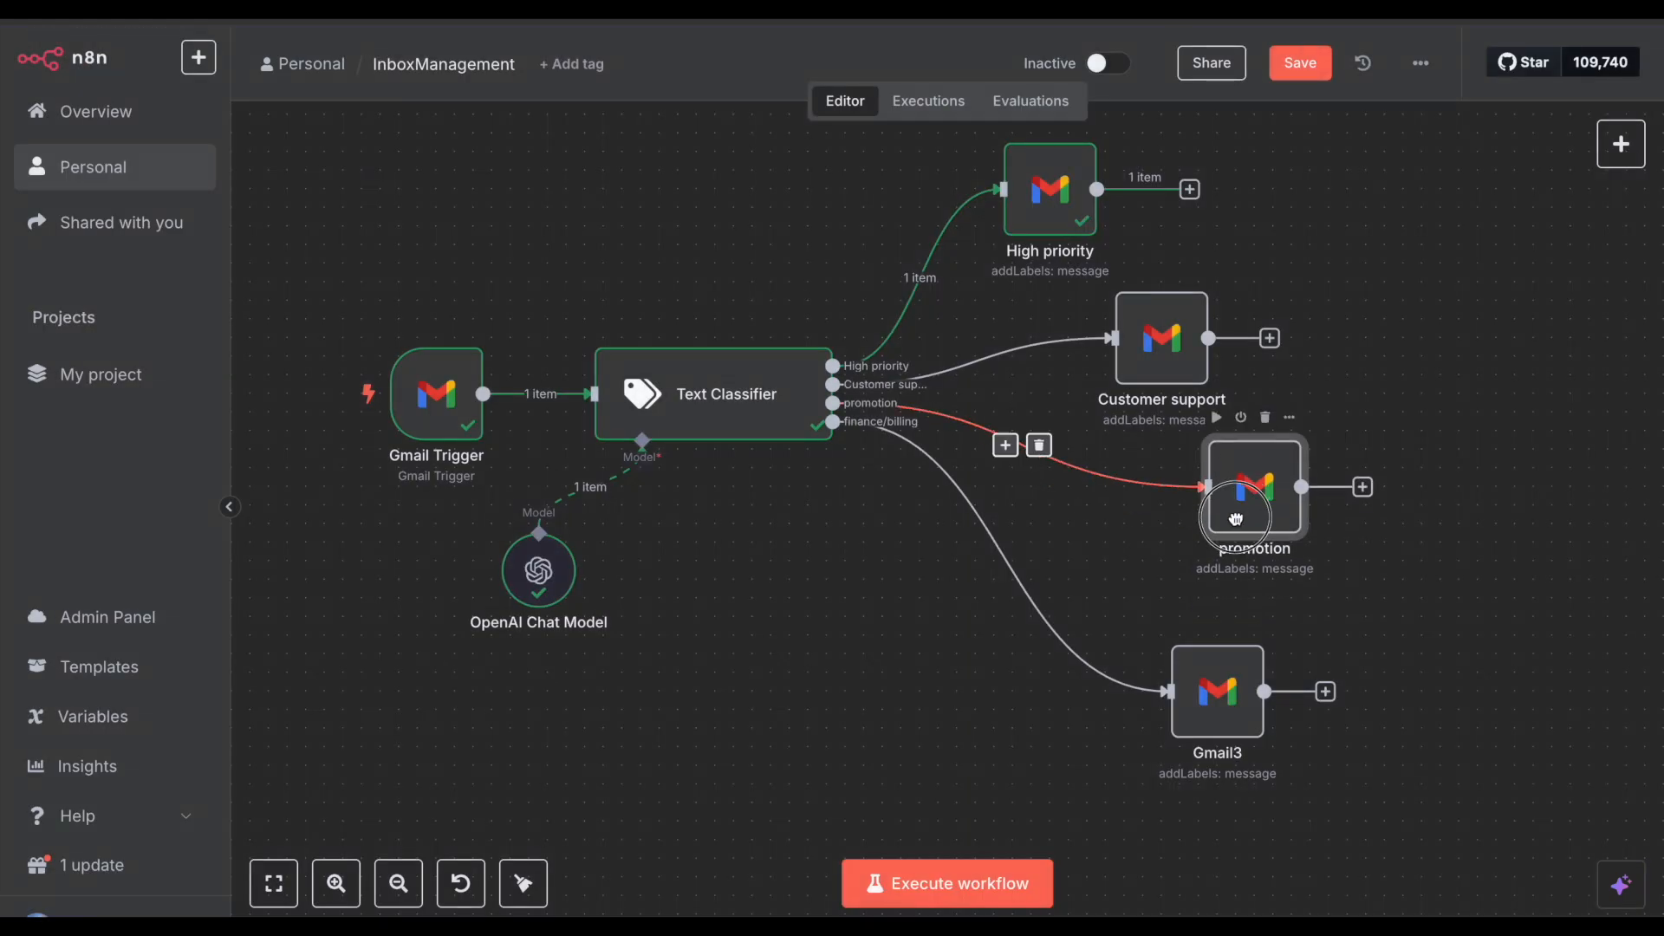
# Step: Rename the Gmail3 node to 'finance/billing'
pyautogui.doubleClick(1215, 685)
pyautogui.click(685, 101)
pyautogui.write('finance')
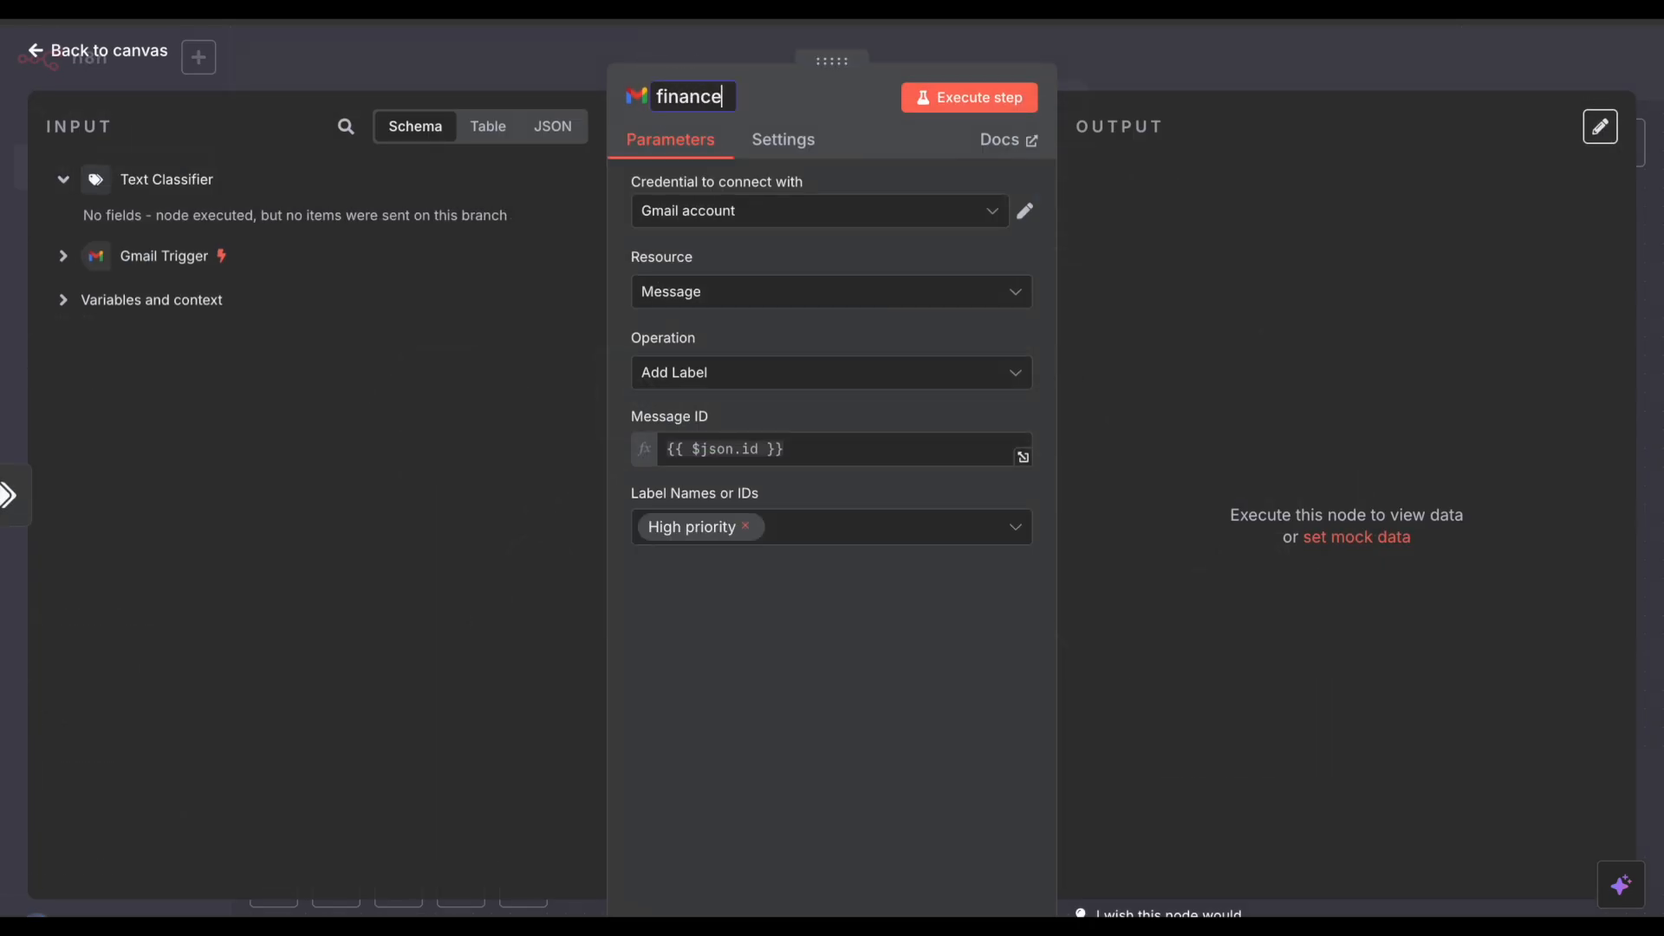
pyautogui.write('/billing')
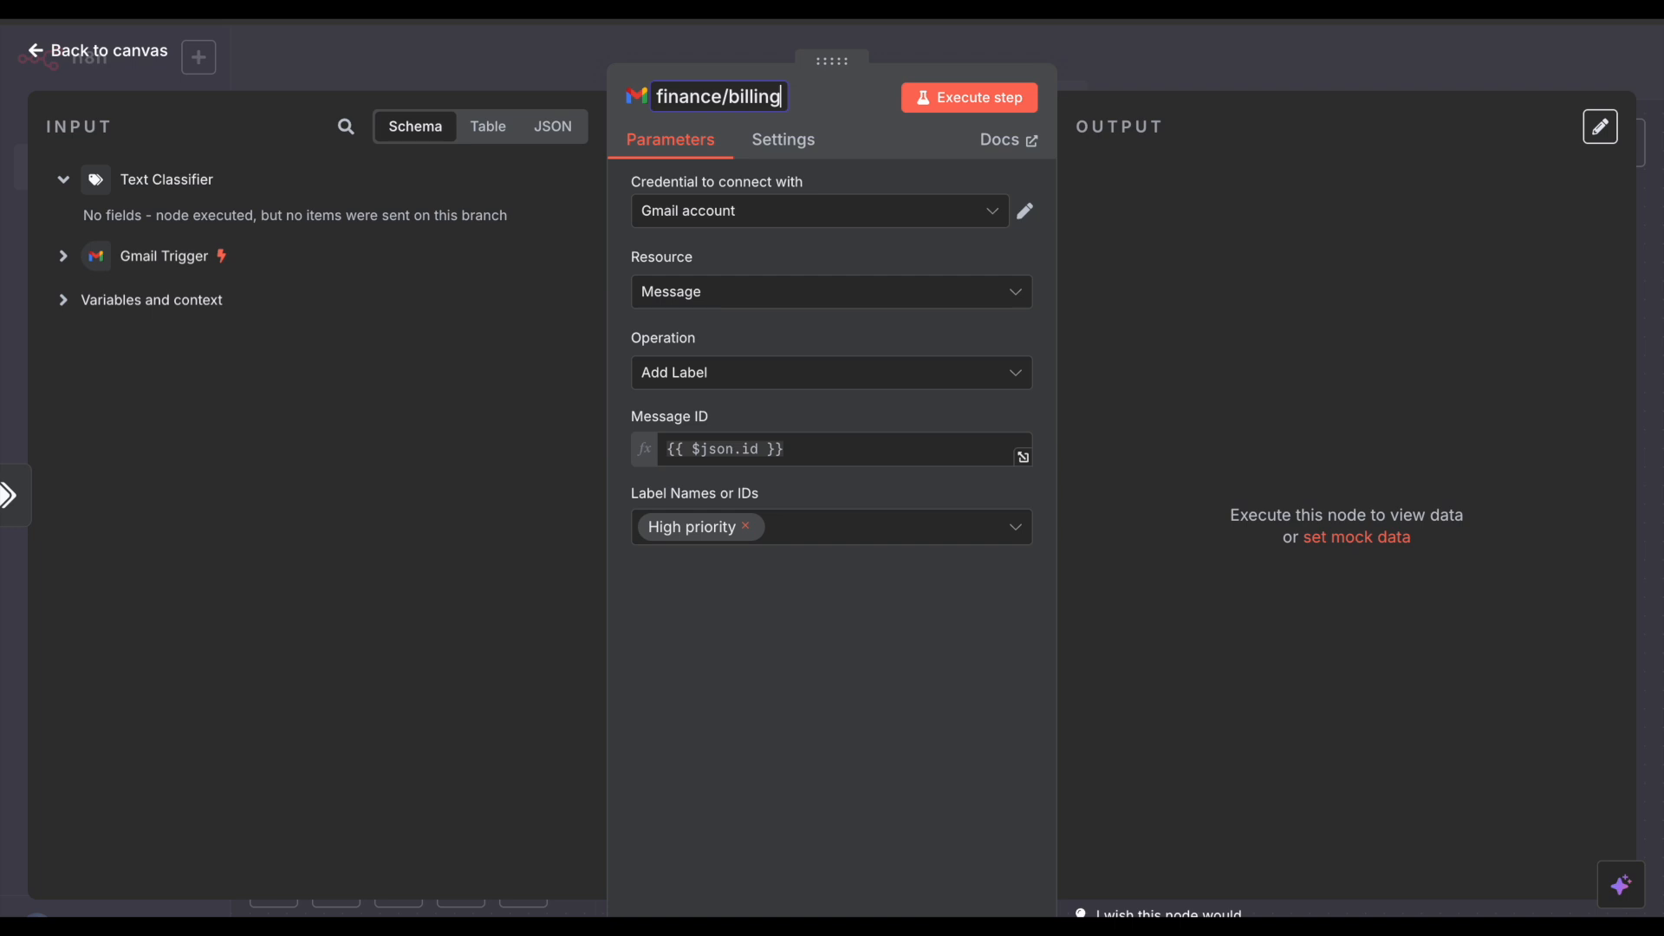
pyautogui.click(745, 527)
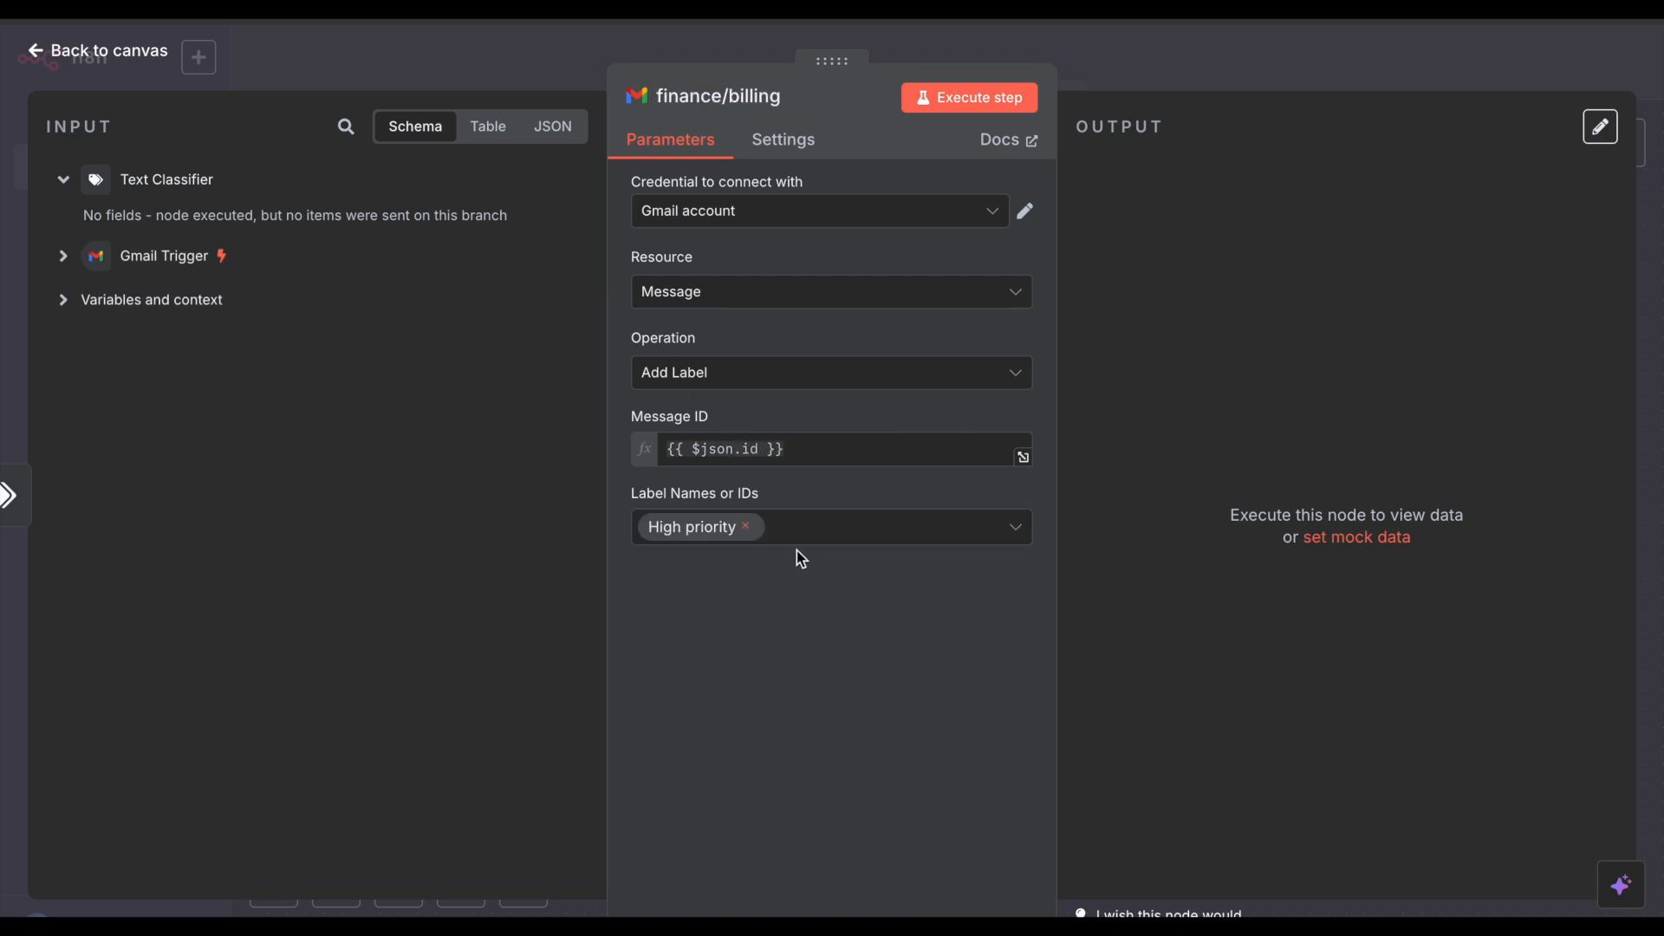
# Step: Set the finance/billing node's label to finance/billing instead of High priority
pyautogui.click(745, 526)
pyautogui.scroll(-5, 818, 780)
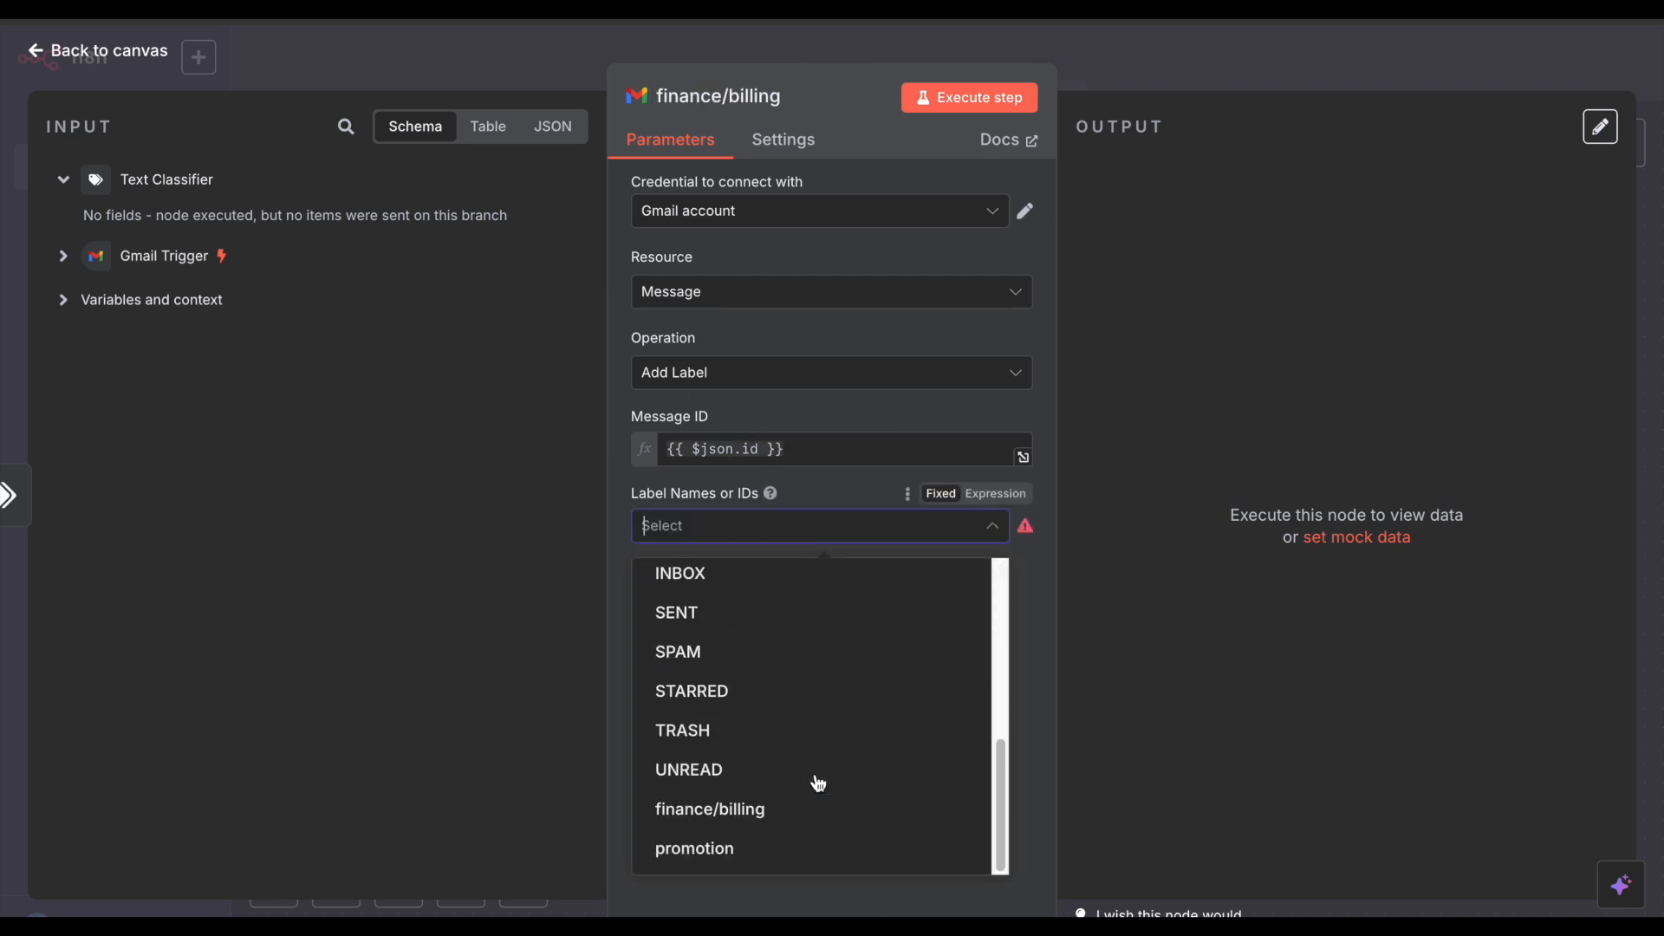
pyautogui.click(764, 864)
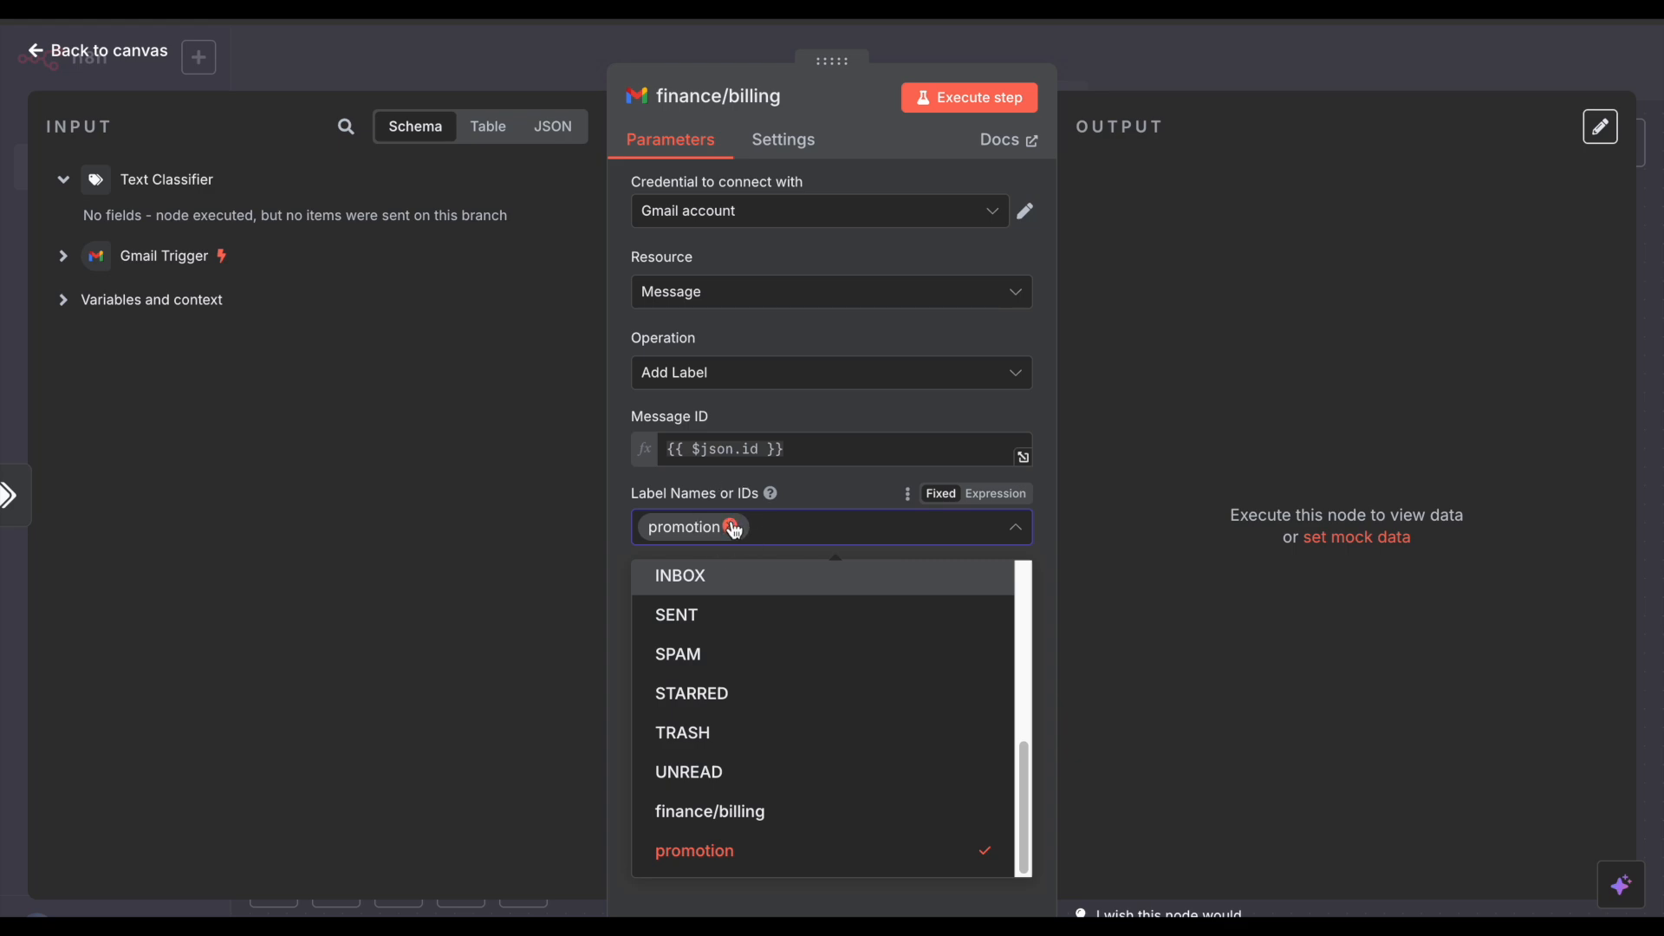
pyautogui.click(743, 526)
pyautogui.click(743, 808)
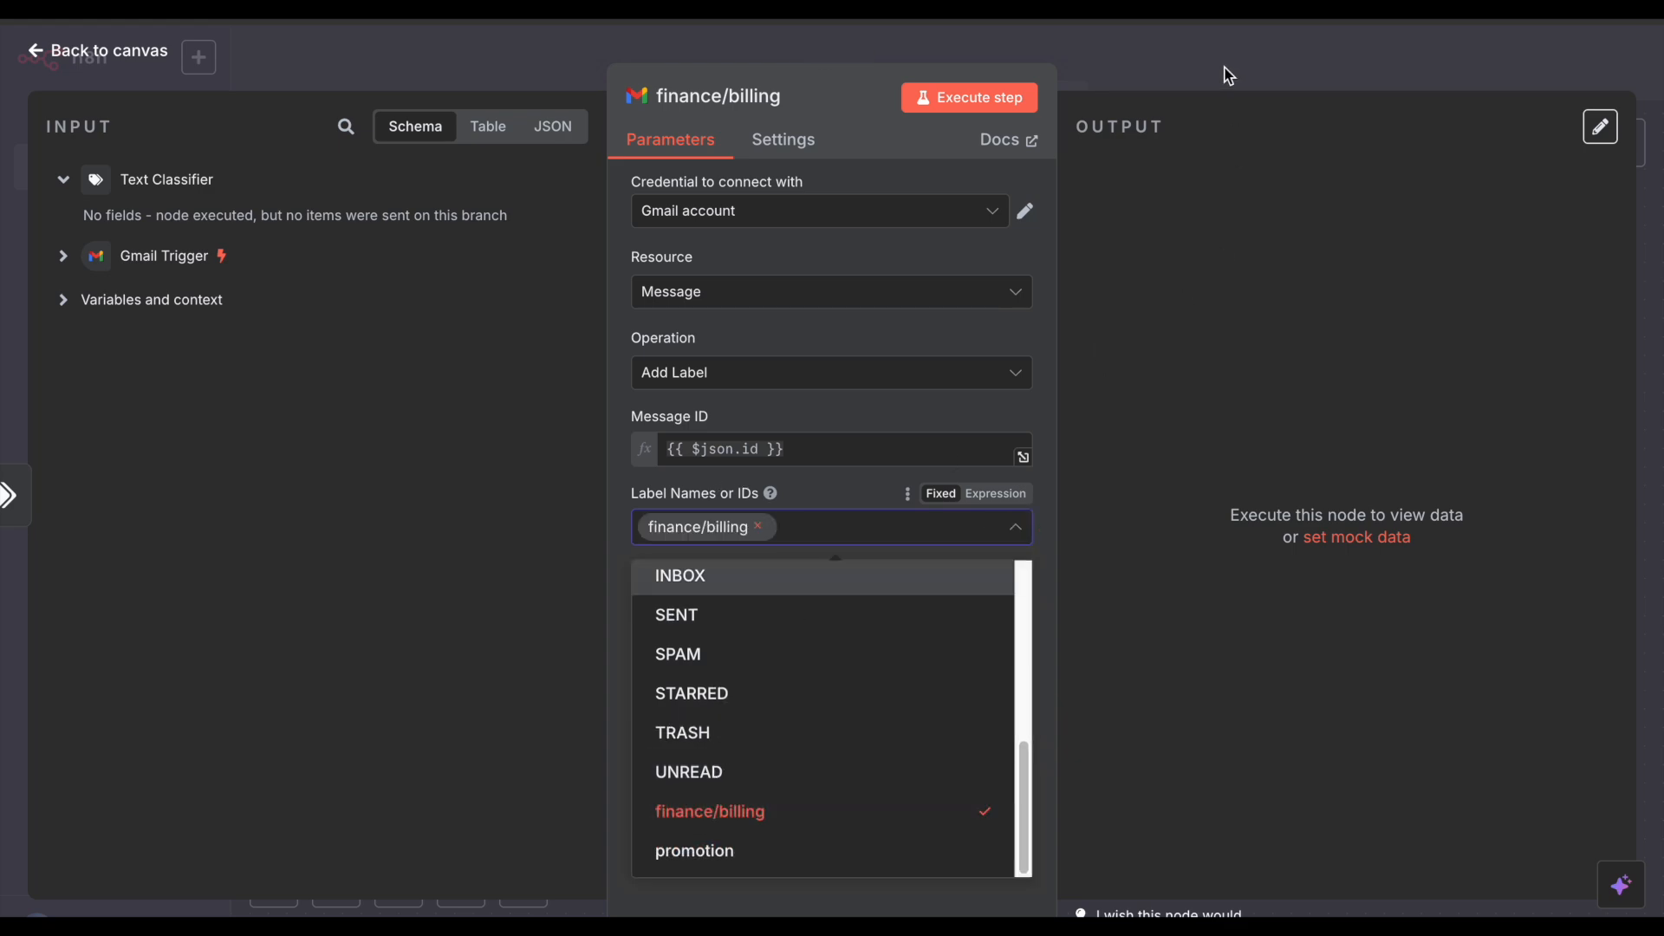
pyautogui.click(1229, 77)
pyautogui.moveTo(1174, 667); pyautogui.dragTo(1009, 650)
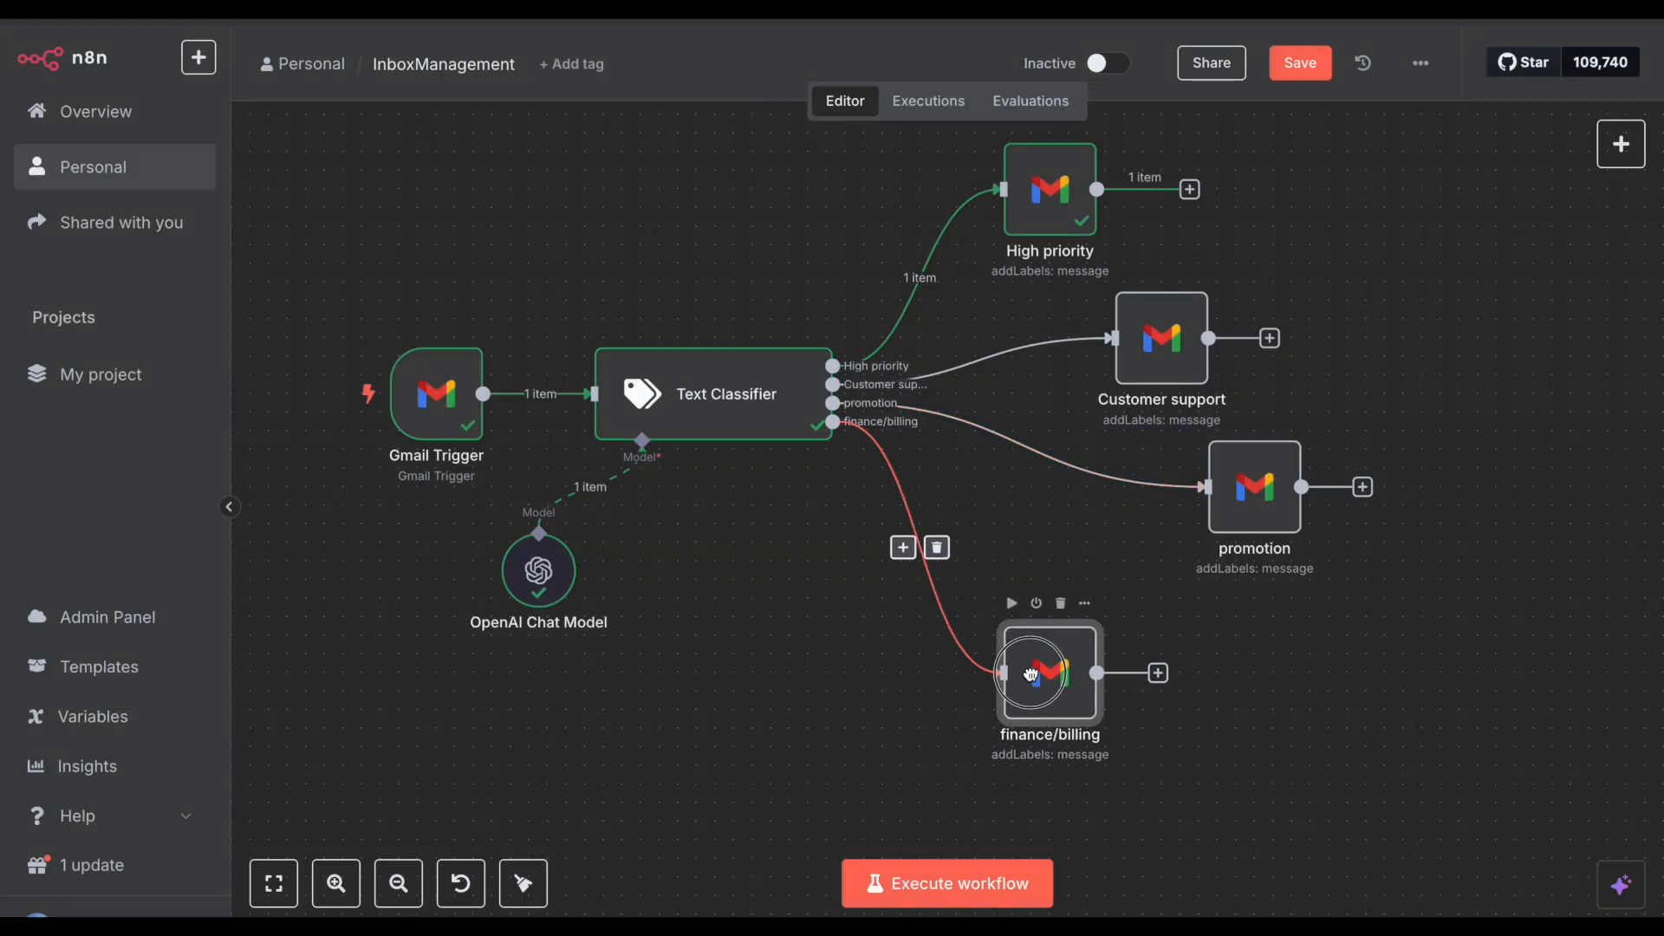
# Step: Line up the promotion, Customer support and High priority nodes, check promotion's label, and save the workflow
pyautogui.moveTo(1234, 508); pyautogui.dragTo(1015, 515)
pyautogui.moveTo(1161, 347); pyautogui.dragTo(1106, 347)
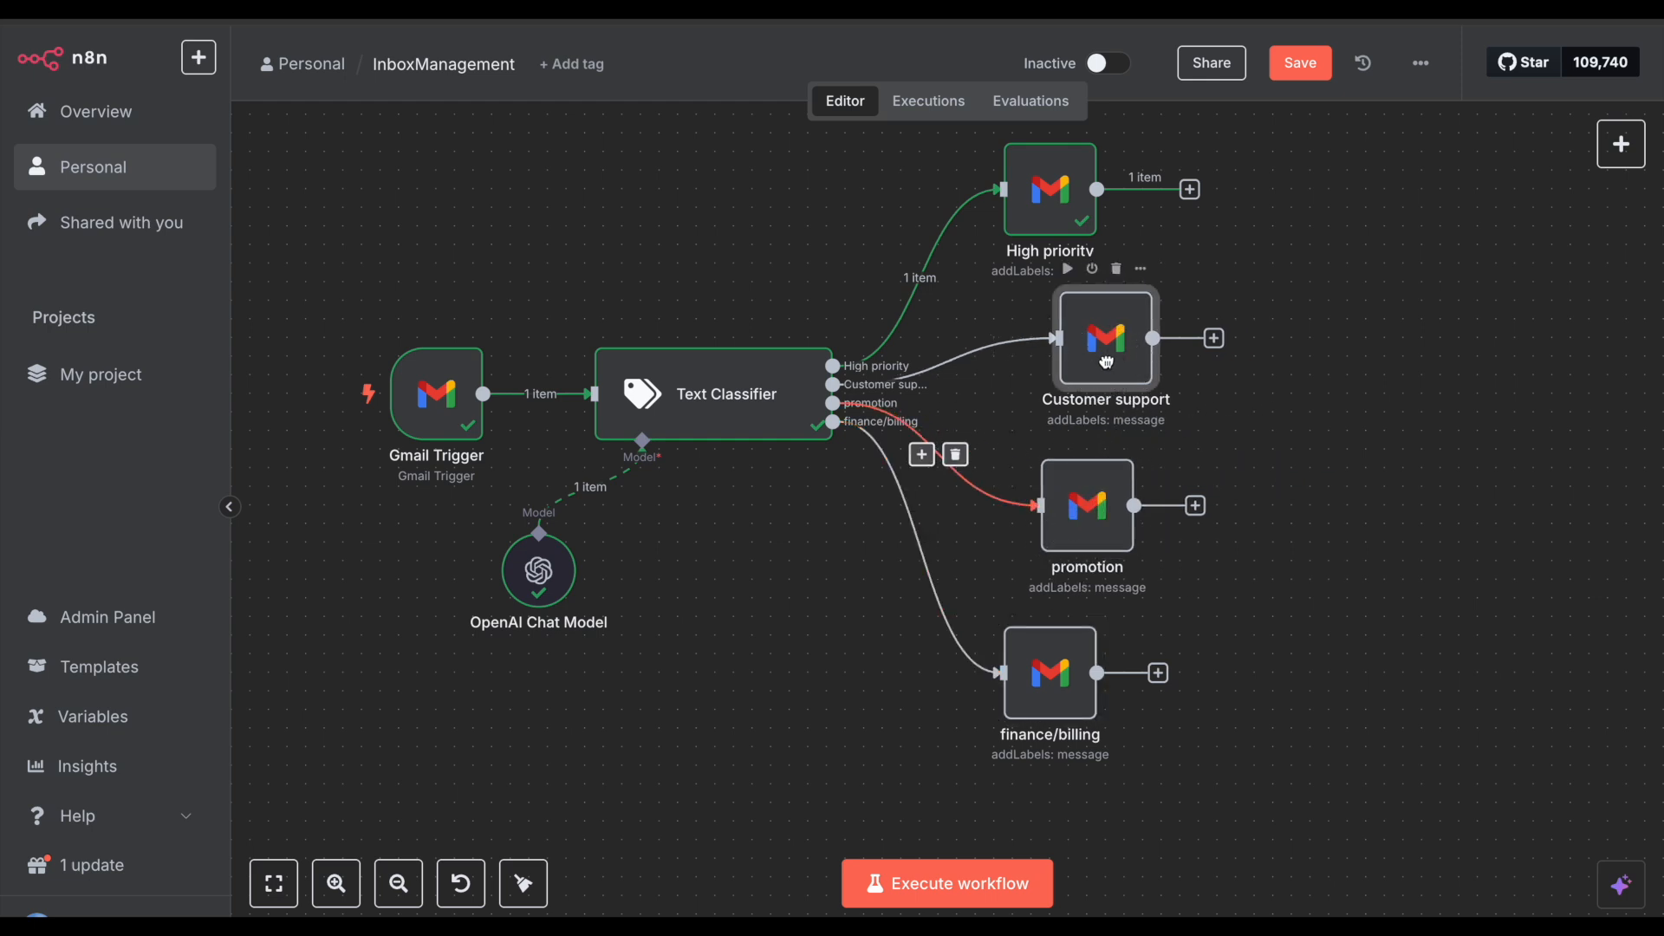
pyautogui.moveTo(1060, 204); pyautogui.dragTo(1115, 204)
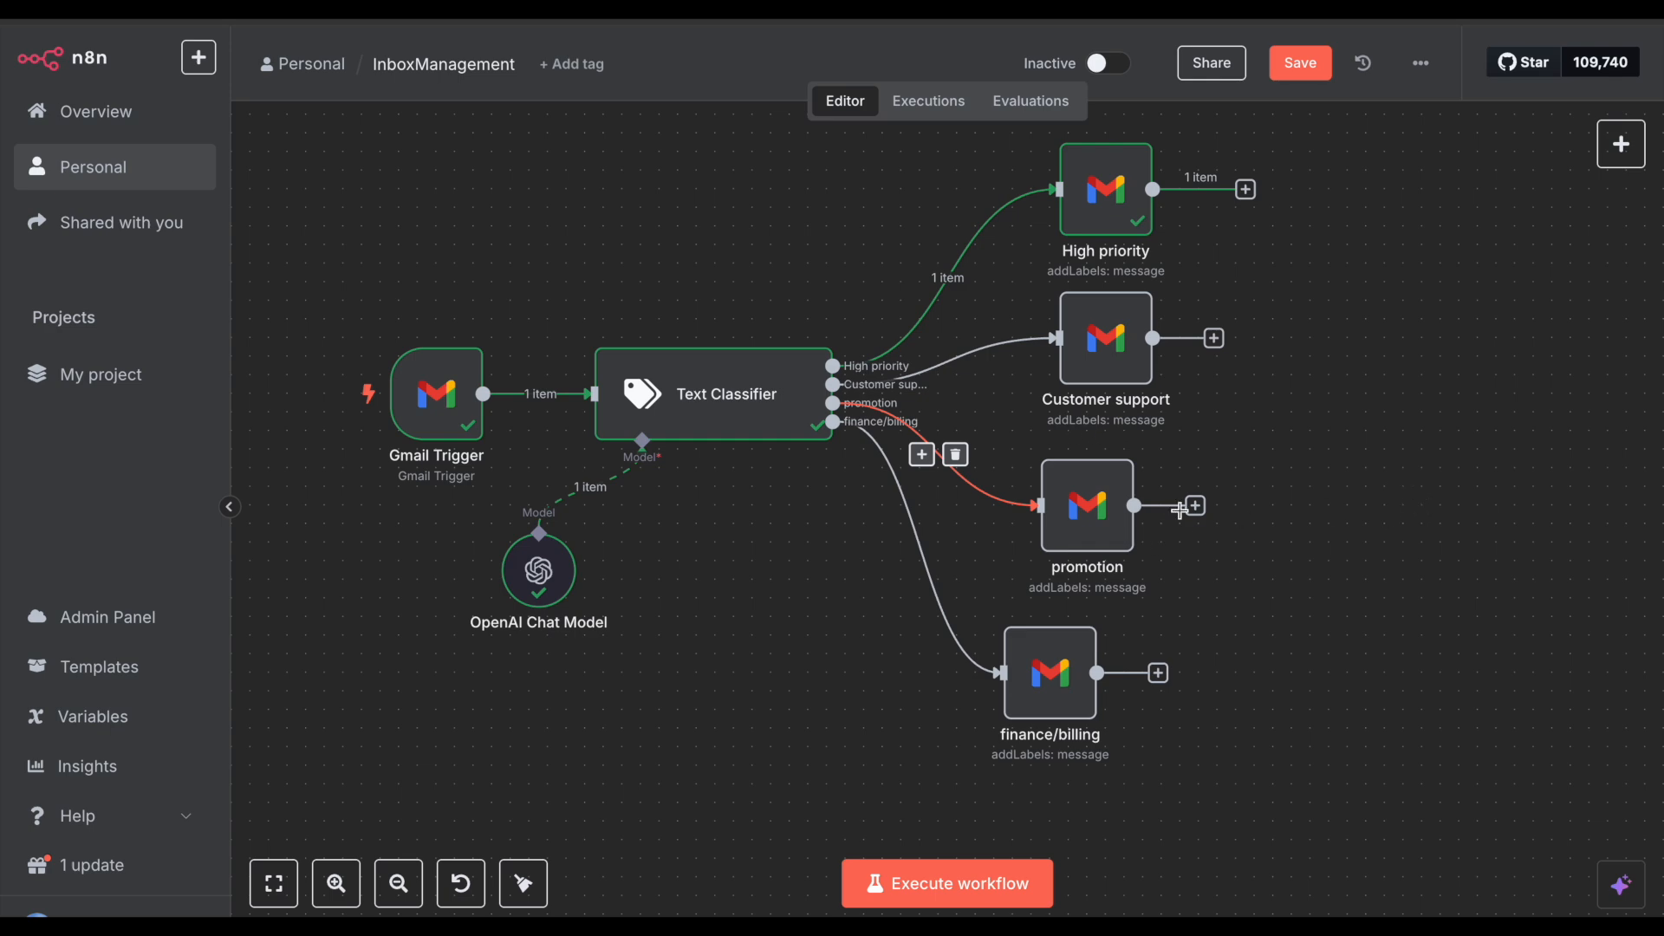
pyautogui.doubleClick(1088, 507)
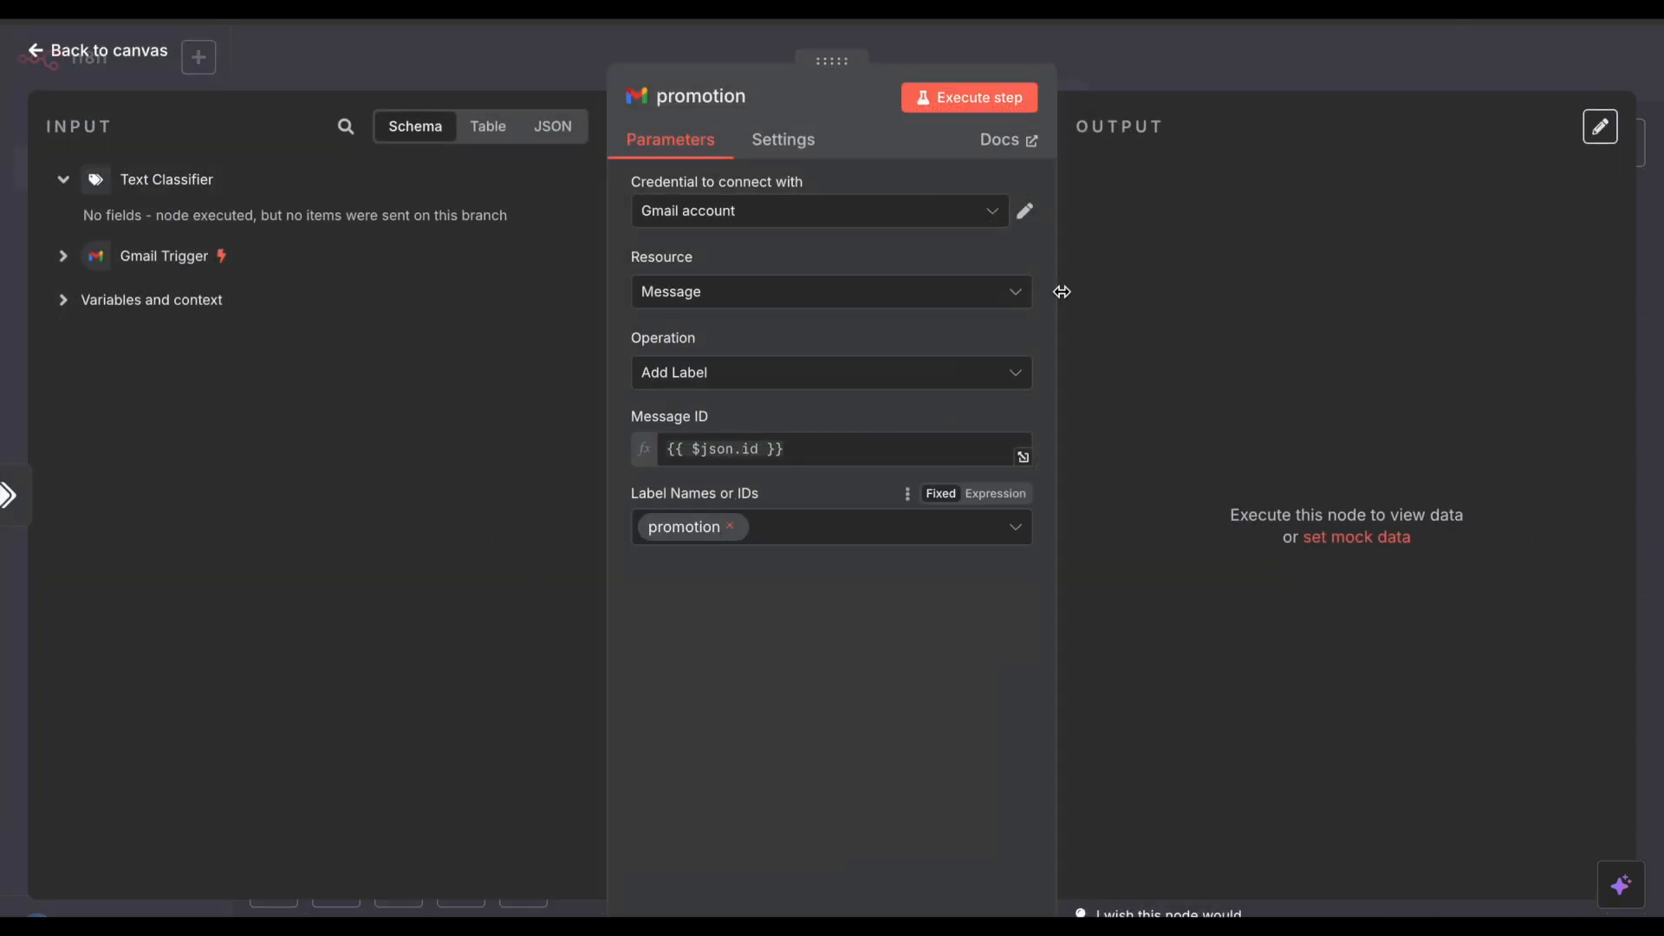
pyautogui.click(1236, 88)
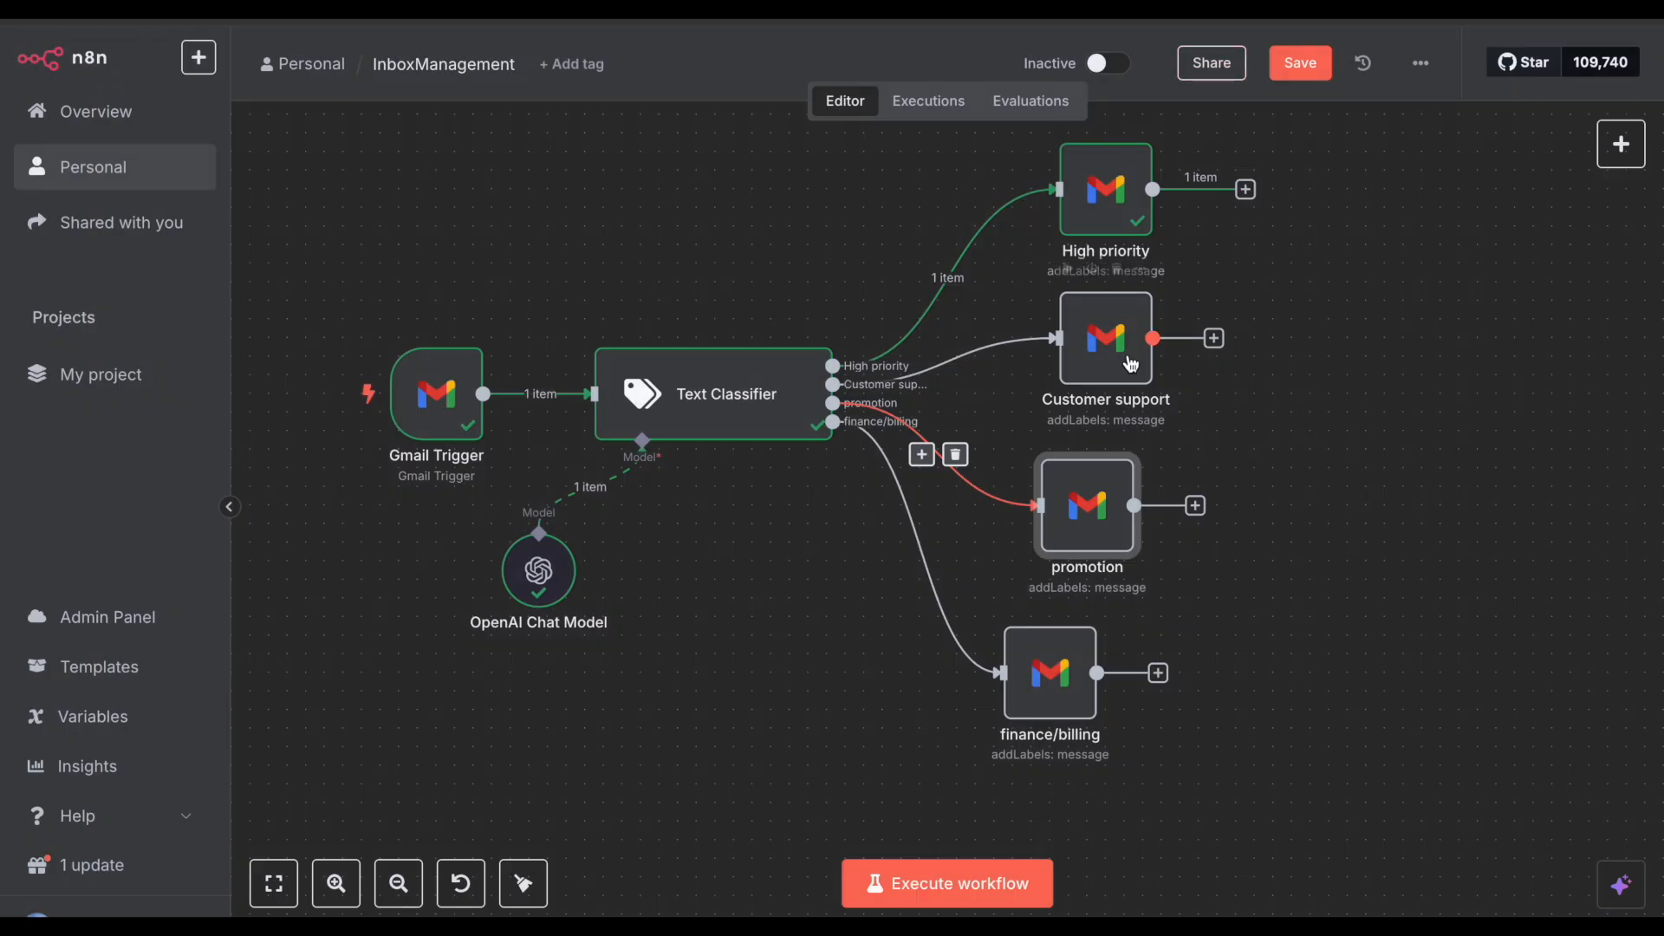
pyautogui.click(1300, 66)
pyautogui.moveTo(1056, 500); pyautogui.dragTo(1093, 500)
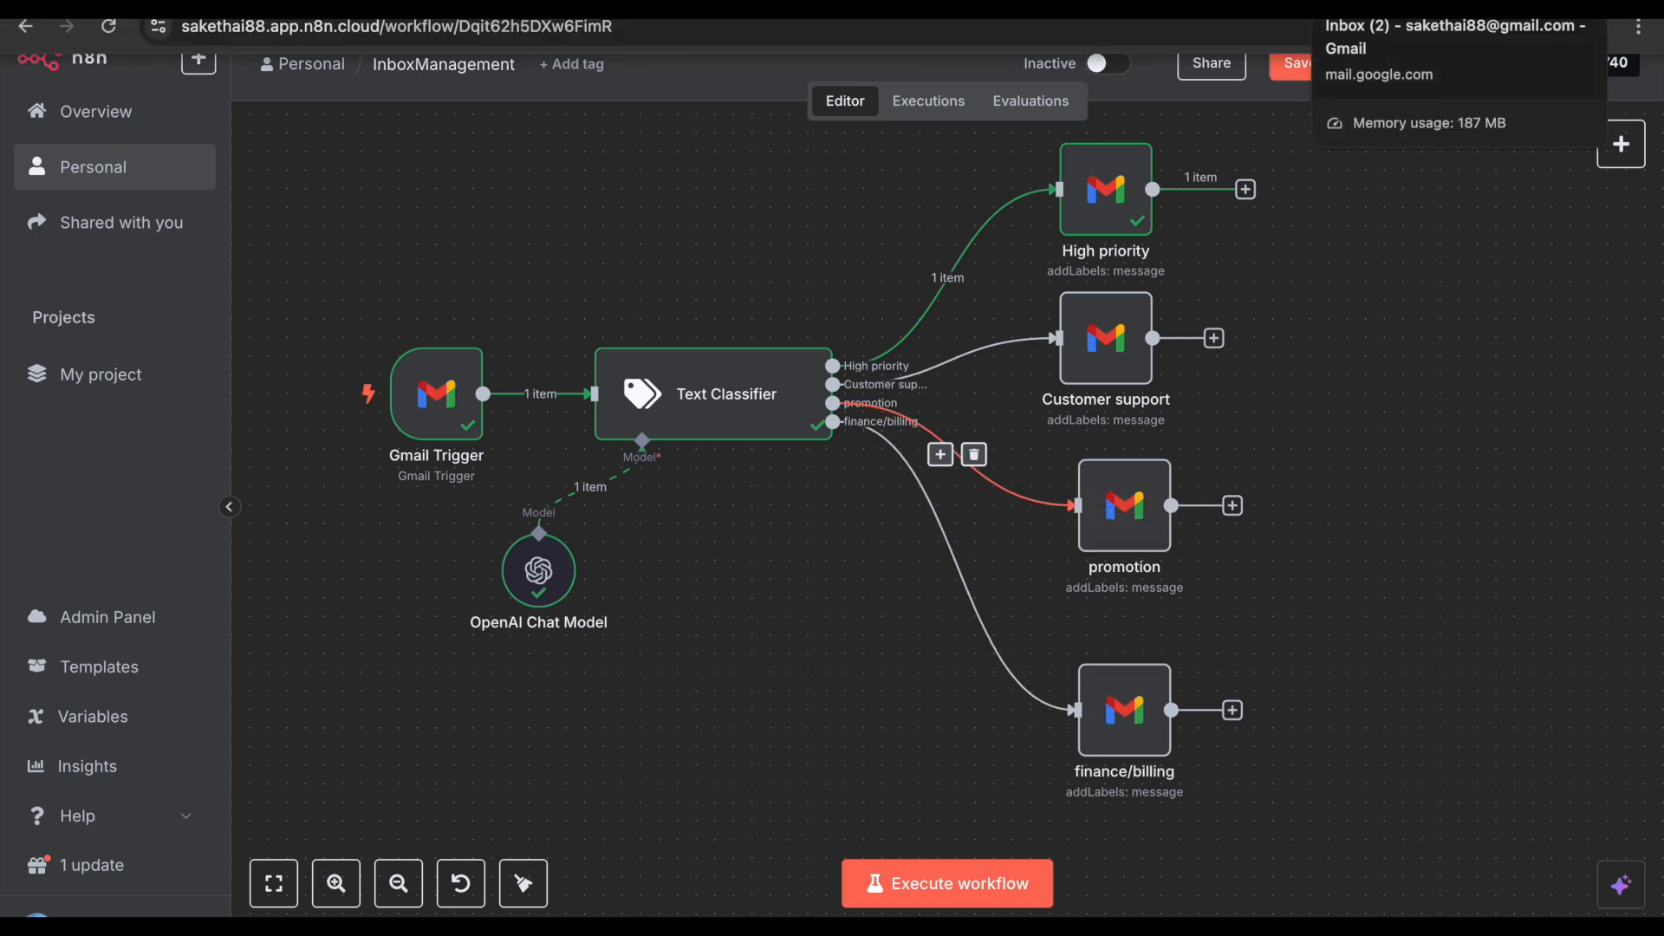
pyautogui.click(1474, 28)
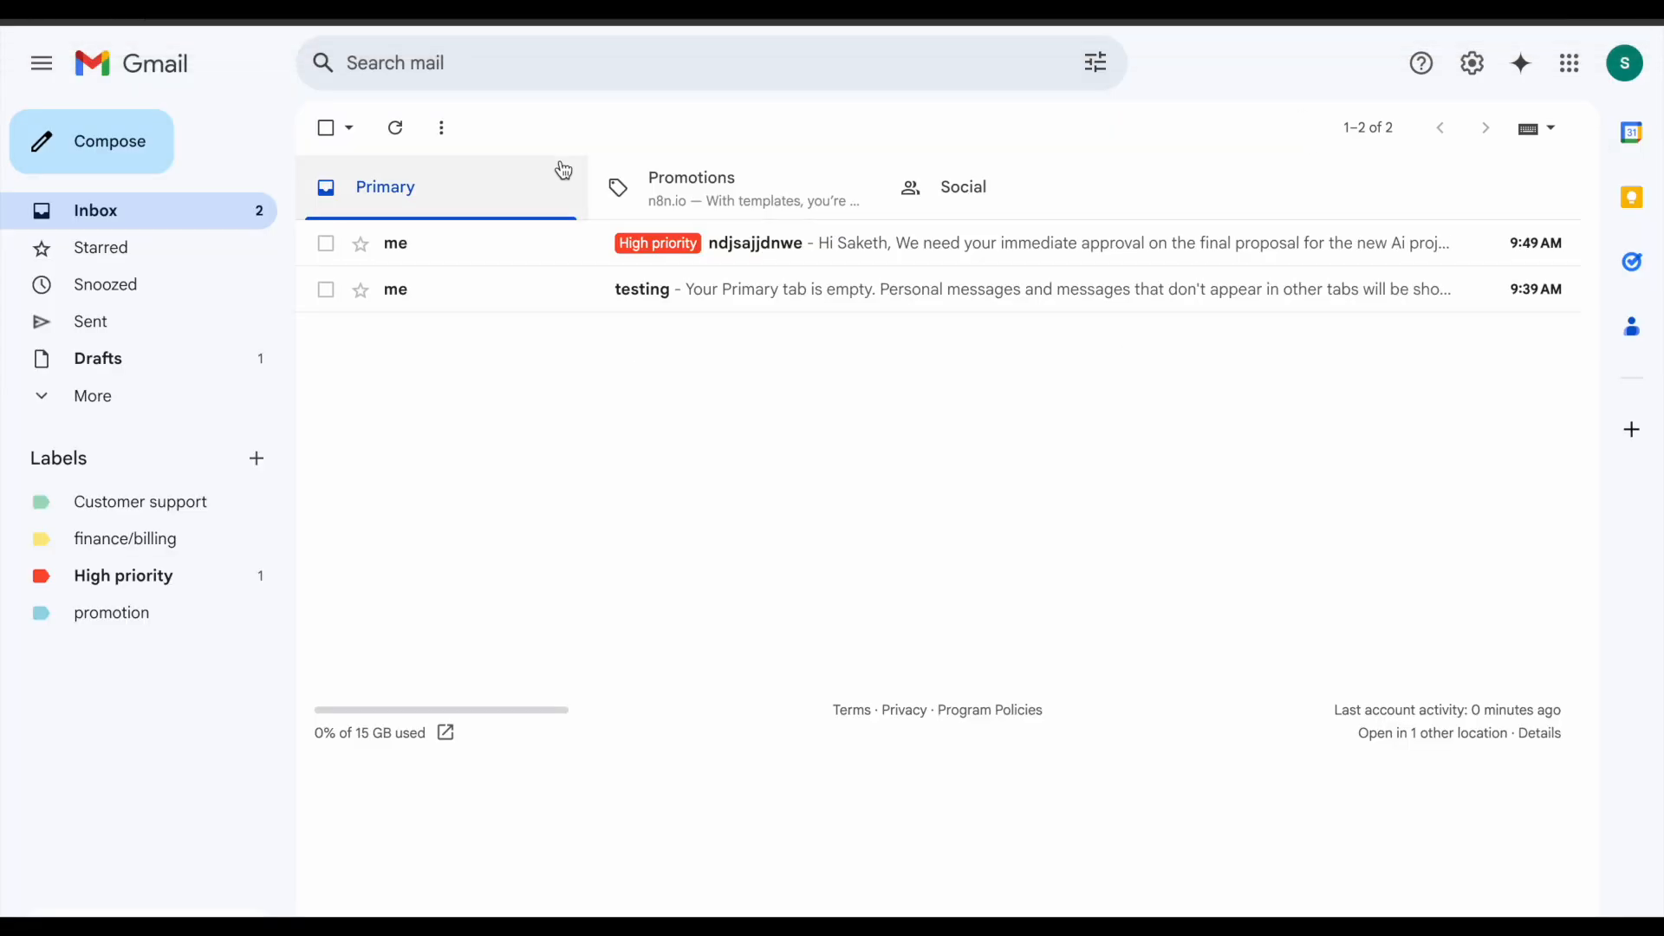
pyautogui.click(303, 7)
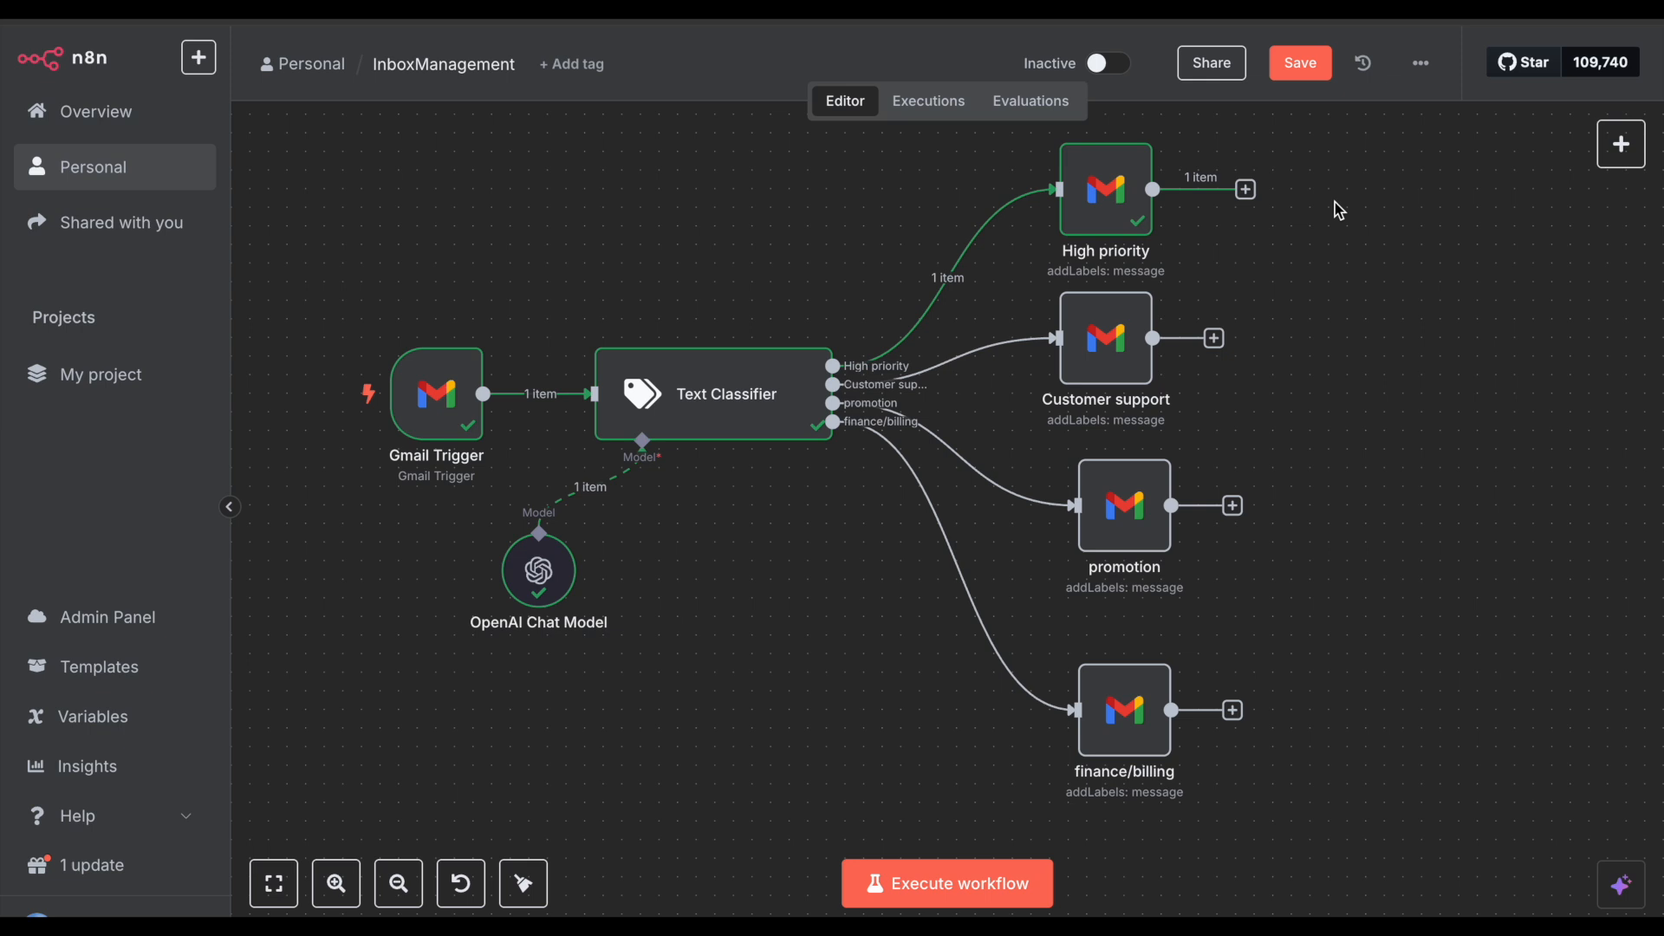
# Step: Review the Text Classifier node's settings and save the InboxManagement workflow
pyautogui.moveTo(360, 156); pyautogui.dragTo(1327, 805)
pyautogui.click(1354, 579)
pyautogui.click(696, 413)
pyautogui.doubleClick(696, 413)
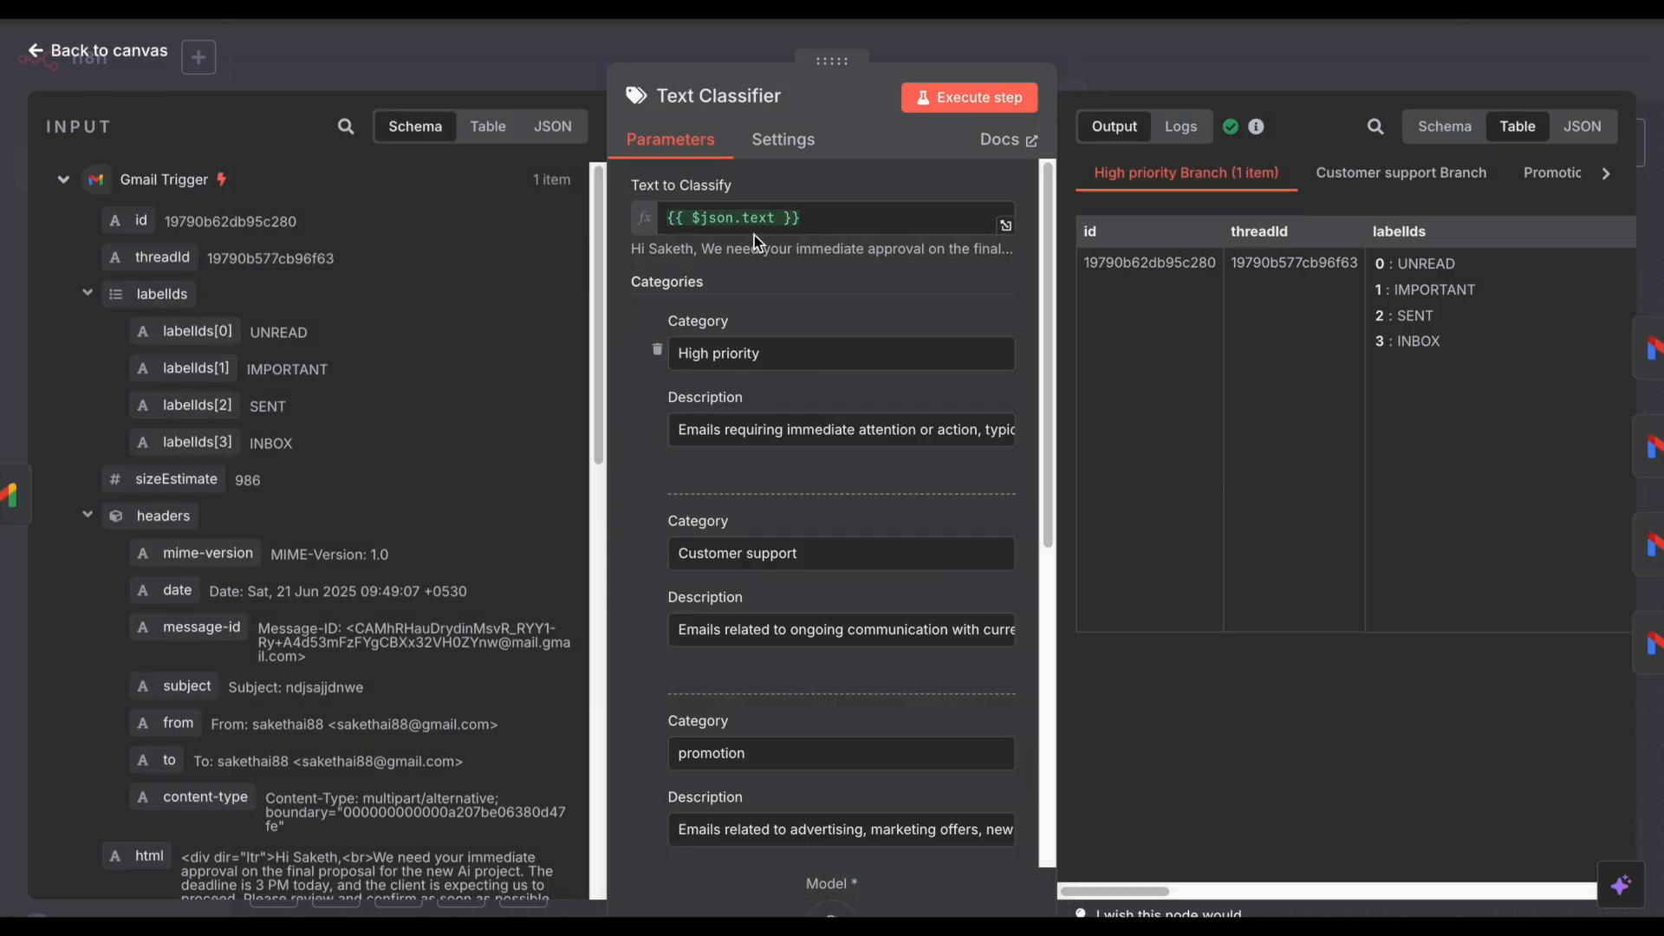
pyautogui.click(1152, 71)
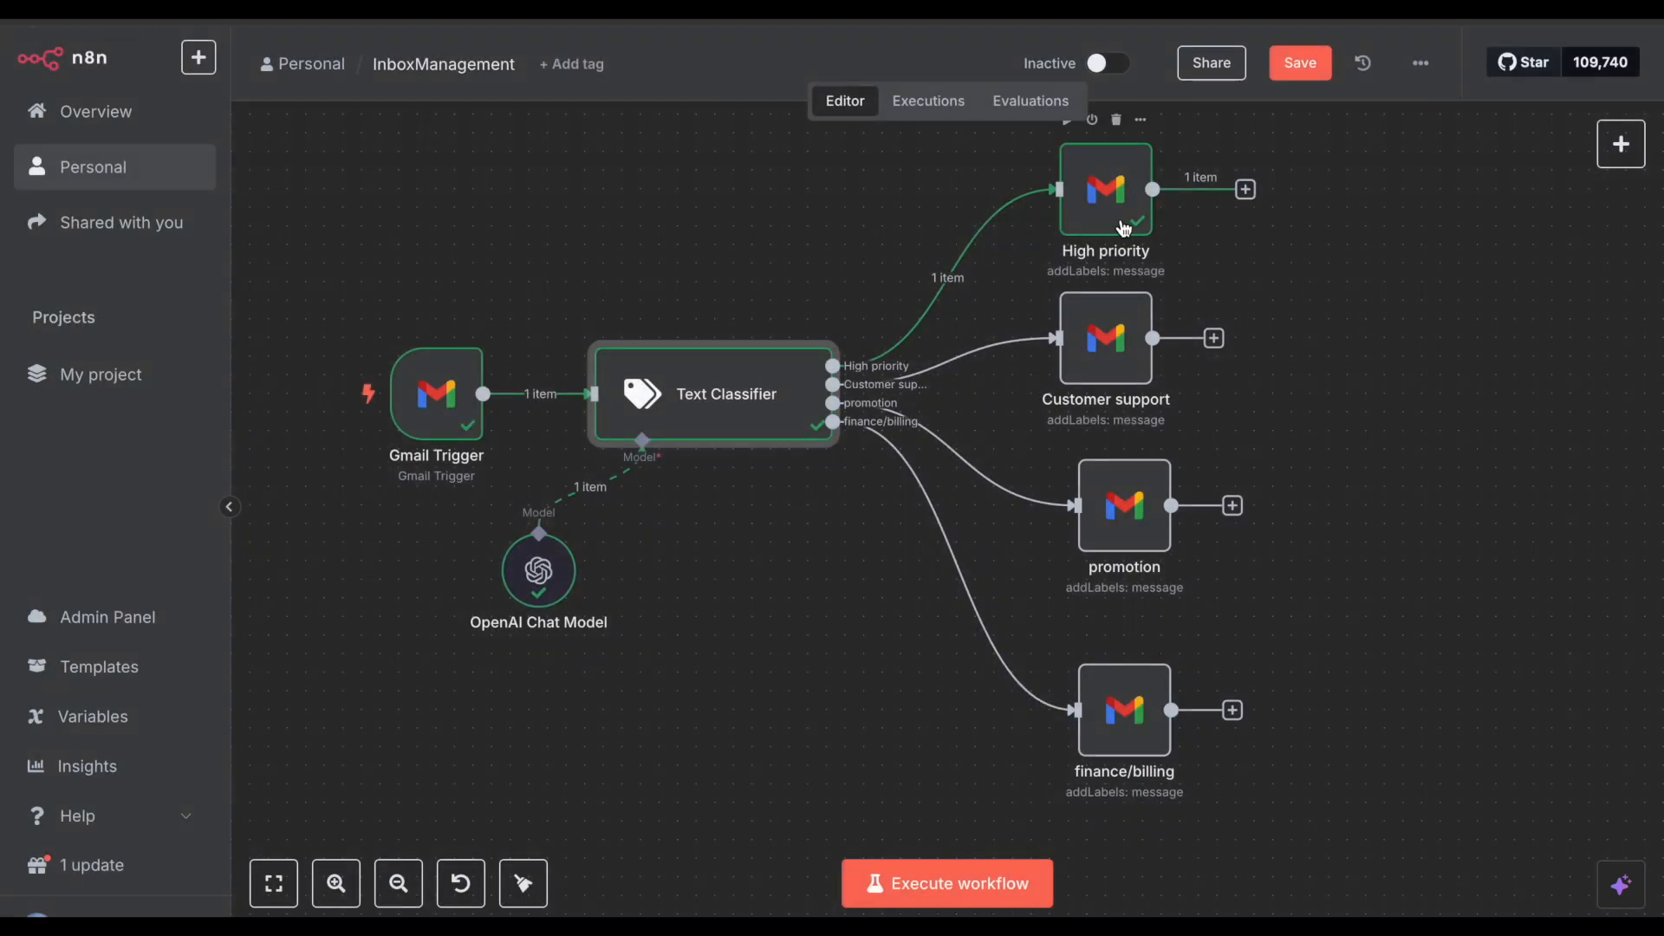
pyautogui.click(1306, 65)
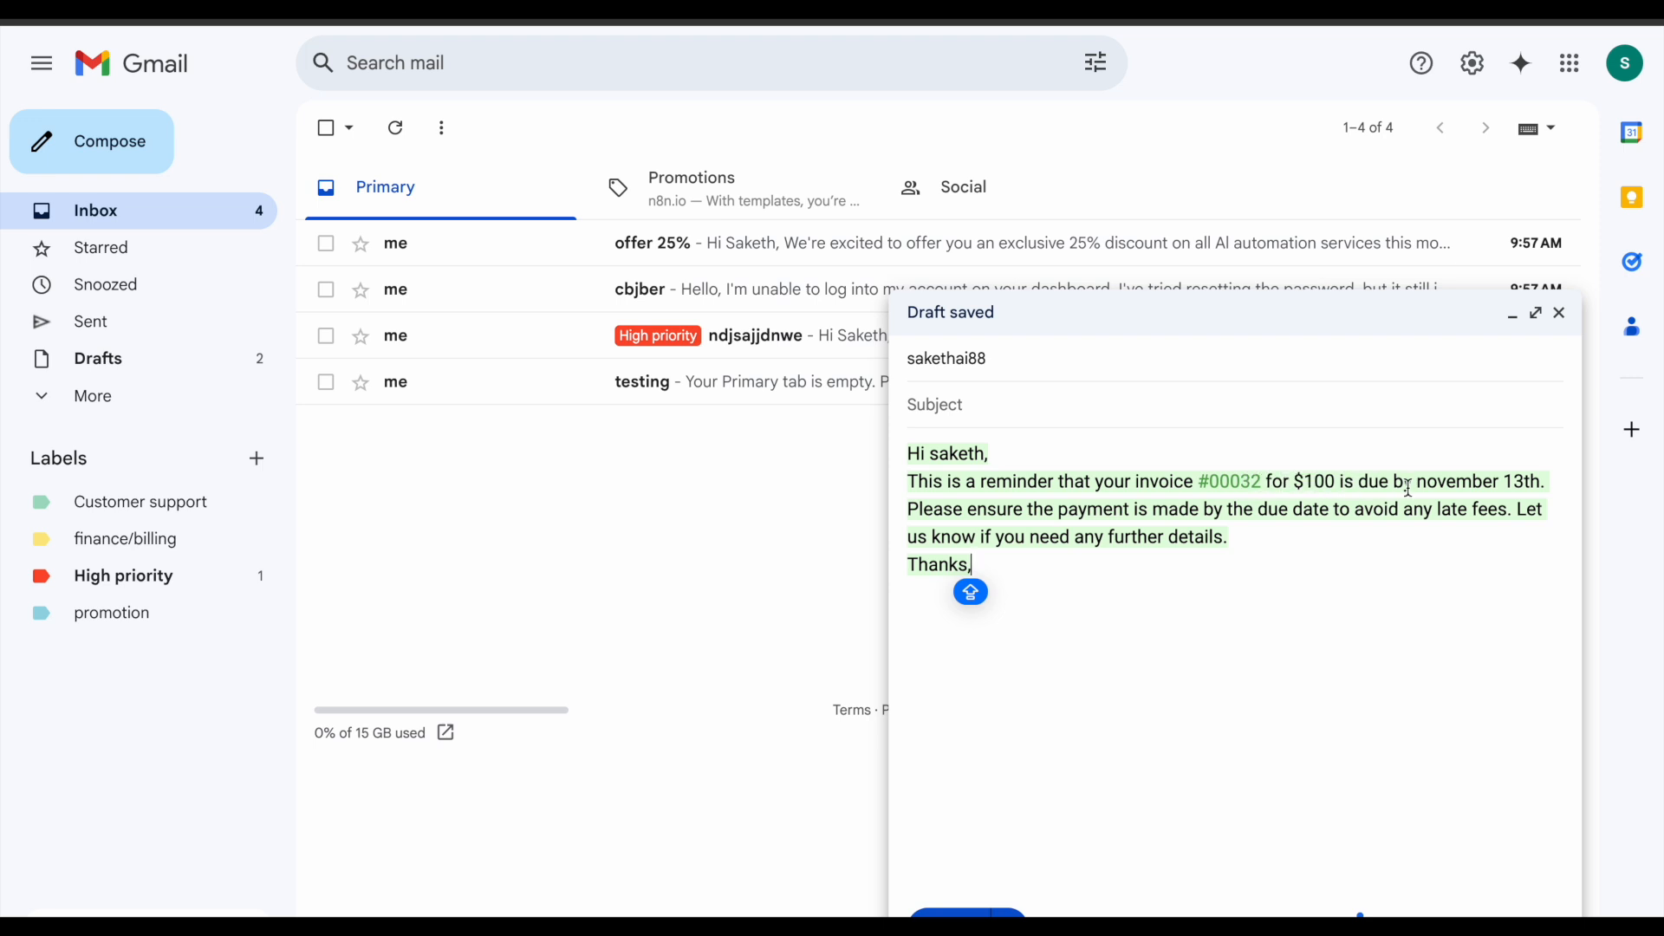
# Step: Give the invoice reminder the subject 'Invoice Due Reminder' and send it
pyautogui.click(1025, 404)
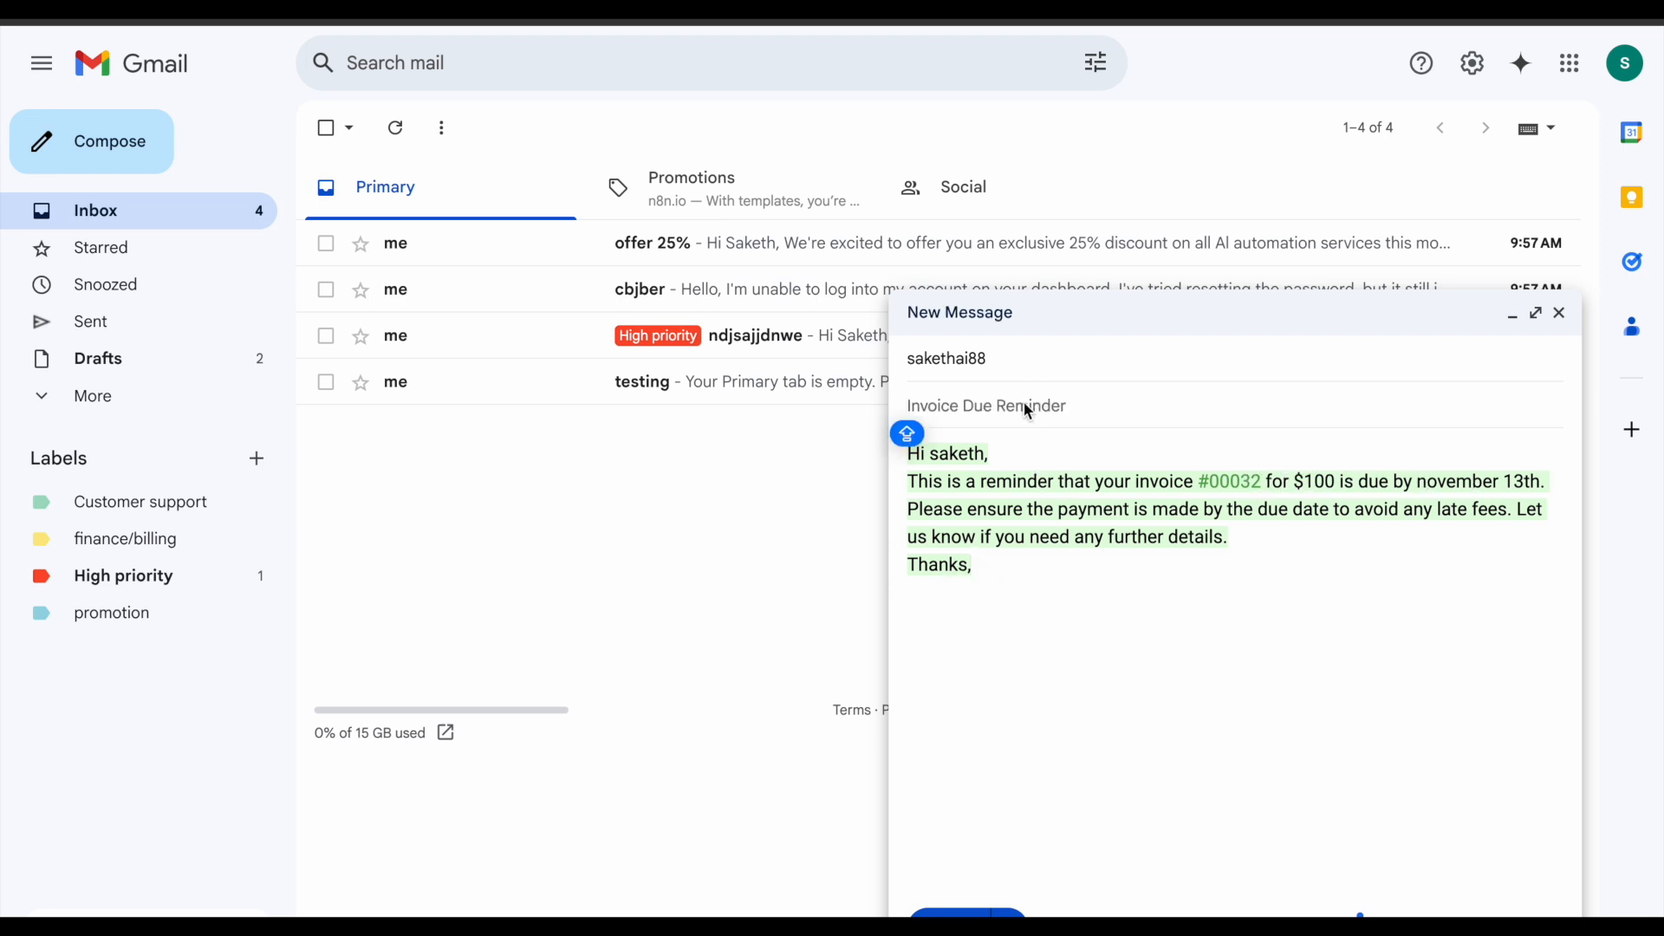
pyautogui.press('Tab')
pyautogui.click(1059, 579)
pyautogui.click(962, 912)
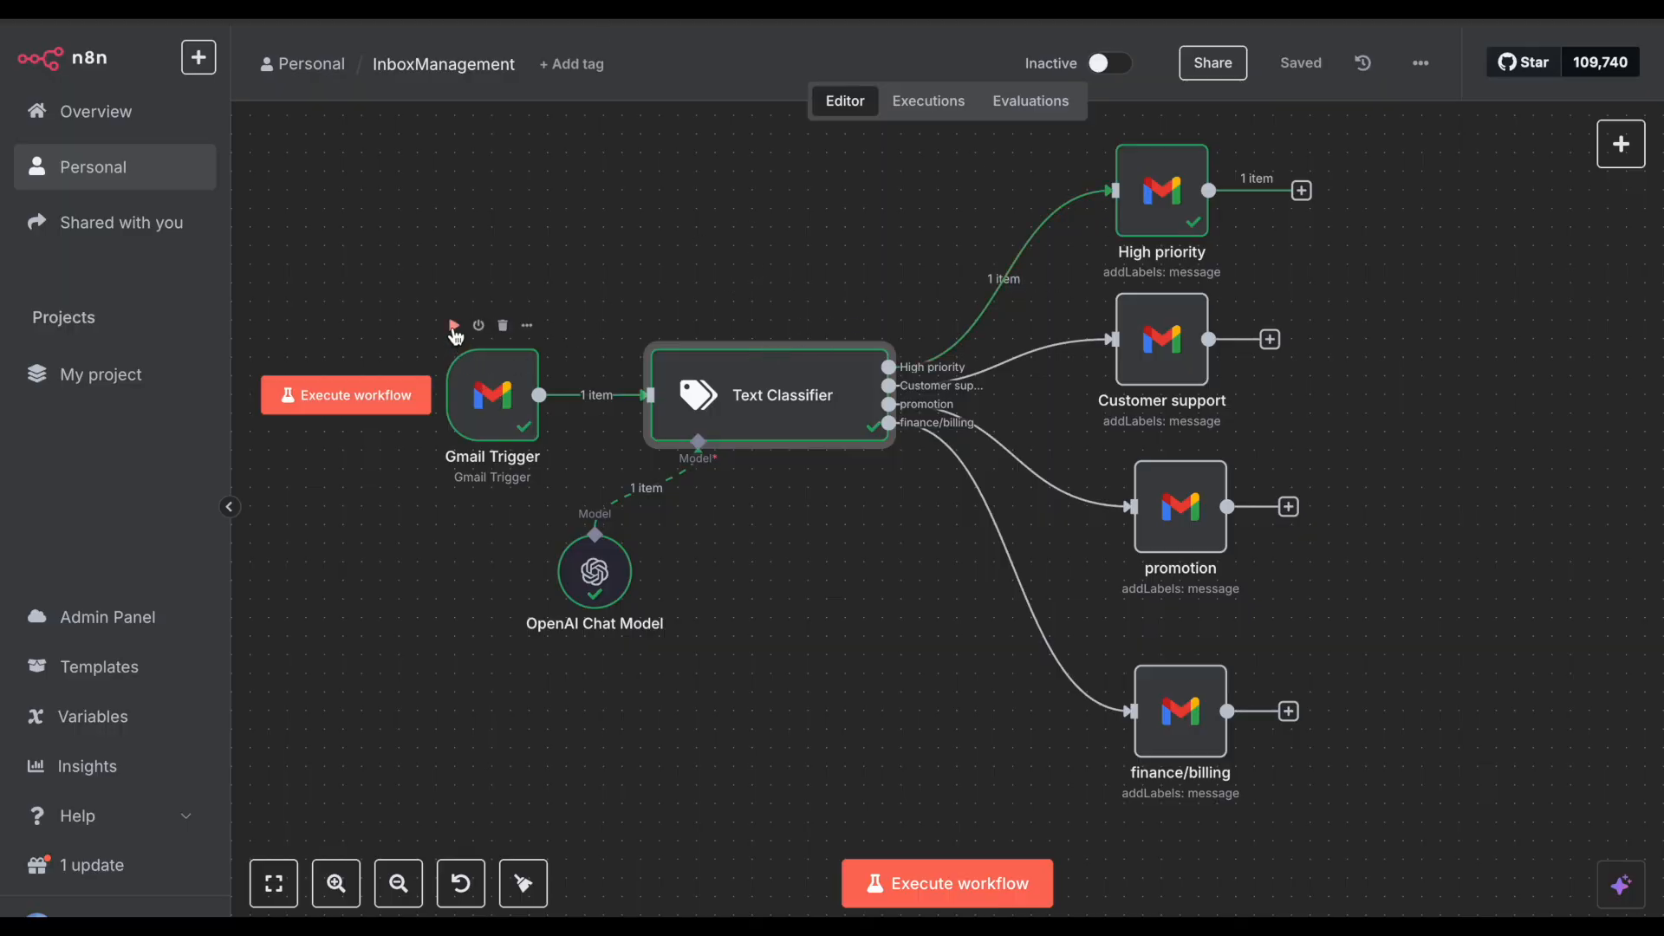
# Step: Fetch the newest email into the Gmail Trigger and classify it with the Text Classifier
pyautogui.click(454, 334)
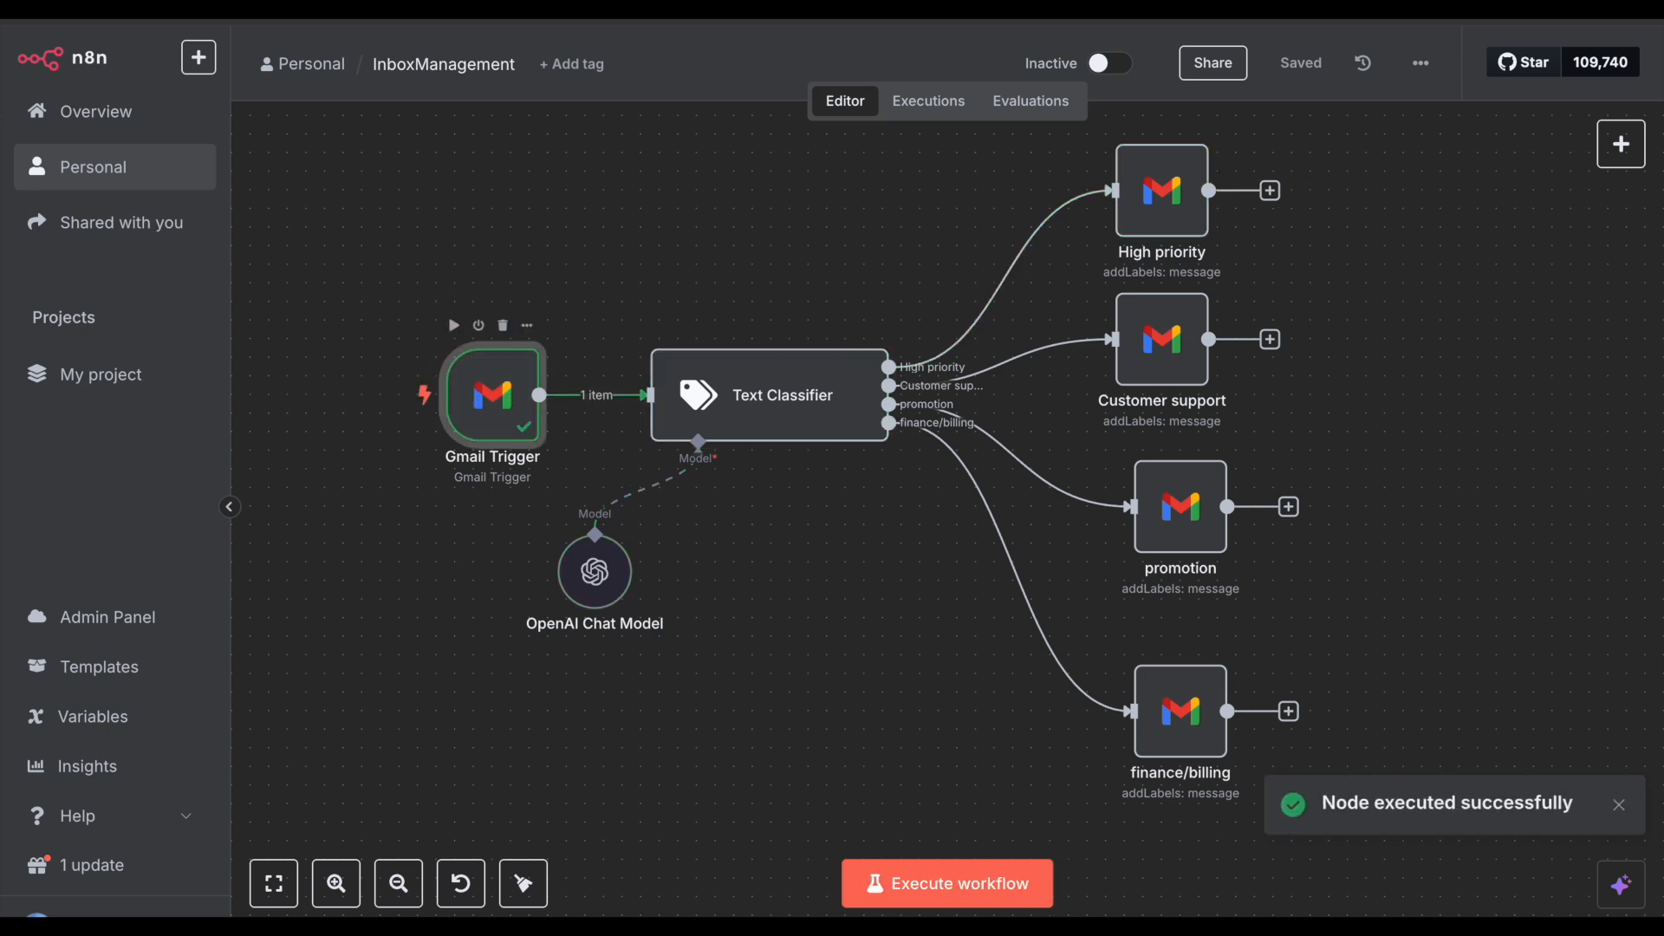
pyautogui.click(559, 9)
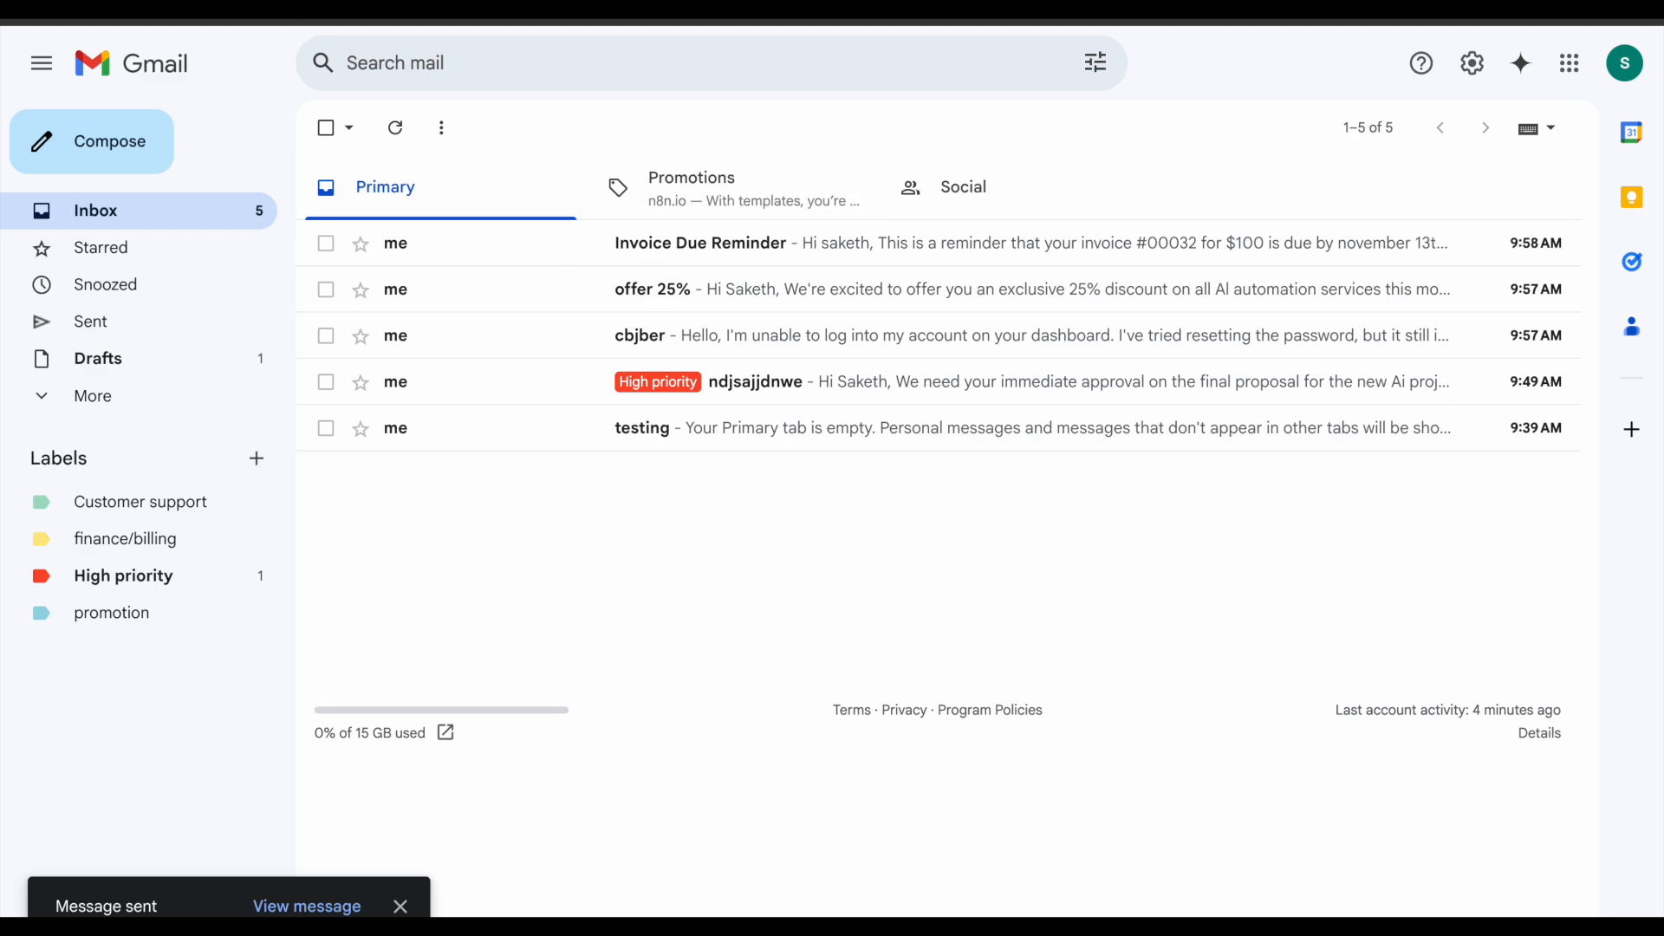
pyautogui.click(346, 8)
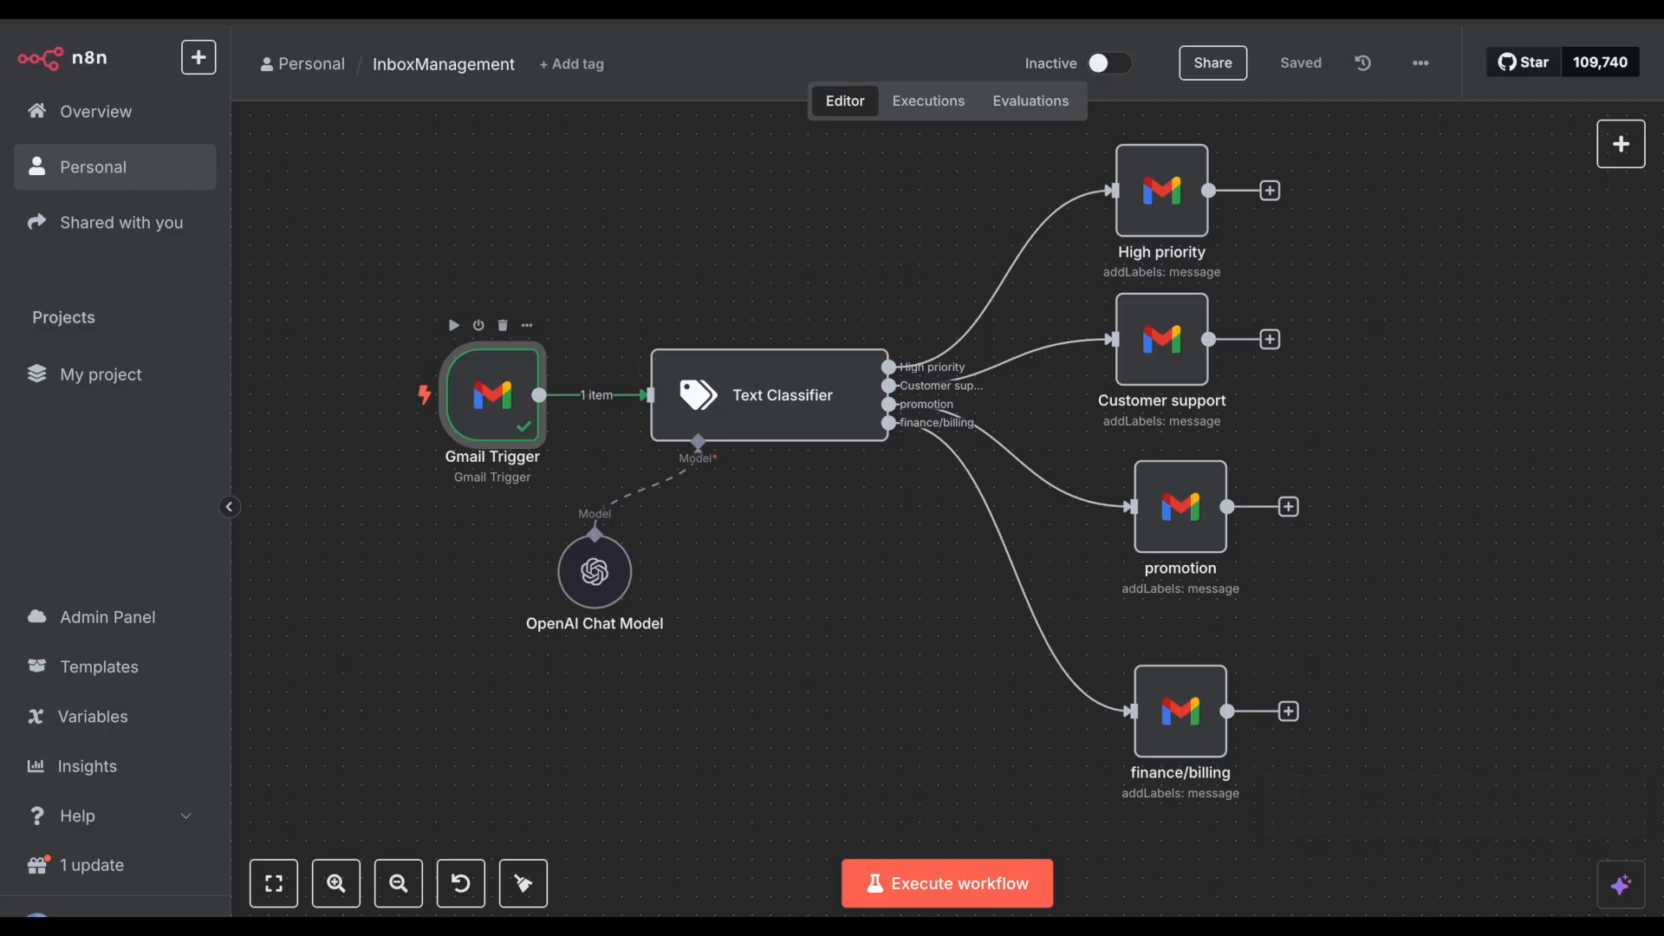
pyautogui.click(803, 326)
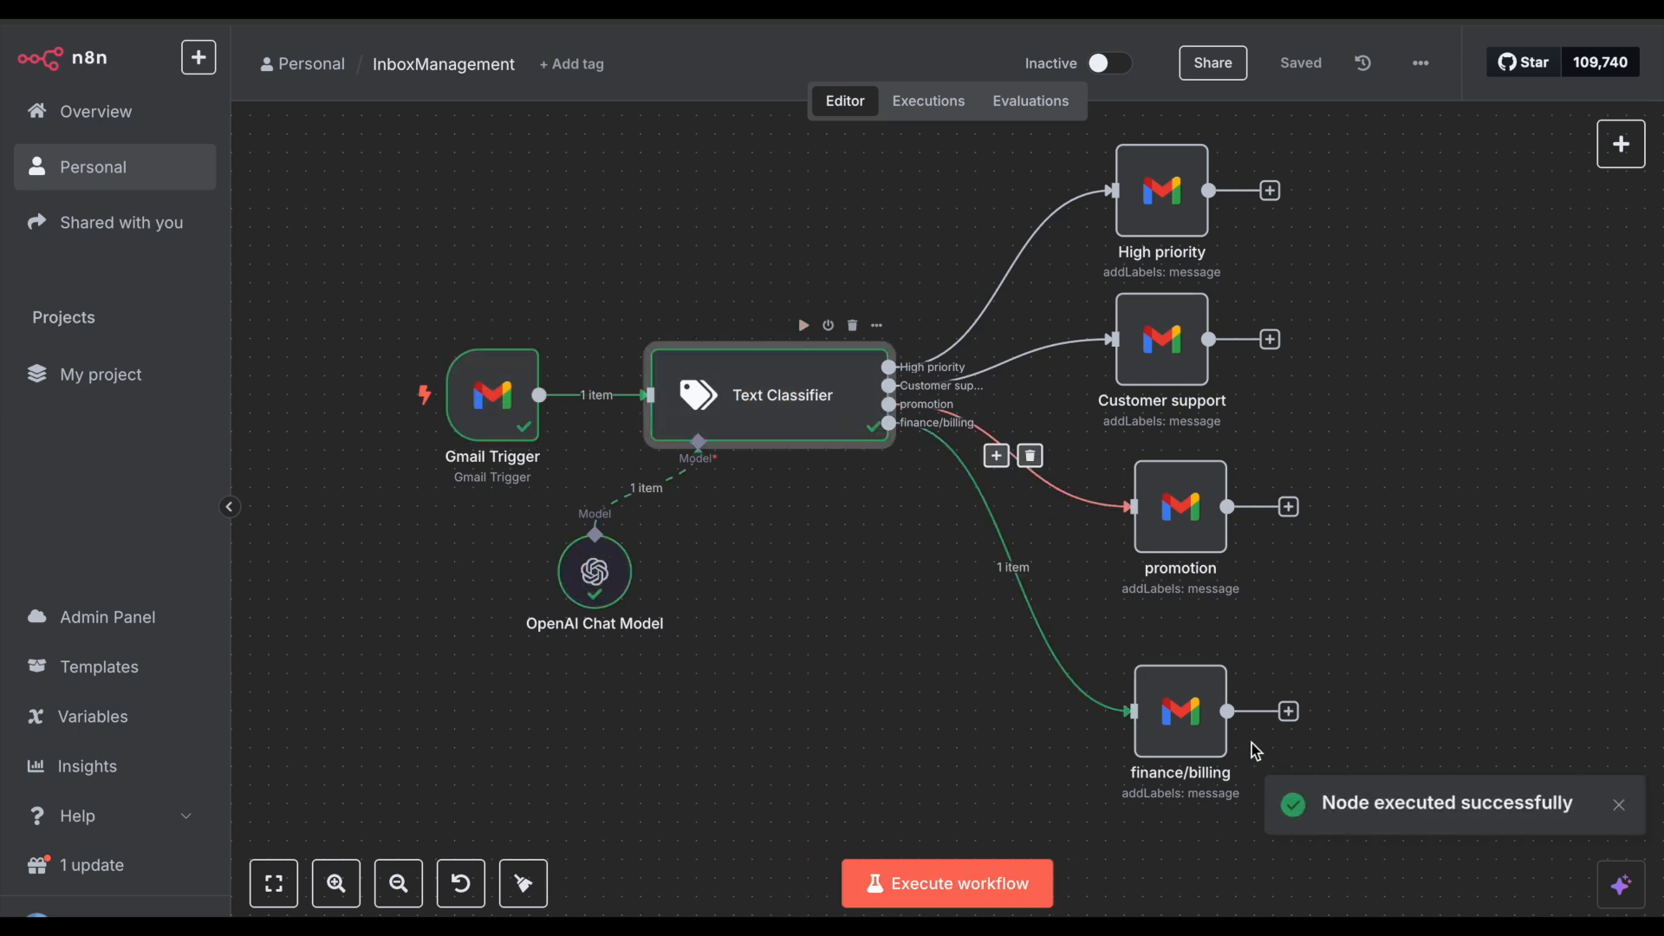
# Step: Check the finance/billing node, execute the full workflow, and refresh Gmail to see the label
pyautogui.doubleClick(1205, 722)
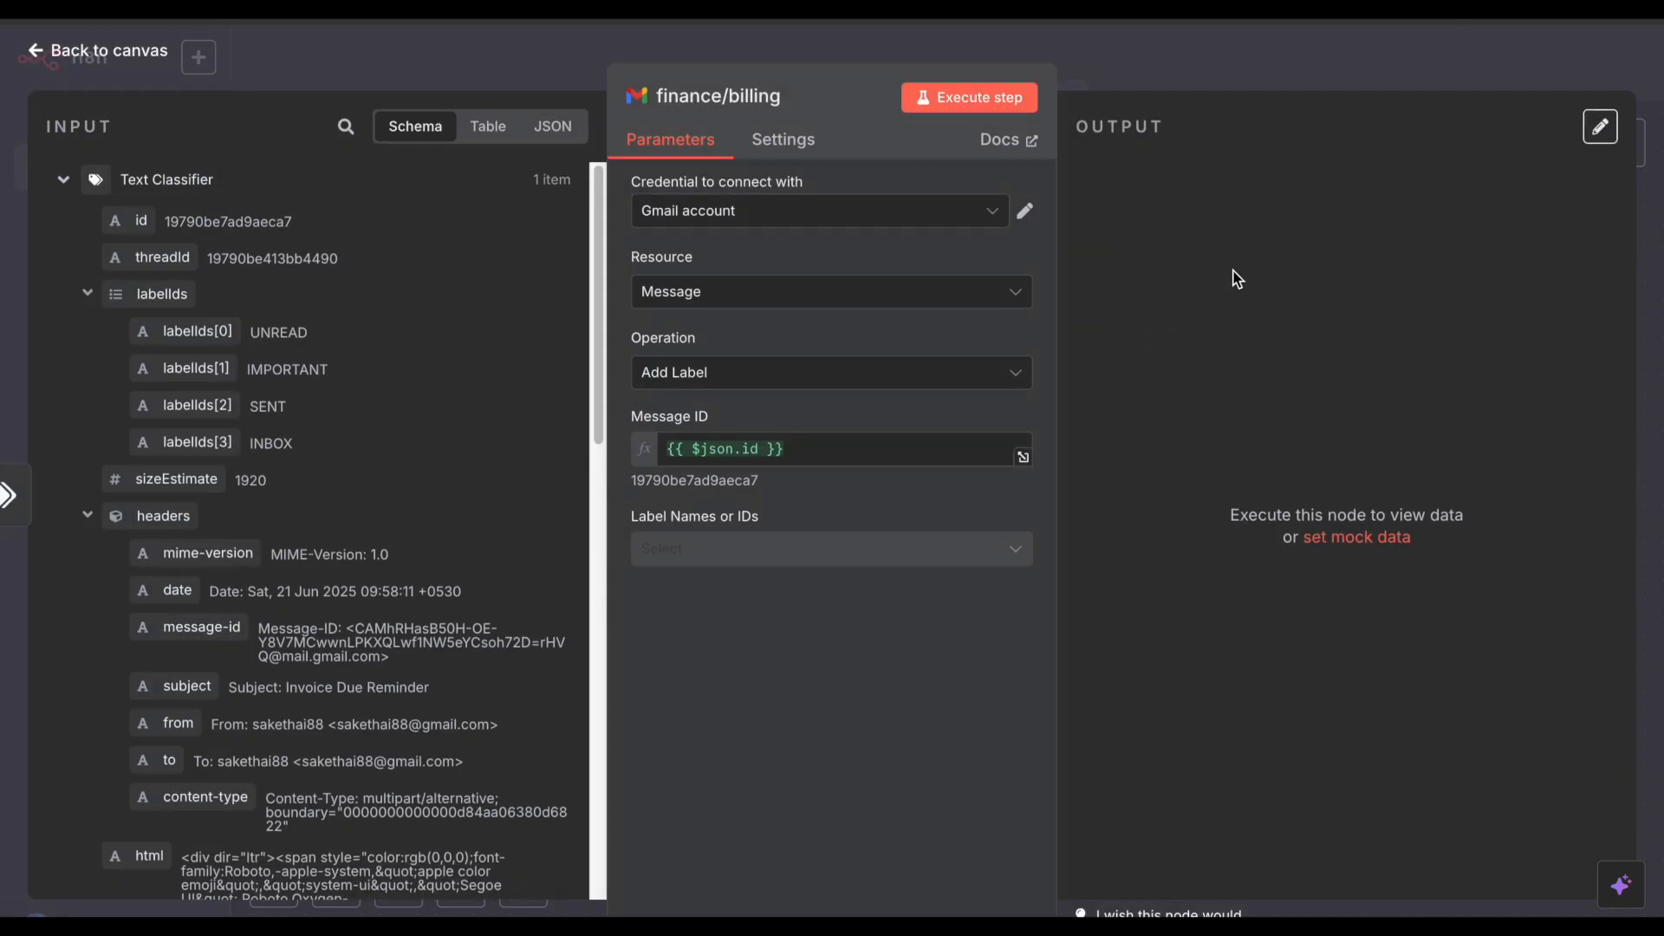
pyautogui.click(1222, 70)
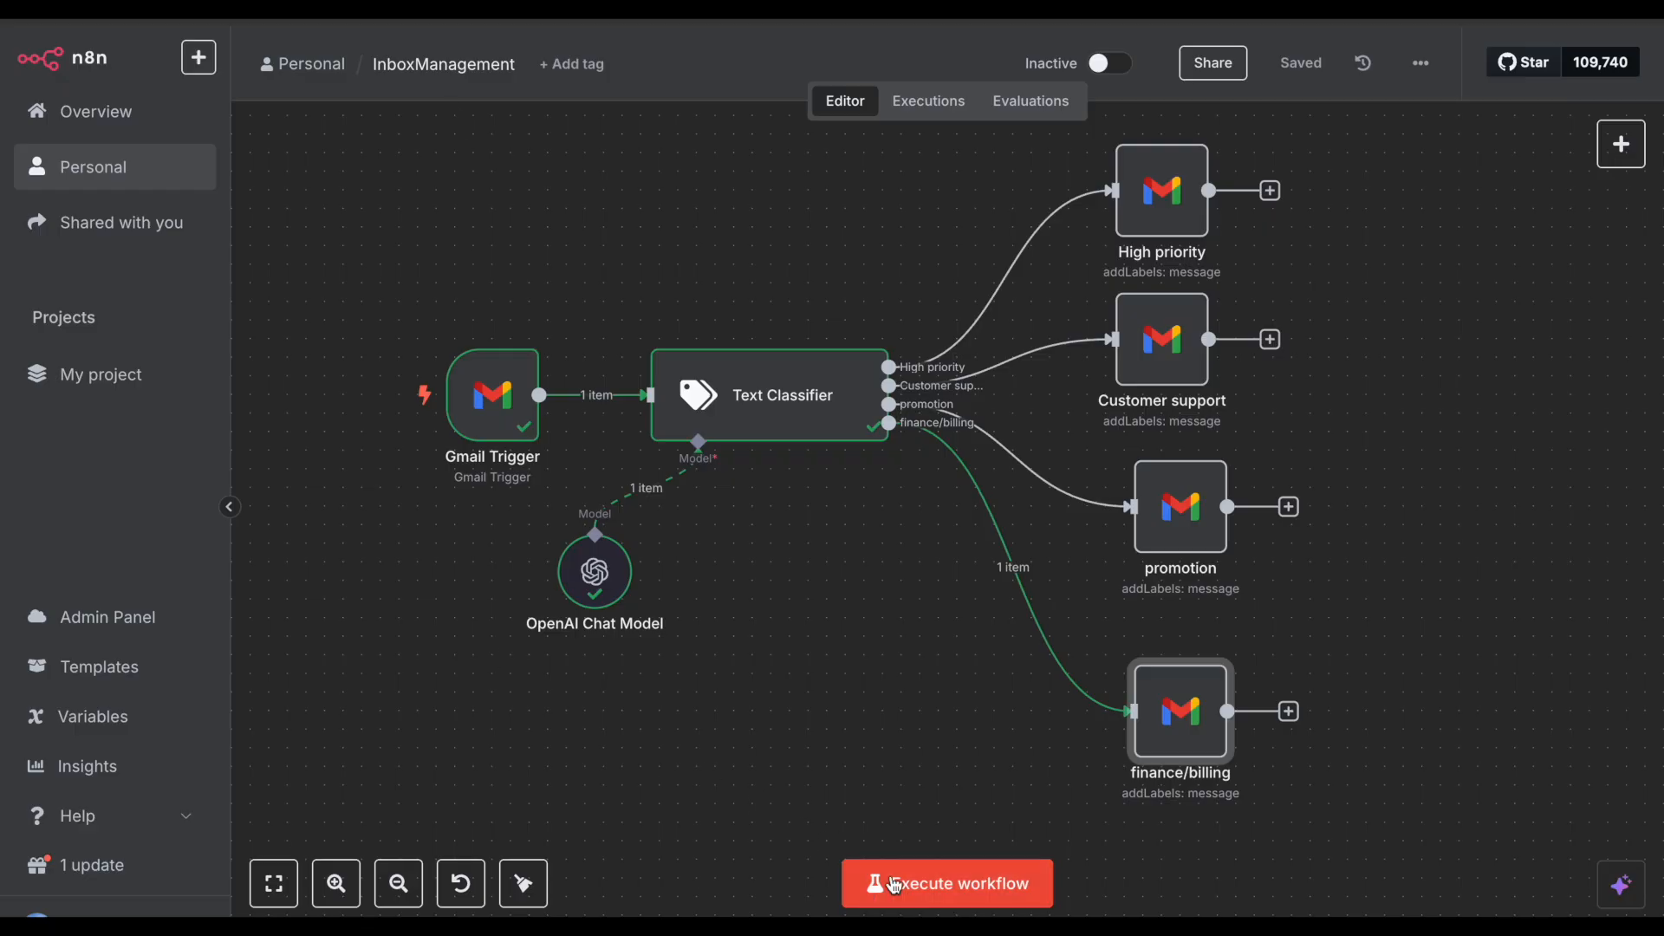
pyautogui.click(897, 884)
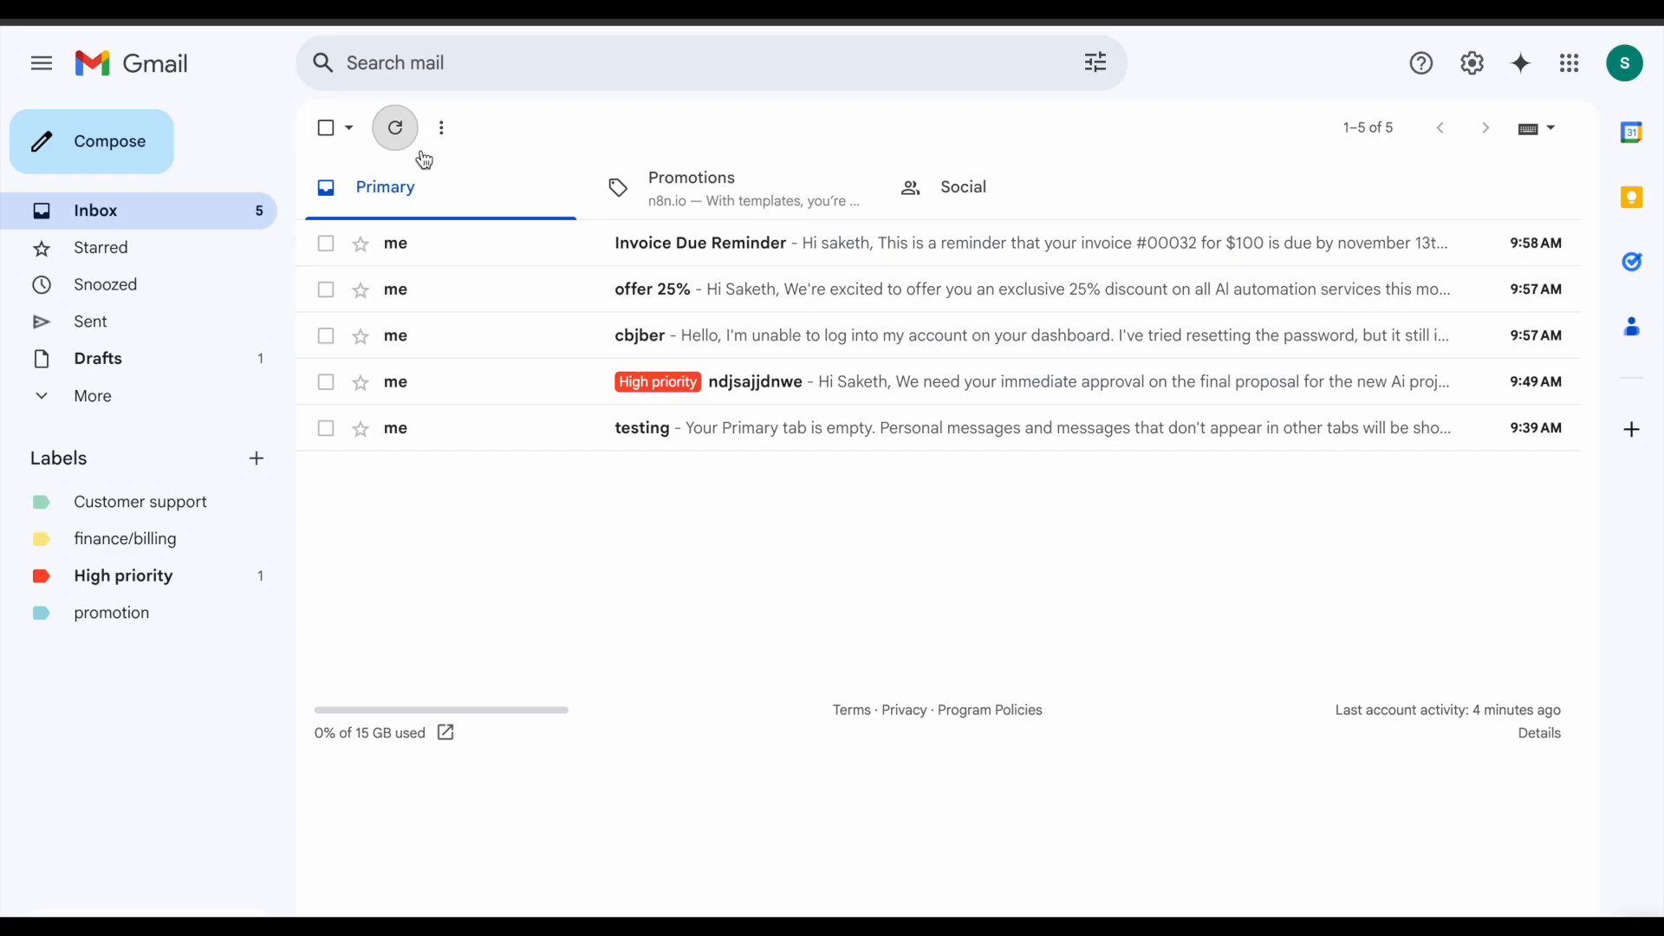
pyautogui.click(413, 127)
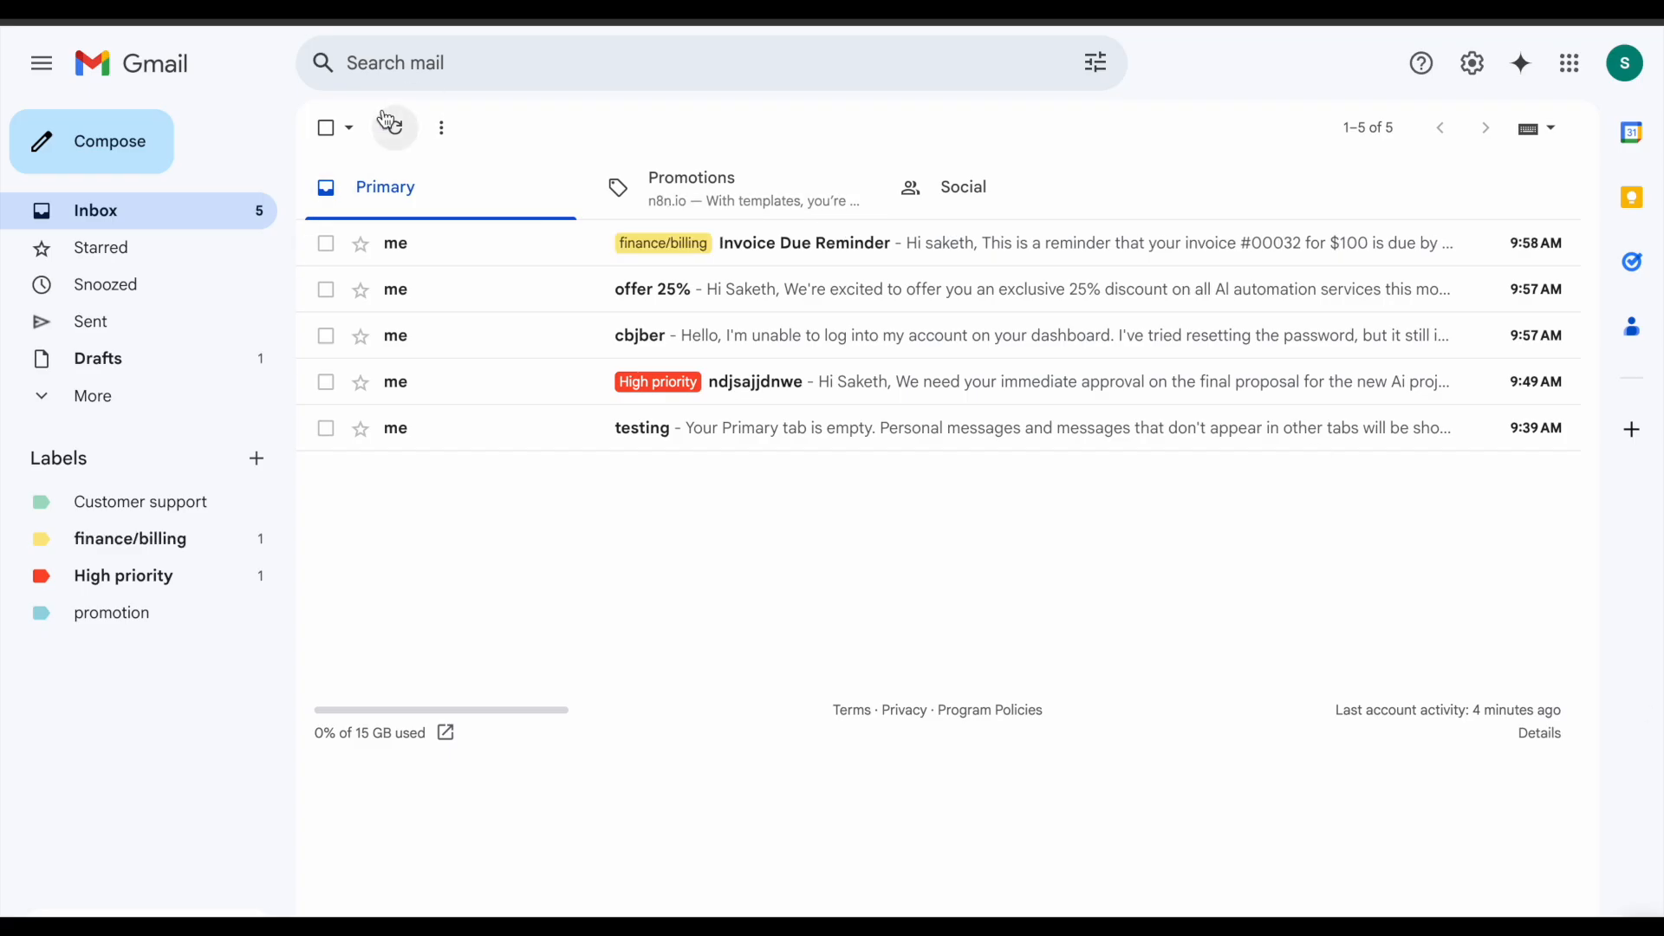
# Step: Start a new Gmail message addressed to your own account
pyautogui.click(612, 252)
pyautogui.moveTo(613, 252)
pyautogui.mouseDown()
pyautogui.moveTo(691, 247)
pyautogui.moveTo(616, 260)
pyautogui.mouseUp()
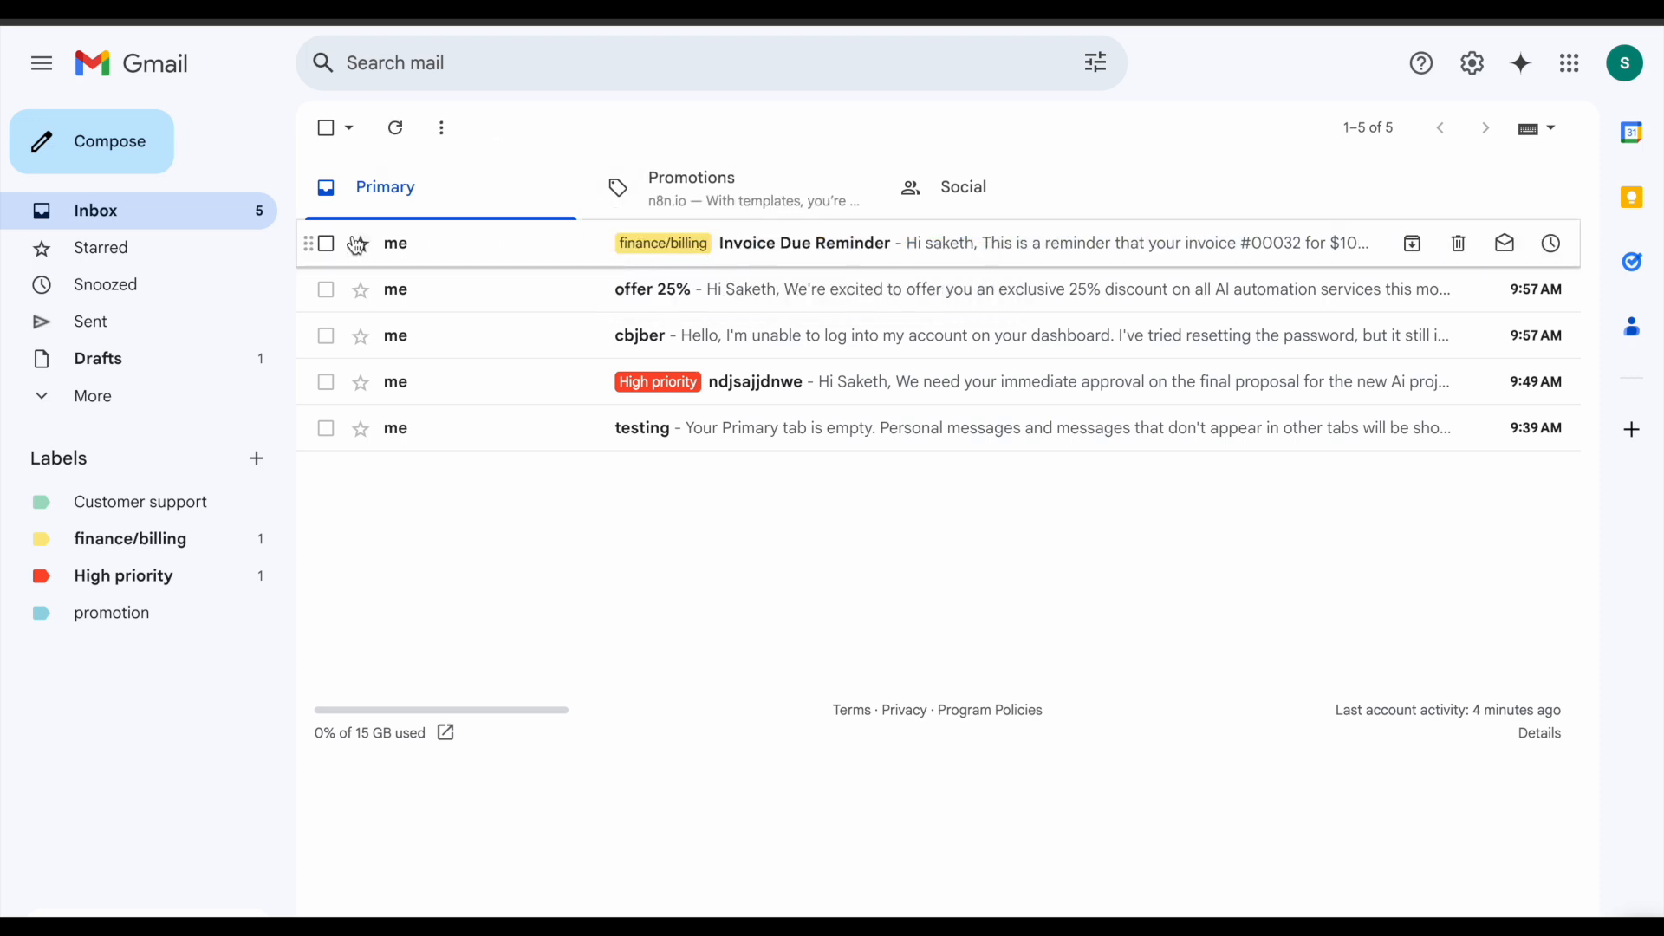
pyautogui.click(96, 141)
pyautogui.write('SAE')
pyautogui.press('BackSpace')
pyautogui.press('BackSpace')
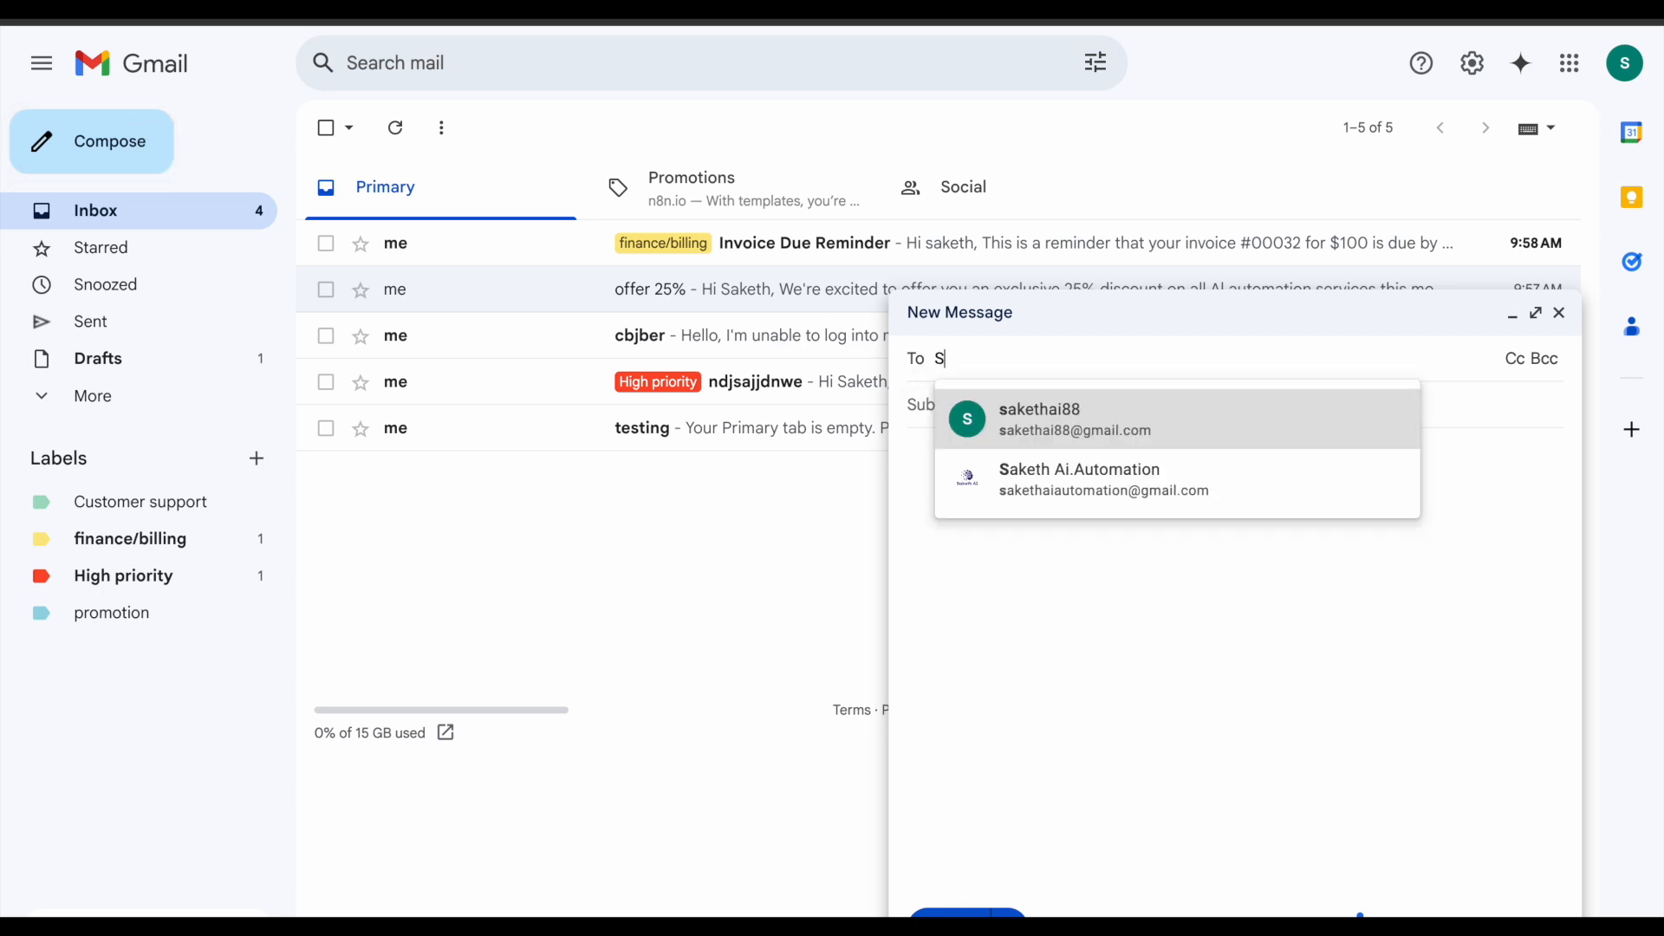
pyautogui.write('ak')
pyautogui.press('Return')
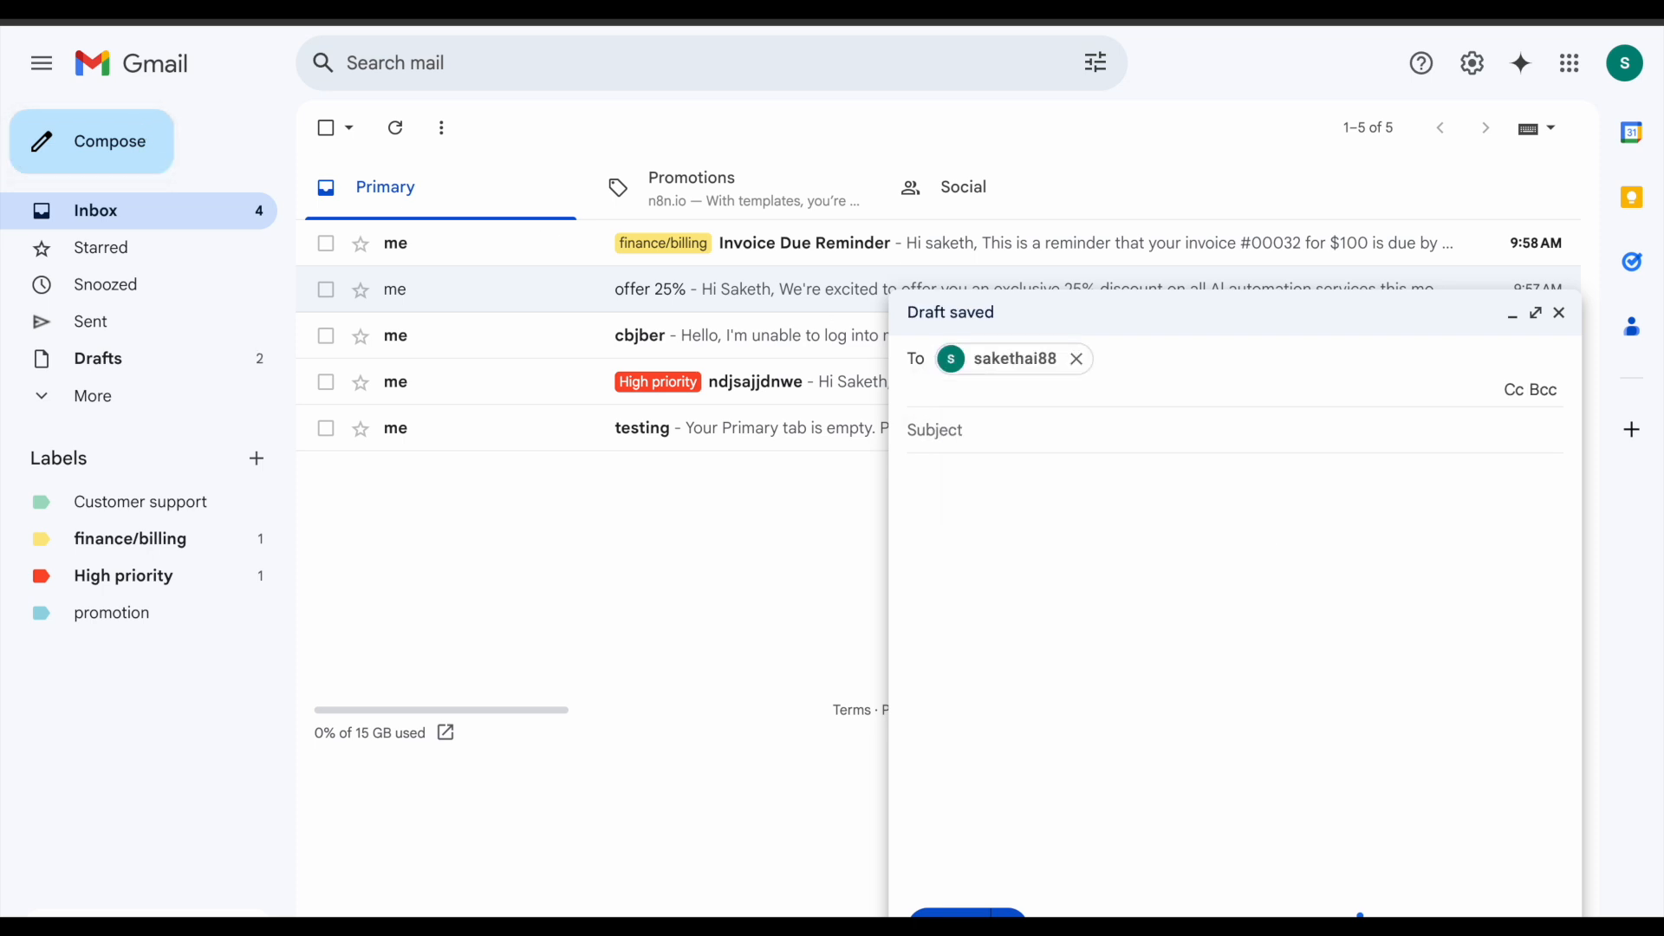
# Step: Paste the dashboard login-problem text, add the subject 'sadhe', send it, and run the workflow
pyautogui.click(1075, 531)
pyautogui.hotkey('ctrl', 'v')
pyautogui.click(957, 386)
pyautogui.write('sad')
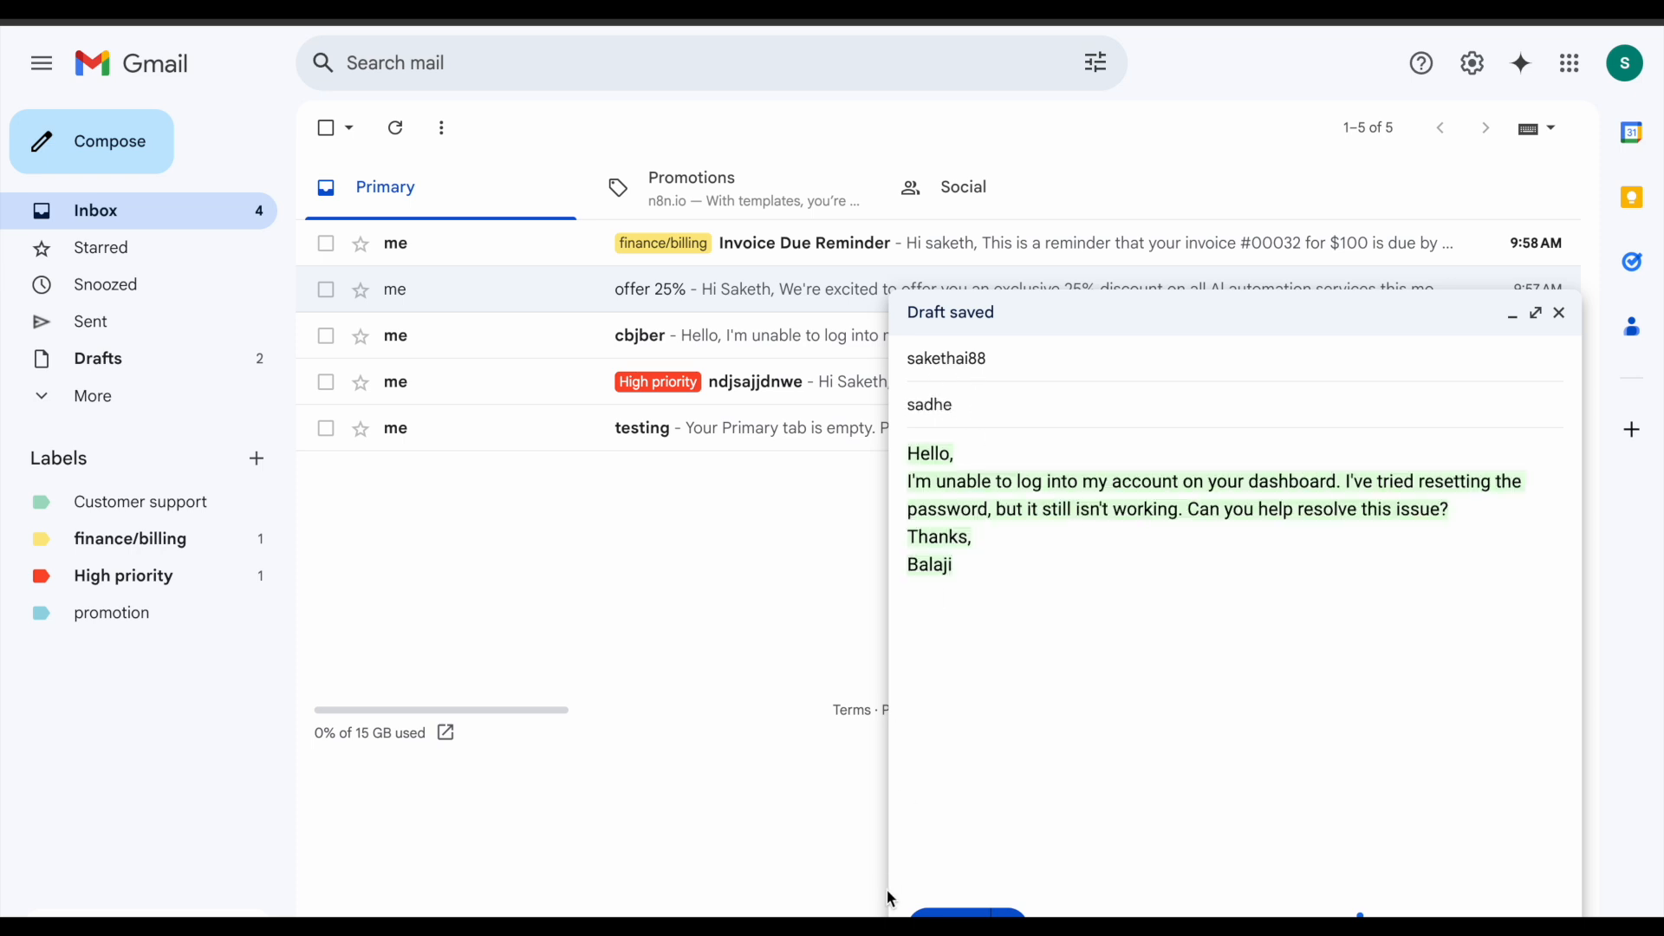
pyautogui.click(962, 912)
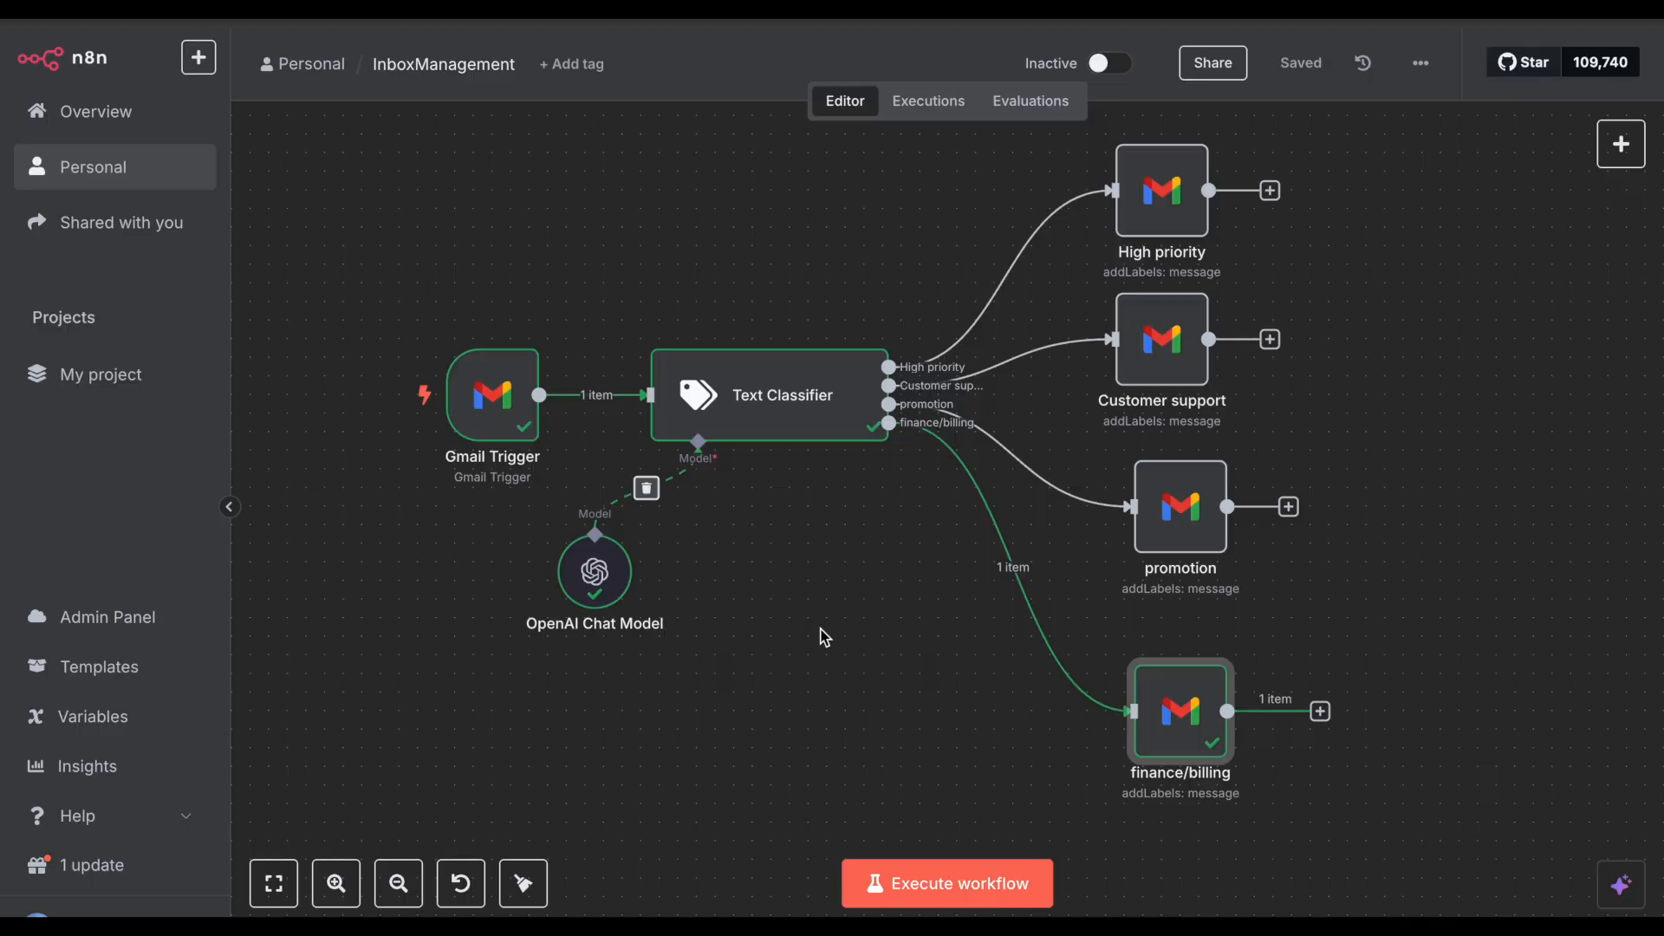
pyautogui.click(973, 871)
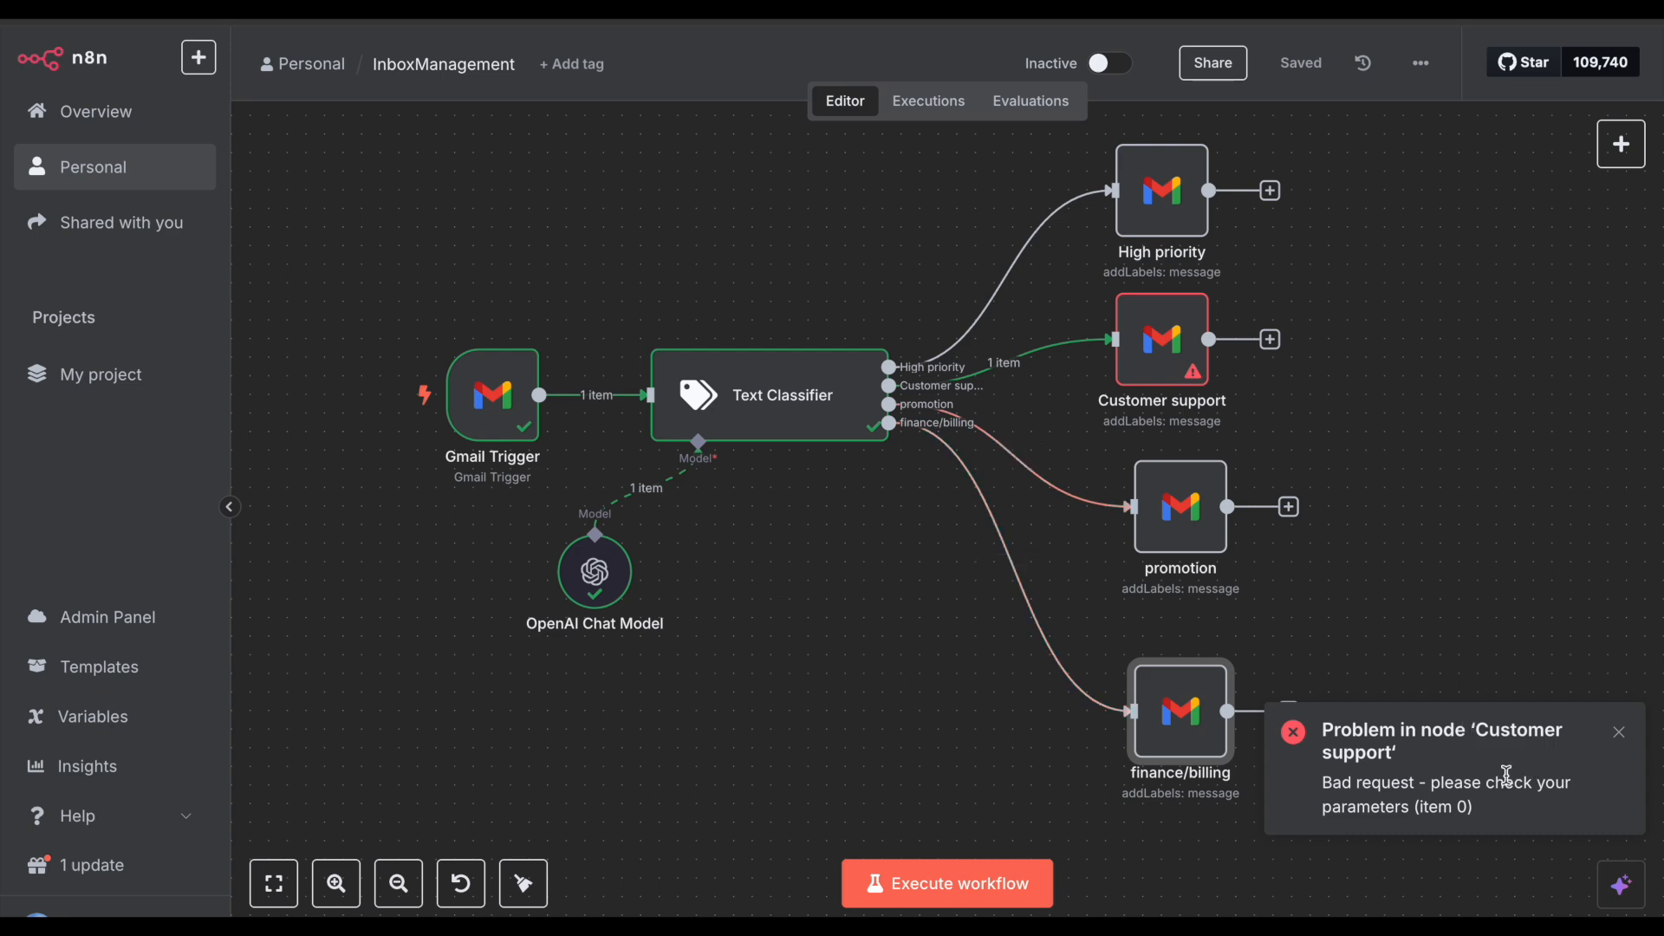
# Step: Remove the duplicated {{ $json.id }} from Customer support's Message ID and rerun the workflow
pyautogui.doubleClick(1160, 338)
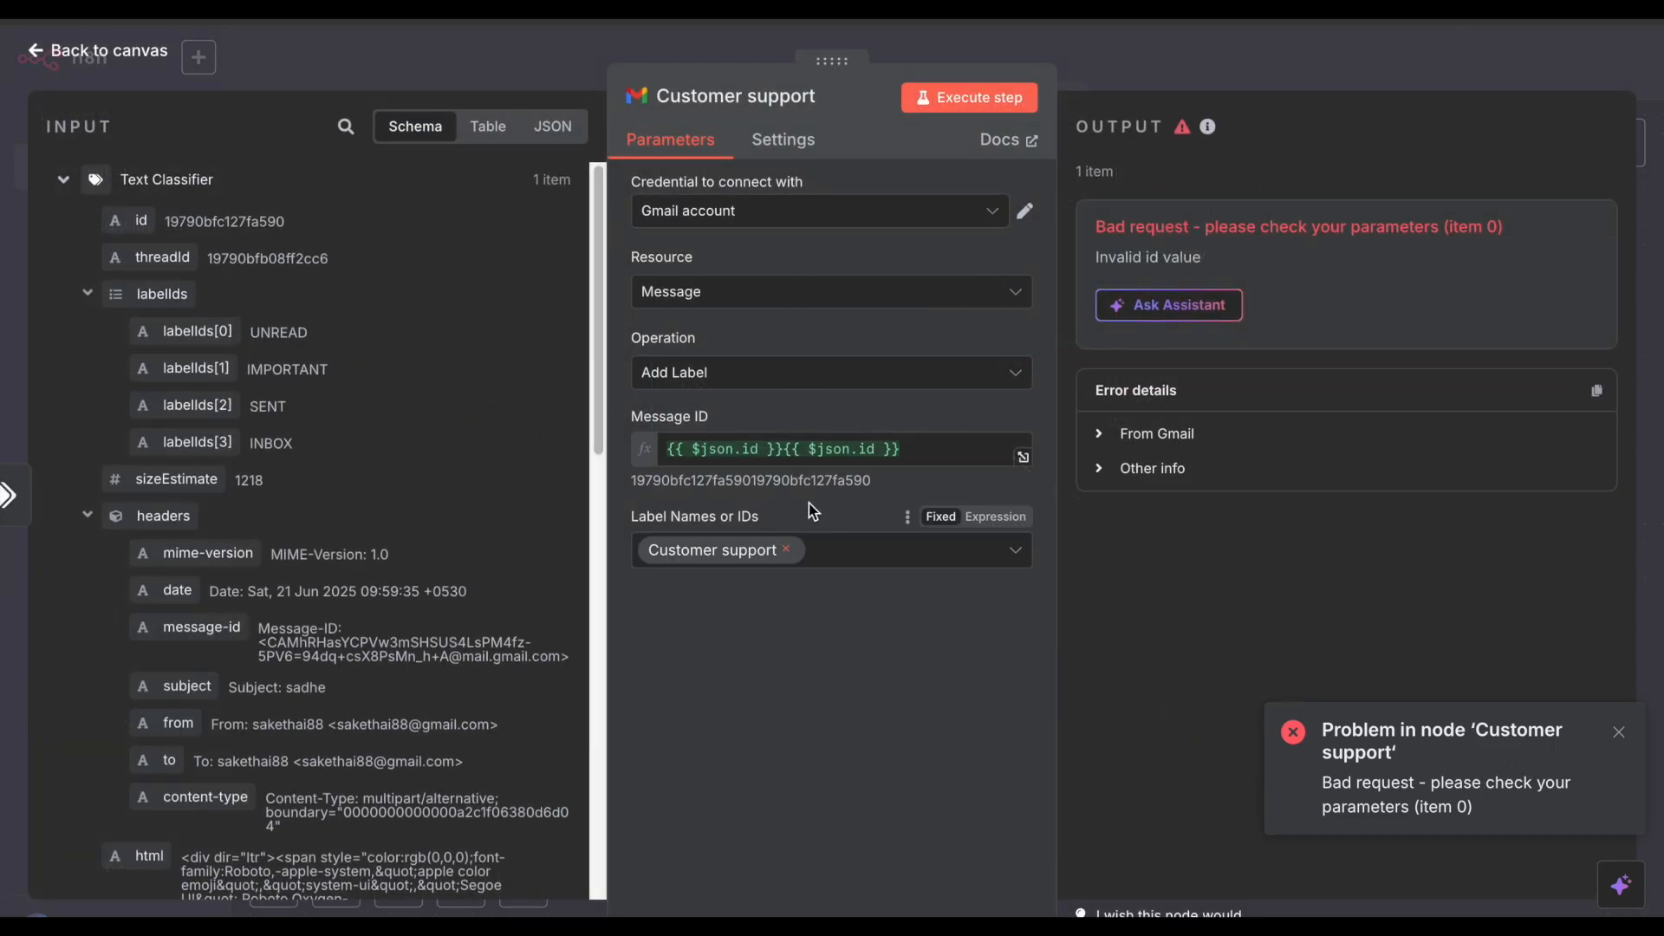
pyautogui.click(785, 448)
pyautogui.moveTo(785, 448); pyautogui.dragTo(654, 452)
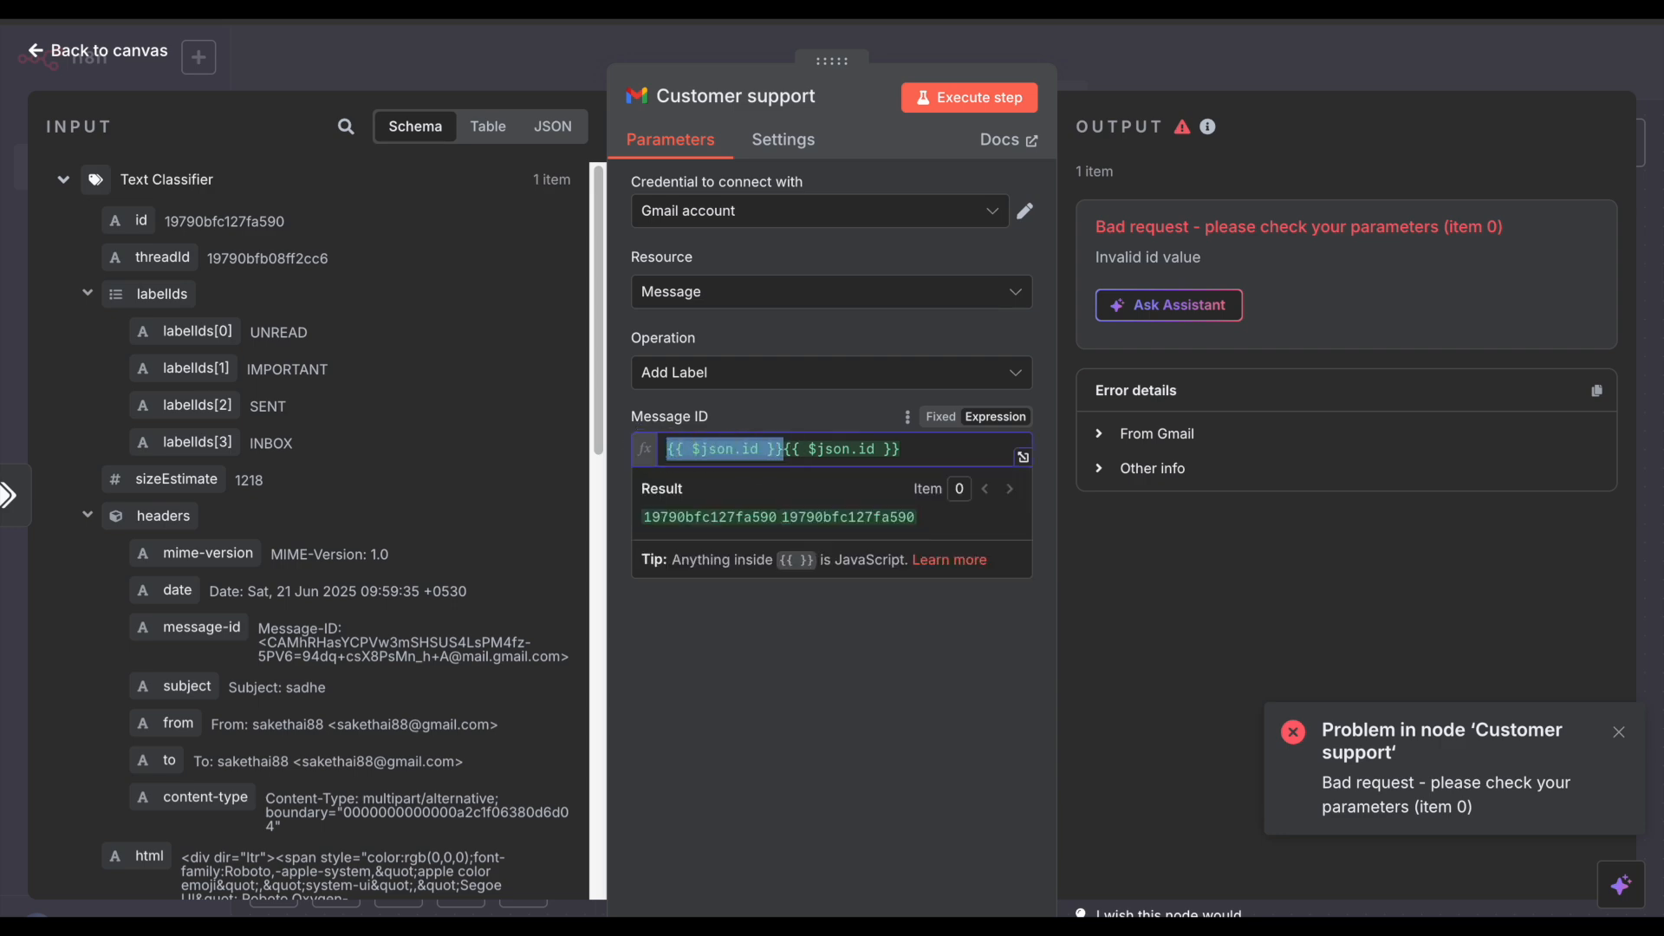
pyautogui.press('BackSpace')
pyautogui.click(1155, 59)
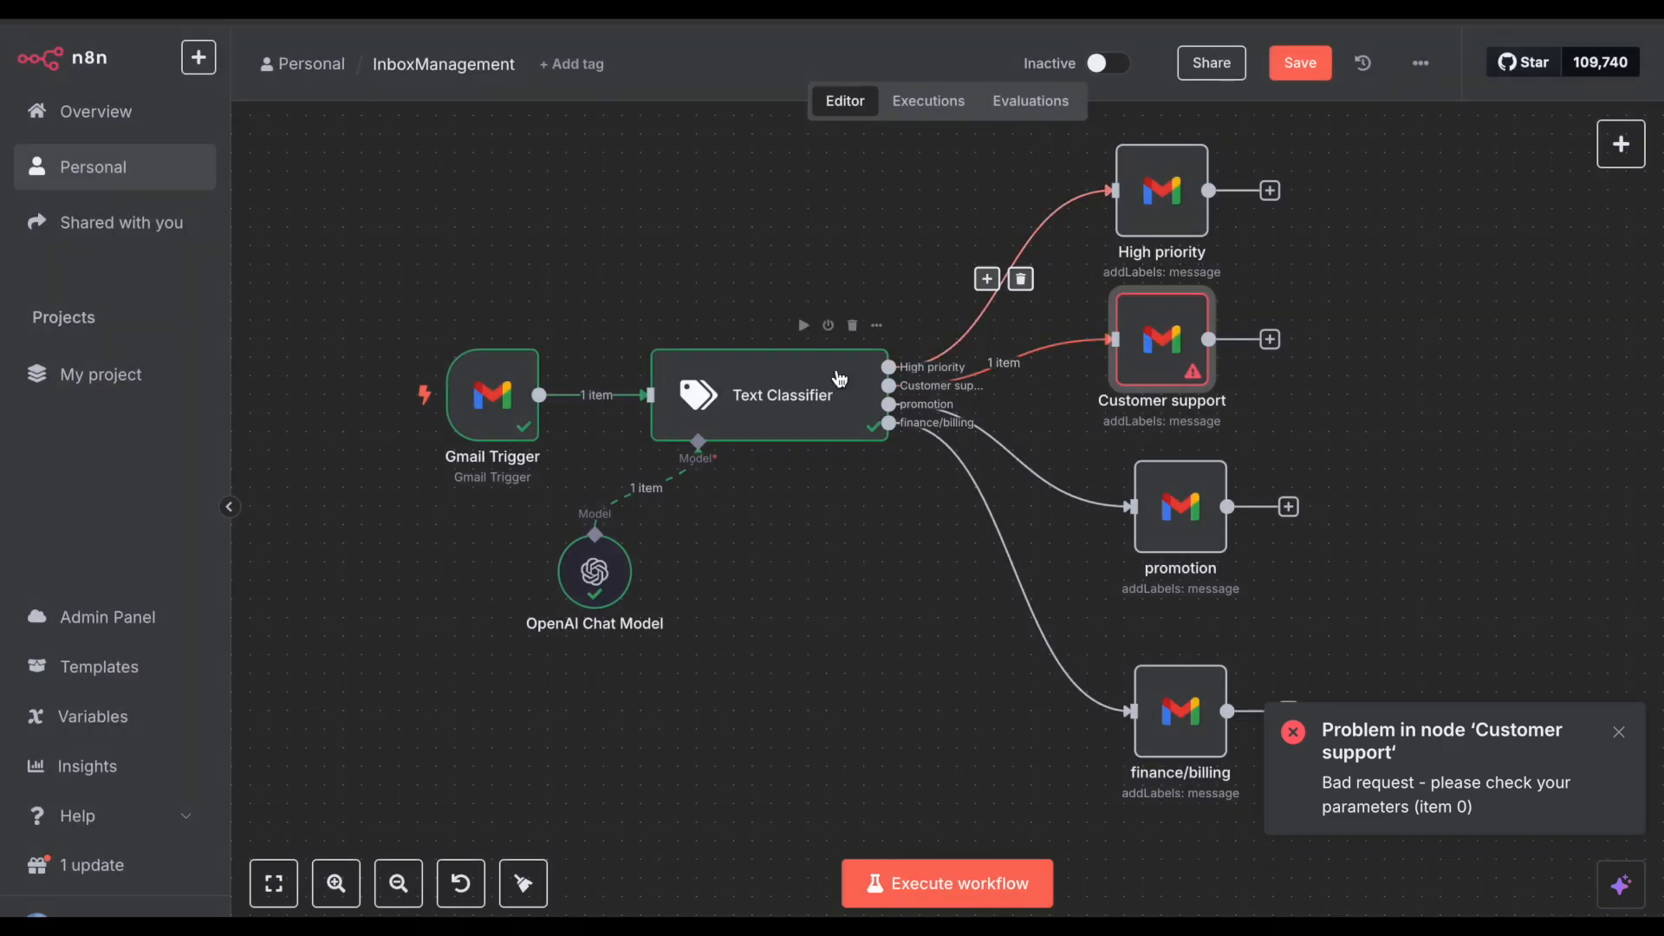
pyautogui.click(961, 879)
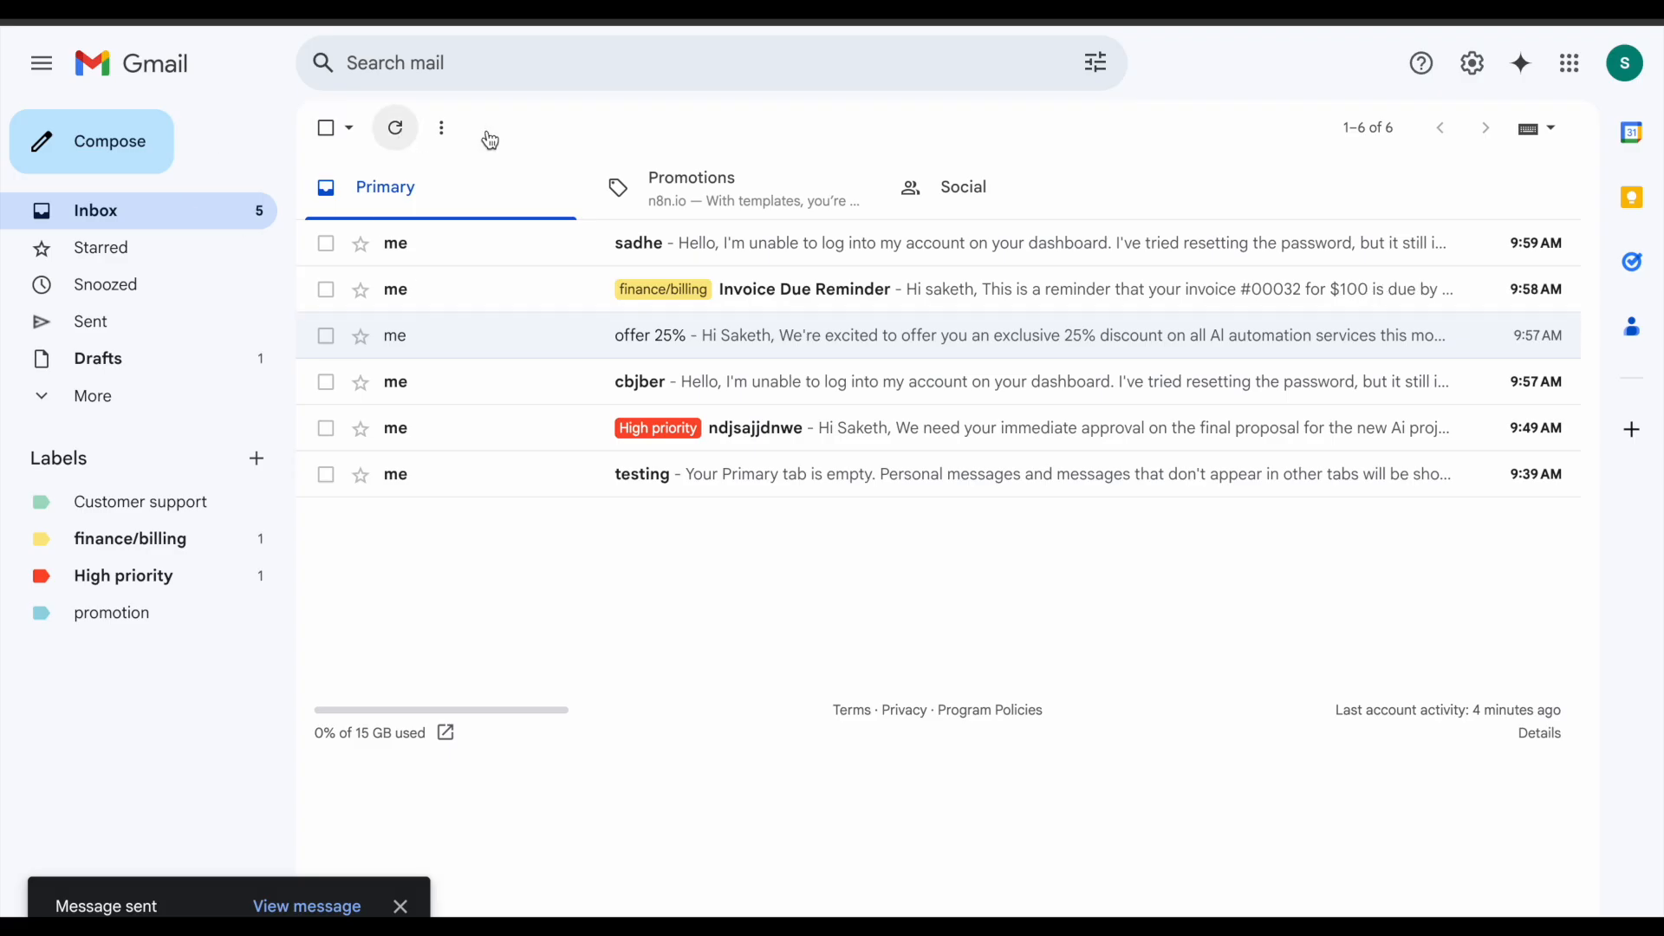
# Step: Refresh Gmail to confirm the sadhe email's Customer support label, then address a new email to yourself
pyautogui.click(415, 134)
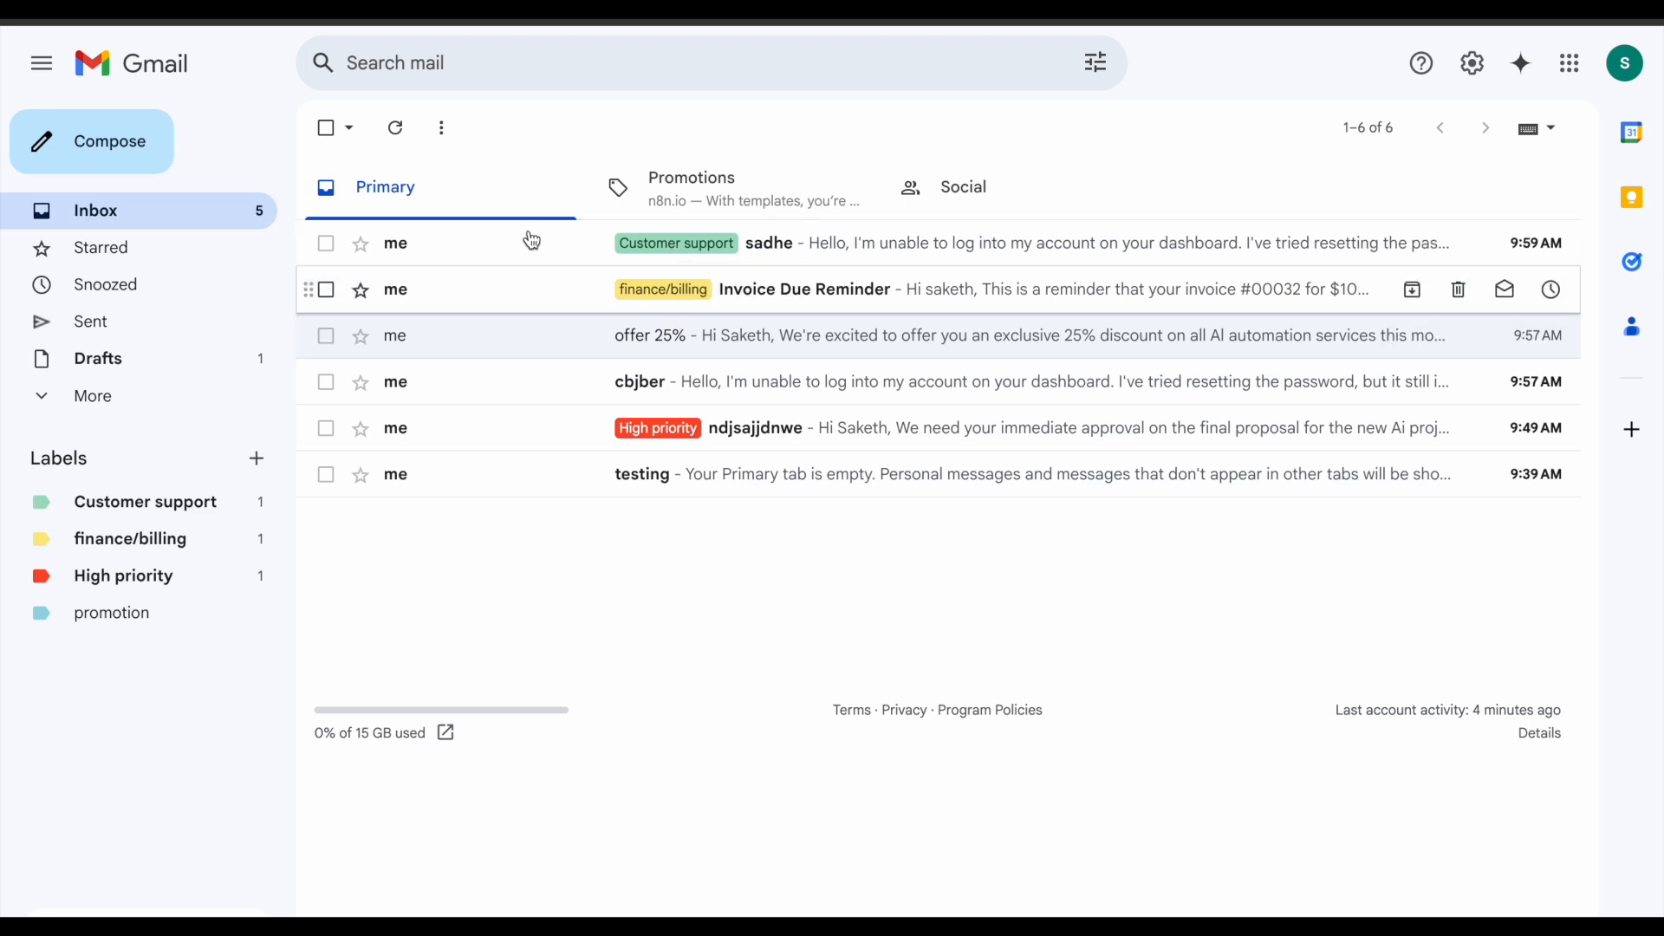
pyautogui.click(91, 141)
pyautogui.write('saketha')
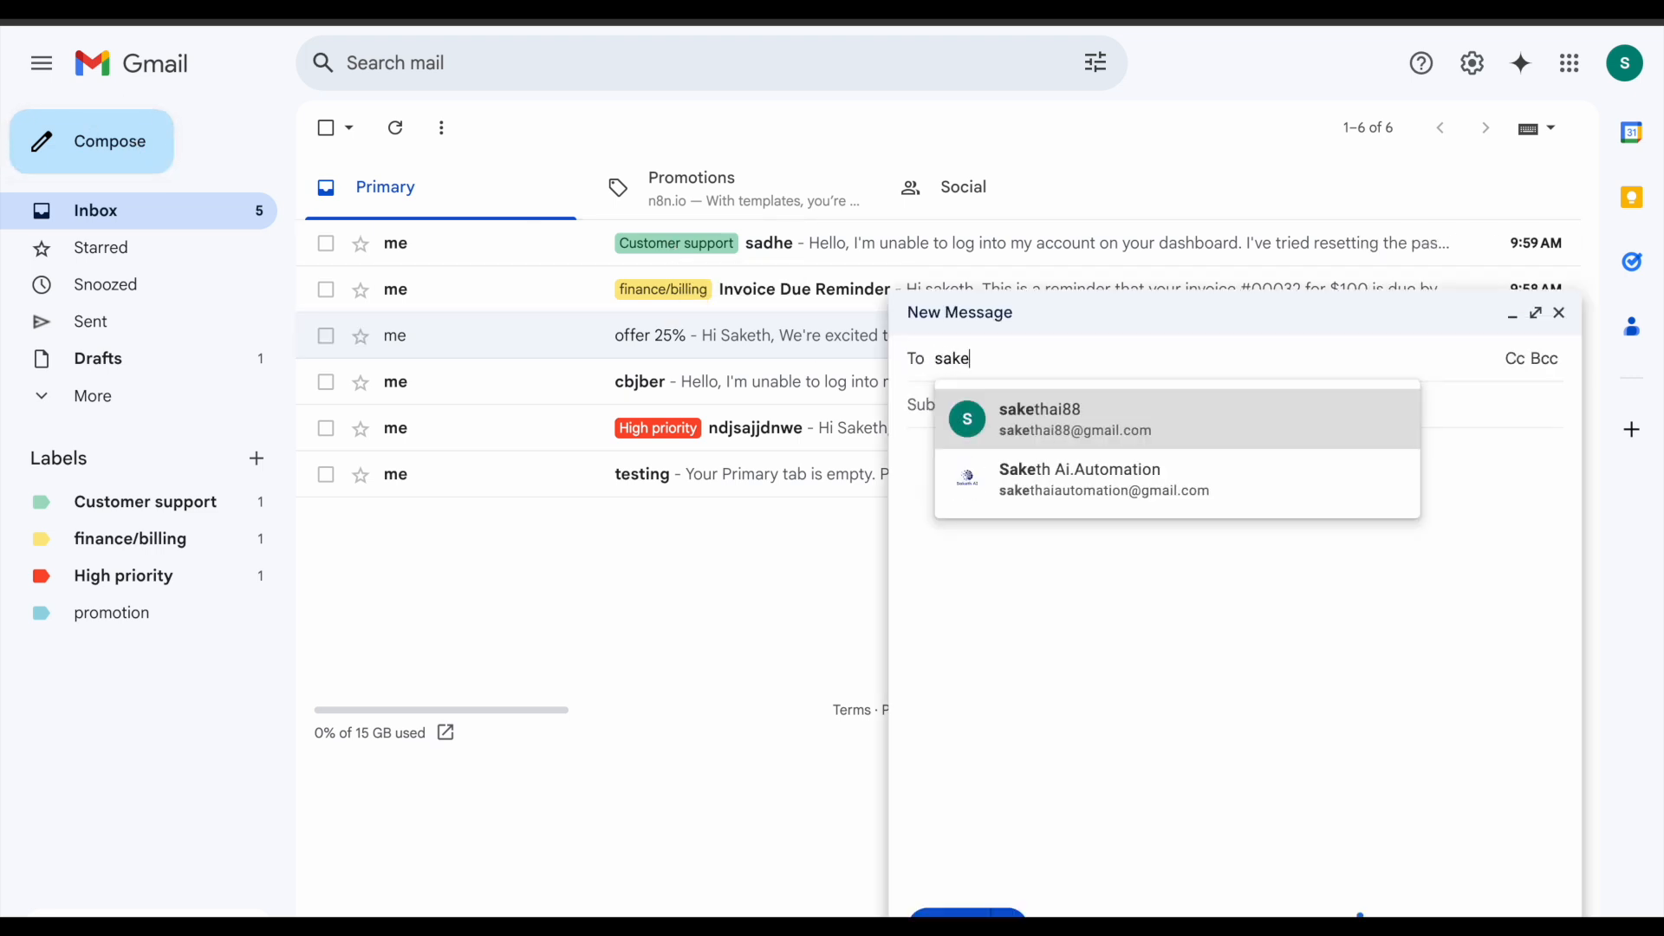
pyautogui.press('Return')
# Step: Paste the discount offer as the body, use '25 % discount on all products!' as subject, and send
pyautogui.click(1026, 505)
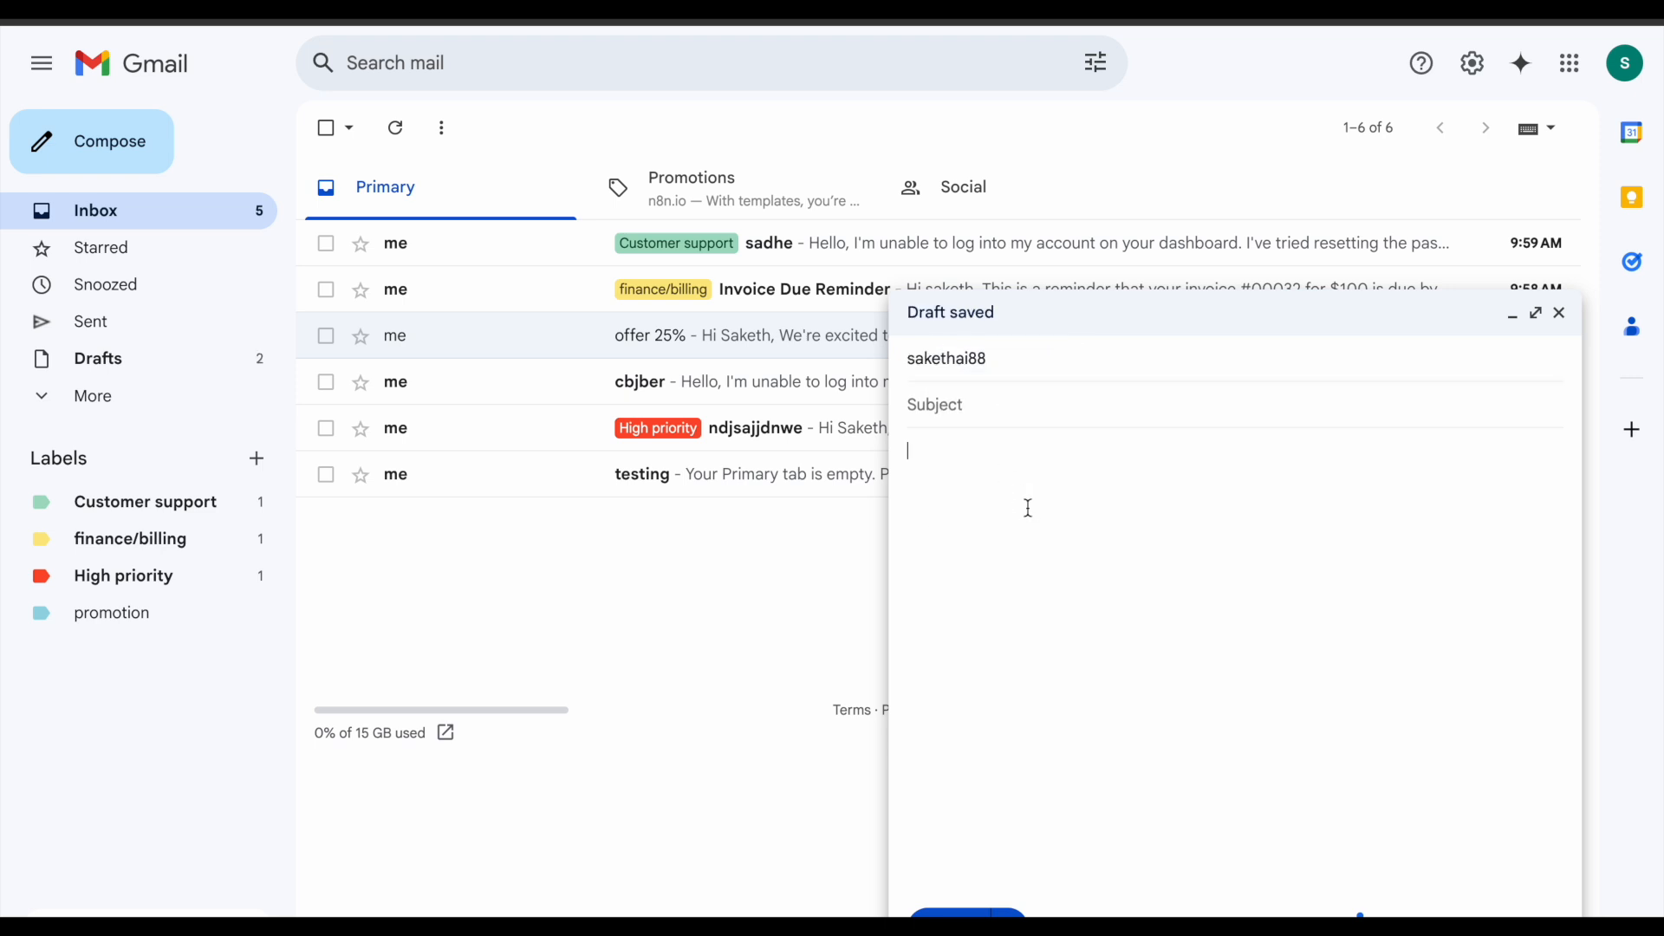
pyautogui.write("Hi Saketh, We're excited to offer you an exclusive 25% discount on all AI automation services this month! Don't miss out on this limited-time offer-unlock your business's potential with our cutting-edge tools.  Best regards, team")
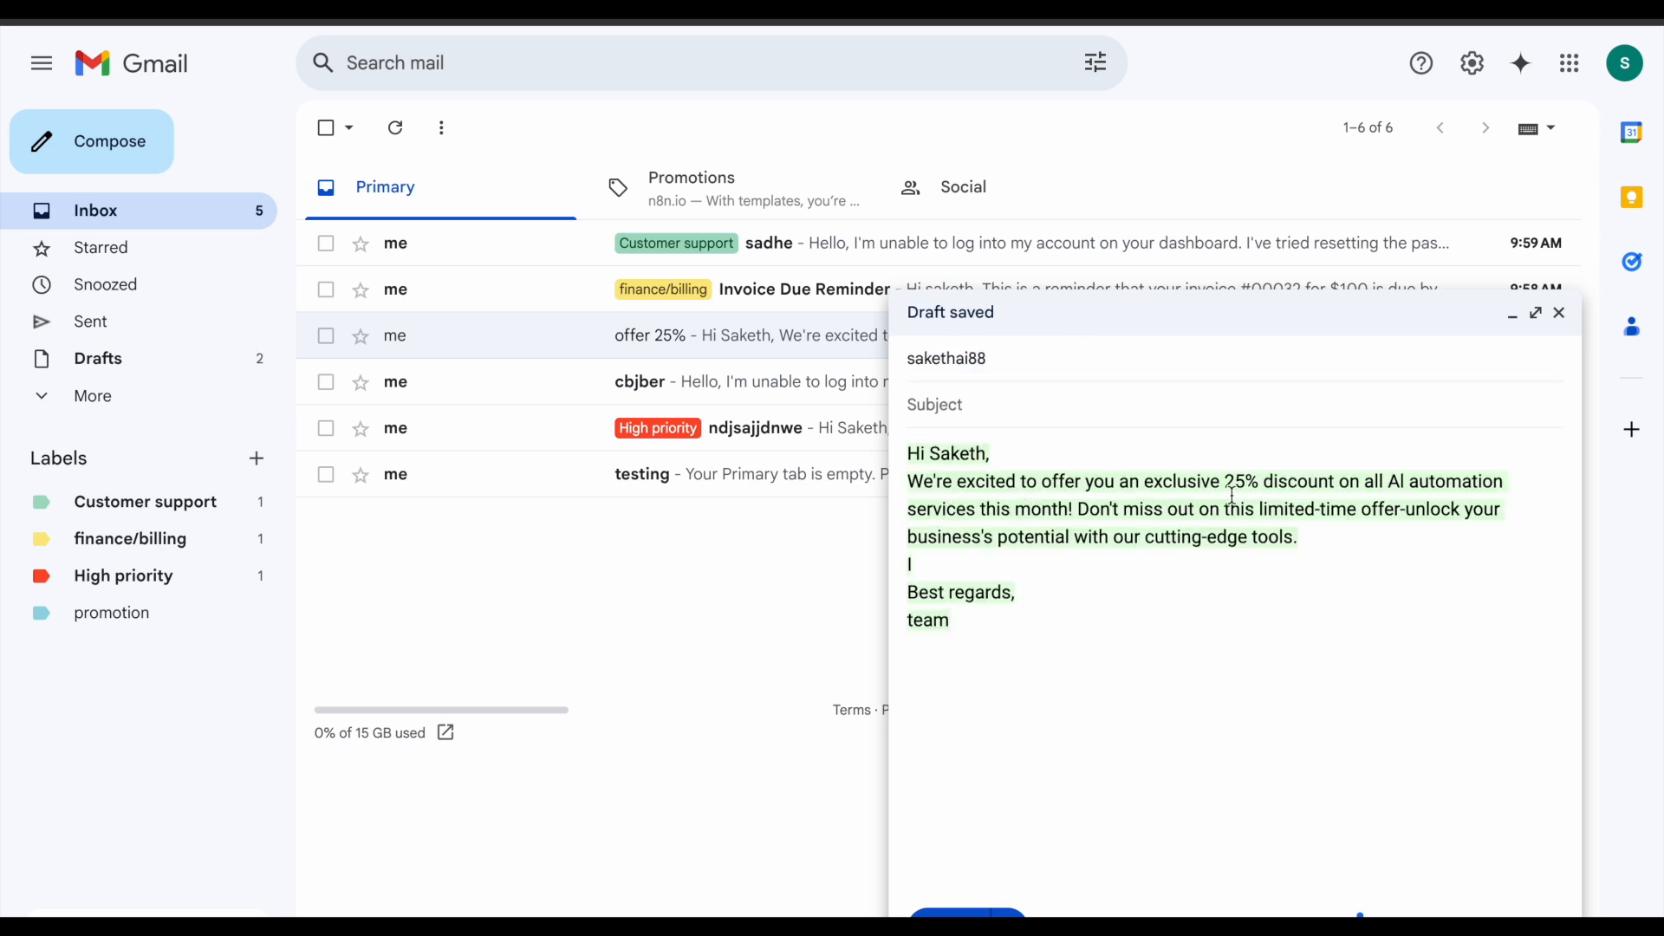
pyautogui.moveTo(1227, 487); pyautogui.dragTo(1274, 482)
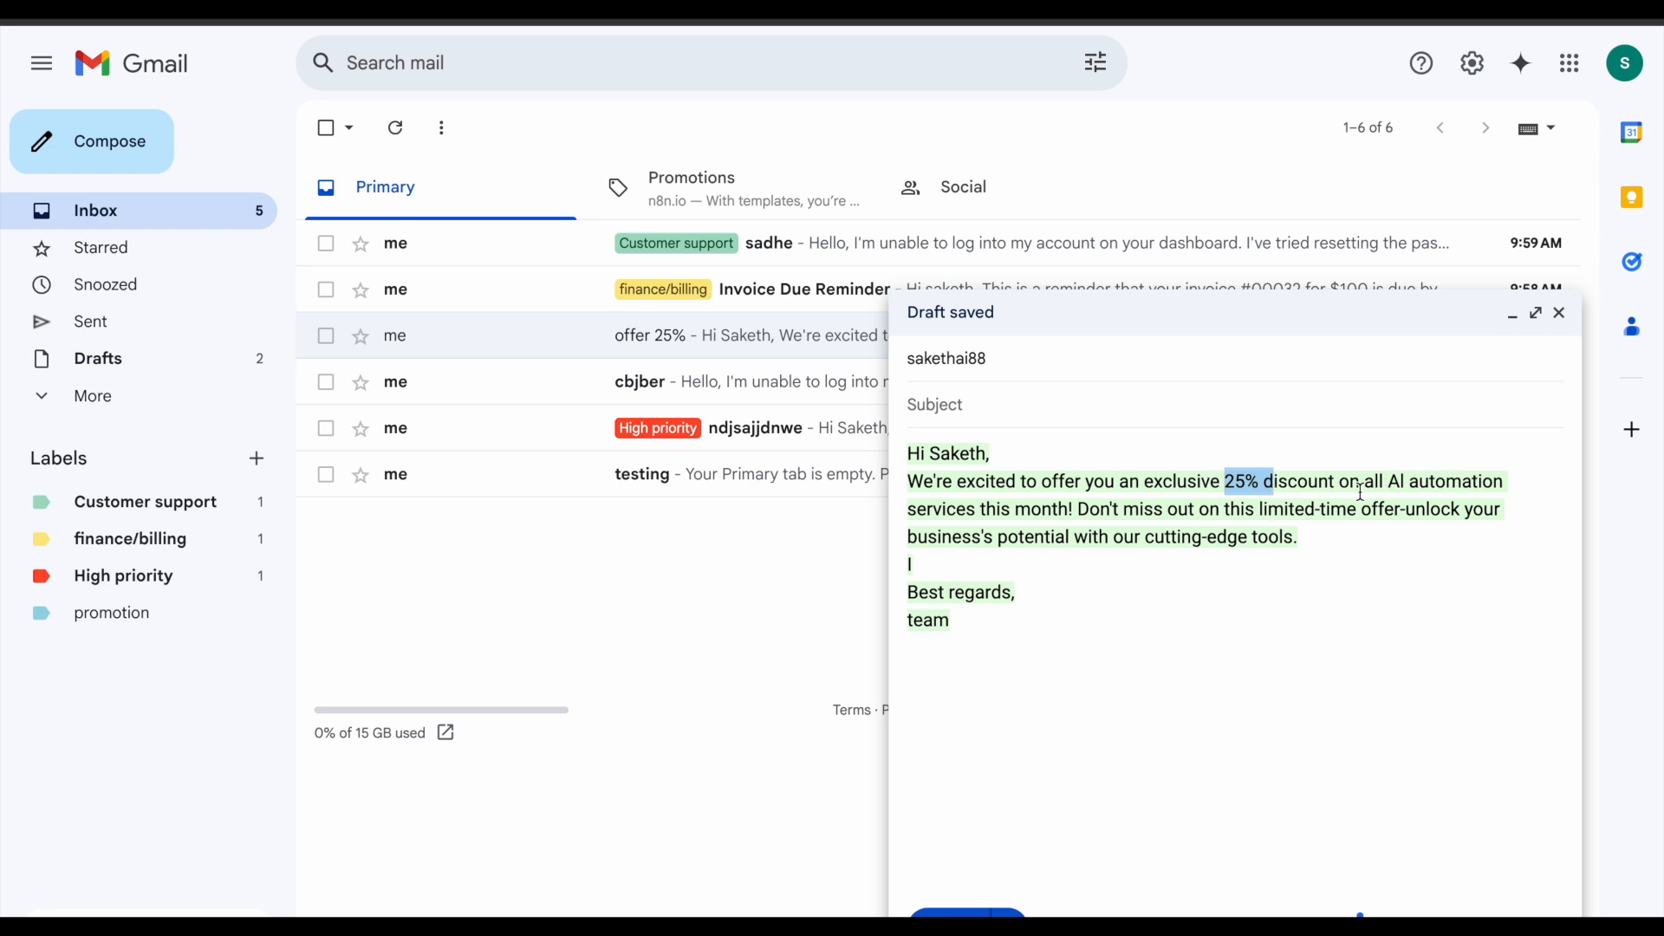
pyautogui.click(980, 400)
pyautogui.write('25 % discount on all products!')
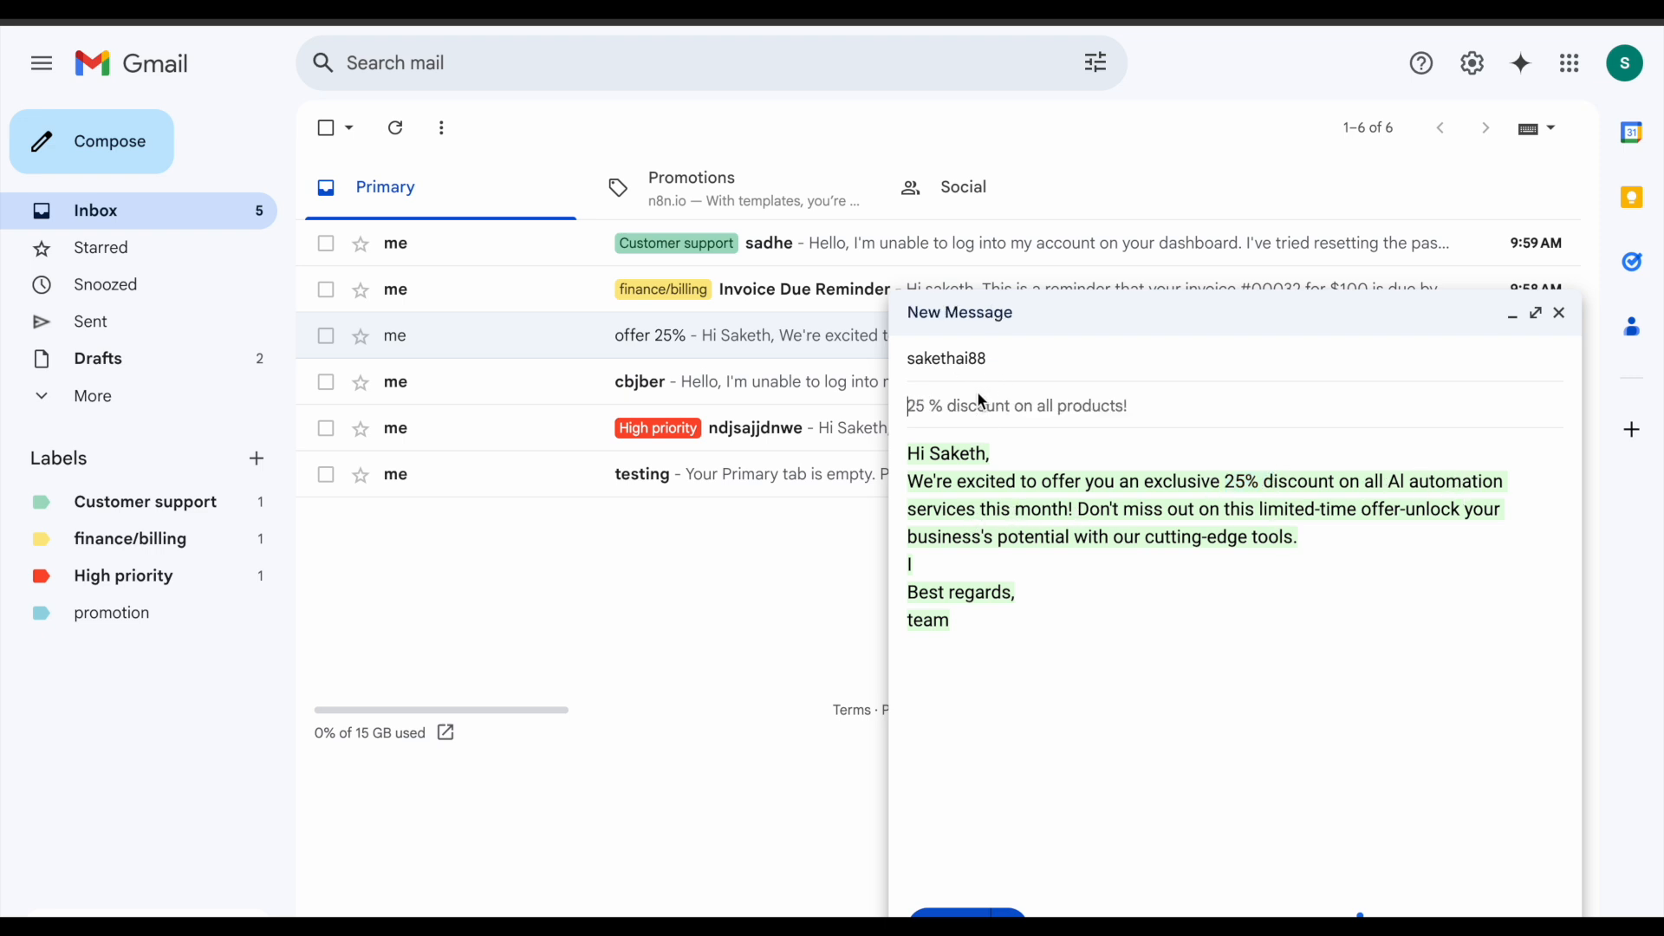
pyautogui.hotkey('ctrl', 'Return')
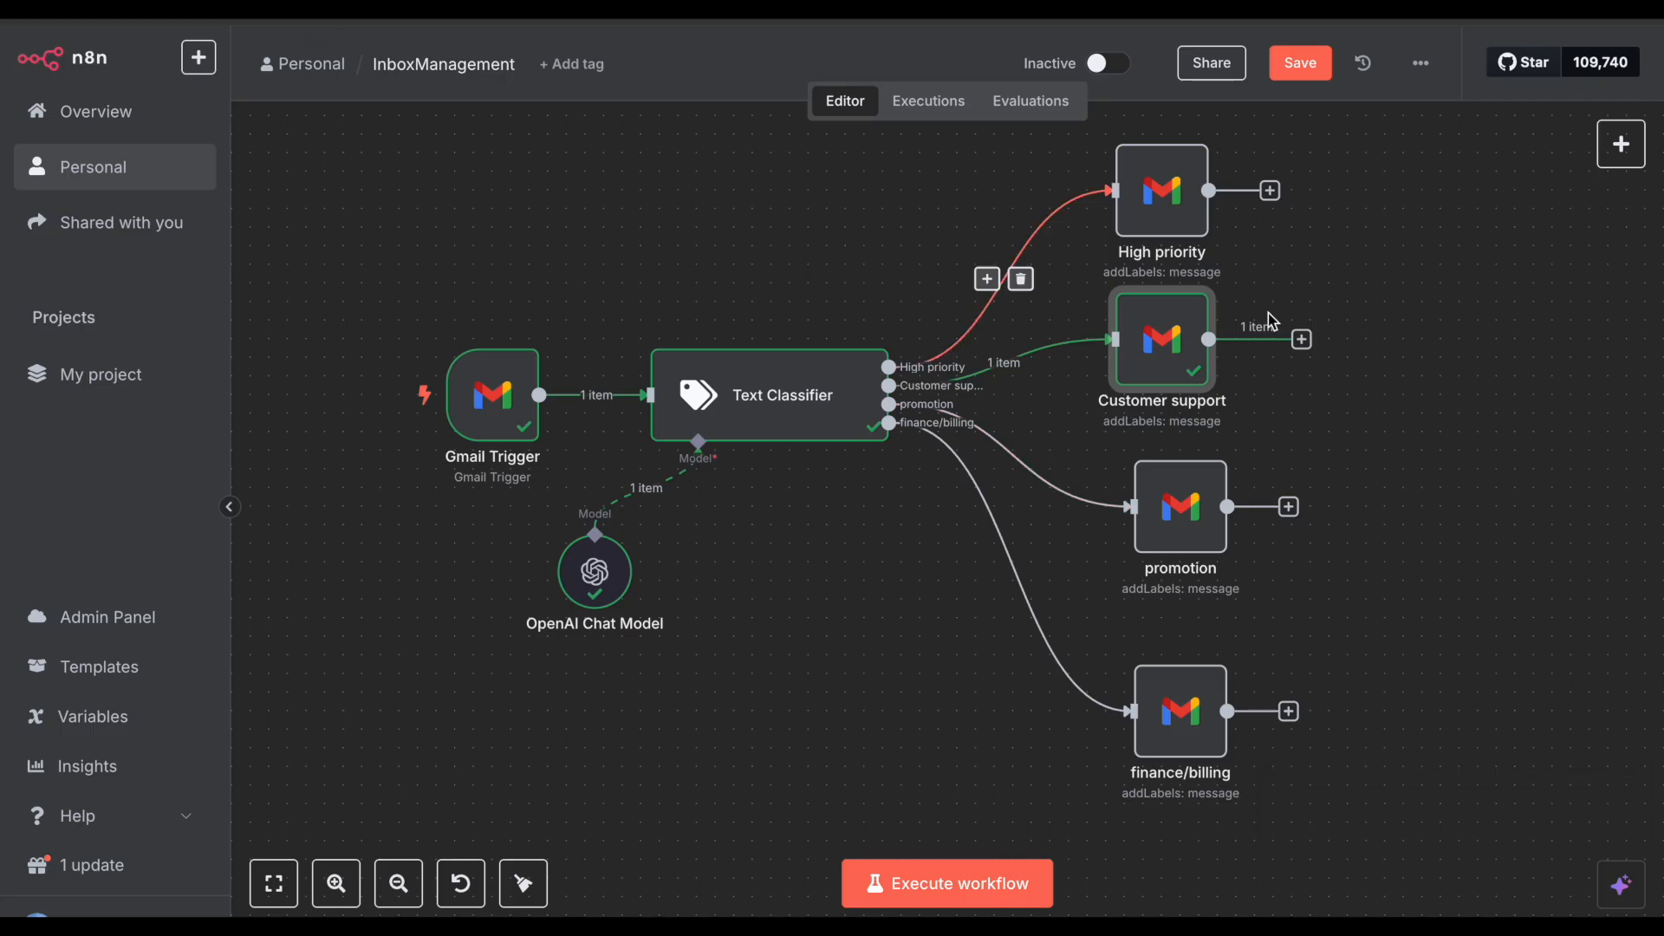
# Step: Execute the InboxManagement workflow so the discount email goes through the promotion branch
pyautogui.click(924, 888)
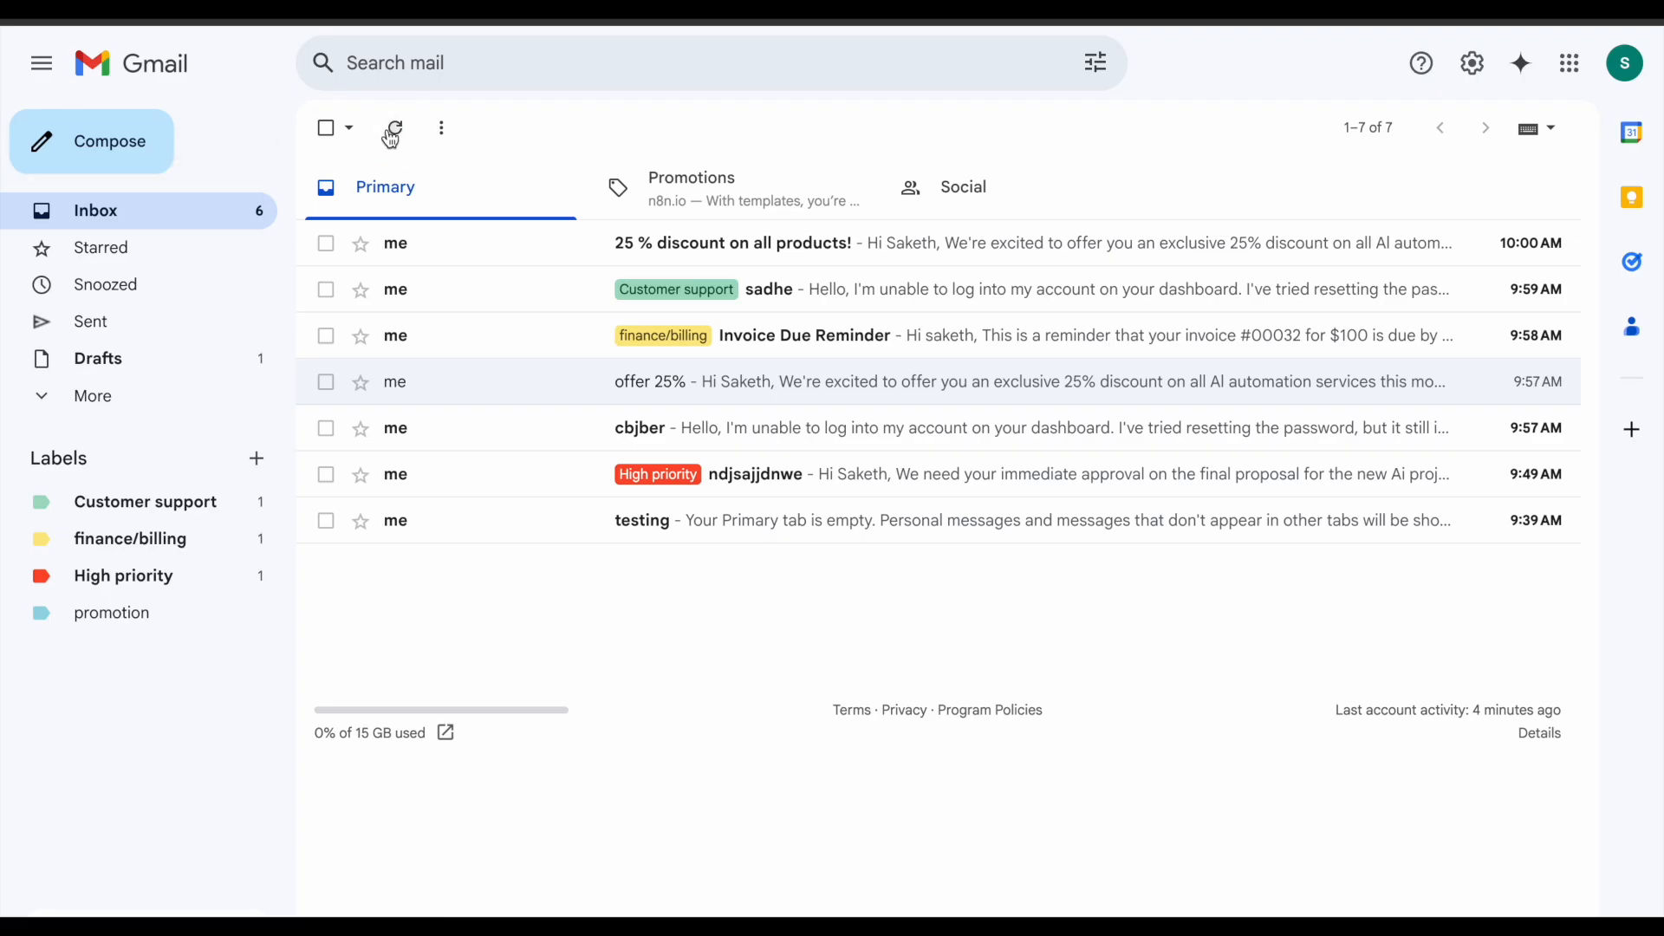
# Step: Refresh the inbox to confirm the discount email's promotion label, then switch tabs
pyautogui.click(392, 135)
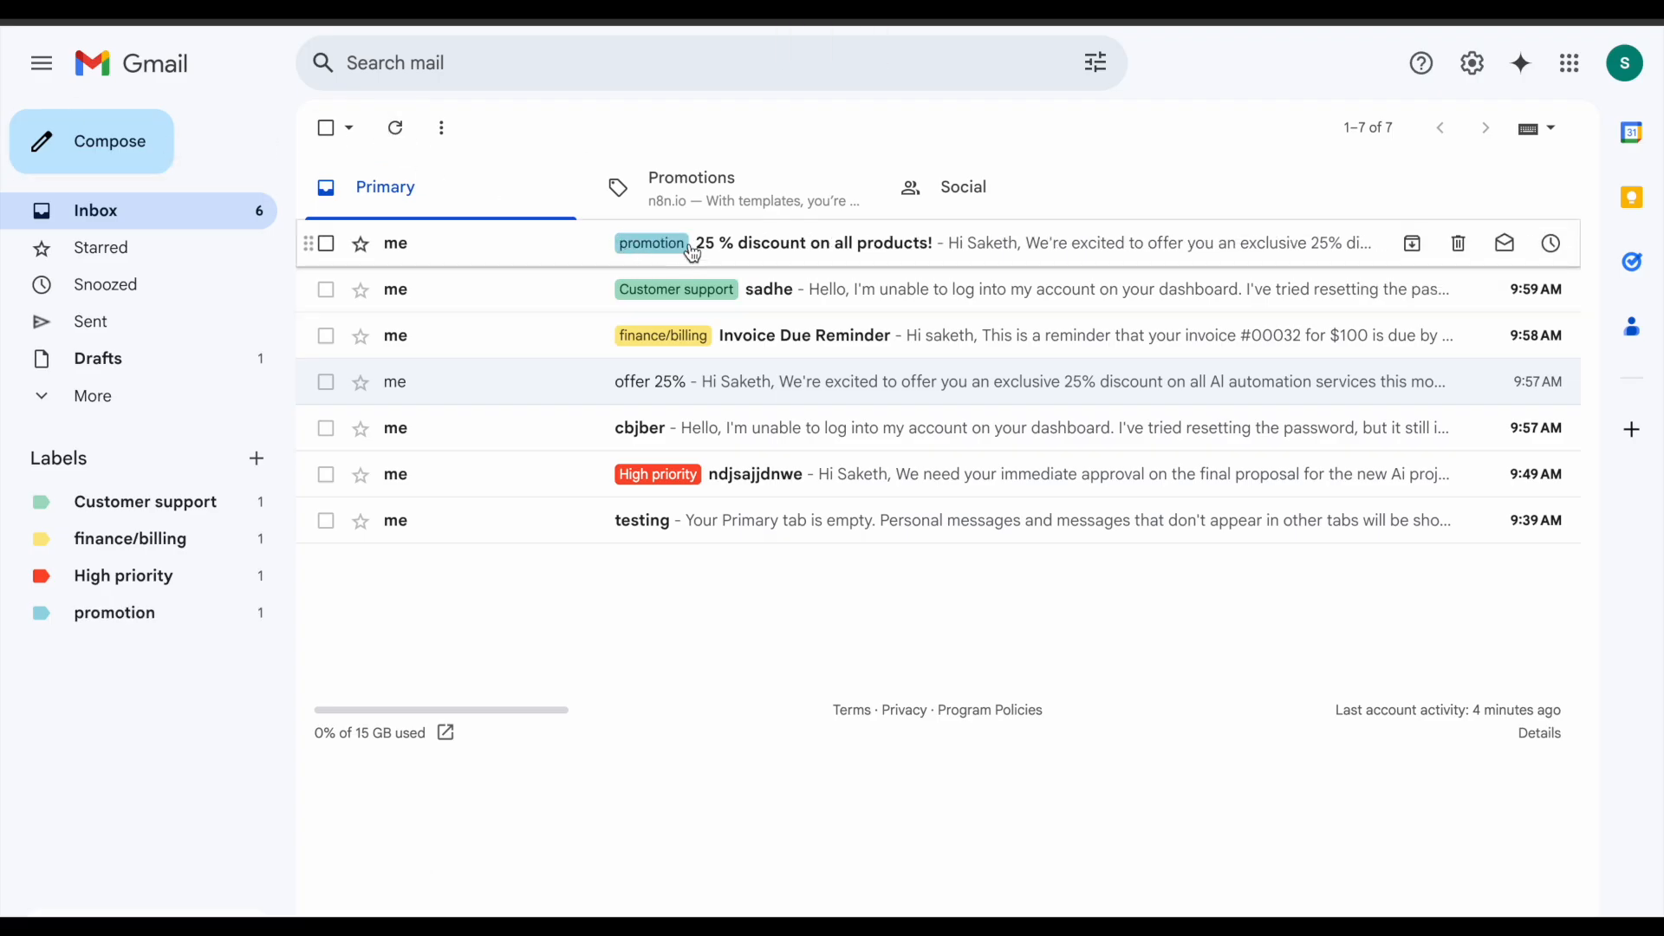
pyautogui.click(234, 13)
pyautogui.moveTo(1014, 360)
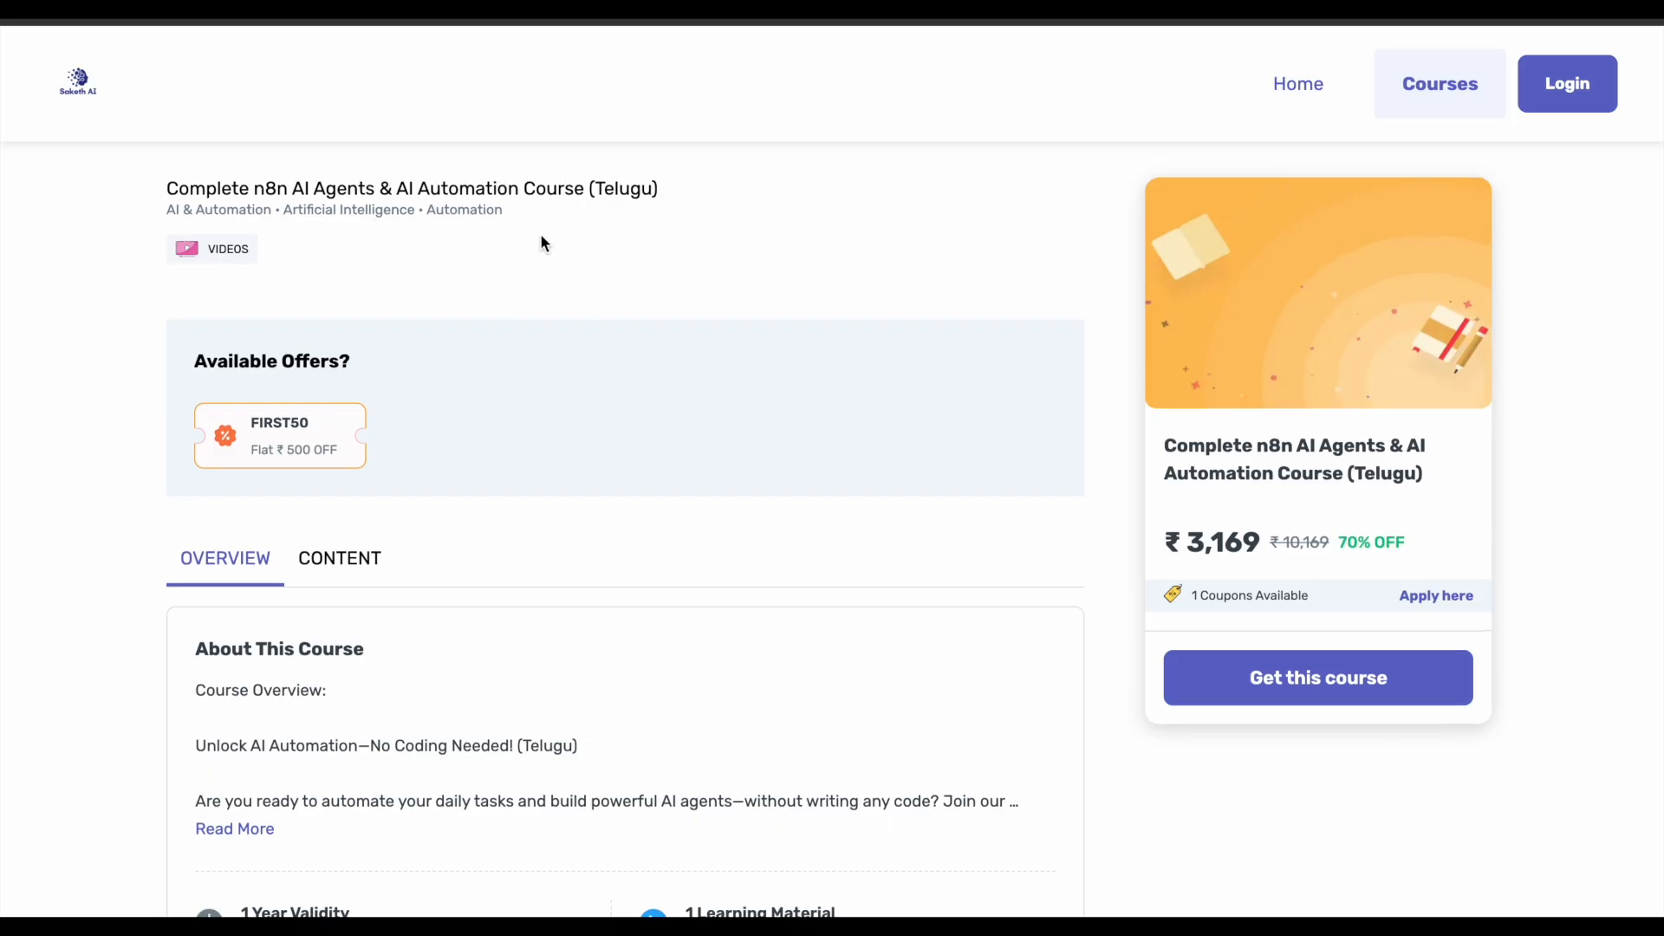
# Step: Browse the n8n course page's ₹3,169 offer, its CONTENT module list, and the OVERVIEW section
pyautogui.scroll(-1, 542, 240)
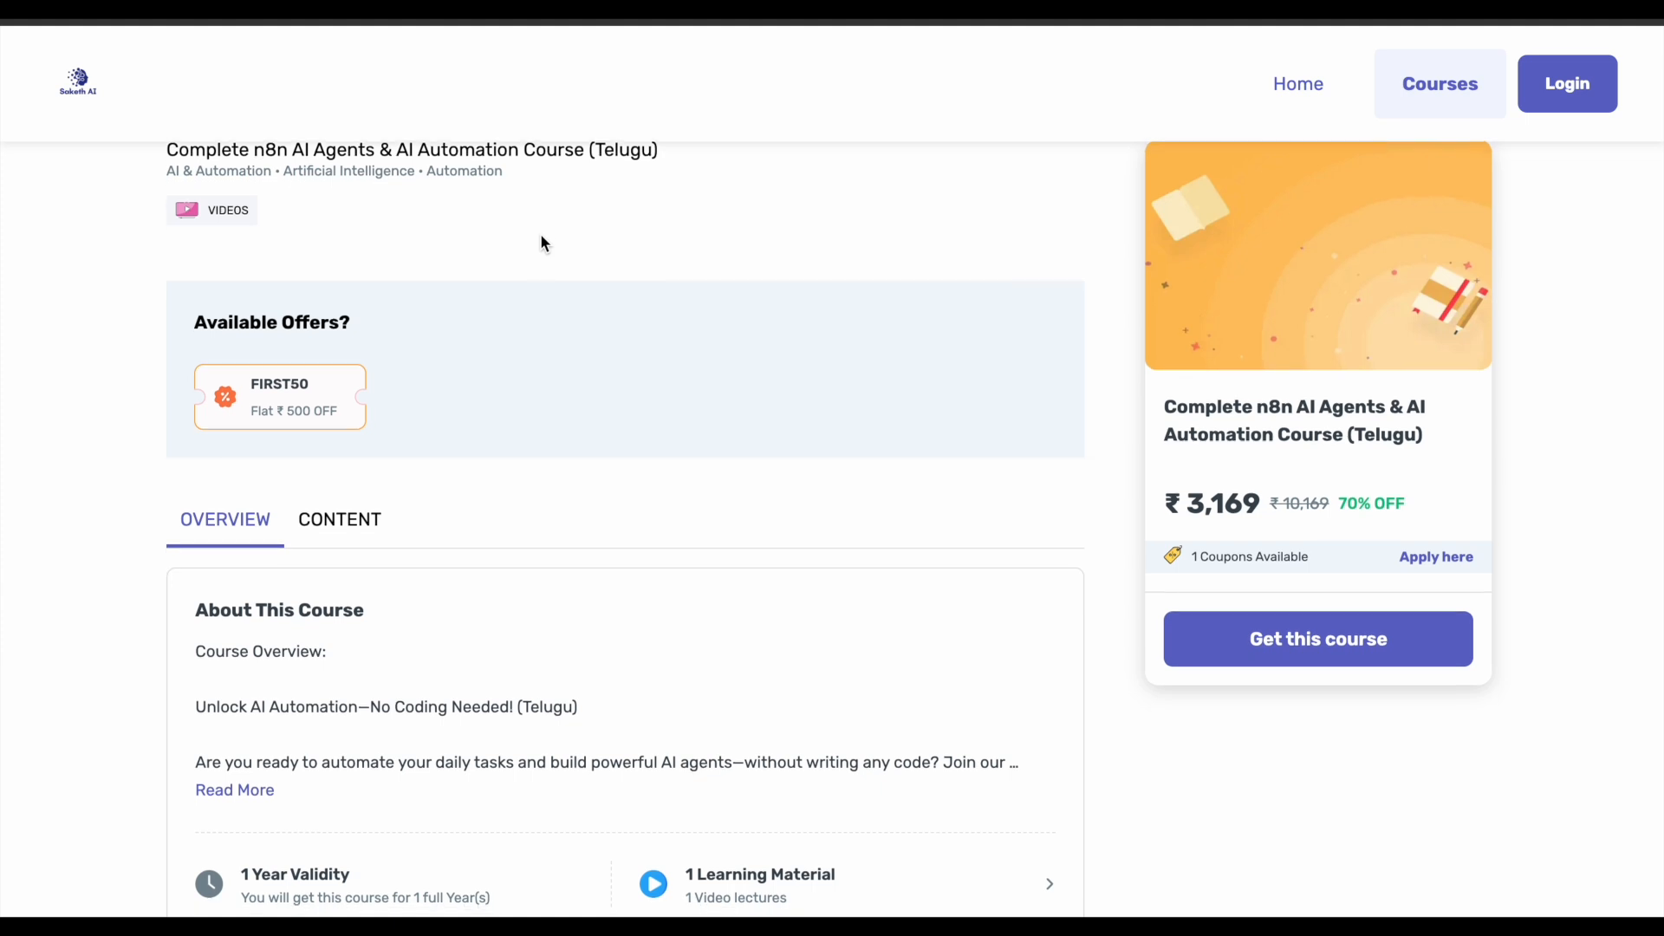
pyautogui.scroll(-3, 502, 524)
pyautogui.scroll(3, 729, 373)
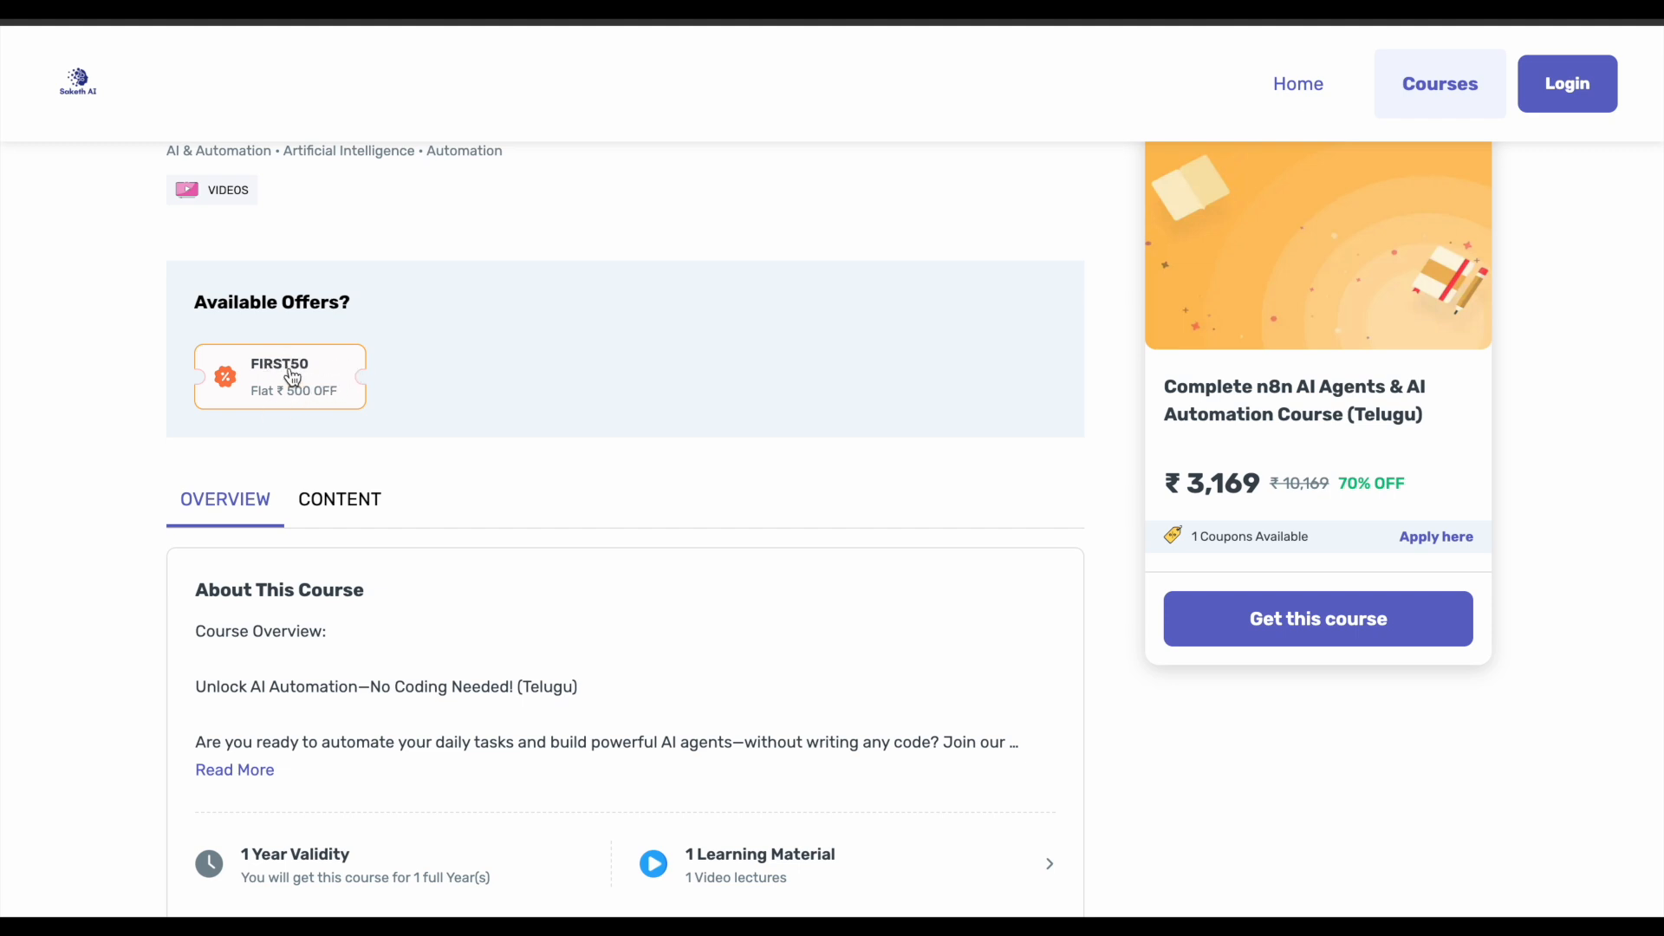
pyautogui.scroll(-5, 540, 413)
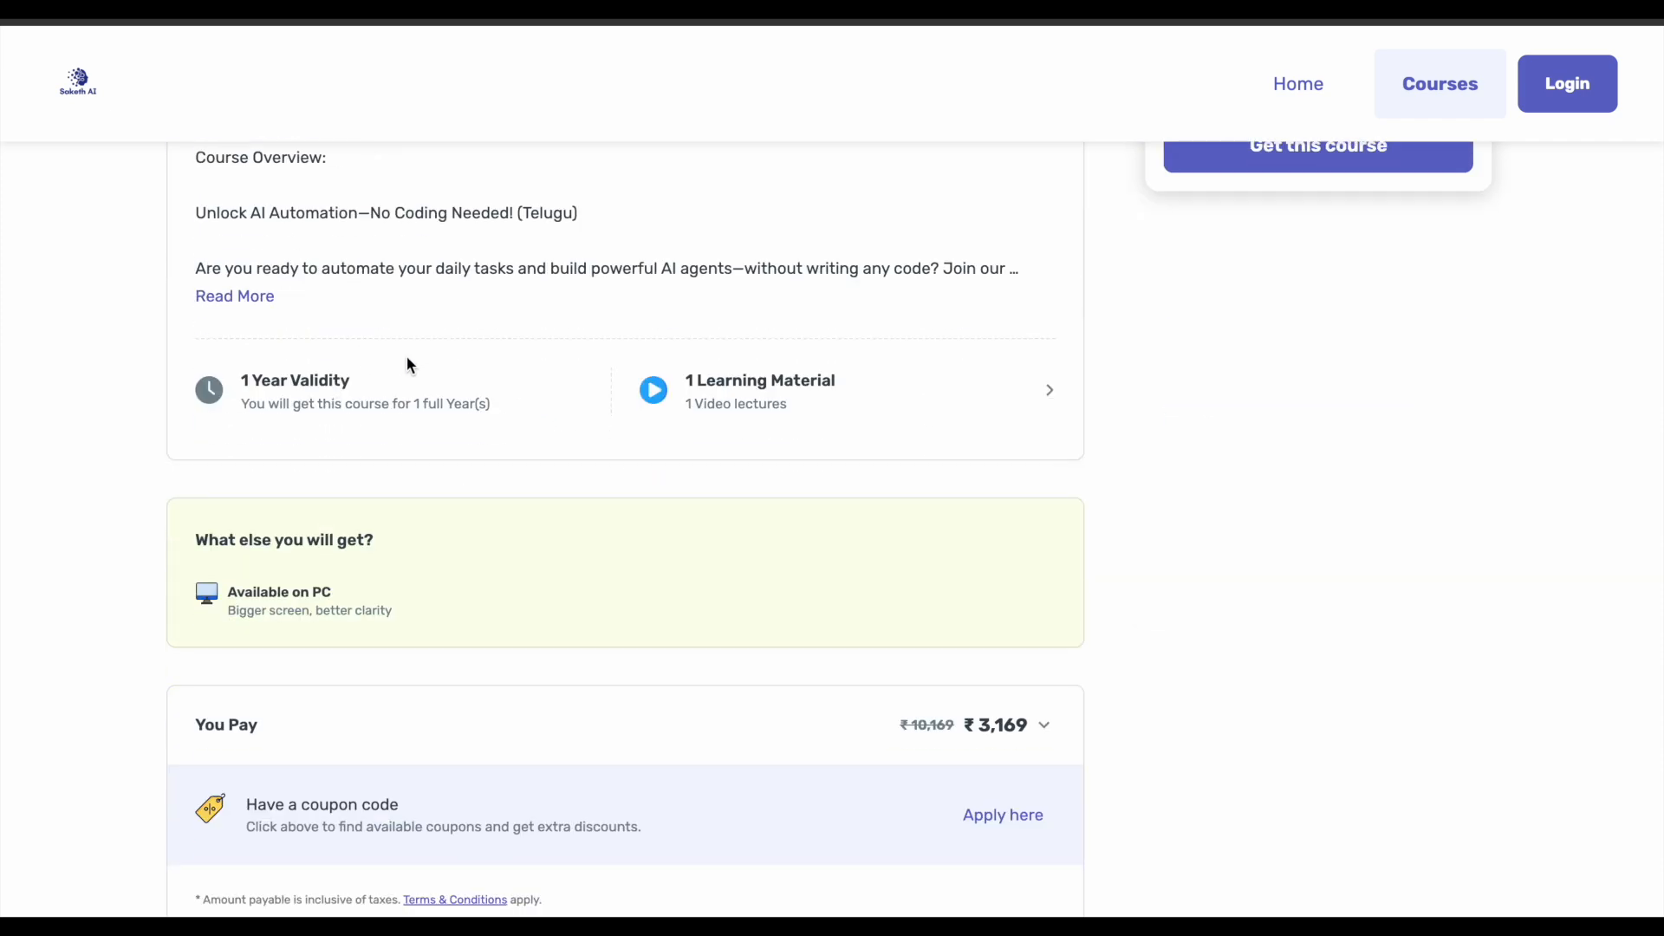
pyautogui.scroll(7, 408, 362)
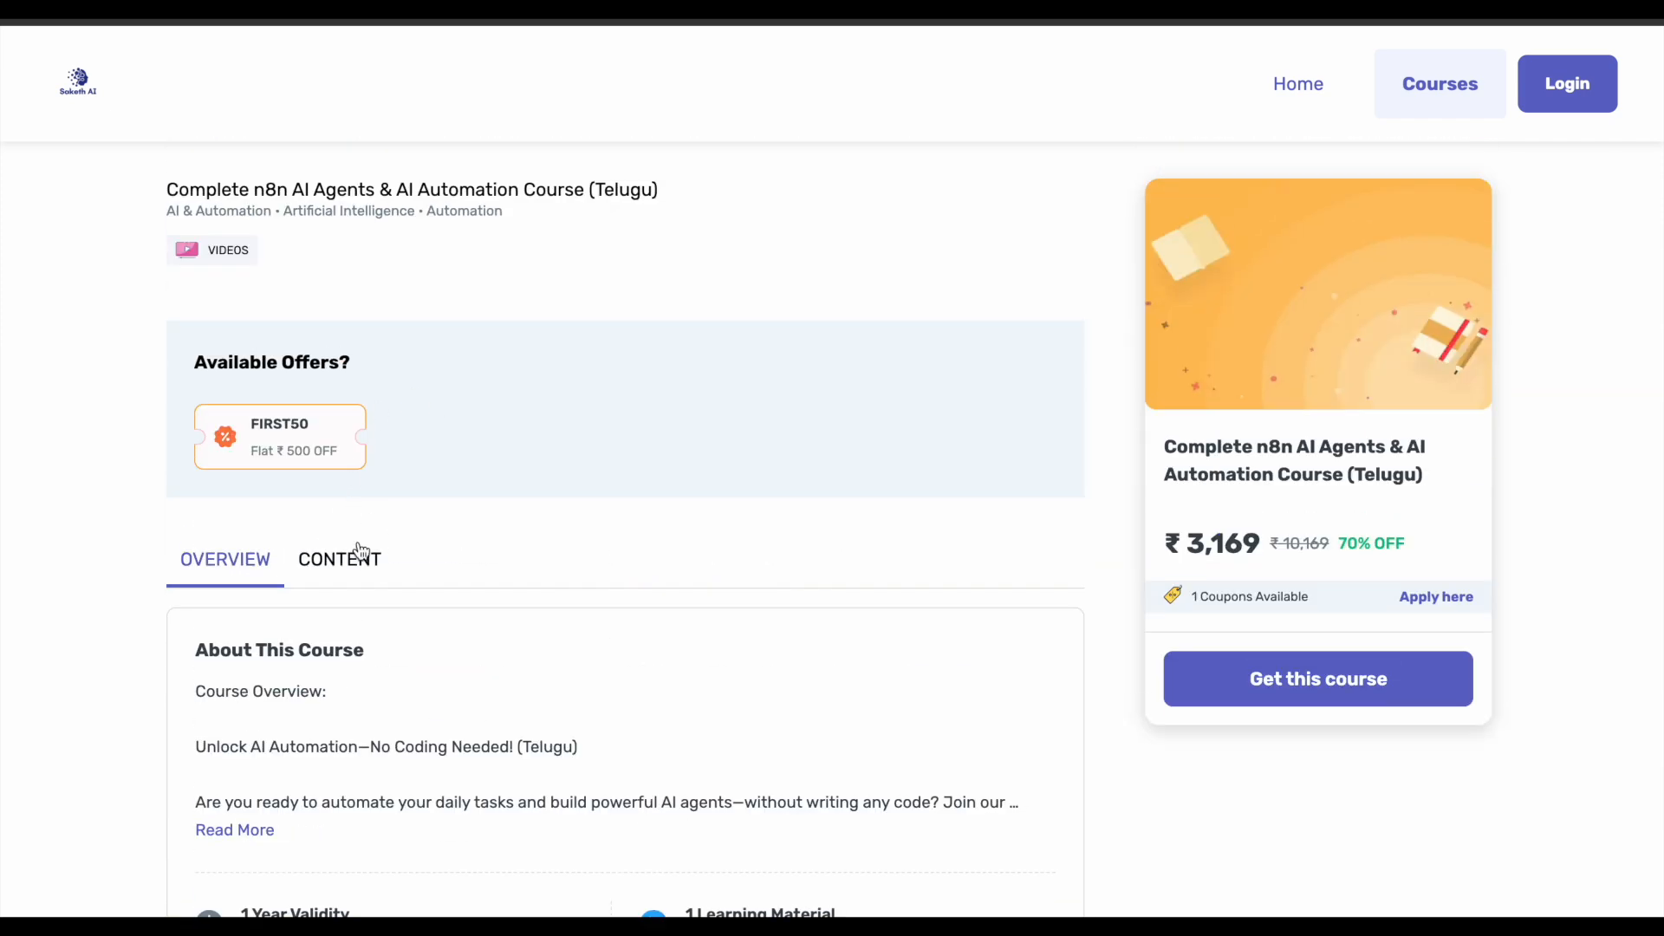
pyautogui.click(363, 554)
pyautogui.scroll(-1, 401, 555)
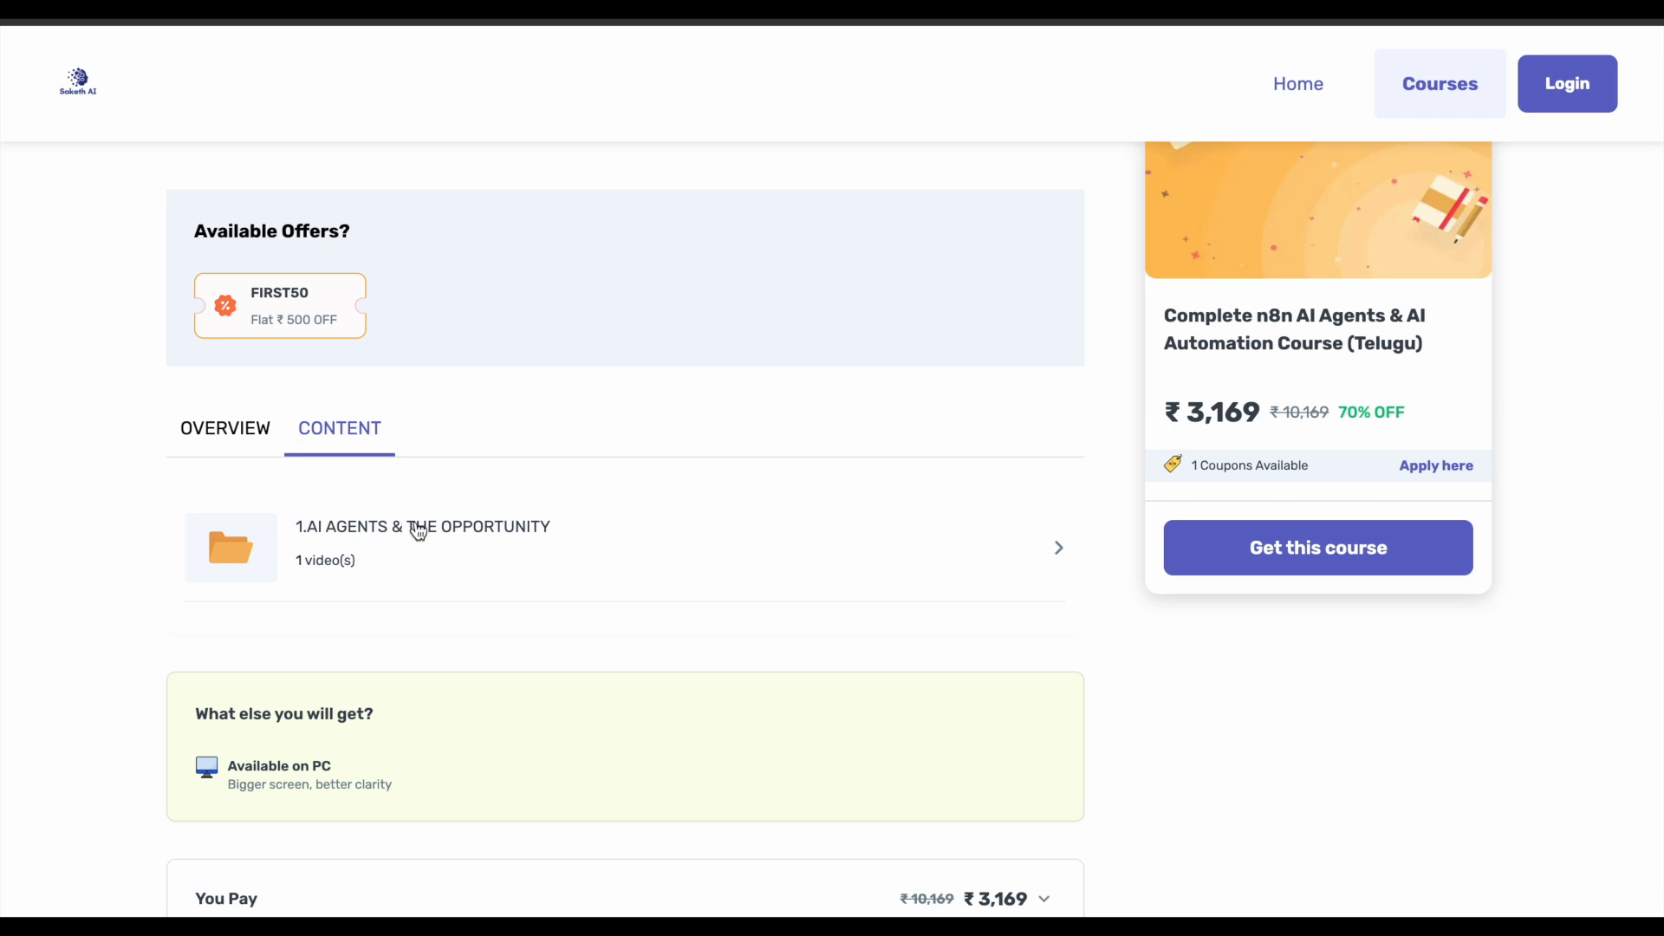
pyautogui.click(253, 449)
pyautogui.scroll(-3, 378, 390)
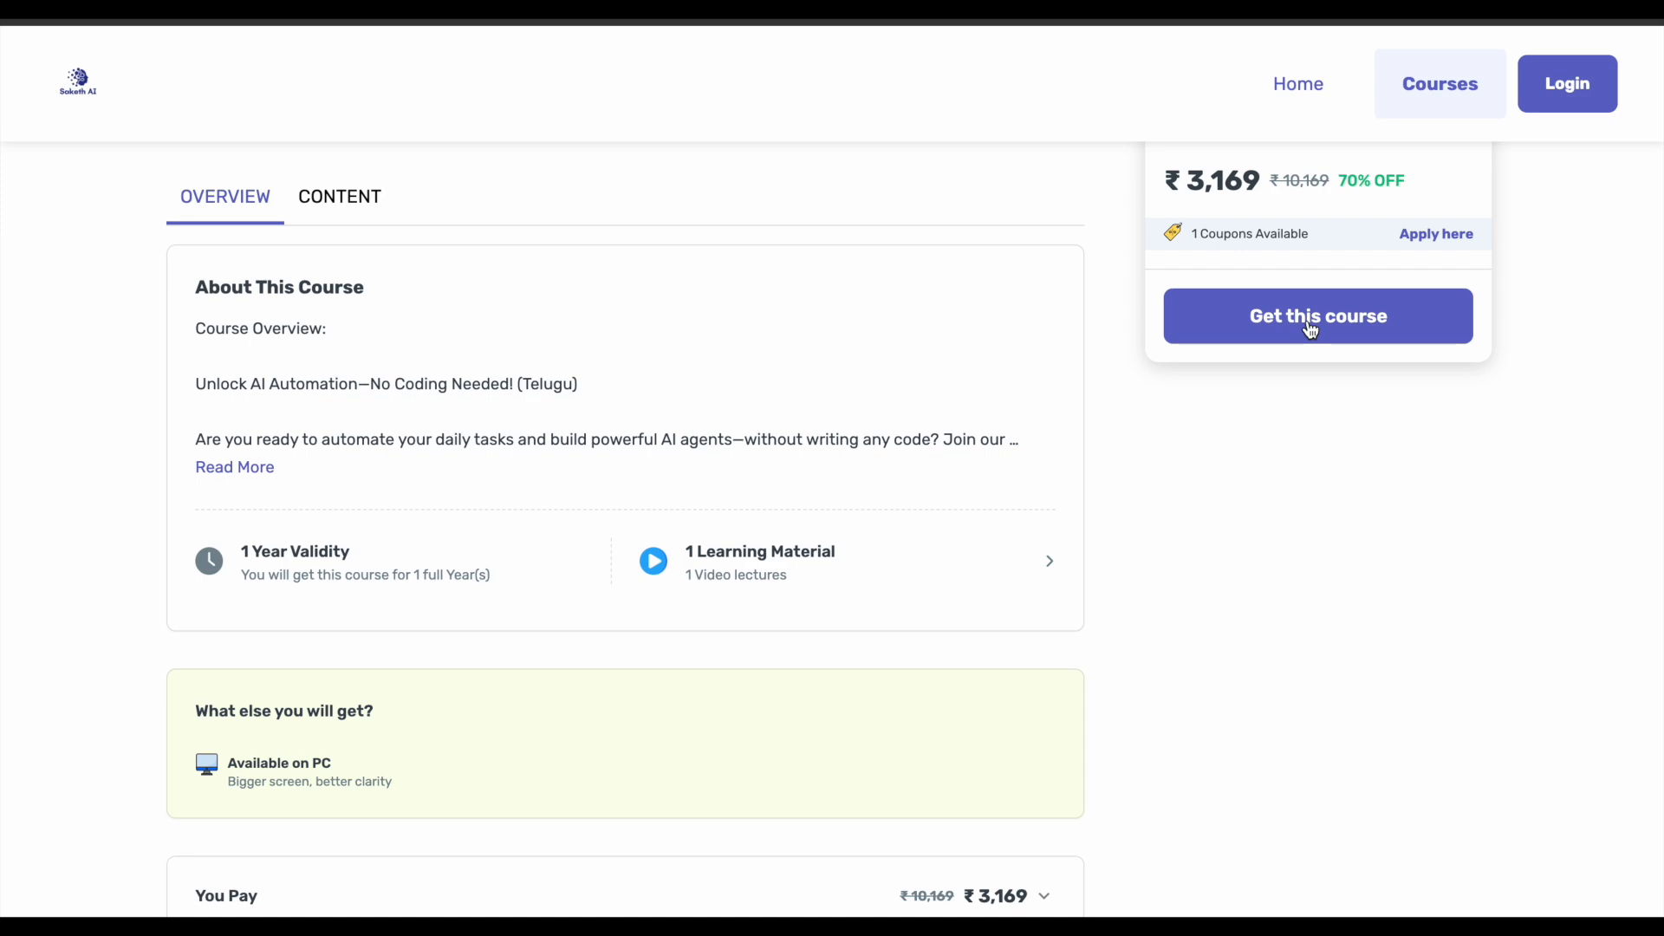
pyautogui.scroll(4, 1033, 389)
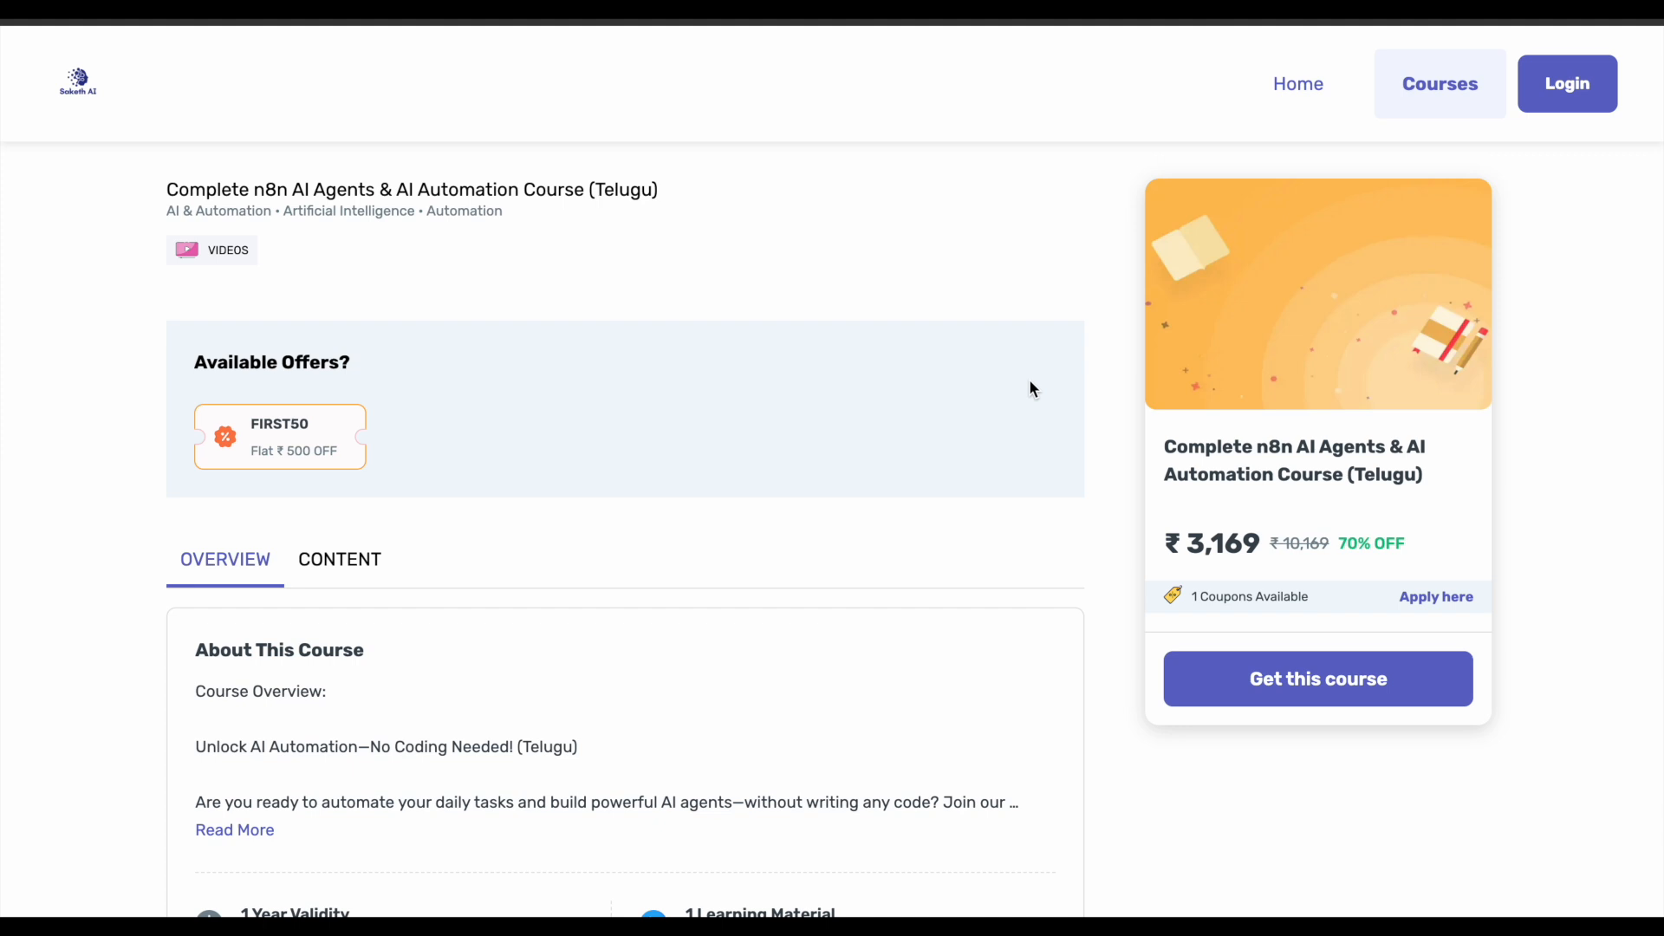